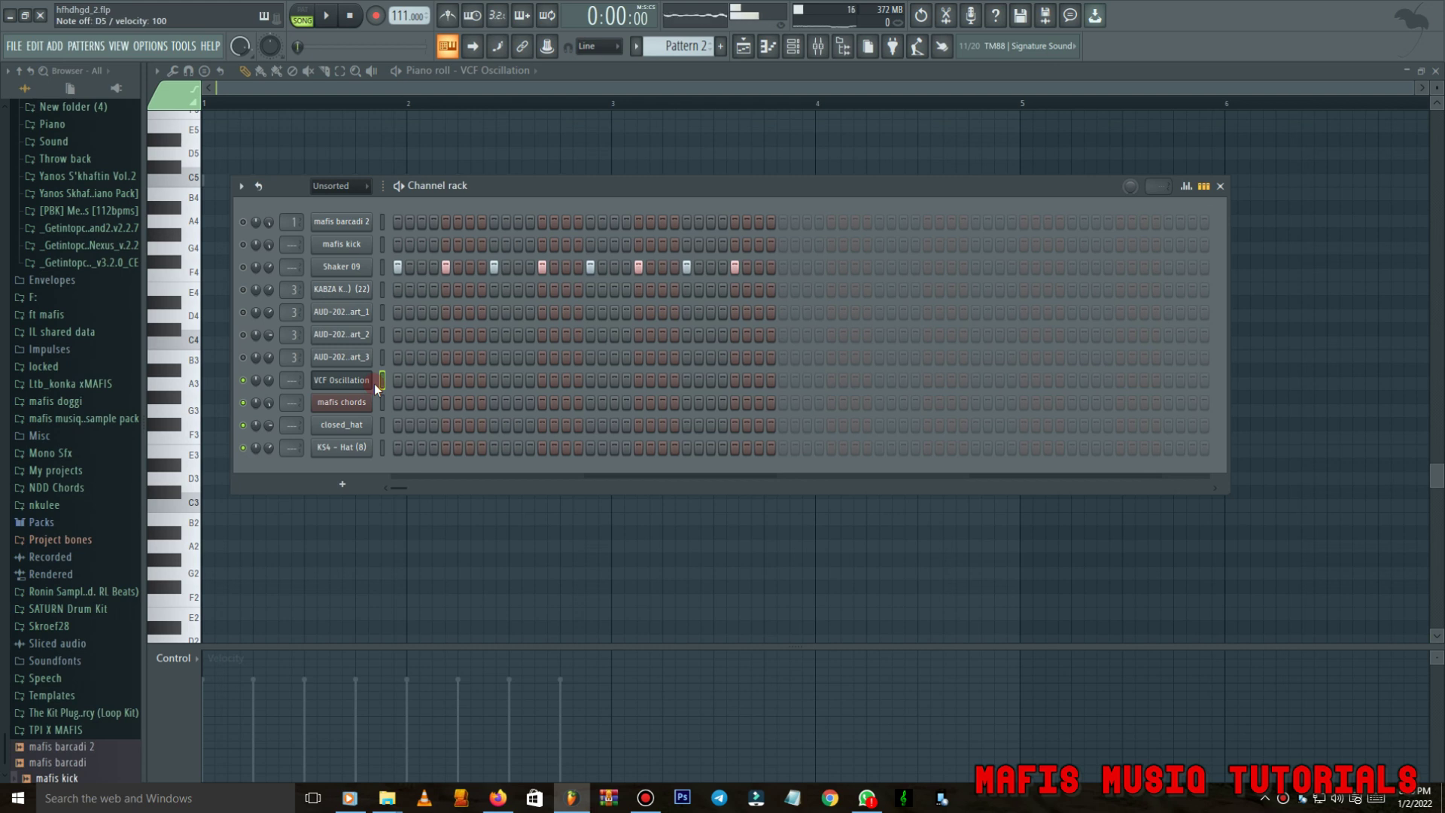
# Audition the VCF Oscillation sound and add a Toxic Biohazard instrument as a new channel.
pyautogui.press('x')
pyautogui.press('c')
pyautogui.press('v')
pyautogui.click(344, 485)
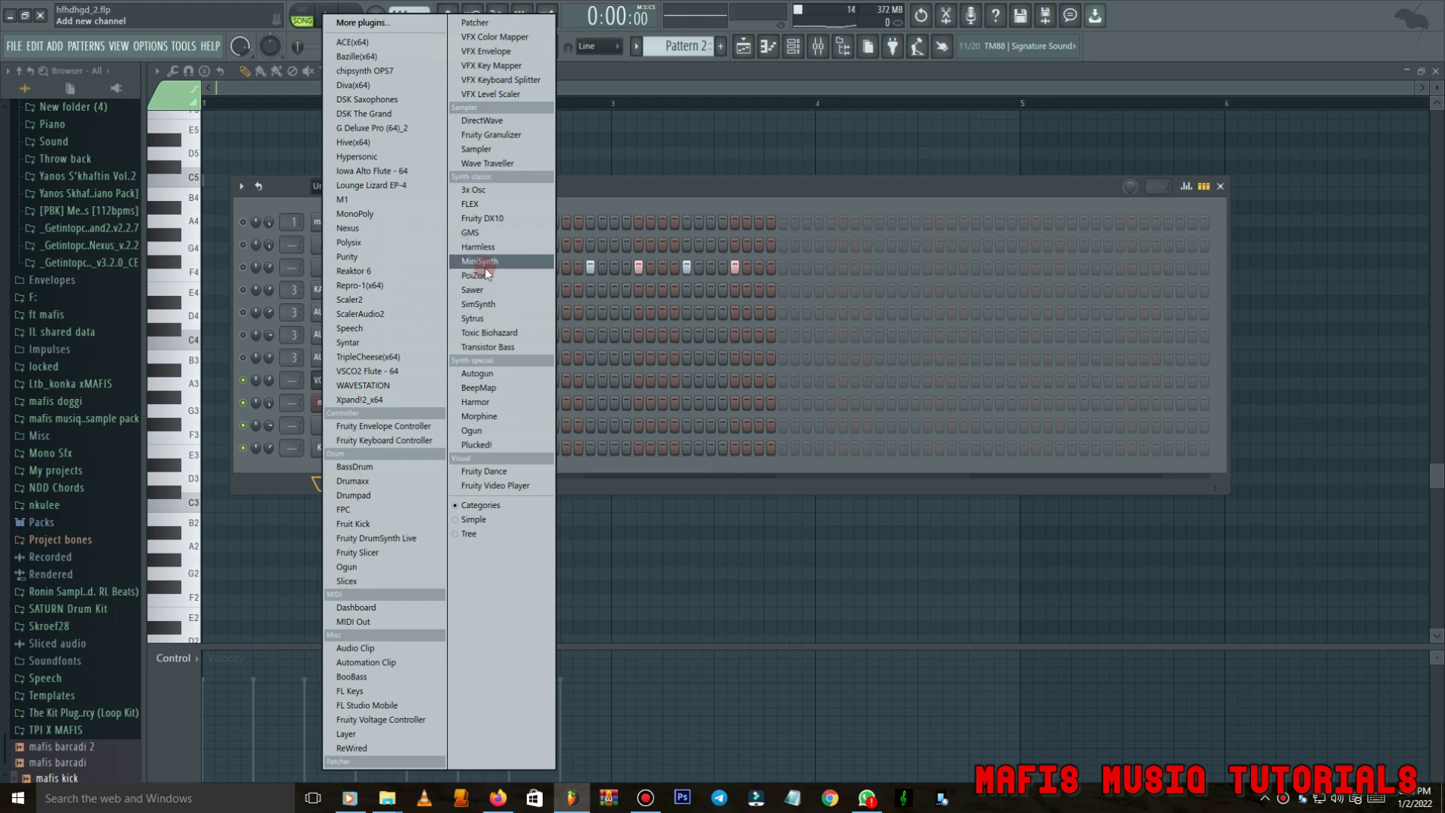
pyautogui.click(487, 332)
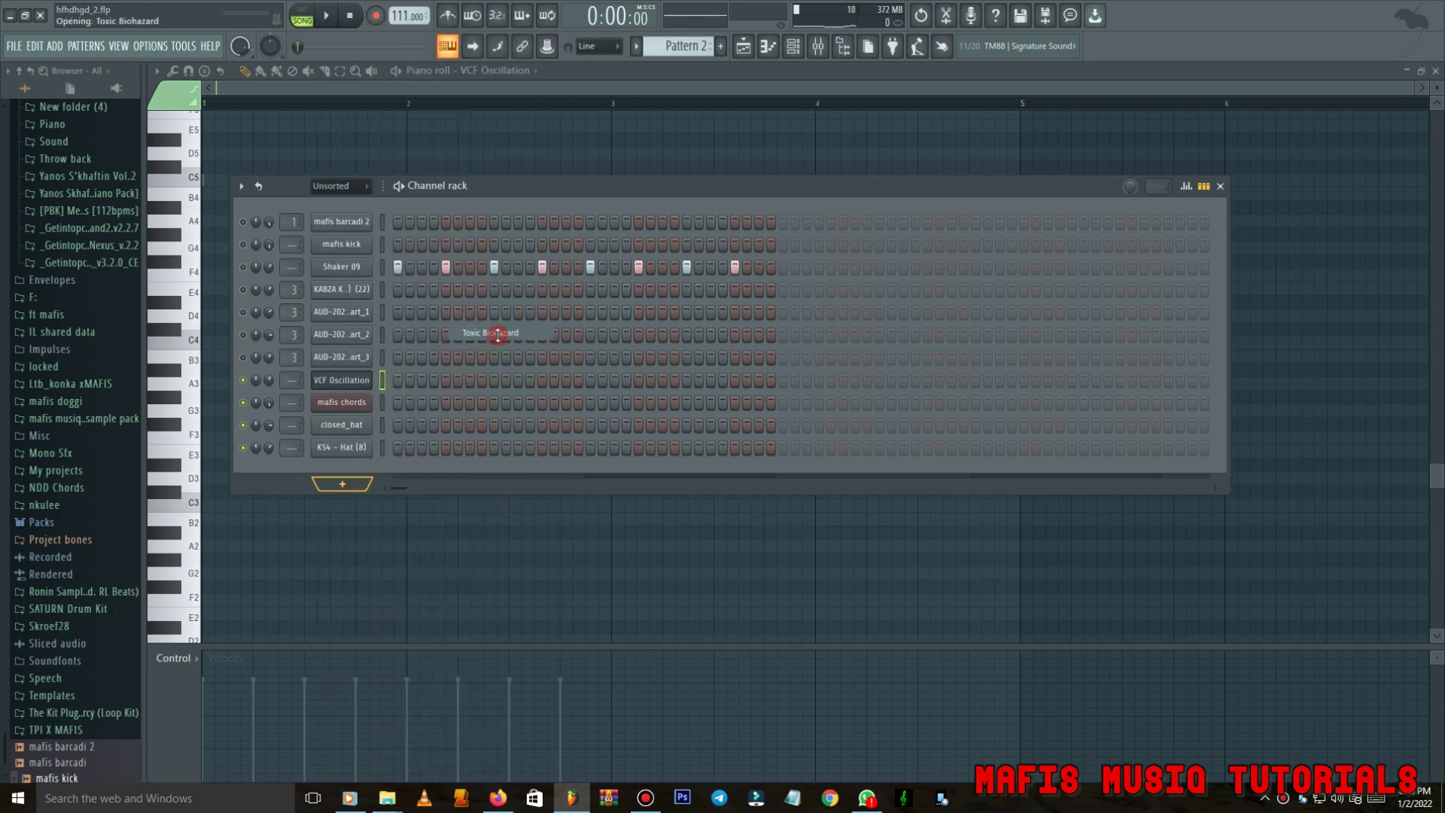
pyautogui.click(856, 193)
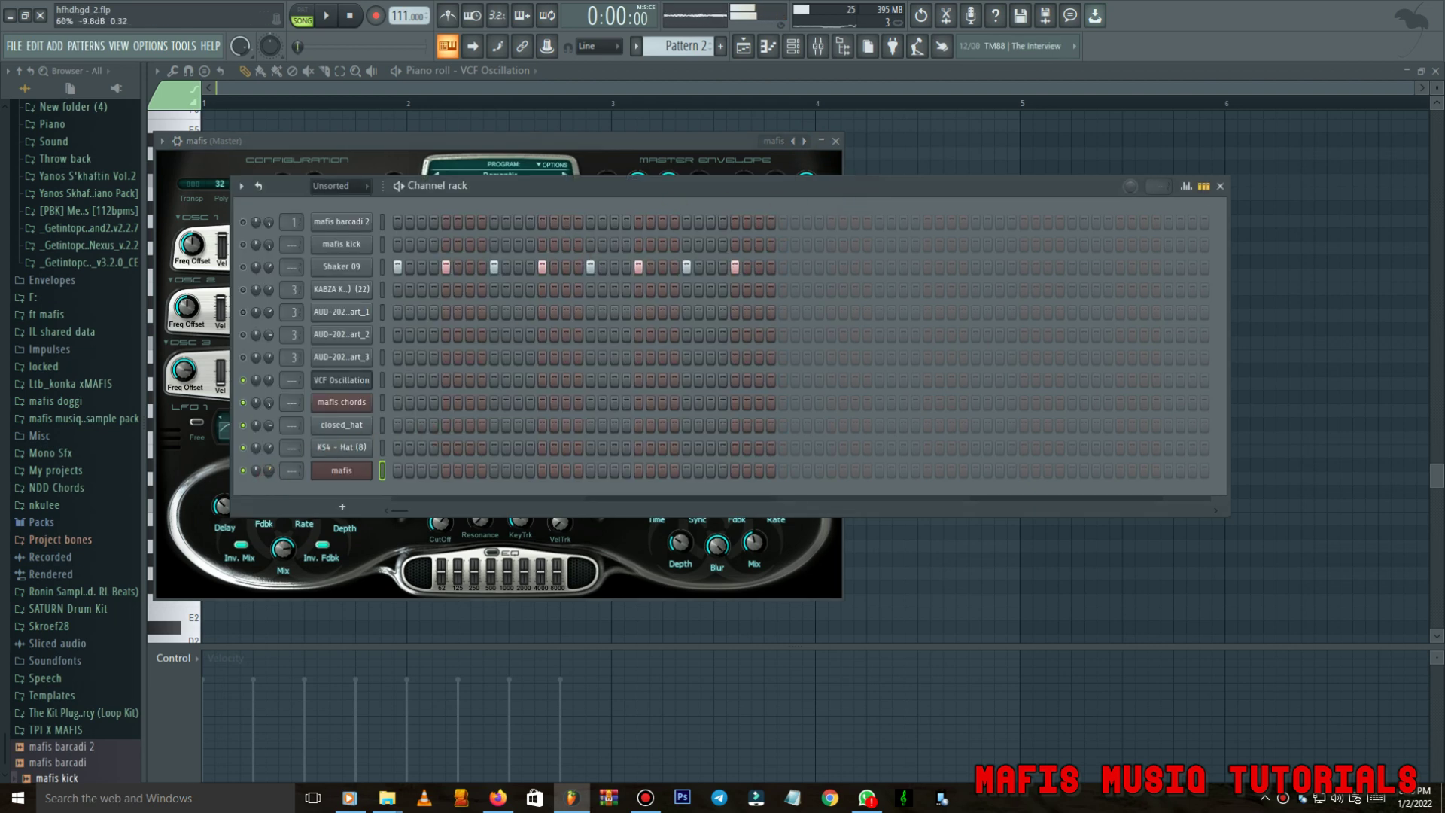
# Audition the new Toxic Biohazard channel's sound by playing a melody over low and high notes.
pyautogui.press('y')
pyautogui.press('u')
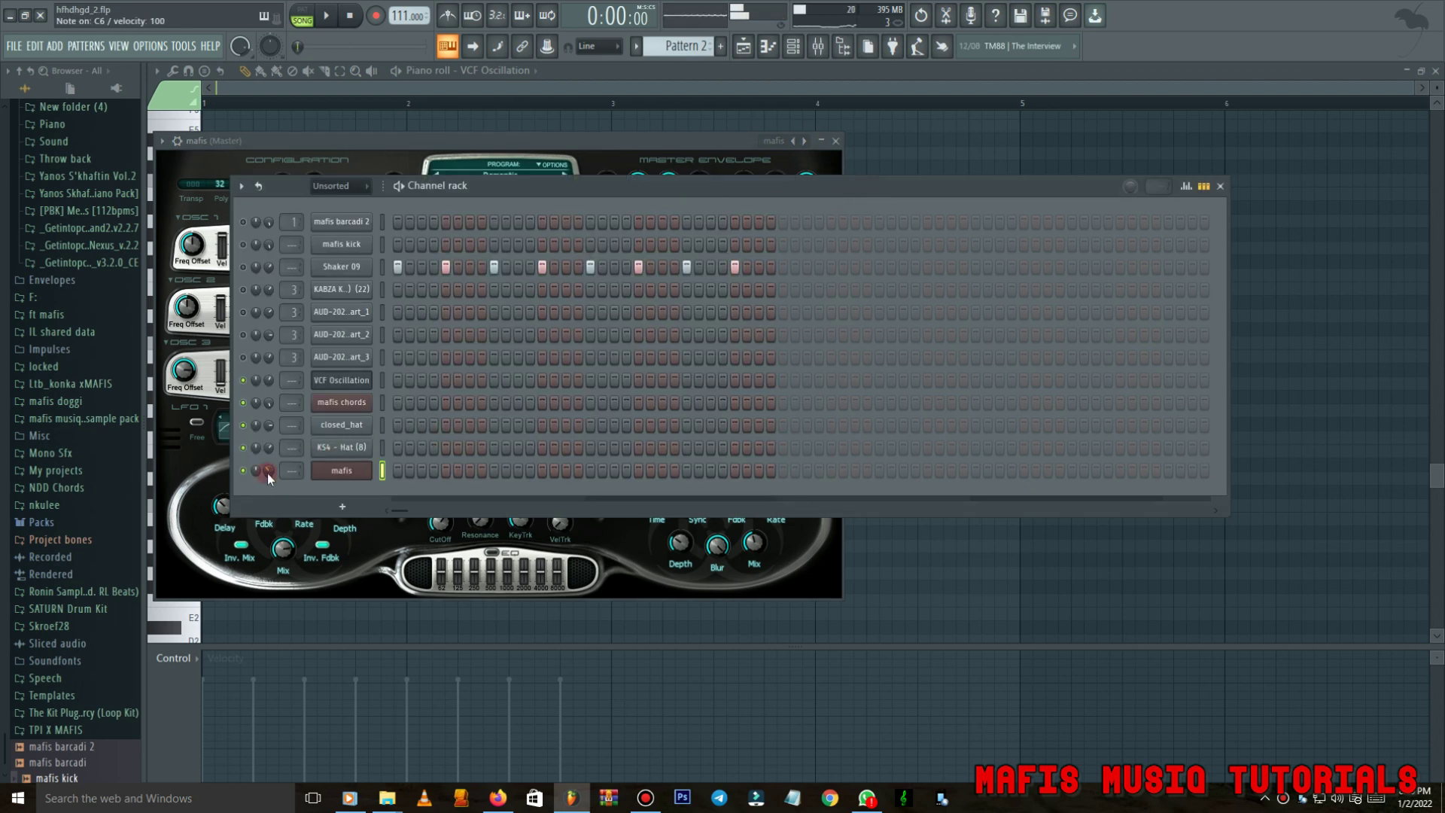
pyautogui.press('y')
pyautogui.press('q')
pyautogui.press('q')
pyautogui.press('m')
pyautogui.press('m')
pyautogui.press('3')
pyautogui.press('n')
pyautogui.press('n')
pyautogui.press('v')
pyautogui.press('3')
pyautogui.press('e')
pyautogui.press('w')
pyautogui.press('6')
pyautogui.press('[')
pyautogui.press('0')
pyautogui.press('p')
pyautogui.press('0')
pyautogui.press('p')
pyautogui.press('i')
pyautogui.press('u')
pyautogui.press('5')
pyautogui.press('t')
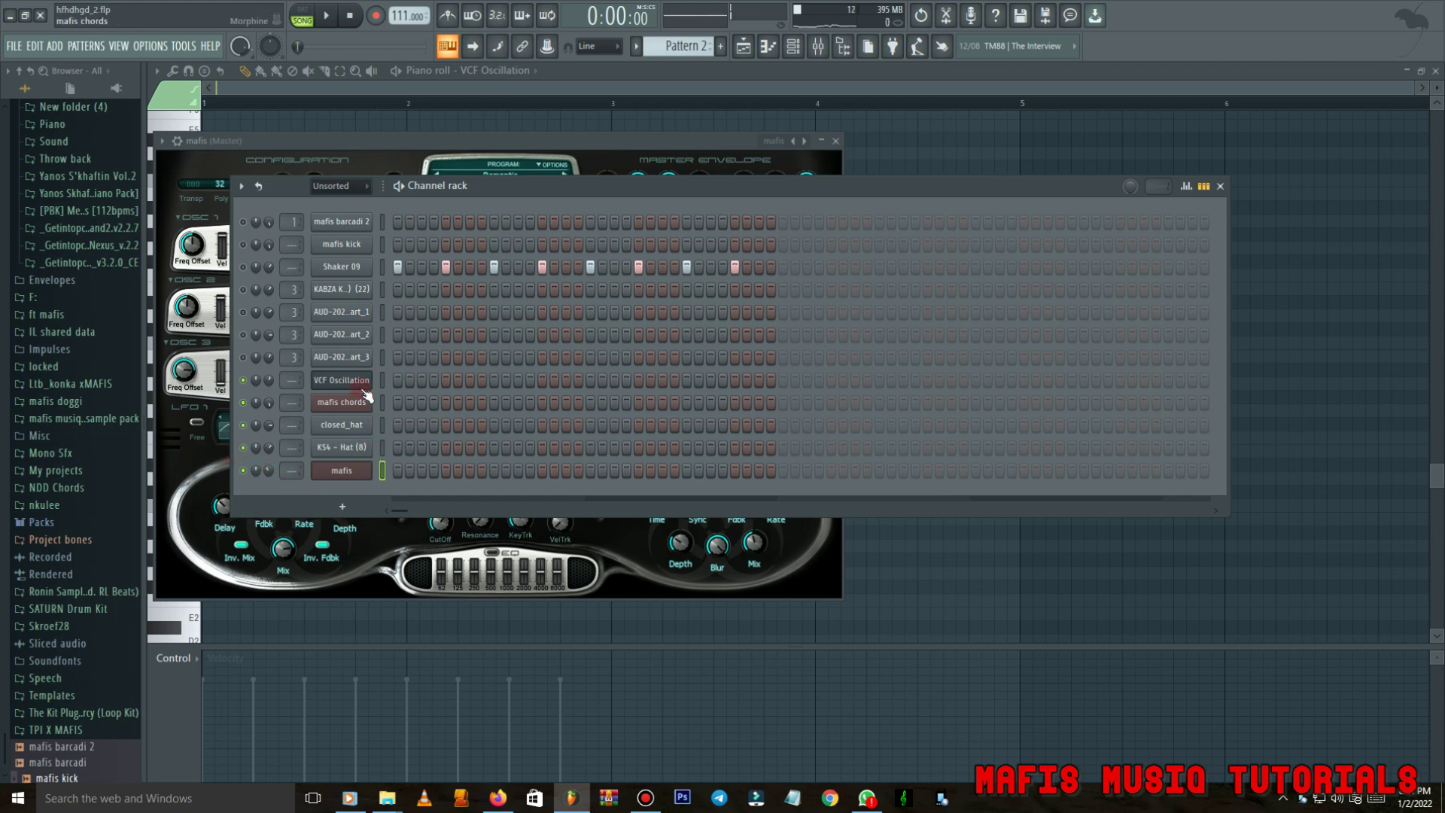
# Play the arrangement from the playlist, and open the VCF Oscillation channel in the piano roll.
pyautogui.click(741, 57)
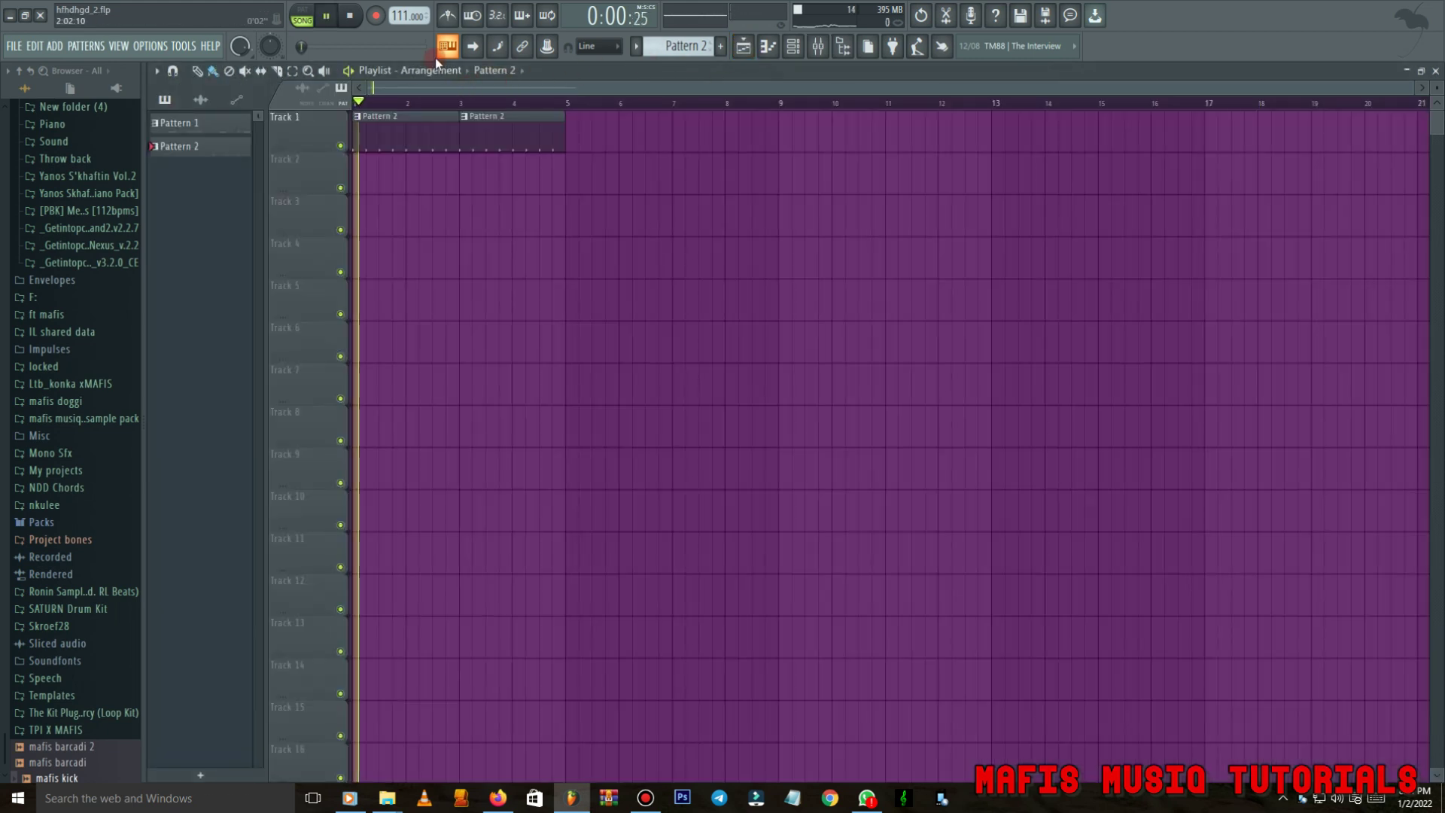
pyautogui.press('space')
pyautogui.click(793, 47)
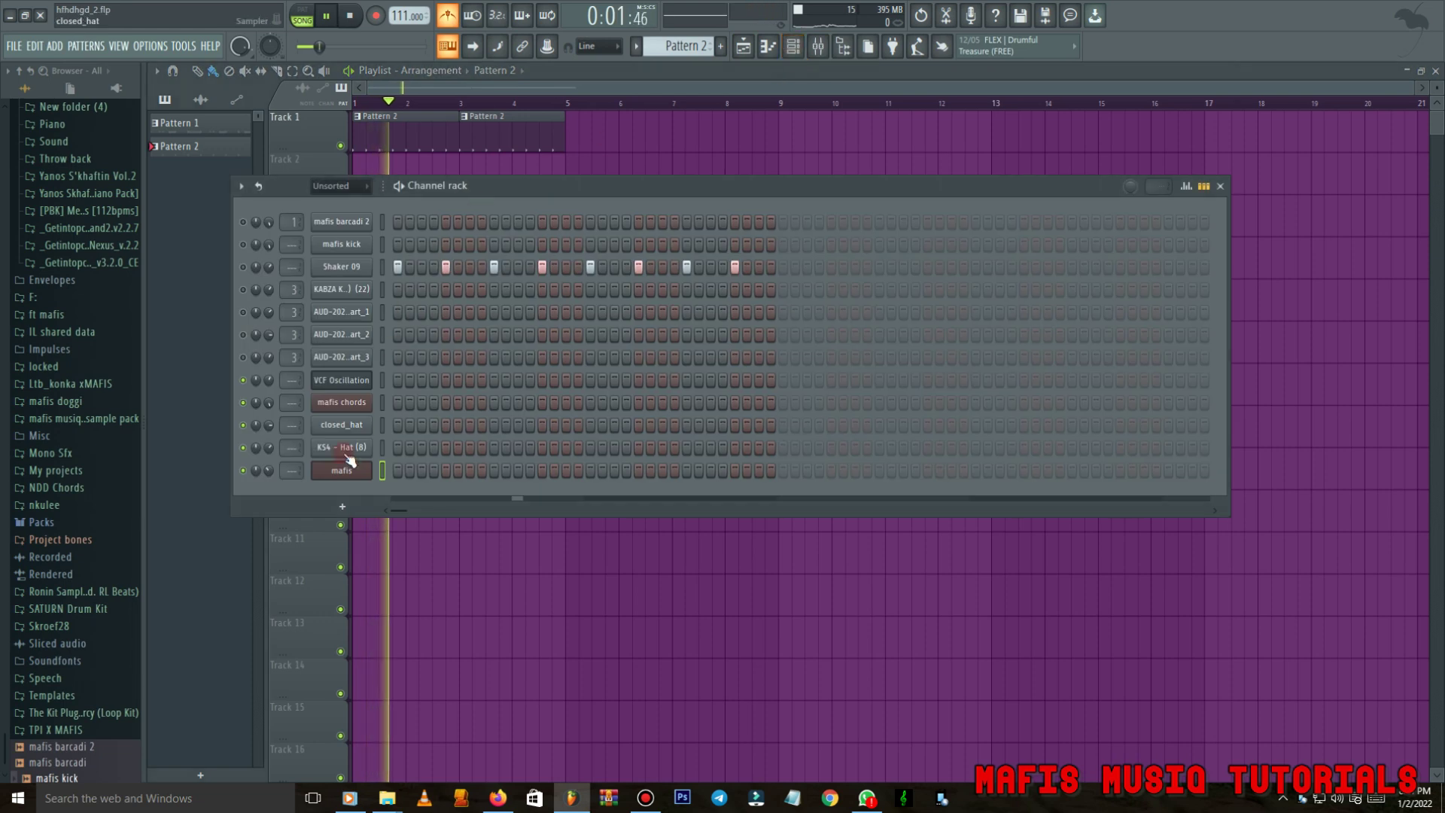
pyautogui.rightClick(350, 475)
pyautogui.rightClick(360, 381)
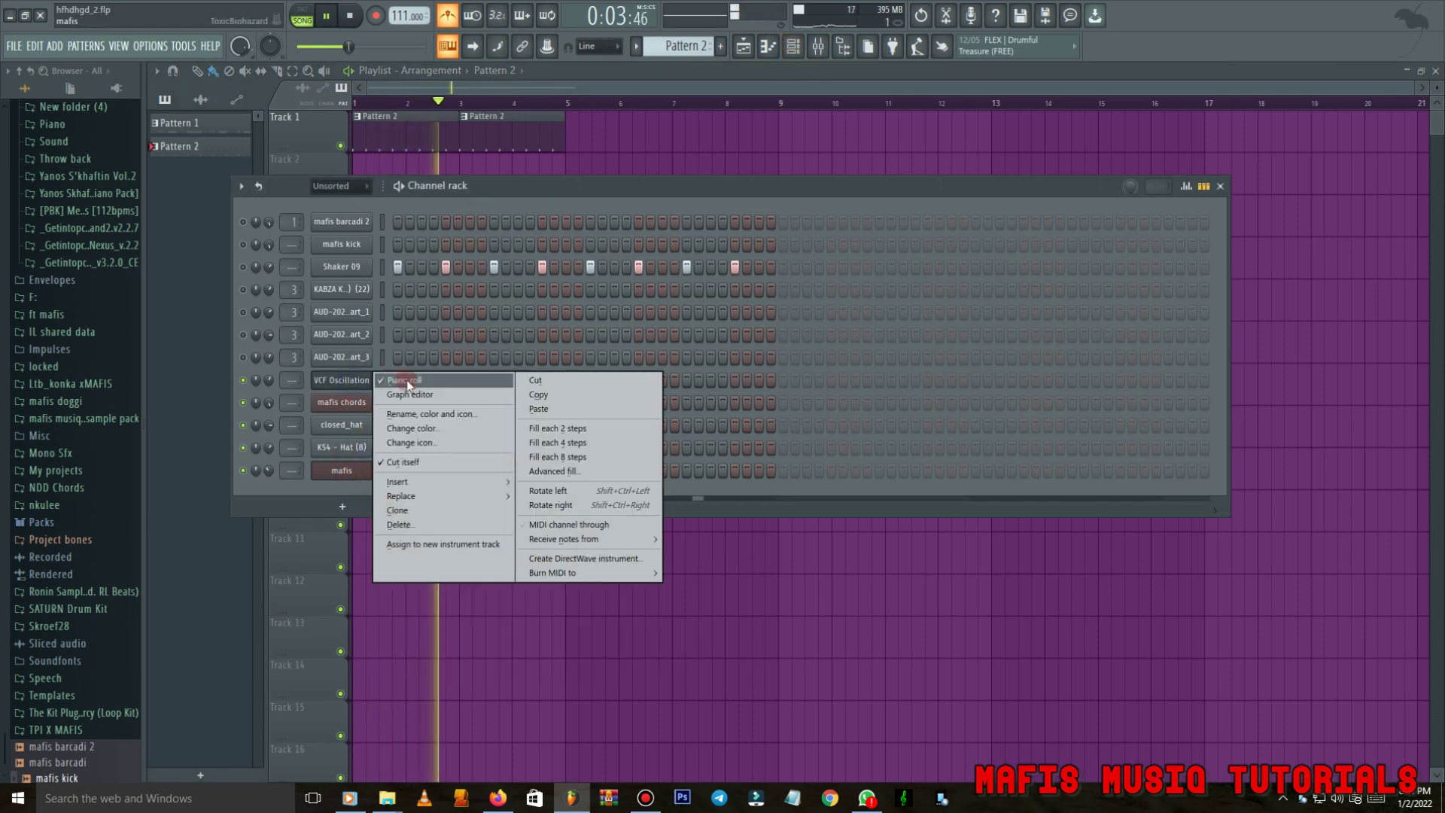
pyautogui.click(362, 388)
pyautogui.rightClick(361, 384)
pyautogui.click(380, 380)
pyautogui.press('space')
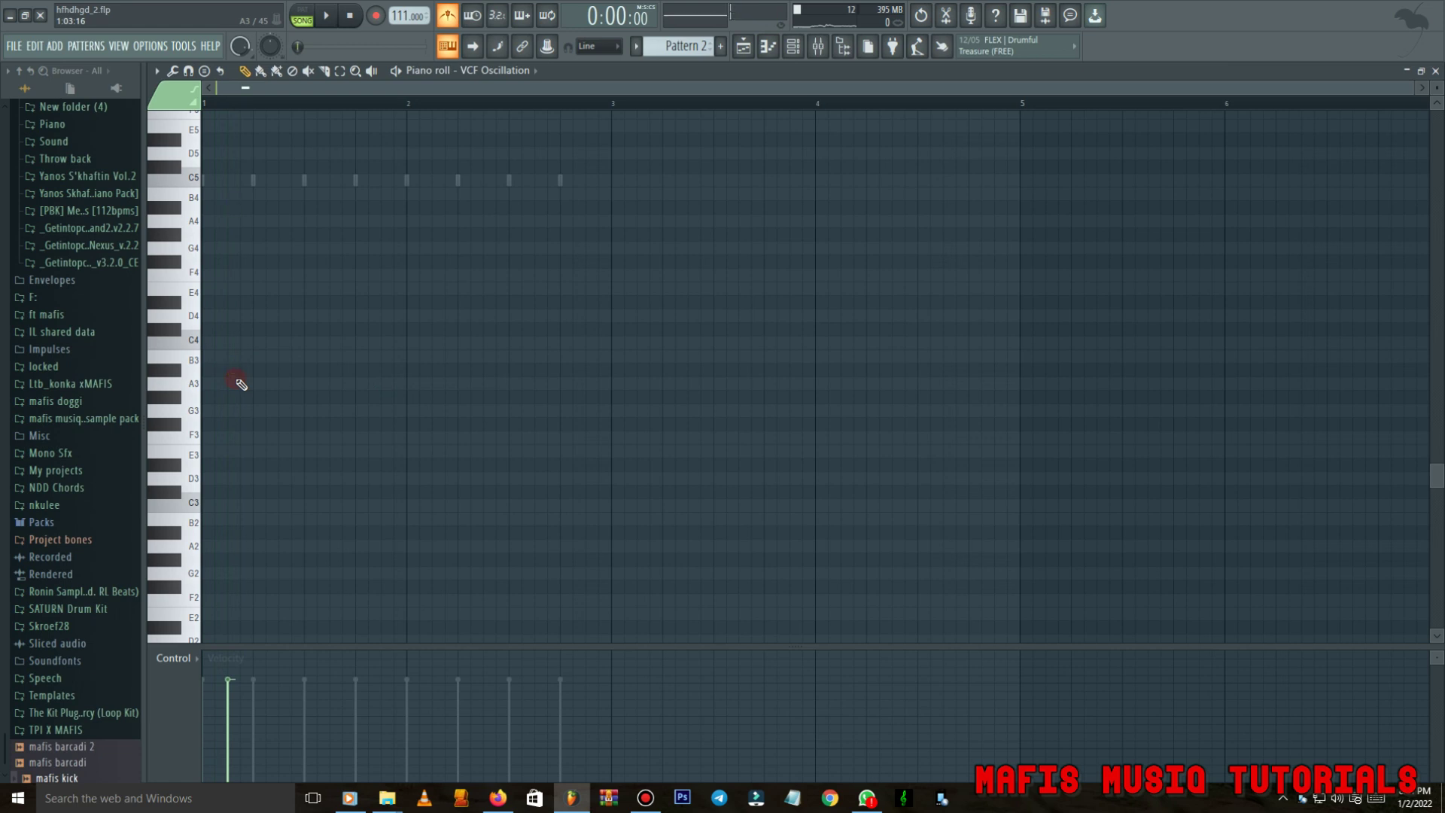
# Place A#5 and A5 notes at 1:03 in the first bar and stretch both to almost the end of the bar.
pyautogui.keyDown('ctrl'); pyautogui.scroll(5, 241, 381); pyautogui.keyUp('ctrl')
pyautogui.scroll(5, 248, 316)
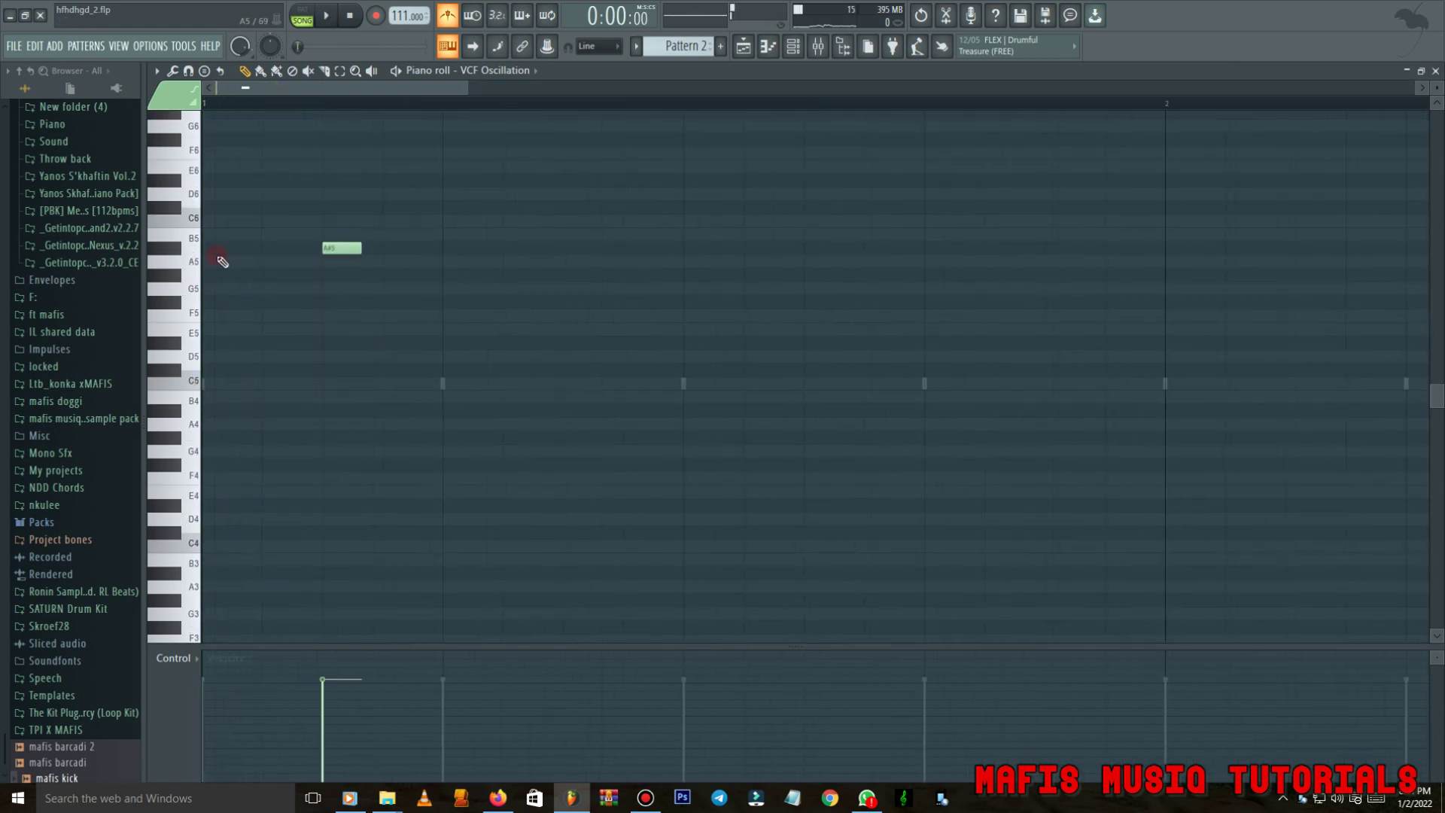
pyautogui.click(335, 264)
pyautogui.press('space')
pyautogui.keyDown('ctrl'); pyautogui.scroll(-3, 326, 243); pyautogui.keyUp('ctrl')
pyautogui.keyDown('ctrl'); pyautogui.moveTo(251, 232); pyautogui.dragTo(572, 263); pyautogui.keyUp('ctrl')
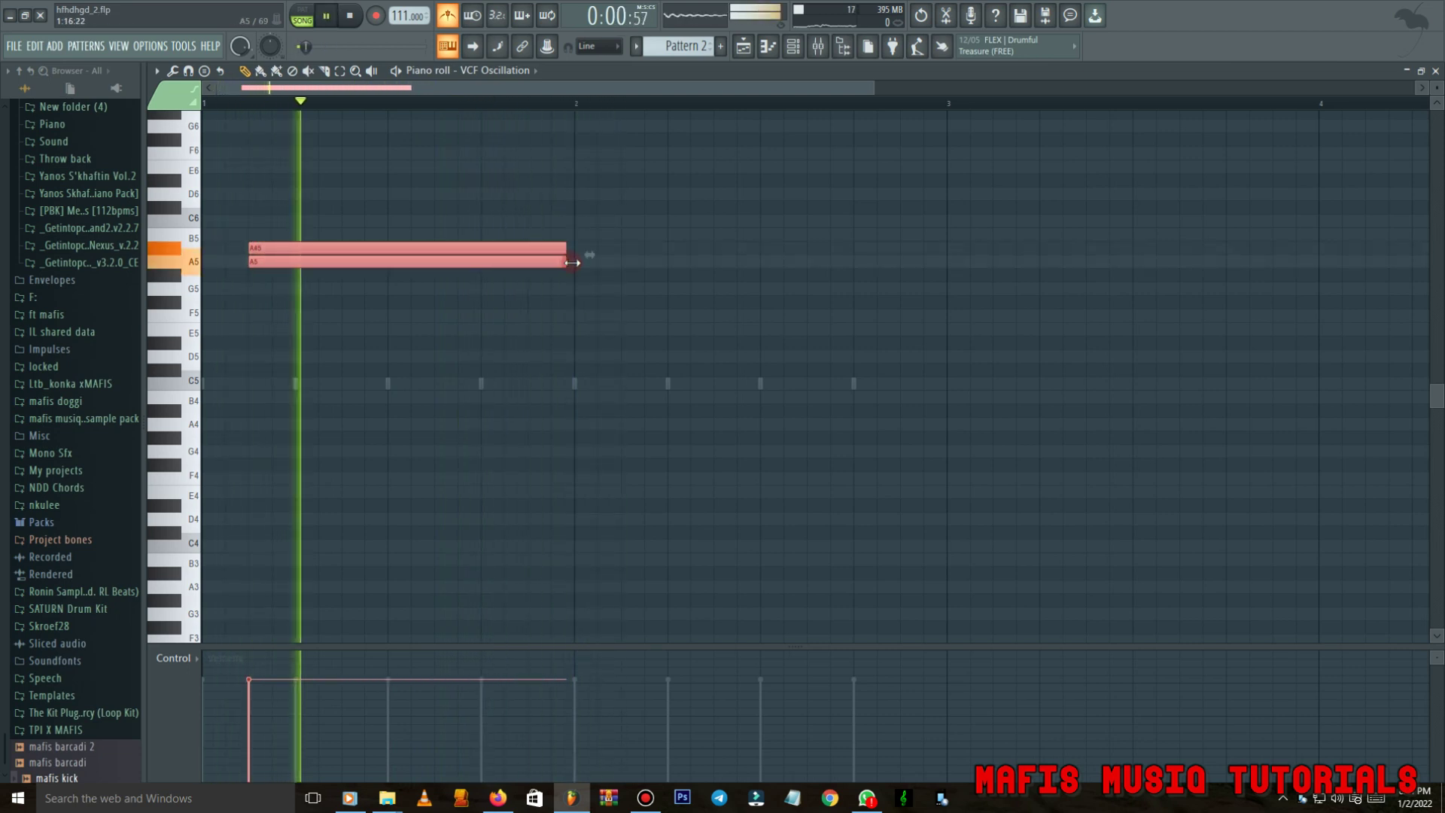
# Try the A5 note at B5 against the A#5 note and undo the move.
pyautogui.click(332, 289)
pyautogui.press('space')
pyautogui.press('space')
pyautogui.moveTo(314, 264); pyautogui.dragTo(314, 233)
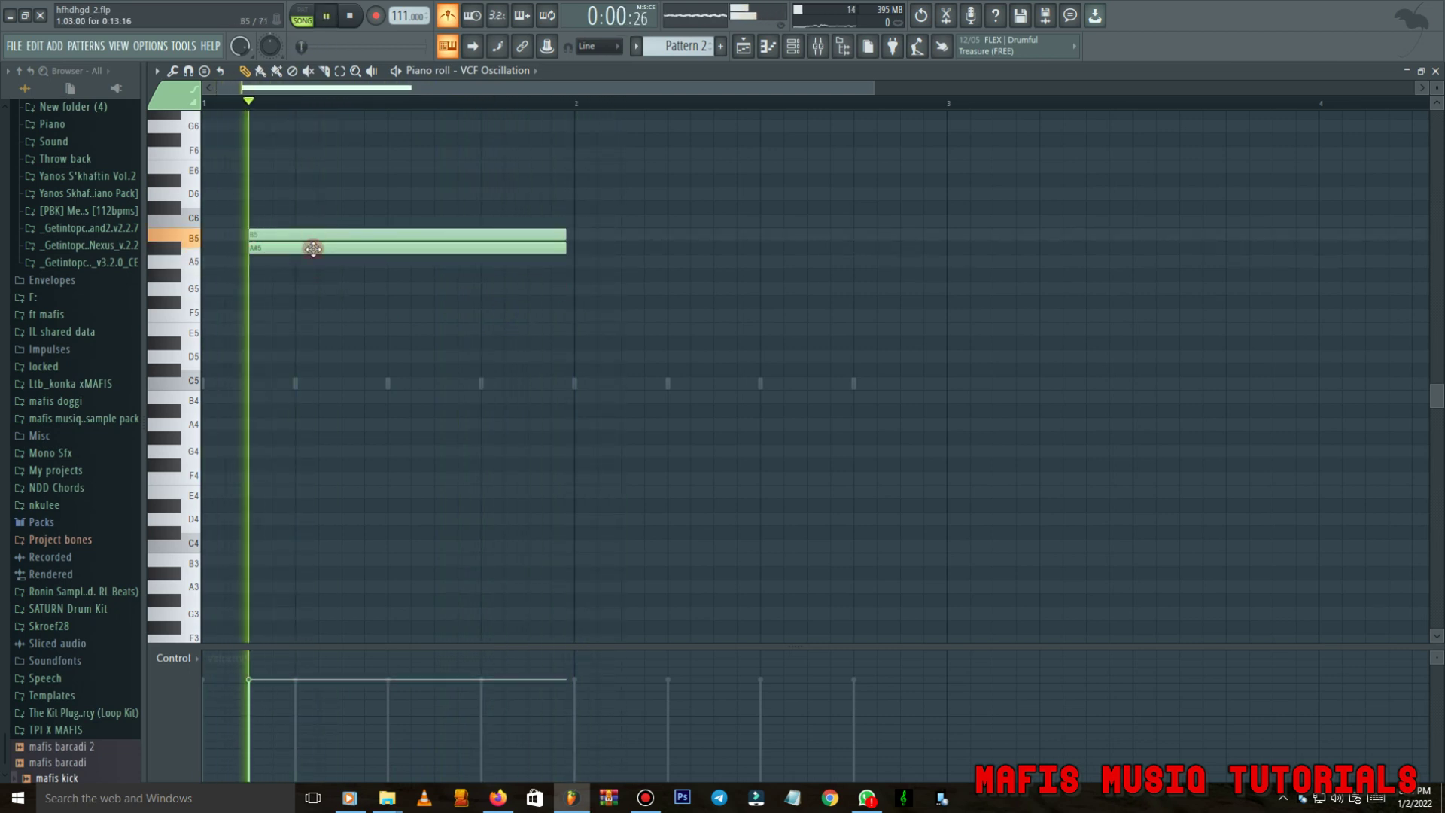
pyautogui.hotkey('ctrl', 'z')
pyautogui.press('space')
# Try an A#5, F5 and C5 chord by adding the two lower notes and deleting A5, and play it back.
pyautogui.moveTo(269, 303)
pyautogui.mouseDown()
pyautogui.moveTo(274, 326)
pyautogui.moveTo(274, 313)
pyautogui.mouseUp()
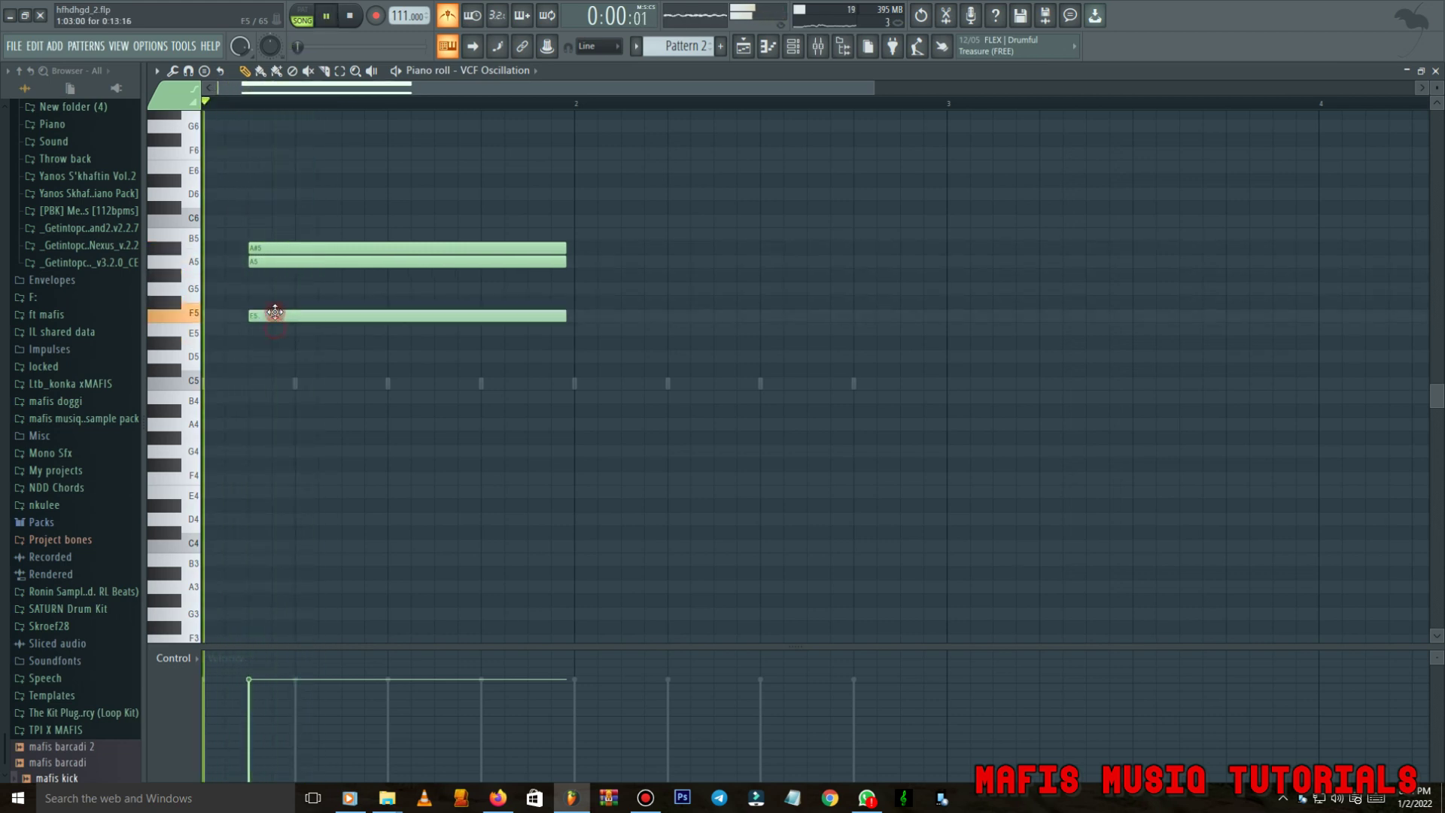
pyautogui.click(254, 369)
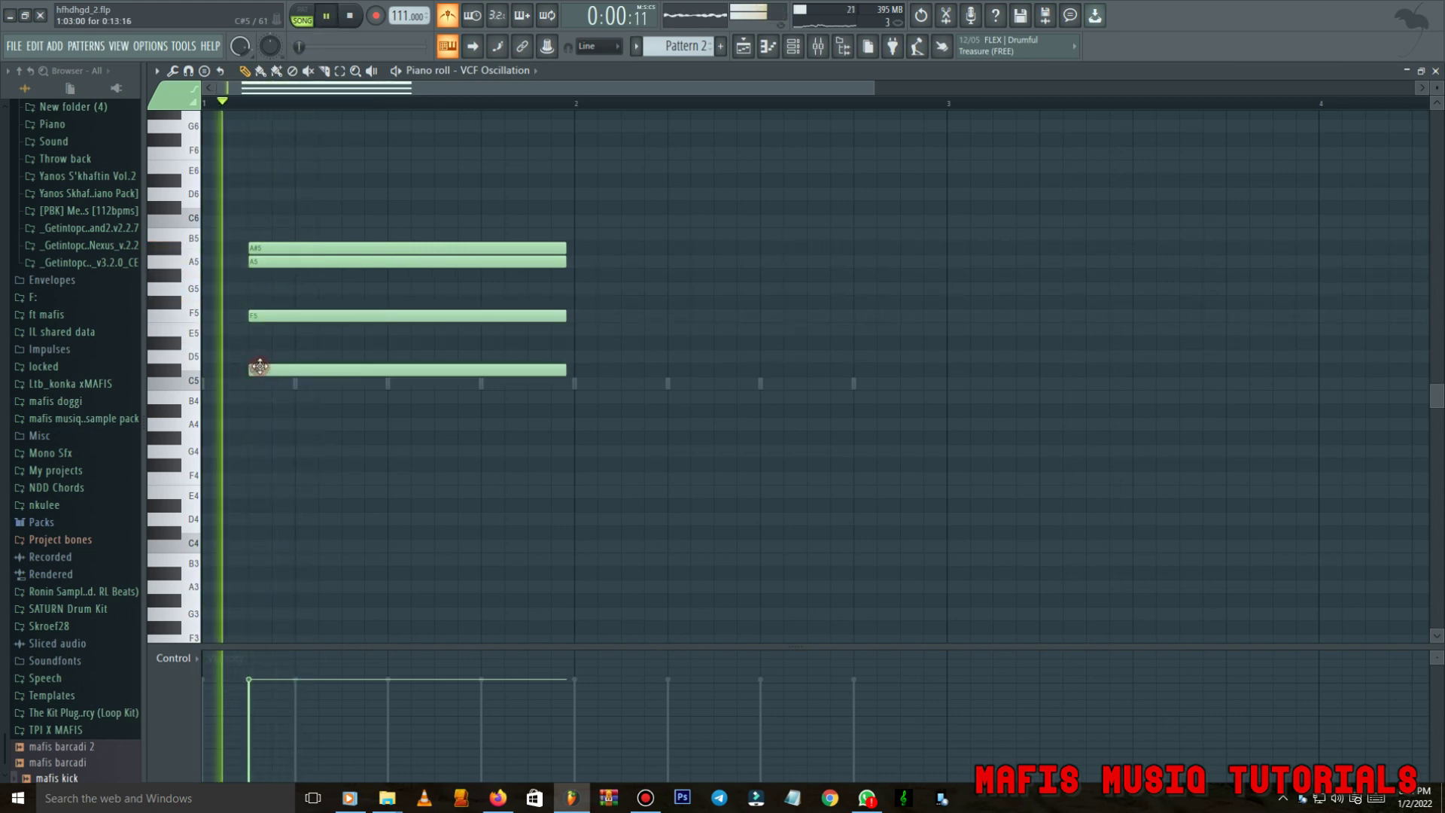
pyautogui.rightClick(271, 262)
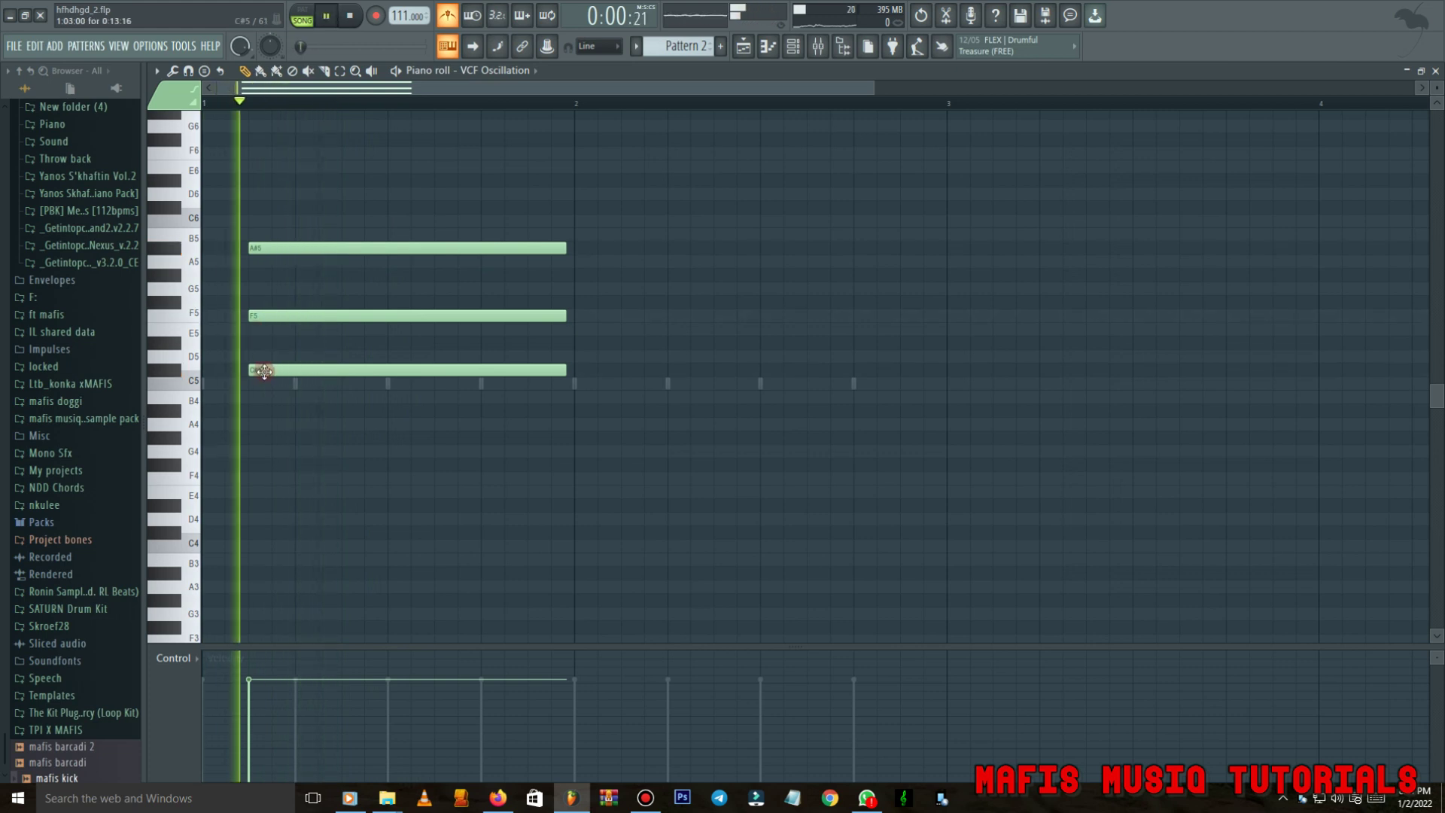
pyautogui.moveTo(264, 371); pyautogui.dragTo(258, 388)
pyautogui.press('space')
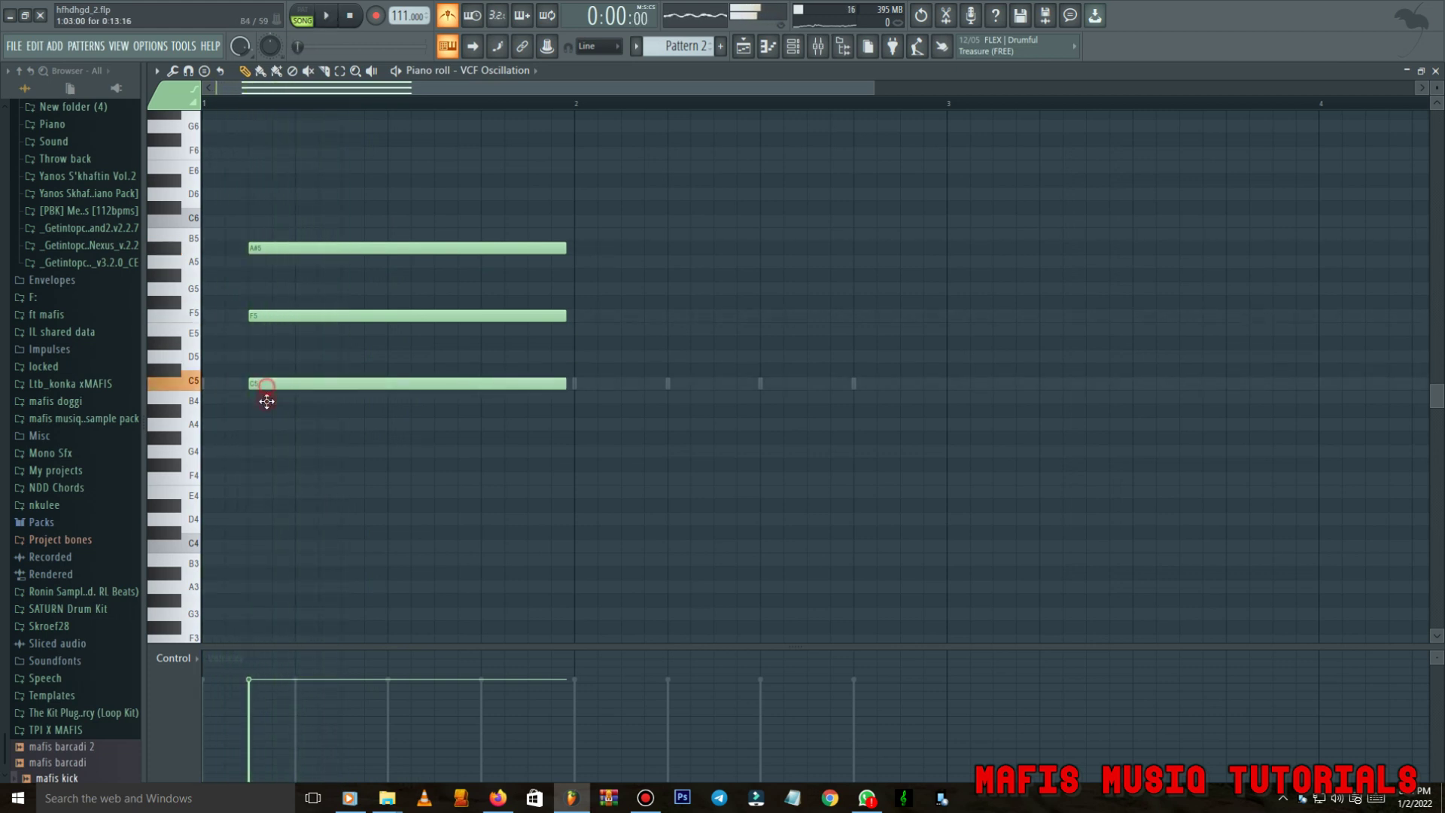
pyautogui.press('space')
pyautogui.press('space')
pyautogui.press('space')
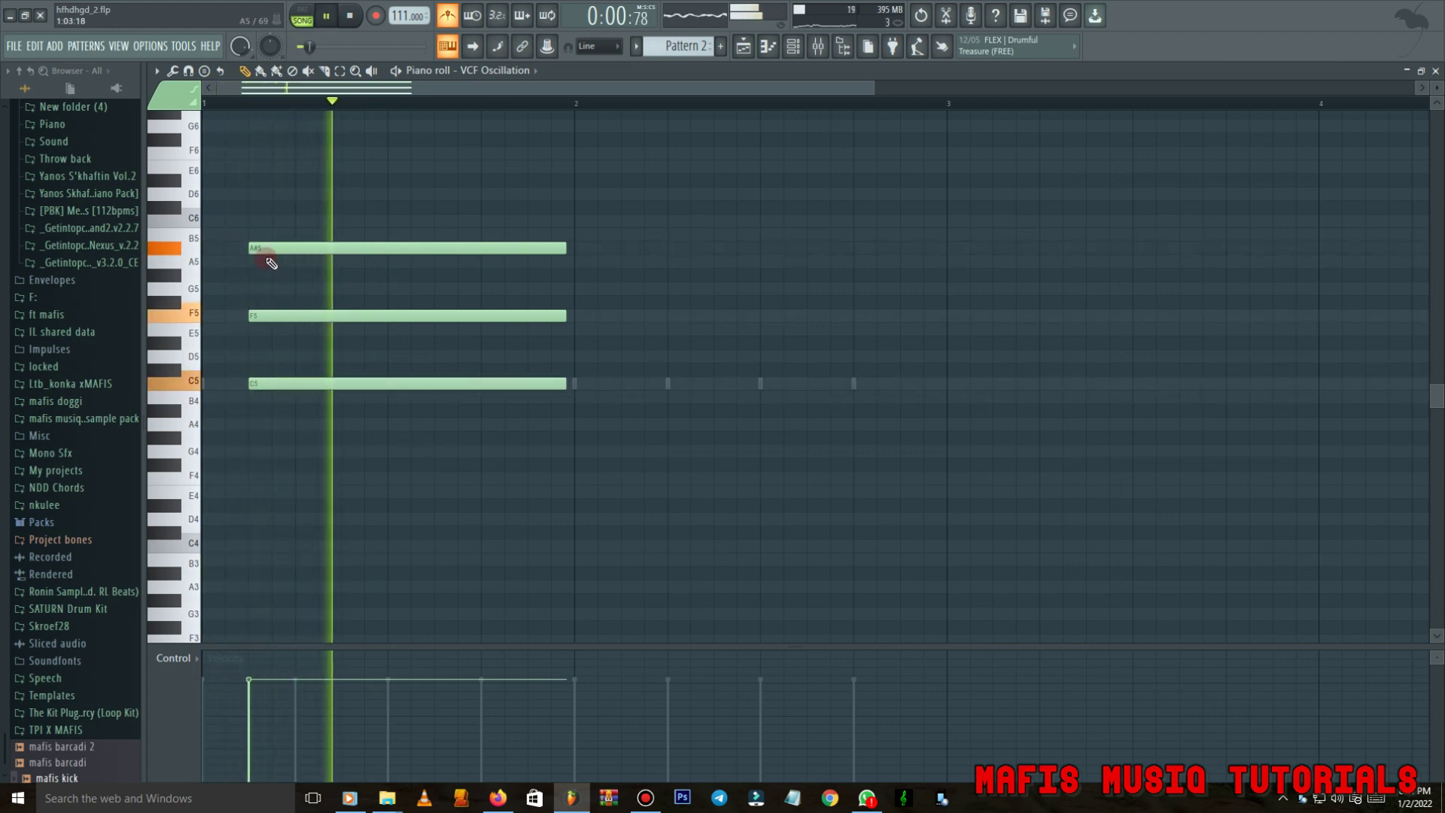
# Try a chord of F5, C5, G#4 and D4, and transpose it up one octave.
pyautogui.moveTo(267, 249); pyautogui.dragTo(280, 444)
pyautogui.press('space')
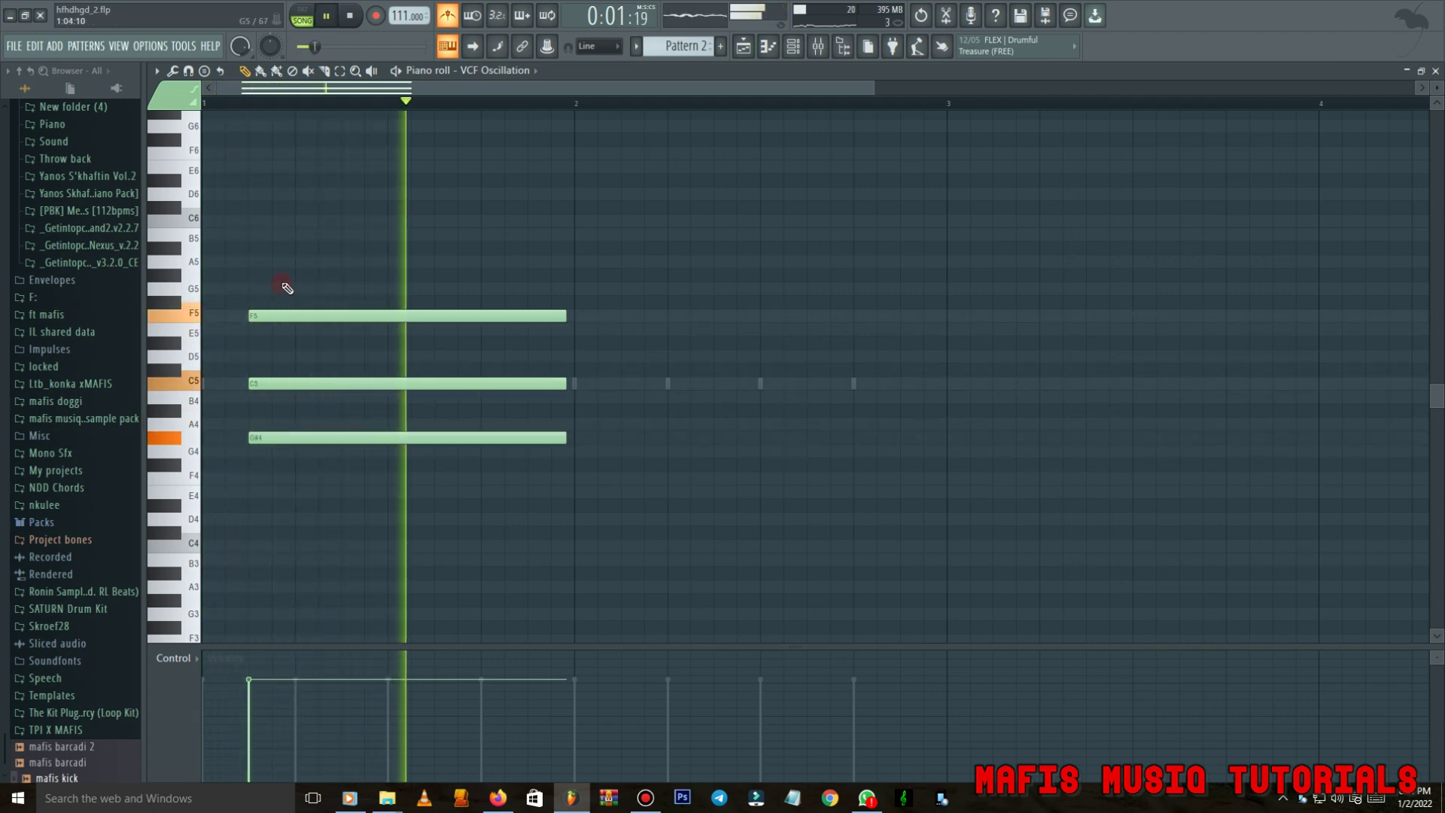
pyautogui.click(247, 491)
pyautogui.press('space')
pyautogui.moveTo(247, 508); pyautogui.dragTo(249, 529)
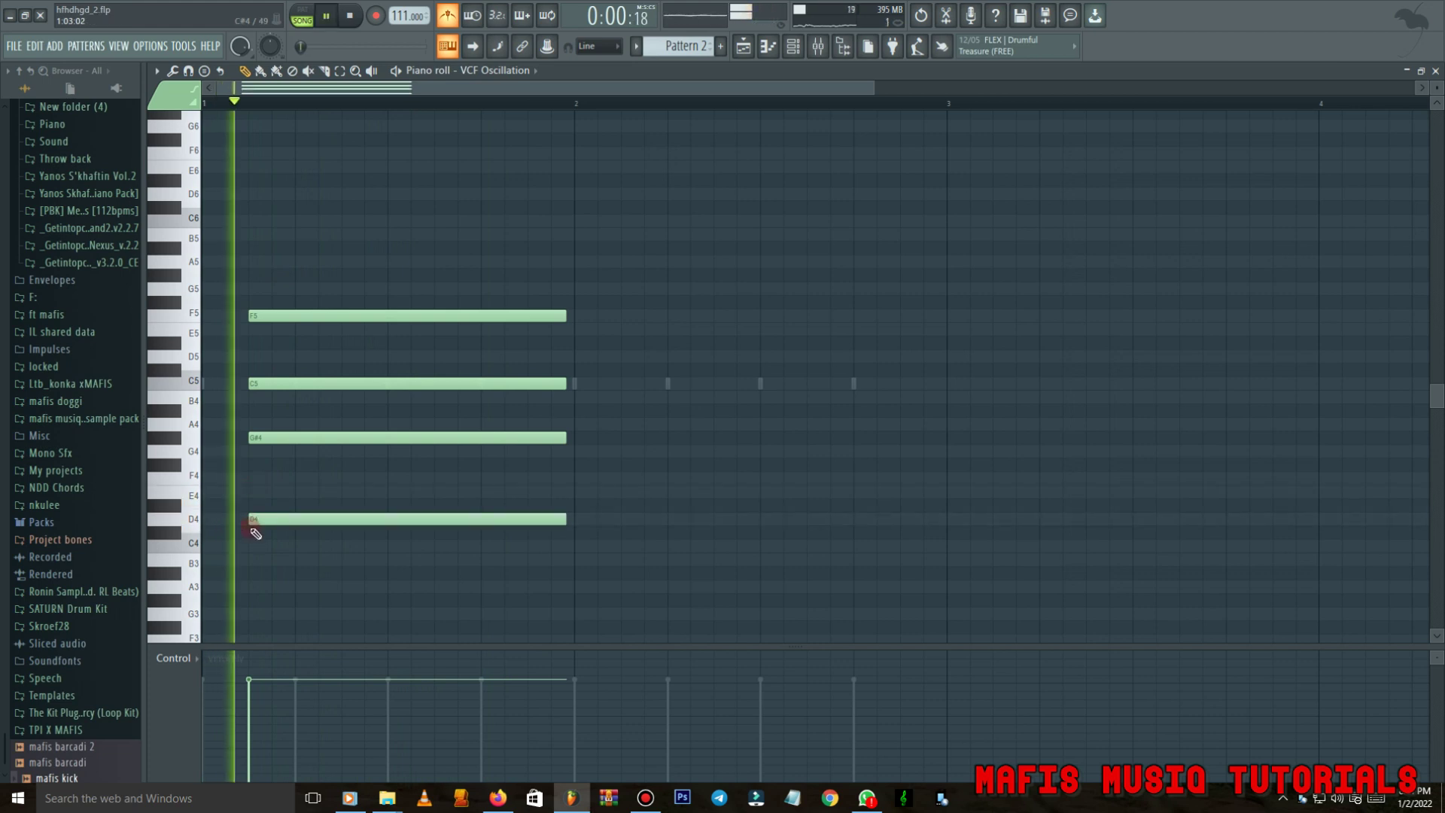
pyautogui.hotkey('ctrl', 'Up')
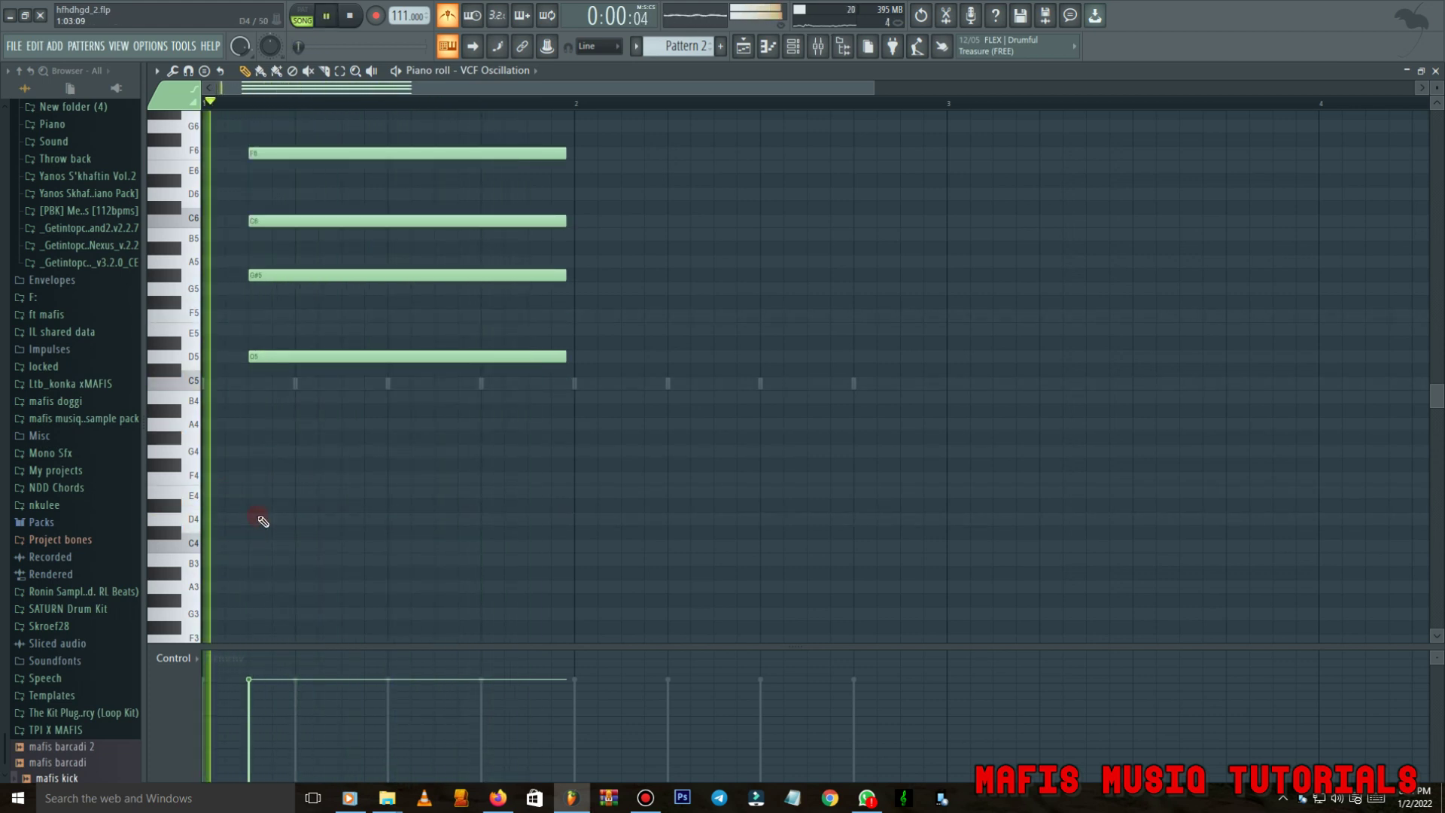
# Try an E6 note in the chord, remove it, and add an A5 note instead.
pyautogui.click(256, 167)
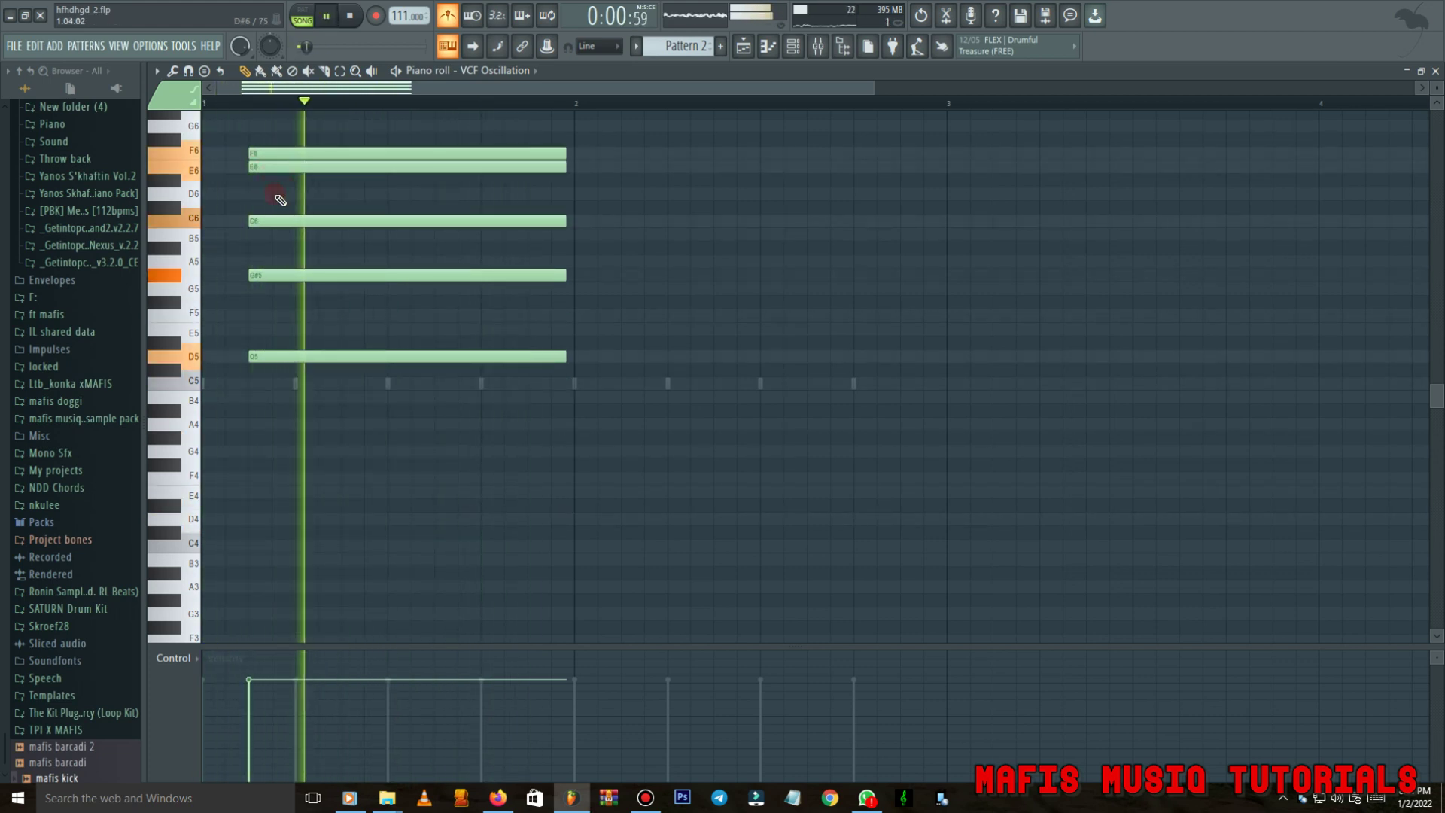
pyautogui.rightClick(276, 167)
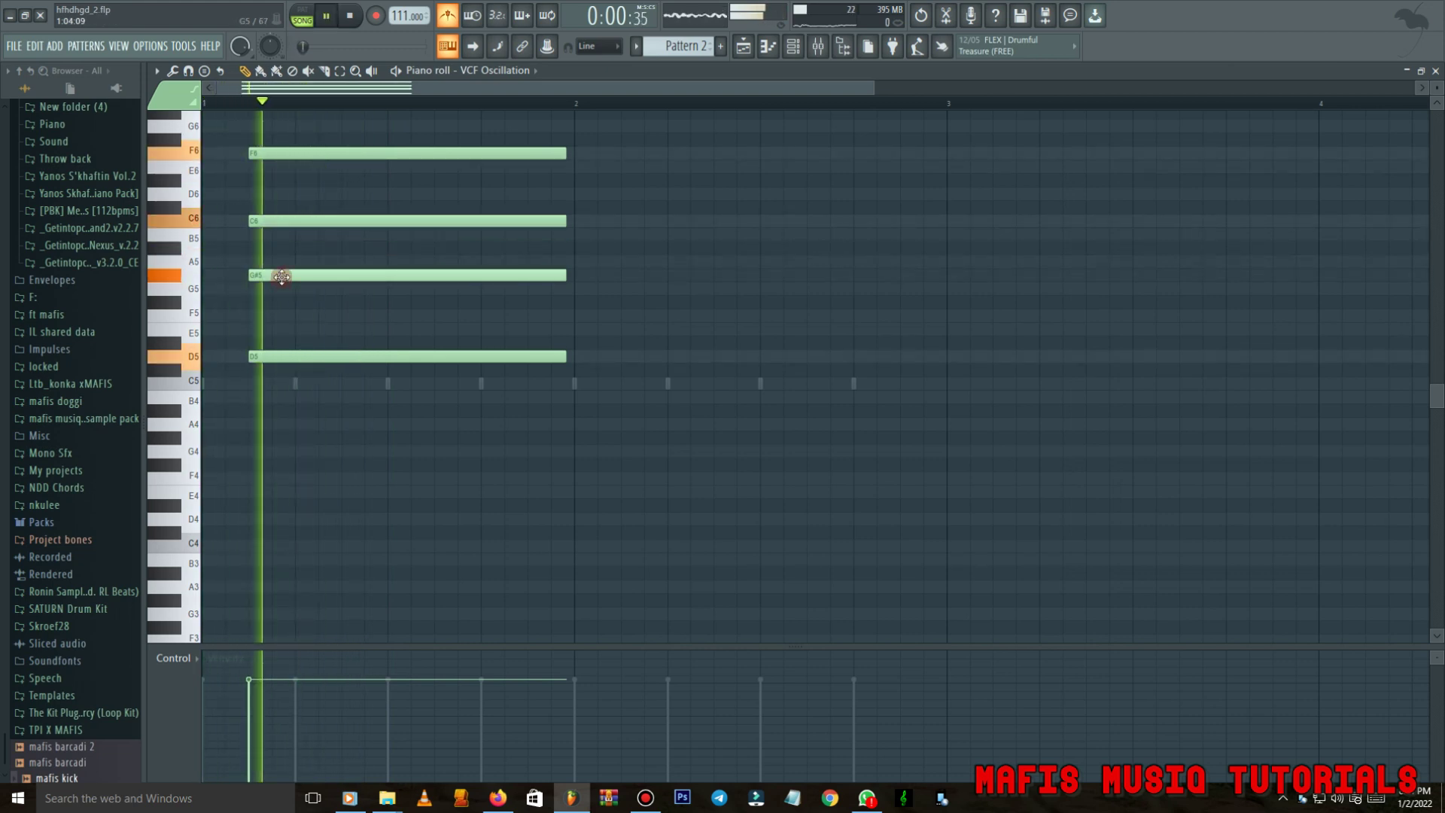
pyautogui.click(284, 370)
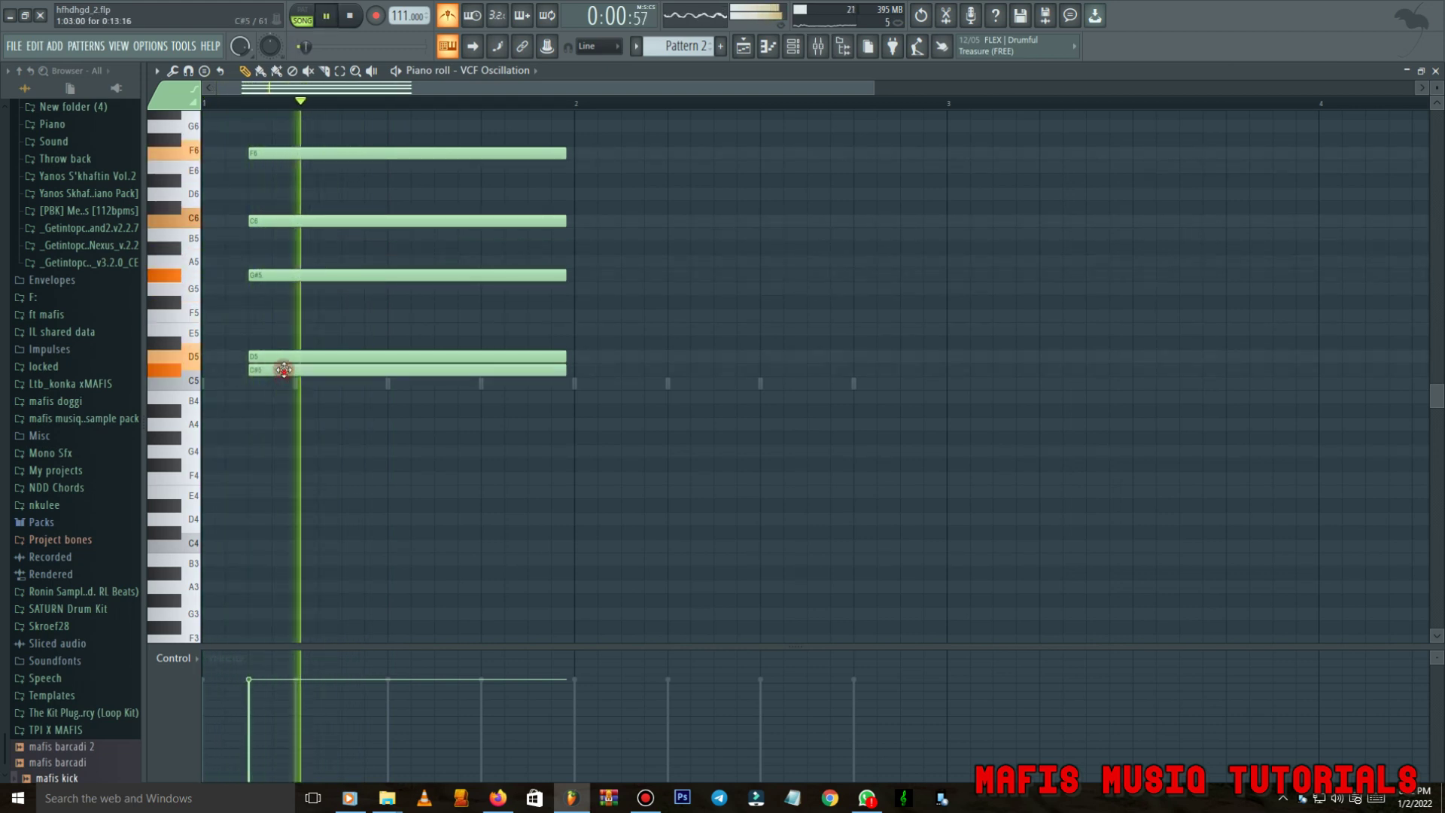
pyautogui.moveTo(283, 369); pyautogui.dragTo(282, 263)
pyautogui.press('space')
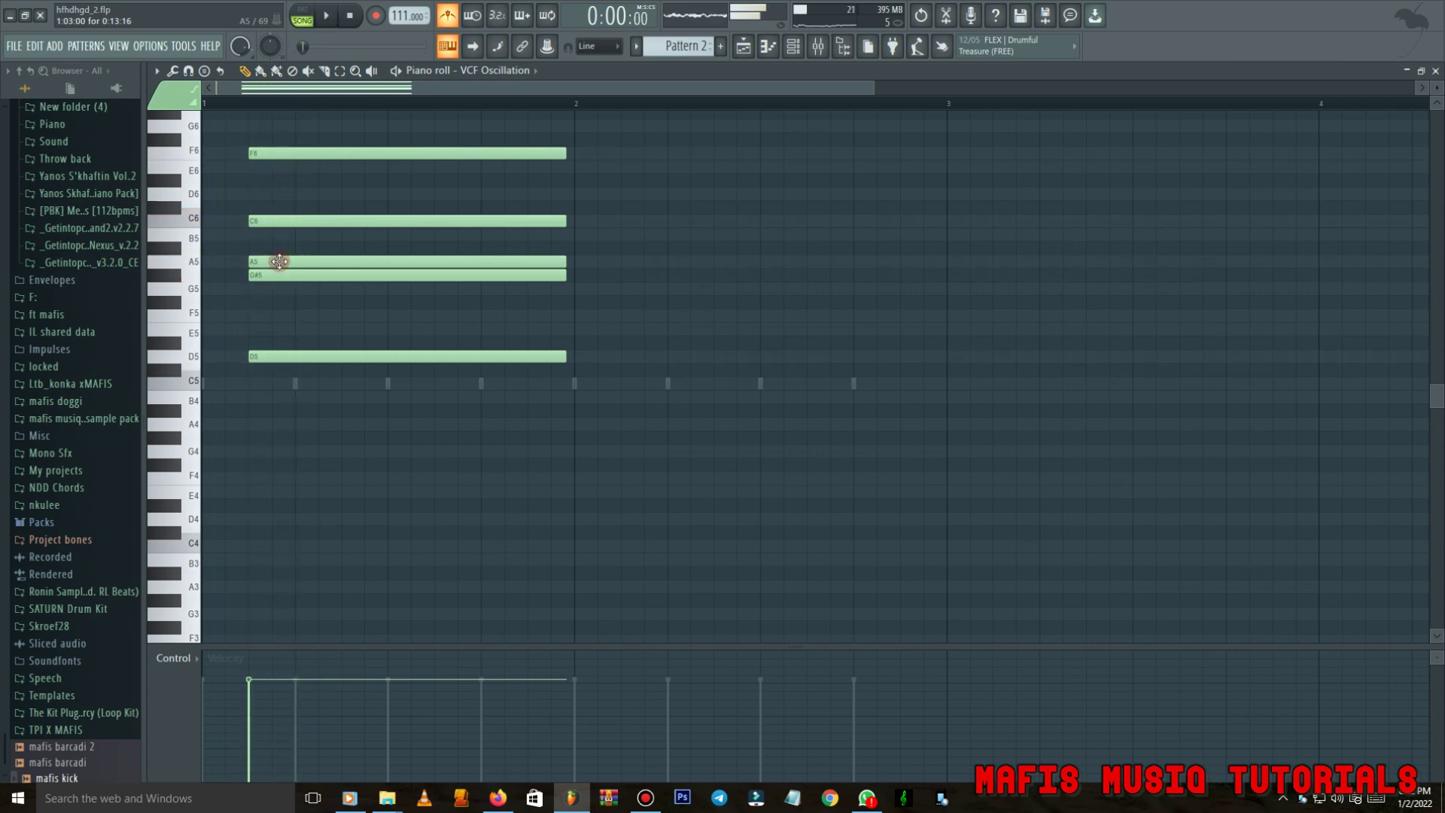
# Delete the C6 and F6 notes, listen to the rest, and clear all remaining chord notes.
pyautogui.rightClick(286, 220)
pyautogui.rightClick(290, 153)
pyautogui.press('space')
pyautogui.press('space')
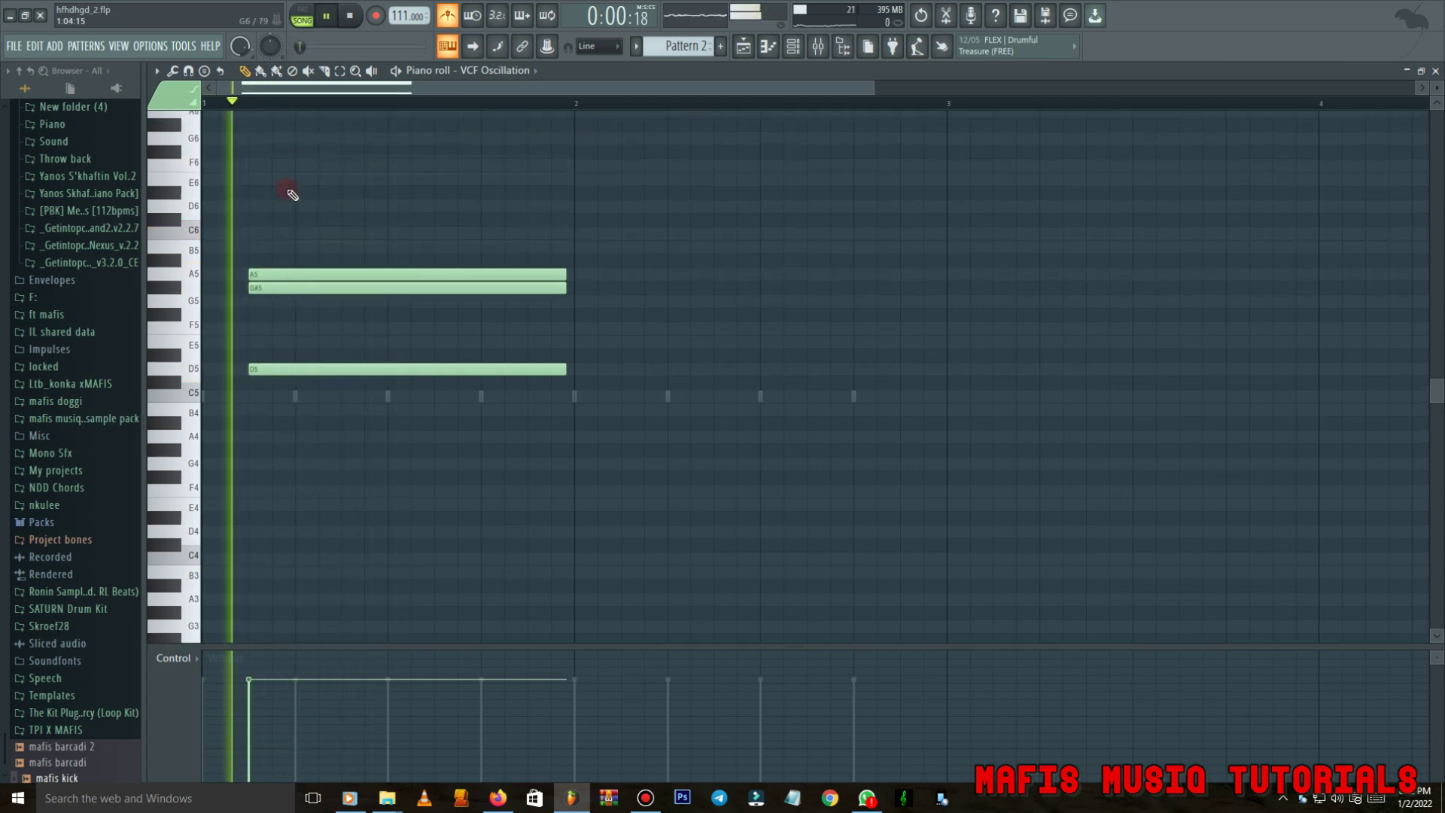
pyautogui.press('space')
pyautogui.rightClick(290, 274)
pyautogui.rightClick(290, 288)
pyautogui.rightClick(295, 367)
# Place E5, F5 and A5 notes together at 1:07 as a new chord and play it back.
pyautogui.click(349, 347)
pyautogui.click(346, 329)
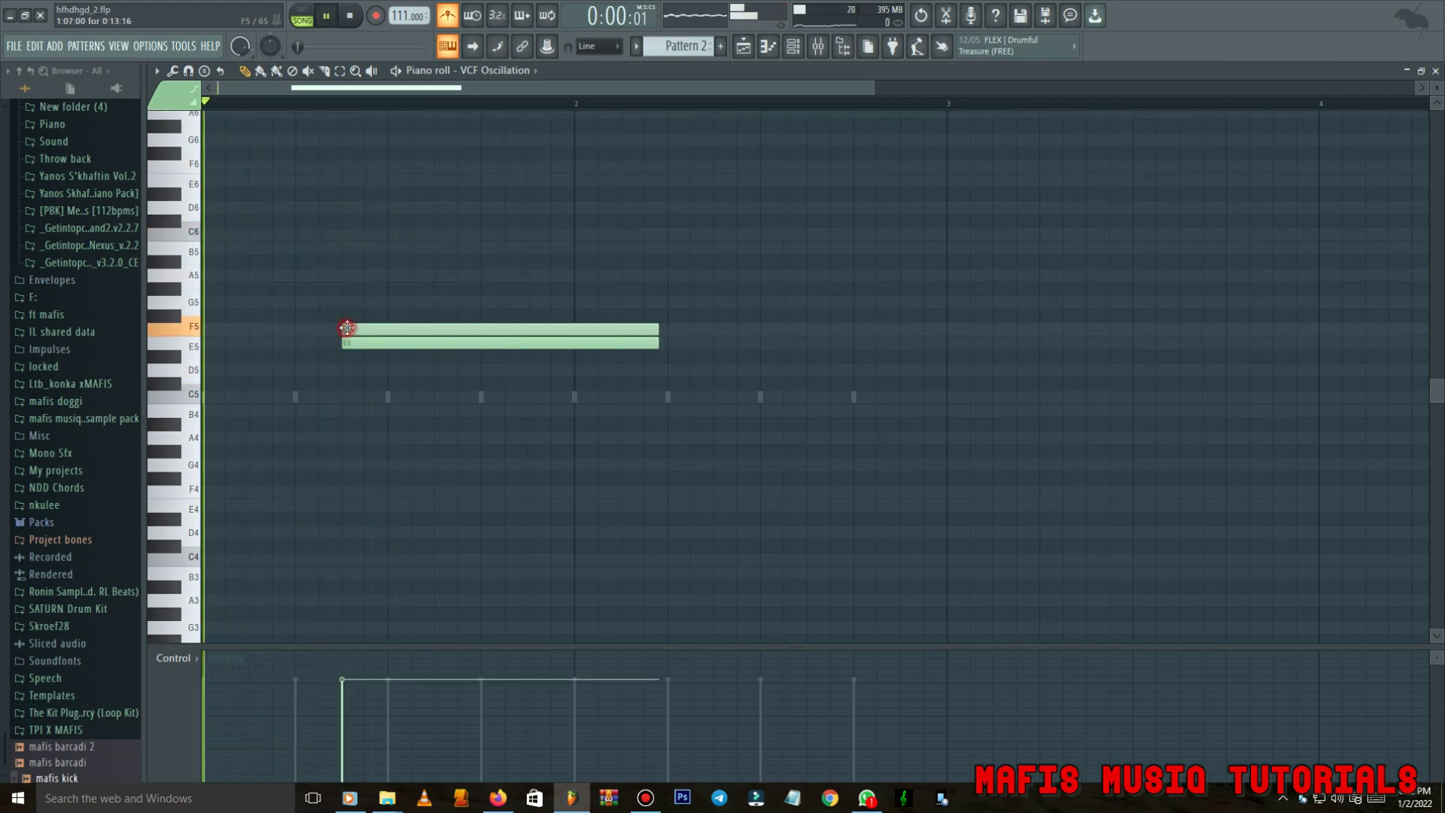
pyautogui.click(346, 274)
pyautogui.press('space')
pyautogui.press('space')
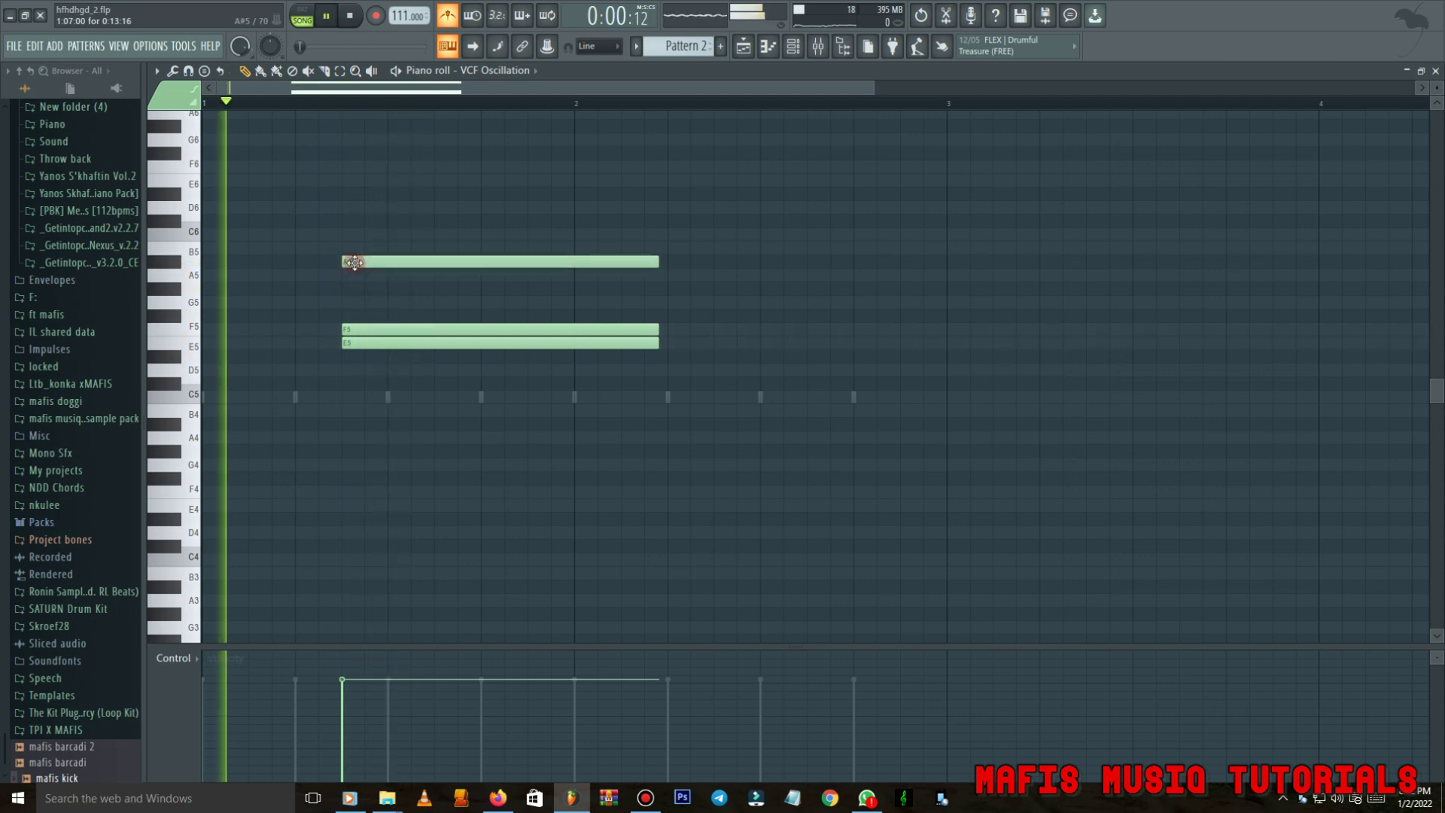
# Move the whole chord to the start of bar 1 and lower its note velocity.
pyautogui.keyDown('ctrl'); pyautogui.scroll(-2, 335, 246); pyautogui.keyUp('ctrl')
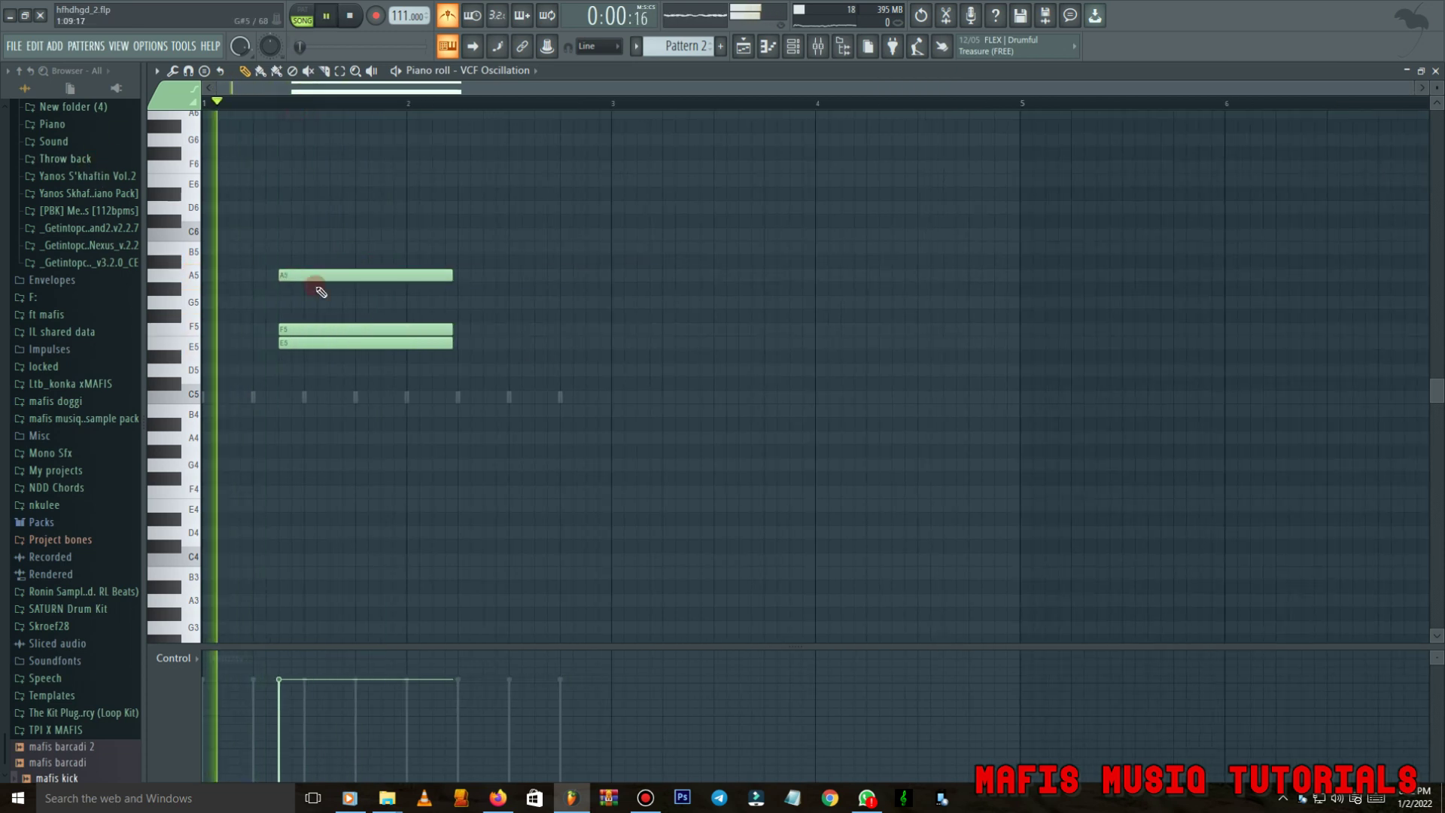
pyautogui.hotkey('ctrl', 'a')
pyautogui.moveTo(326, 336); pyautogui.dragTo(244, 339)
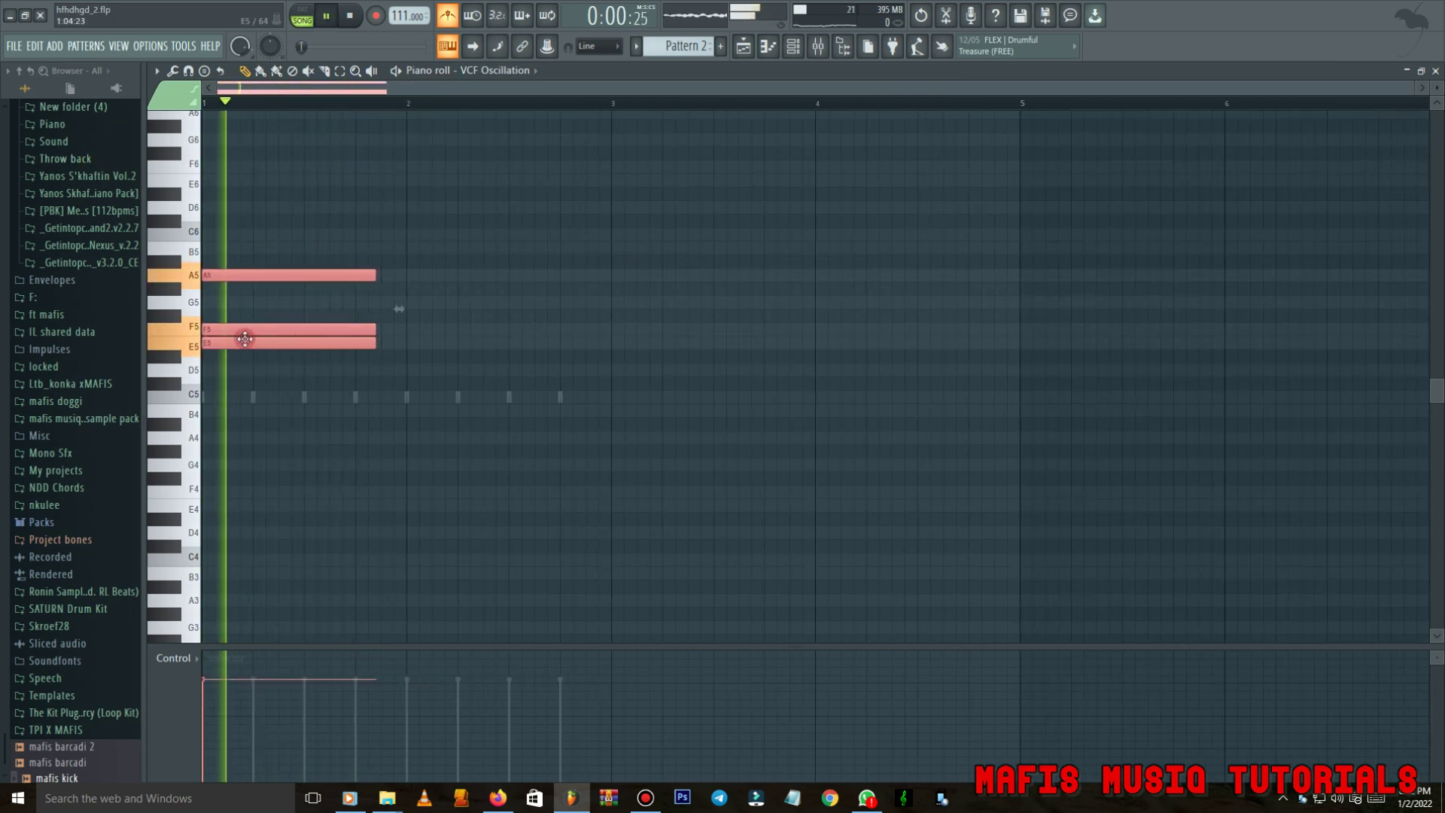
pyautogui.hotkey('ctrl', 'd')
pyautogui.moveTo(229, 670); pyautogui.dragTo(224, 716)
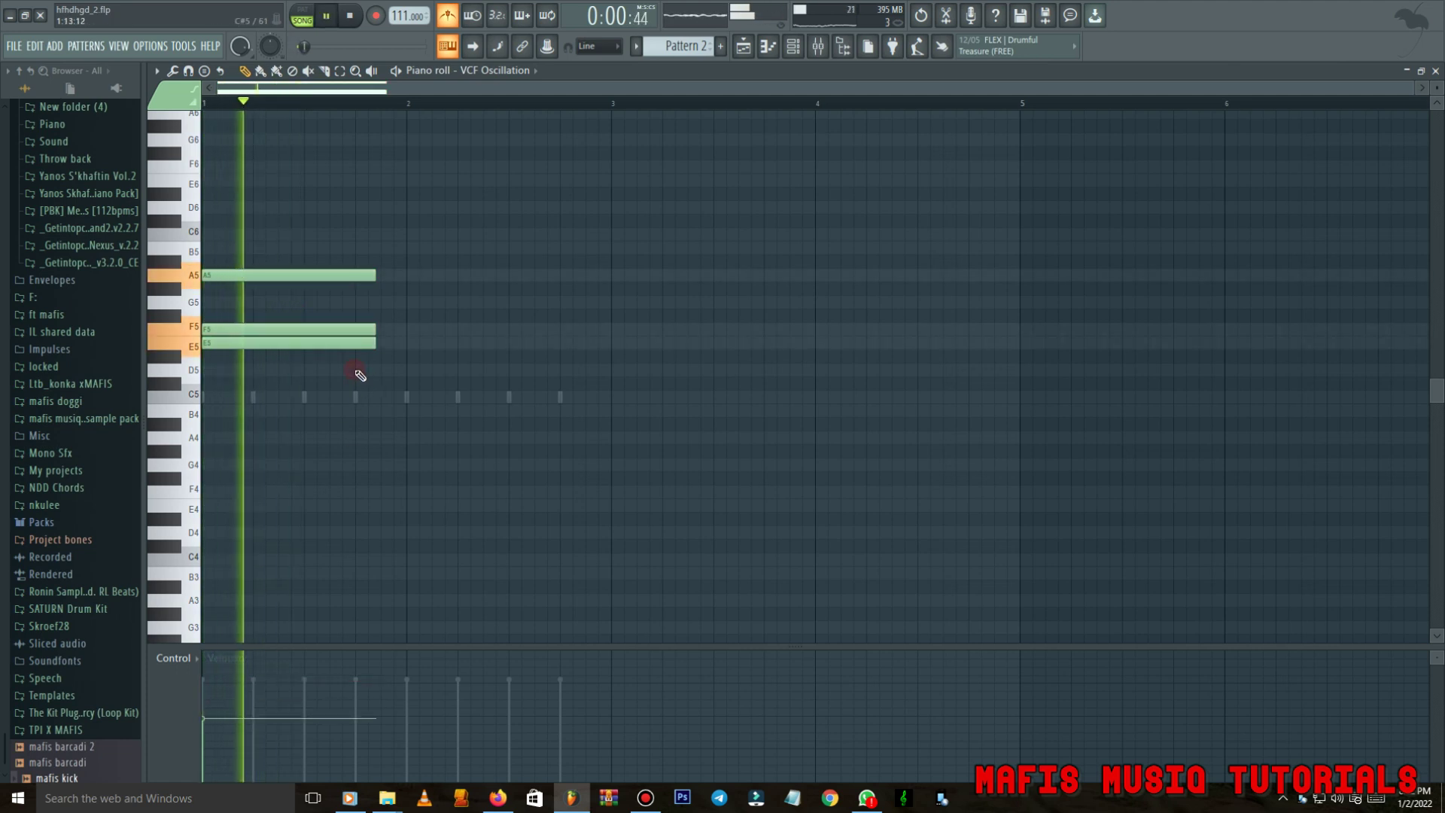
# Add F5 and A4 notes at the start of bar 2, and lengthen the bar 1 chord to nearly fill its bar.
pyautogui.click(407, 329)
pyautogui.press('space')
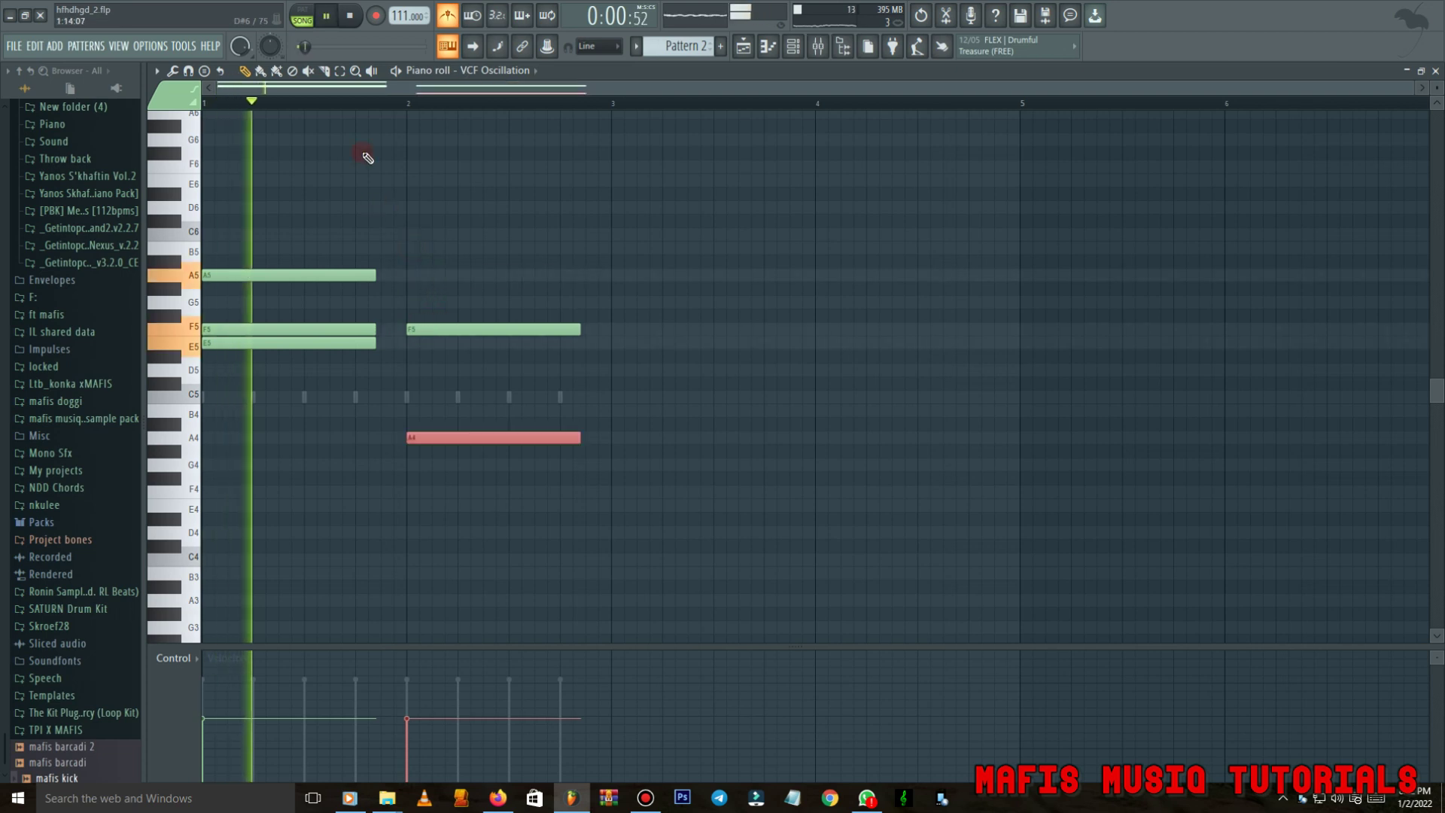
pyautogui.moveTo(327, 187); pyautogui.dragTo(403, 361)
pyautogui.hotkey('ctrl', 'd')
pyautogui.press('space')
# Add E5, A5 and D5 notes to the bar 2 chord and play it back.
pyautogui.click(408, 342)
pyautogui.press('space')
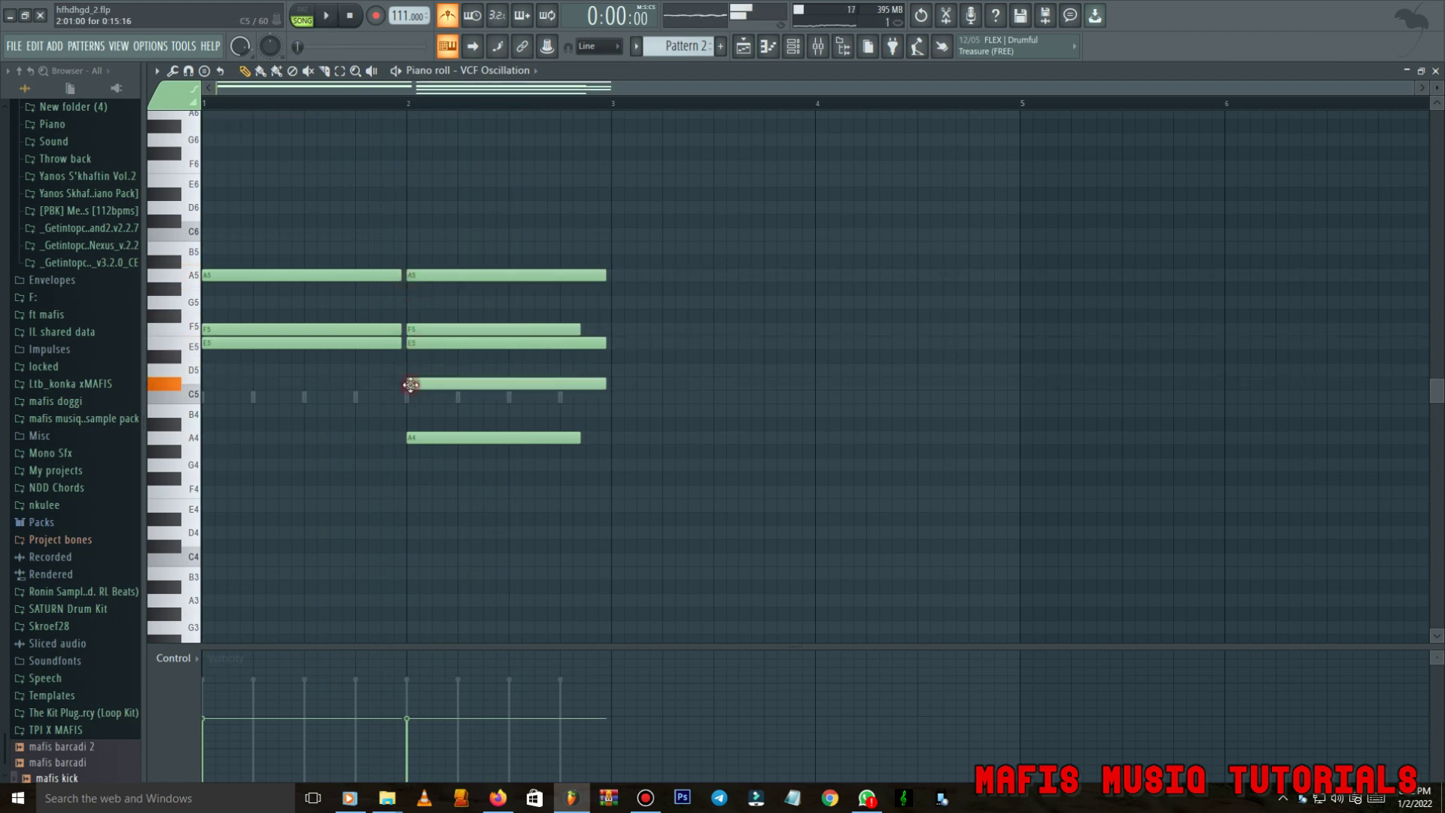
pyautogui.press('space')
pyautogui.click(384, 107)
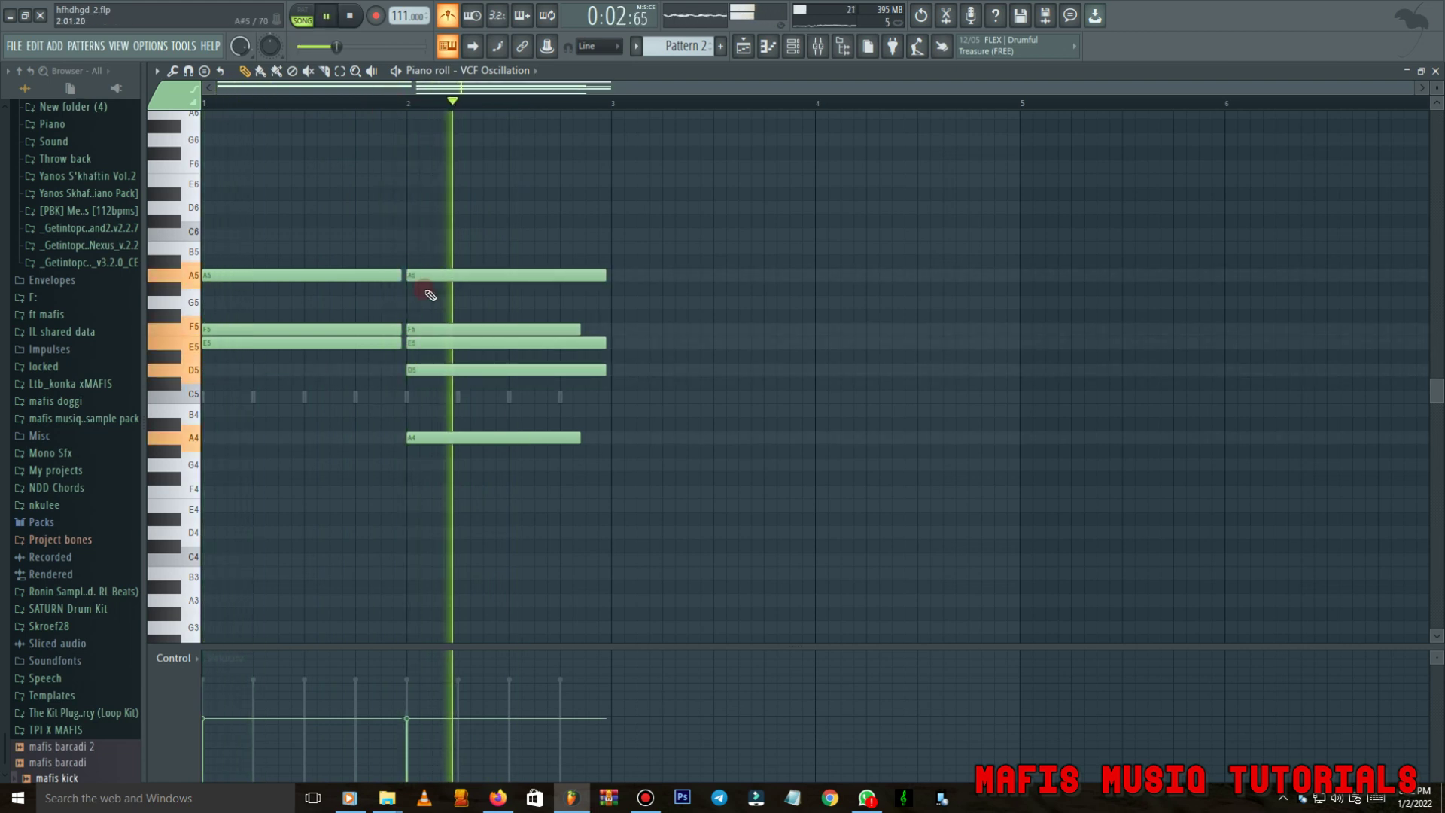
# Add D5 and A4 notes to the bar 1 chord.
pyautogui.press('space')
pyautogui.click(241, 371)
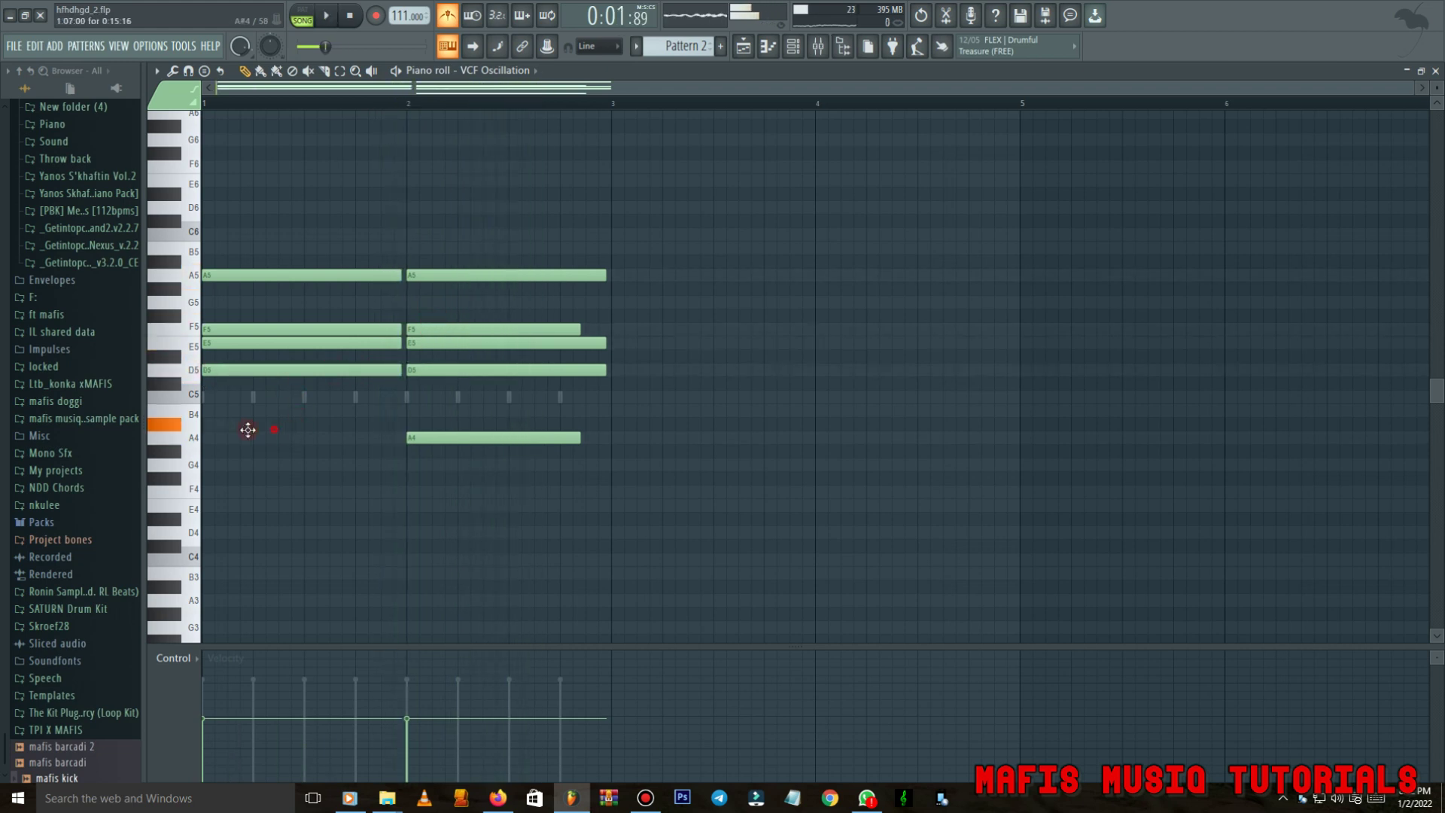
pyautogui.click(323, 107)
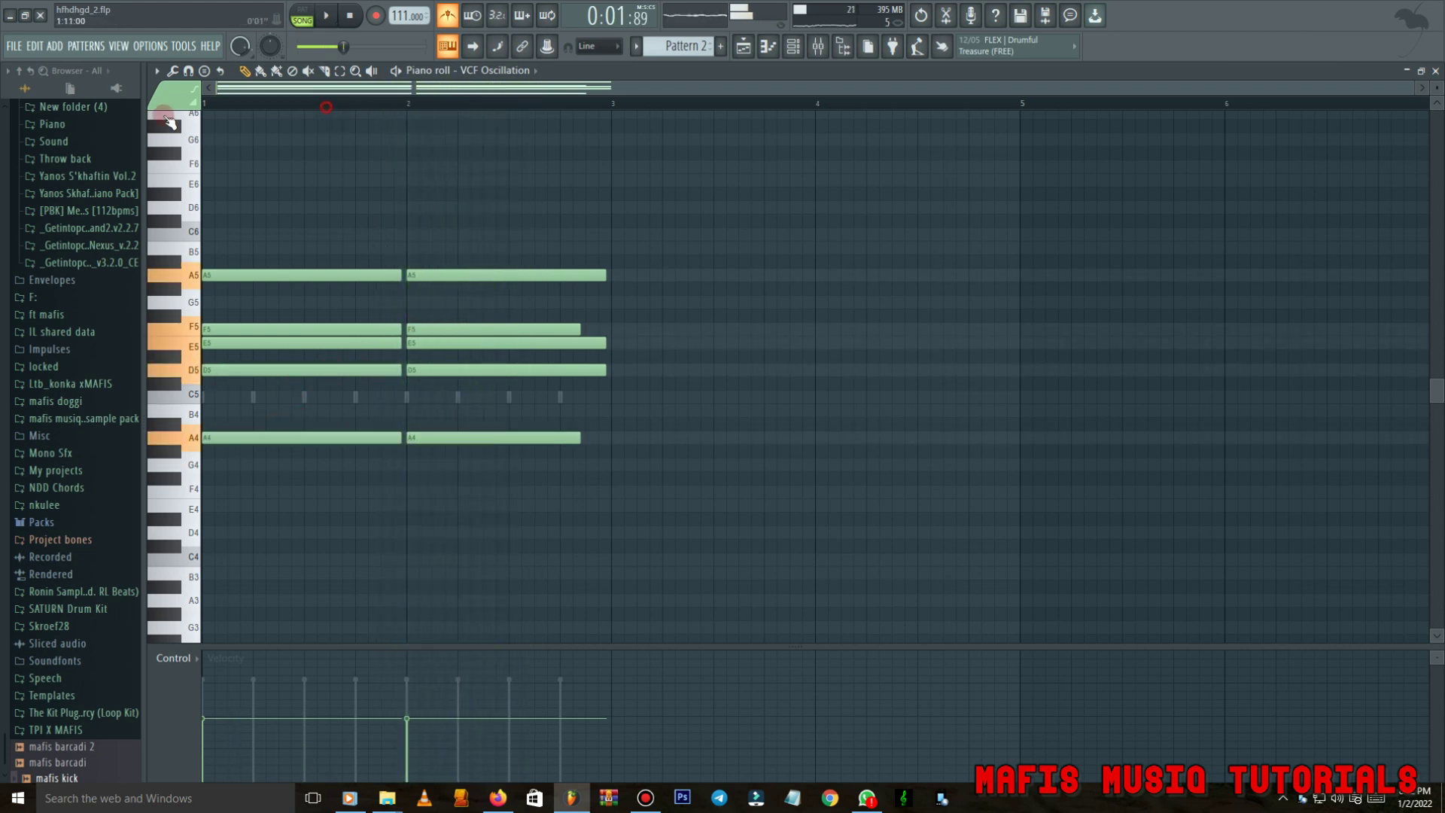
# Try raising the D5 note of the bar 2 chord one octave to D6 and play it back.
pyautogui.scroll(-2, 437, 282)
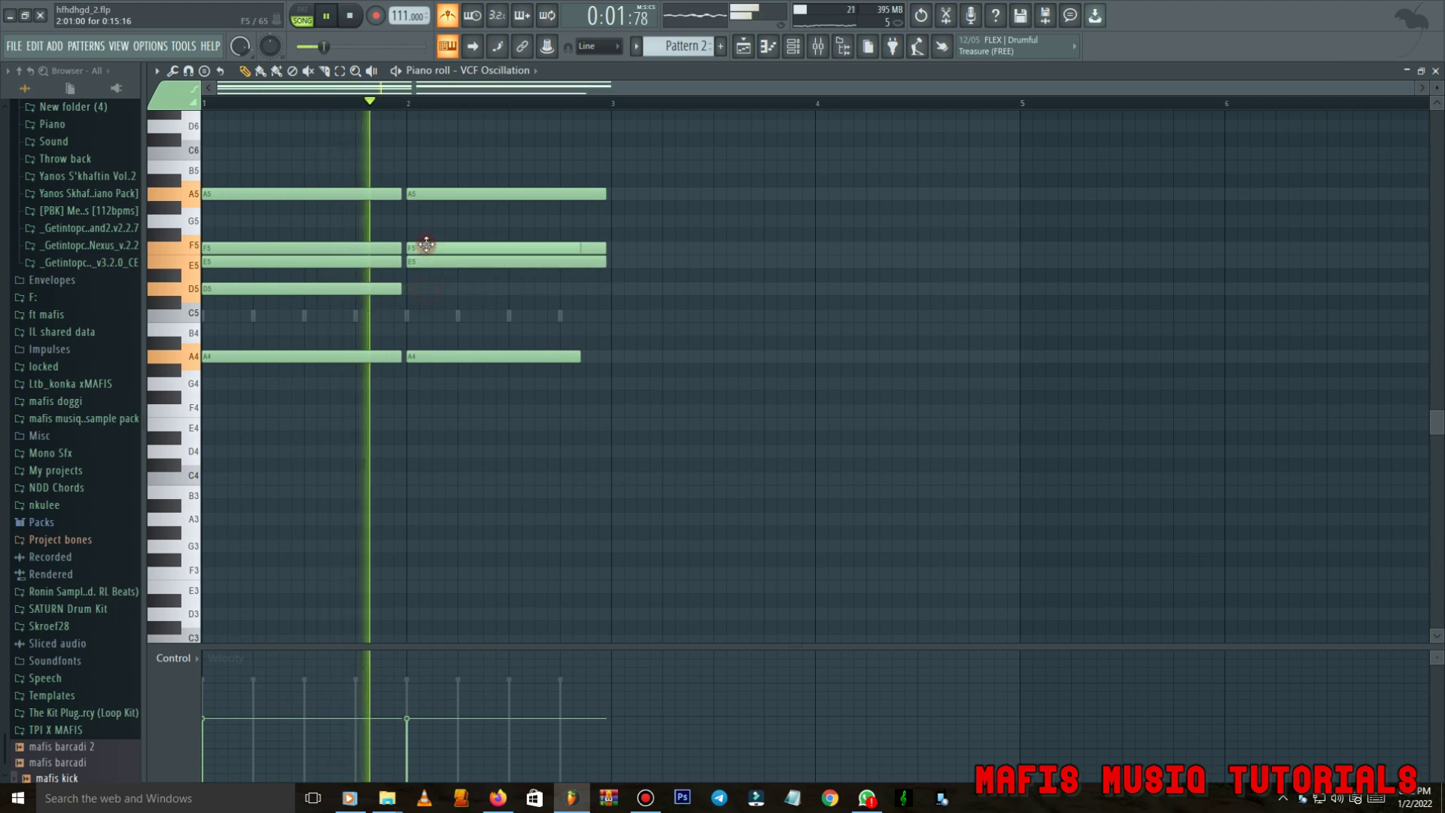
pyautogui.press('space')
pyautogui.keyDown('ctrl'); pyautogui.click(424, 294); pyautogui.keyUp('ctrl')
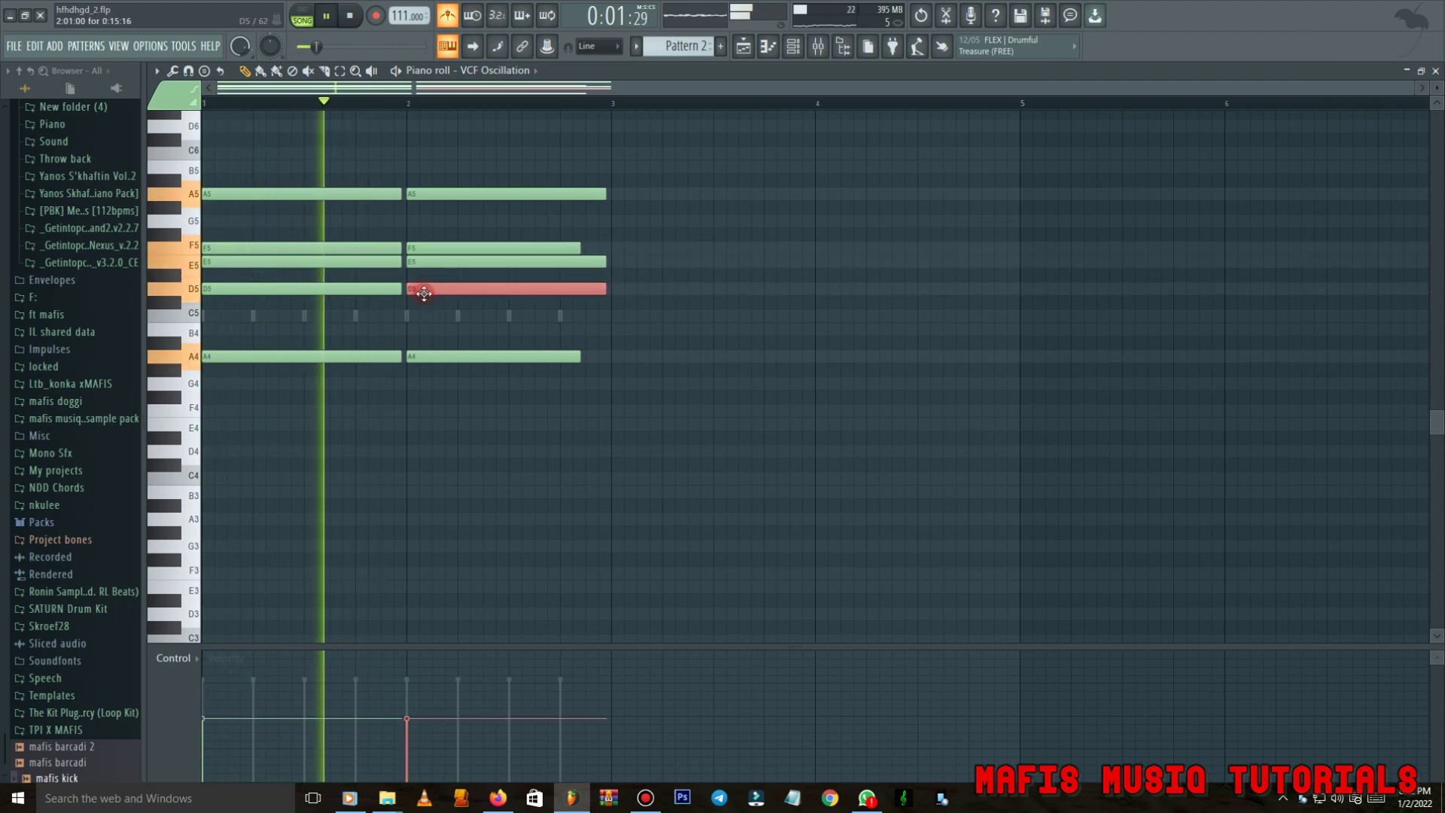
pyautogui.hotkey('ctrl', 'Up')
pyautogui.press('space')
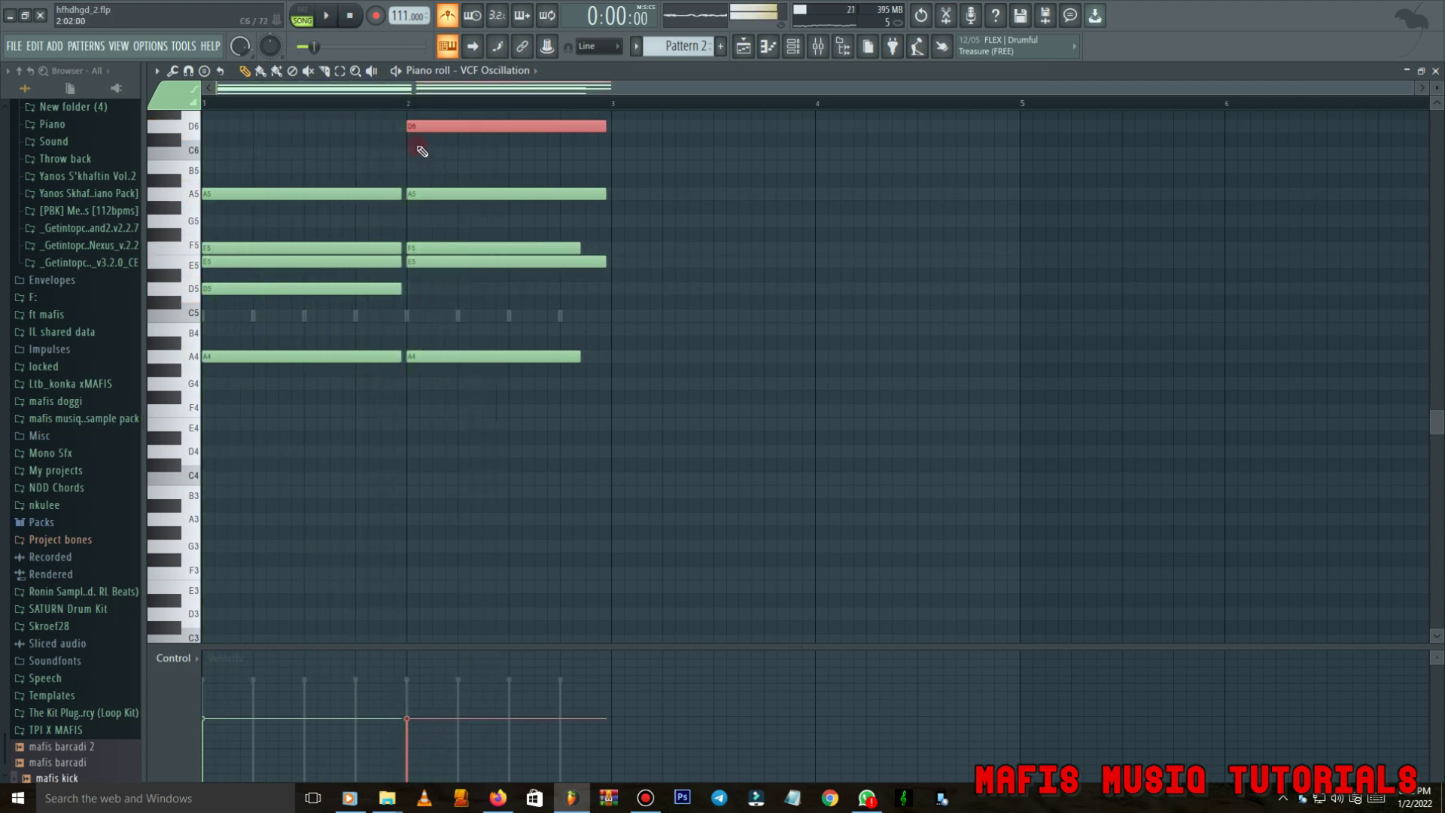
pyautogui.press('space')
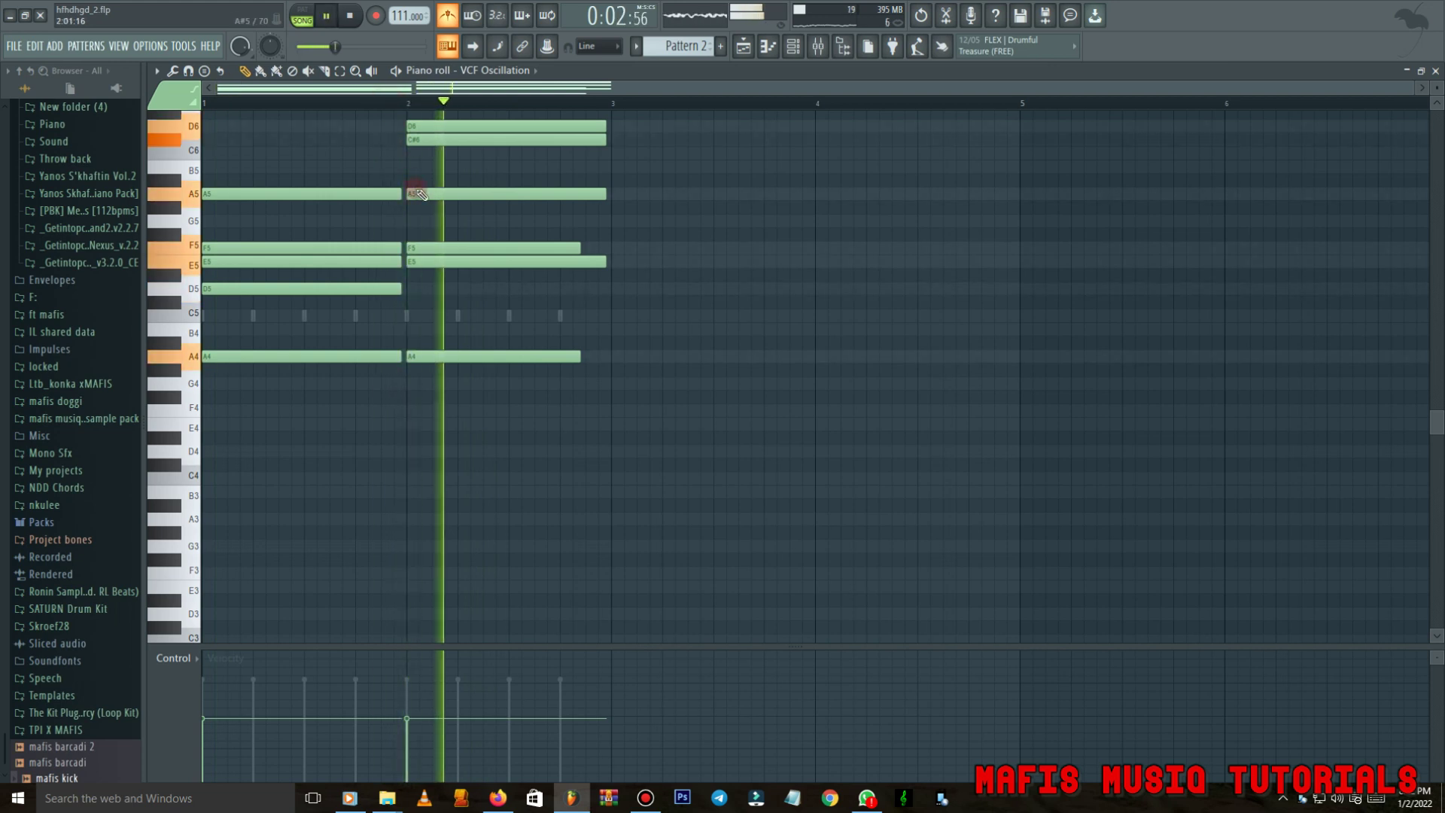
# Remove the trial C#6 note from bar 2 and lower the D6 note two octaves to D4.
pyautogui.scroll(1, 423, 188)
pyautogui.moveTo(427, 188); pyautogui.dragTo(420, 124)
pyautogui.rightClick(424, 195)
pyautogui.hotkey('ctrl', 'Down')
pyautogui.hotkey('ctrl', 'Down')
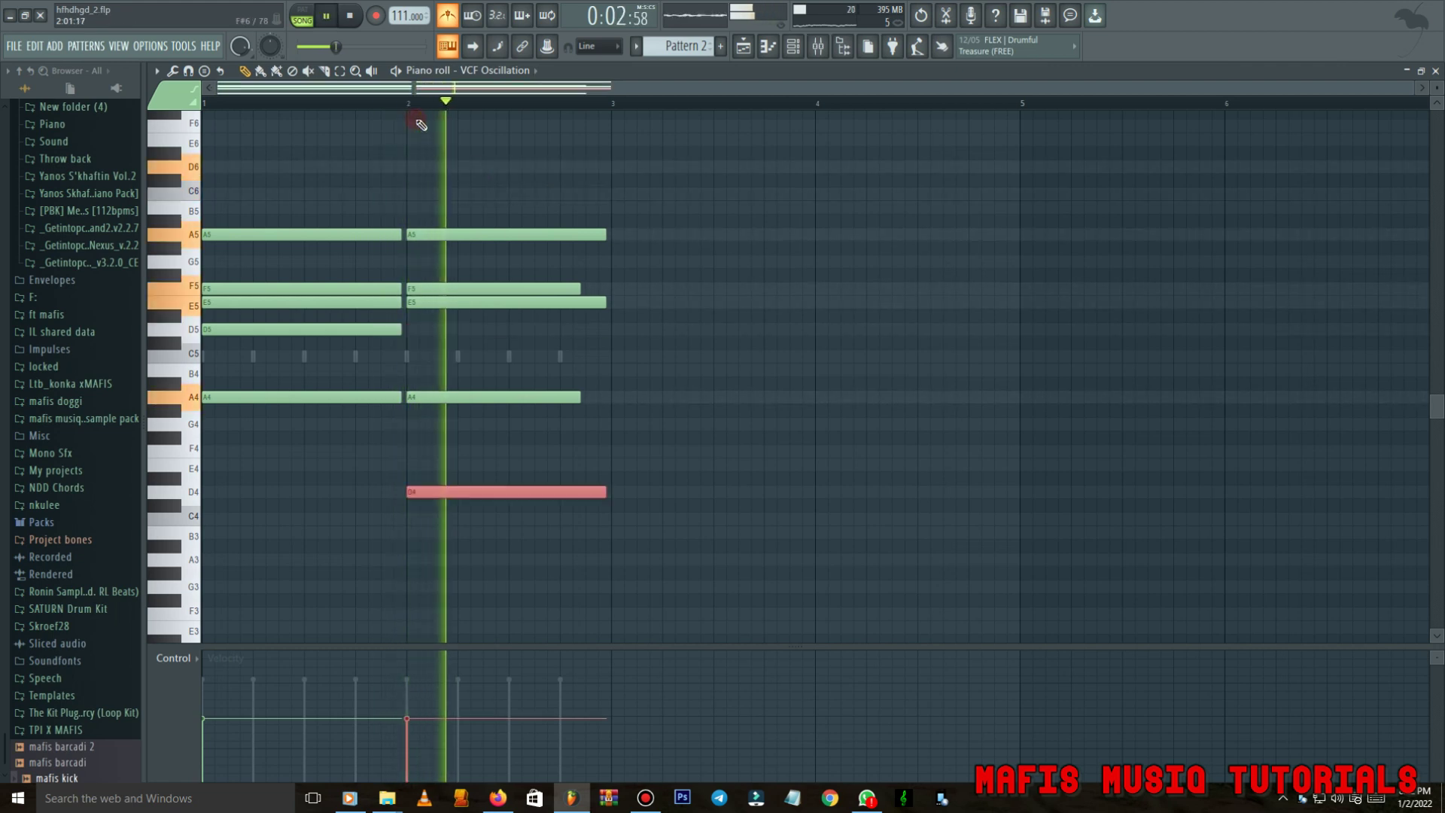
# Move the A5 note of the bar 2 chord to D5 and play the chords back.
pyautogui.click(419, 234)
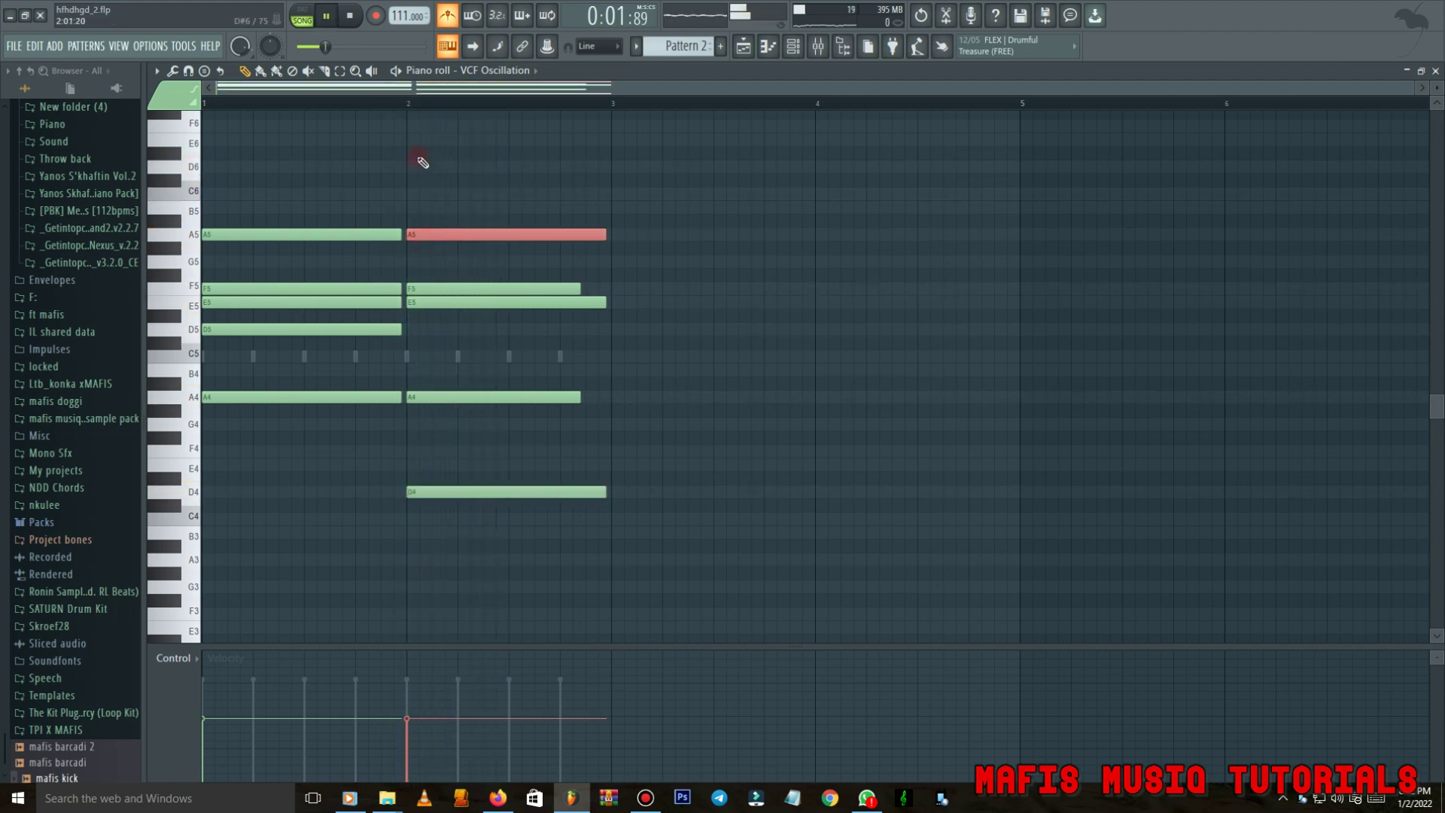
pyautogui.hotkey('ctrl', 'Down')
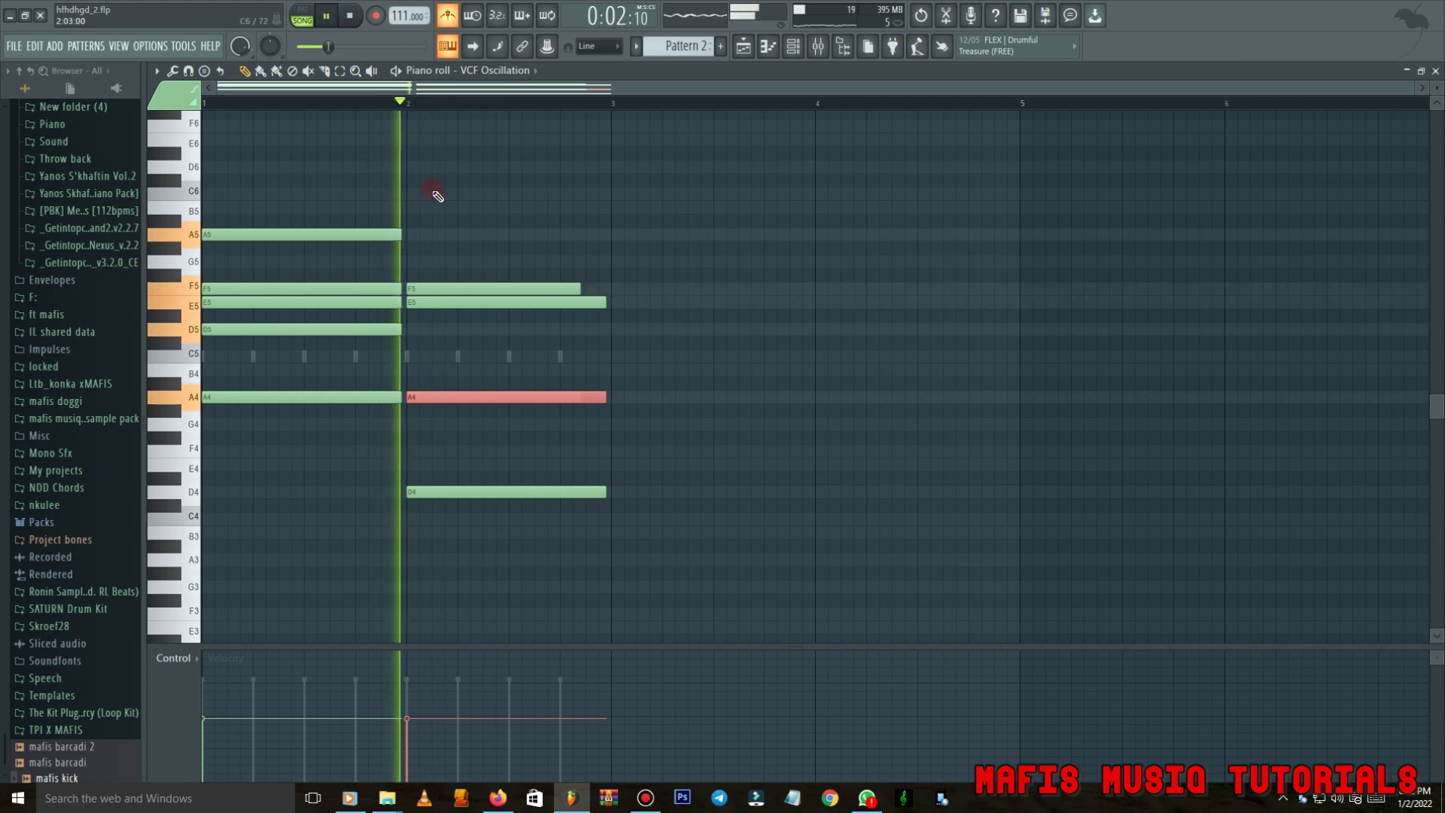
pyautogui.moveTo(440, 402); pyautogui.dragTo(437, 329)
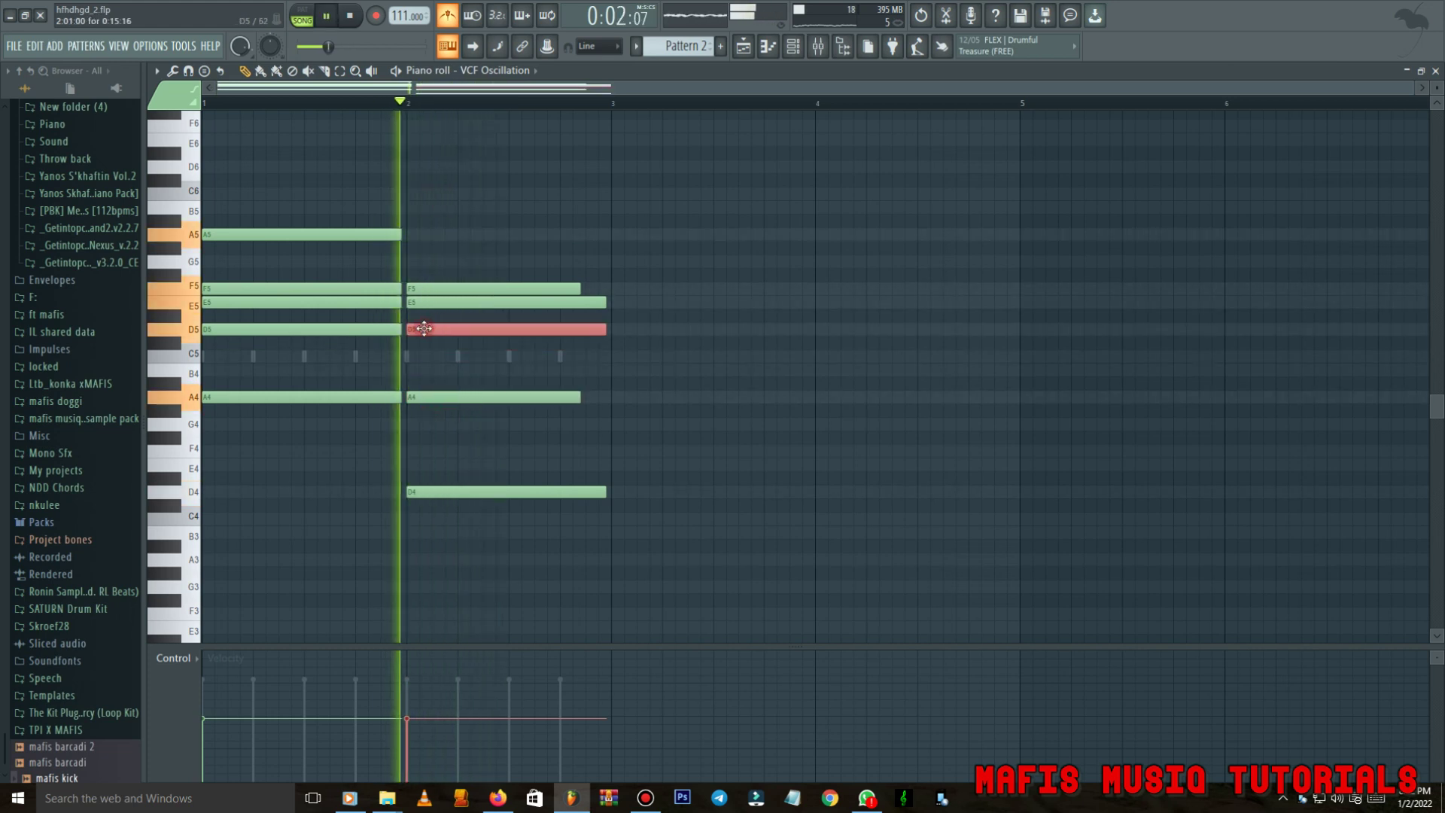
pyautogui.press('space')
pyautogui.press('space')
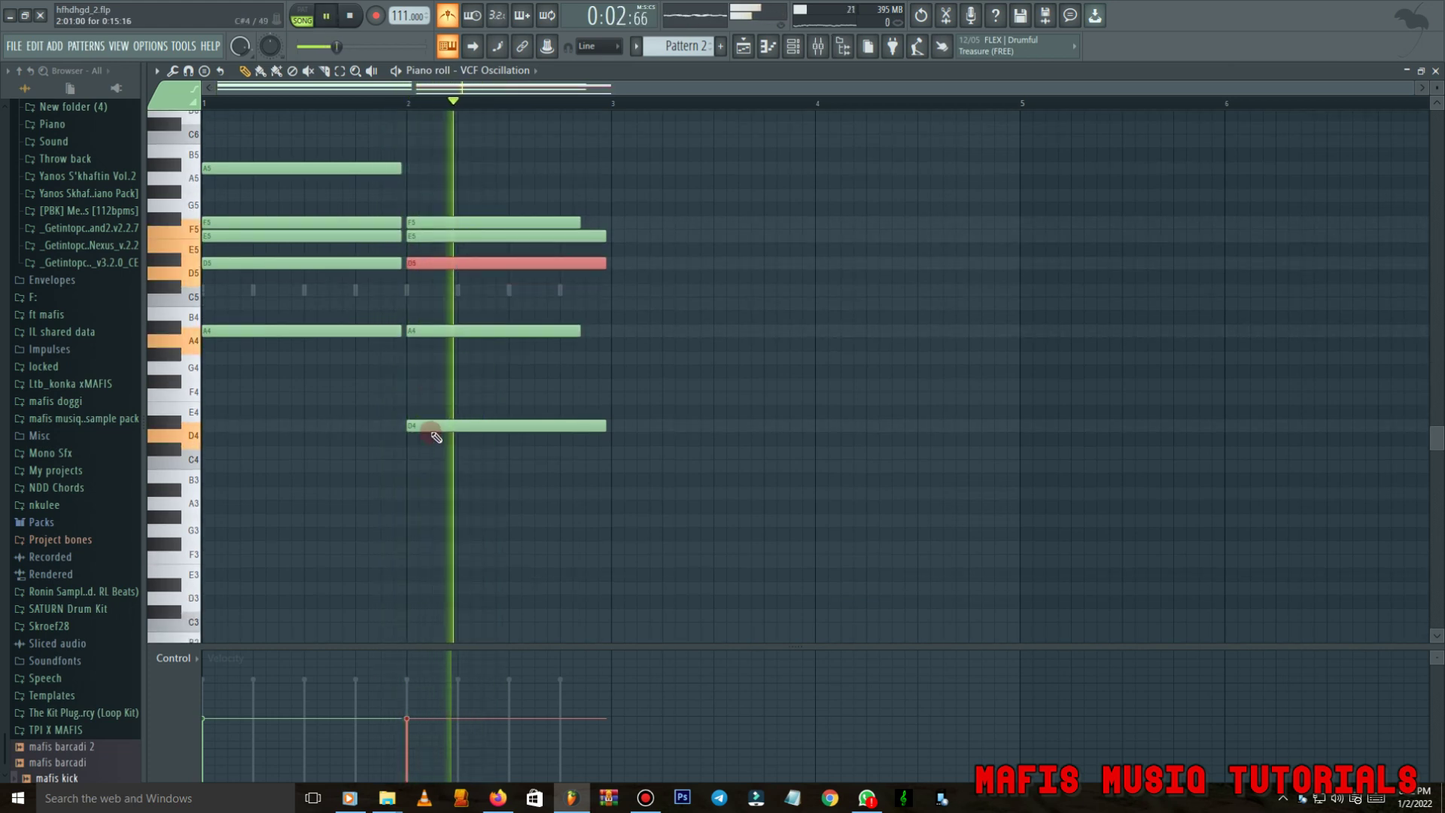
# Delete the E5 and F5 notes from the bar 2 chord and restart playback.
pyautogui.scroll(-3, 434, 422)
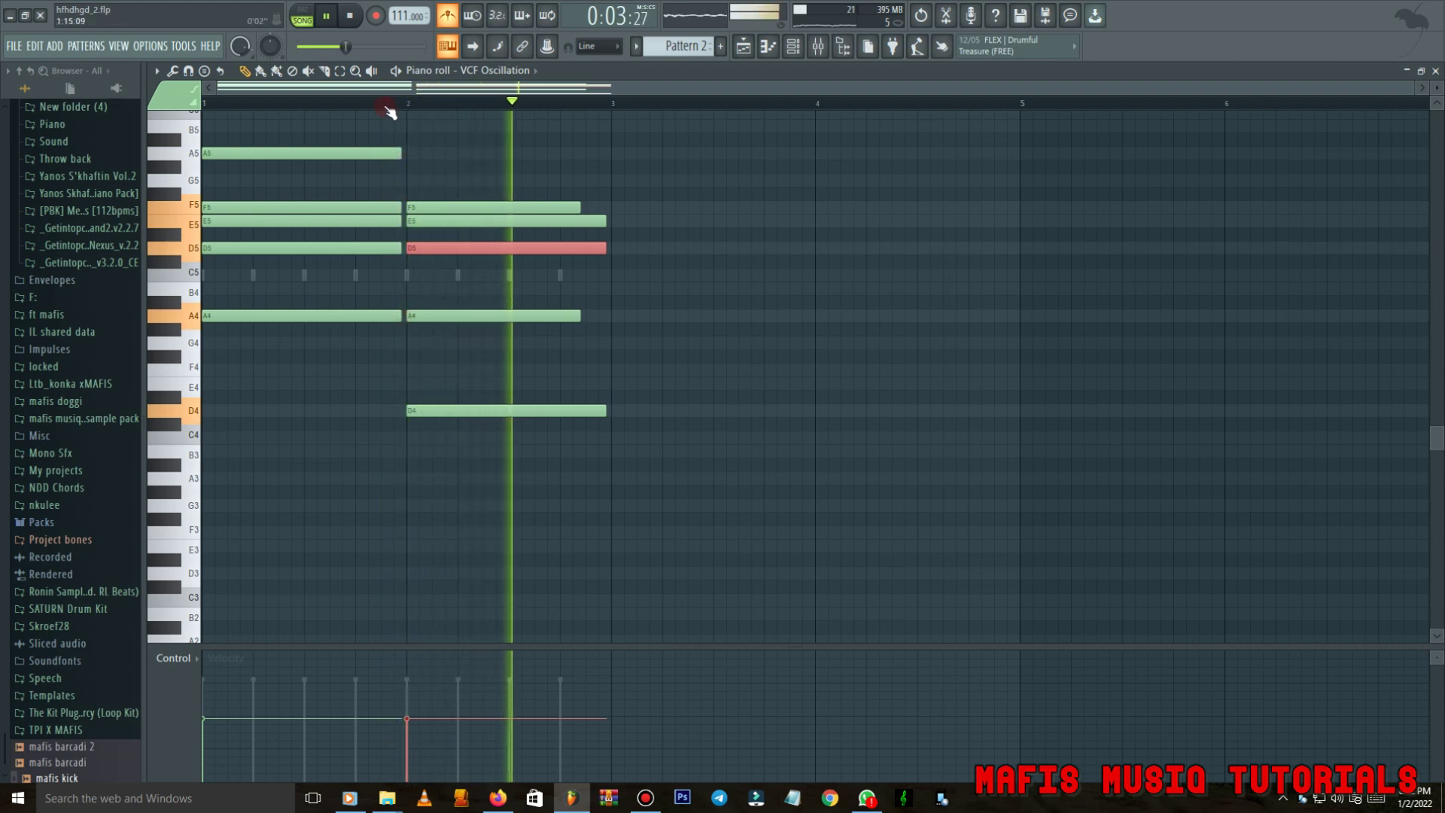
pyautogui.scroll(3, 402, 291)
pyautogui.rightClick(413, 302)
pyautogui.rightClick(414, 290)
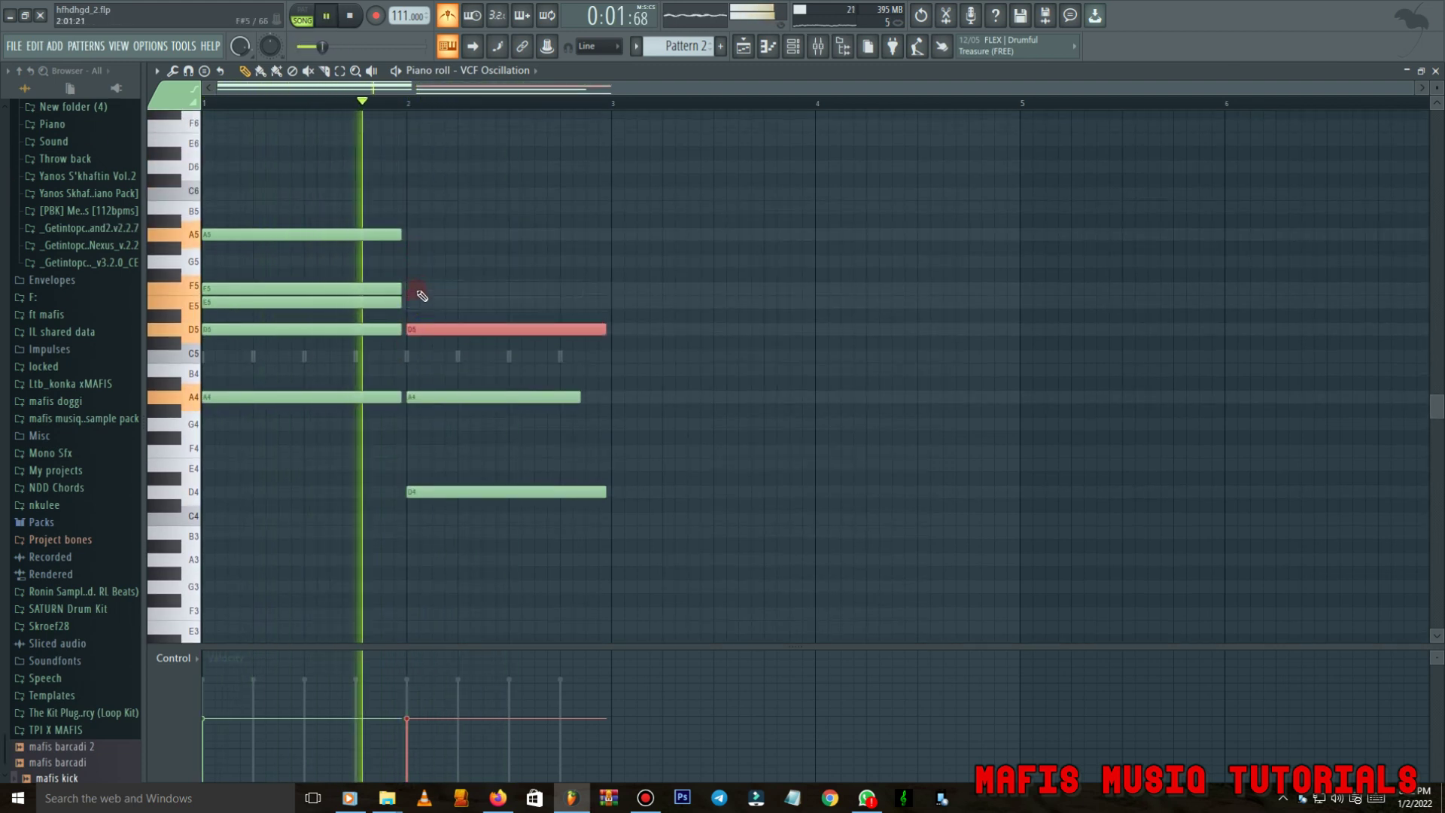
pyautogui.press('space')
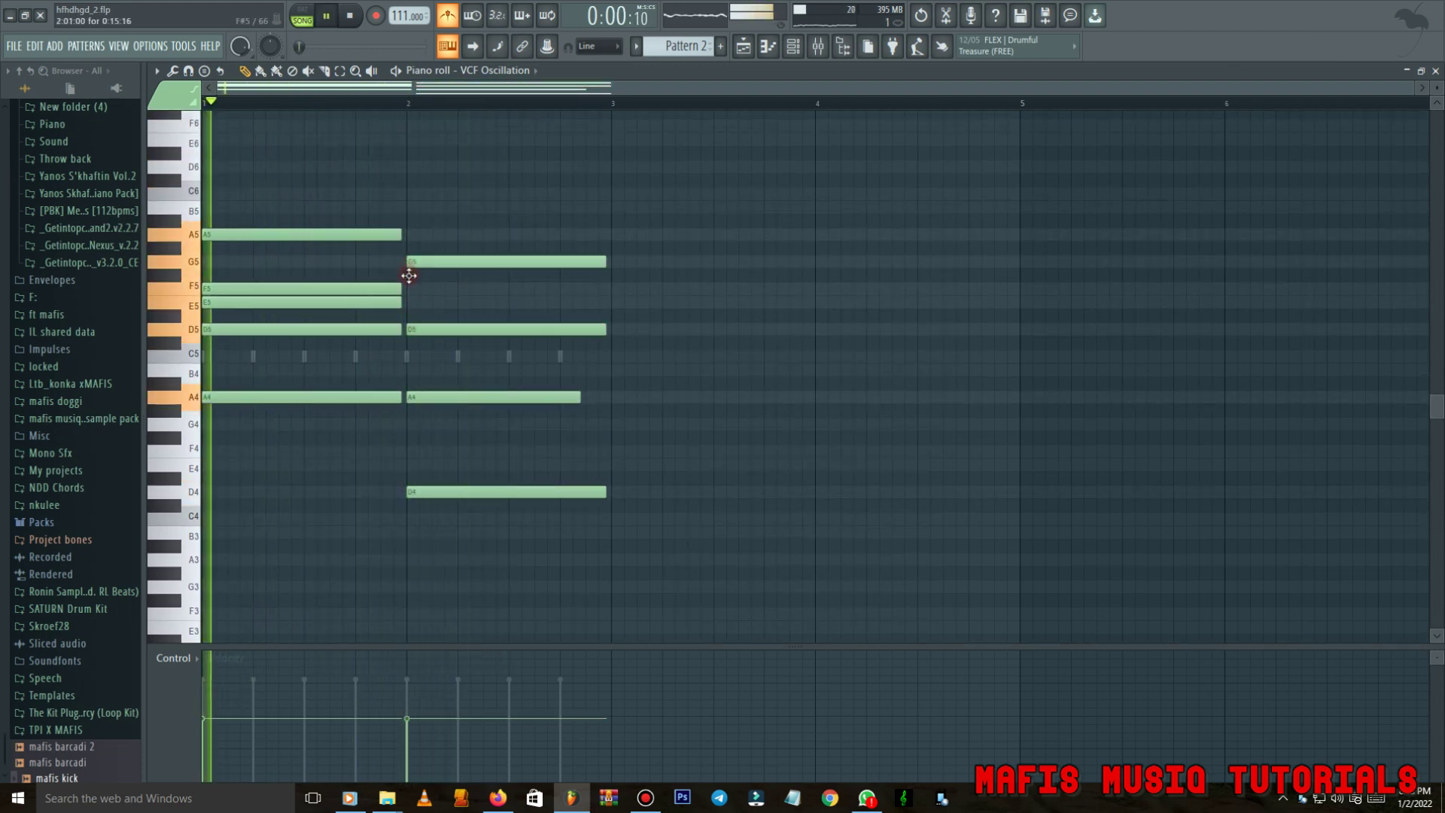
# Add E4 and F4 notes nearly a bar long to the bar 2 chord and play it back.
pyautogui.moveTo(412, 289); pyautogui.dragTo(413, 386)
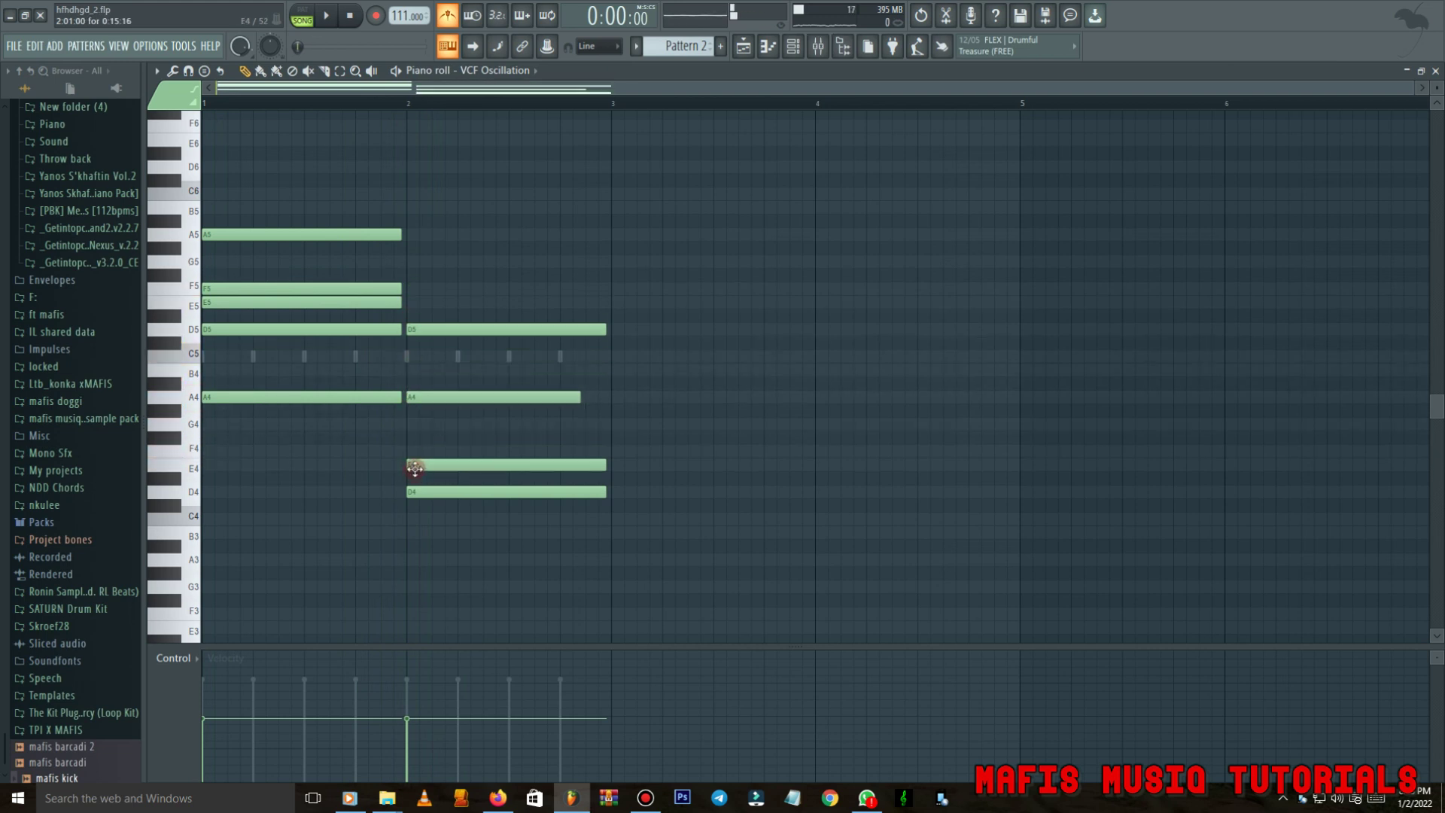
pyautogui.press('space')
pyautogui.click(410, 453)
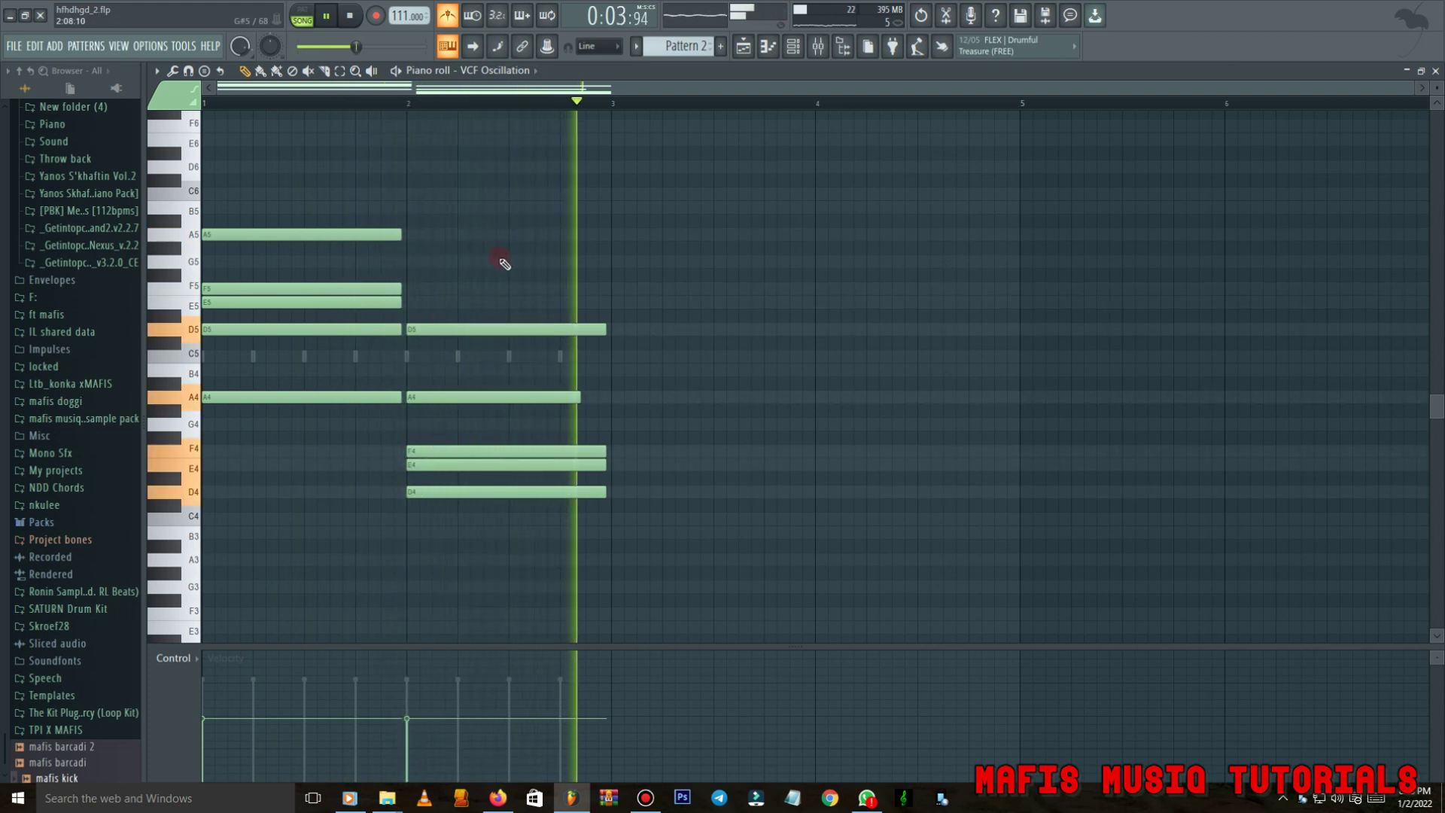
pyautogui.press('space')
# Try a G note in the bar 2 chord during playback, and add F5 and E5 notes instead.
pyautogui.click(409, 262)
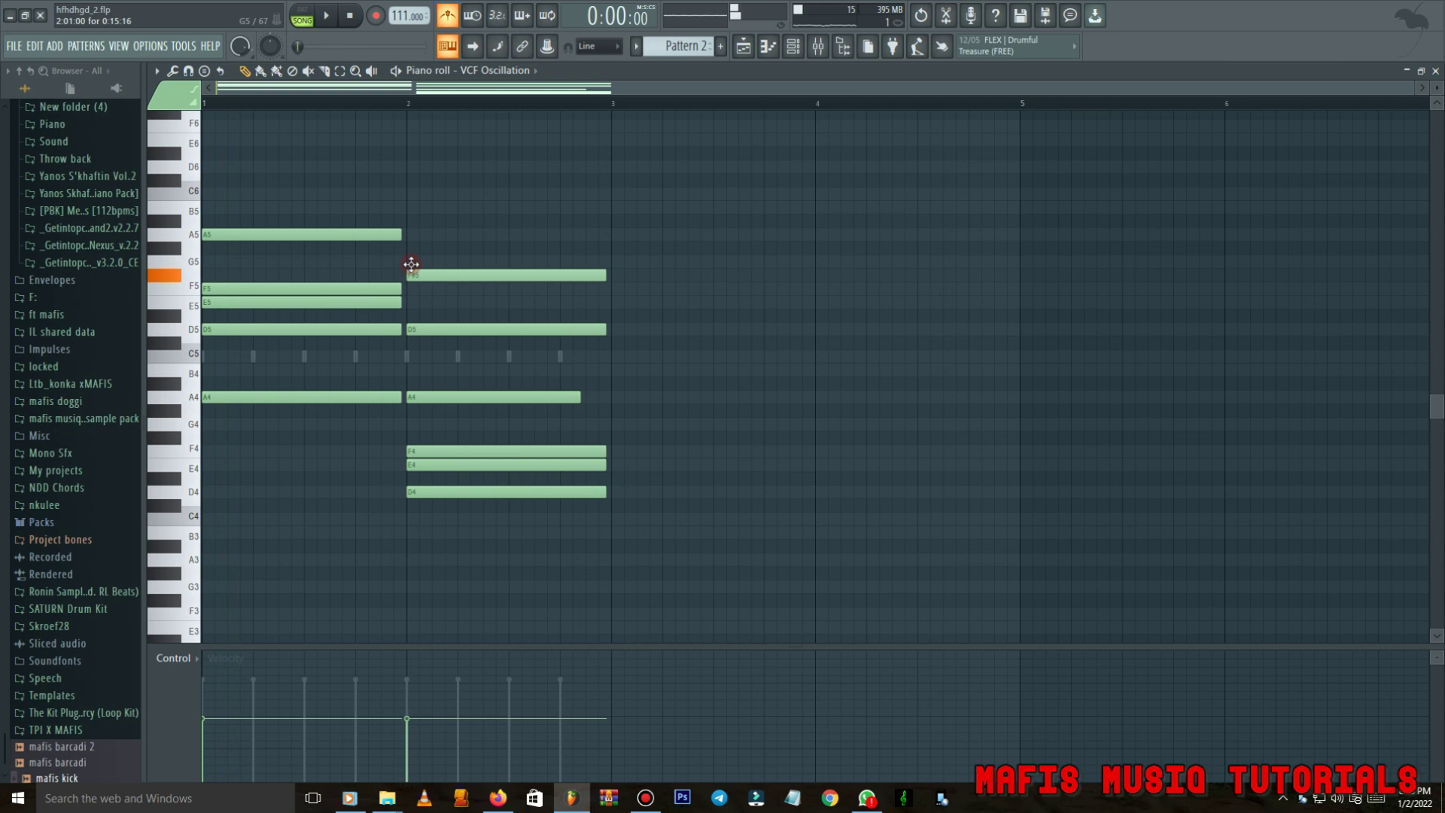
pyautogui.press('space')
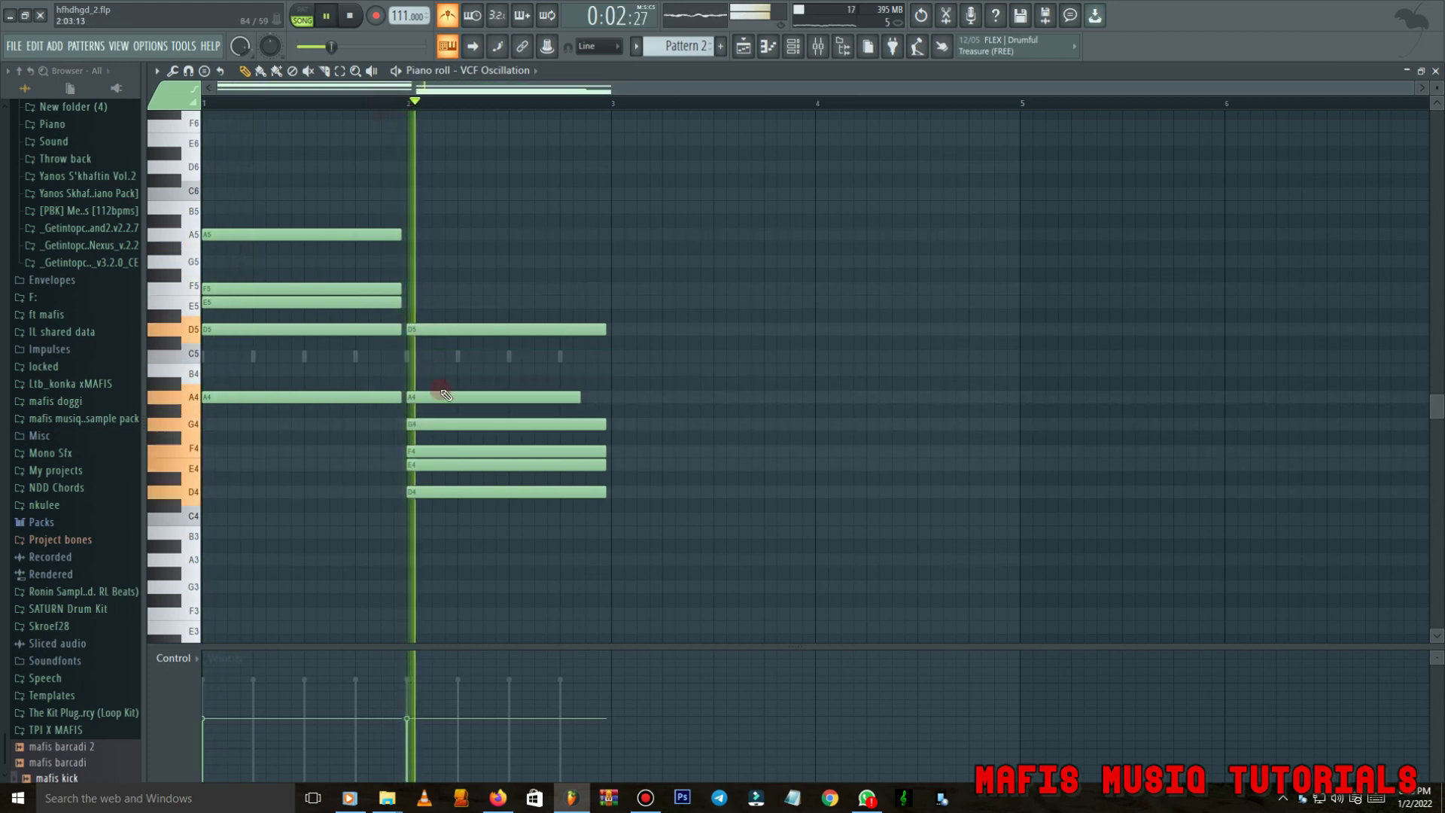
pyautogui.moveTo(429, 424); pyautogui.dragTo(423, 303)
pyautogui.click(423, 304)
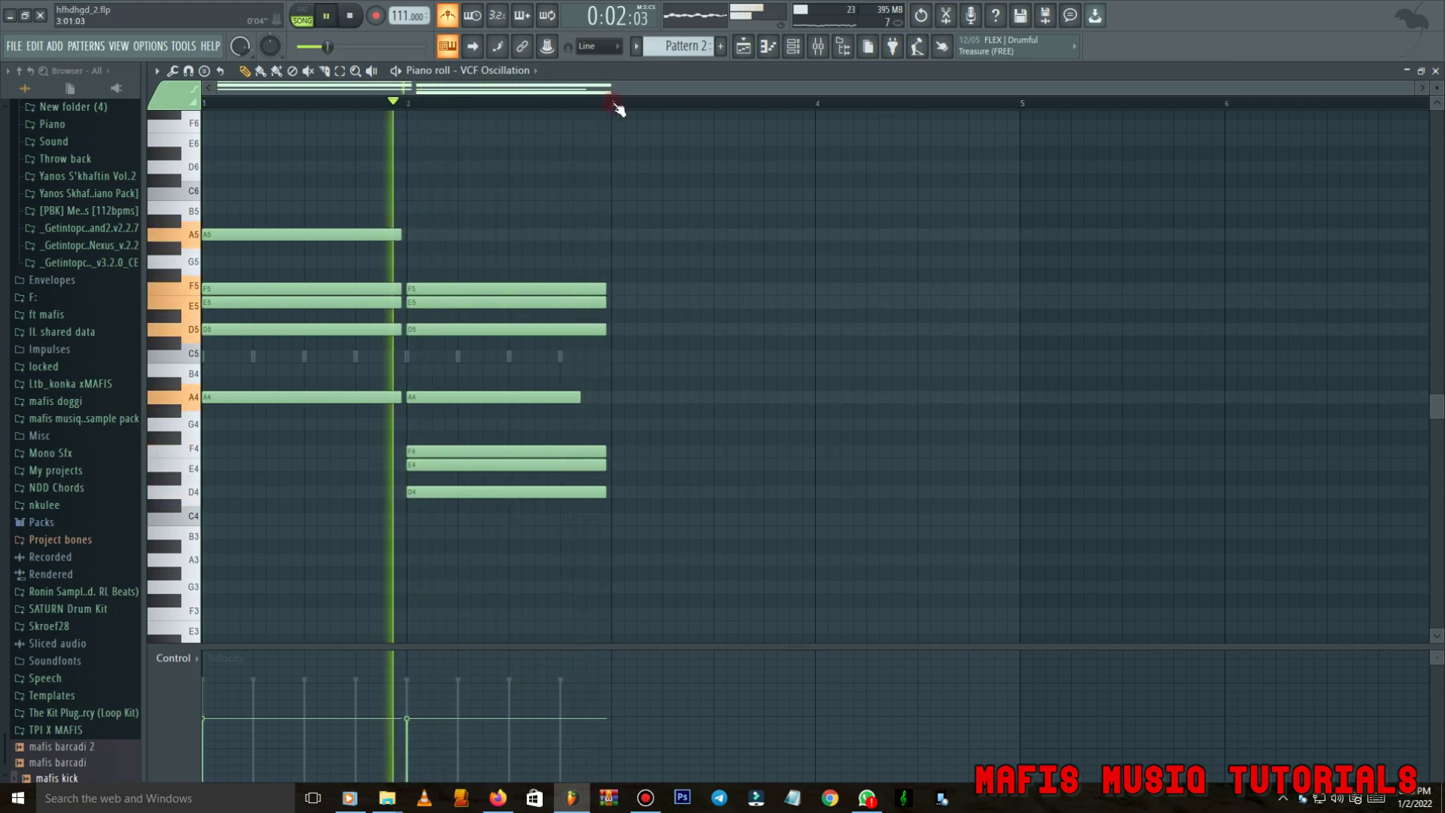
# Select the chords in bars 1 and 2 and duplicate them into bars 3 and 4.
pyautogui.moveTo(615, 104); pyautogui.dragTo(169, 224)
pyautogui.hotkey('ctrl', 'b')
pyautogui.scroll(-2, 440, 294)
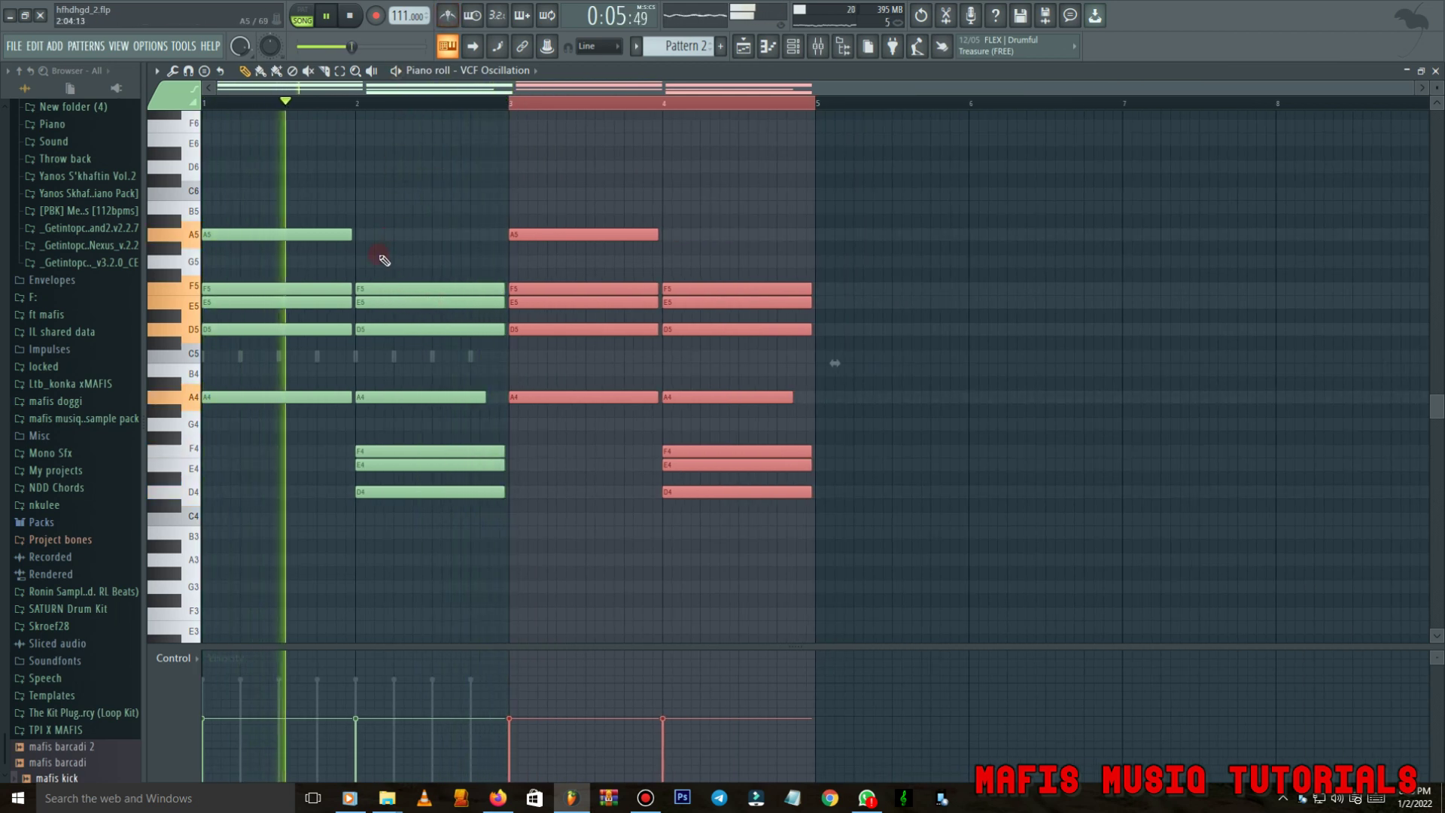
pyautogui.scroll(-3, 339, 151)
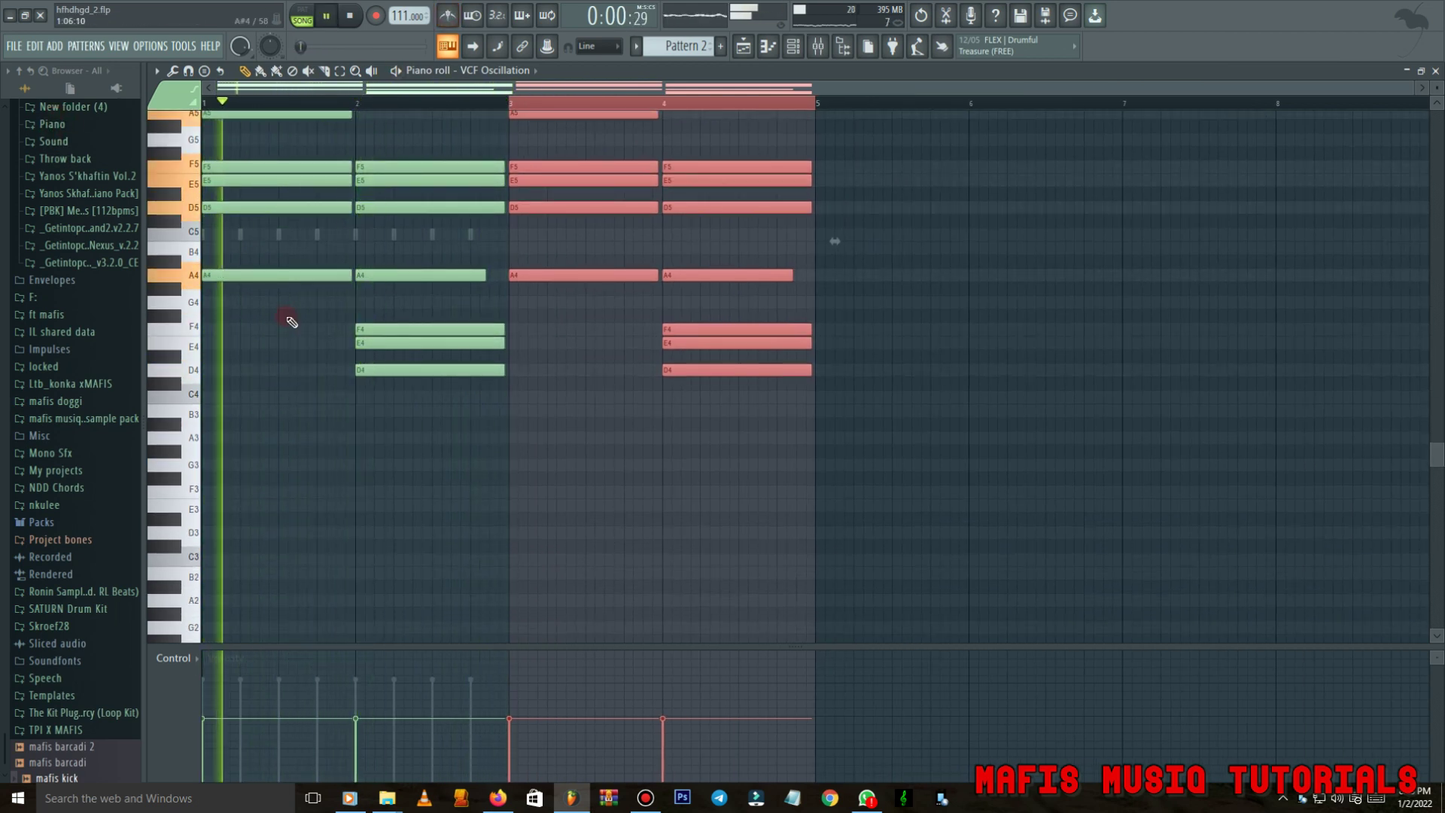
pyautogui.click(297, 354)
# Set the VCF Oscillation channel's root note to D#5 and return to its piano roll.
pyautogui.click(792, 41)
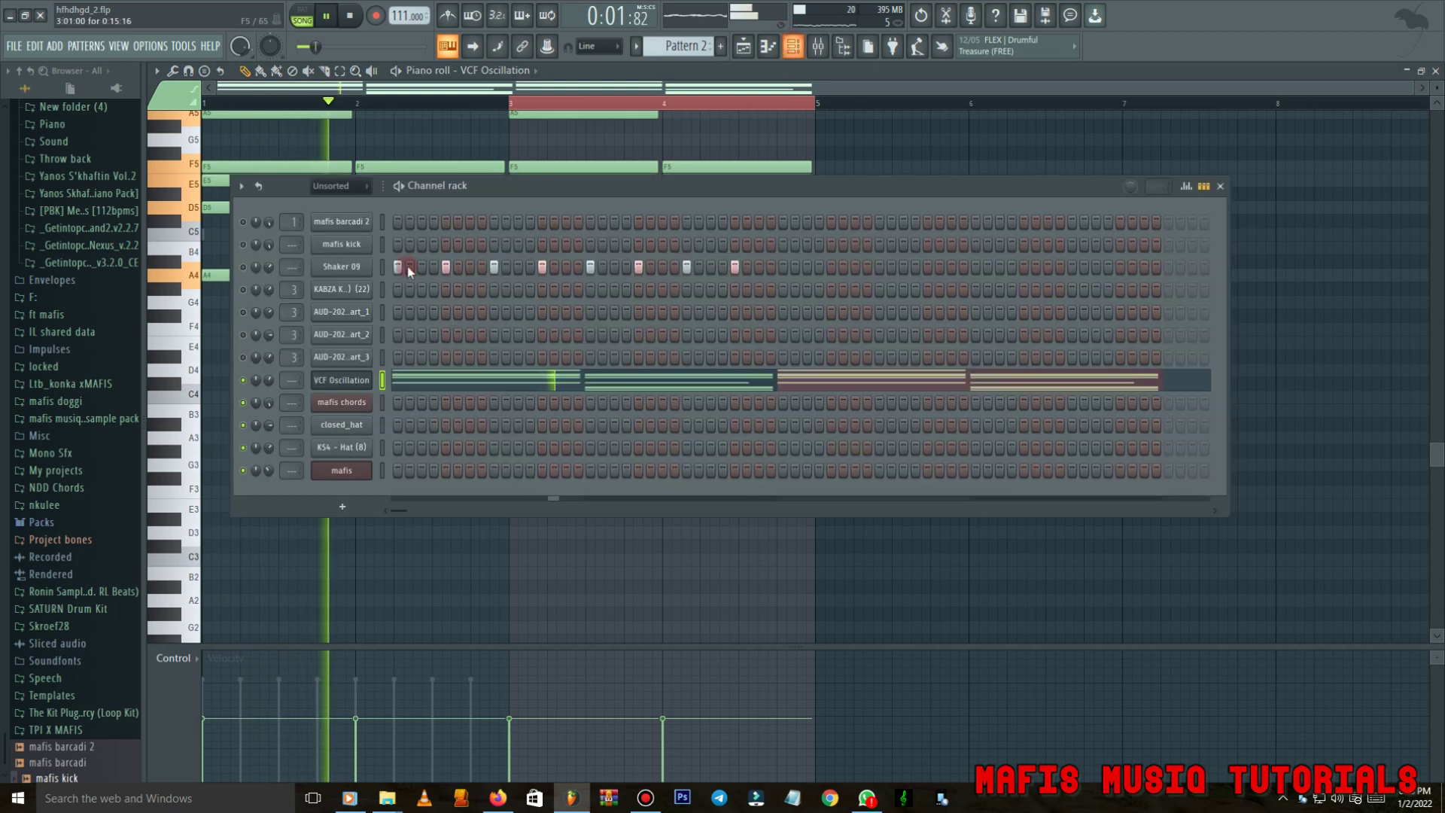
pyautogui.click(352, 382)
pyautogui.rightClick(443, 491)
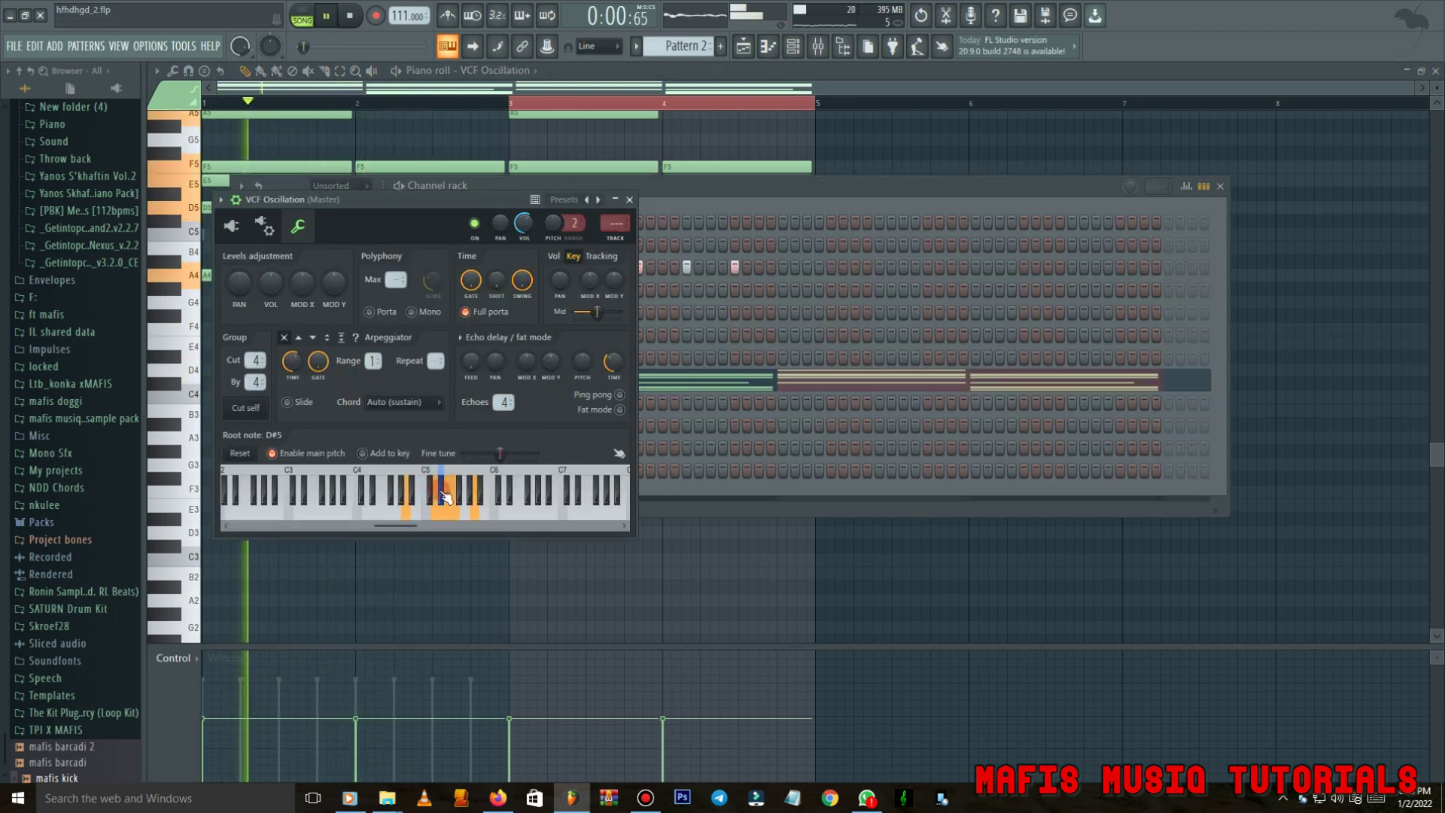
pyautogui.click(680, 493)
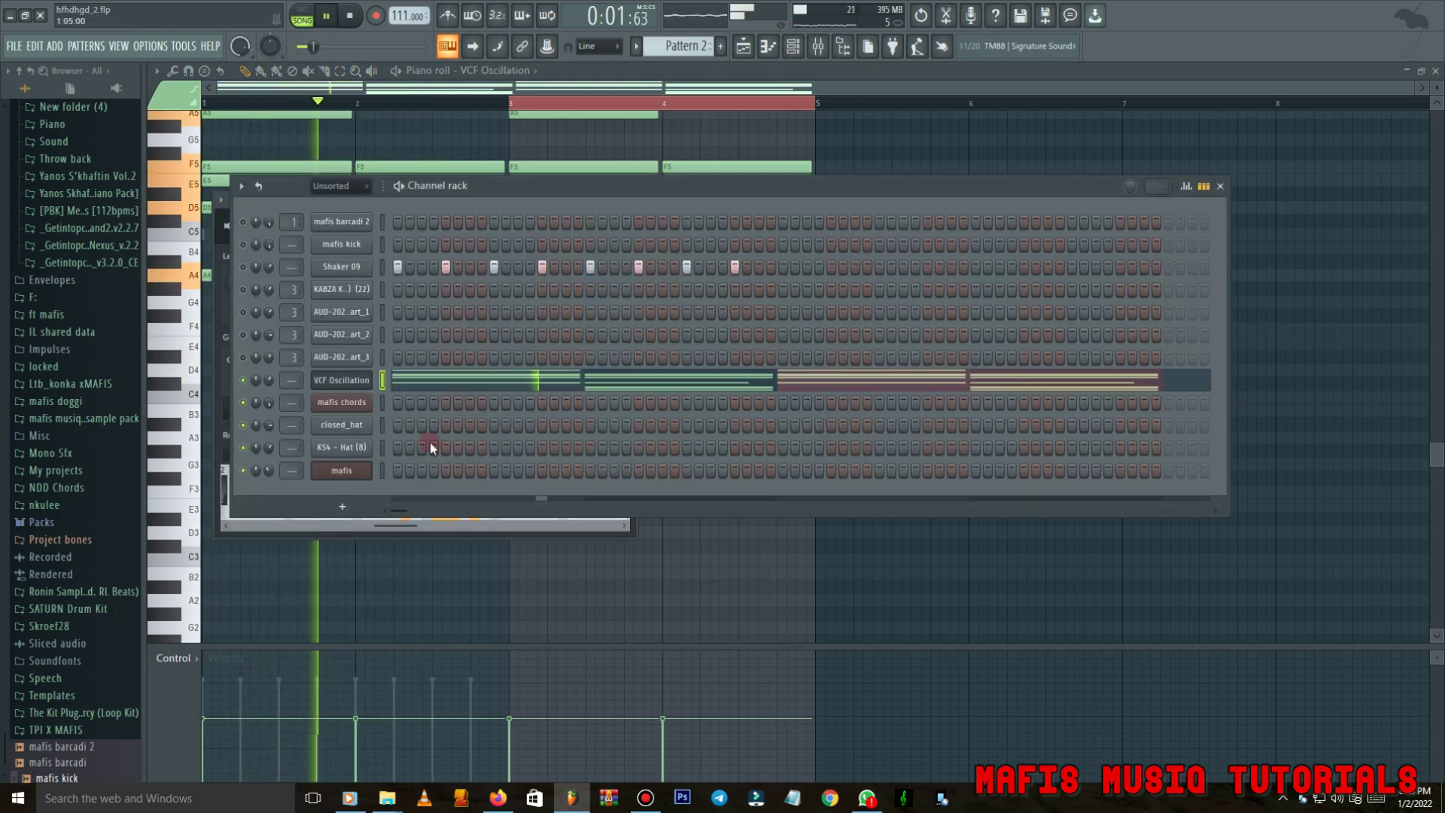
pyautogui.click(405, 383)
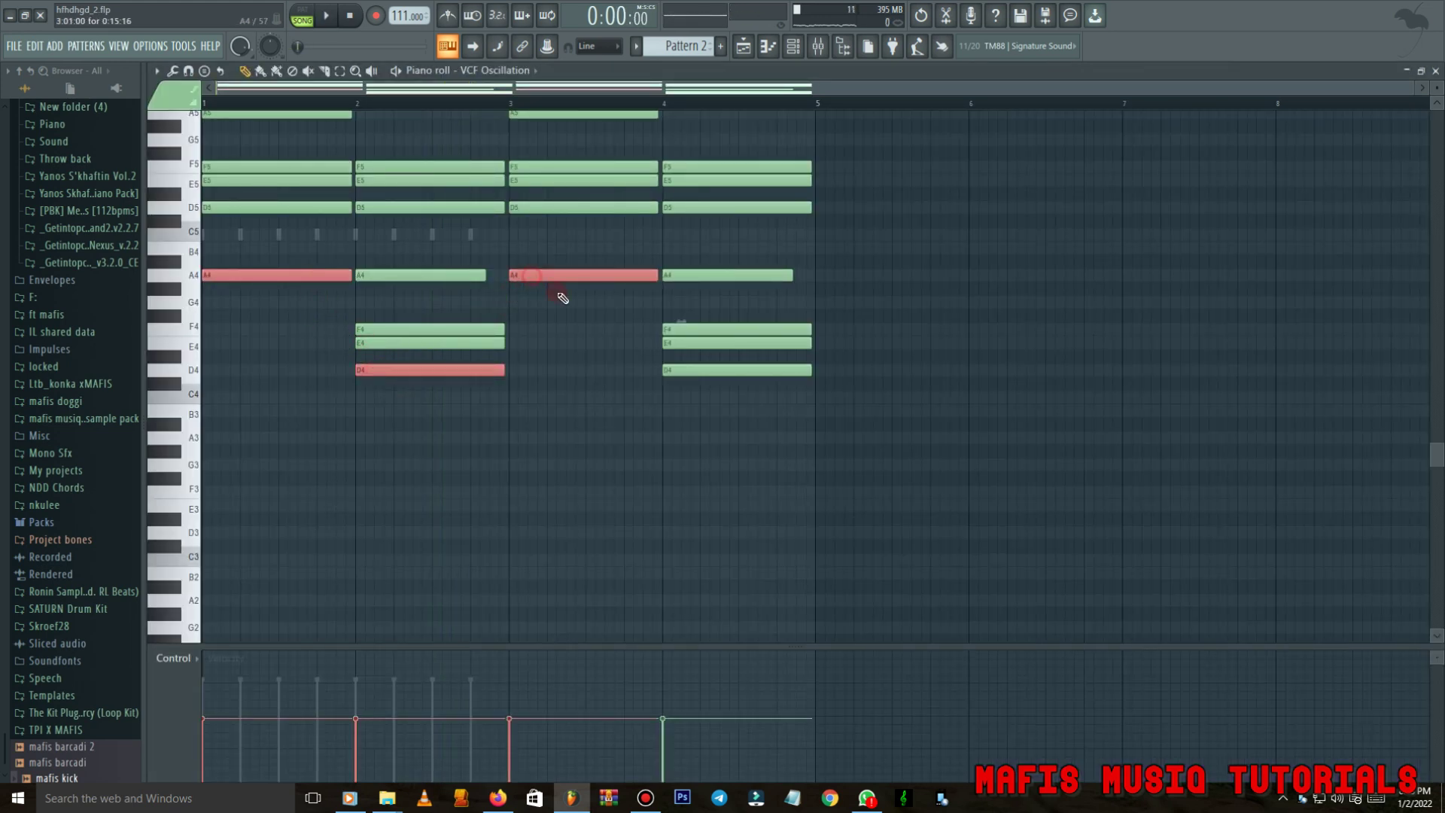
# Duplicate the A4, D4, A4 and F4 notes of bars 1 to 4 one octave lower as bass notes.
pyautogui.moveTo(700, 332); pyautogui.dragTo(718, 327)
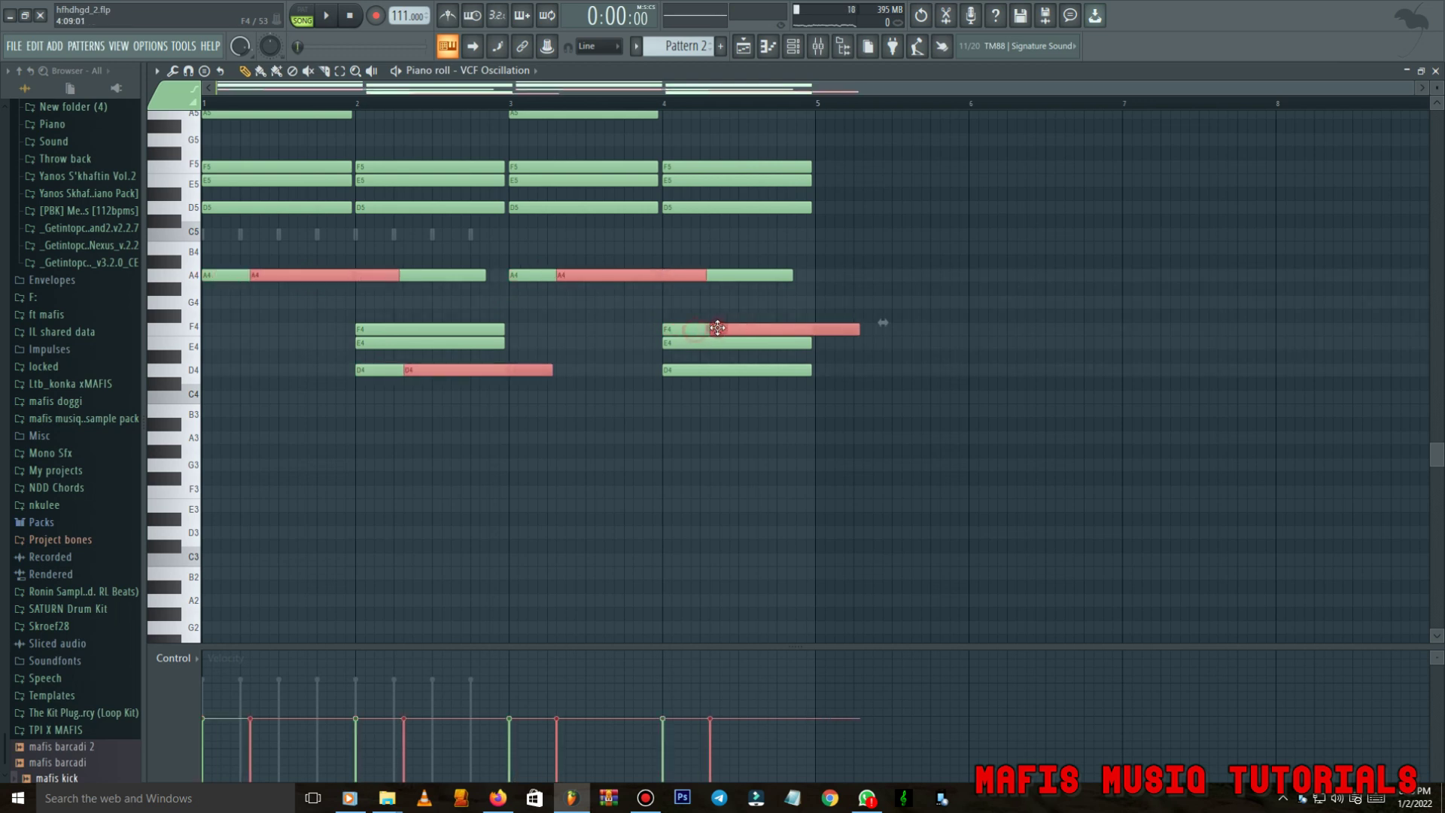
pyautogui.press('space')
pyautogui.hotkey('ctrl', 'Down')
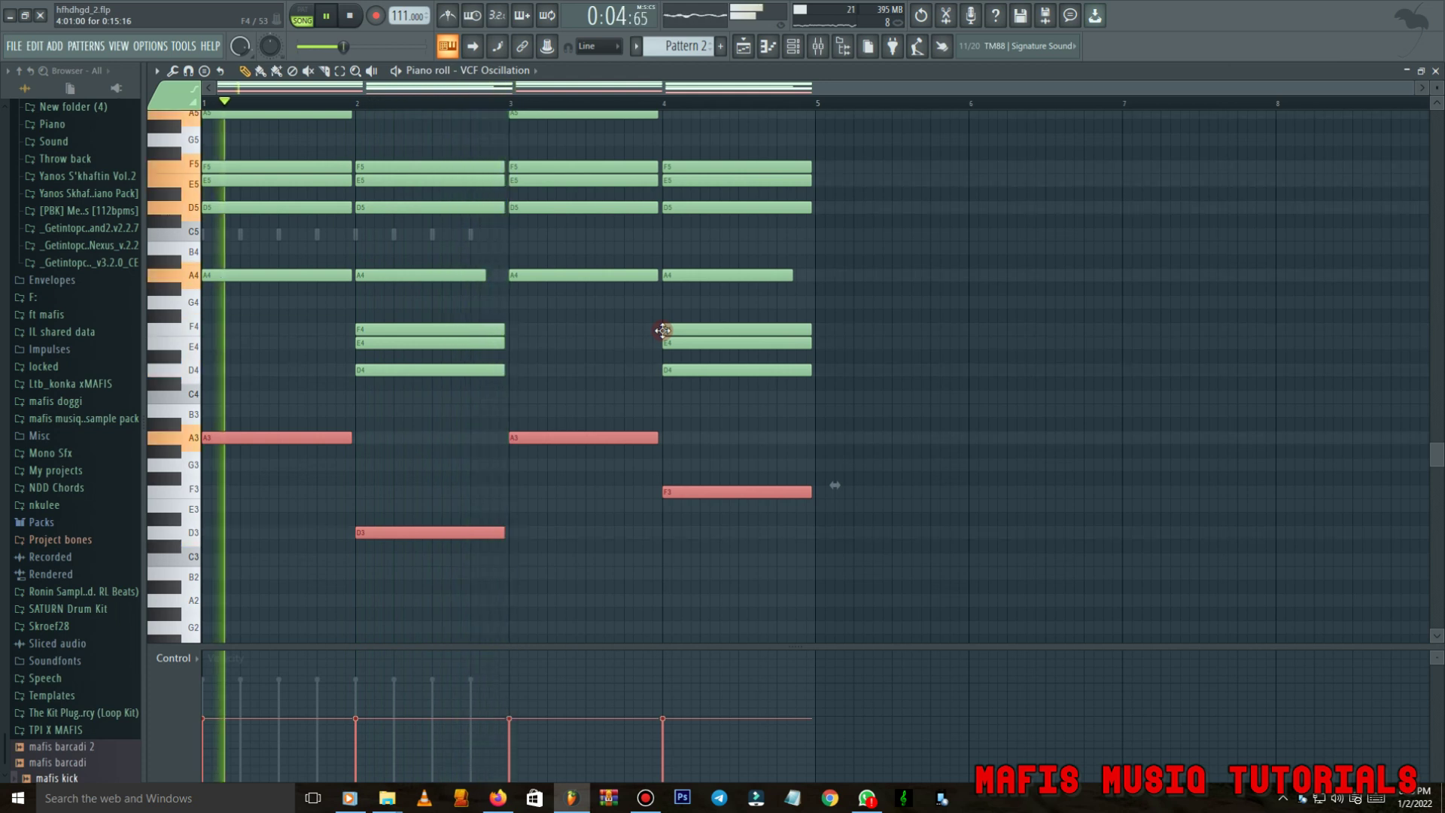
# Play the progression back, check the Pattern 2 clip in the playlist, and reopen the VCF Oscillation notes.
pyautogui.click(509, 105)
pyautogui.click(747, 47)
pyautogui.click(745, 48)
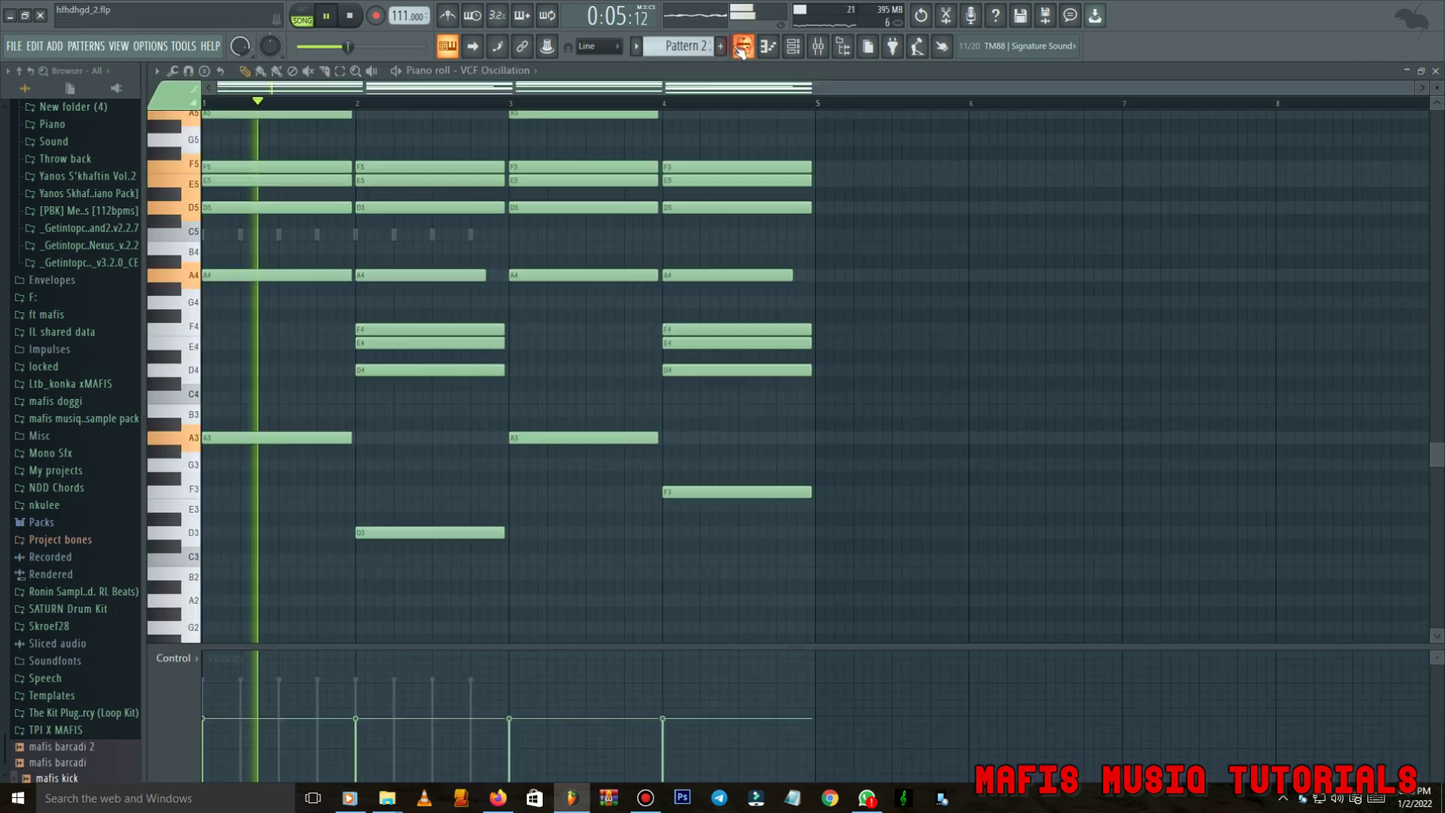
pyautogui.press('space')
pyautogui.press('space')
pyautogui.press('space')
pyautogui.click(746, 48)
pyautogui.press('space')
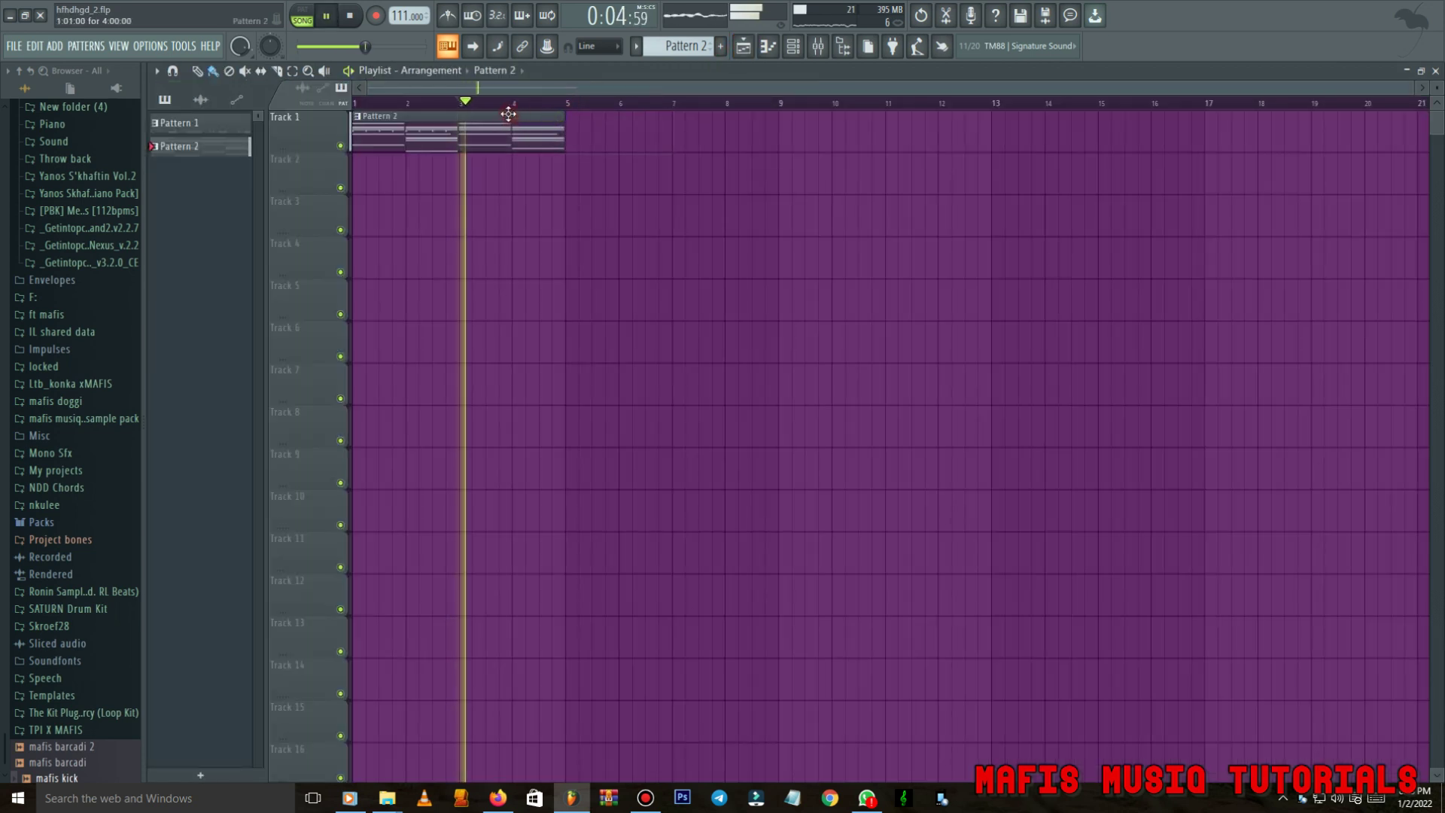
pyautogui.doubleClick(500, 135)
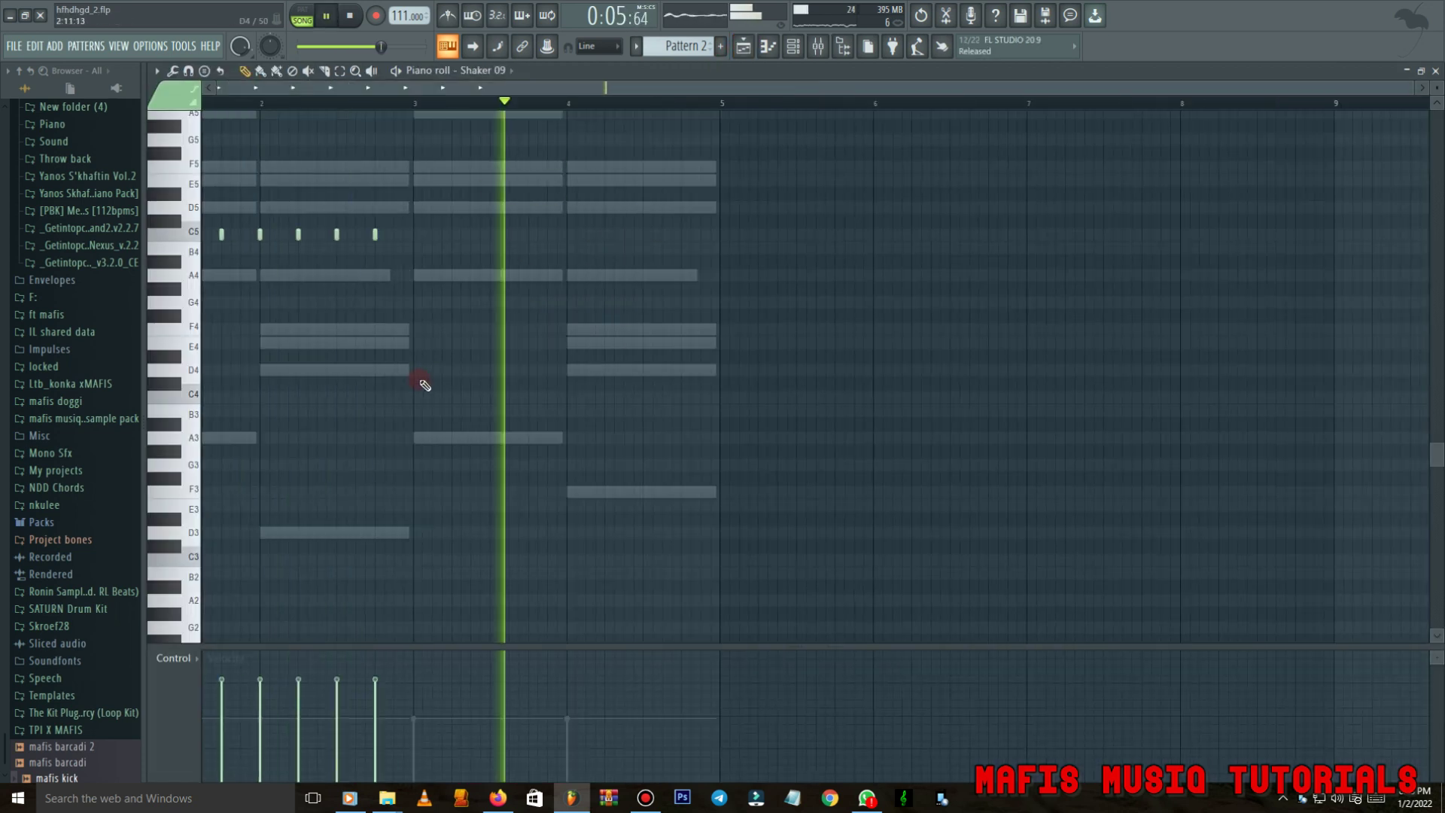
pyautogui.doubleClick(691, 493)
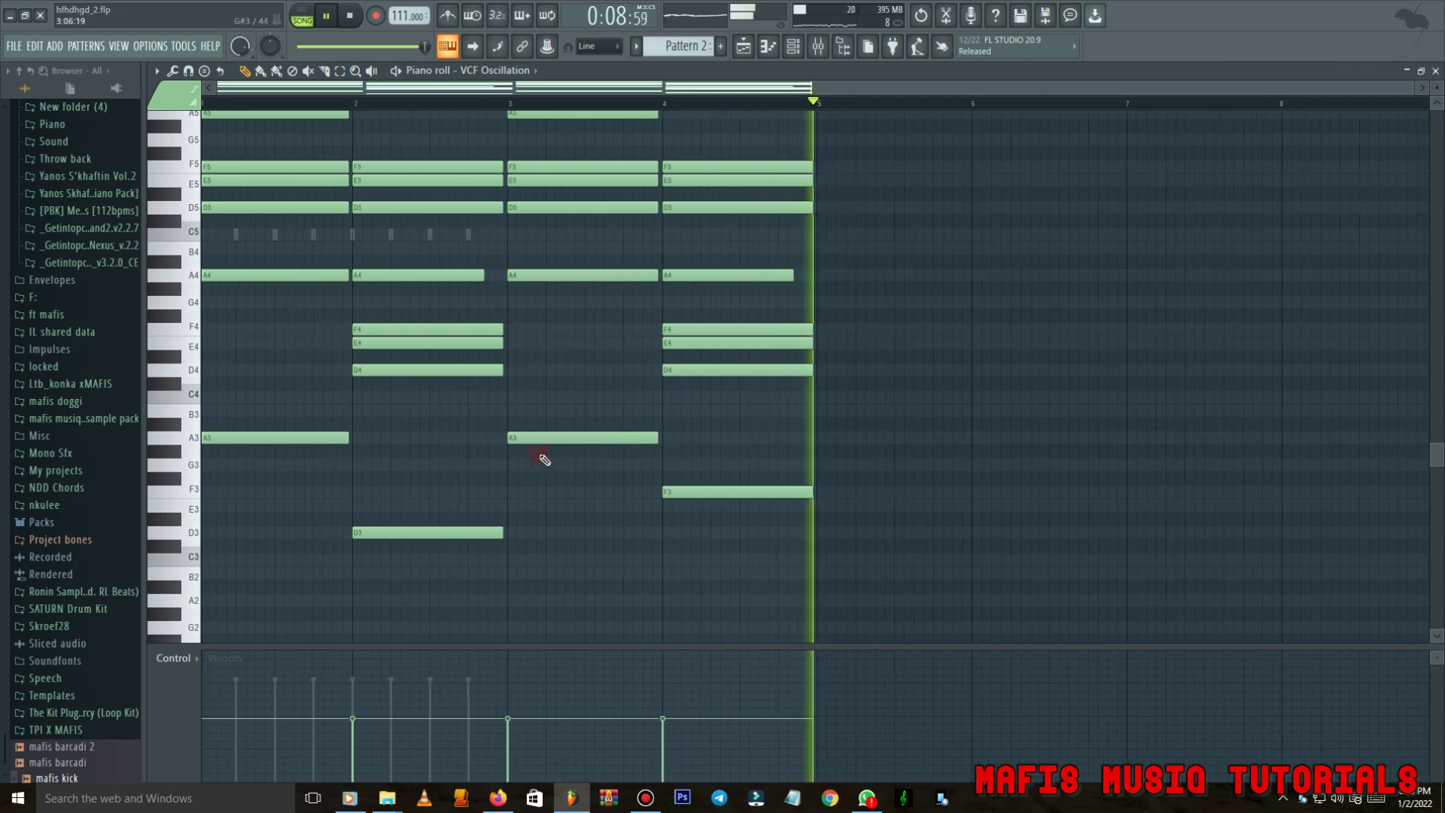
# Lower the four bass notes one octave to A2, D2, A2 and F2, and raise their velocity to maximum.
pyautogui.scroll(-4, 449, 455)
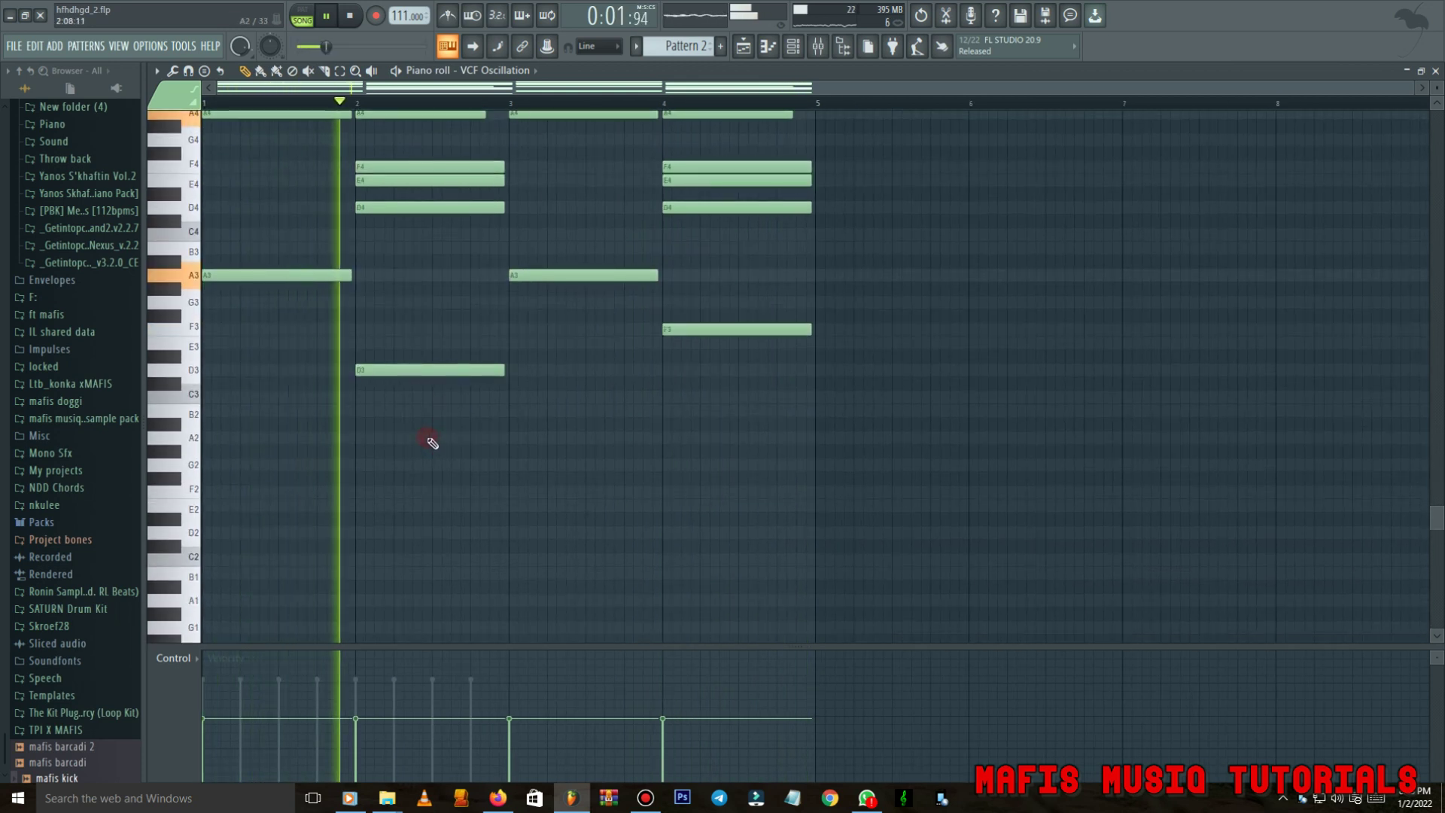
pyautogui.moveTo(278, 244); pyautogui.dragTo(736, 376)
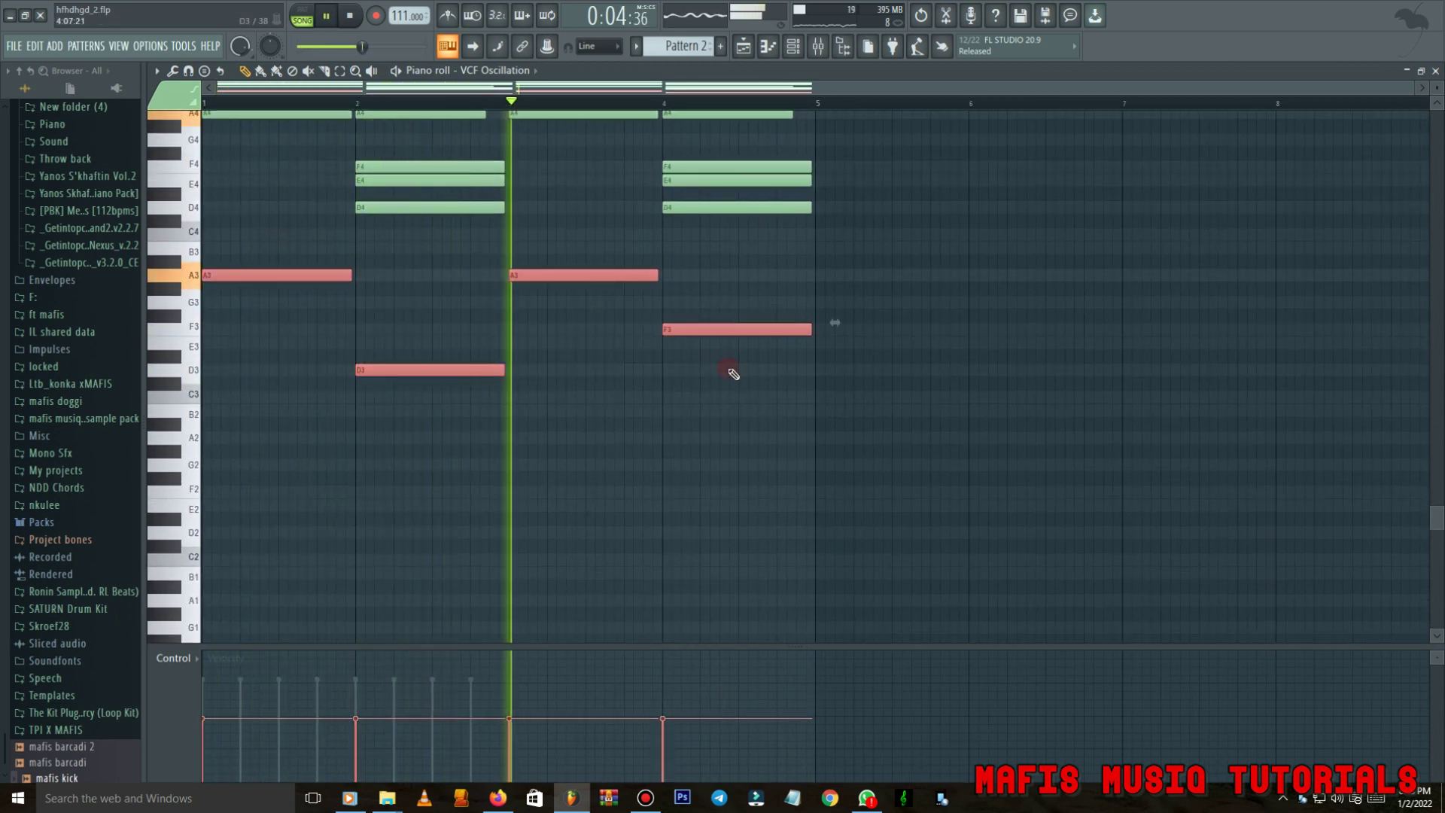
pyautogui.hotkey('ctrl', 'Down')
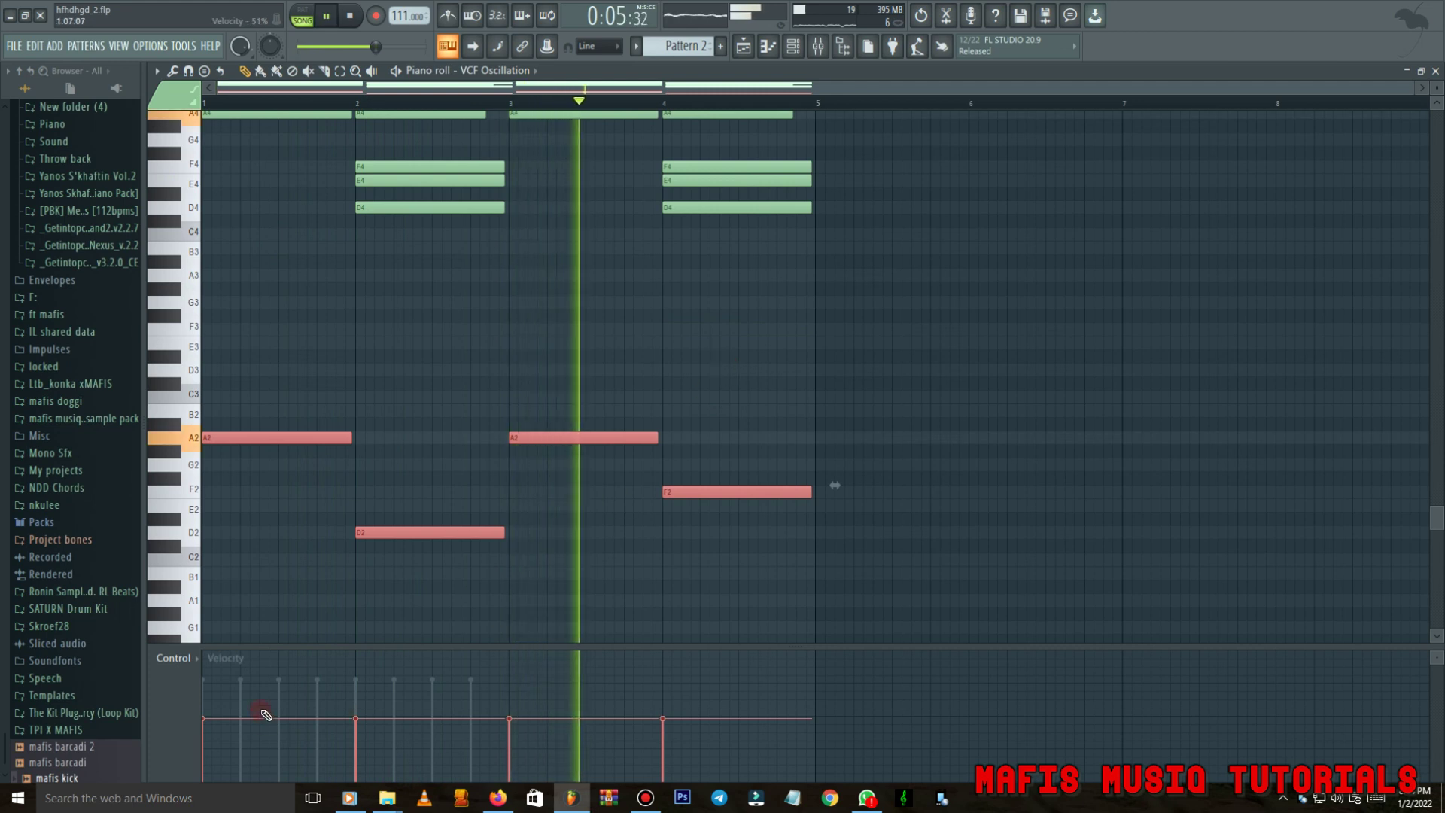
pyautogui.moveTo(263, 710)
pyautogui.mouseDown()
pyautogui.moveTo(262, 590)
pyautogui.moveTo(434, 515)
pyautogui.moveTo(515, 663)
pyautogui.mouseUp()
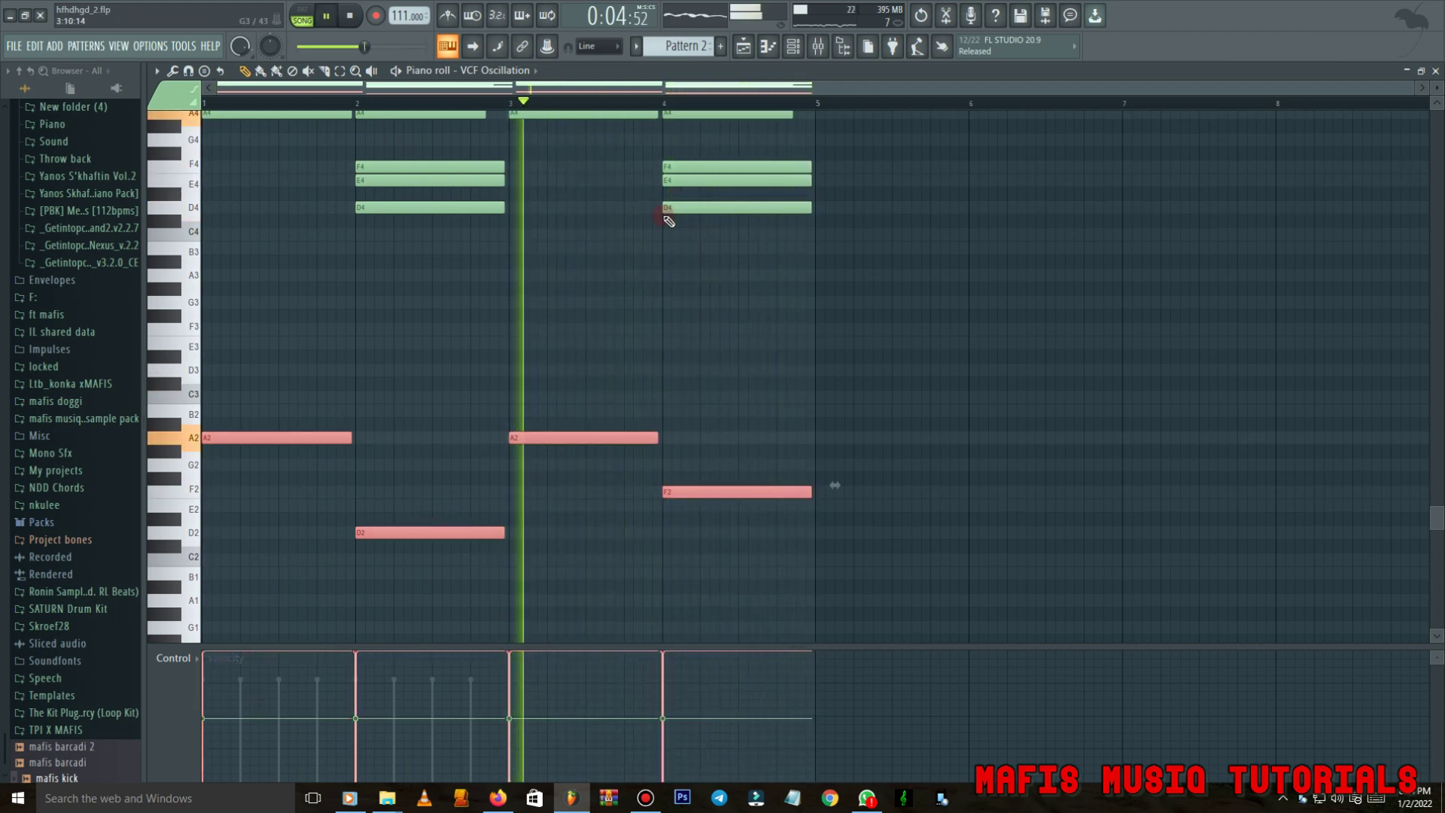
# Copy the VCF Oscillation channel's notes and paste them into the mafis chords channel.
pyautogui.press('F6')
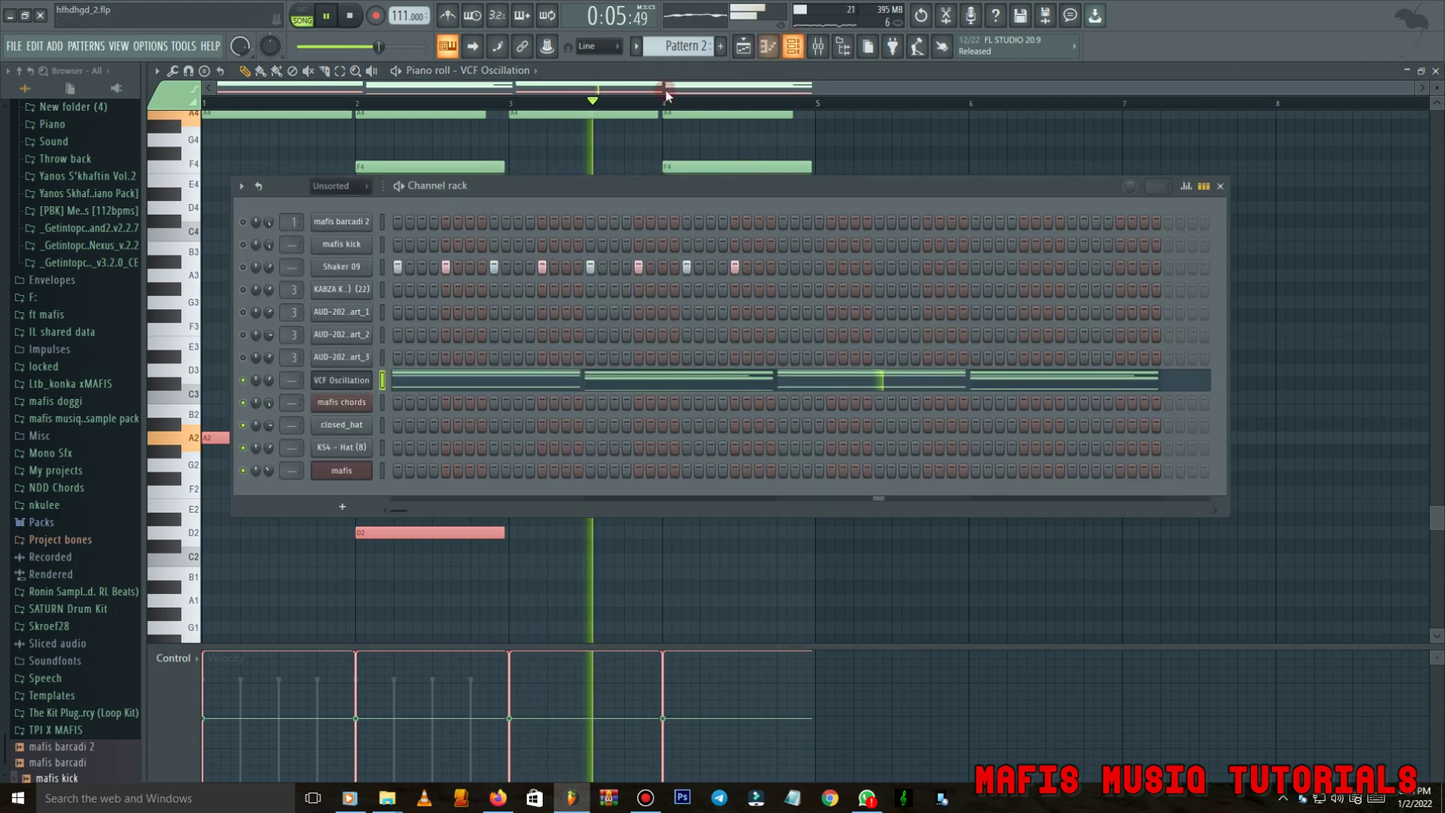
pyautogui.rightClick(344, 386)
pyautogui.click(533, 394)
pyautogui.rightClick(344, 408)
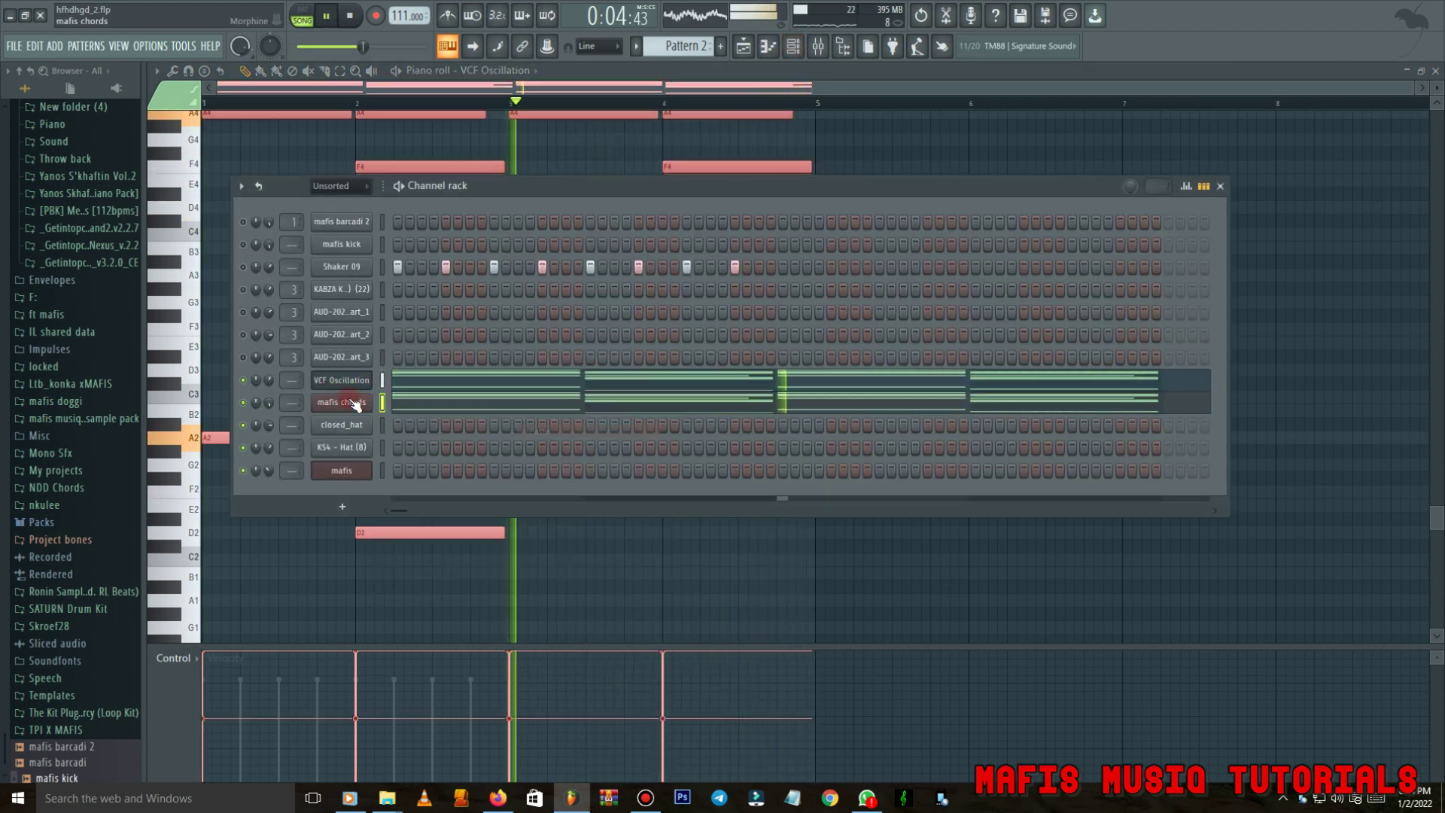
# Delete the four bass notes (A2, D2, A2 and F2) in bars 1 to 4 of the mafis chords channel.
pyautogui.click(342, 402)
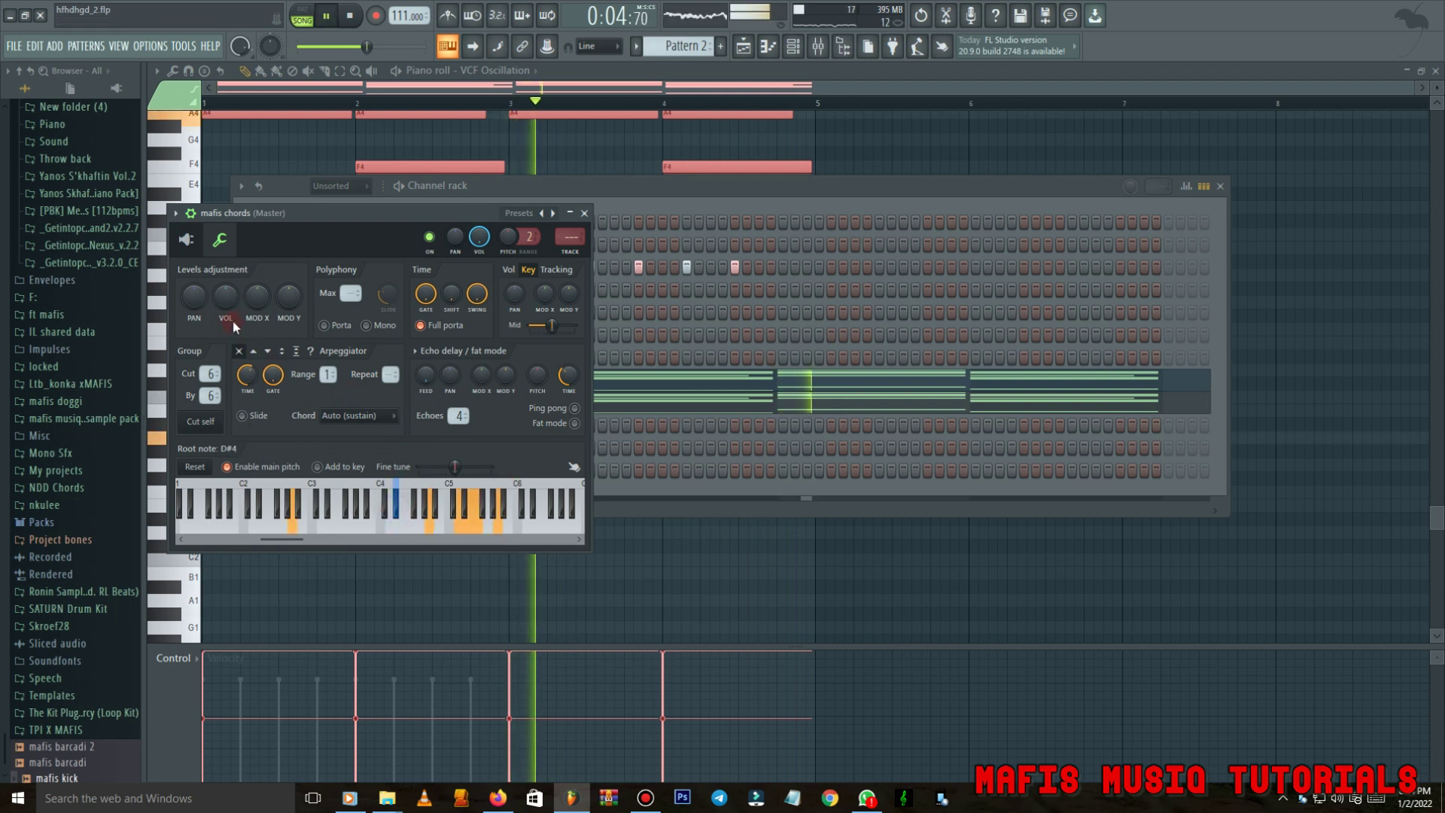
pyautogui.click(630, 191)
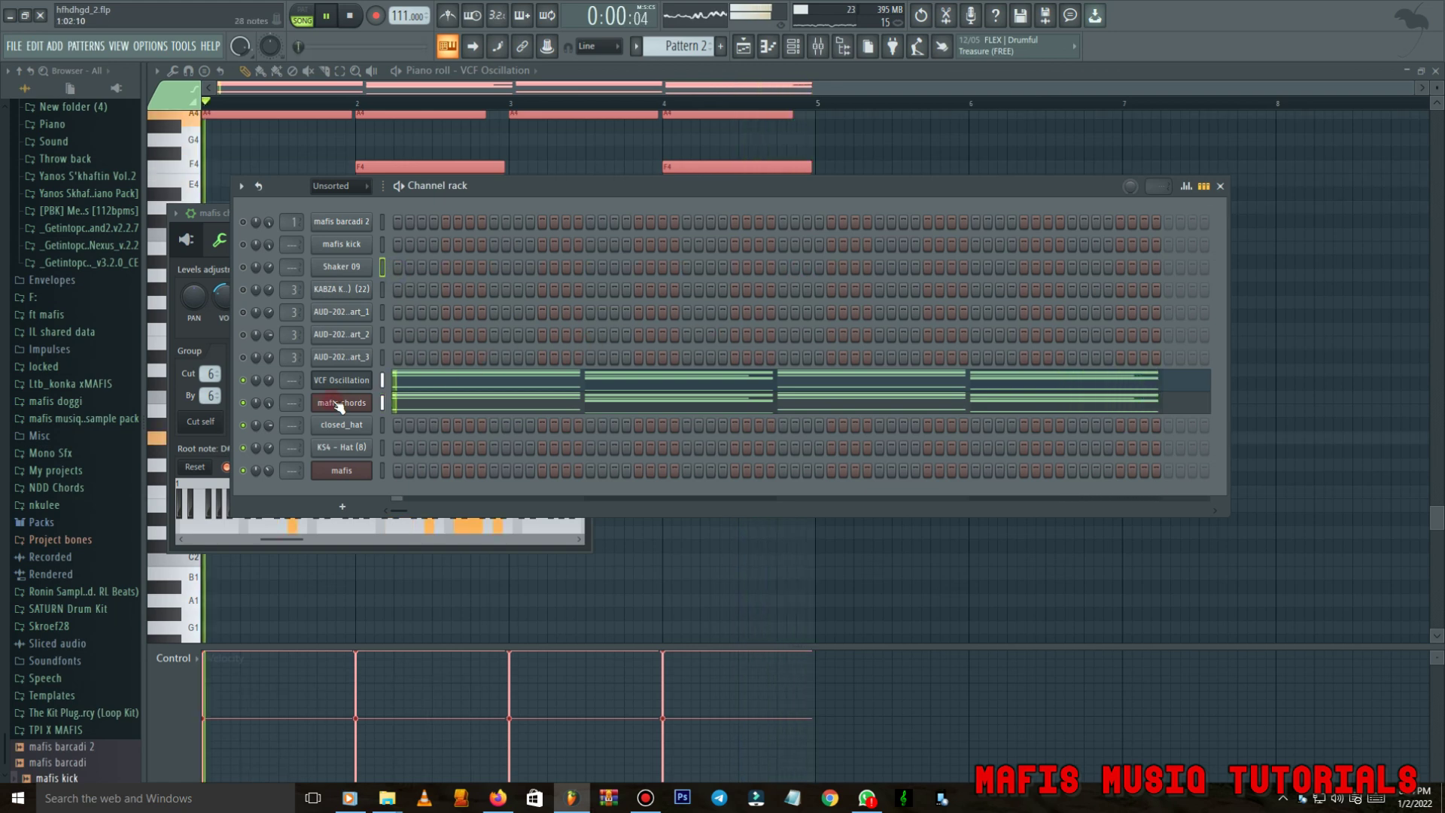
pyautogui.click(410, 403)
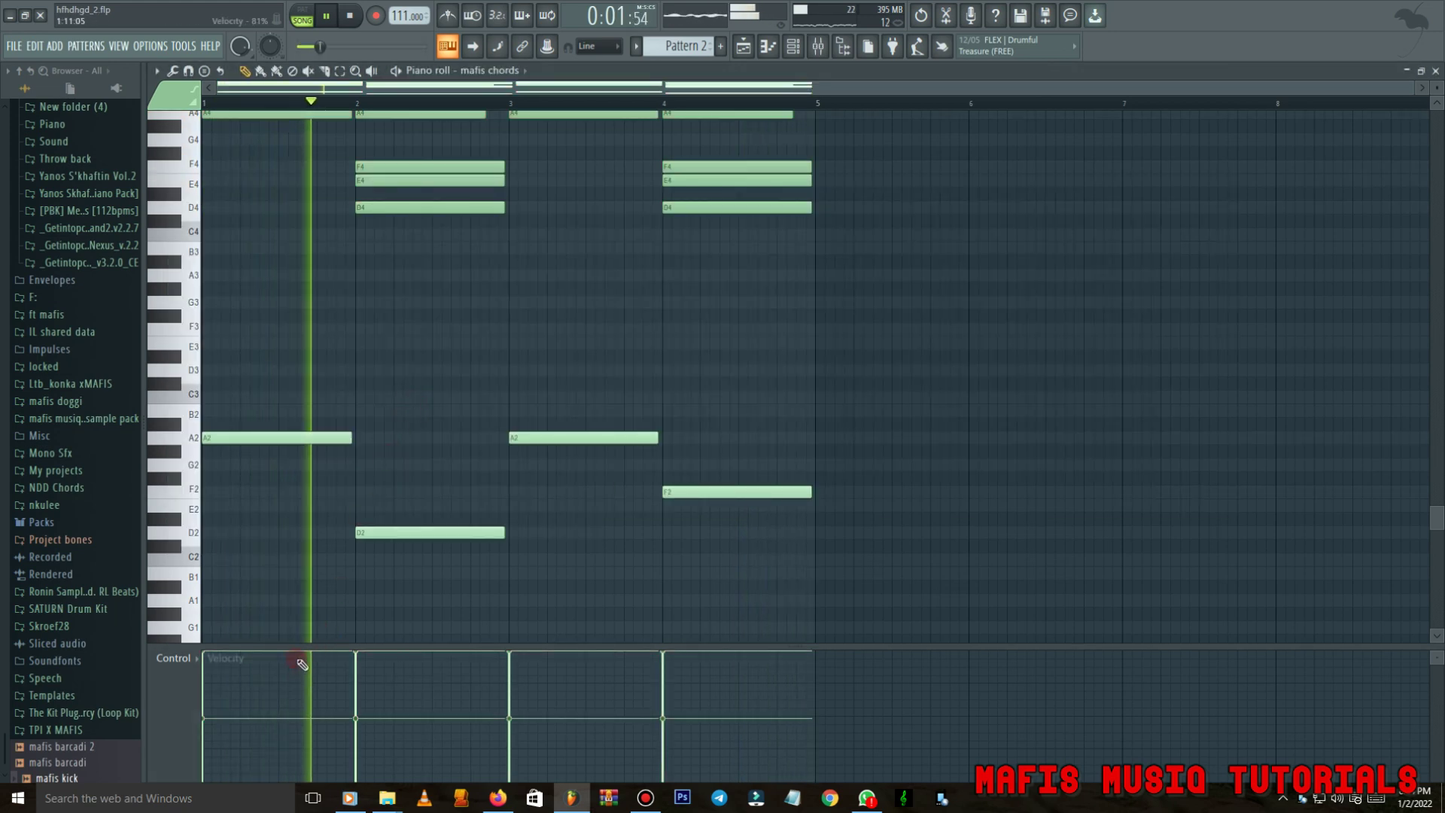
pyautogui.rightClick(299, 436)
pyautogui.rightClick(377, 532)
pyautogui.rightClick(573, 438)
pyautogui.rightClick(689, 492)
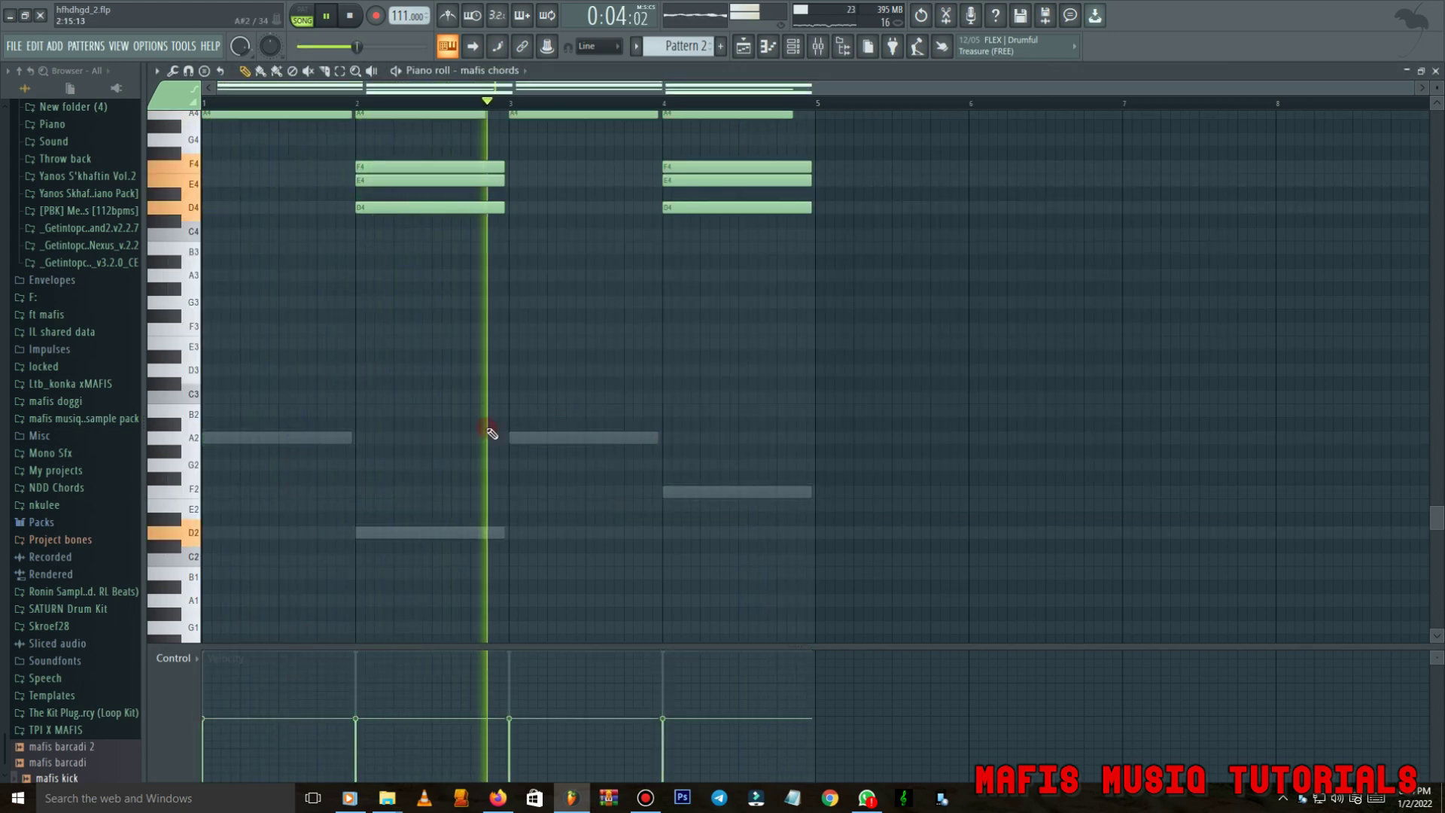
pyautogui.scroll(6, 463, 441)
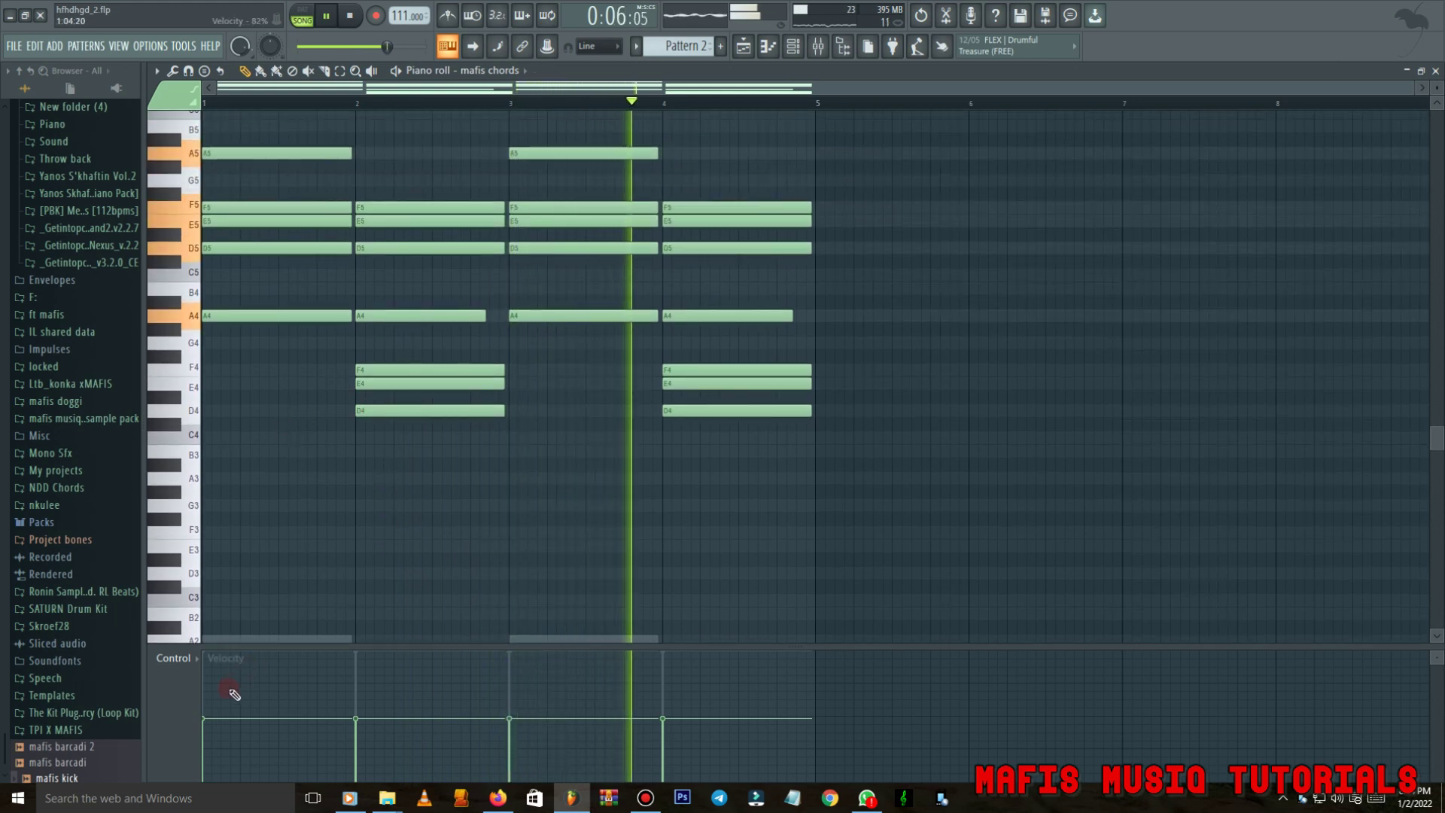
# Reset the levels-adjustment volume of the mafis chords channel to its default.
pyautogui.click(792, 46)
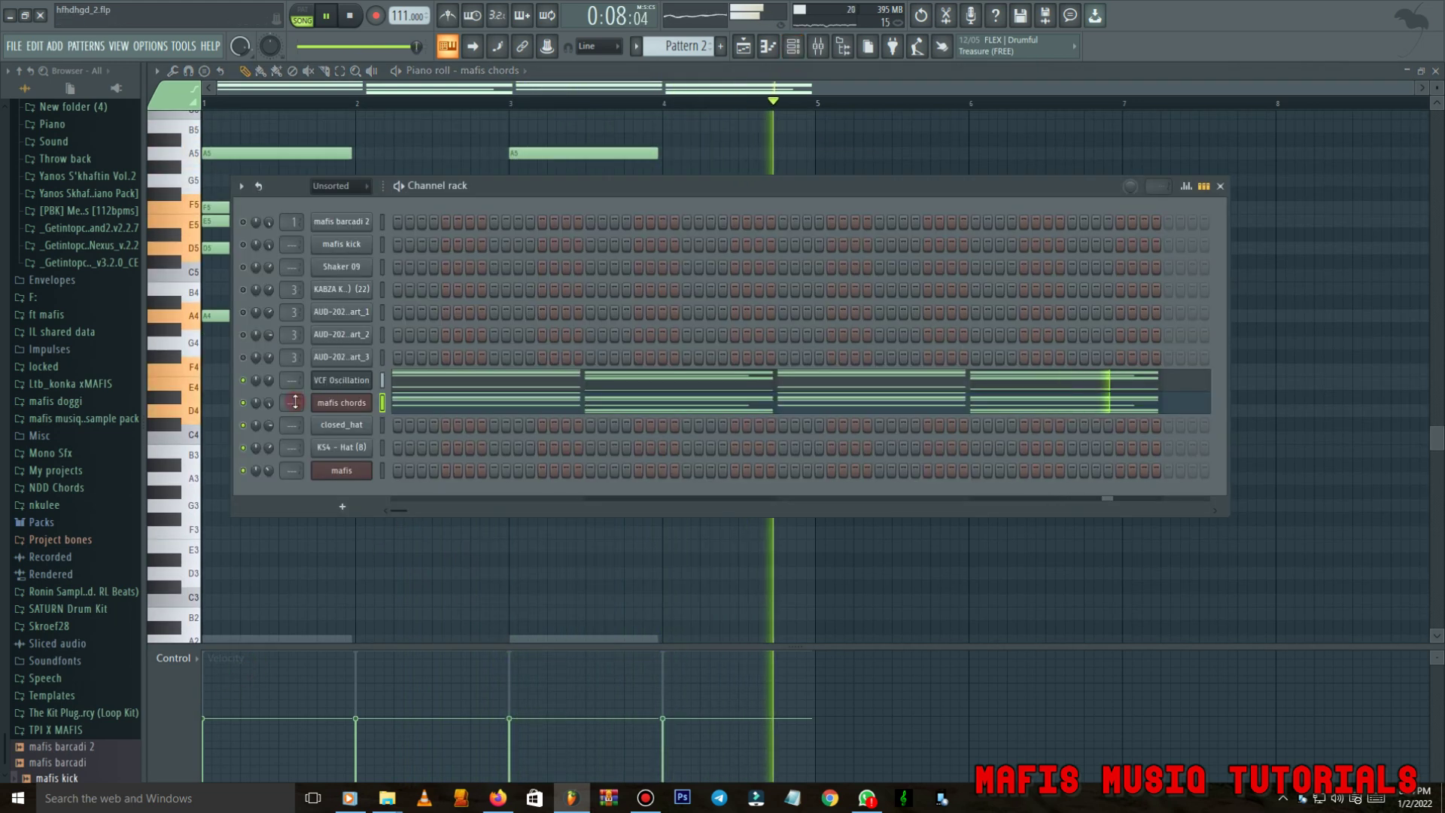
pyautogui.click(339, 404)
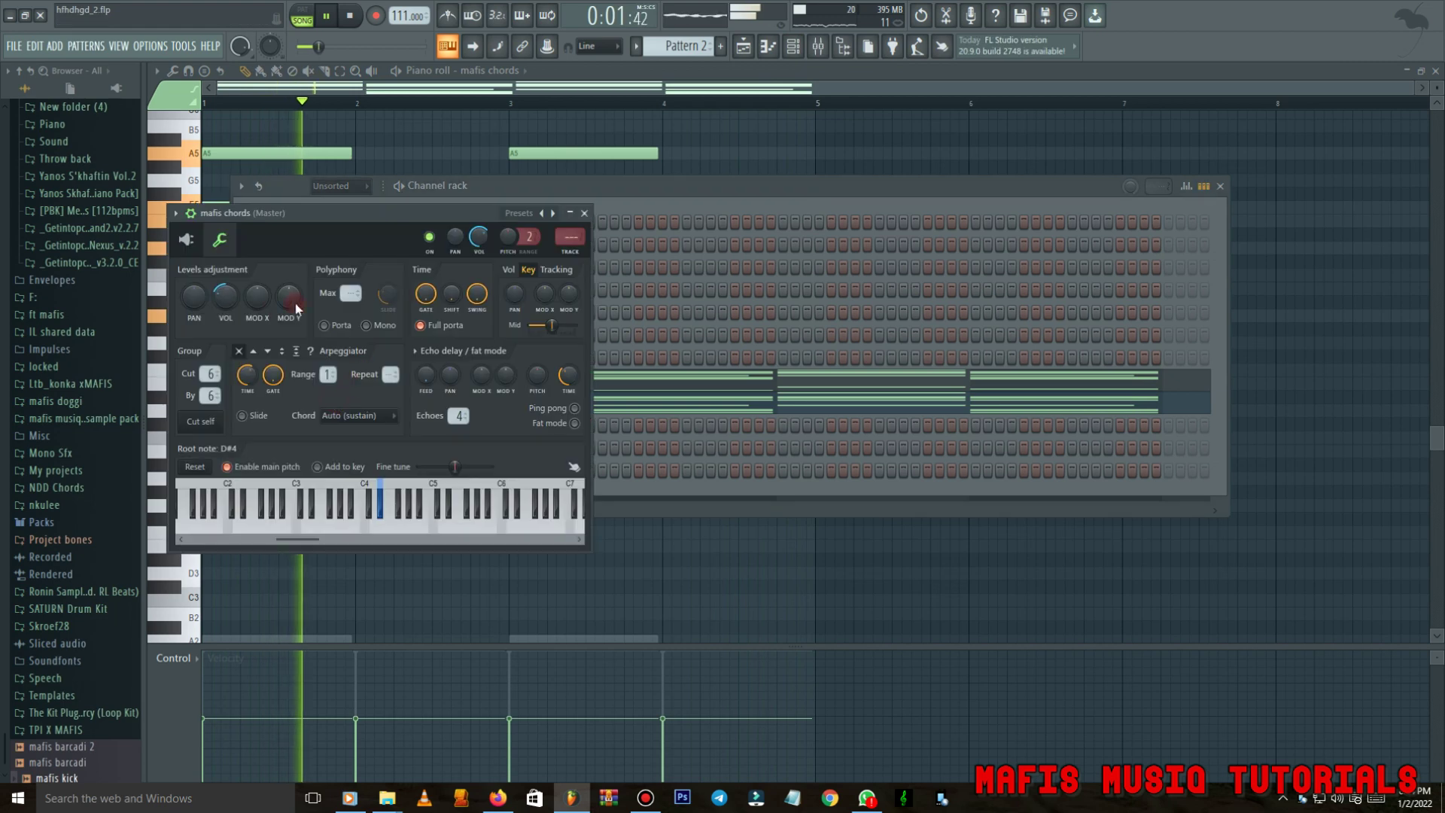
pyautogui.rightClick(229, 305)
pyautogui.click(624, 199)
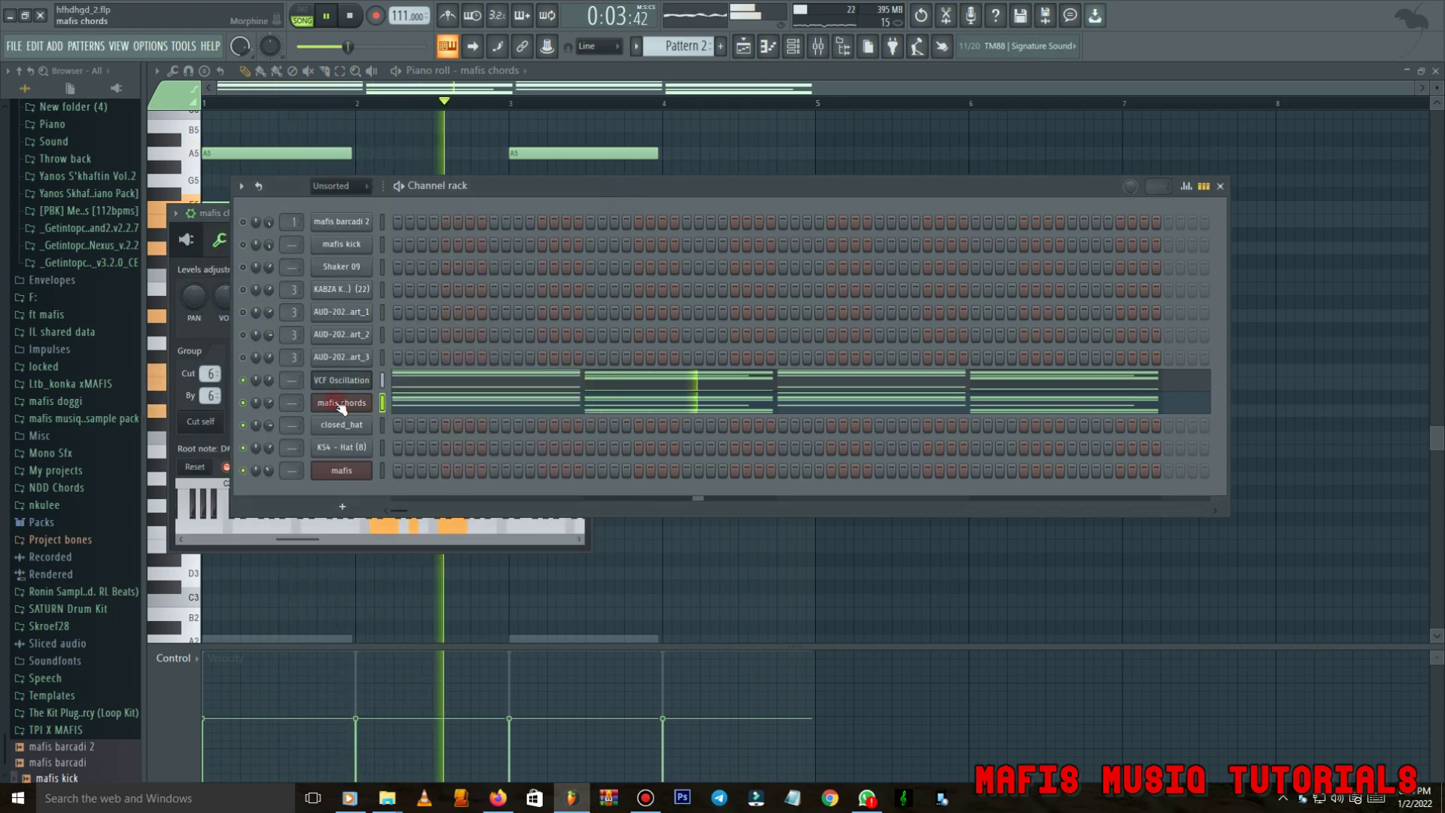
# Strum the mafis chords notes with the strumizer, keeping the tool's current time and velocity settings.
pyautogui.click(412, 408)
pyautogui.click(414, 405)
pyautogui.hotkey('alt', 'r')
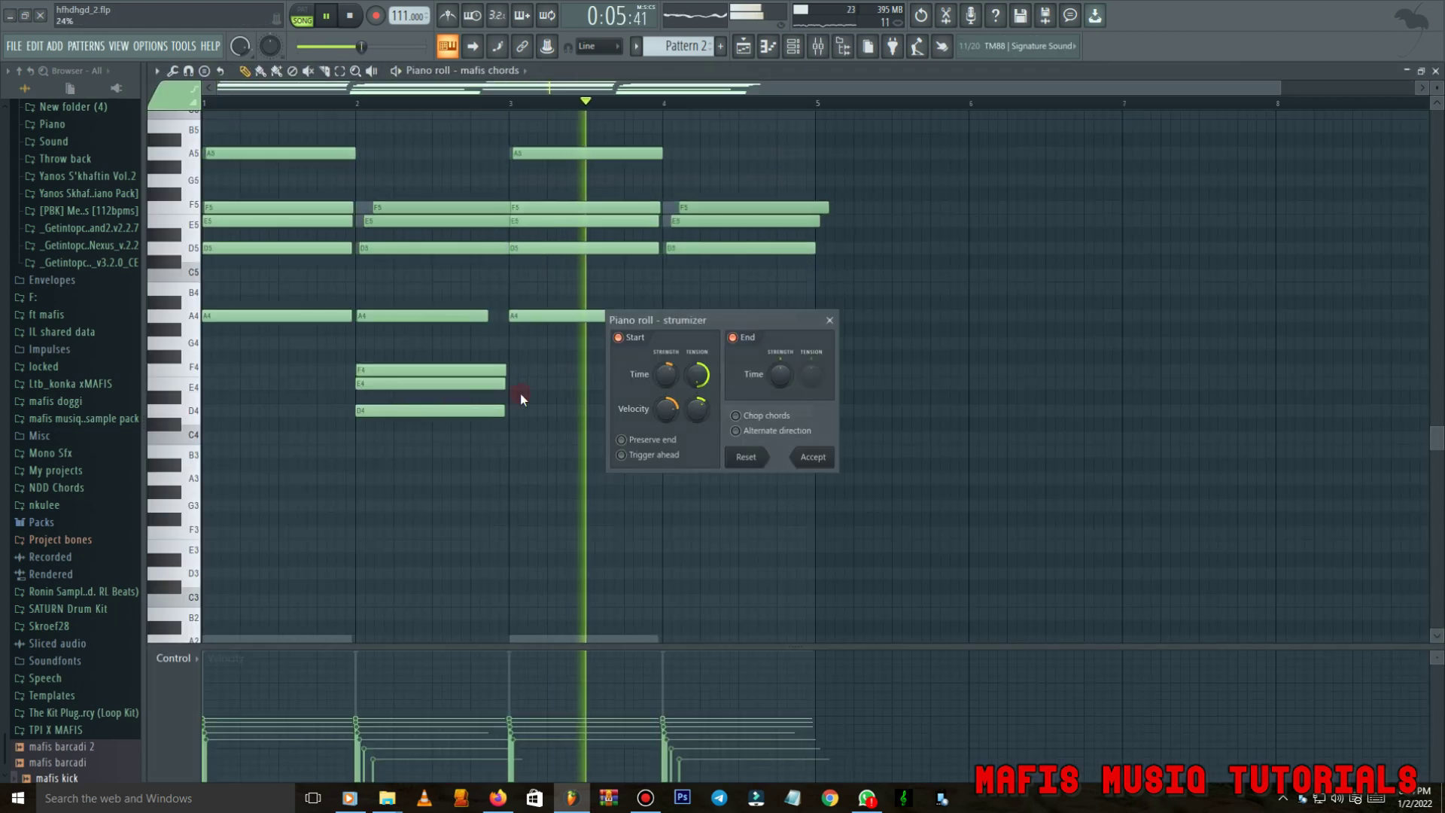
pyautogui.click(819, 453)
# Shorten the strummed bar 4 notes so that the longest, F5, ends at the bar 5 line.
pyautogui.moveTo(801, 183); pyautogui.dragTo(734, 385)
pyautogui.keyDown('ctrl'); pyautogui.scroll(5, 816, 416); pyautogui.keyUp('ctrl')
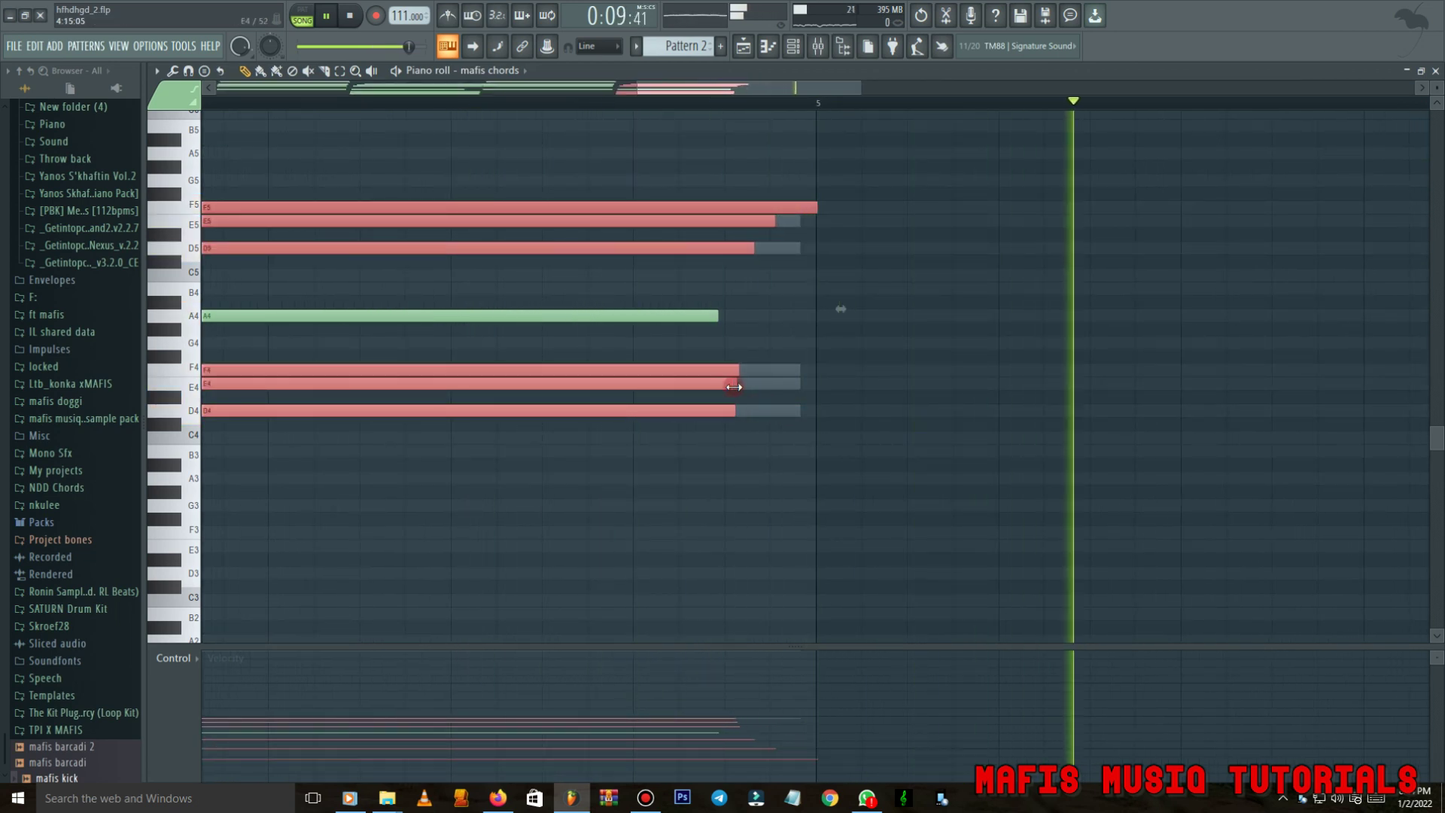
pyautogui.scroll(2, 805, 254)
pyautogui.moveTo(805, 254); pyautogui.dragTo(813, 315)
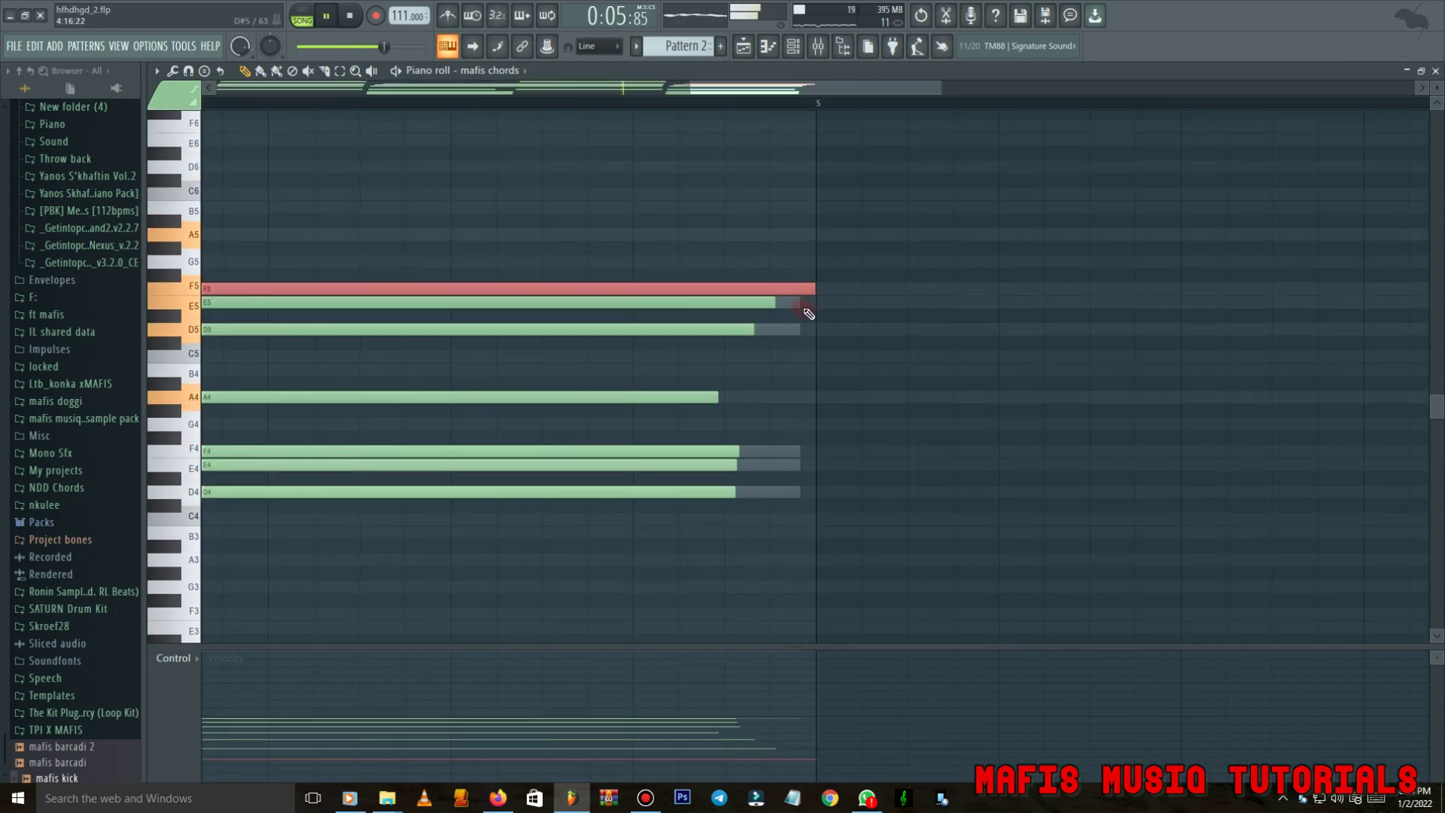
pyautogui.keyDown('ctrl'); pyautogui.scroll(-5, 810, 314); pyautogui.keyUp('ctrl')
pyautogui.moveTo(454, 104); pyautogui.dragTo(3, 189)
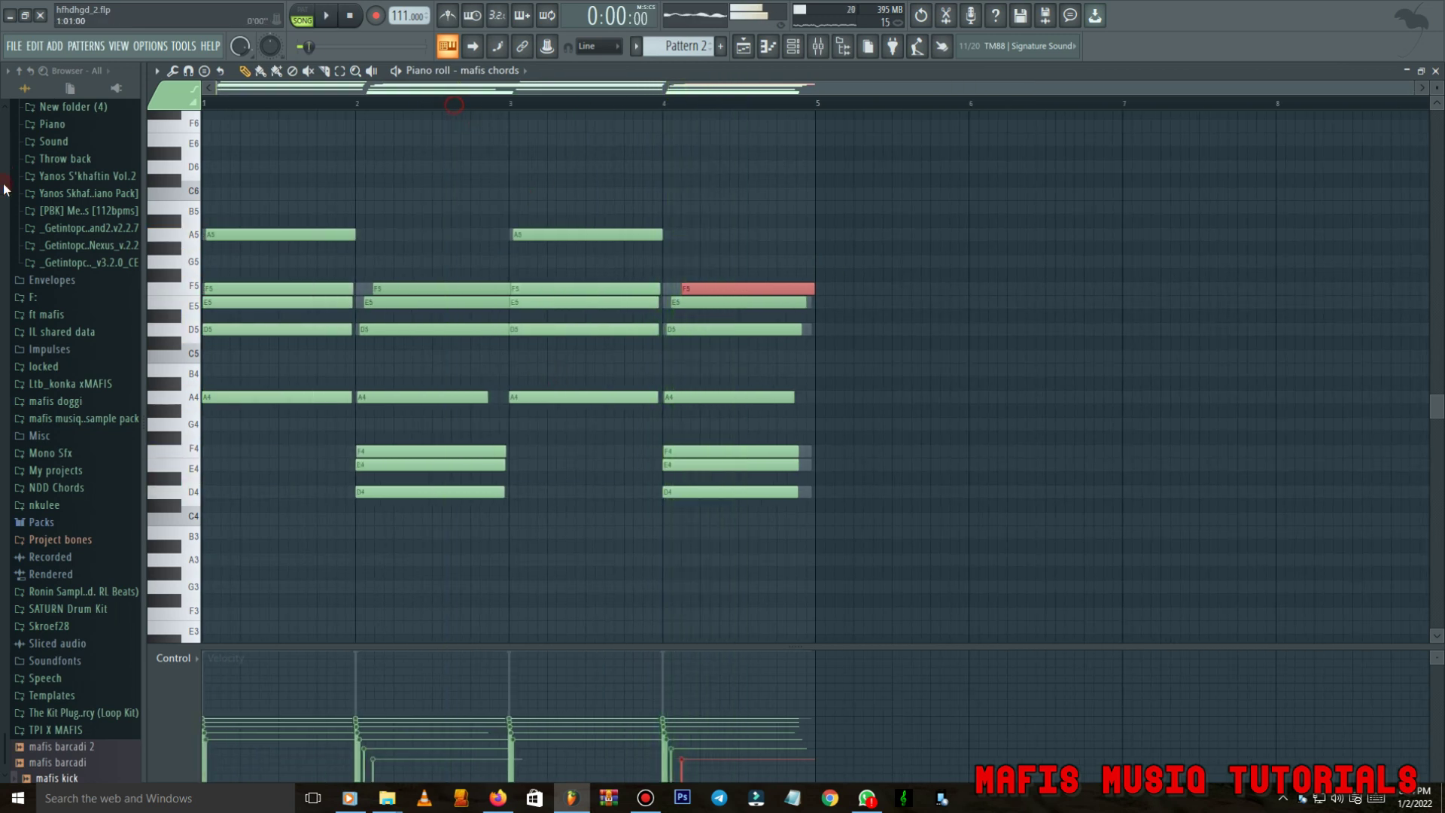
pyautogui.press('space')
# Load the ZBC preset into the mafis chords channel.
pyautogui.click(793, 46)
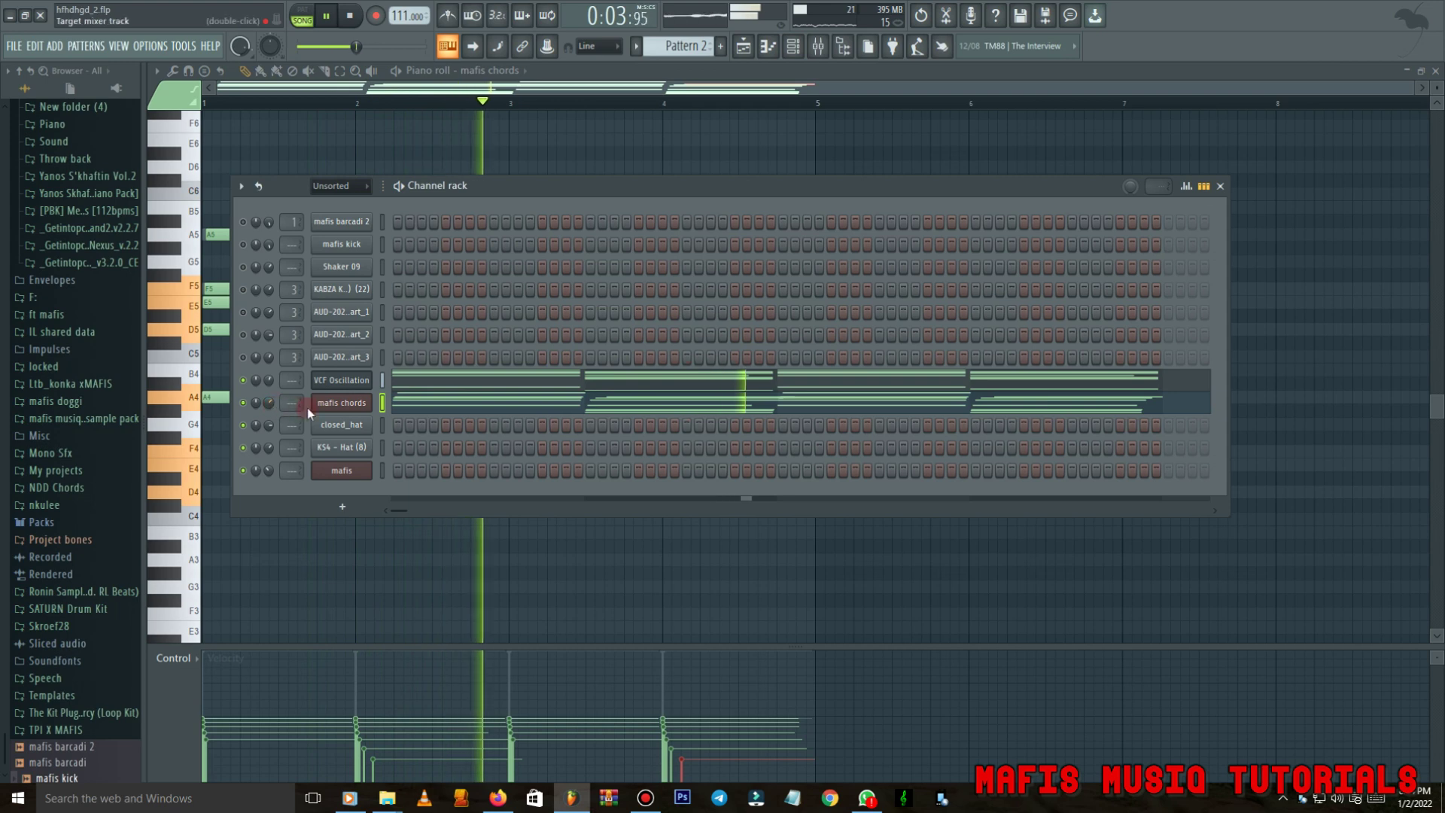
pyautogui.click(332, 404)
pyautogui.click(528, 217)
pyautogui.click(550, 282)
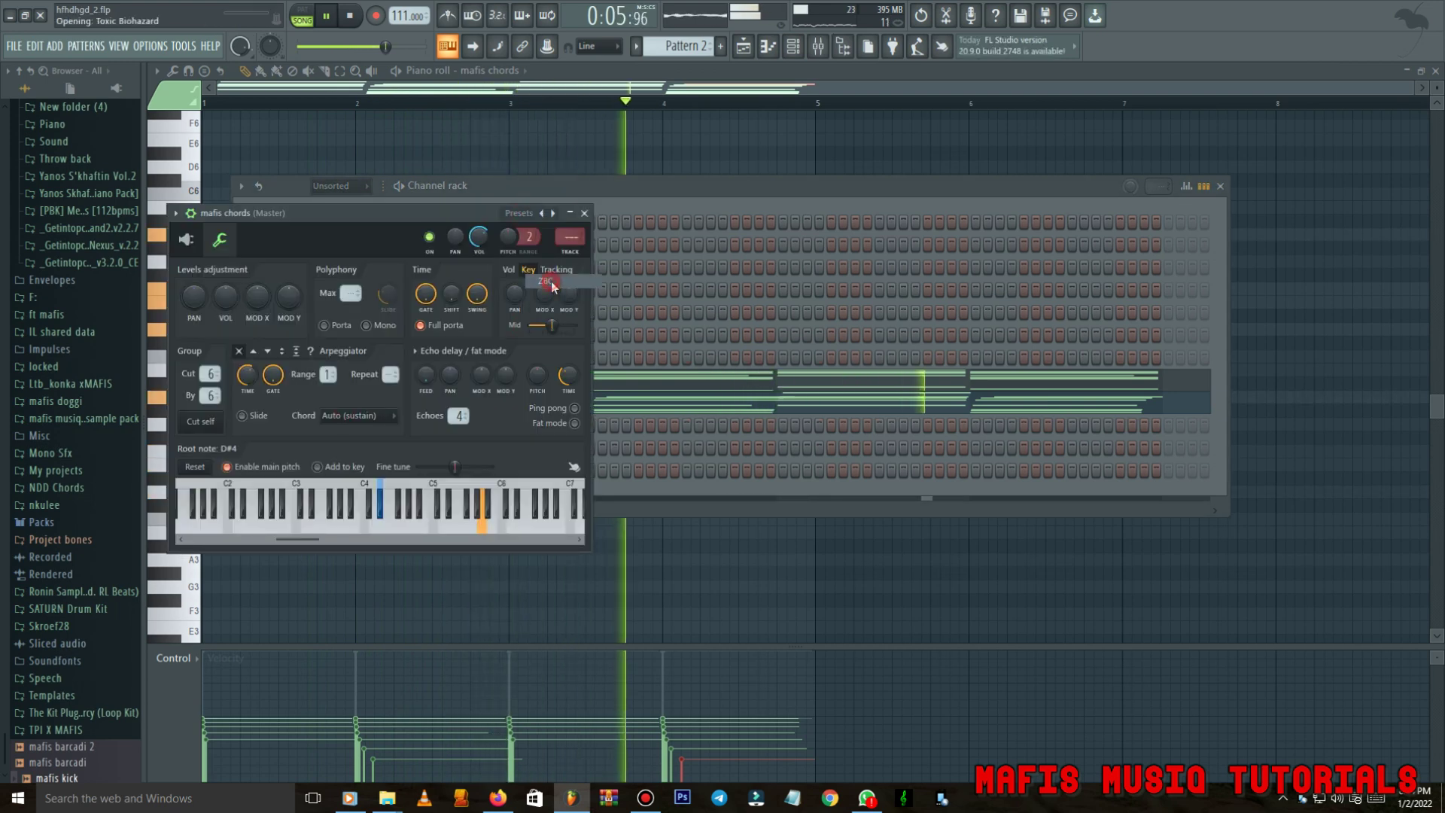
pyautogui.click(511, 197)
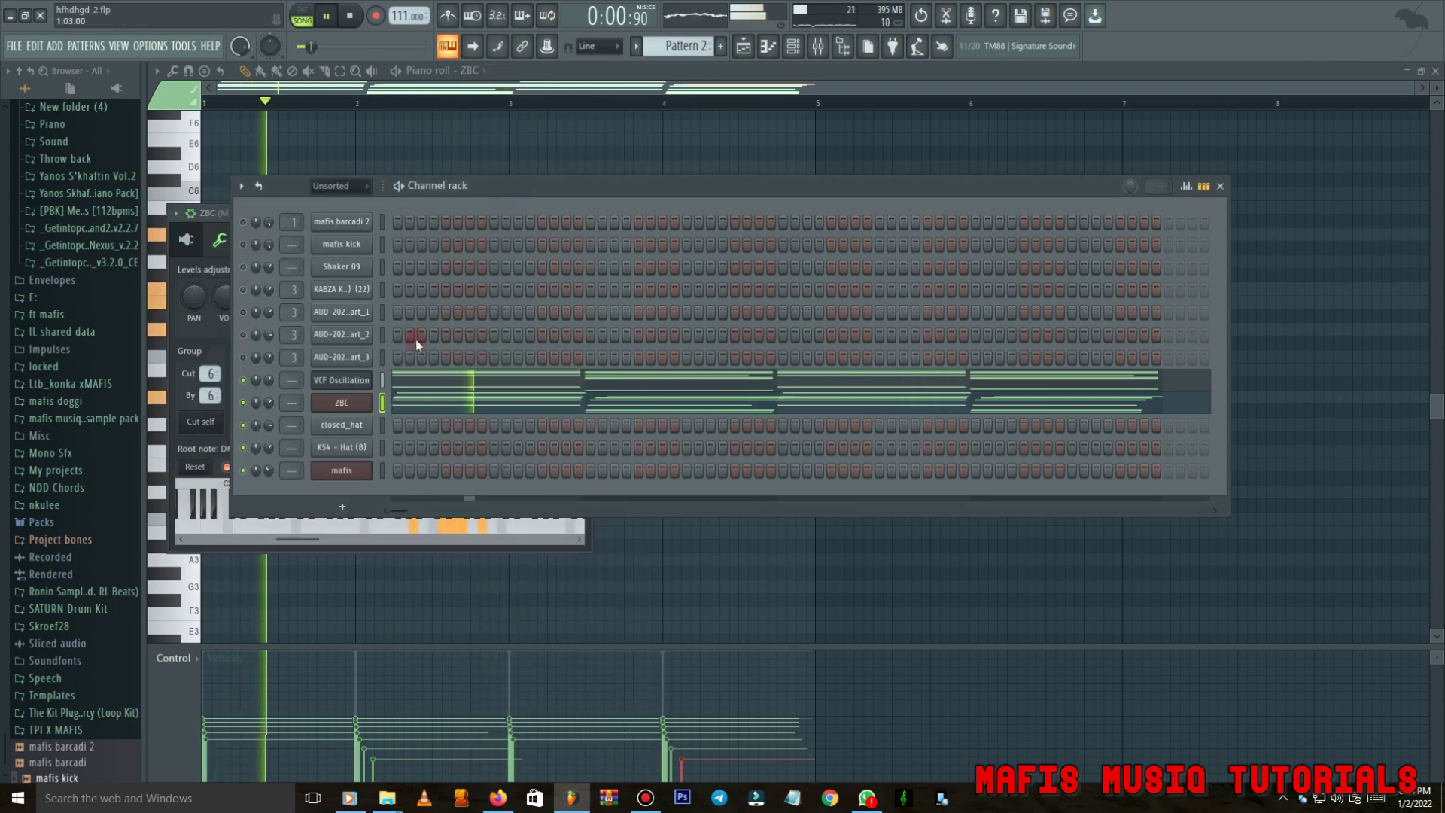
# Transpose all notes of the ZBC channel down one octave.
pyautogui.click(418, 399)
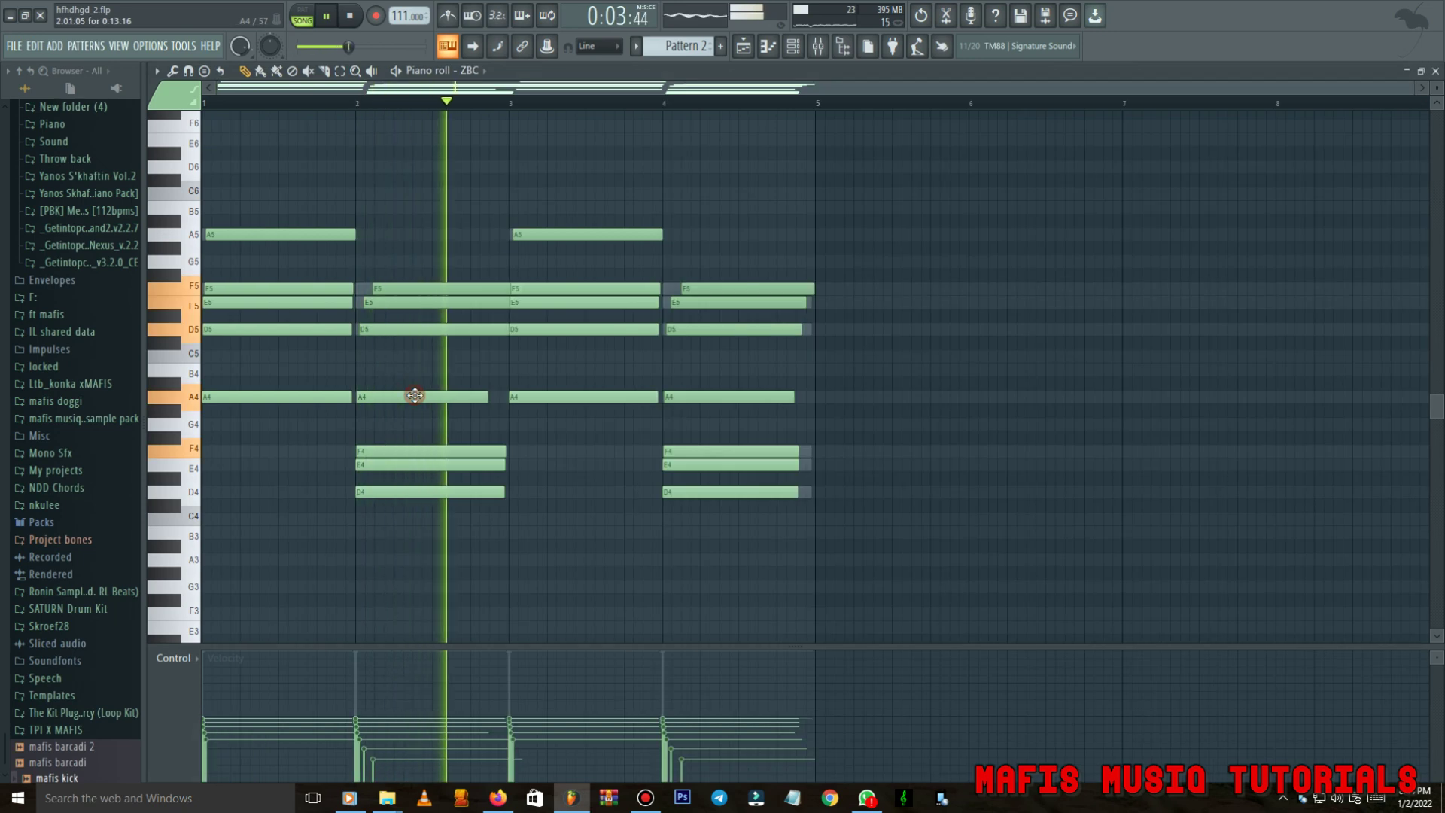
pyautogui.hotkey('ctrl', 'Down')
pyautogui.scroll(-5, 679, 214)
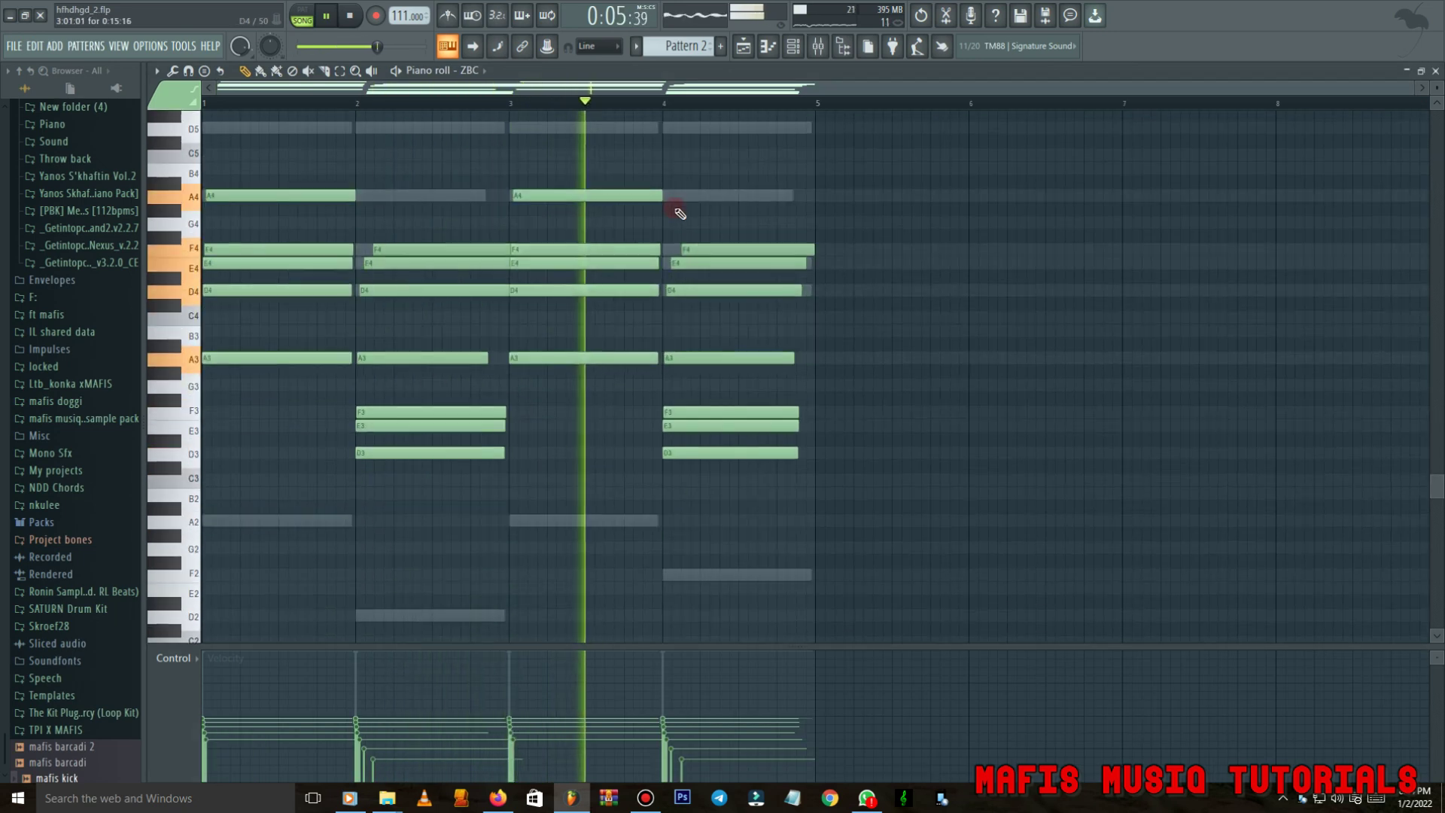
# Route the ZBC and VCF Oscillation channels to mixer track 4 and load Fruity Chorus in its first effect slot.
pyautogui.click(792, 46)
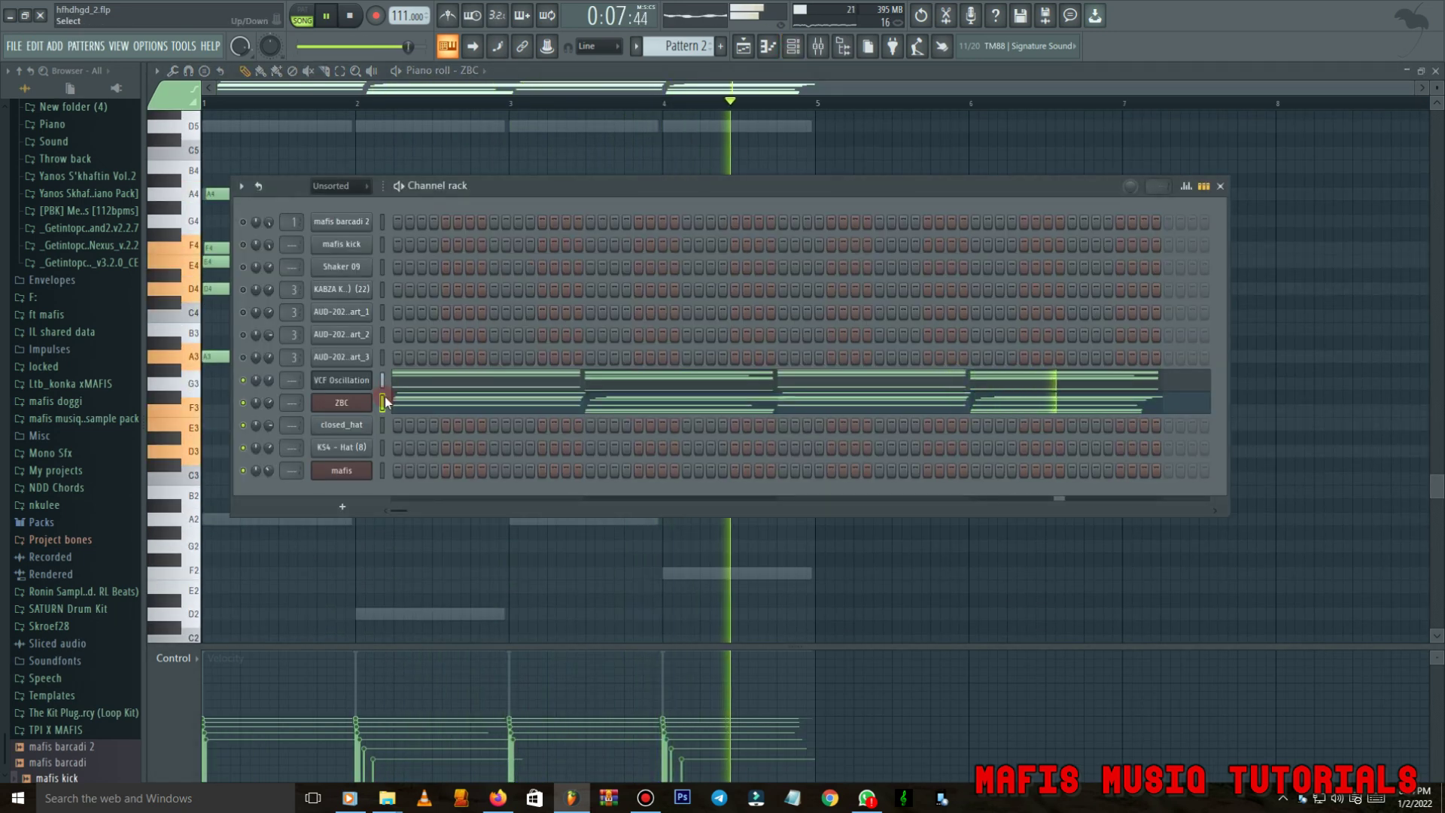
pyautogui.hotkey('ctrl', 'l')
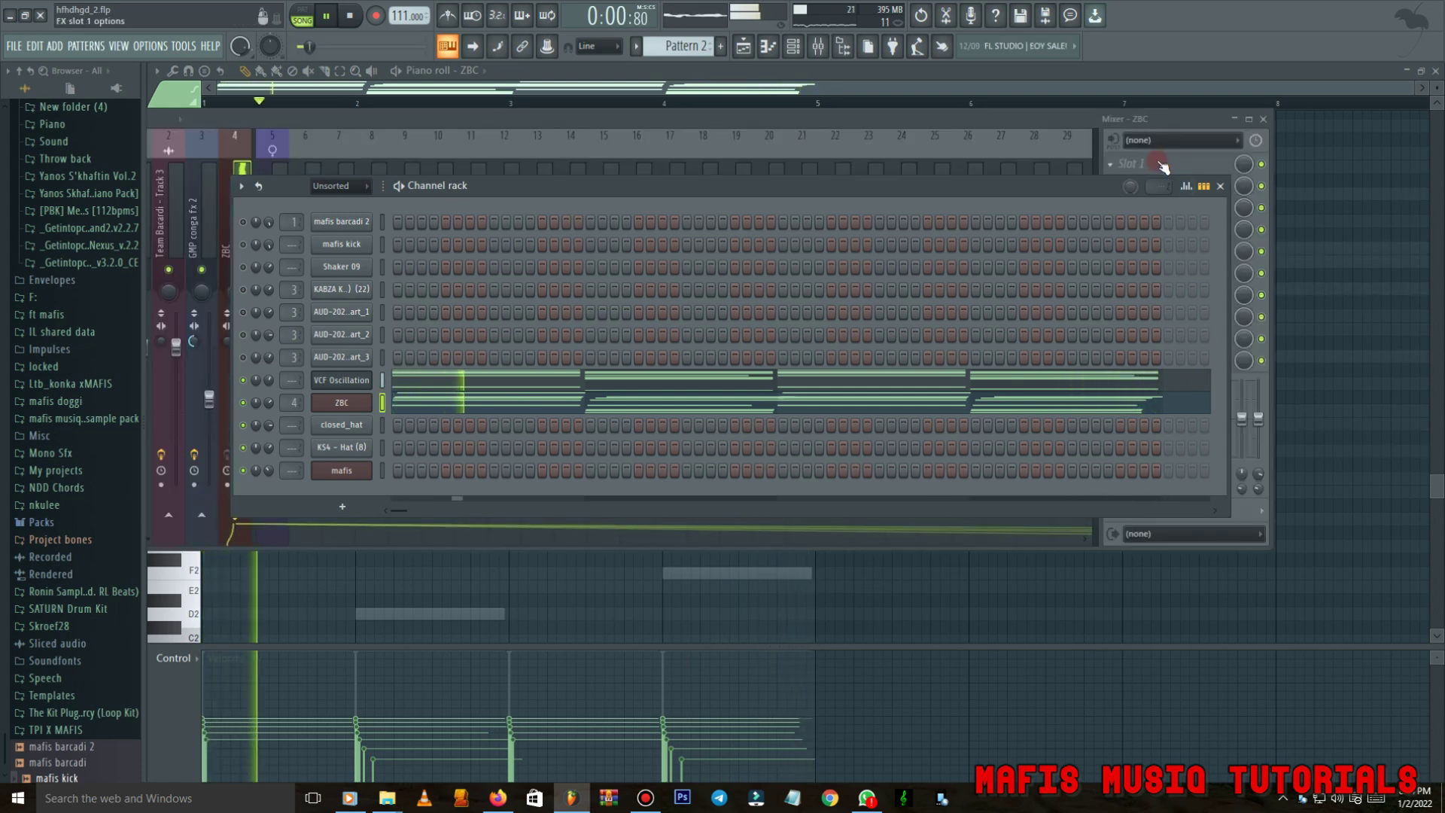
pyautogui.click(1163, 166)
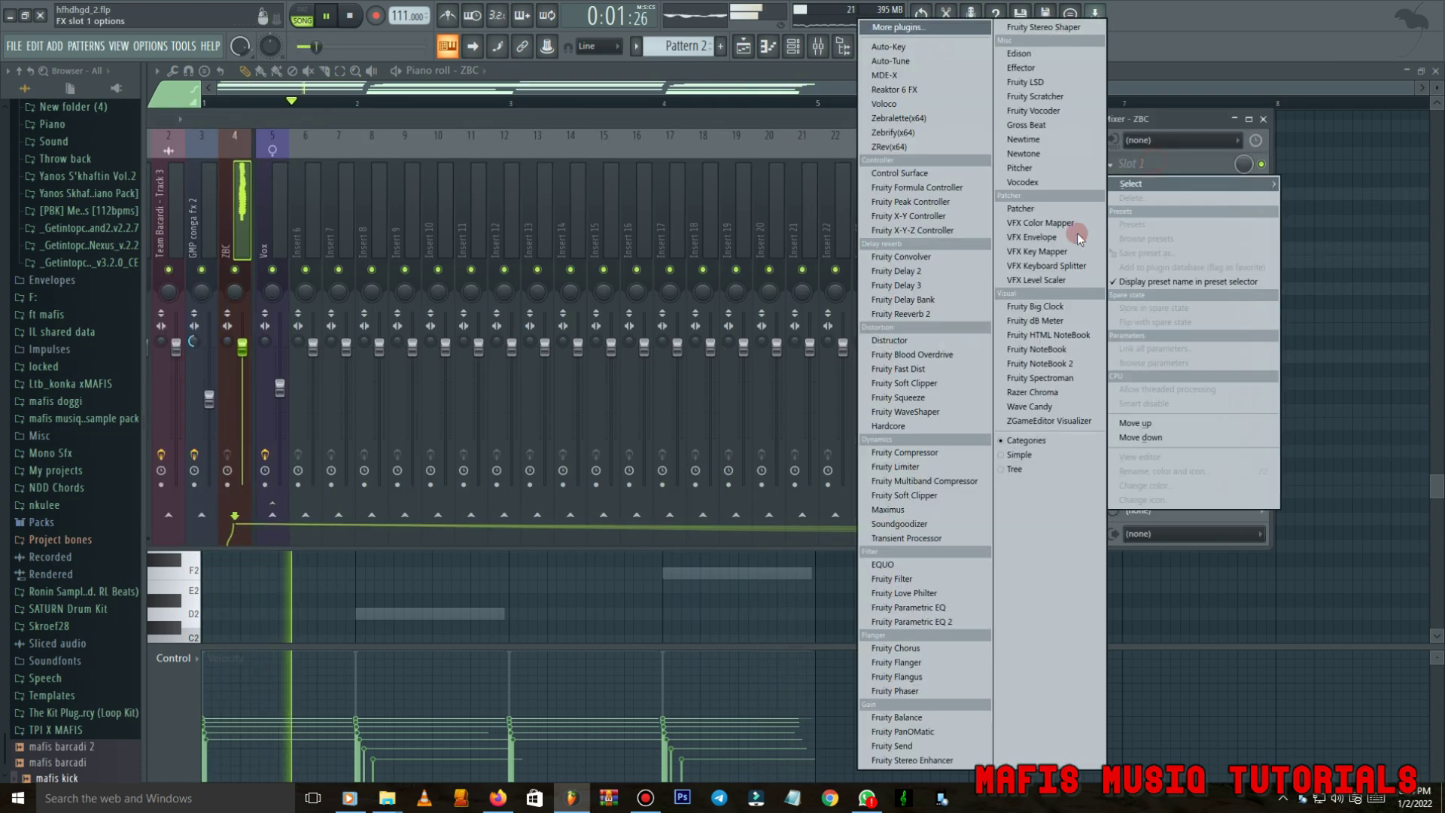
pyautogui.click(932, 649)
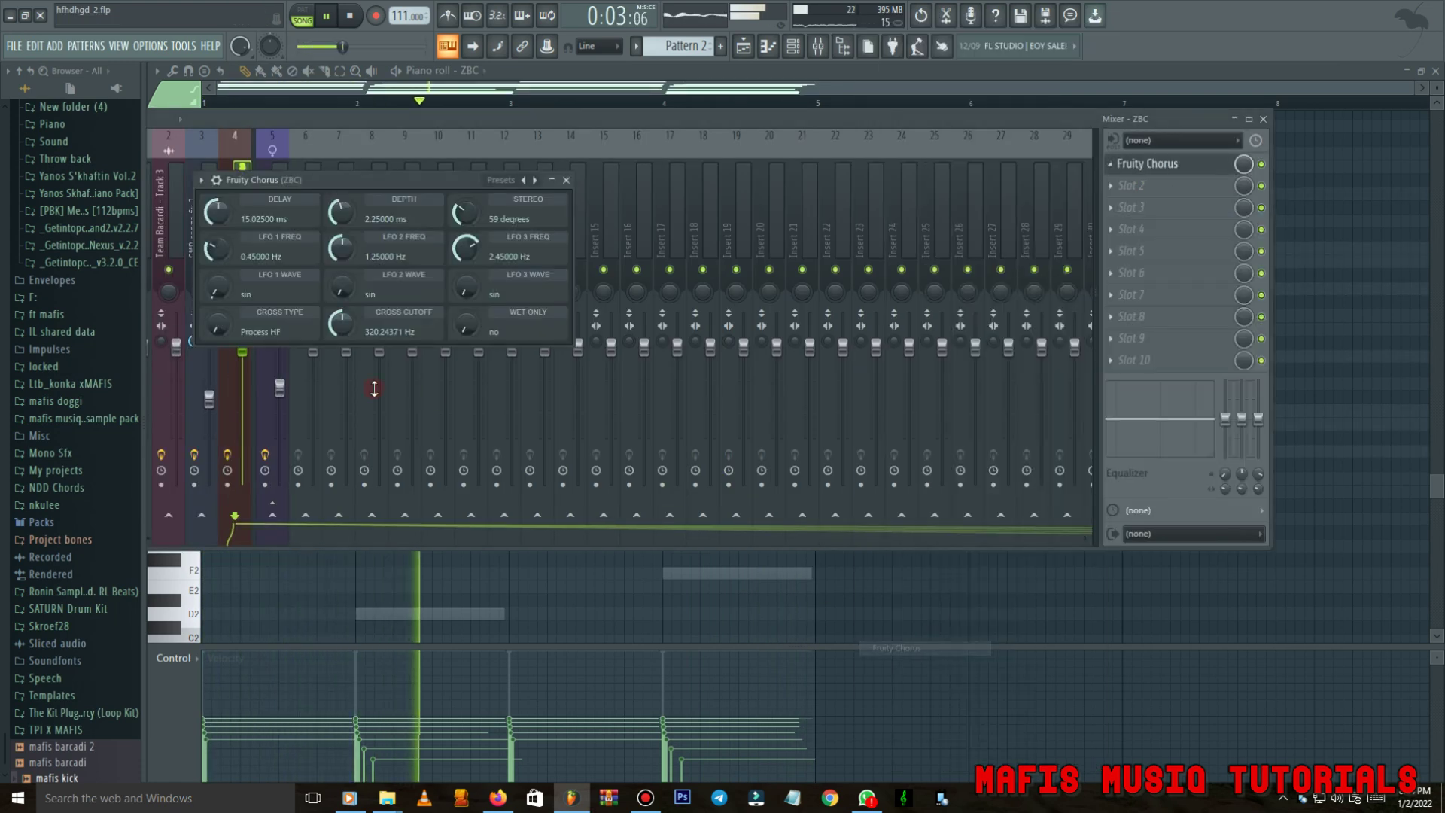
pyautogui.click(320, 122)
pyautogui.click(796, 53)
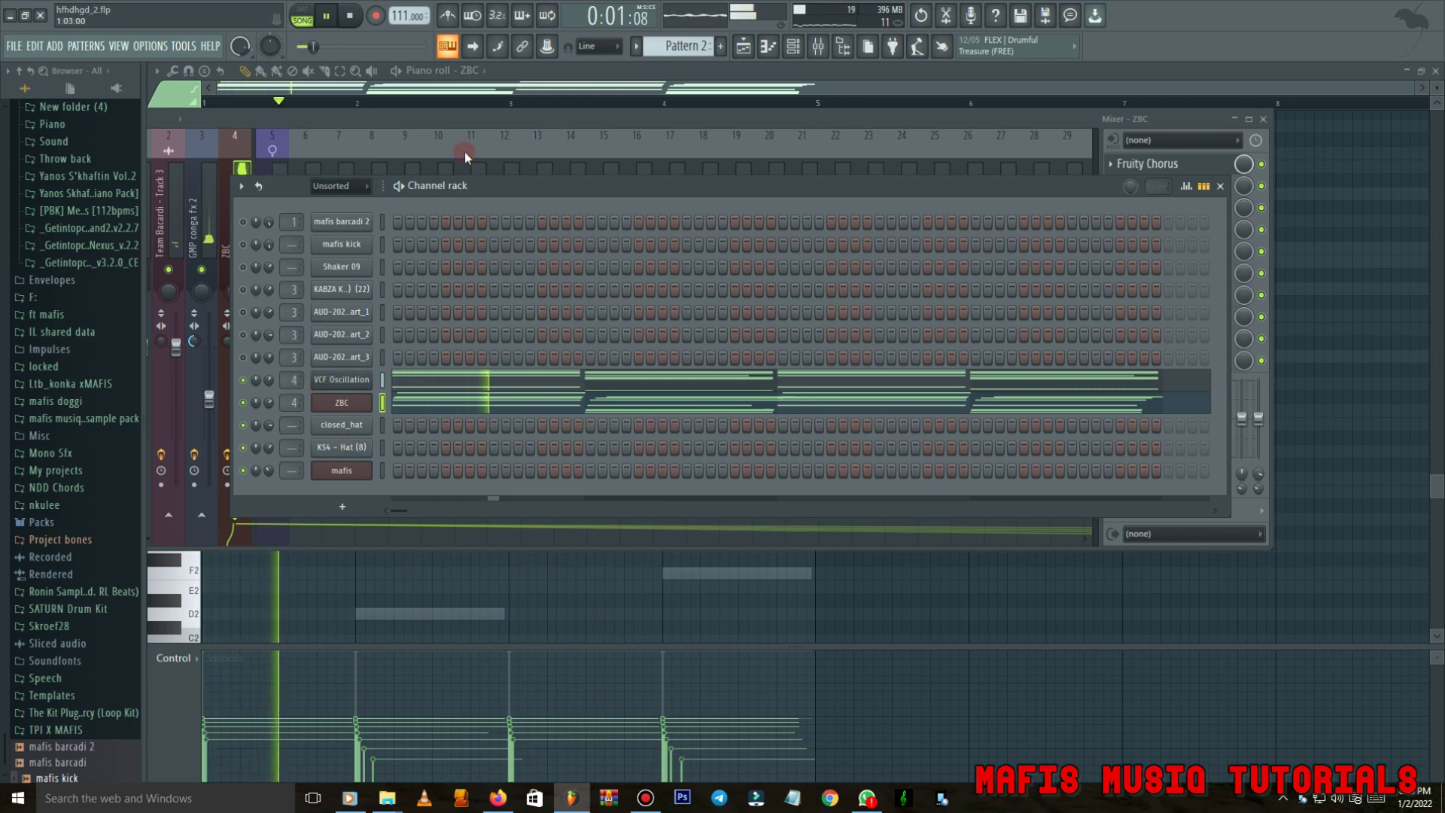
# Duplicate the Pattern 2 clip onto bars 5 to 8 and place a Pattern 1 clip at bar 1 on Track 2.
pyautogui.click(742, 48)
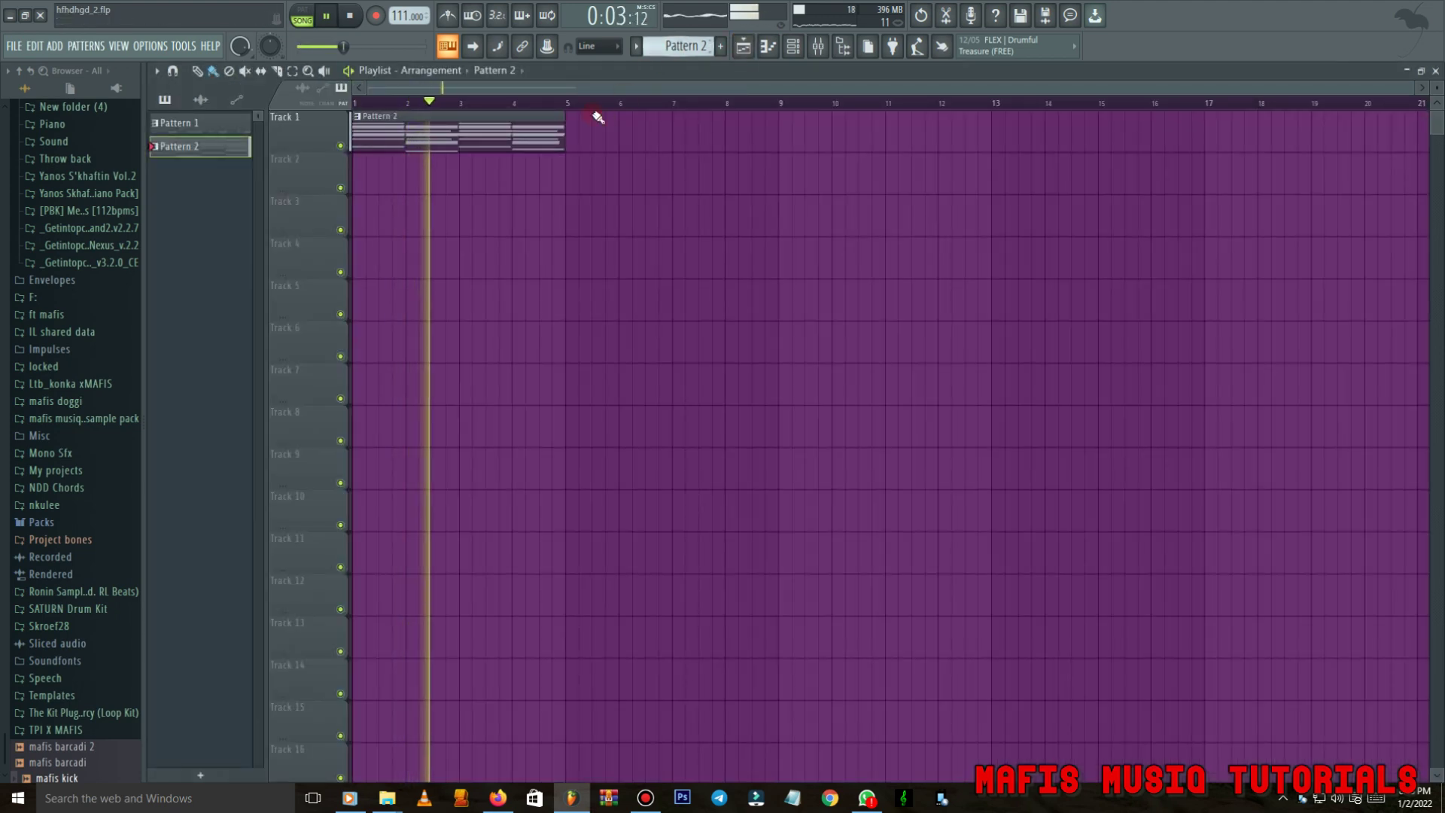
pyautogui.hotkey('ctrl', 'b')
pyautogui.press('space')
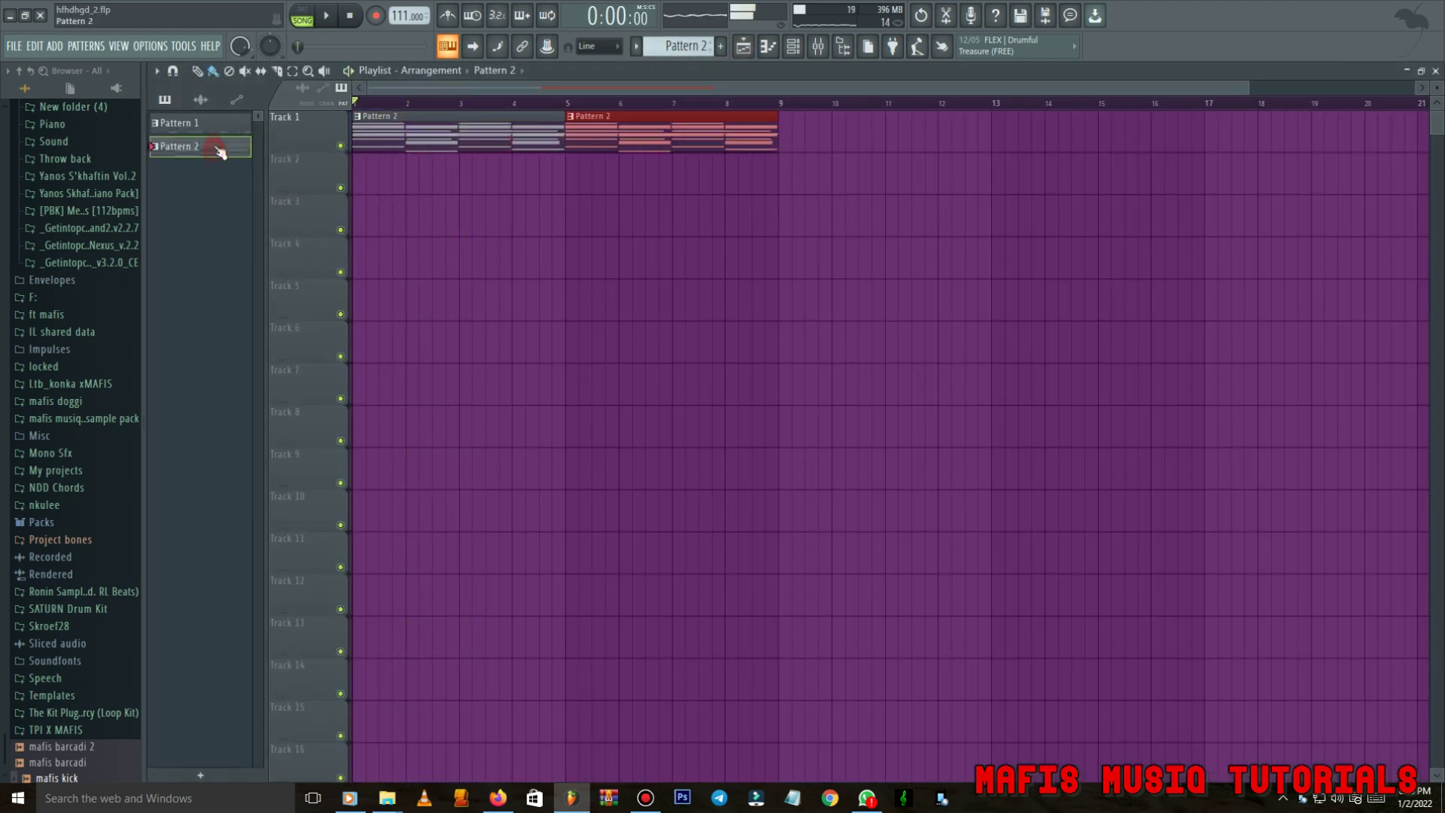
pyautogui.click(375, 174)
pyautogui.press('space')
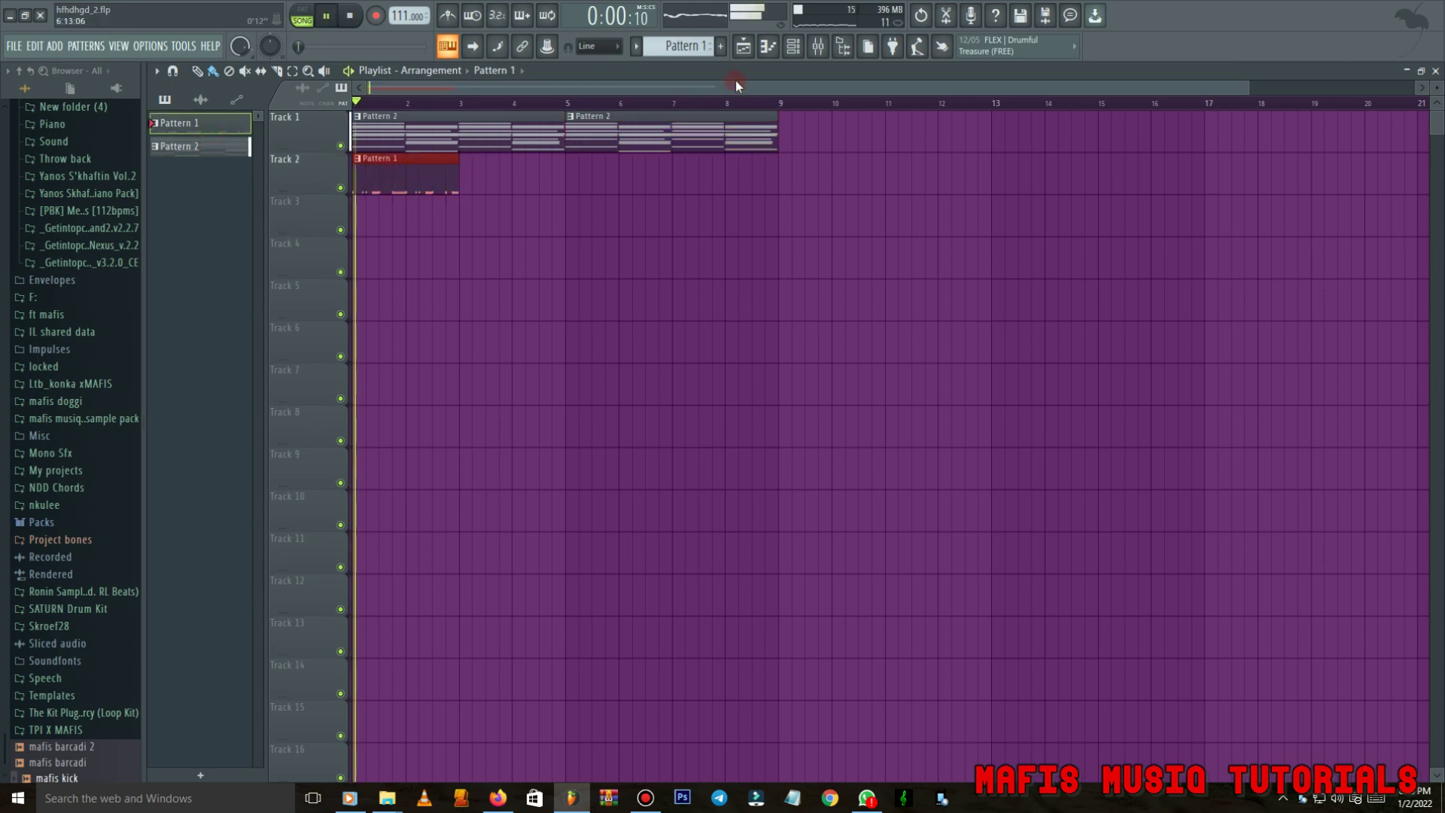
# Unmute the KABZA one-shot channel and give it hits on steps 5, 13, 21 and 29 in Pattern 1.
pyautogui.click(793, 46)
pyautogui.press('space')
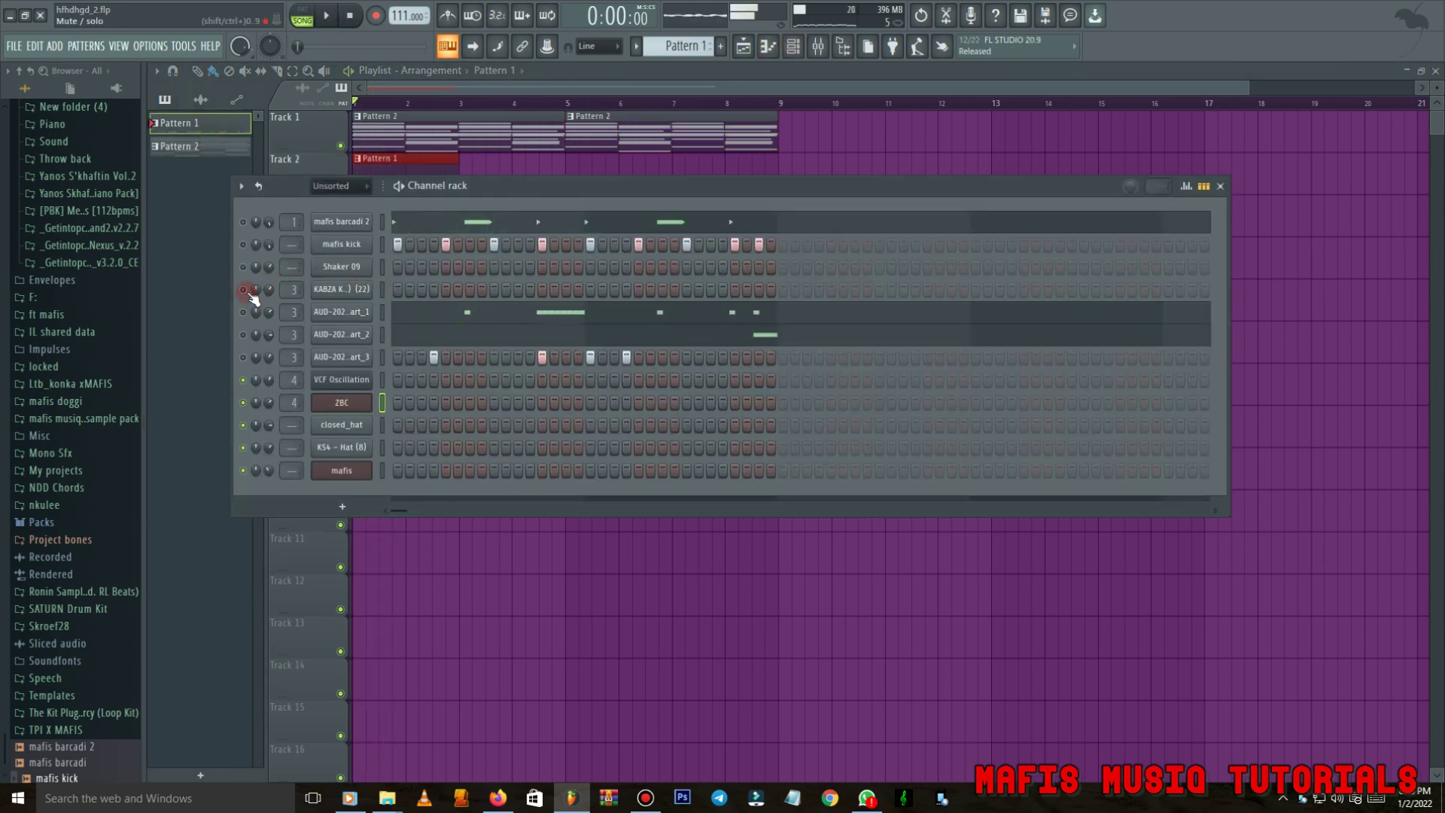
pyautogui.click(443, 289)
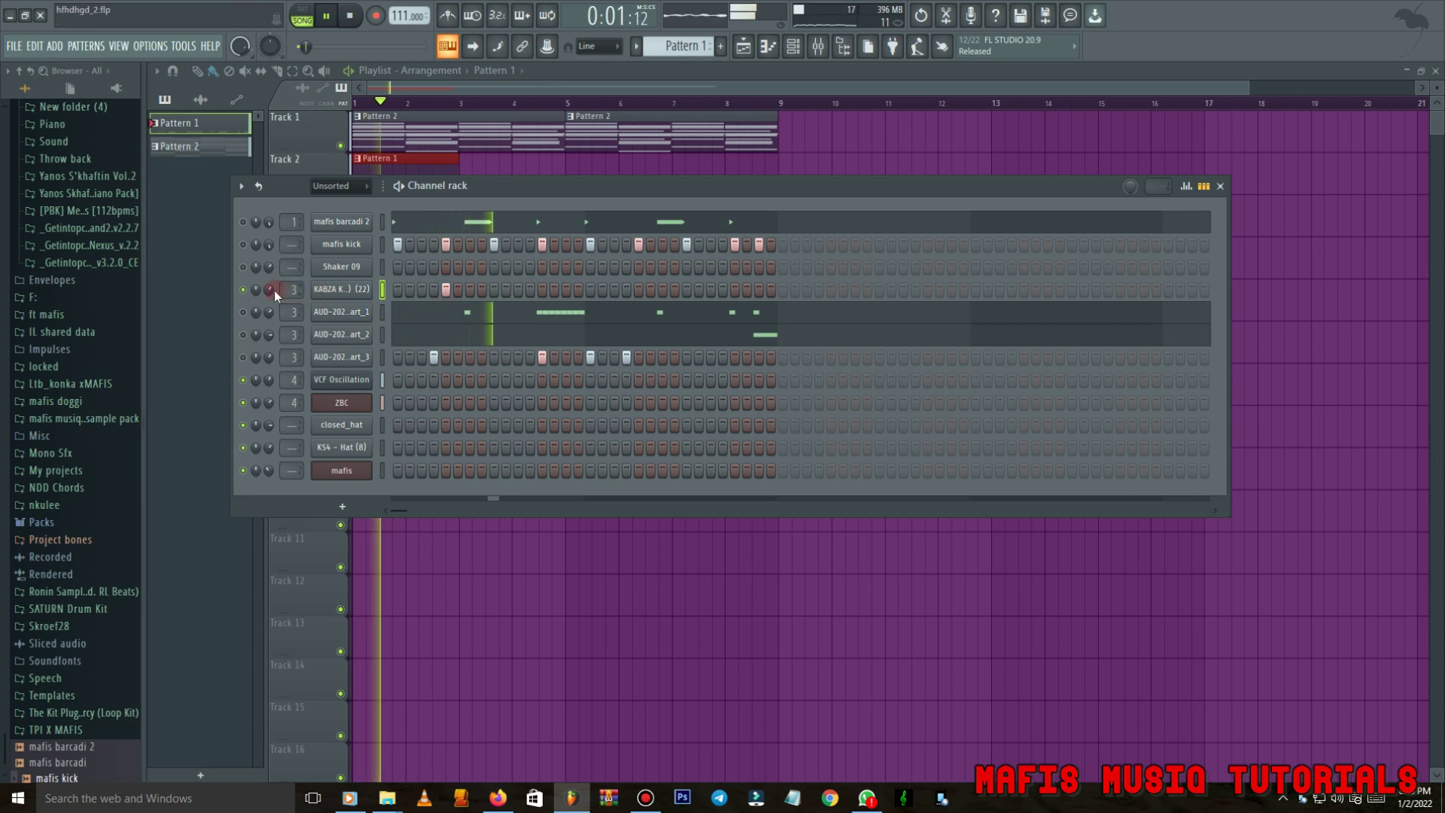
pyautogui.click(342, 289)
pyautogui.press('space')
pyautogui.click(439, 527)
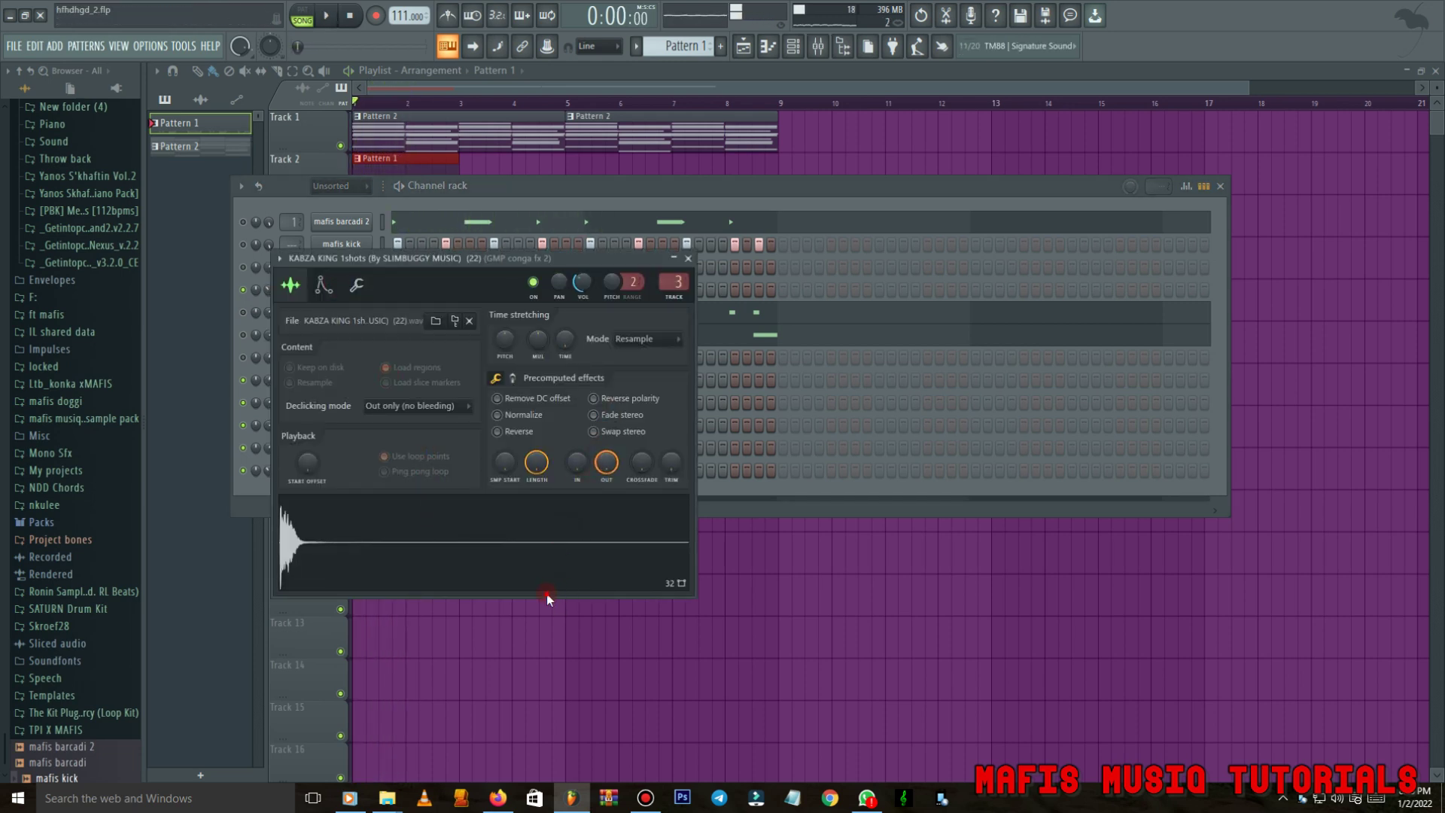
pyautogui.click(657, 205)
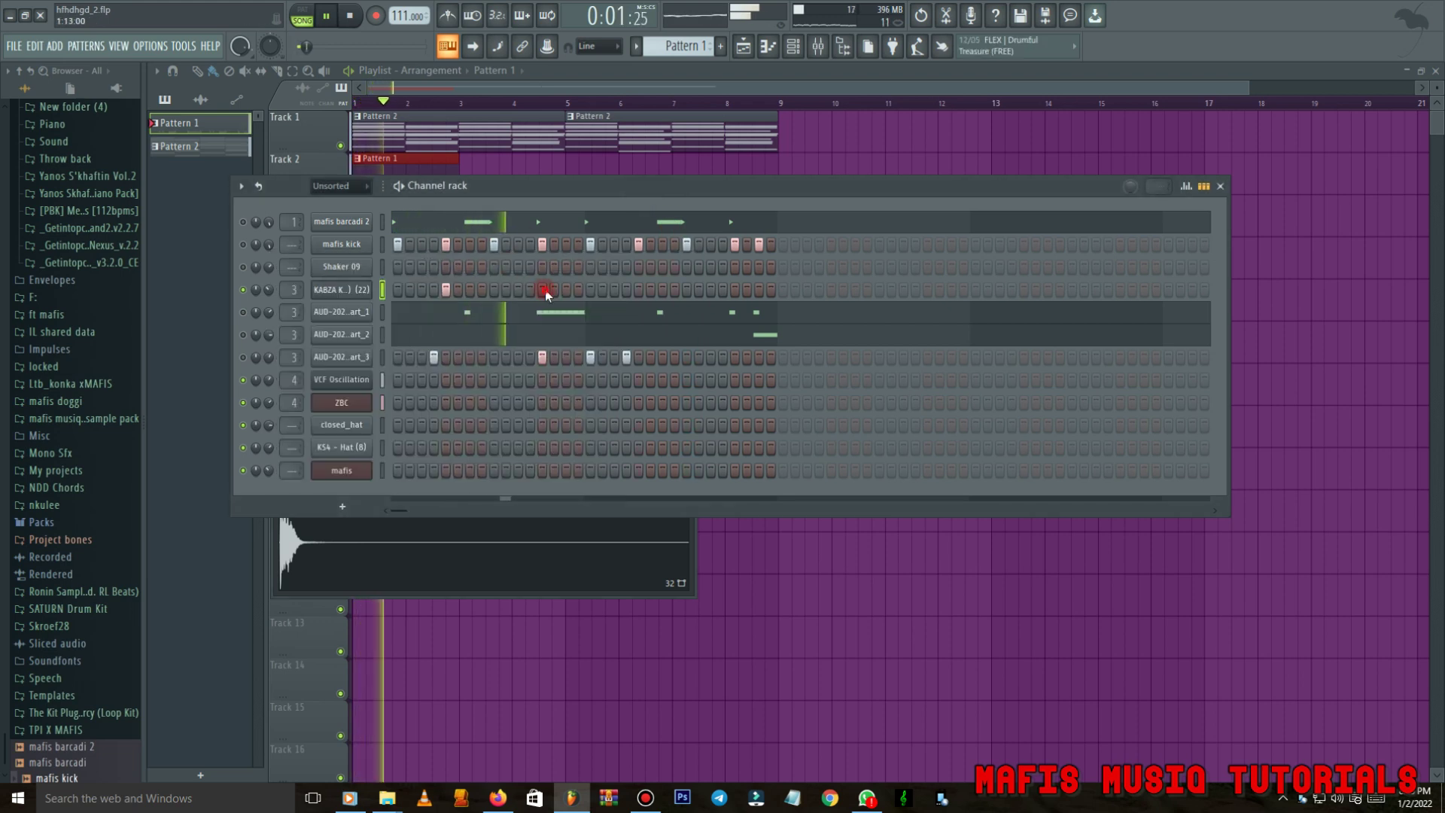
pyautogui.click(636, 292)
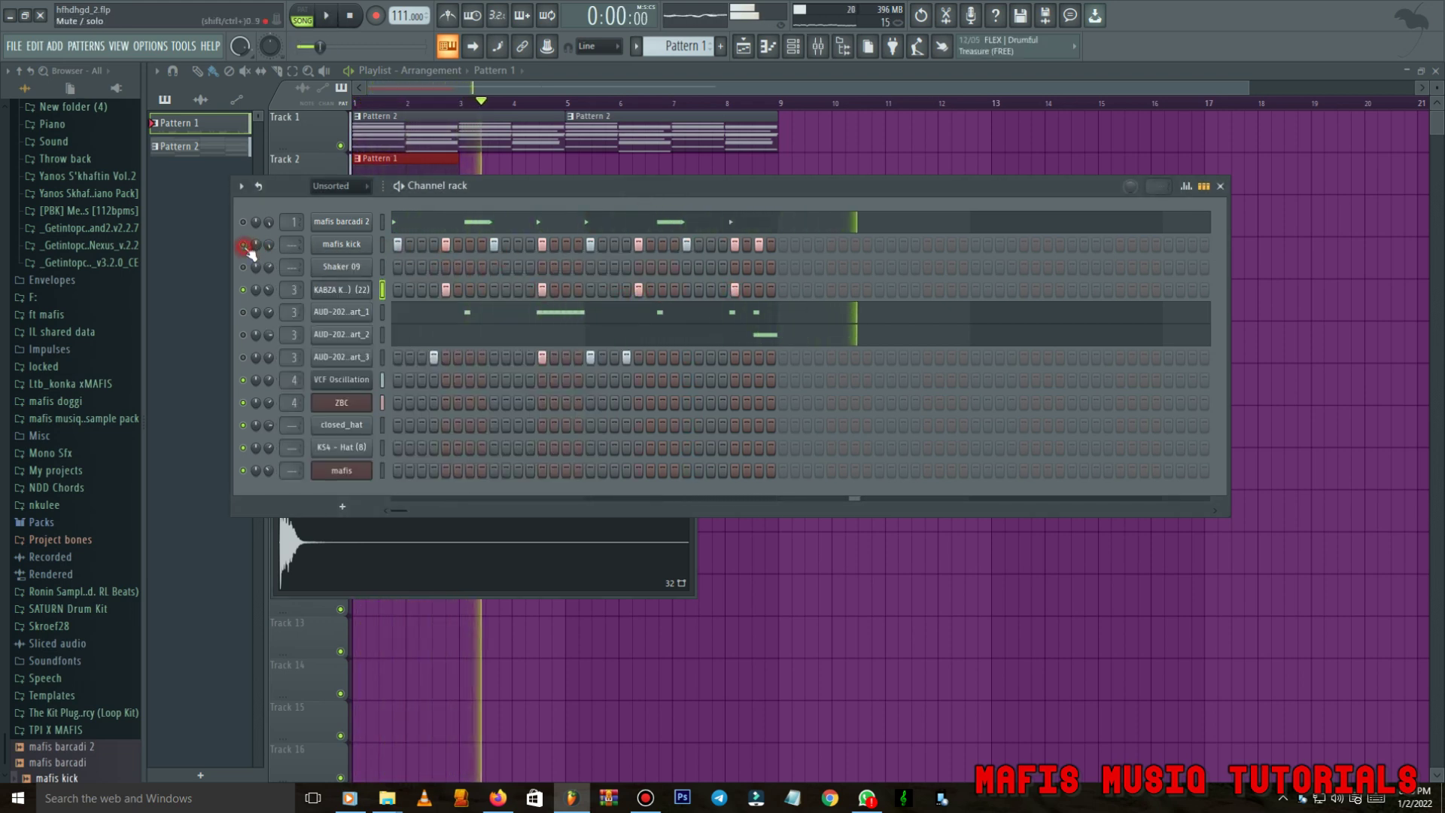
# Delete the mafis barcadi 2 channel and fill the Shaker 09 channel on each 4 steps.
pyautogui.rightClick(332, 242)
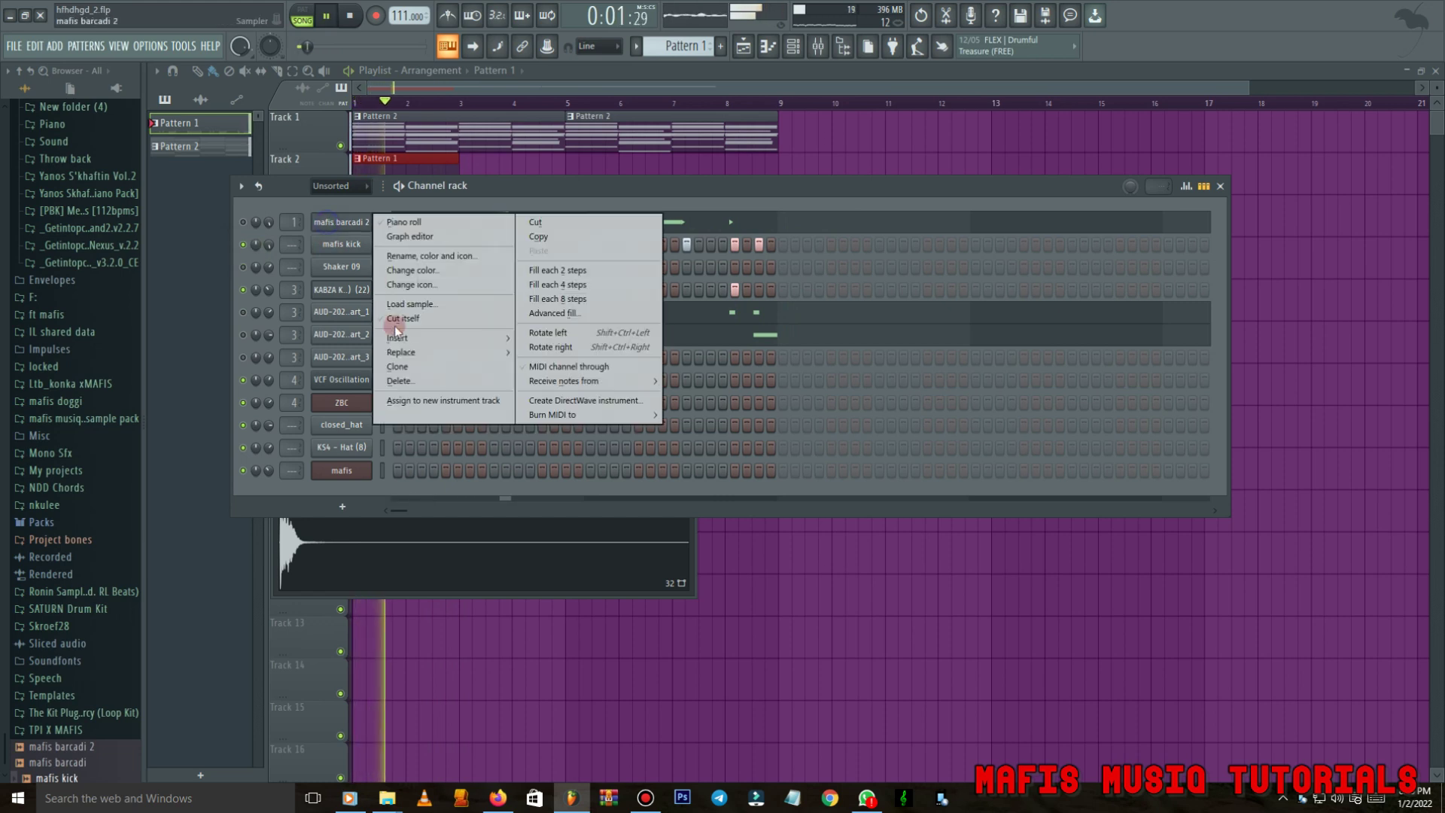
pyautogui.click(410, 379)
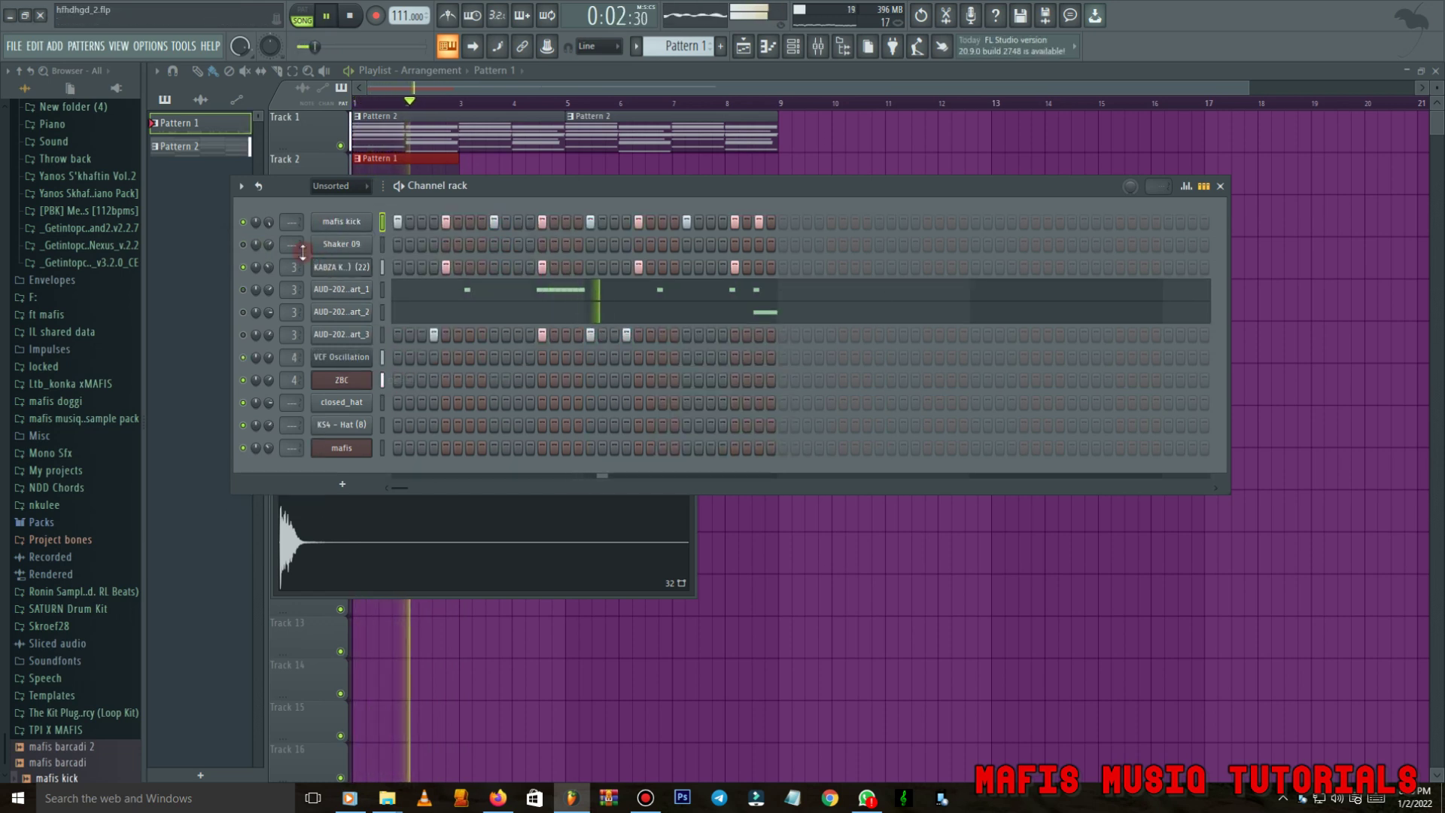
pyautogui.rightClick(342, 244)
pyautogui.click(527, 295)
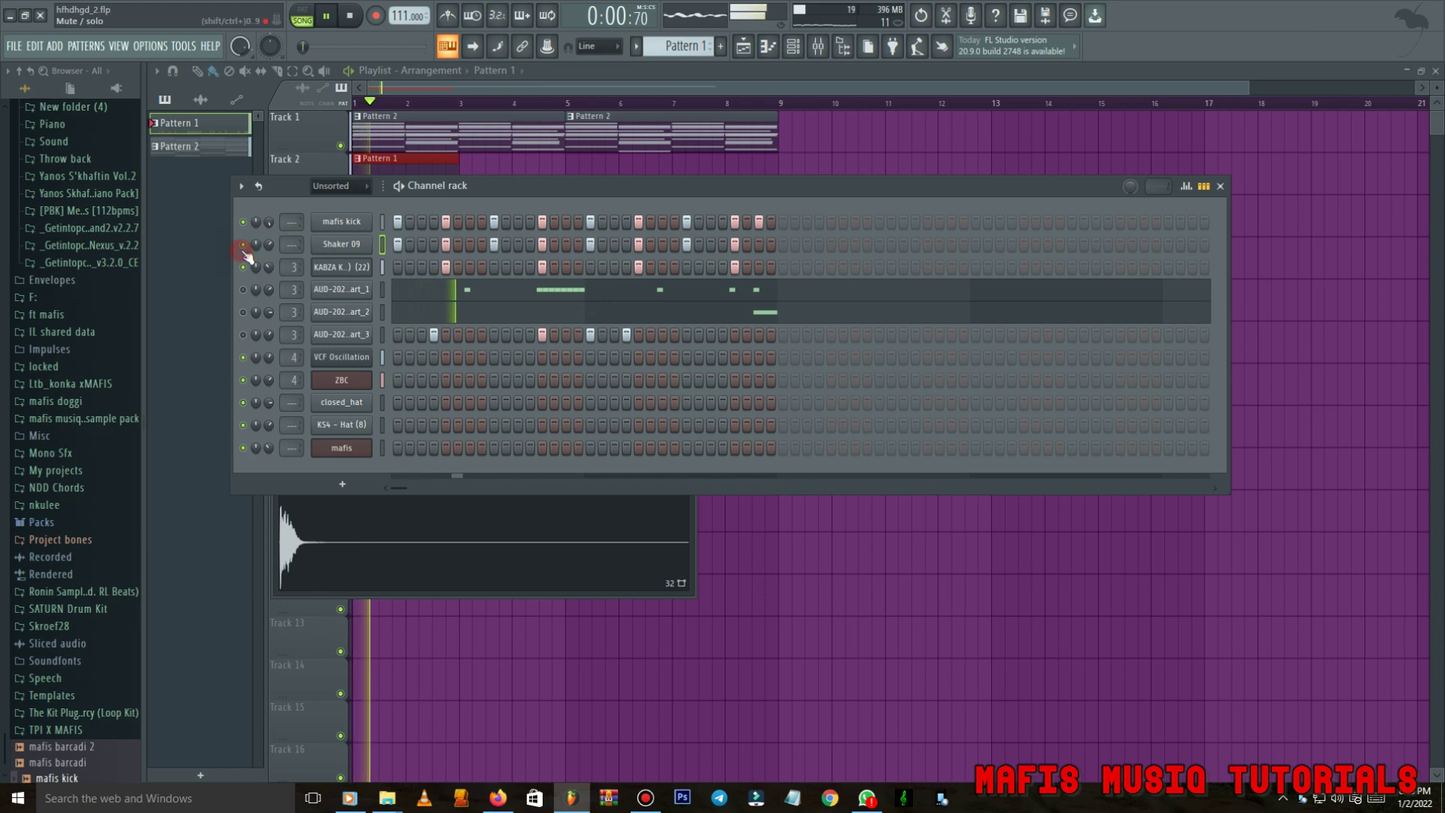
# Inspect the notes of the AUD-20201214-WA0018 Part_1 channel and play the arrangement from the start.
pyautogui.click(411, 296)
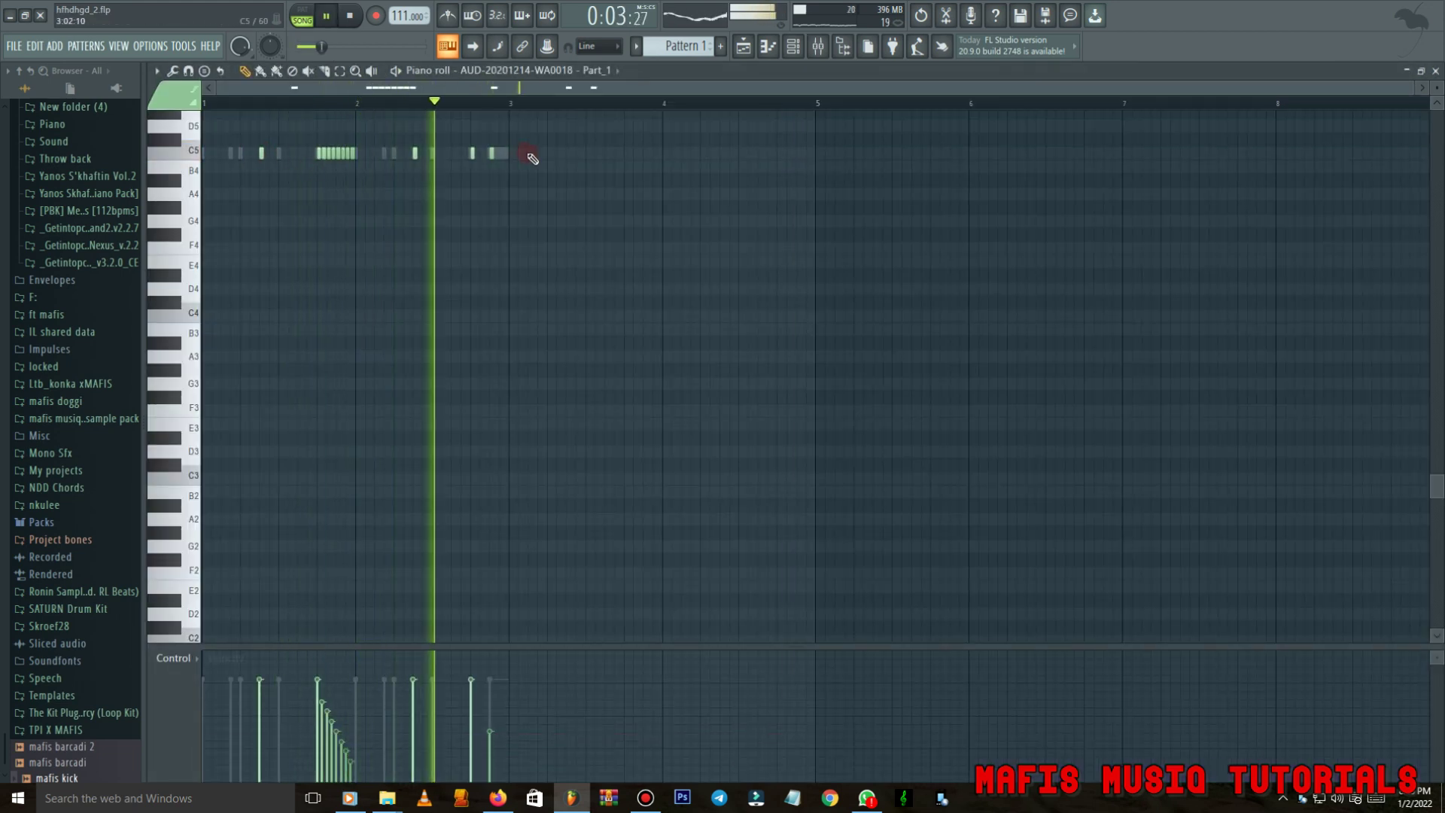
pyautogui.press('space')
pyautogui.click(798, 53)
pyautogui.press('space')
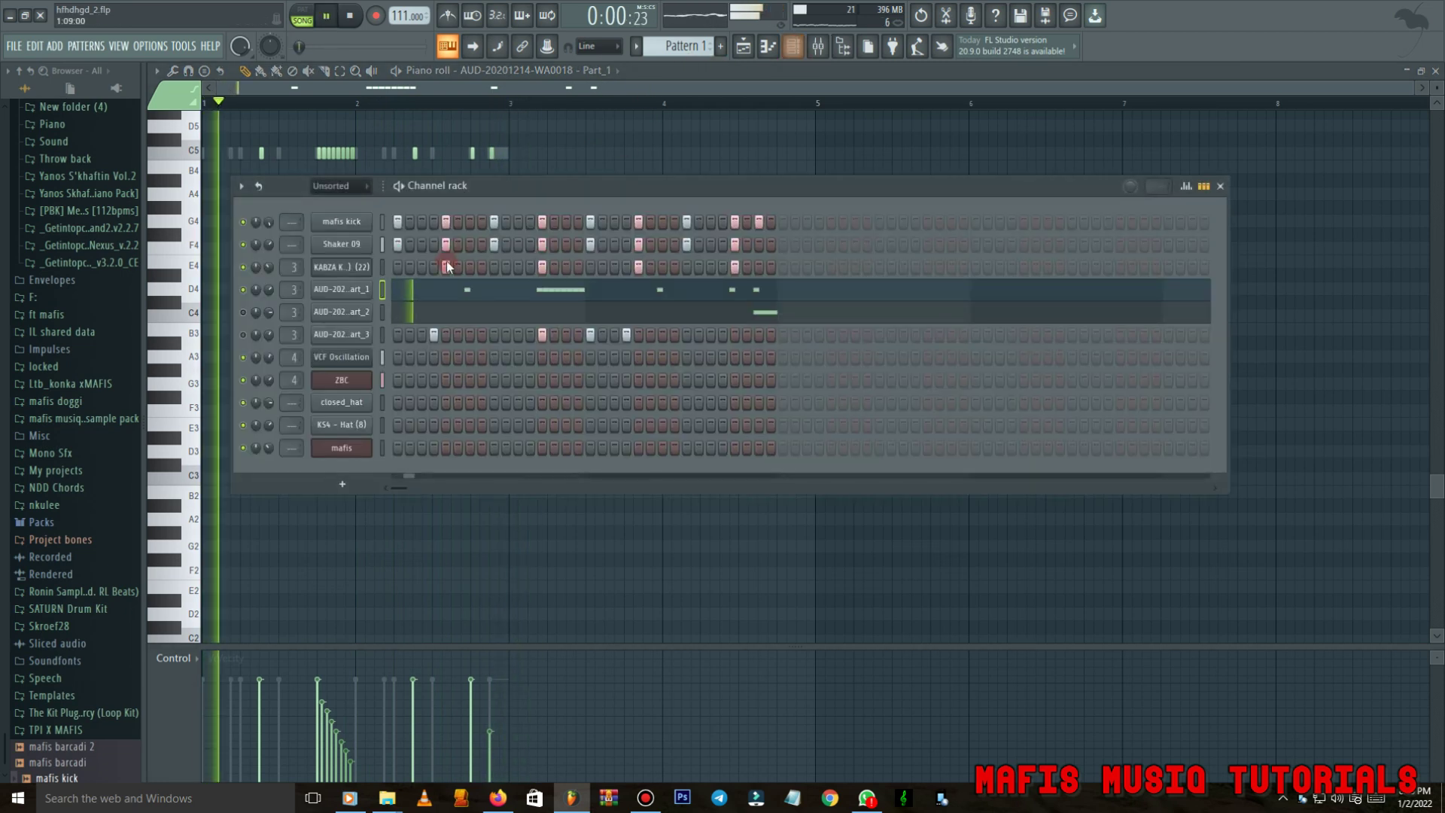
# Unmute the AUD-20201214-WA0018 Part_2 channel and play the arrangement again from the start.
pyautogui.click(243, 312)
pyautogui.press('space')
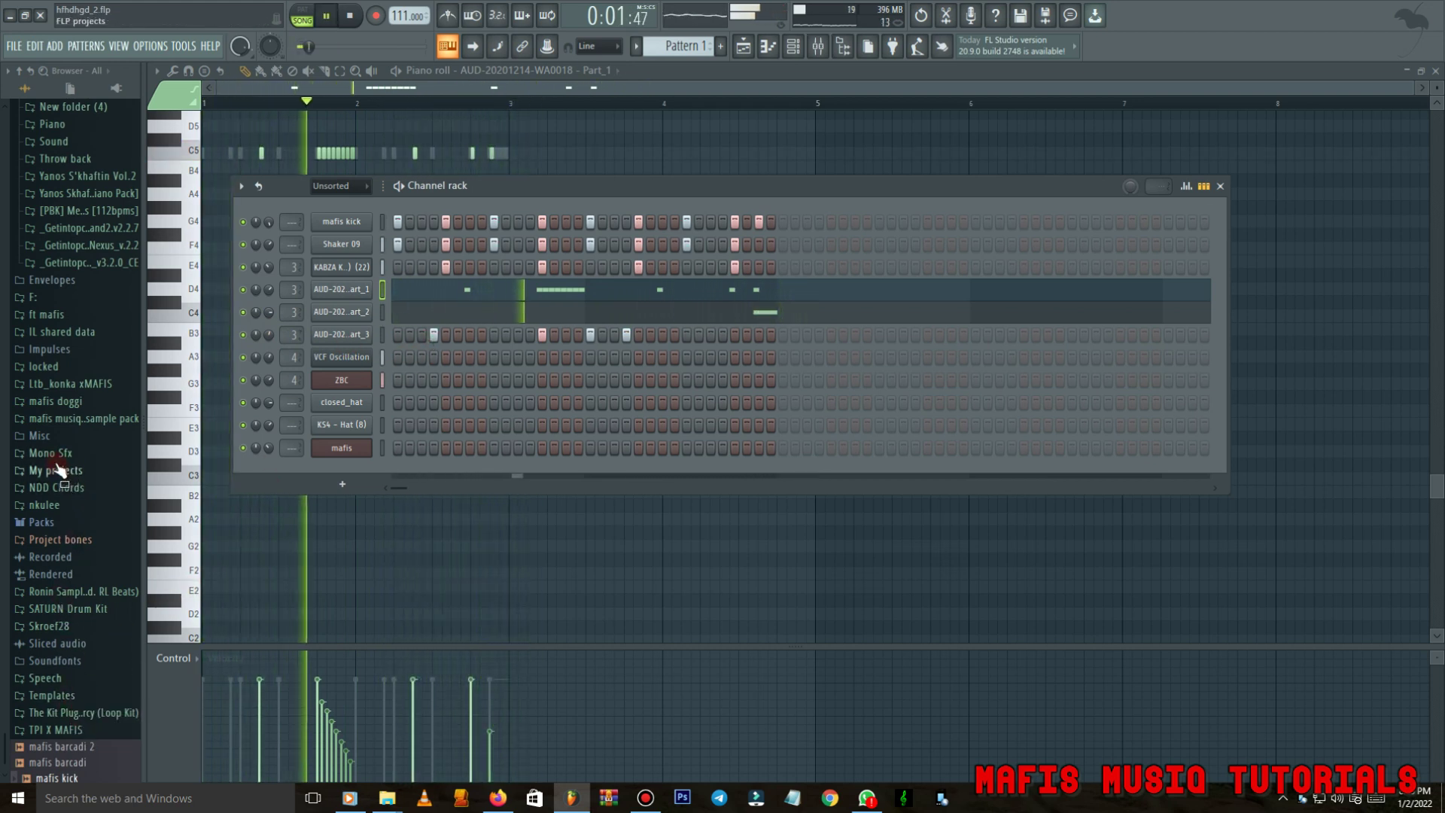
# Add the 4.5Mix[HiHat_en] sample from Ltb_konka xMAFIS as a channel and fill each 4 steps, shifted to begin on step 3.
pyautogui.click(62, 385)
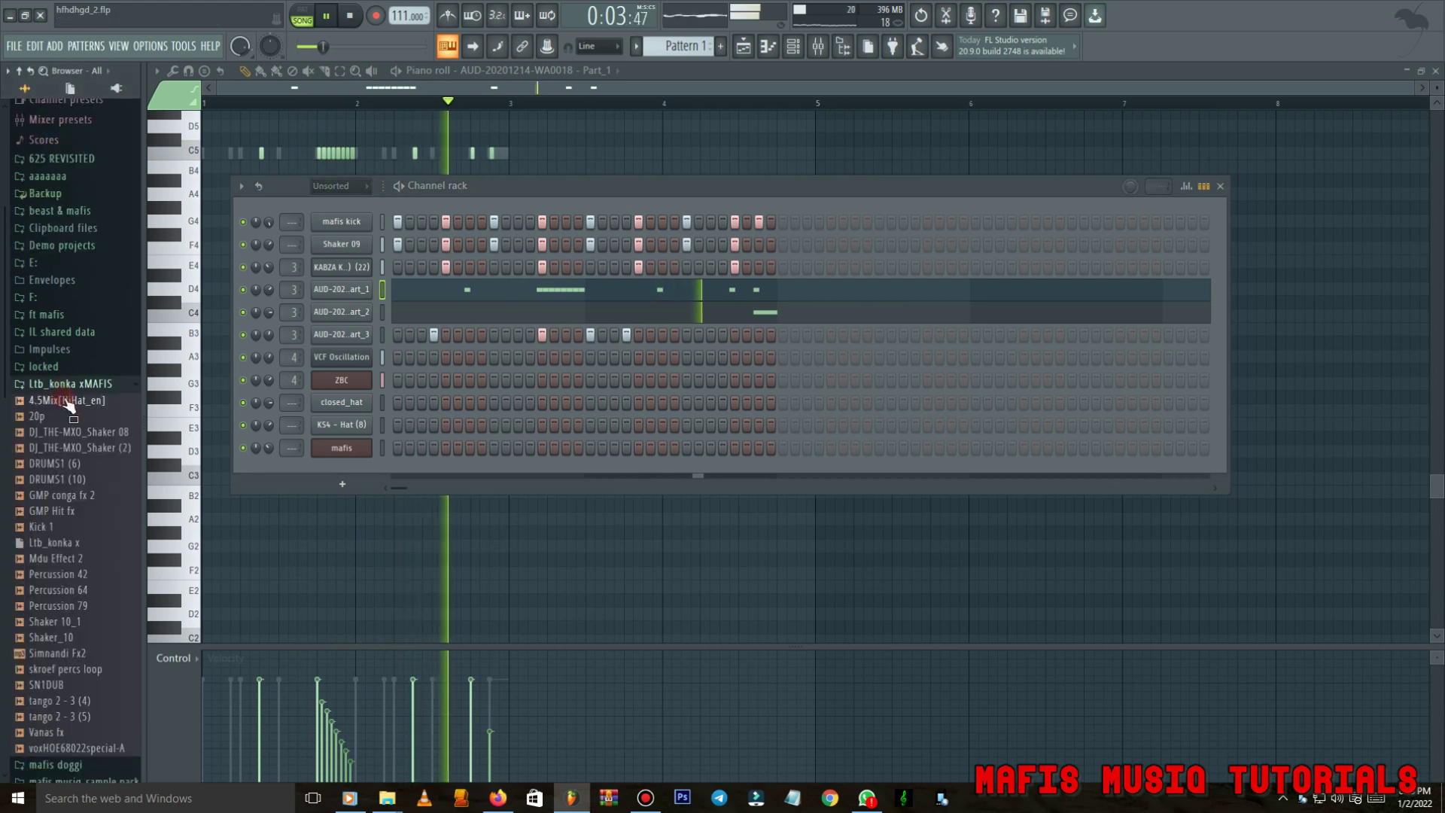
pyautogui.moveTo(65, 400); pyautogui.dragTo(336, 472)
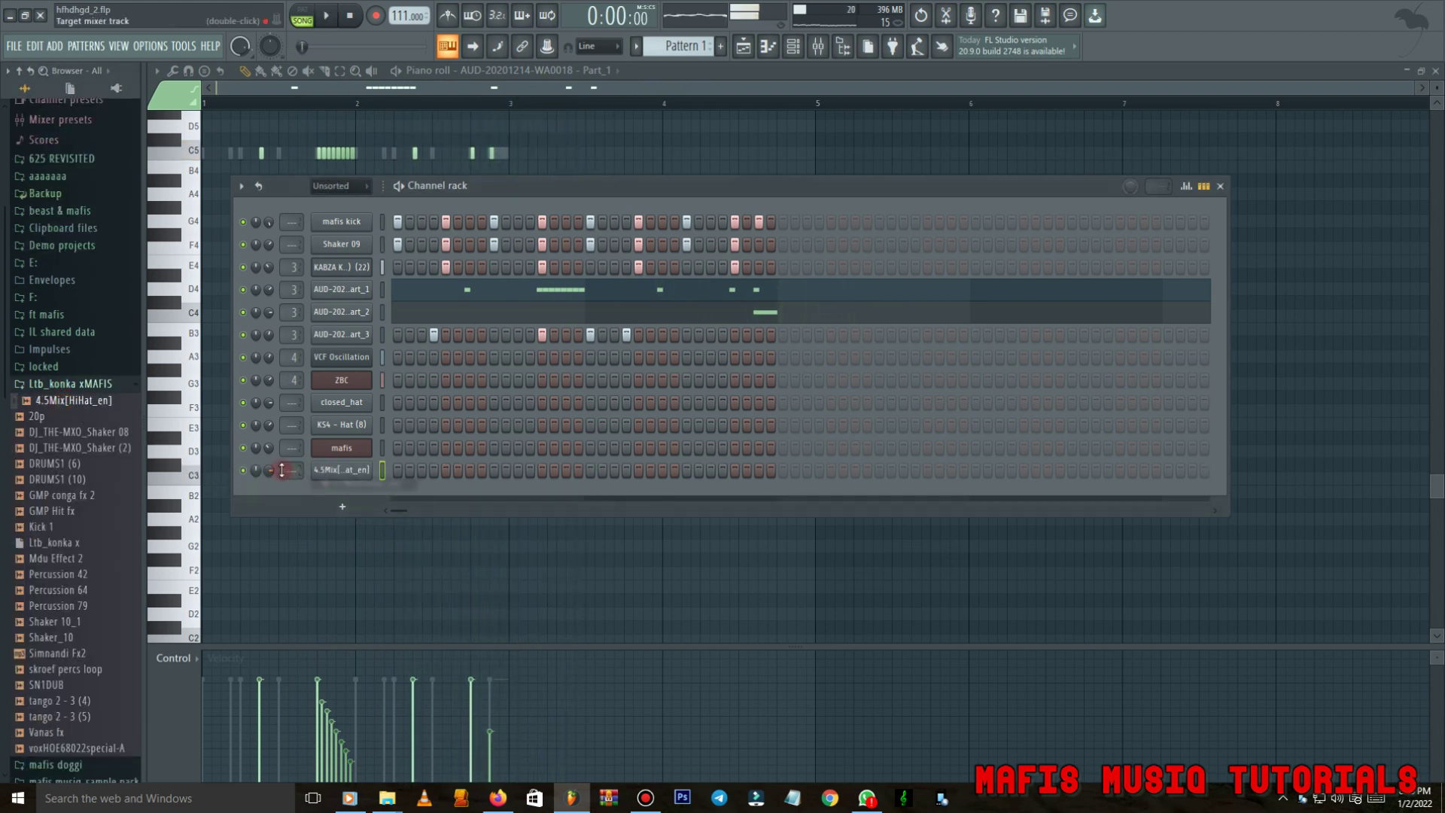
pyautogui.rightClick(343, 470)
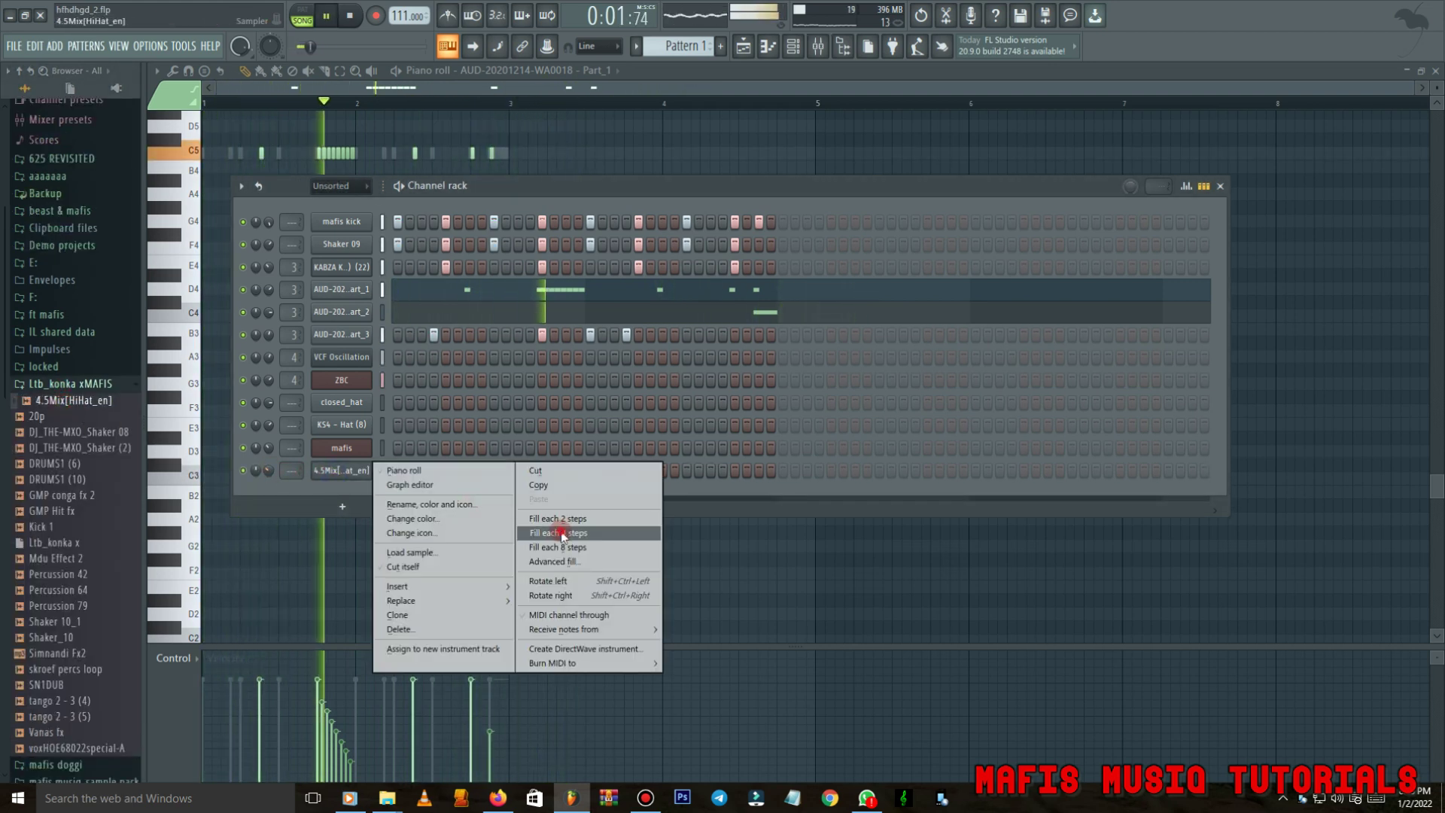
pyautogui.click(559, 533)
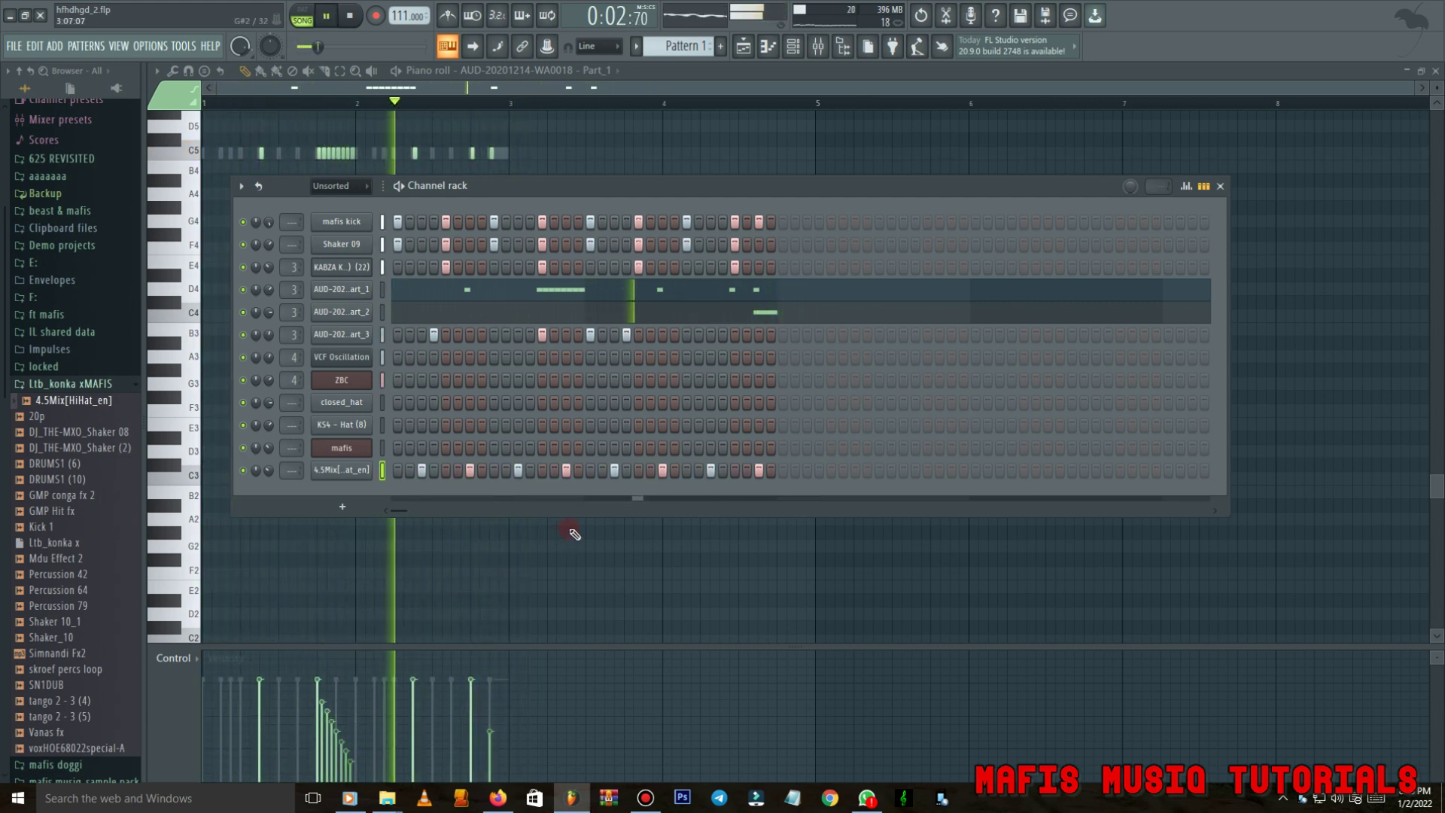
# Duplicate the Pattern 1 clip three times on Track 2 of the playlist so it fills bars 3 to 8.
pyautogui.click(743, 46)
pyautogui.hotkey('ctrl', 'b')
pyautogui.hotkey('ctrl', 'b')
pyautogui.hotkey('ctrl', 'b')
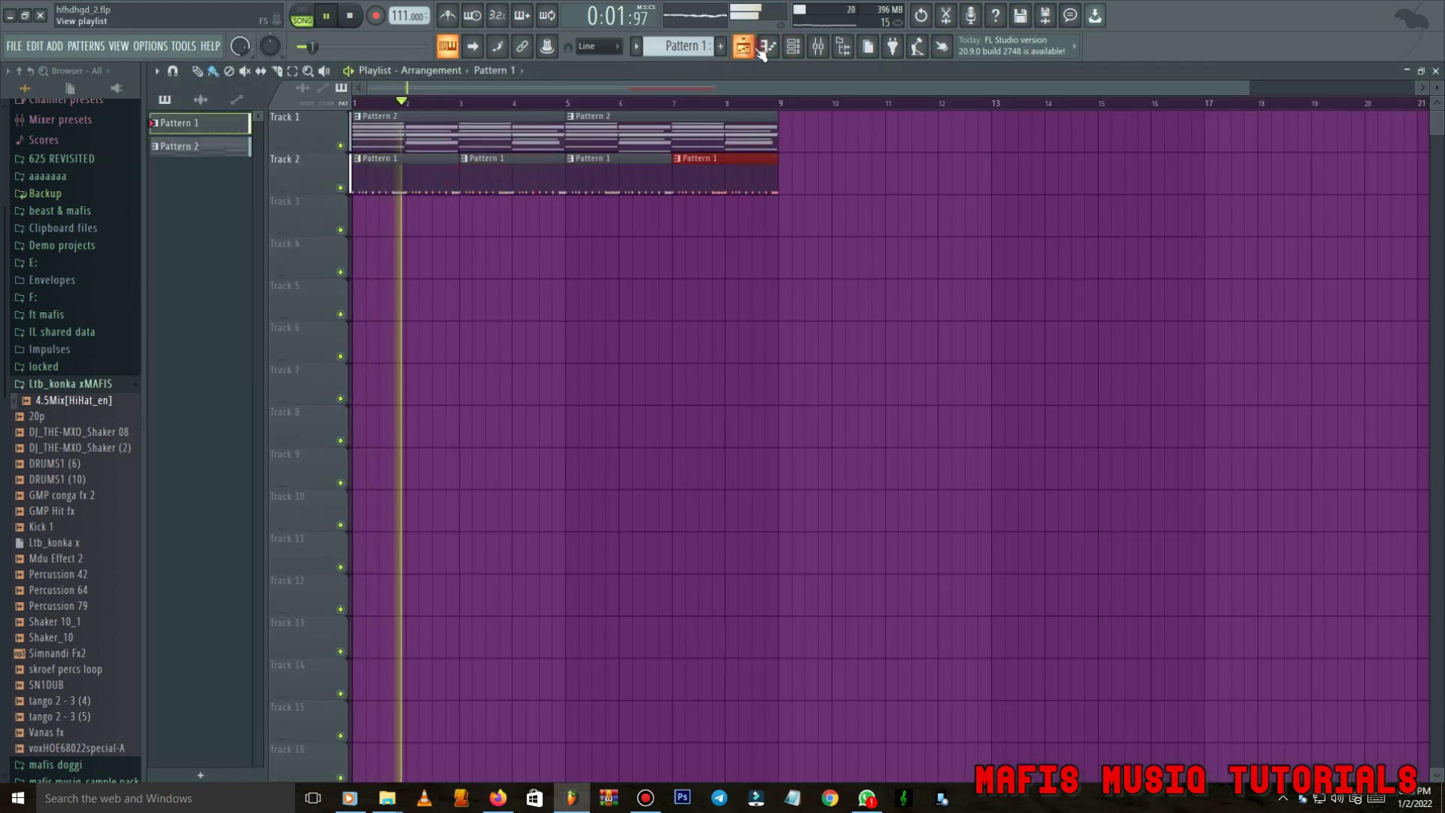
# In Pattern 2, inspect the mafis synth's settings and clone the mafis channel.
pyautogui.click(790, 51)
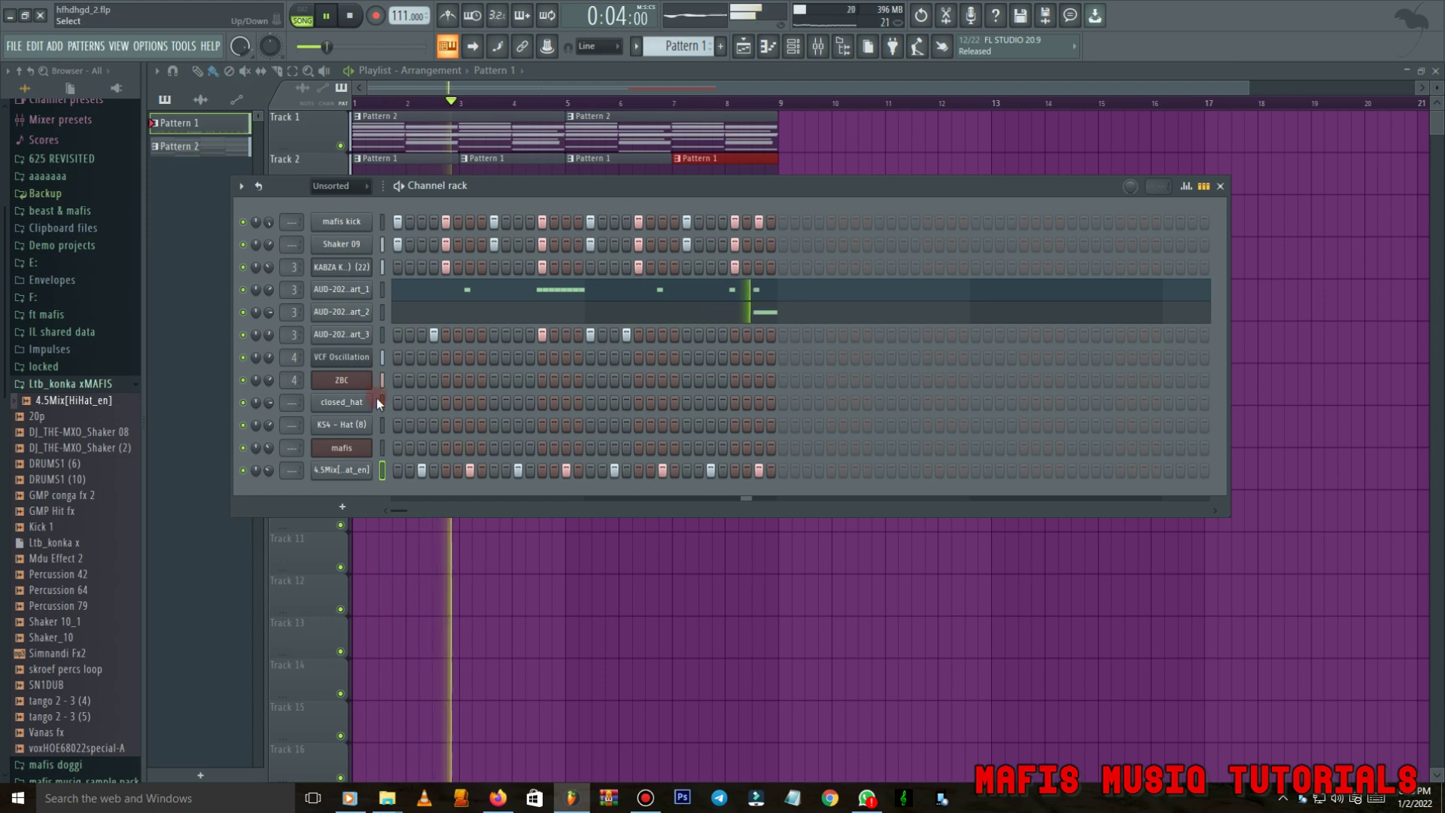
pyautogui.press('+')
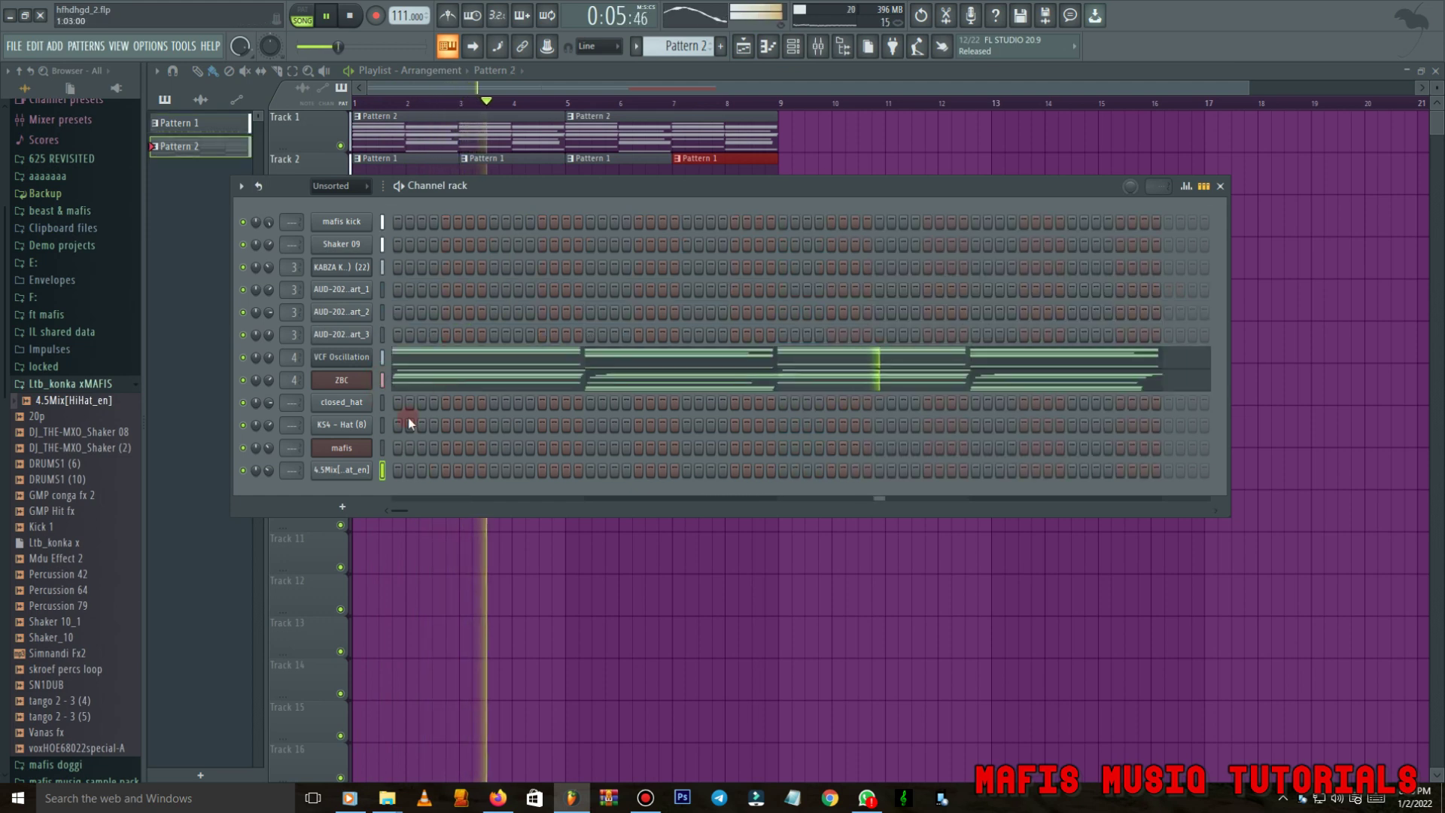
pyautogui.click(353, 450)
pyautogui.click(177, 141)
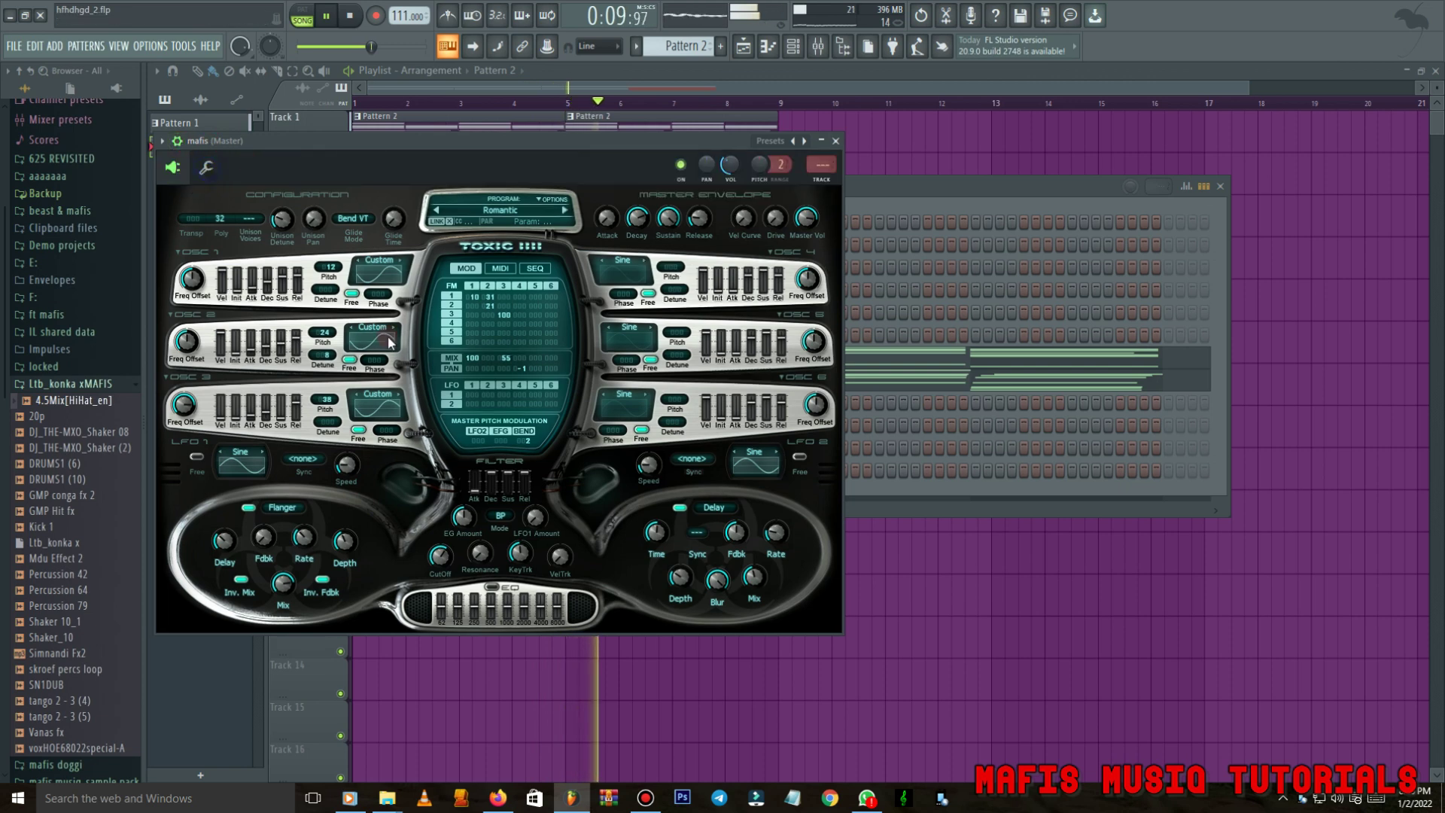
pyautogui.click(206, 167)
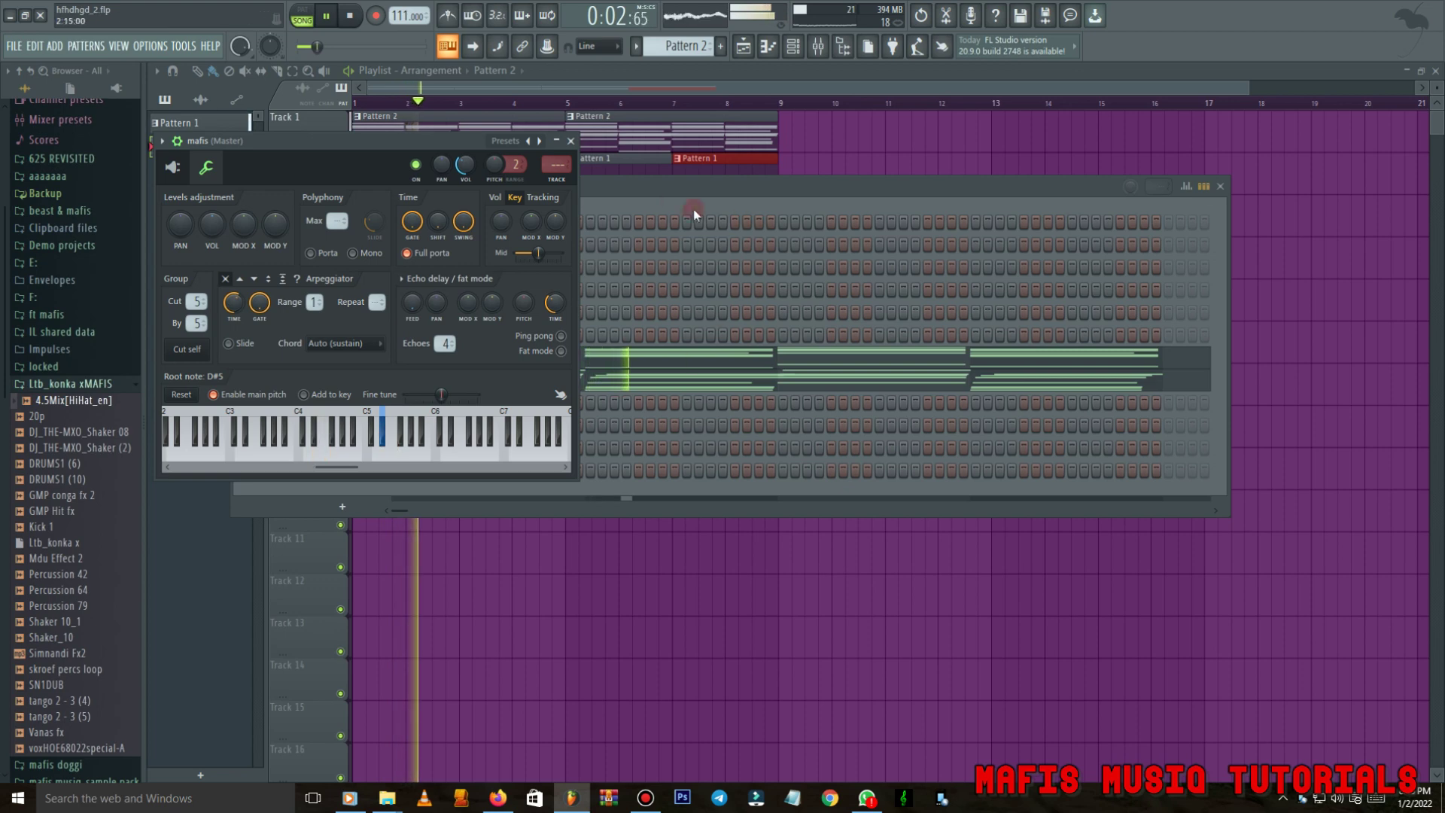
pyautogui.click(417, 332)
pyautogui.click(341, 449)
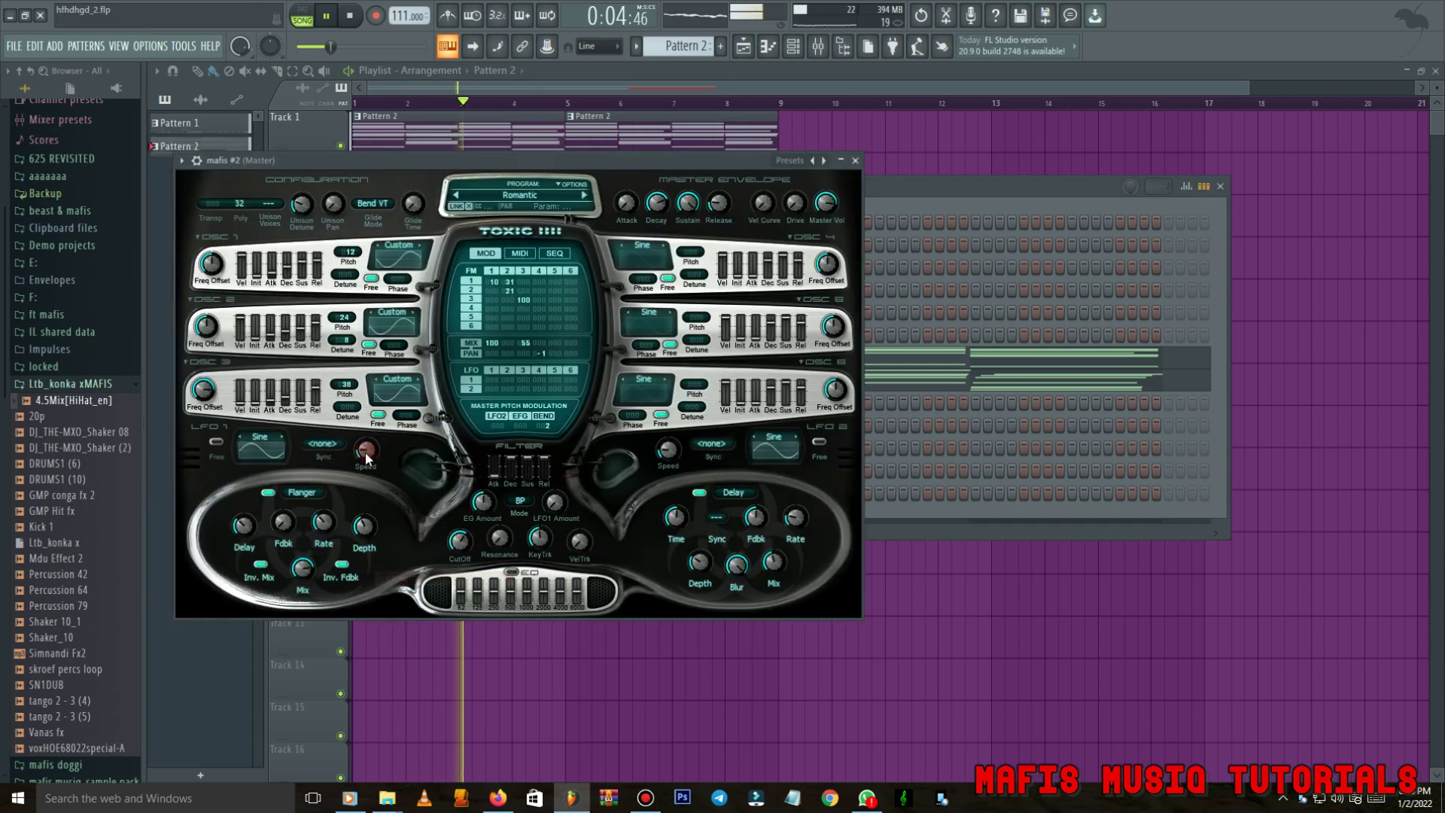
pyautogui.click(901, 177)
# Open the preset library of mafis #2 and audition Basses programs from Archetype ToTc to Crack.
pyautogui.click(355, 472)
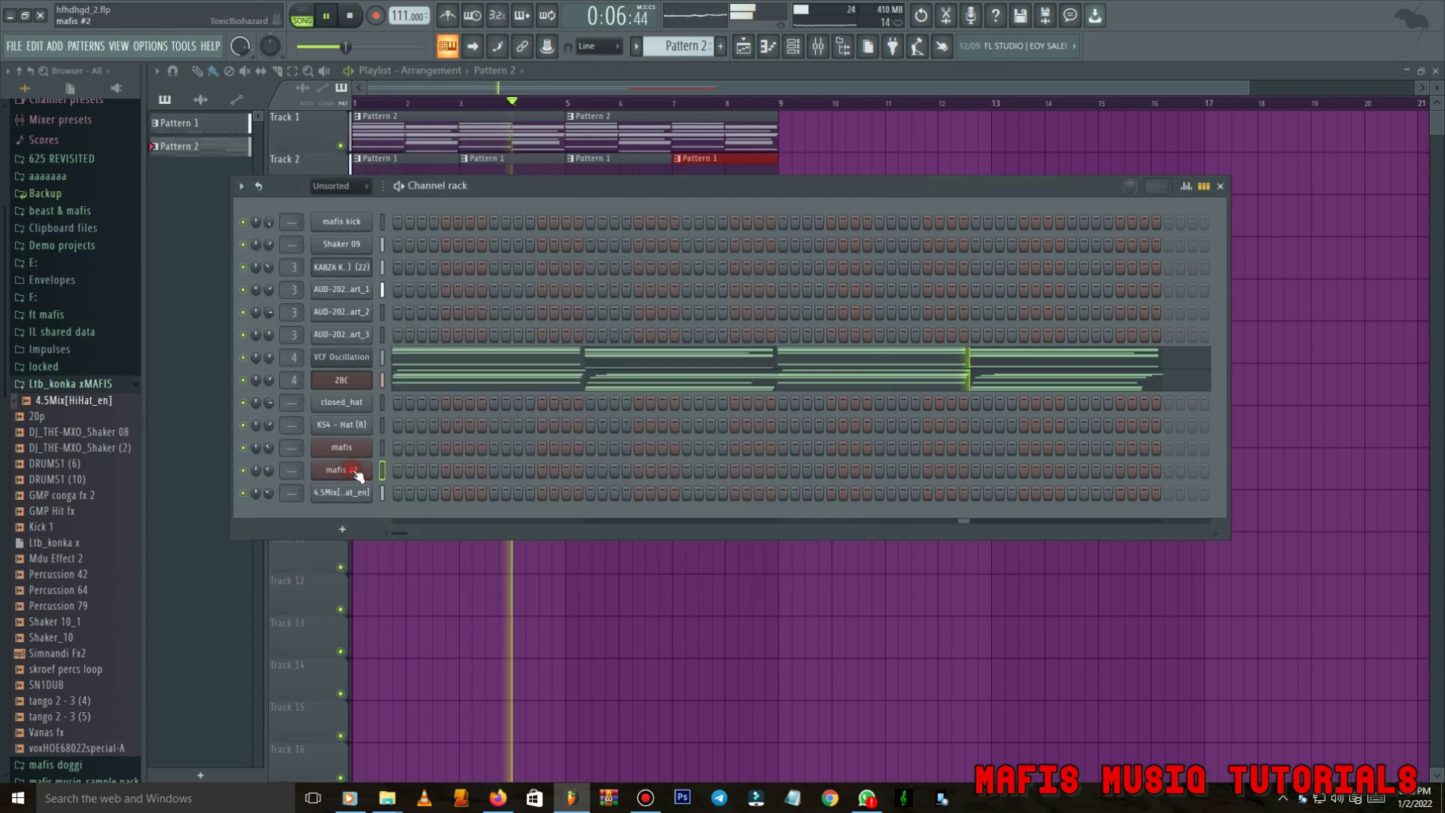
pyautogui.click(356, 472)
pyautogui.click(570, 198)
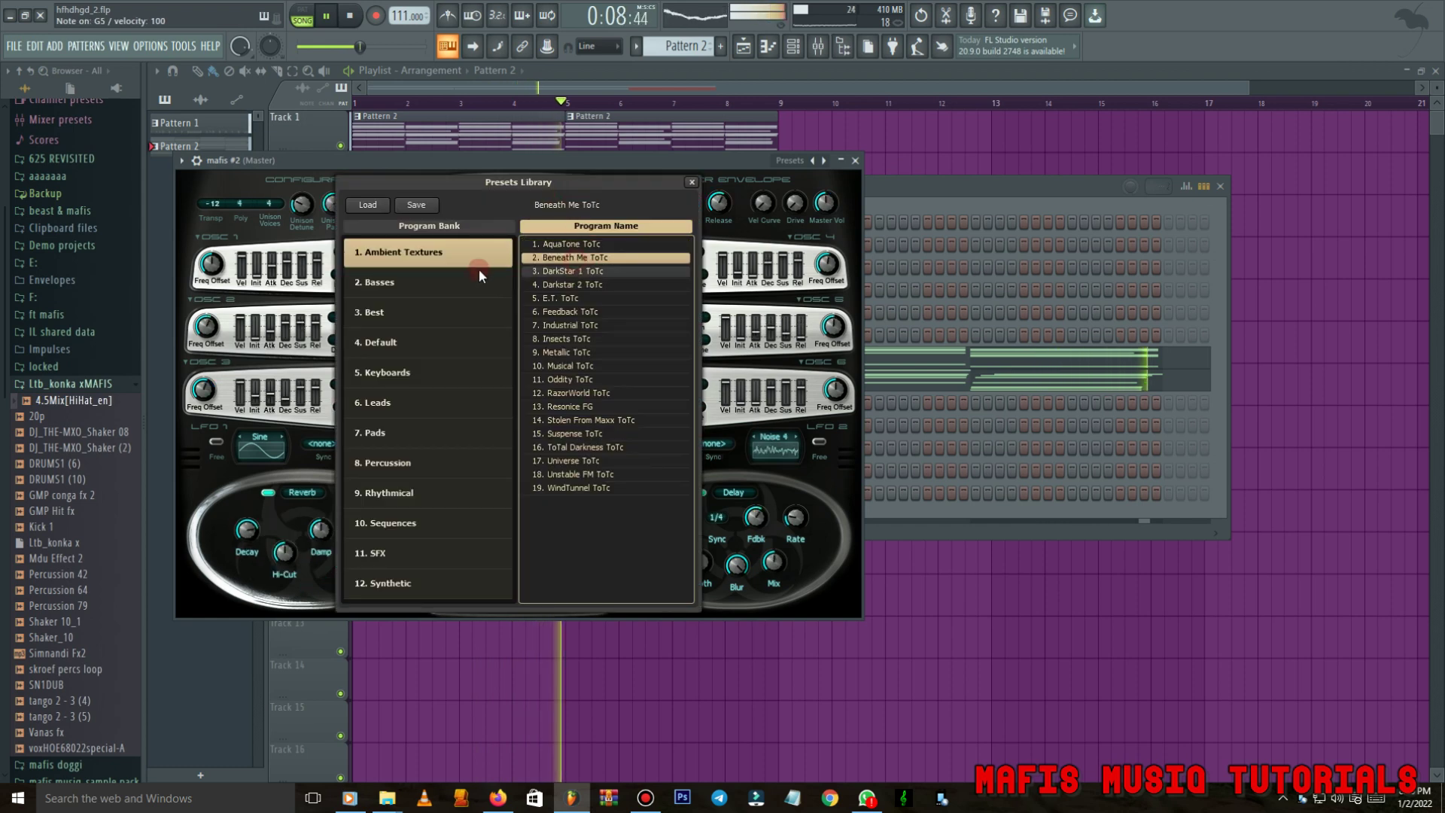
pyautogui.click(432, 288)
pyautogui.click(543, 313)
pyautogui.click(575, 340)
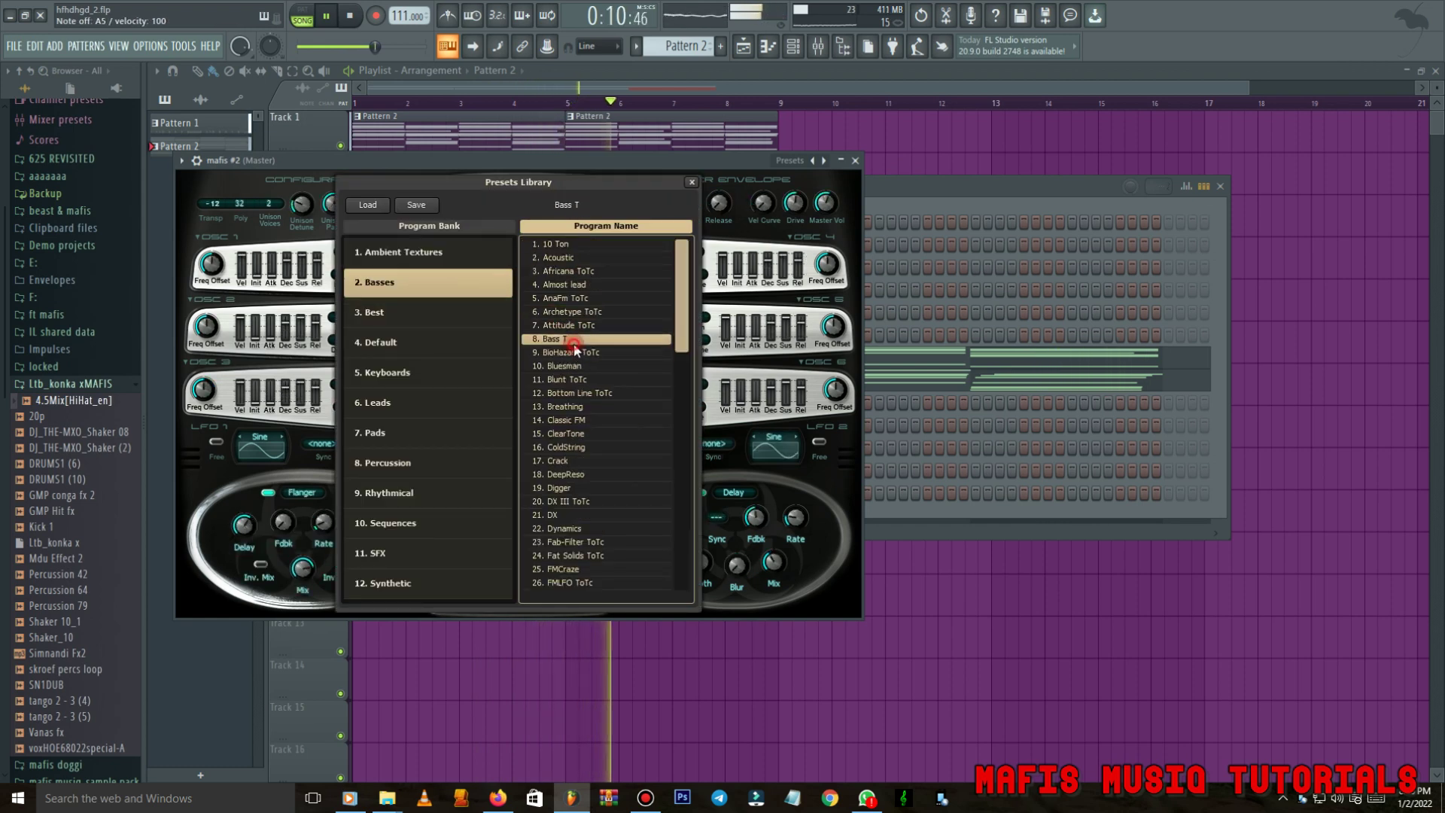
pyautogui.click(577, 368)
pyautogui.scroll(-2, 612, 386)
pyautogui.click(581, 382)
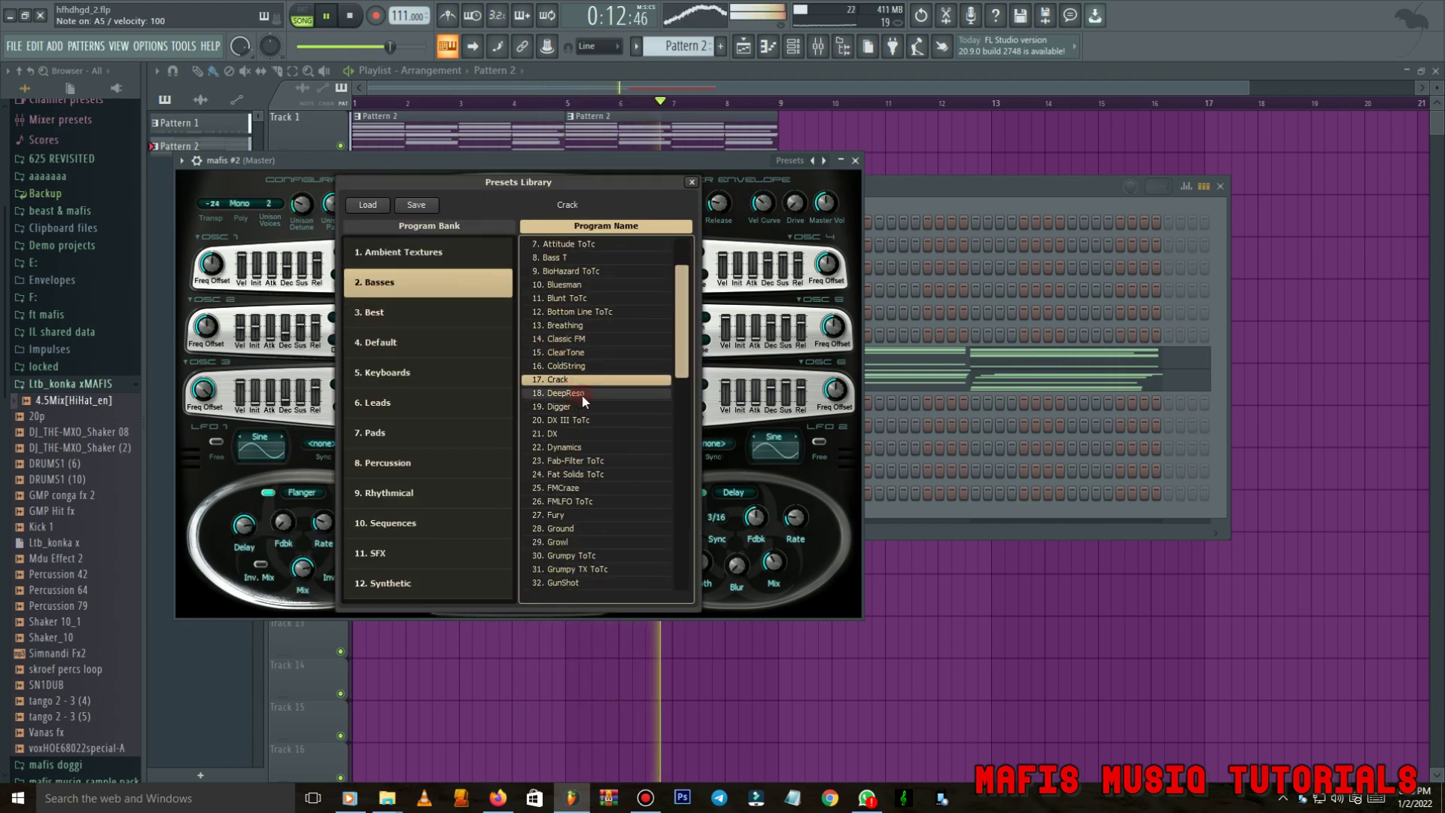
# Audition further Basses programs from DeepReso onward and choose Fat Solids ToTc for mafis #2.
pyautogui.click(572, 394)
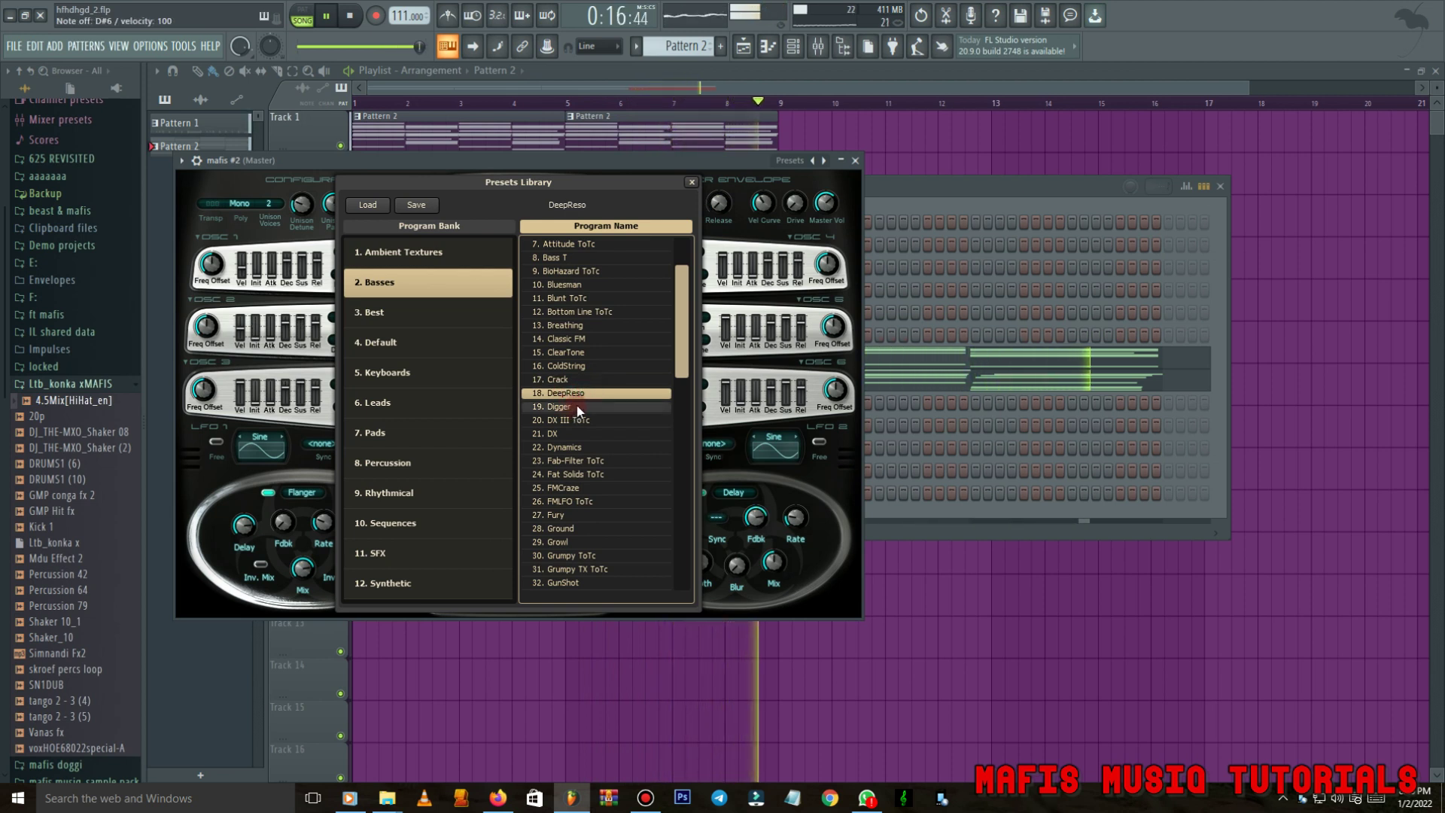
pyautogui.click(584, 423)
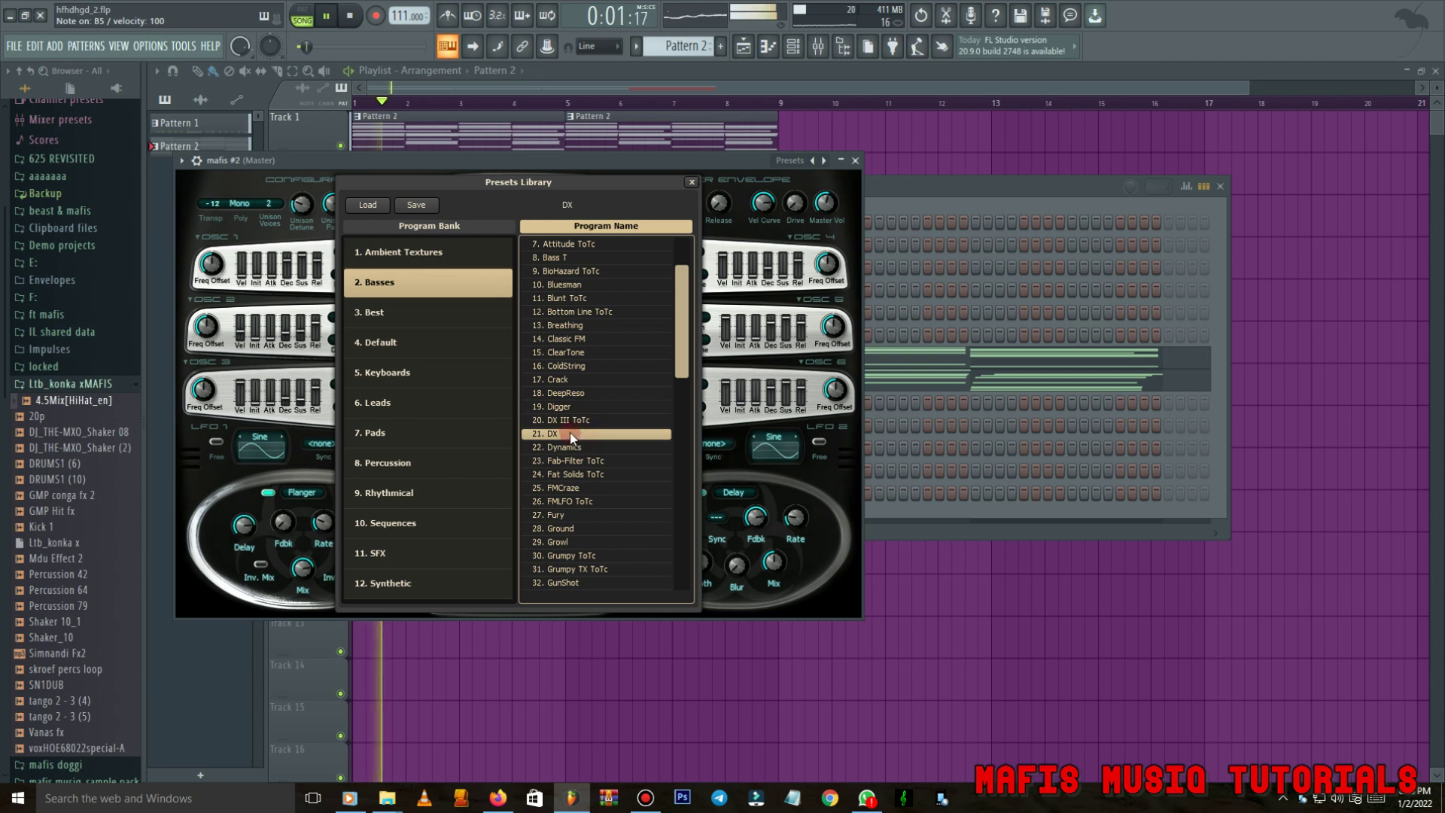
pyautogui.click(565, 422)
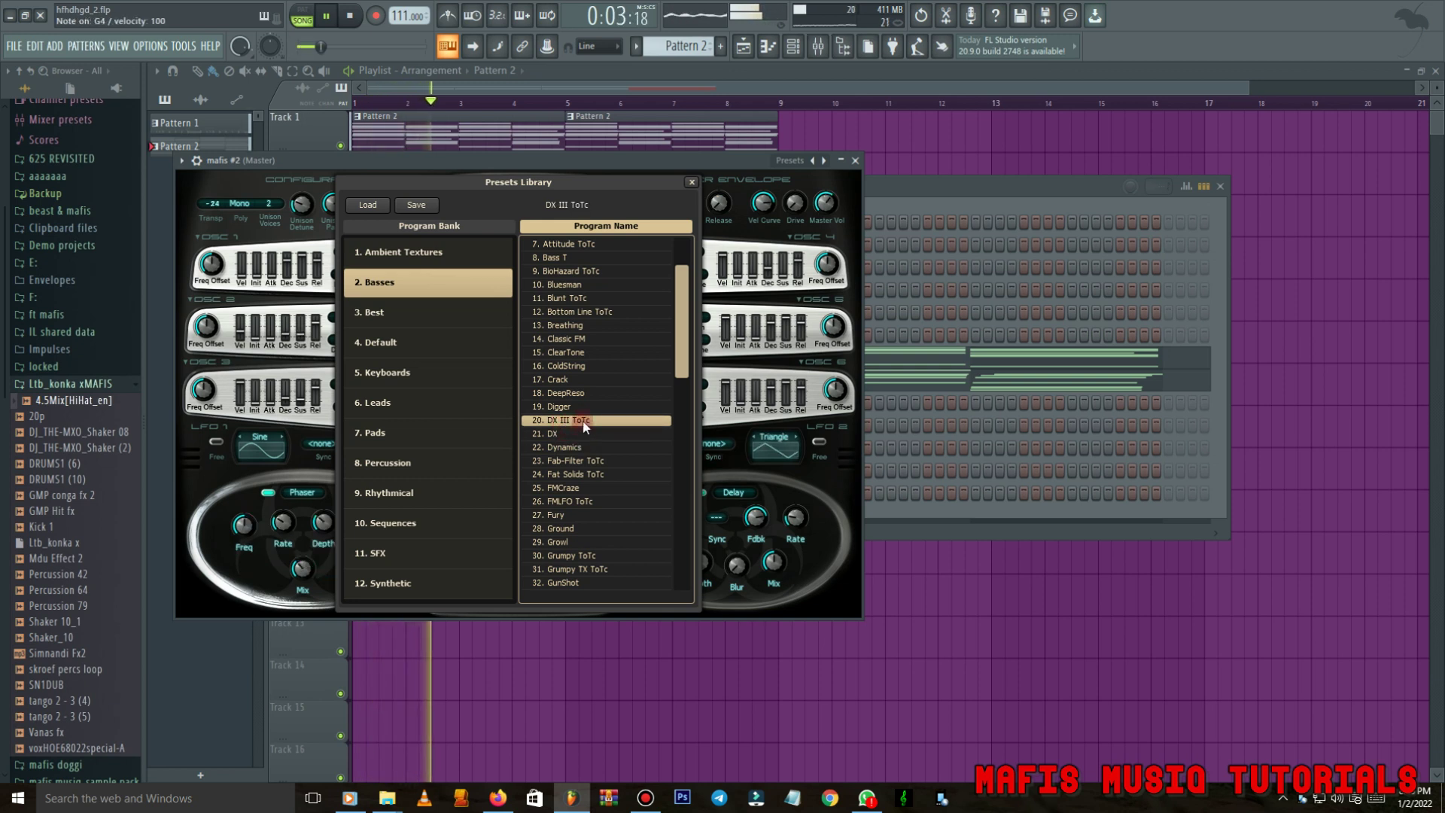
pyautogui.click(577, 435)
pyautogui.click(571, 448)
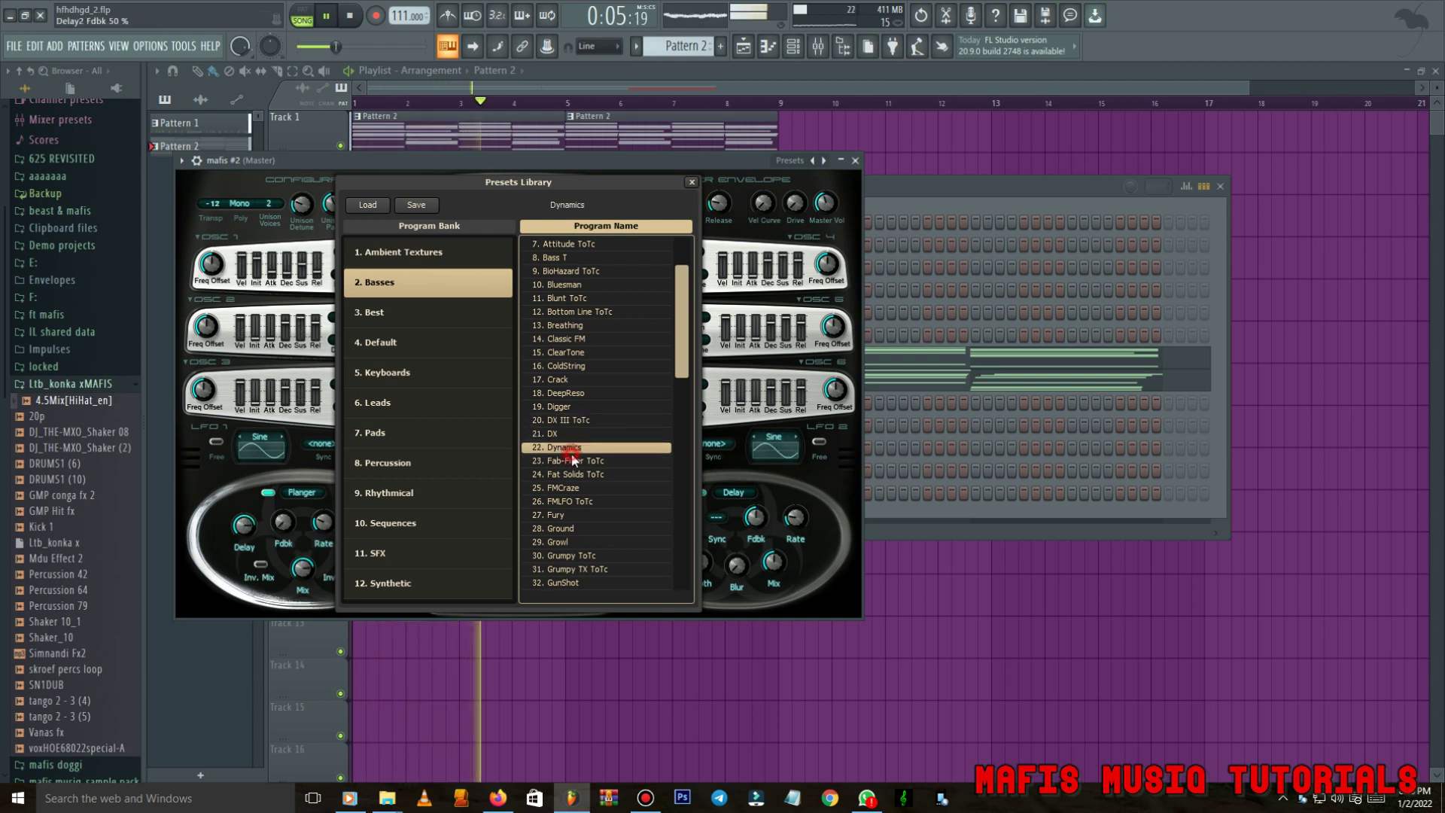
pyautogui.click(580, 461)
pyautogui.click(588, 474)
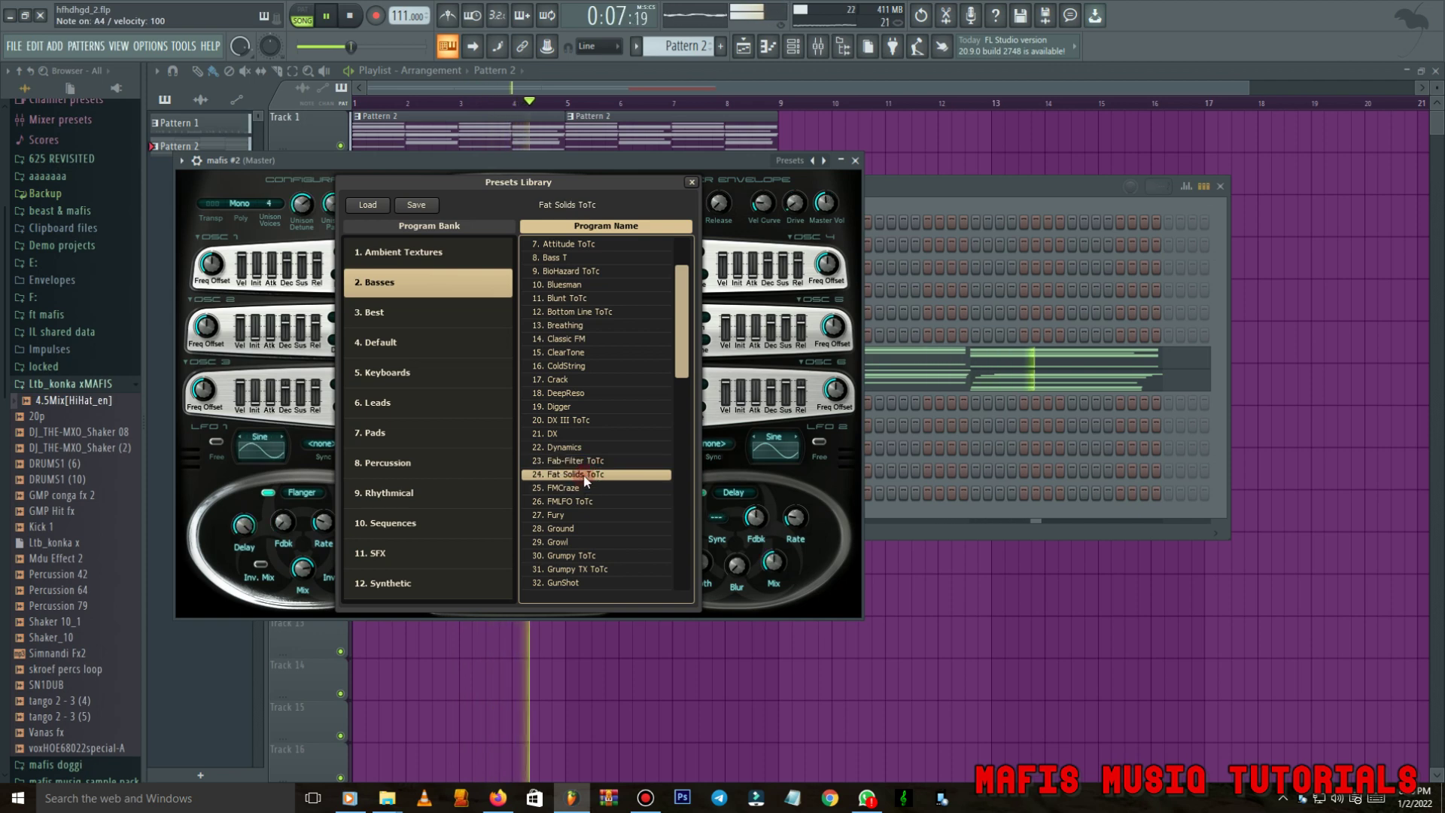
# Open the piano roll of the mafis channel in Pattern 2 and draw long overlapping E4 and F4 notes at the start.
pyautogui.click(885, 197)
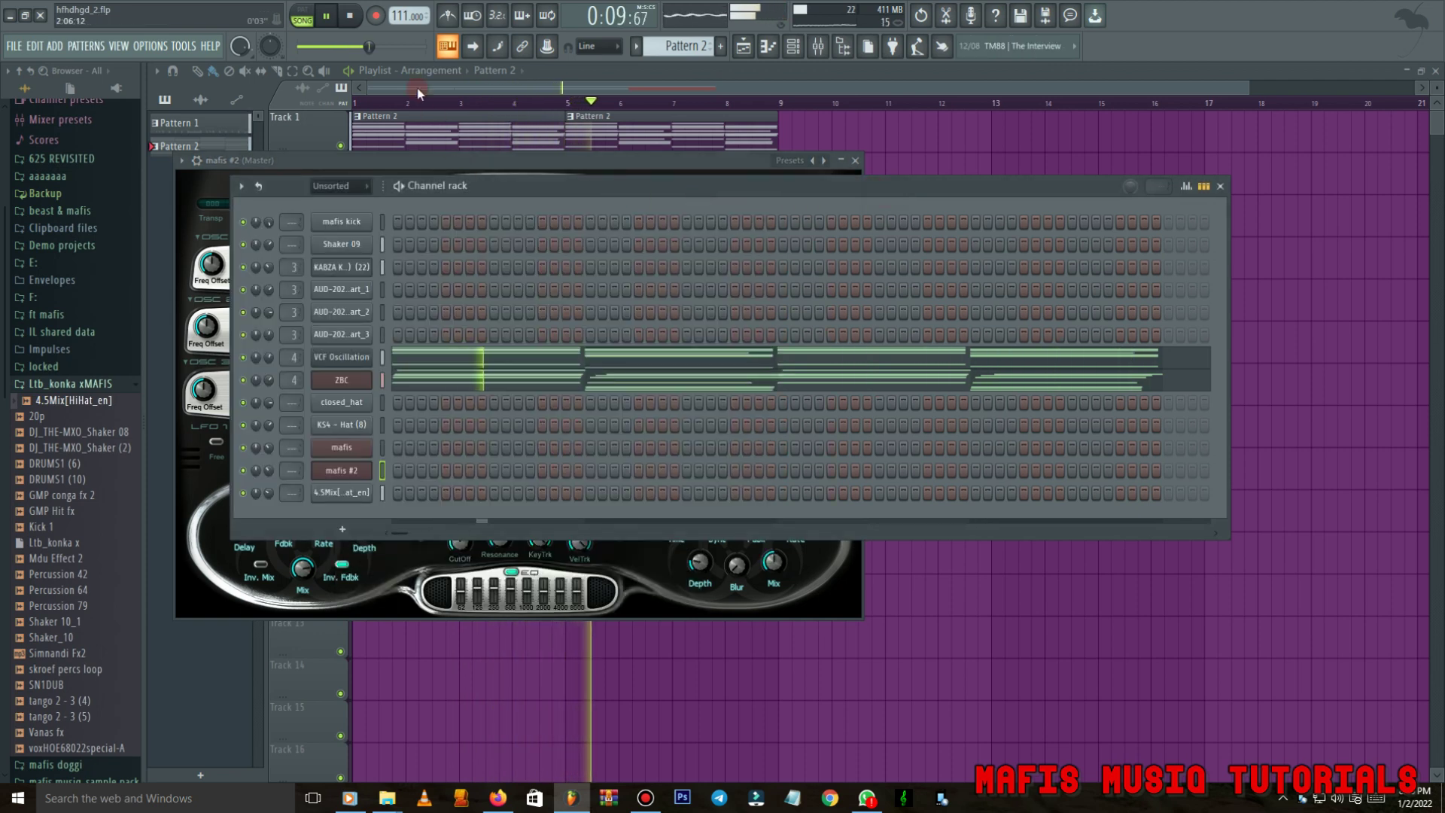
pyautogui.rightClick(361, 456)
pyautogui.click(393, 448)
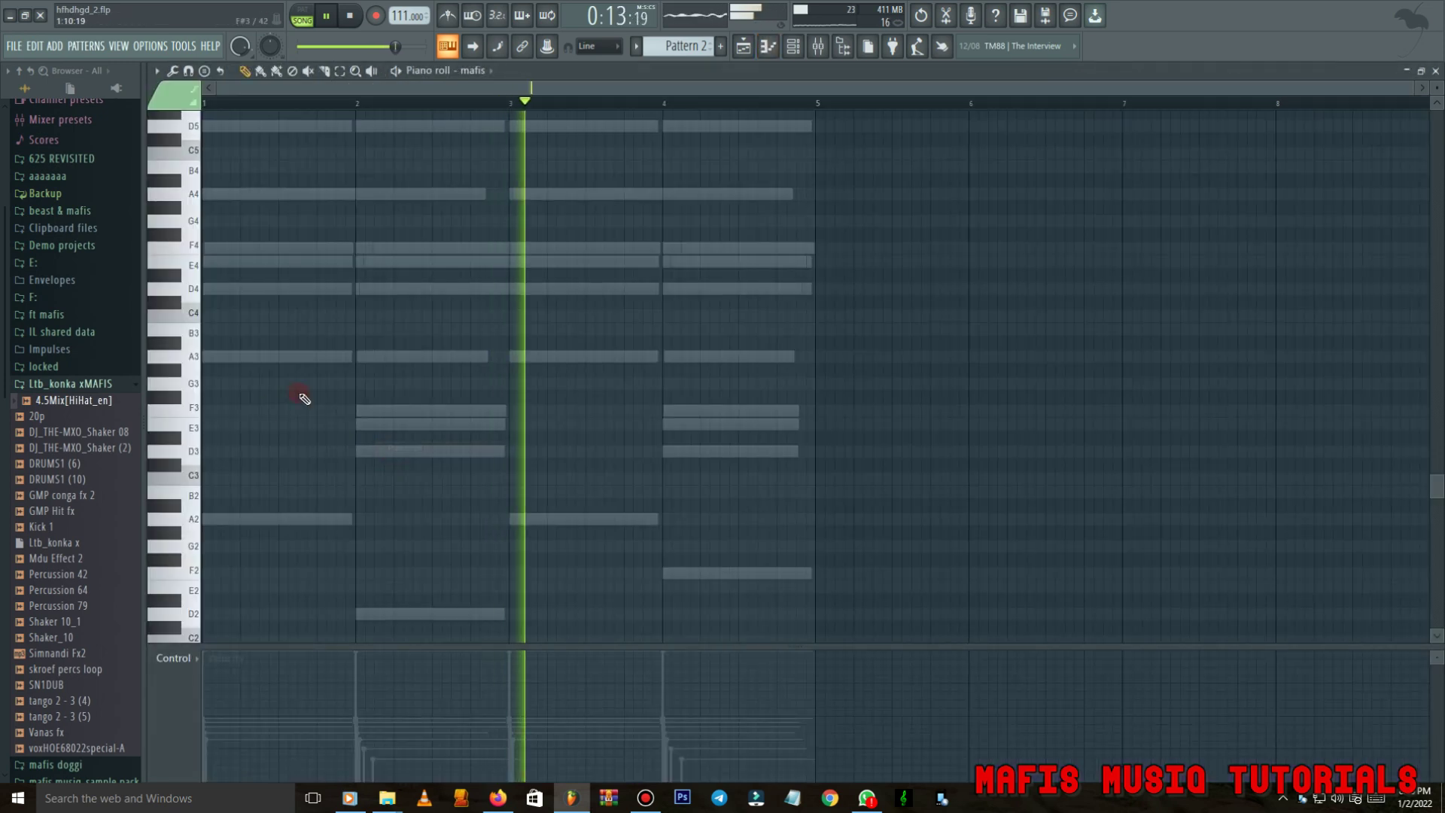
pyautogui.press('space')
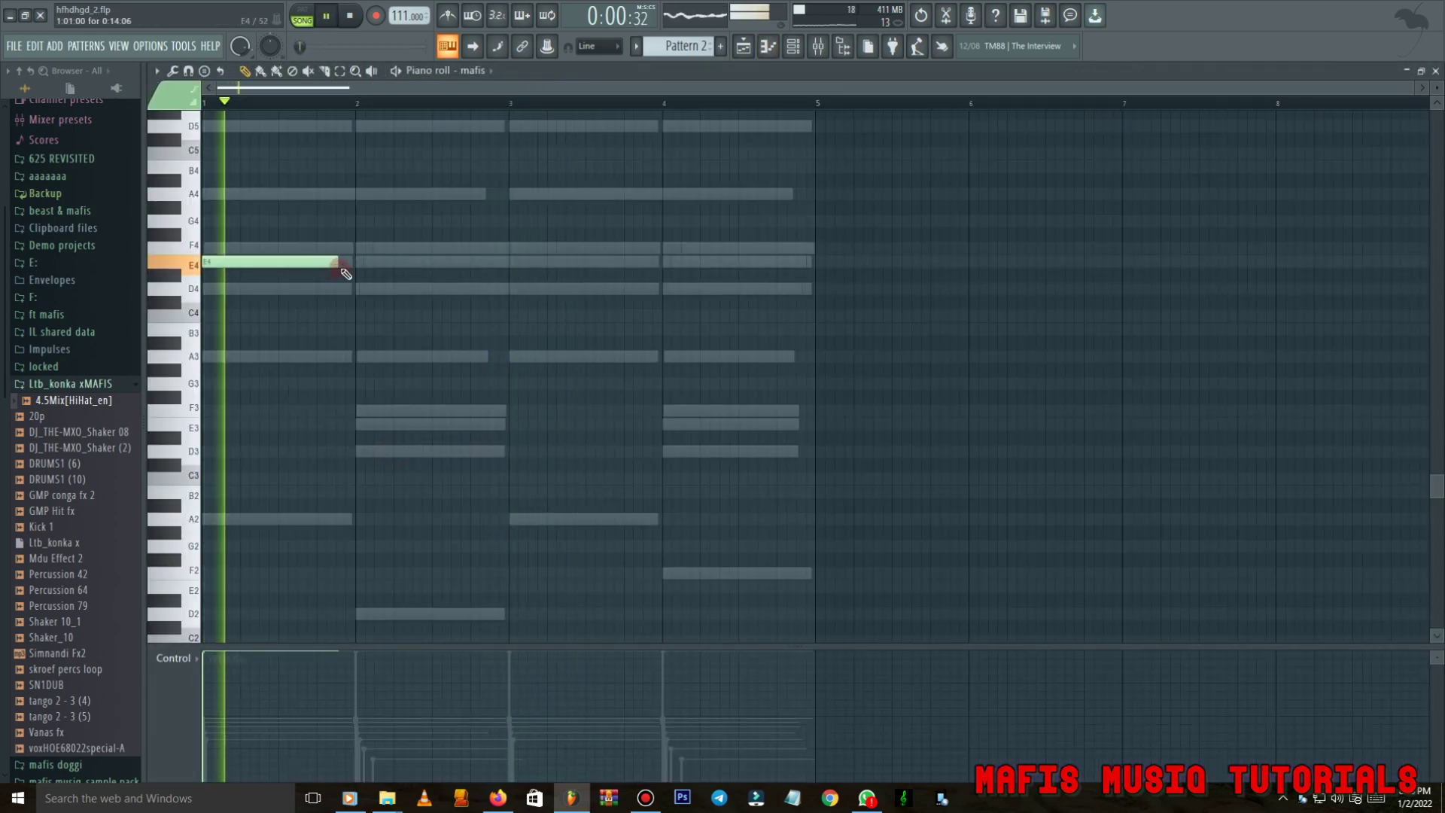
pyautogui.moveTo(340, 264); pyautogui.dragTo(280, 266)
pyautogui.rightClick(284, 267)
pyautogui.click(213, 249)
pyautogui.press('space')
# Select the E4 and F4 notes, shorten both to brief hits and separate F4 onto step 2.
pyautogui.scroll(5, 223, 256)
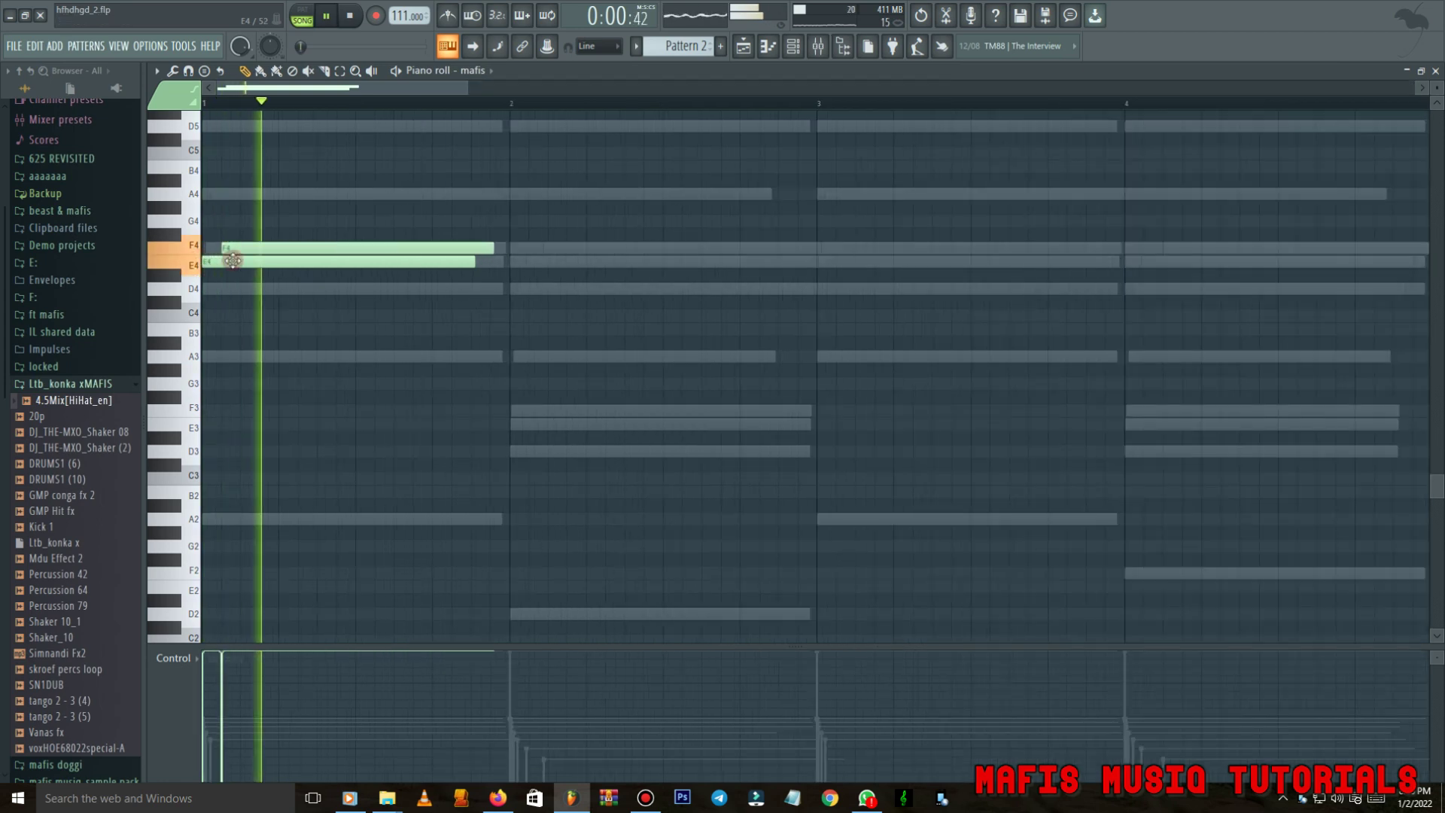
pyautogui.keyDown('ctrl'); pyautogui.moveTo(316, 200); pyautogui.dragTo(345, 284); pyautogui.keyUp('ctrl')
pyautogui.scroll(-4, 565, 284)
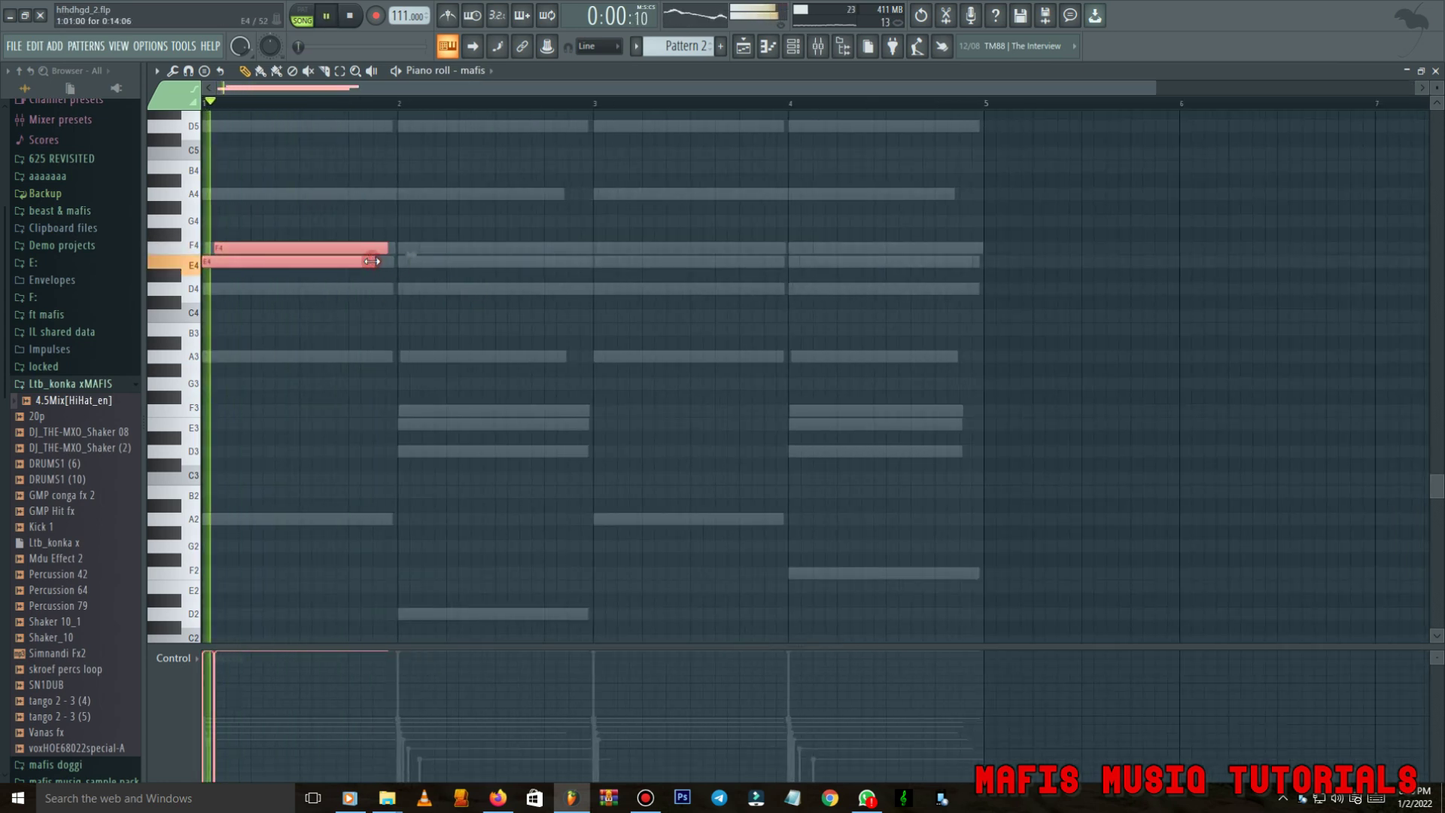
pyautogui.scroll(4, 207, 259)
pyautogui.press('space')
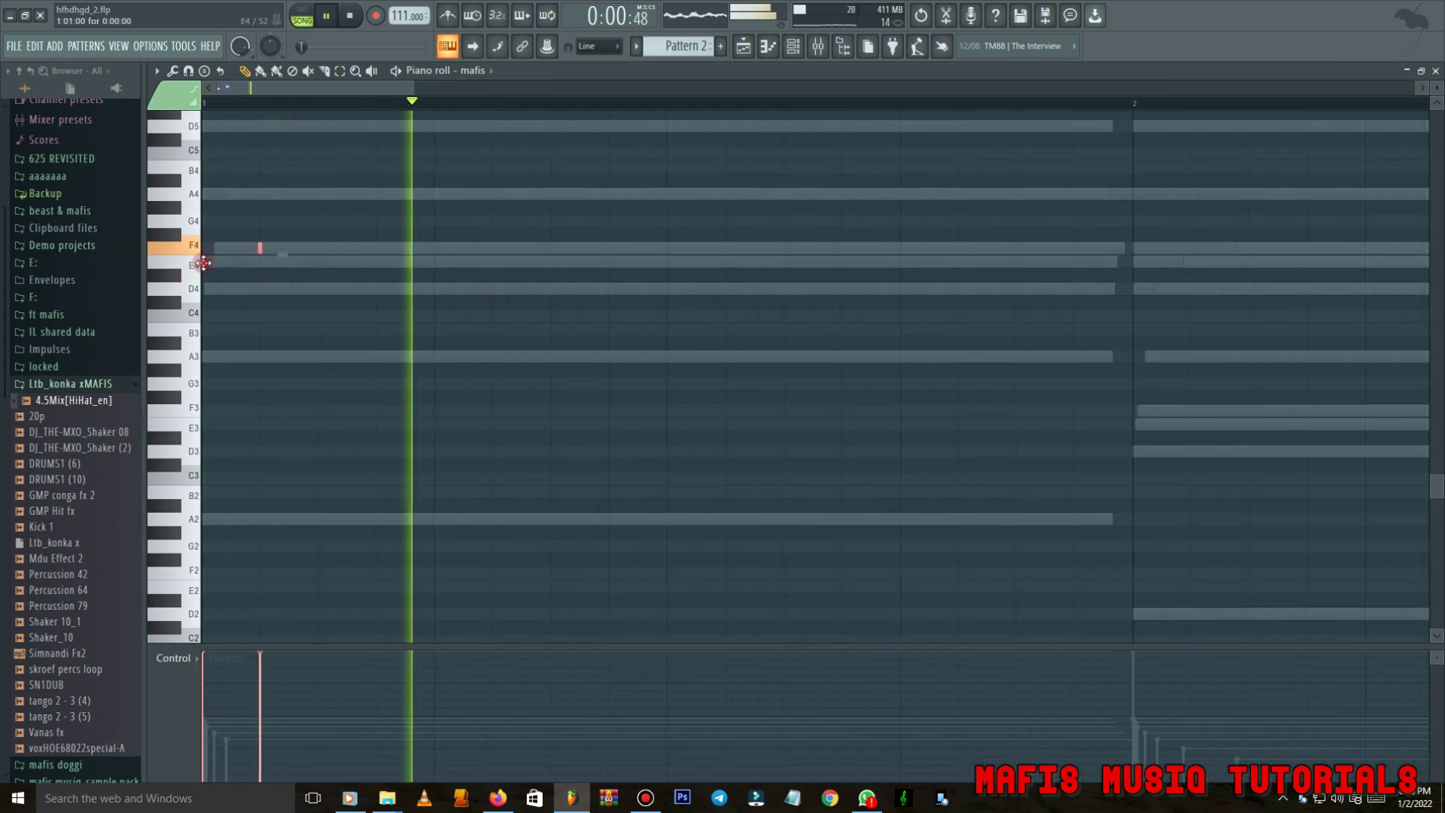
pyautogui.moveTo(210, 262); pyautogui.dragTo(225, 262)
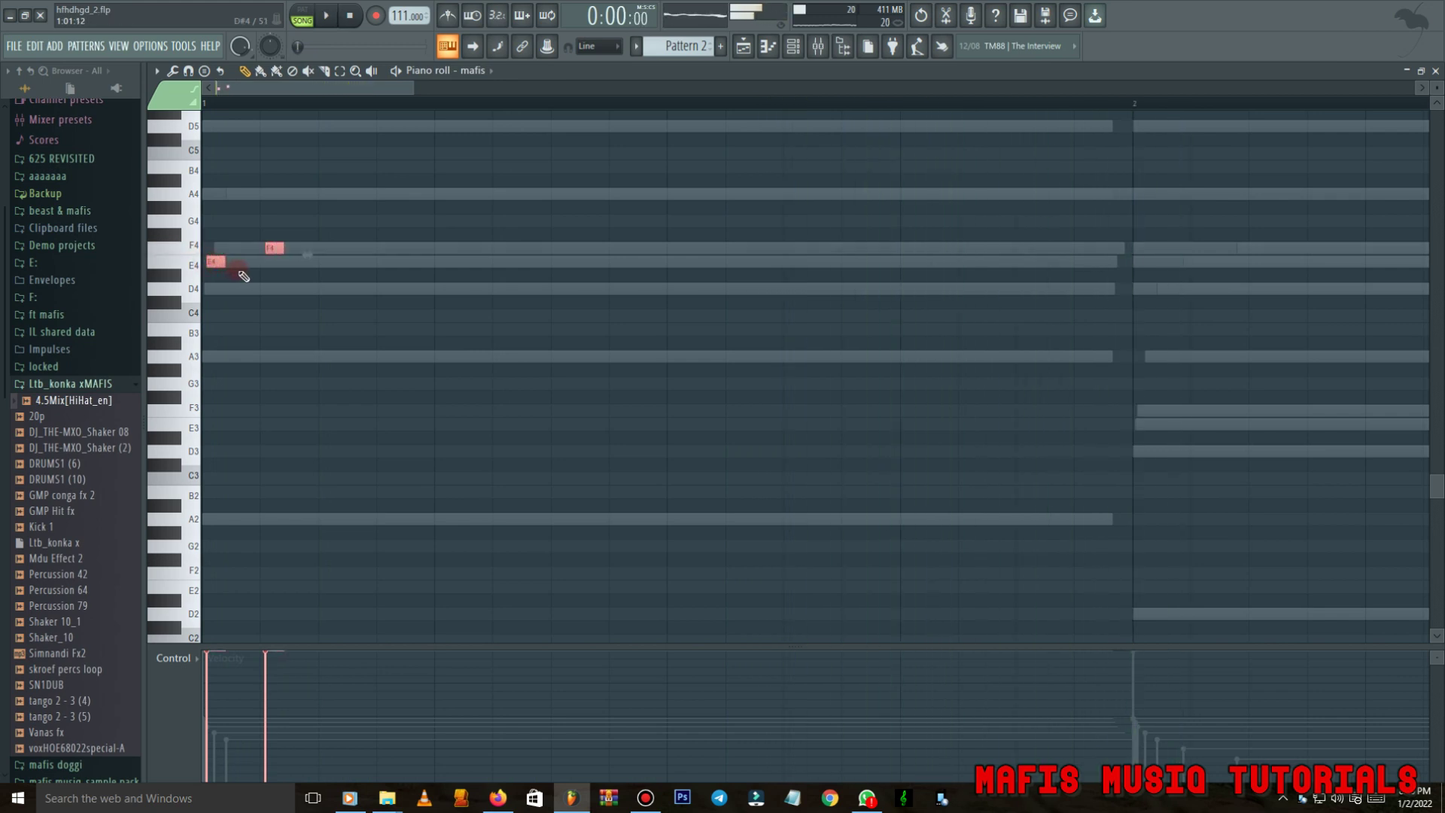
# Align the E4 note to step 1 and the F4 note to step 2, each 0:00:17 long.
pyautogui.press('space')
pyautogui.hotkey('ctrl', 'd')
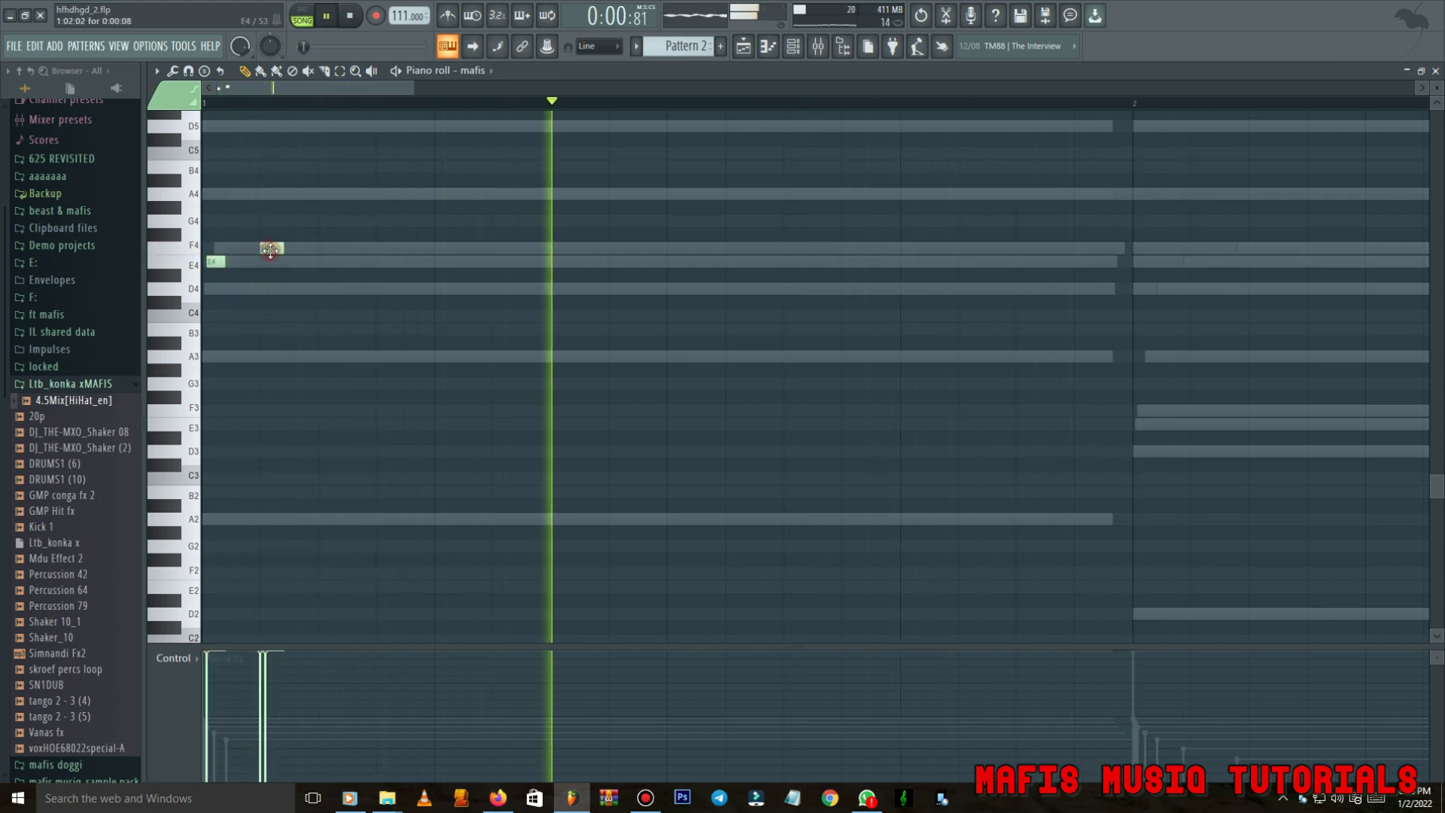
pyautogui.press('space')
pyautogui.press('space')
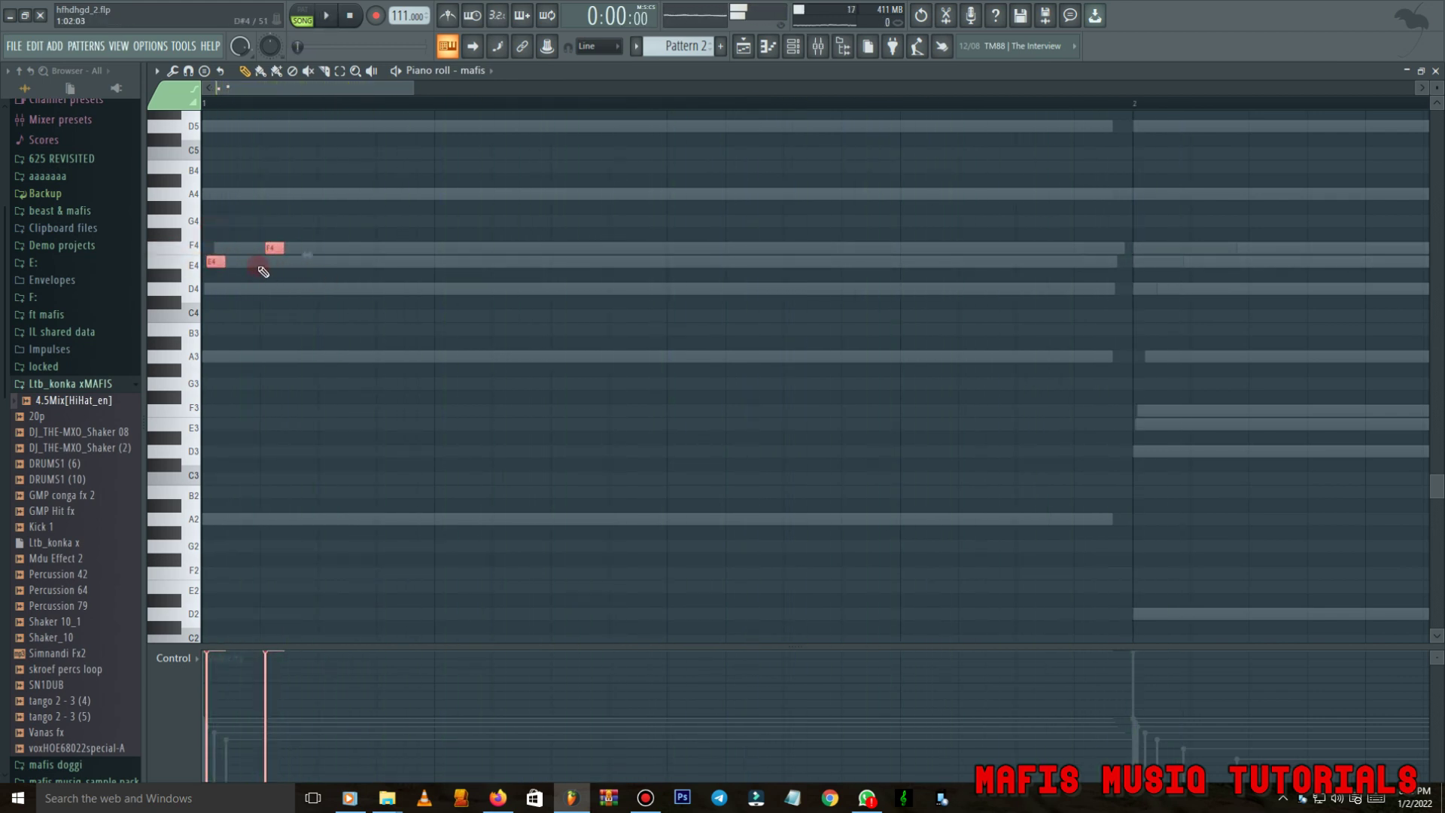
pyautogui.scroll(-2, 282, 276)
pyautogui.press('space')
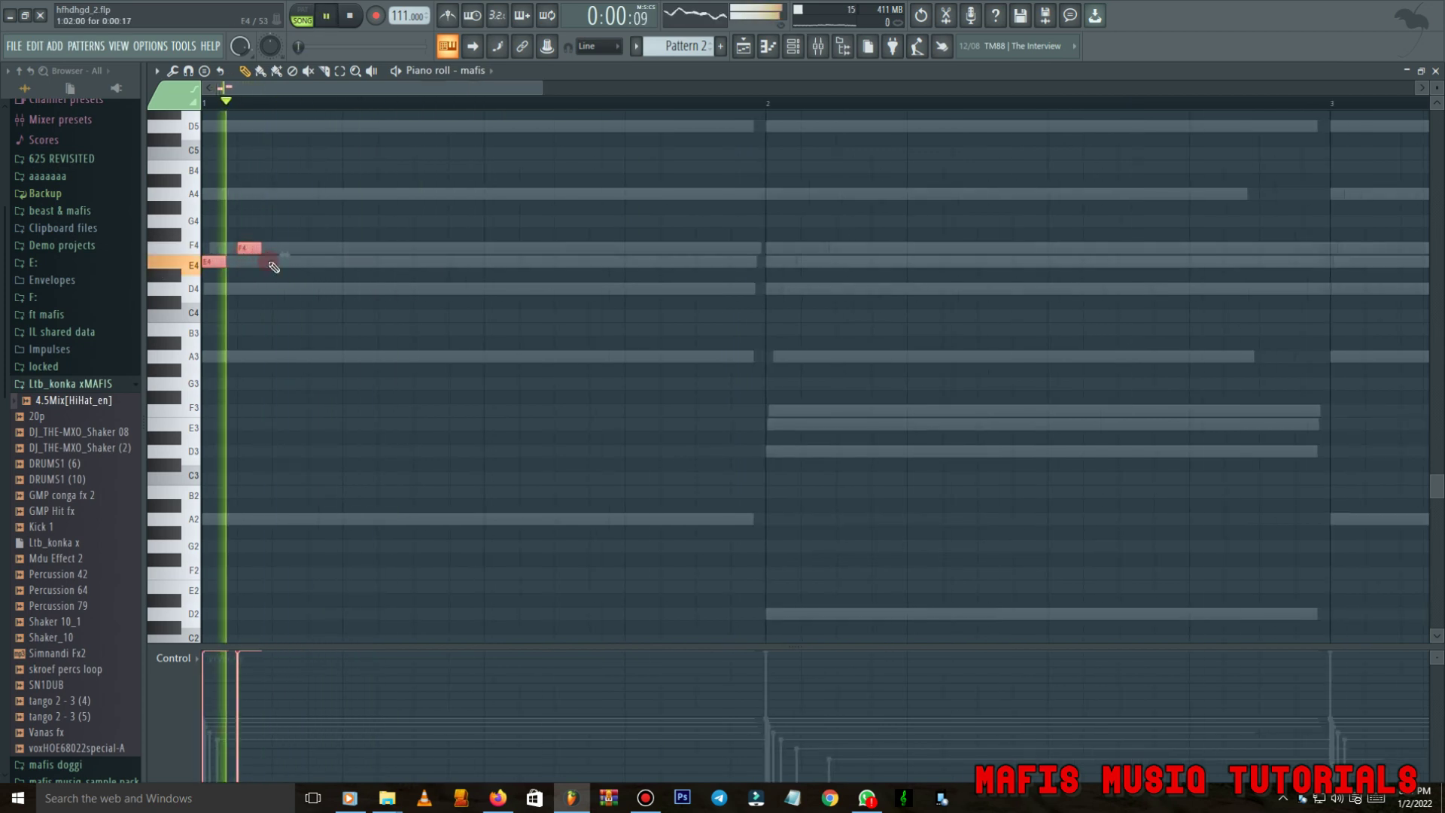
# Add a third note 0:00:17 long and place it on A3 at step 5 of bar 1.
pyautogui.press('space')
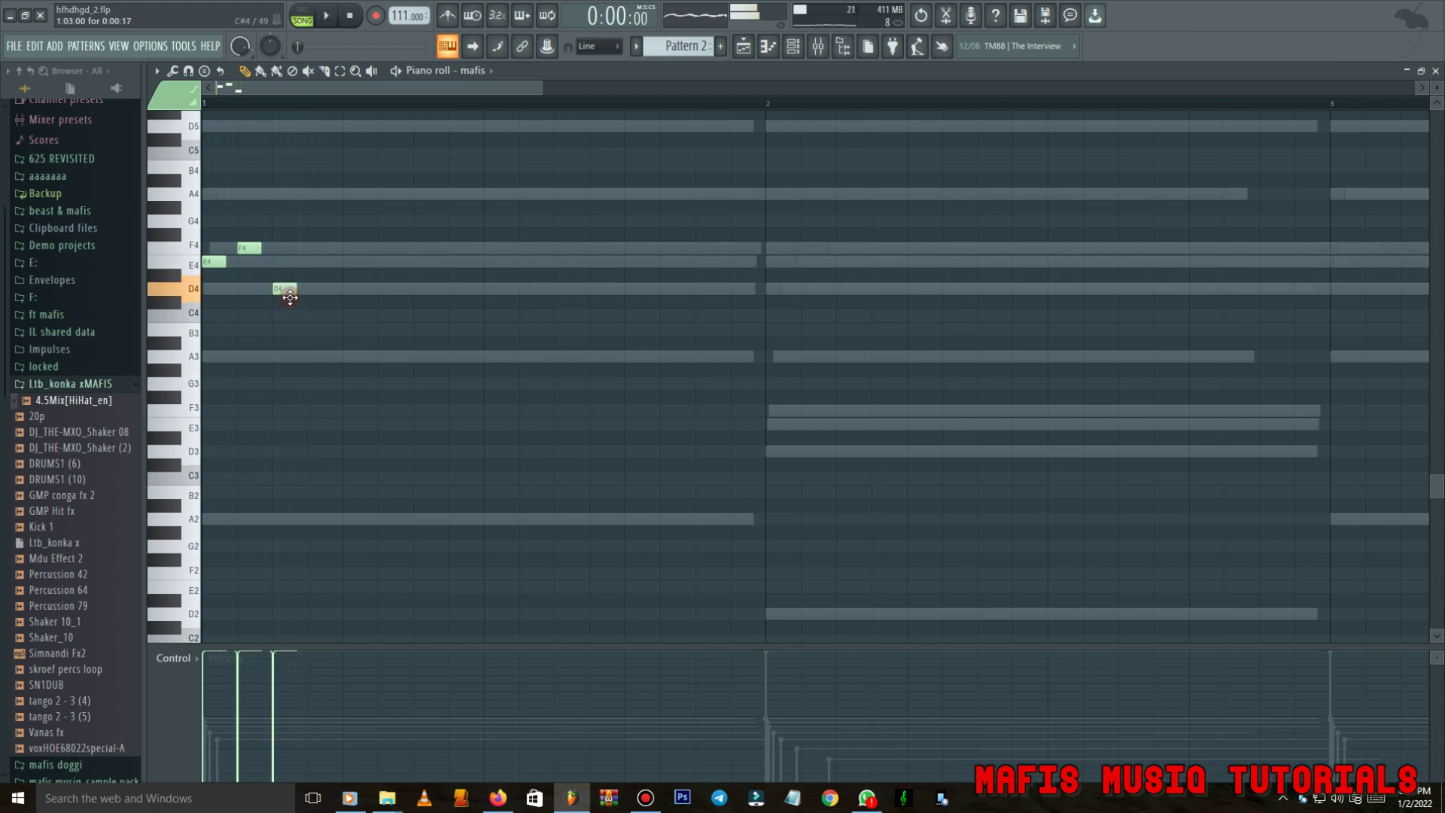
pyautogui.scroll(-2, 357, 302)
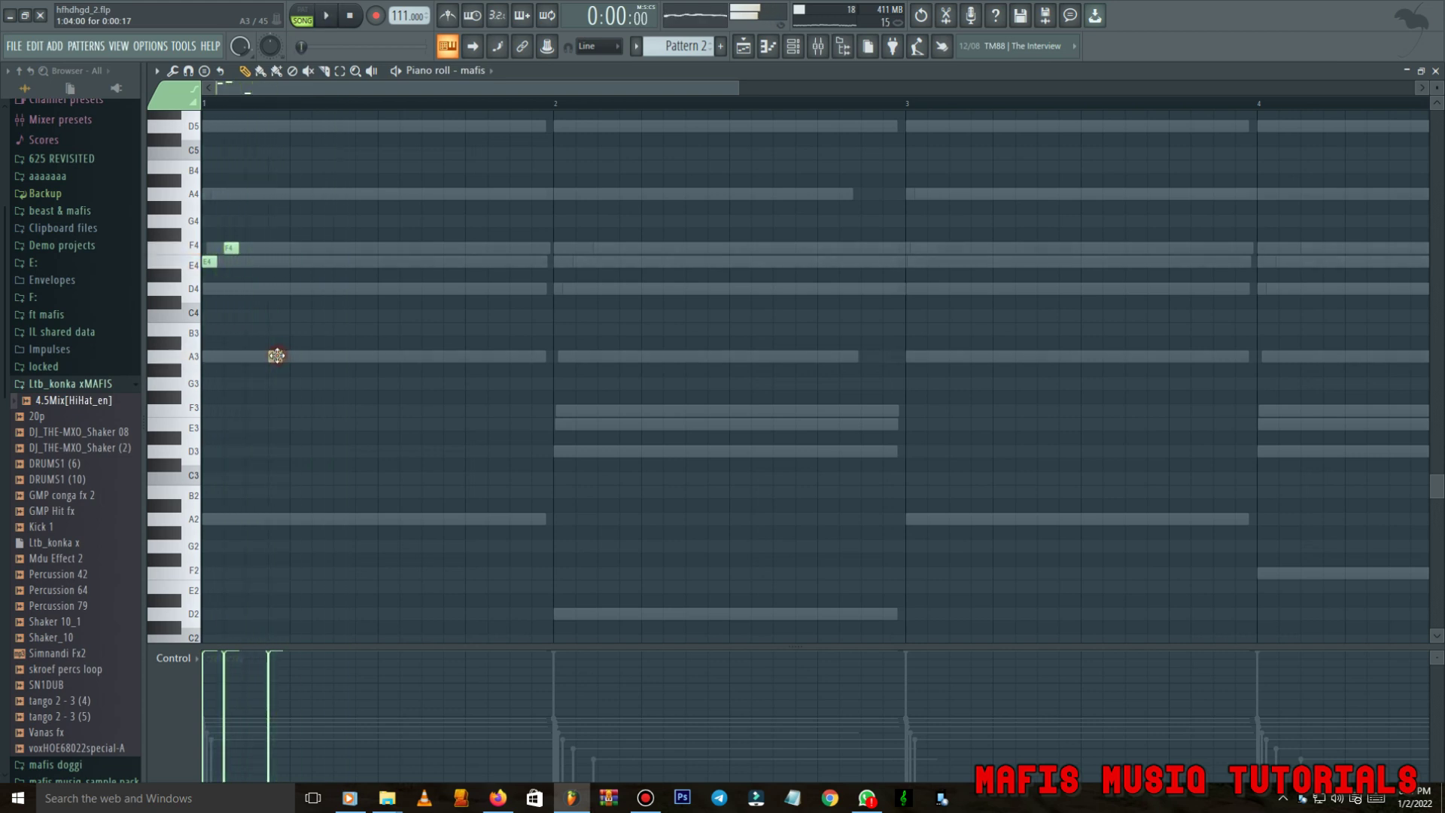
pyautogui.scroll(-3, 295, 357)
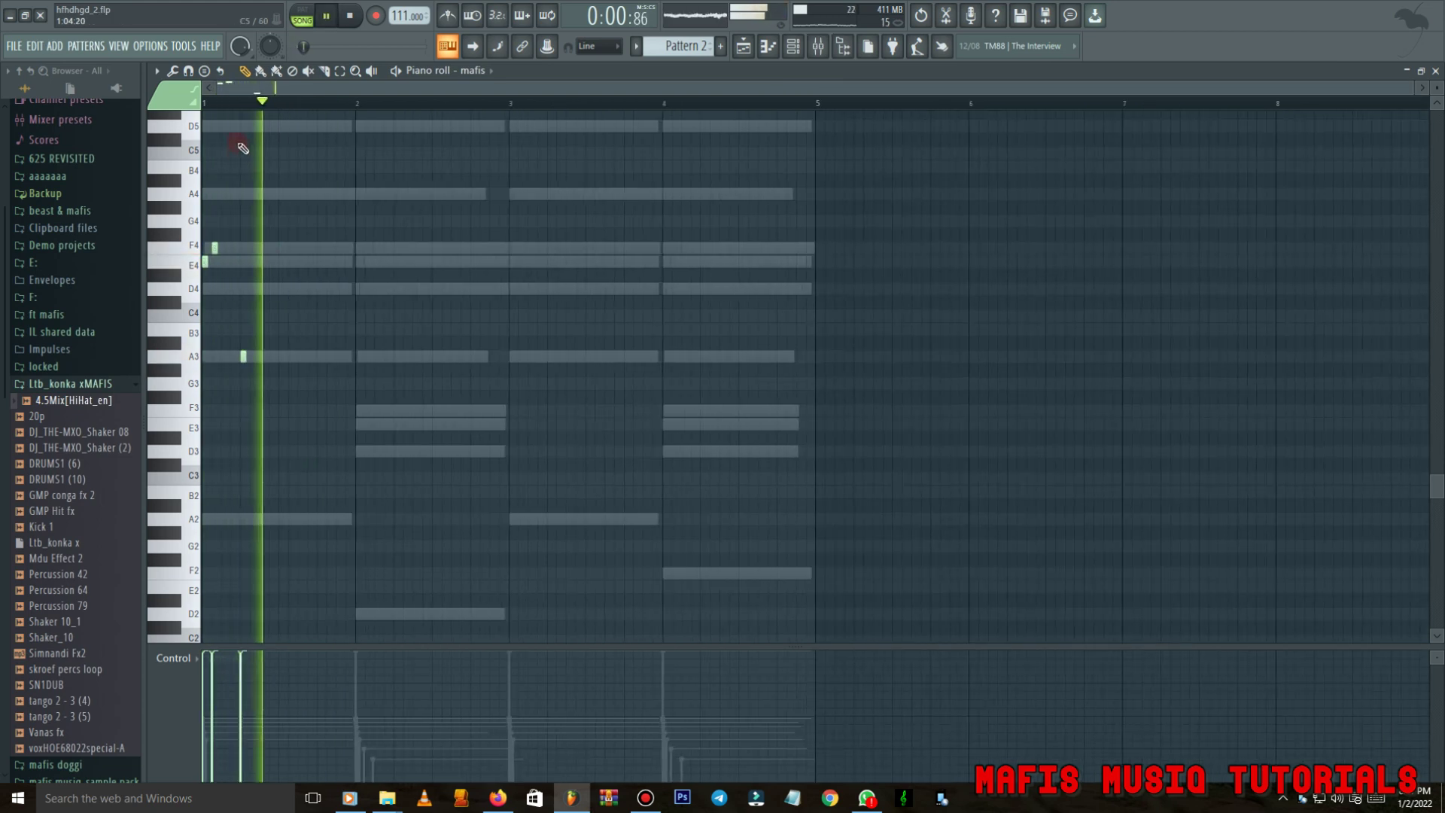
# Duplicate the E4 and F4 pair to steps 9 and 10, and delete the copy on steps 5 and 6.
pyautogui.hotkey('ctrl', 'b')
pyautogui.hotkey('ctrl', 'b')
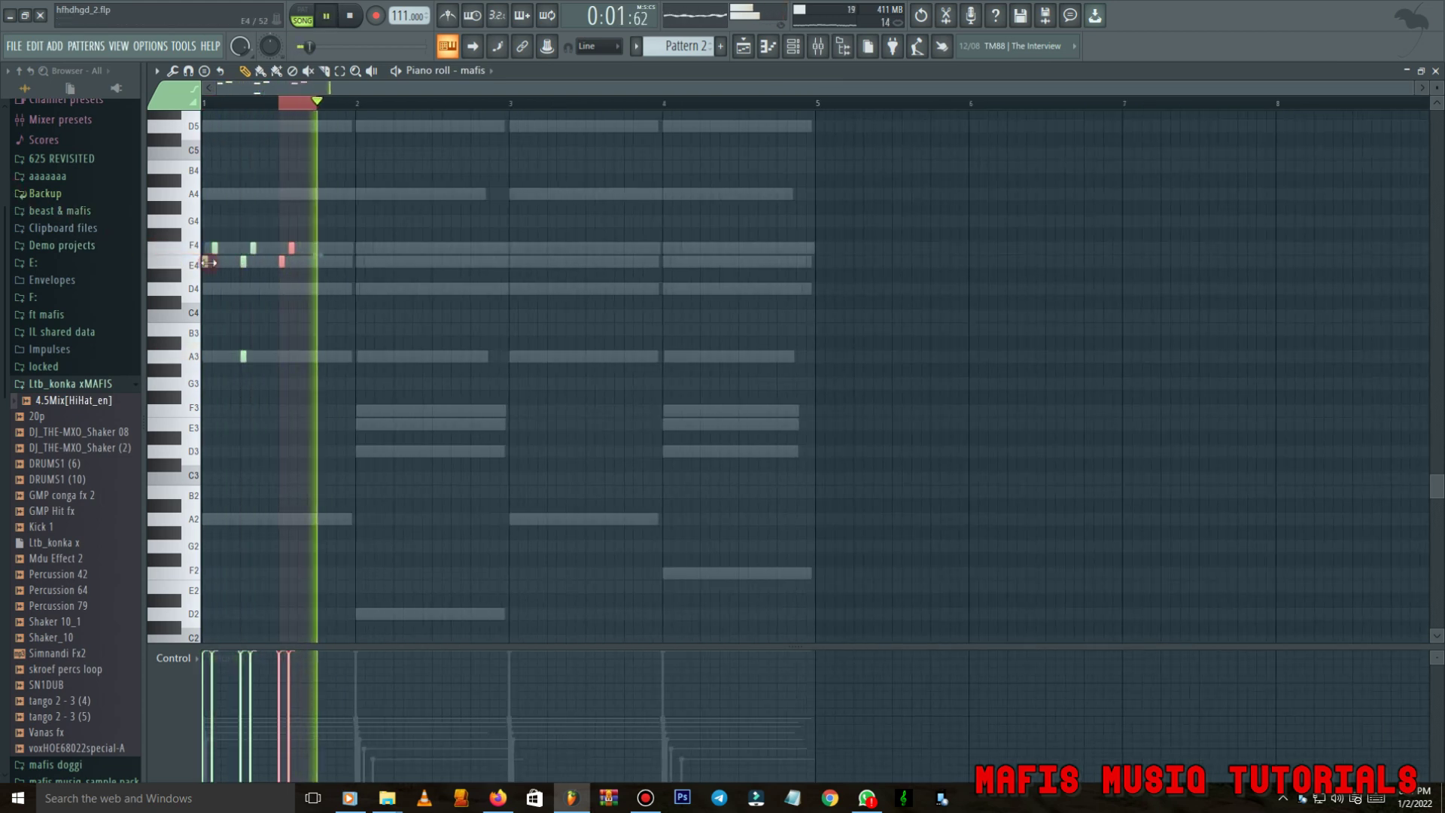
pyautogui.scroll(4, 216, 287)
pyautogui.rightClick(336, 246)
pyautogui.click(326, 261)
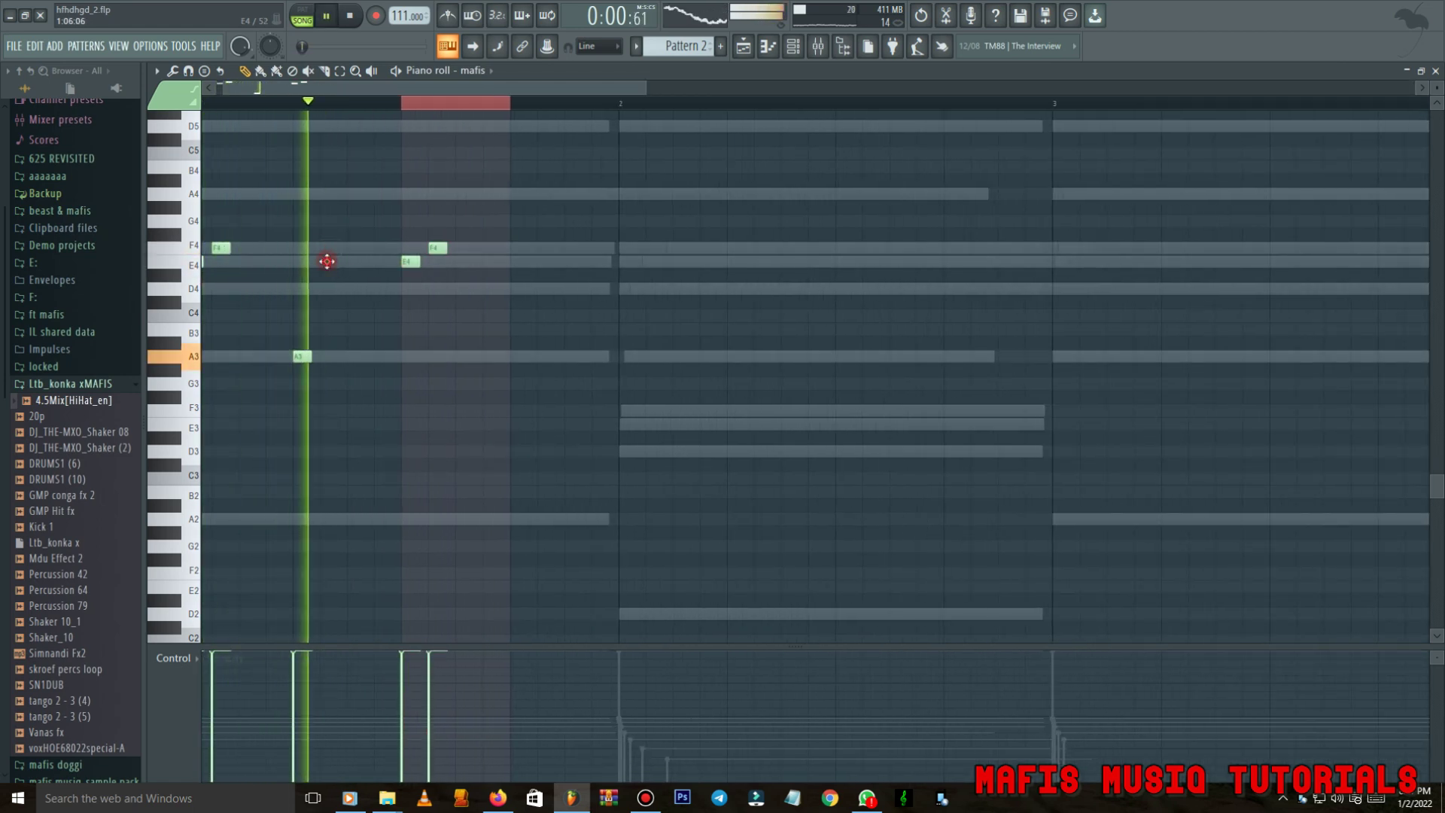
# Rearrange the second pair of hits right after the A3 note, with F4 on step 6 and E4 on step 7.
pyautogui.press('space')
pyautogui.moveTo(349, 261)
pyautogui.mouseDown()
pyautogui.moveTo(329, 242)
pyautogui.moveTo(355, 262)
pyautogui.mouseUp()
pyautogui.press('space')
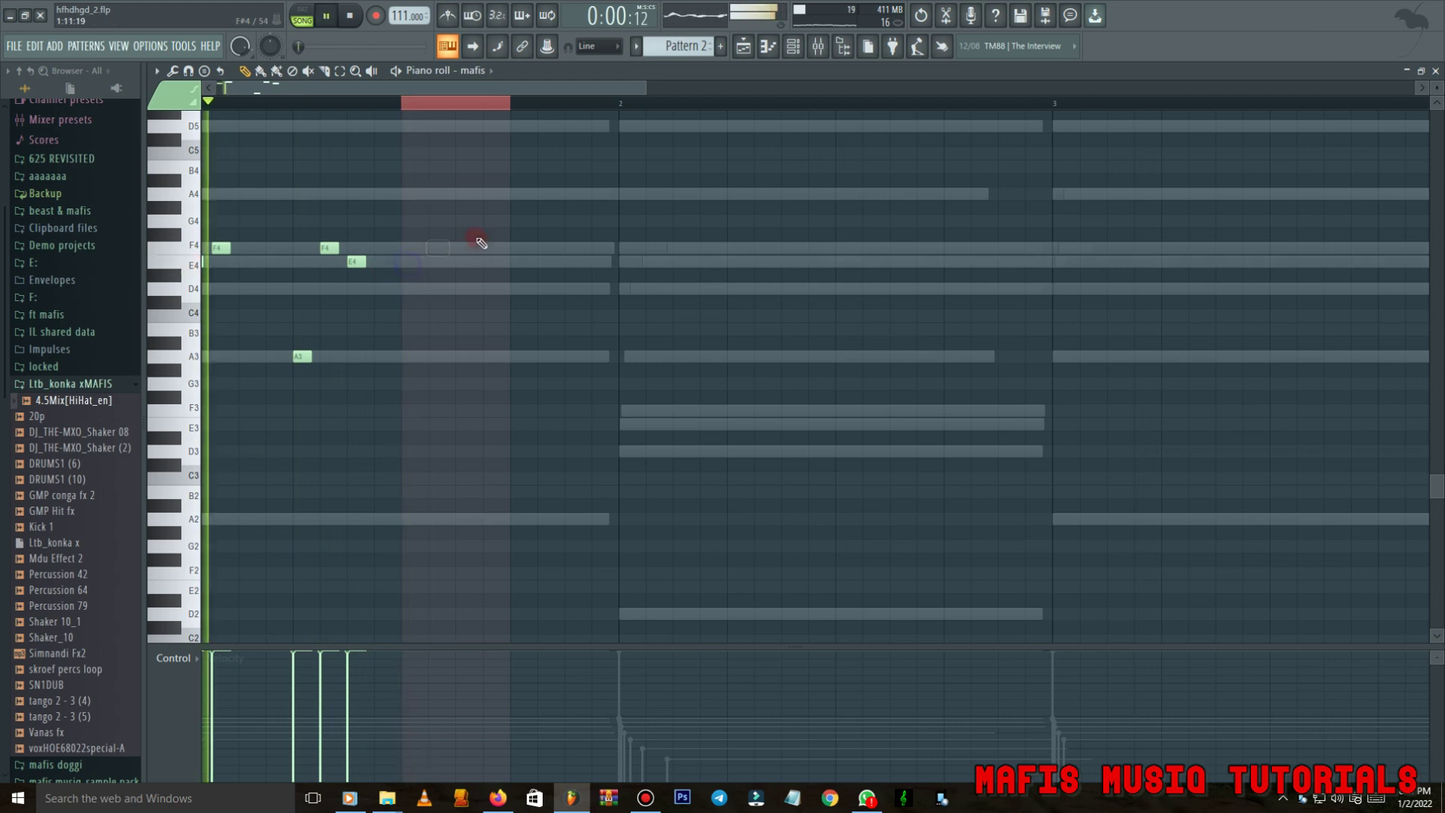
# Raise the A3 note to A4 and add a D4 hit on step 8 of bar 1.
pyautogui.scroll(-3, 287, 213)
pyautogui.scroll(4, 237, 335)
pyautogui.press('space')
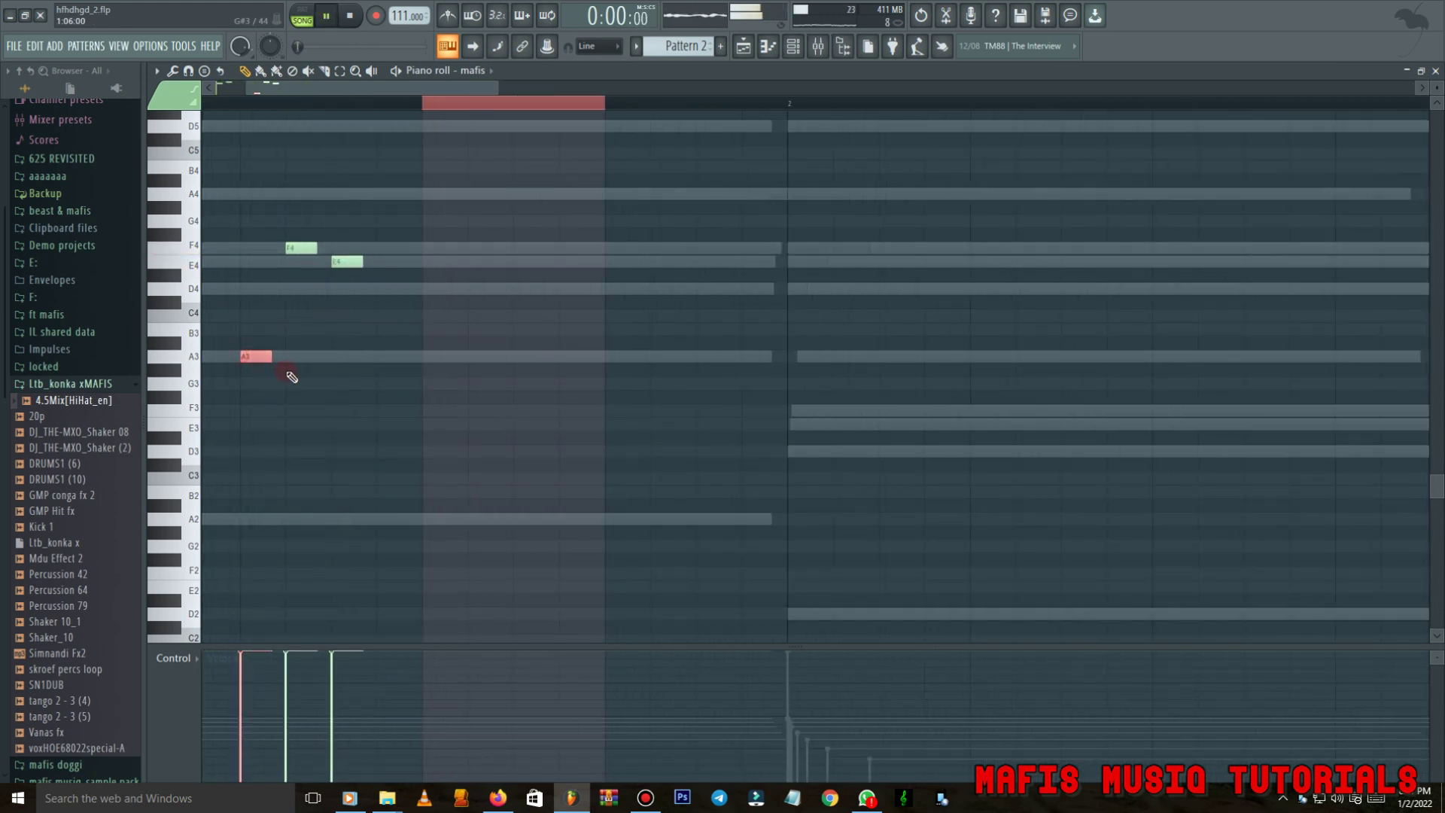
pyautogui.scroll(-3, 284, 356)
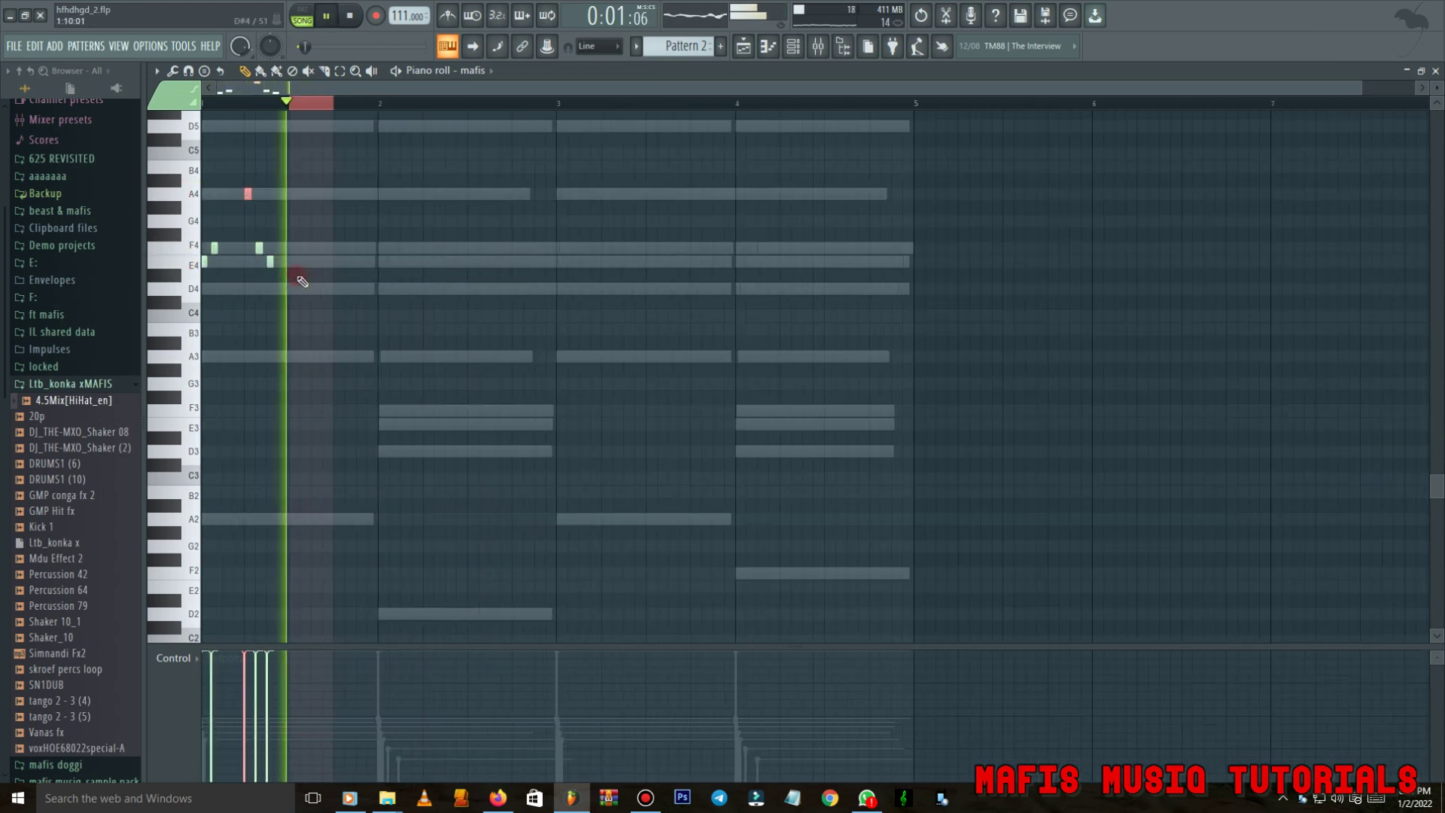
pyautogui.scroll(4, 251, 297)
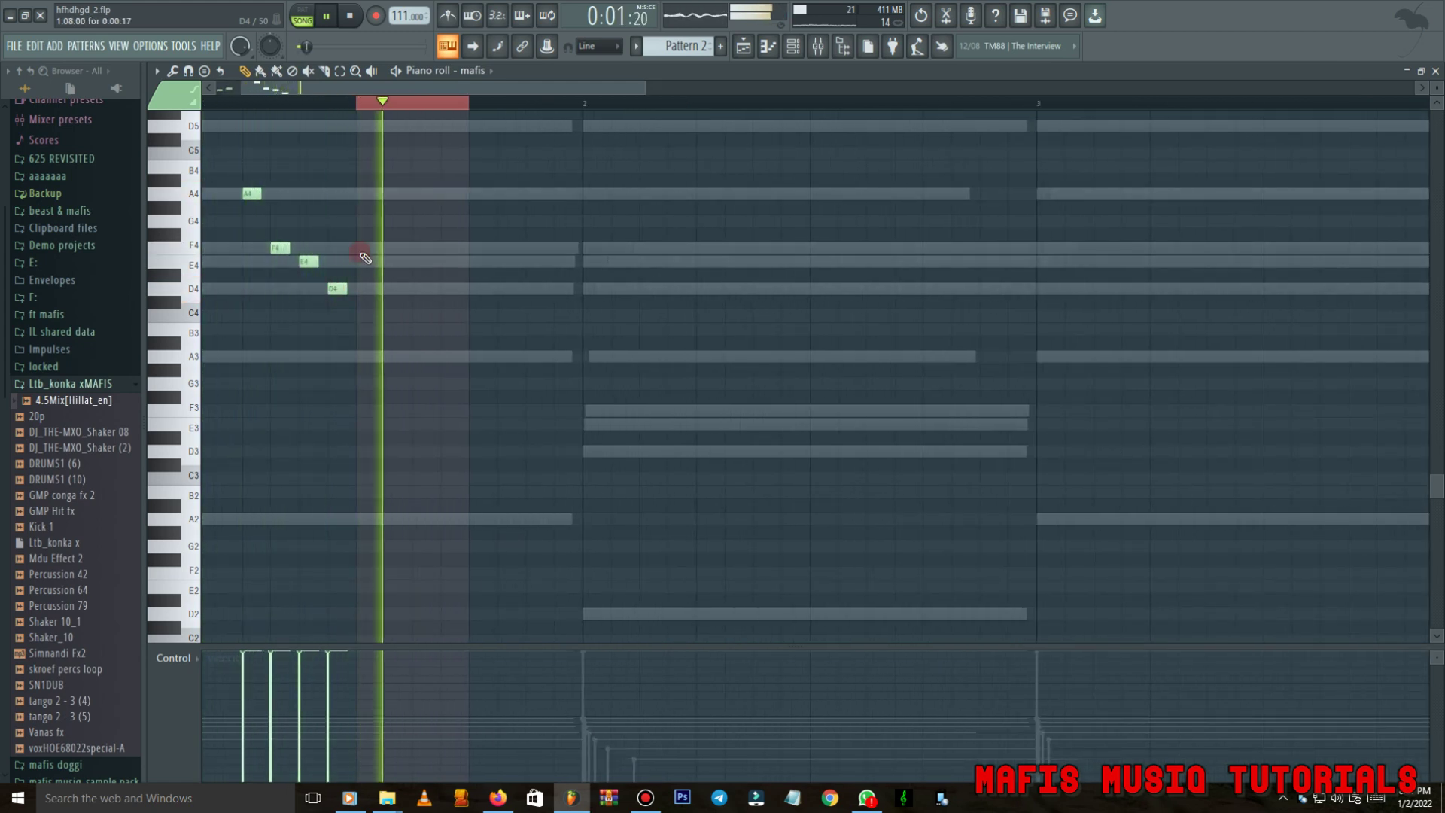
# Repeat the half-bar motif until it fills all four bars, and select all its notes.
pyautogui.scroll(-4, 255, 174)
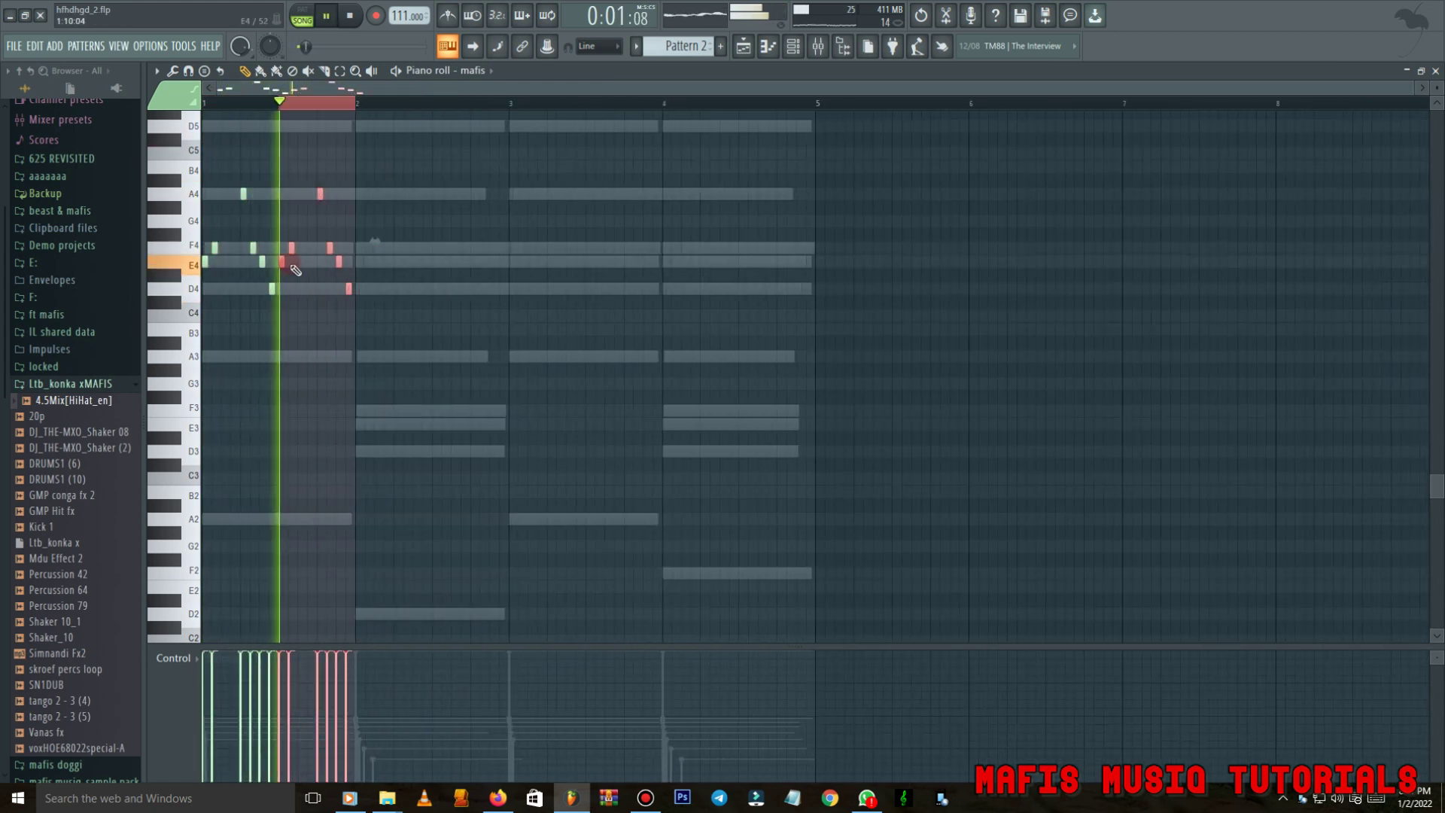
pyautogui.hotkey('ctrl', 'b')
pyautogui.hotkey('ctrl', 'b')
pyautogui.hotkey('ctrl', 'b')
pyautogui.hotkey('ctrl', 'b')
pyautogui.hotkey('ctrl', 'b')
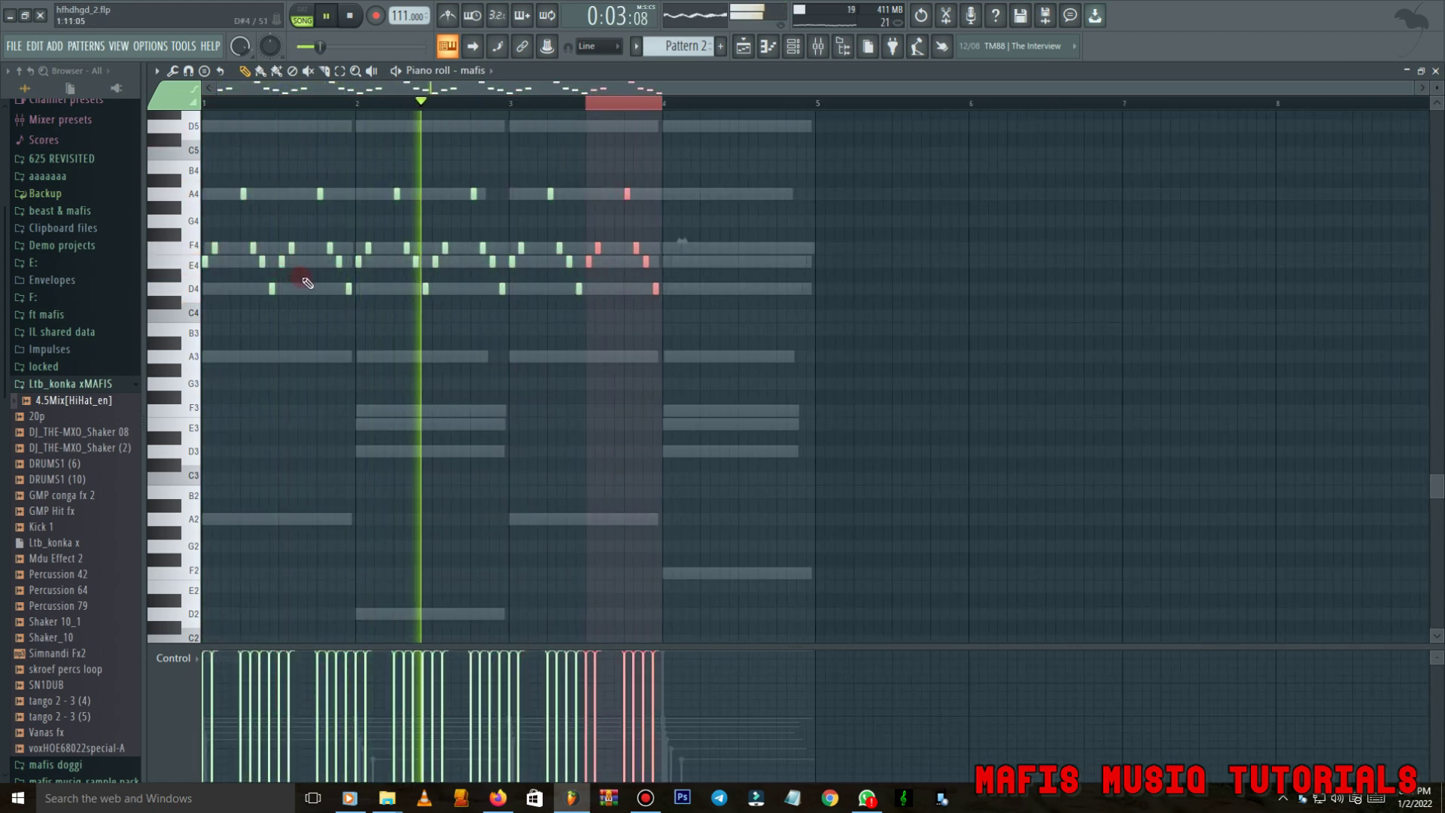
pyautogui.hotkey('ctrl', 'a')
# Add a Nexus channel and load its PL Digital Xylophone preset.
pyautogui.press('F6')
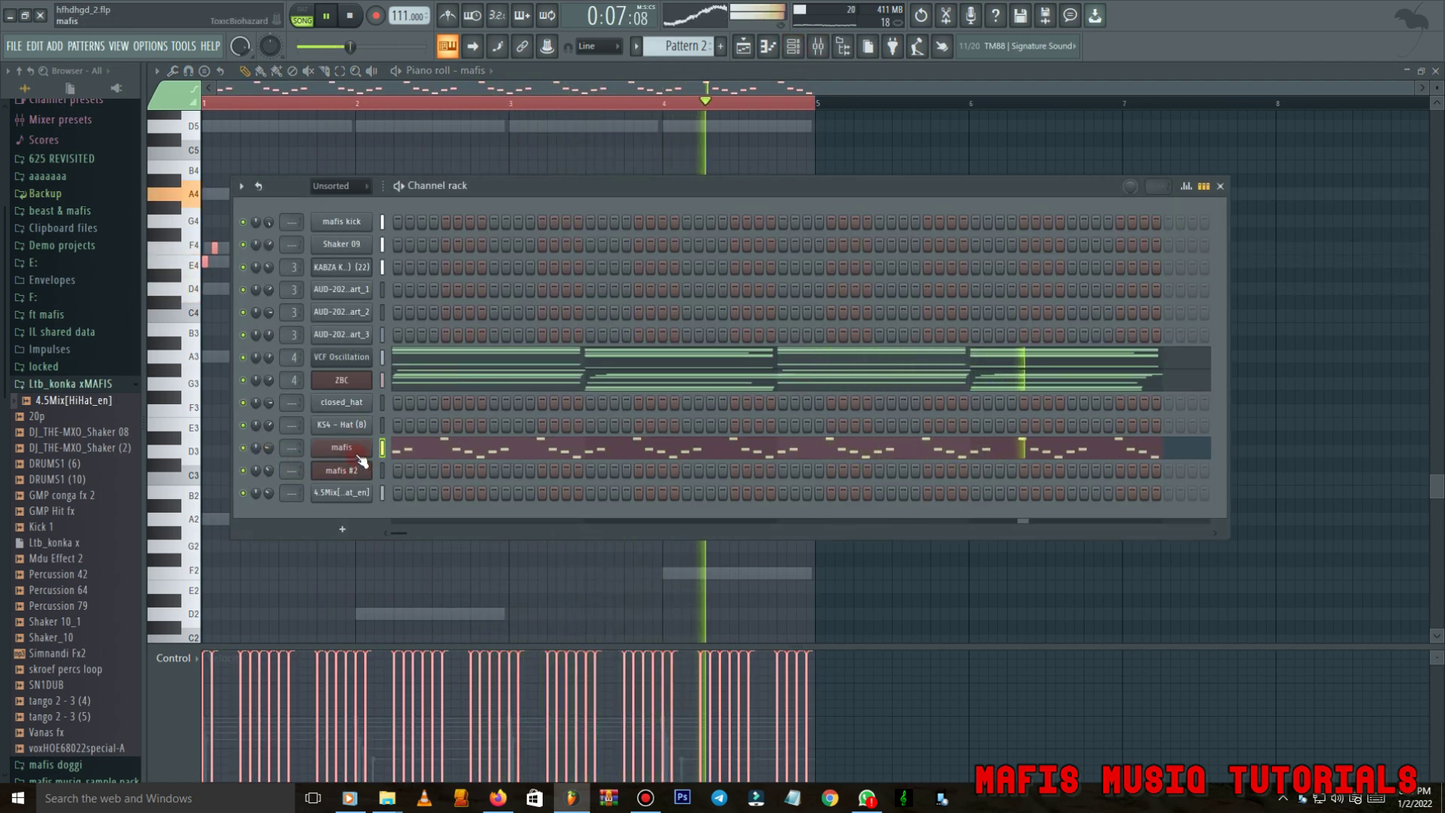
pyautogui.click(342, 530)
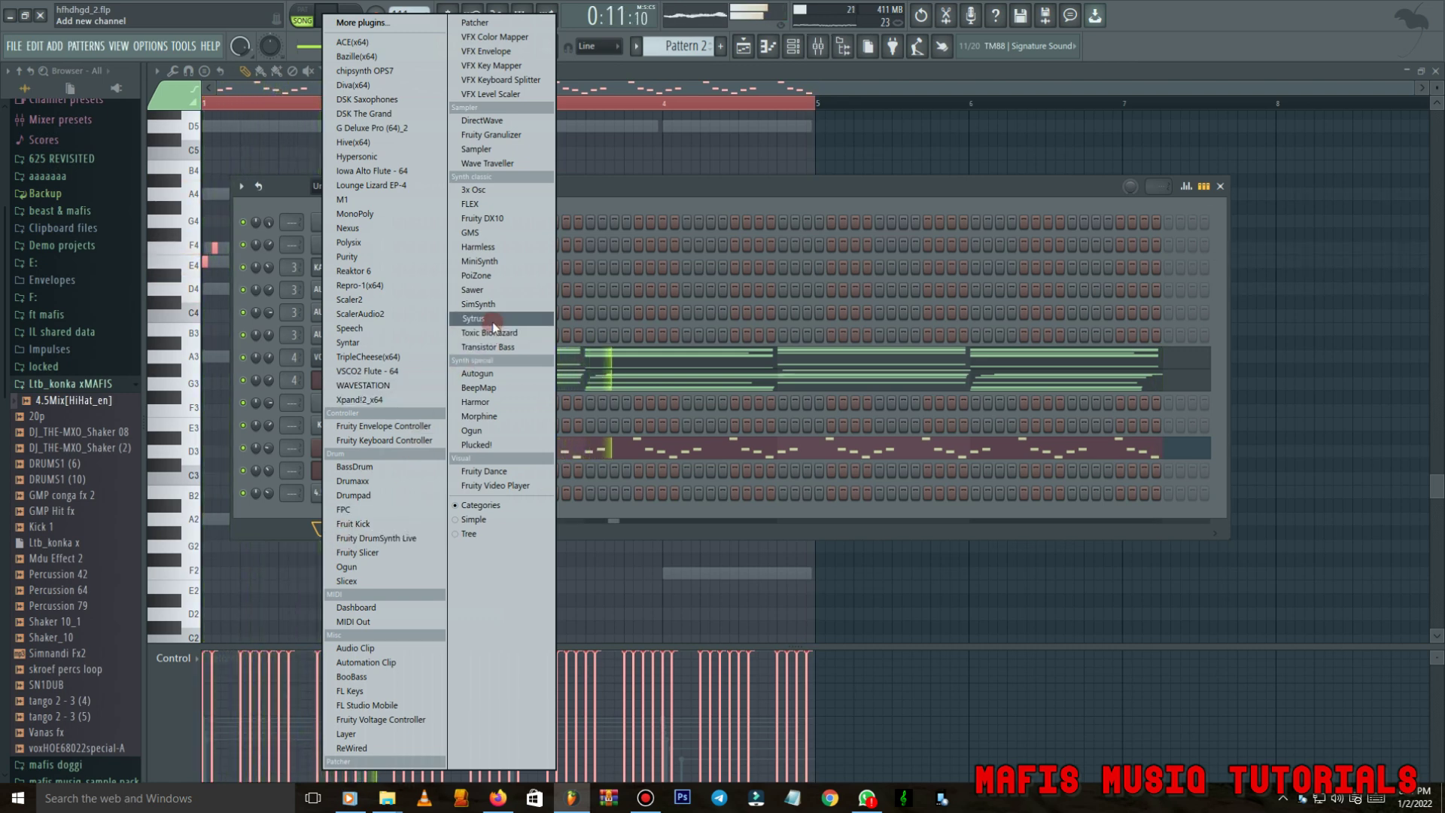
pyautogui.click(370, 229)
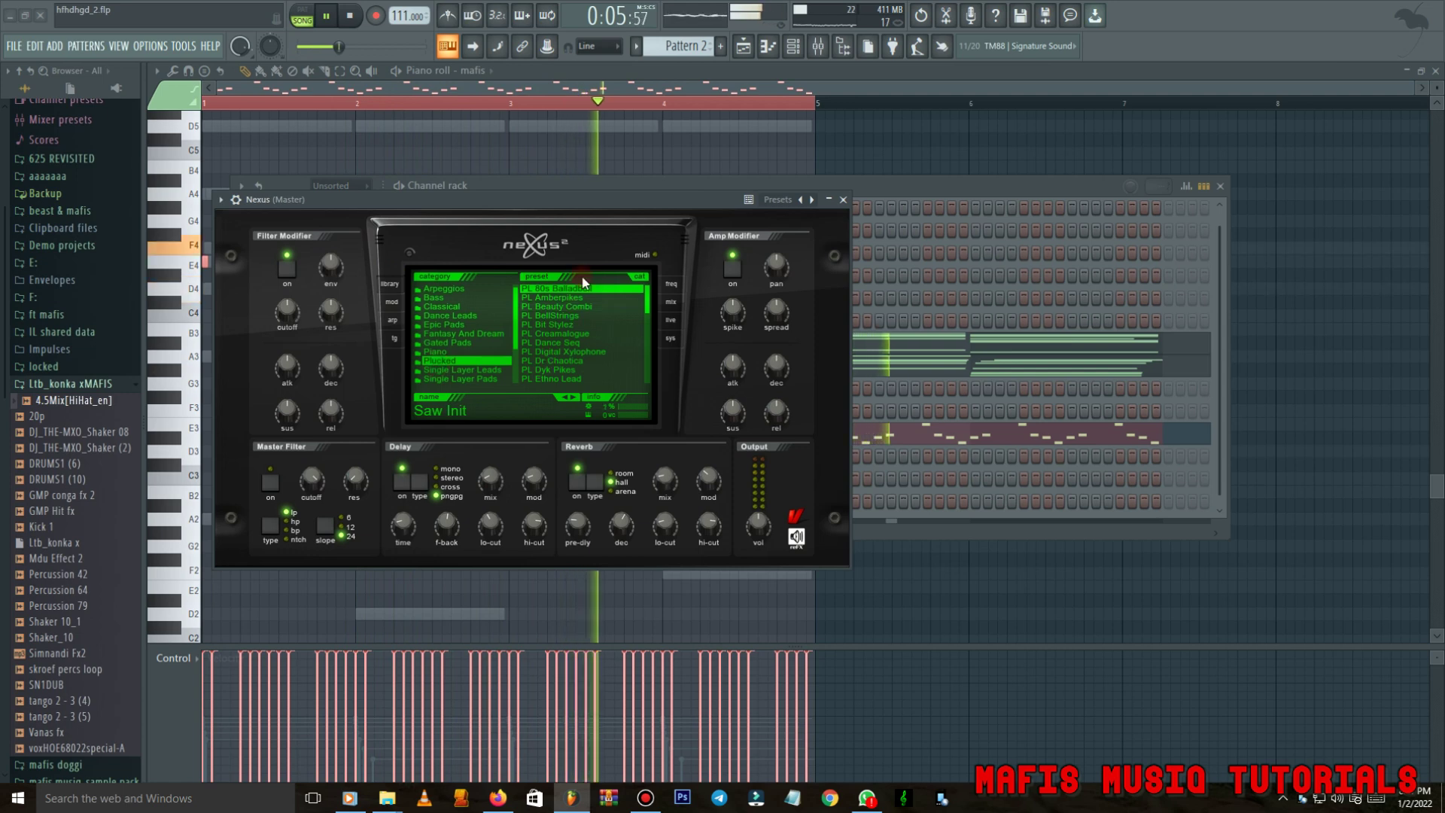
# Set the Nexus channel's root note to D#5 and return to the channel rack.
pyautogui.click(236, 200)
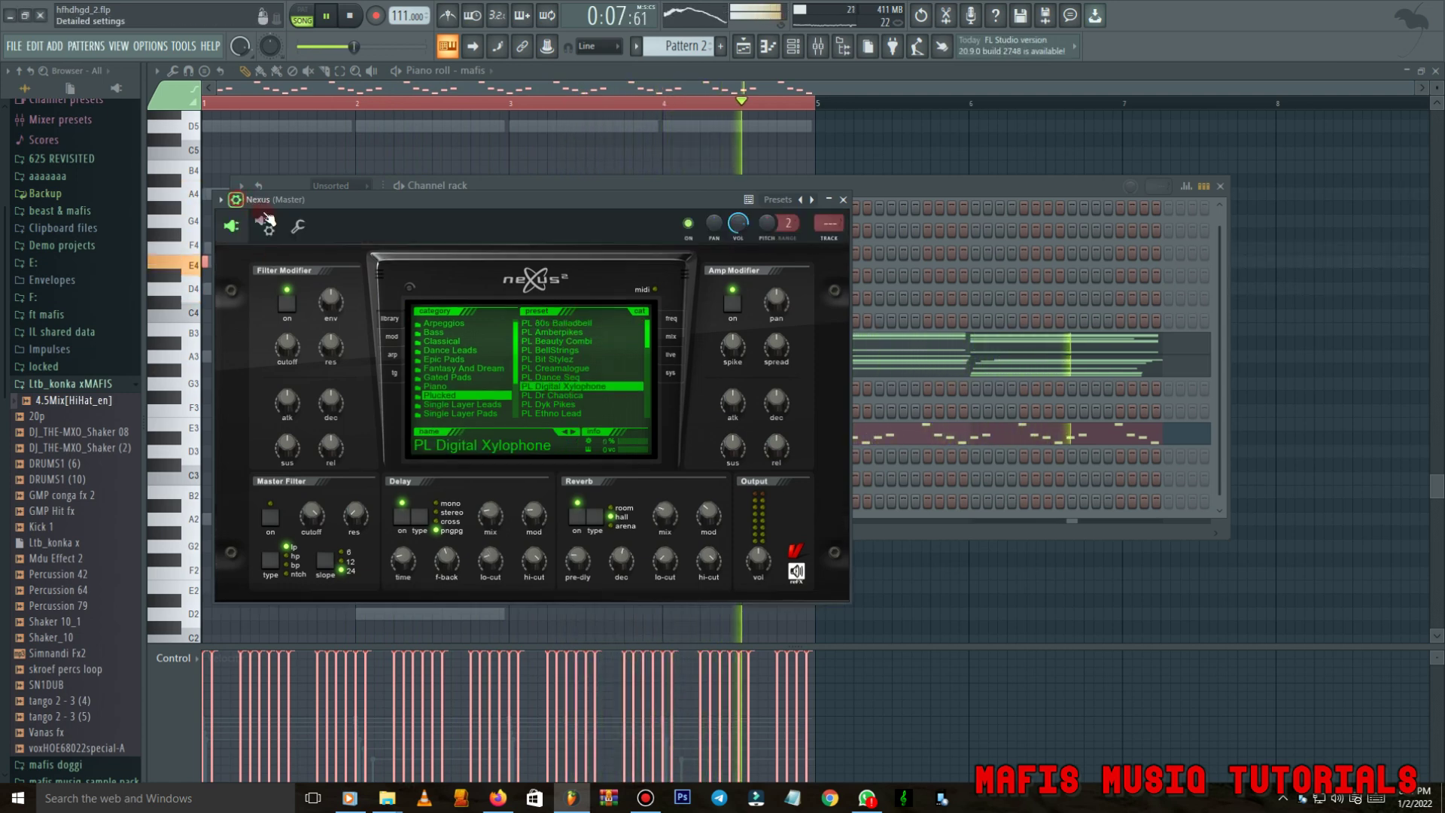
pyautogui.click(299, 229)
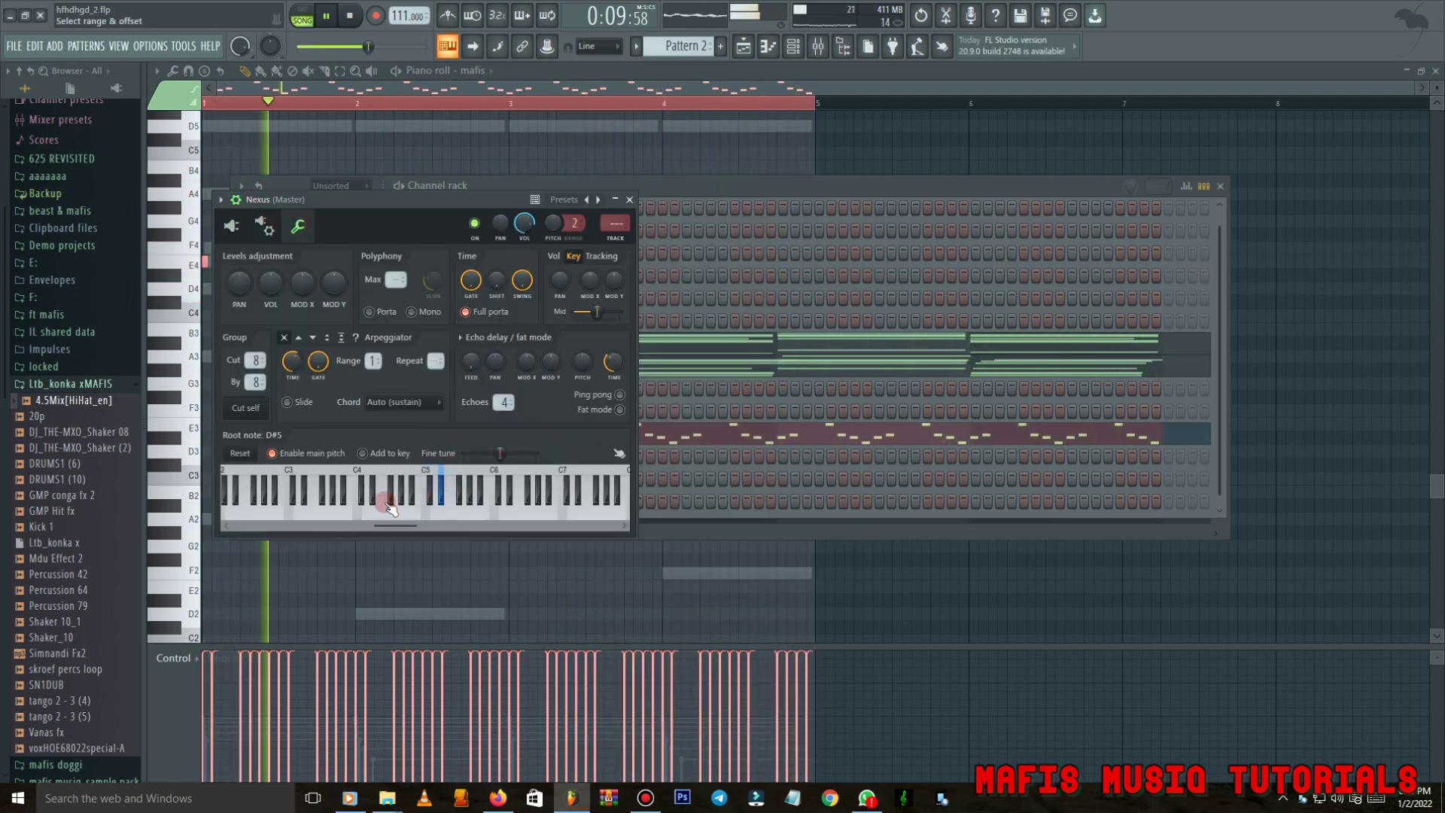
pyautogui.click(653, 524)
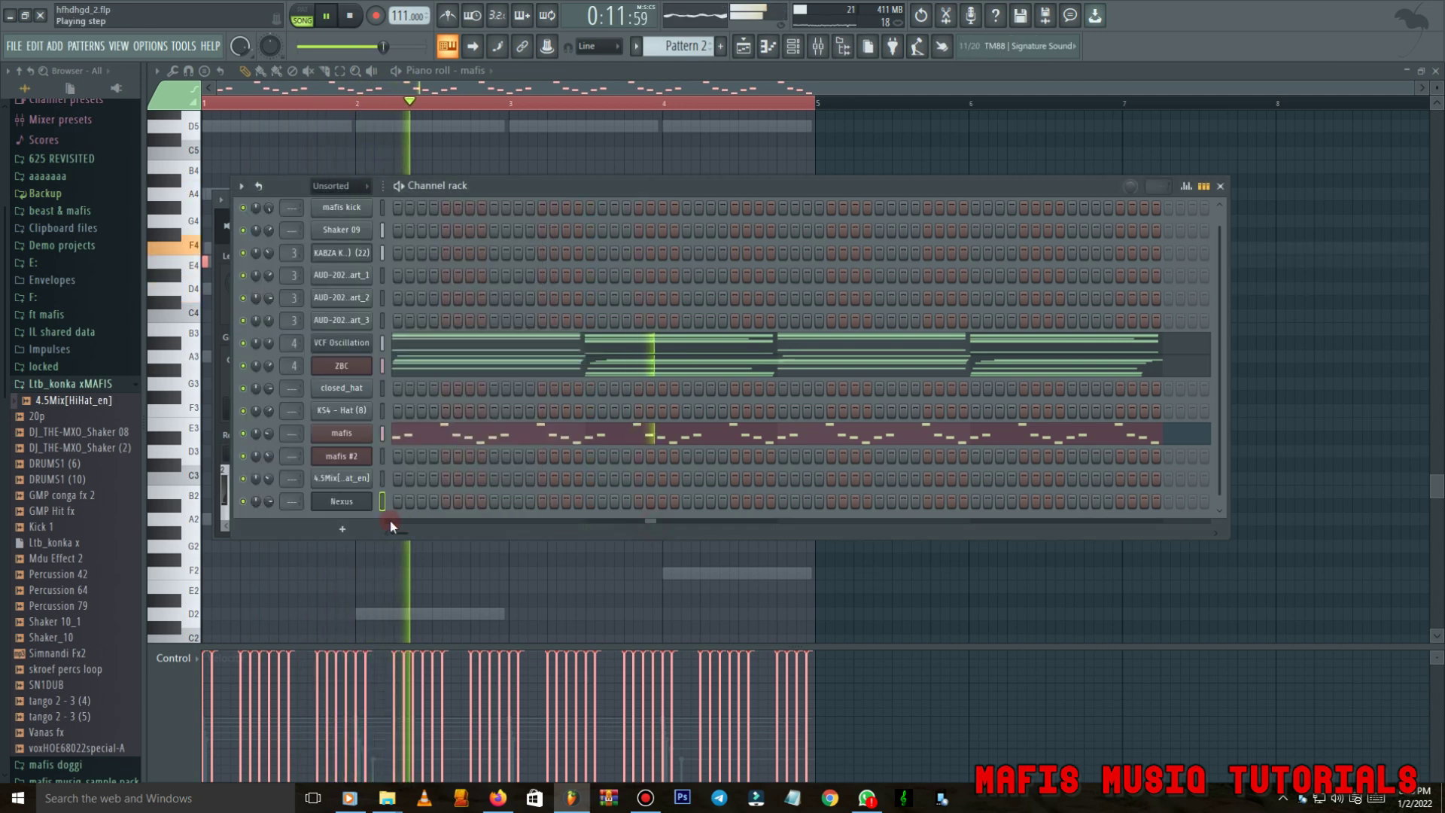
# In the Nexus piano roll, place A2, D2, A2 and F2 notes at the starts of bars 1 to 4.
pyautogui.rightClick(375, 502)
pyautogui.click(399, 503)
pyautogui.scroll(-3, 226, 365)
pyautogui.press('space')
pyautogui.moveTo(228, 360); pyautogui.dragTo(184, 360)
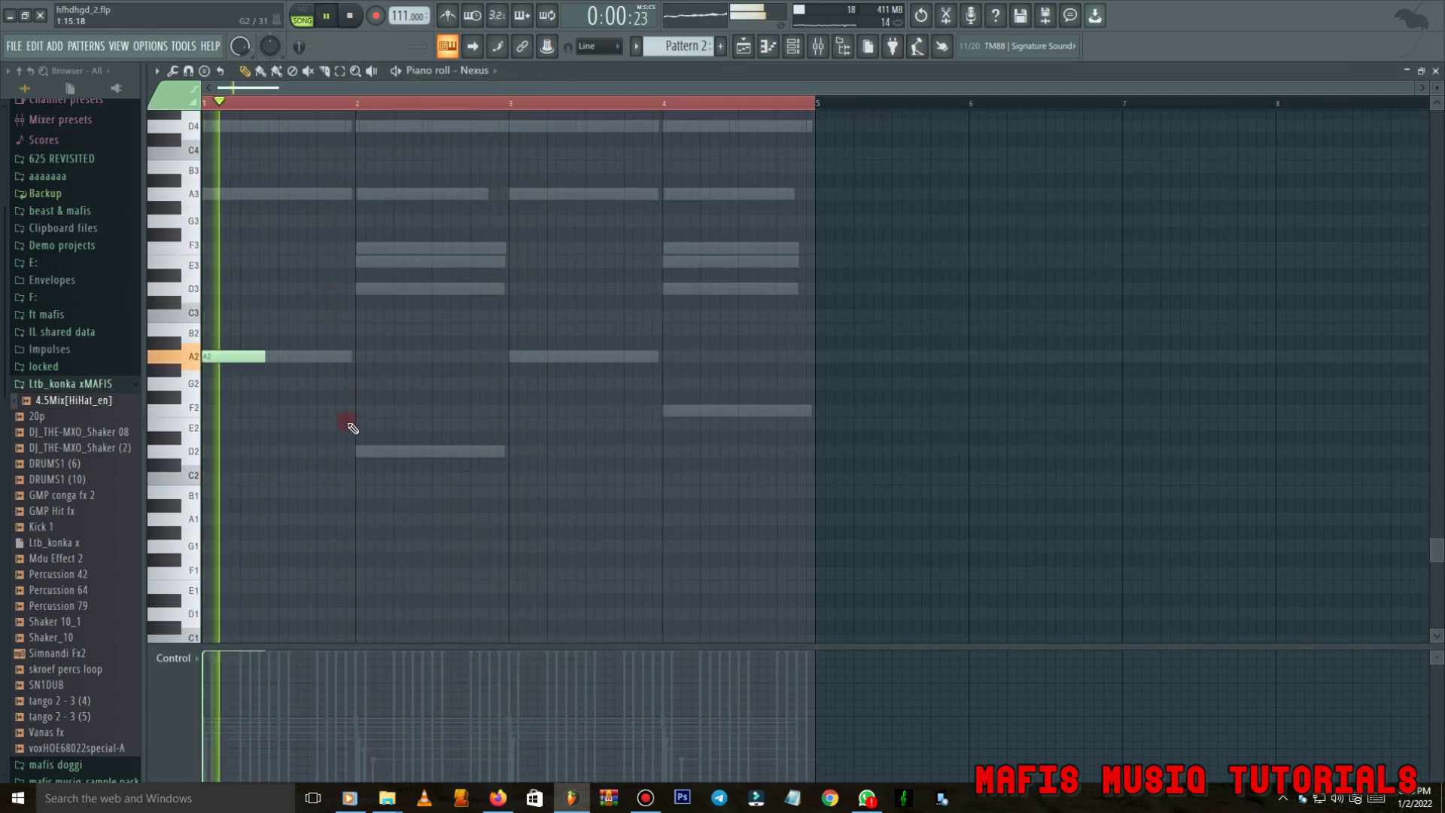
pyautogui.click(358, 451)
pyautogui.click(512, 356)
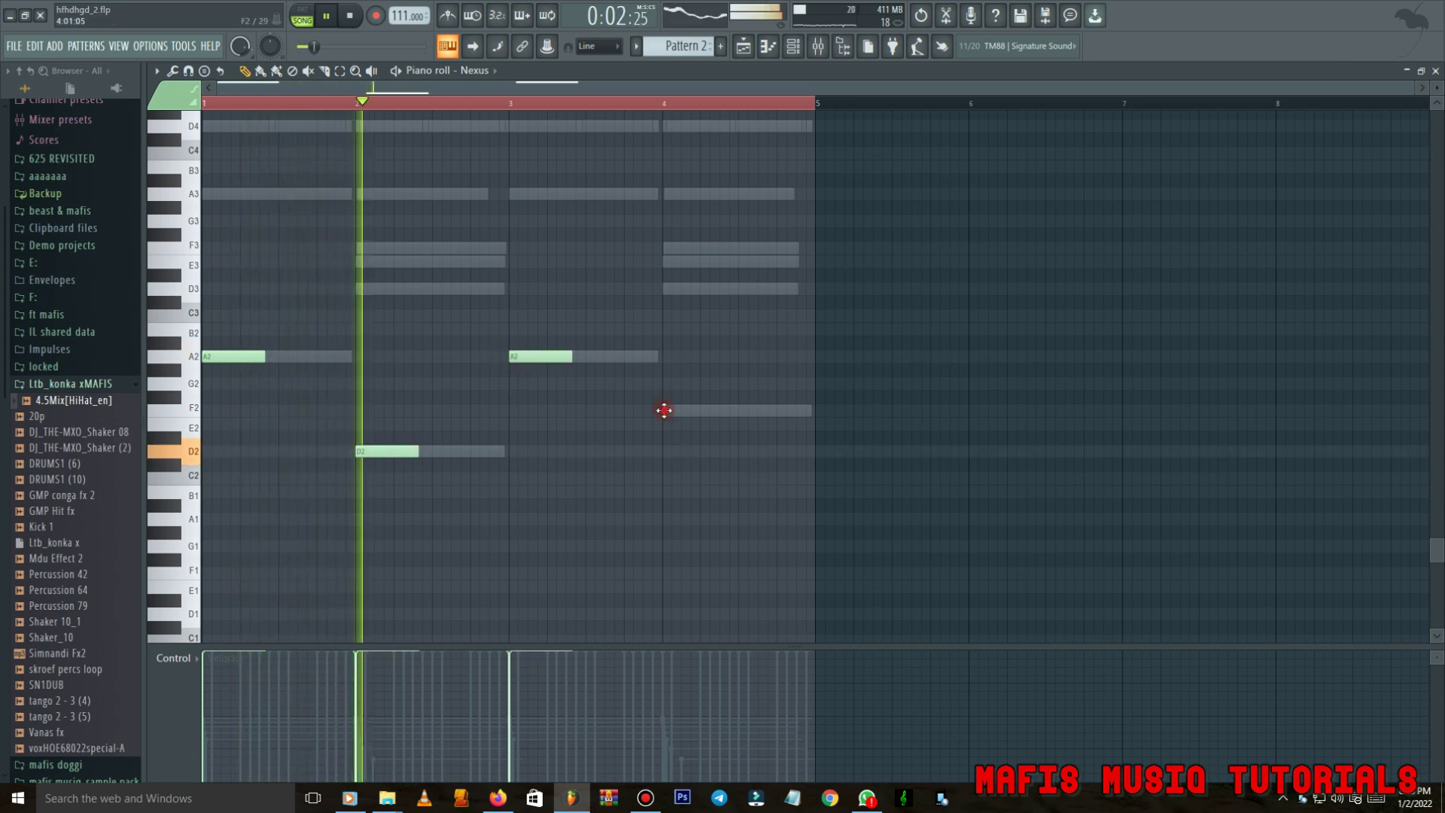
pyautogui.click(664, 410)
# Transpose the four Nexus notes up two octaves.
pyautogui.hotkey('ctrl', 'Up')
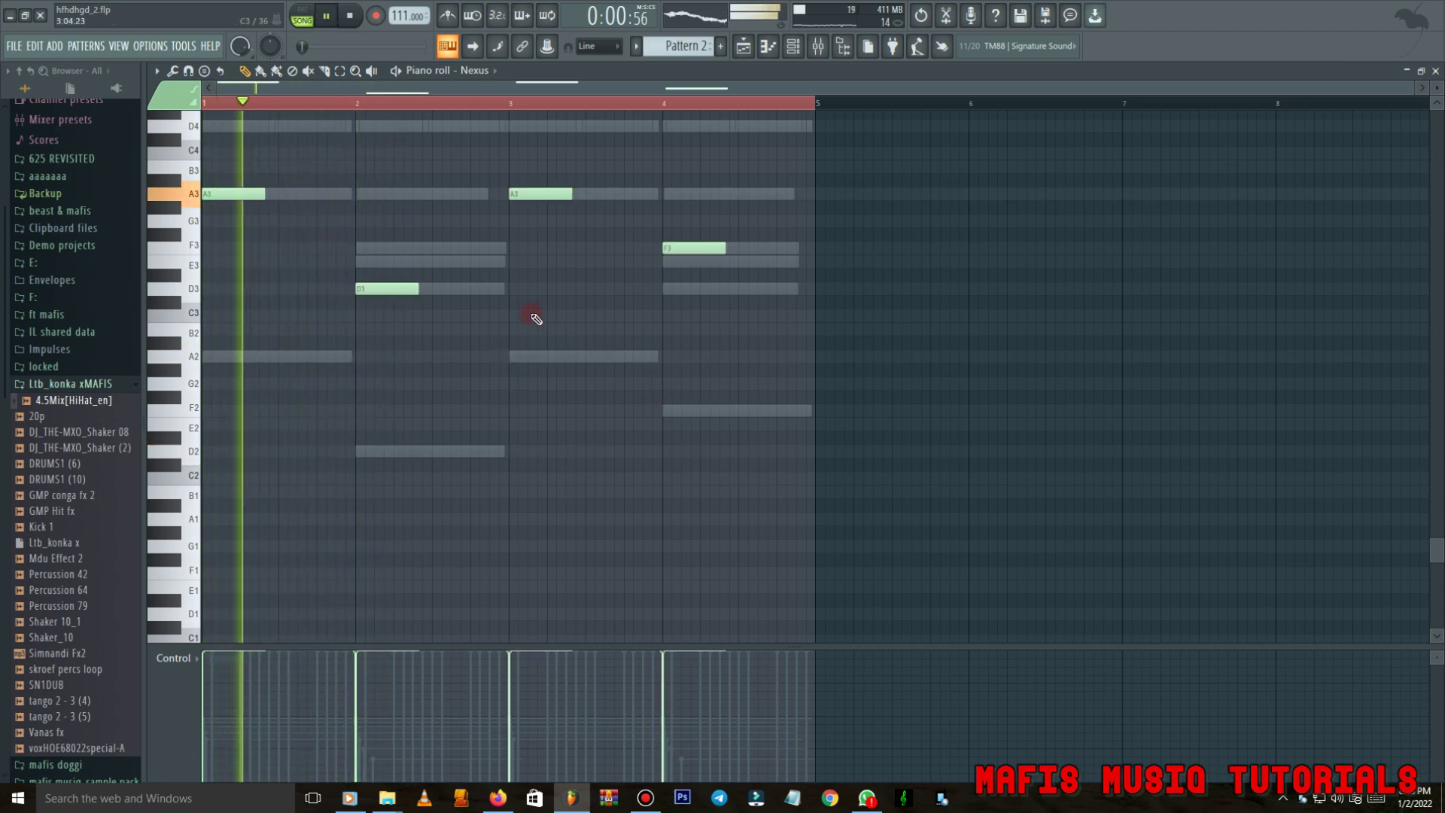
pyautogui.hotkey('ctrl', 'Up')
pyautogui.press('space')
pyautogui.scroll(8, 402, 311)
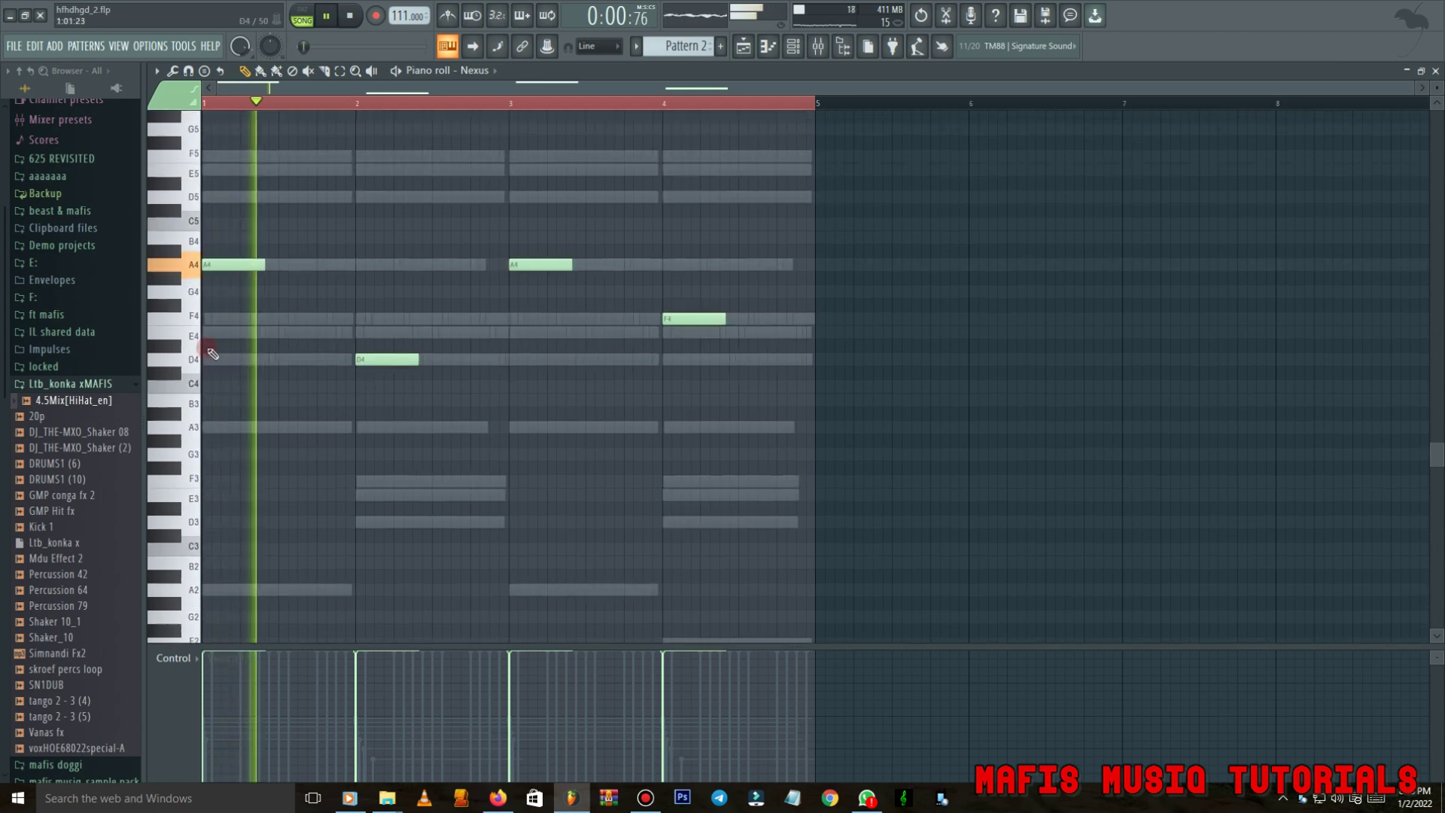
# Shorten the bar 1 A4 note to 0:02:17 and repeat it on steps 5, 8, 11 and 14.
pyautogui.press('space')
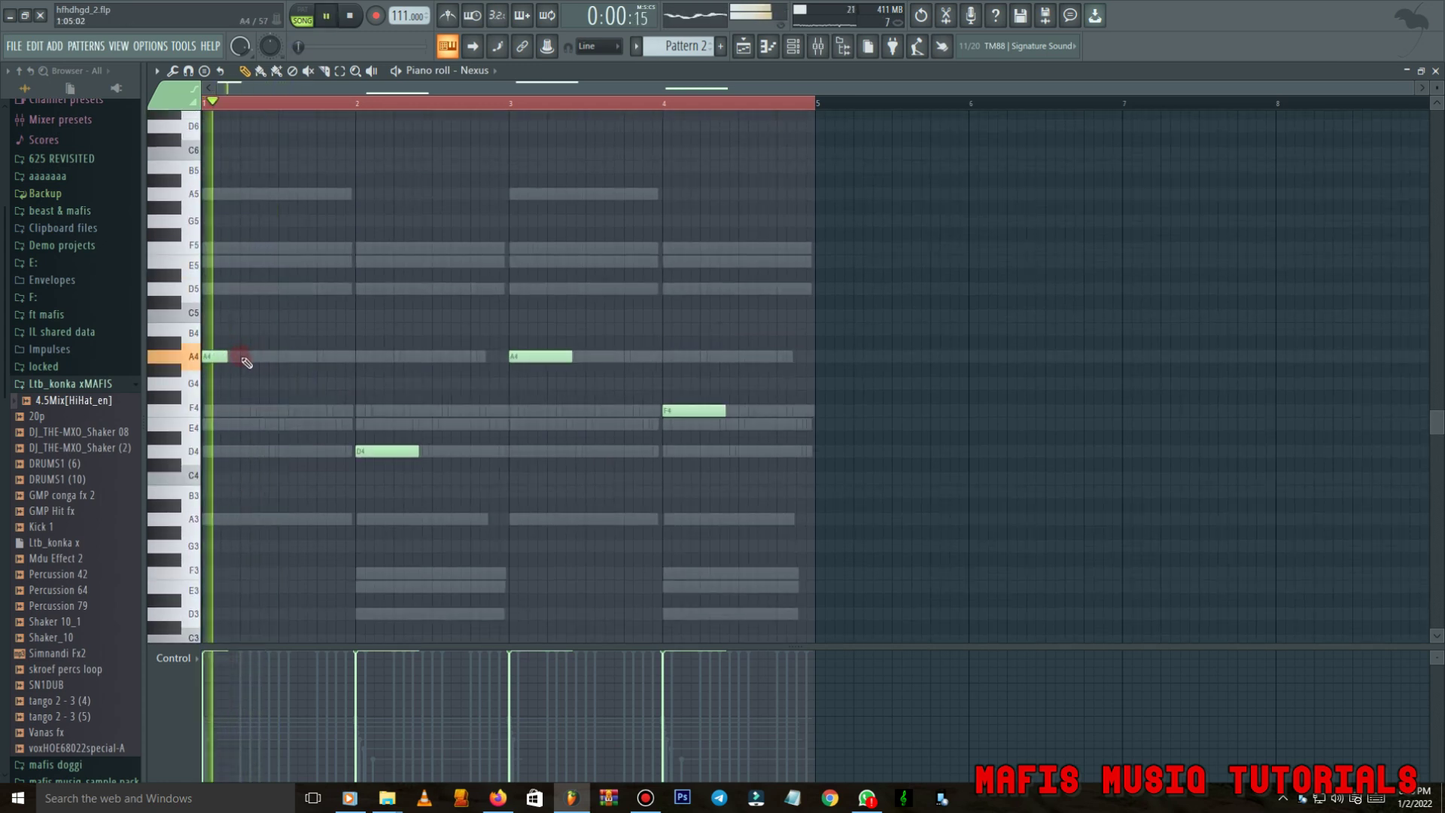
pyautogui.click(242, 357)
pyautogui.click(272, 359)
pyautogui.click(300, 359)
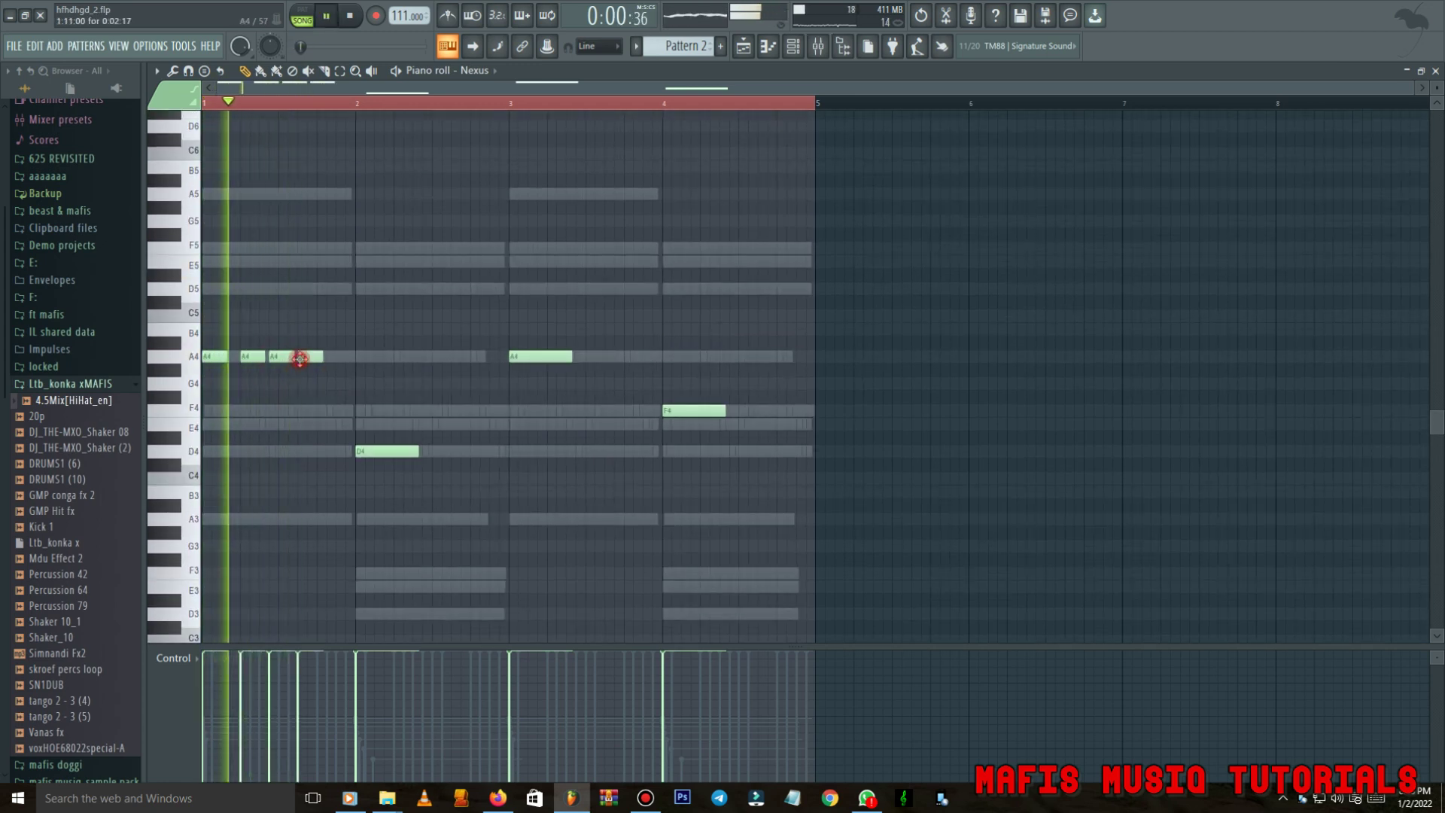
pyautogui.click(332, 359)
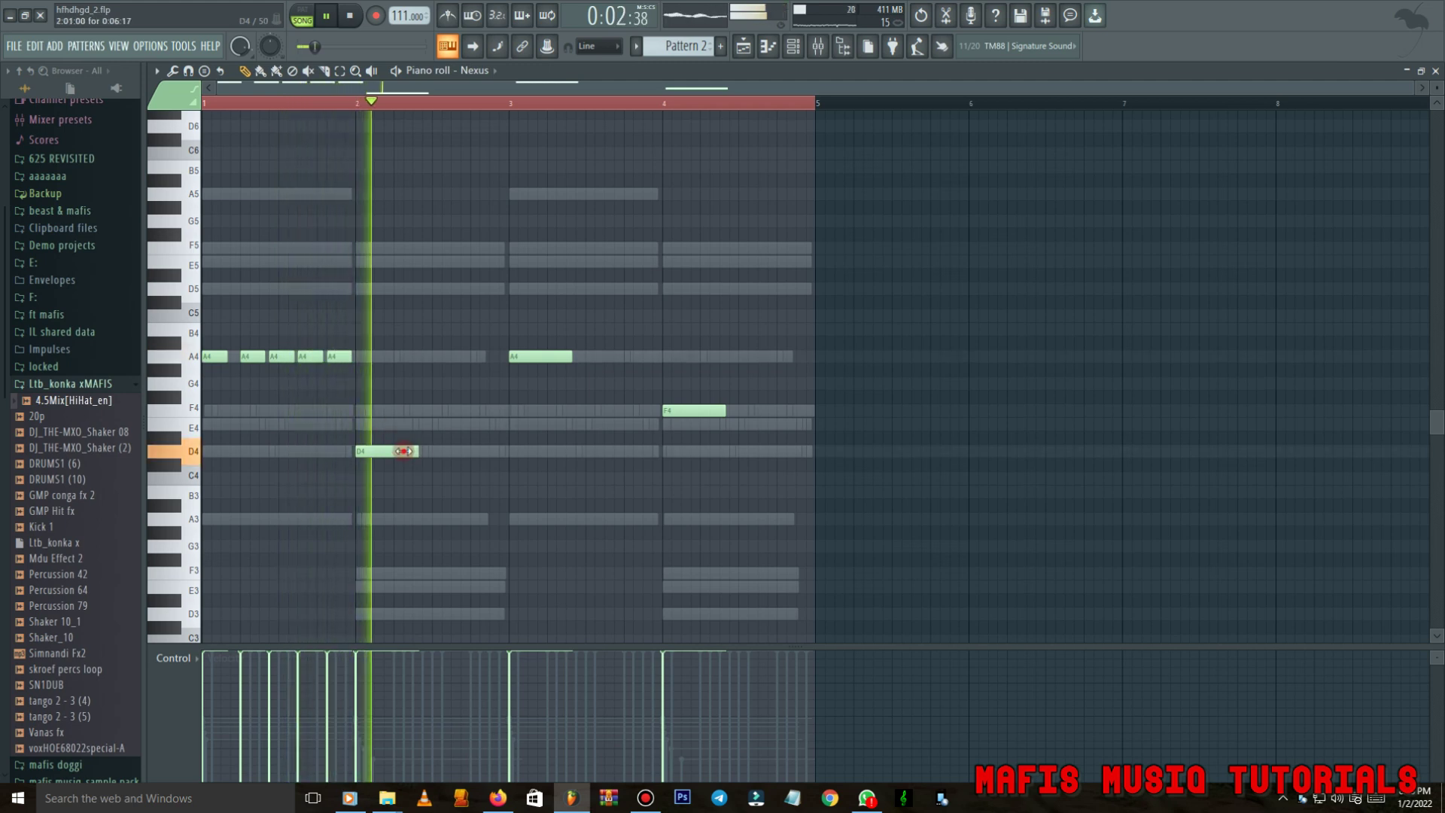
# Shorten the bar 2 D4 note to a brief hit and repeat it on steps 5, 8, 11 and 14.
pyautogui.click(399, 452)
pyautogui.click(429, 452)
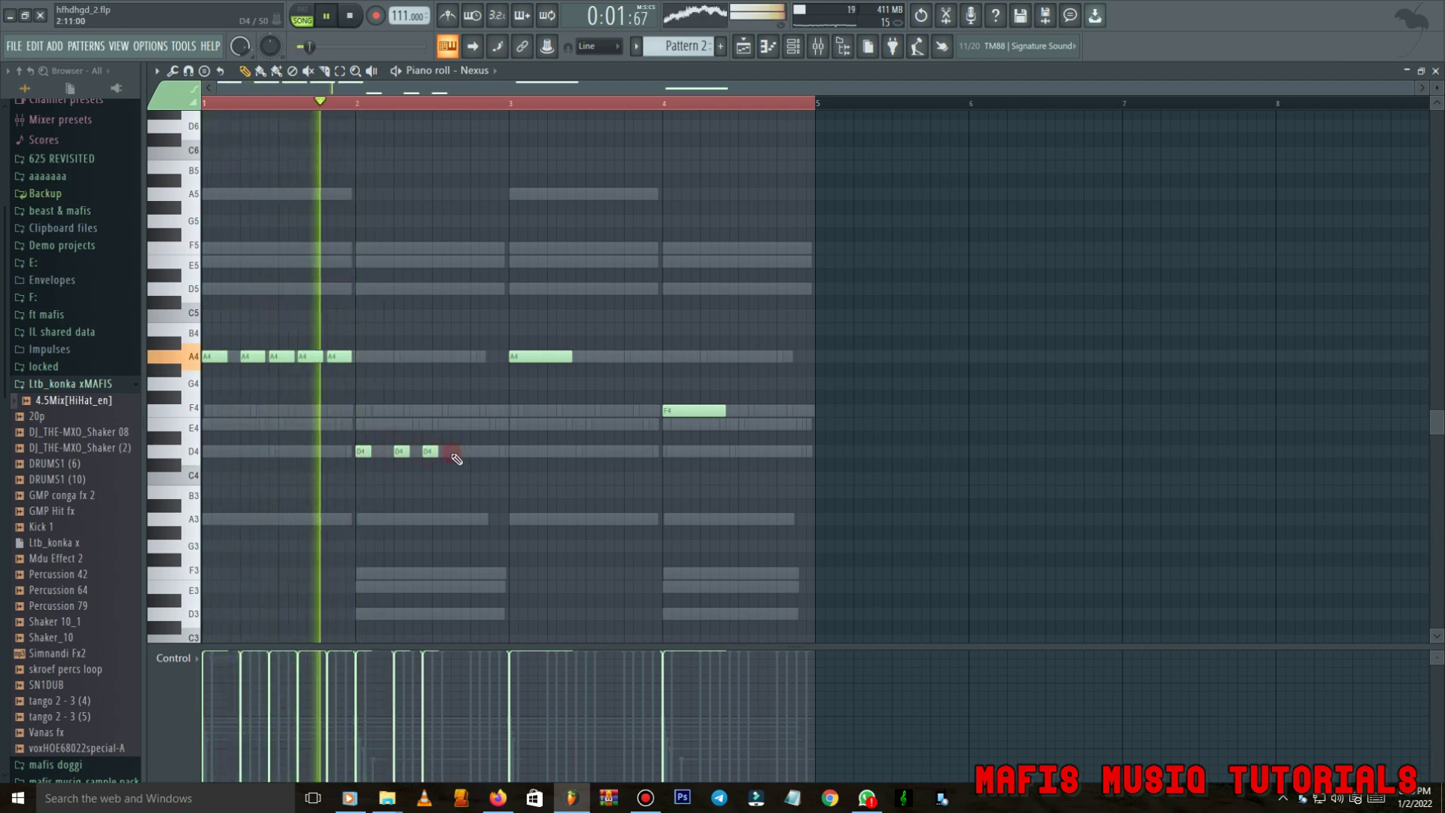
pyautogui.click(457, 452)
pyautogui.click(485, 452)
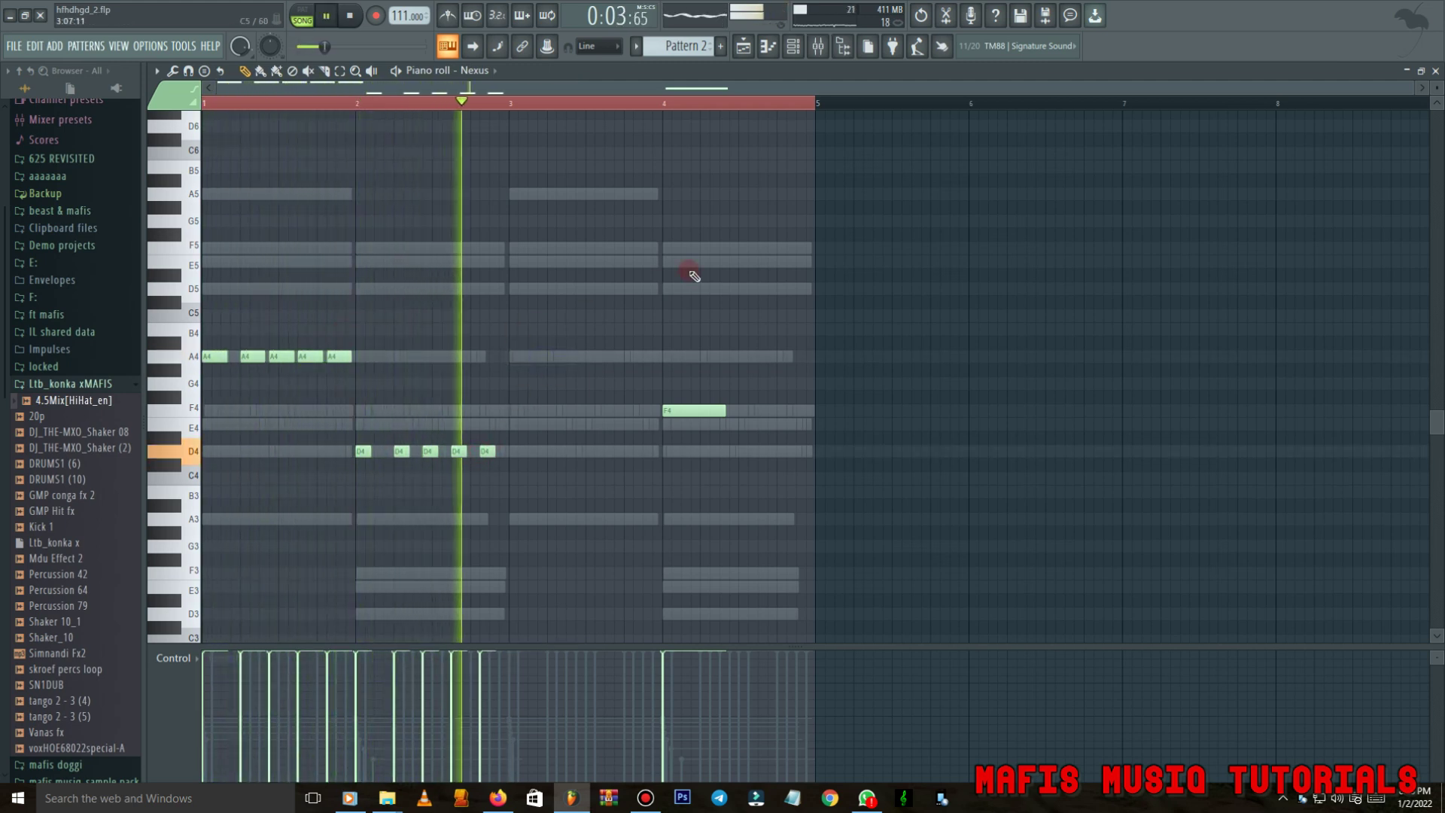
# Duplicate the Nexus notes of bars 1 and 2 into bars 3 and 4, and delete the five D4 copies in bar 4.
pyautogui.moveTo(760, 109); pyautogui.dragTo(513, 112)
pyautogui.hotkey('ctrl', 'b')
pyautogui.rightClick(670, 456)
pyautogui.rightClick(708, 456)
pyautogui.rightClick(737, 456)
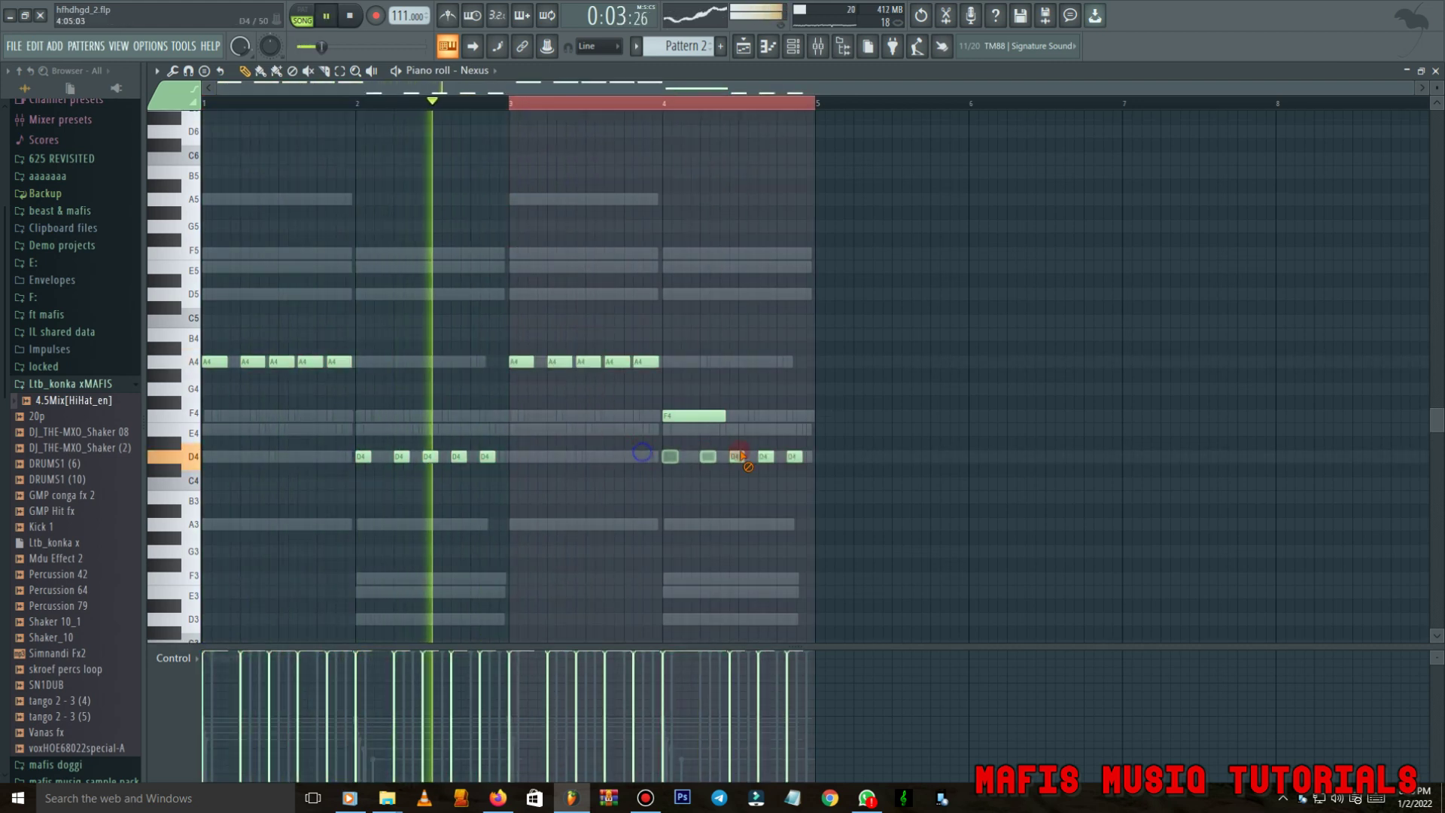
pyautogui.rightClick(765, 456)
pyautogui.rightClick(791, 456)
# Build five 0:02:17 F4 hits on steps 1, 5, 8, 11 and 14 of bar 4, and move them down to D4.
pyautogui.moveTo(725, 416); pyautogui.dragTo(687, 418)
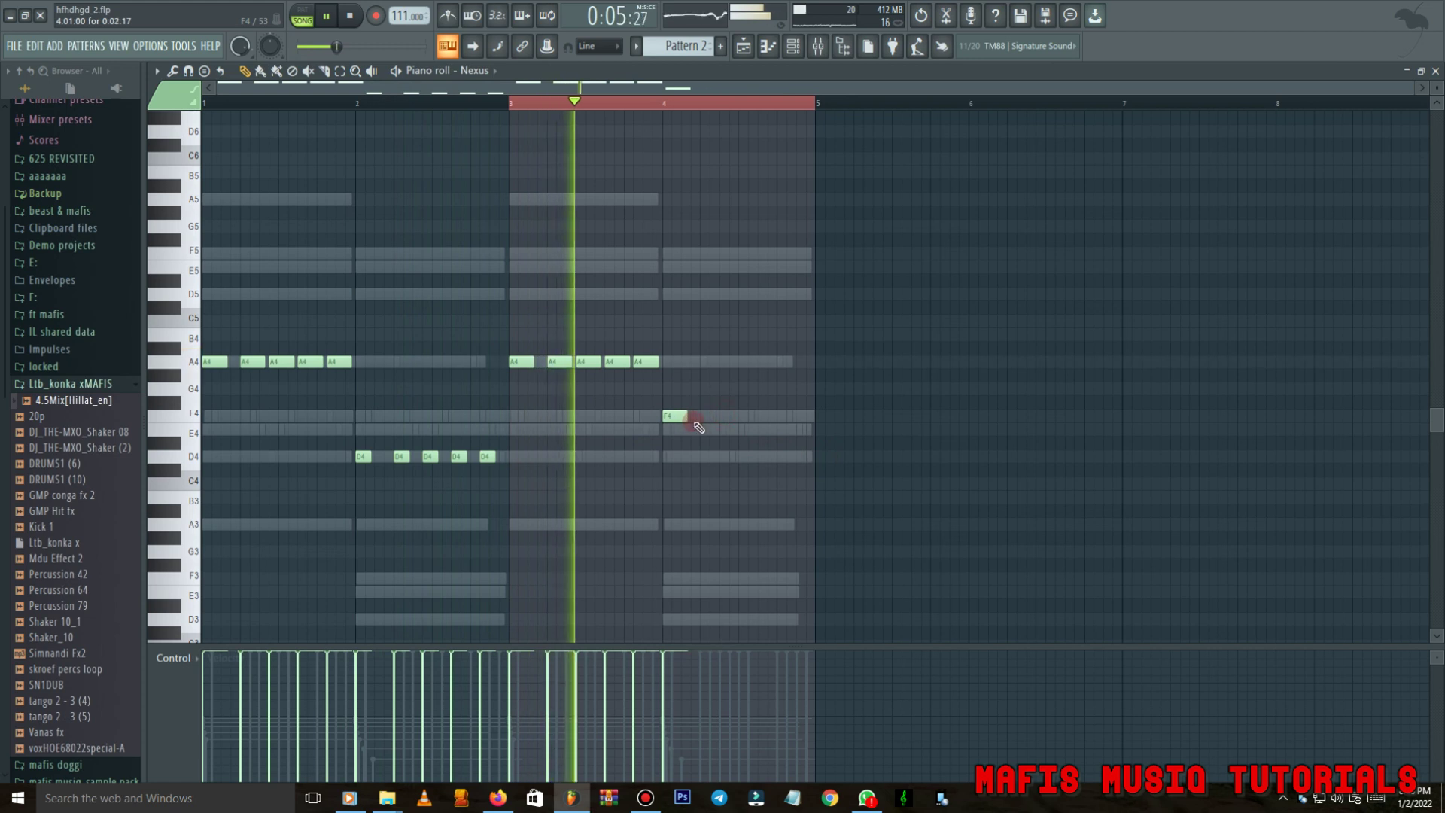
pyautogui.click(702, 418)
pyautogui.click(742, 416)
pyautogui.click(770, 416)
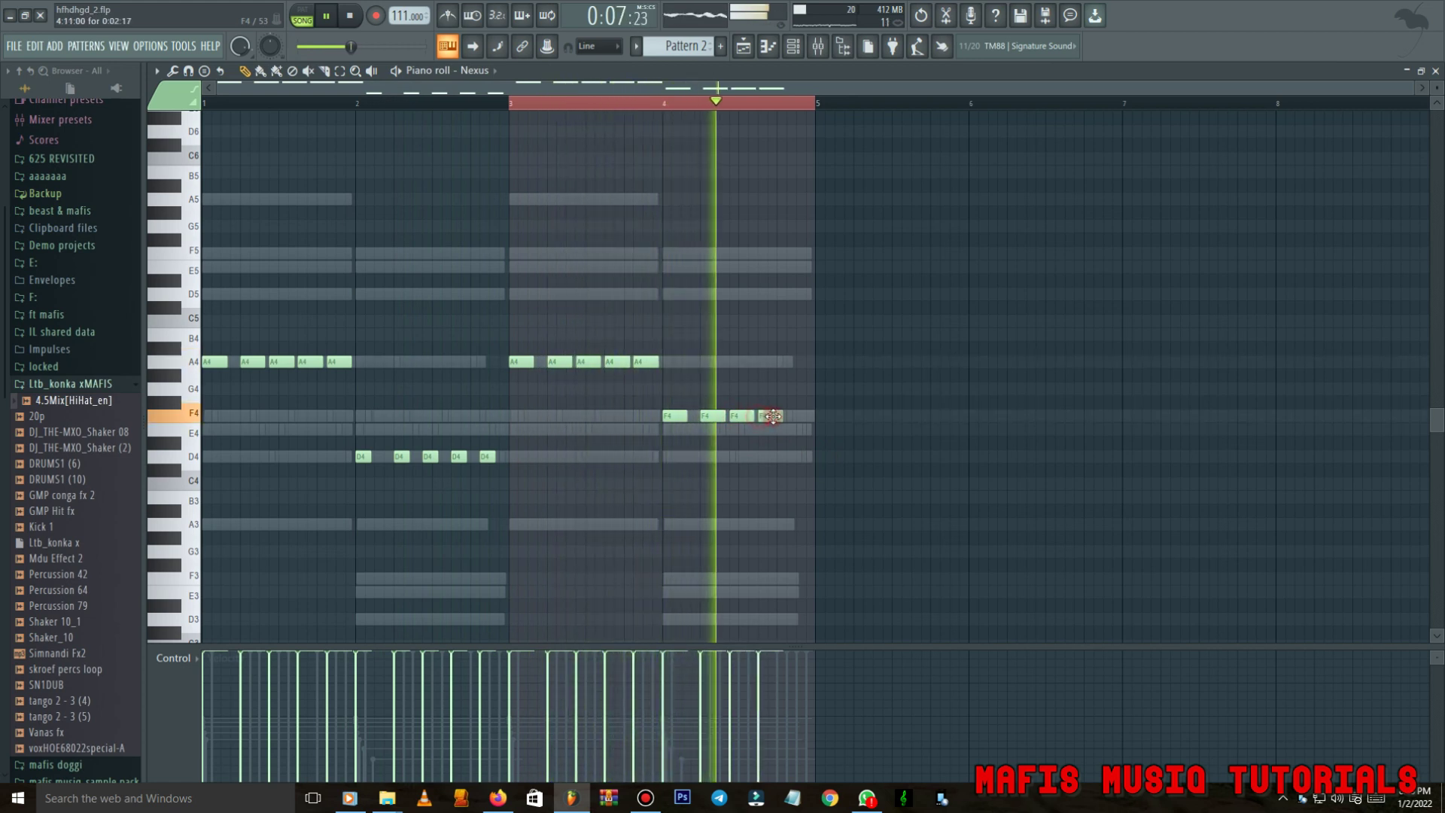
pyautogui.click(789, 416)
pyautogui.moveTo(664, 408); pyautogui.dragTo(800, 430)
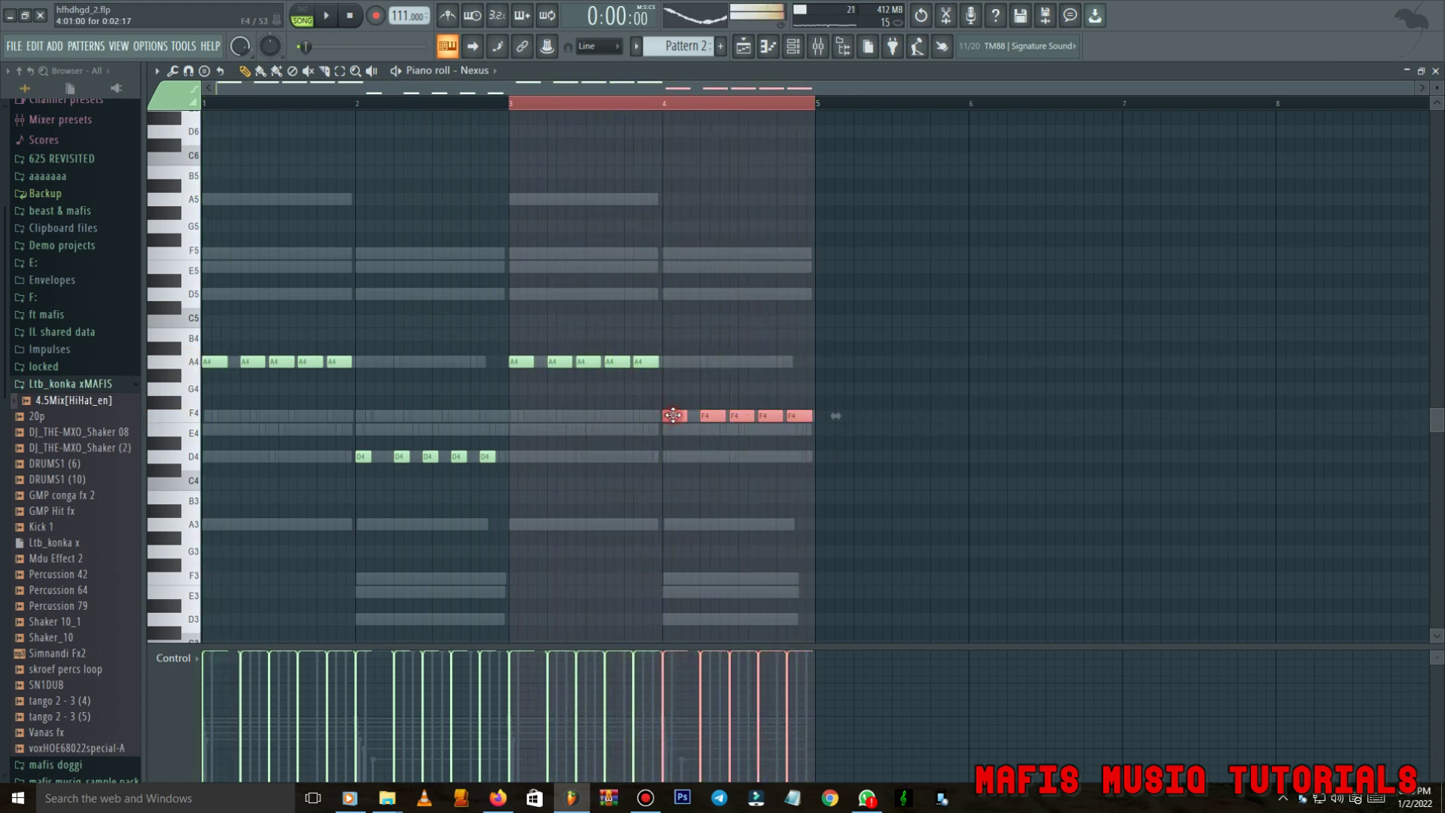
pyautogui.moveTo(674, 417); pyautogui.dragTo(677, 459)
# Add a Harmor channel and load its Moonlight EP preset.
pyautogui.press('F6')
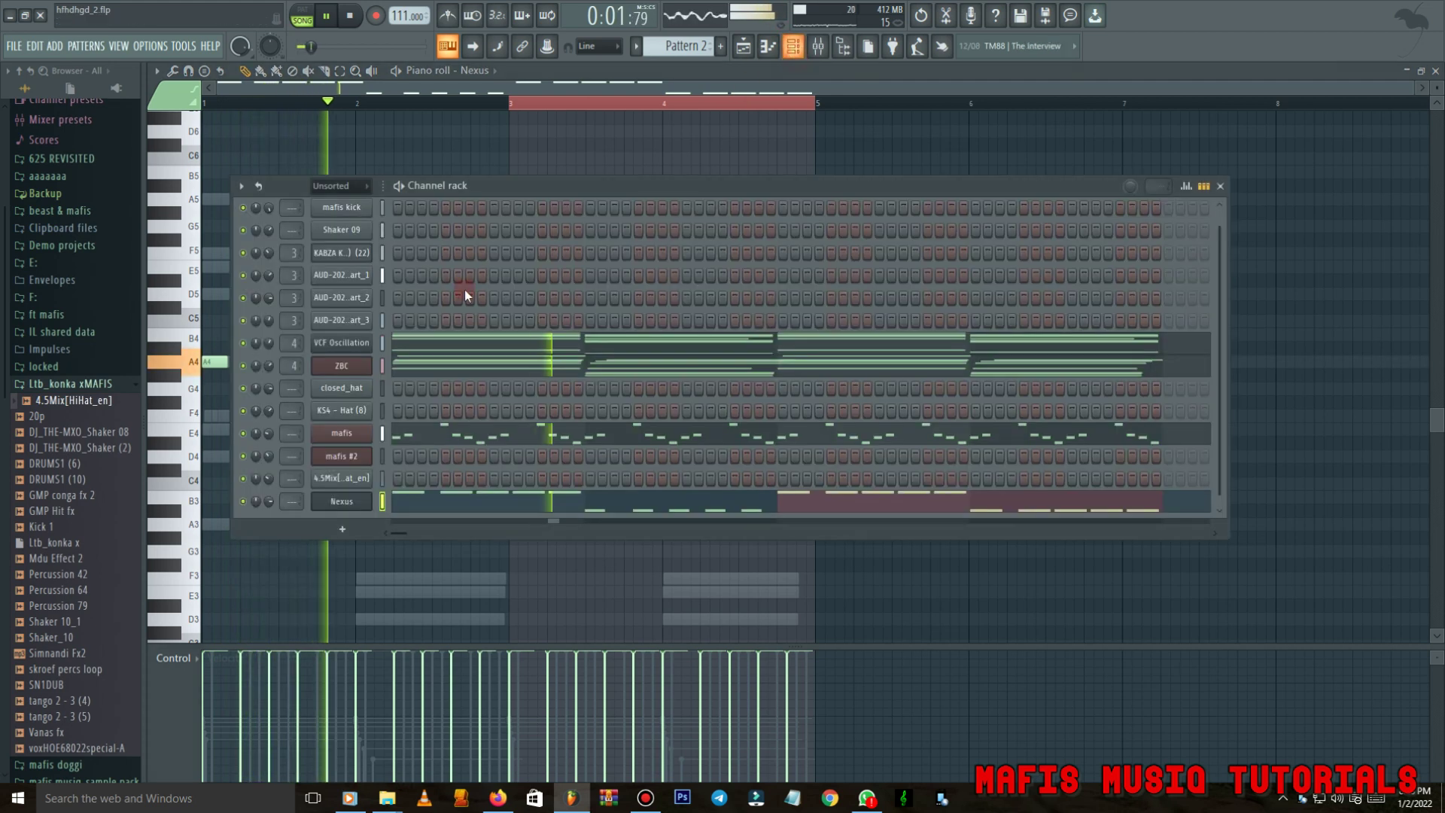
pyautogui.click(342, 529)
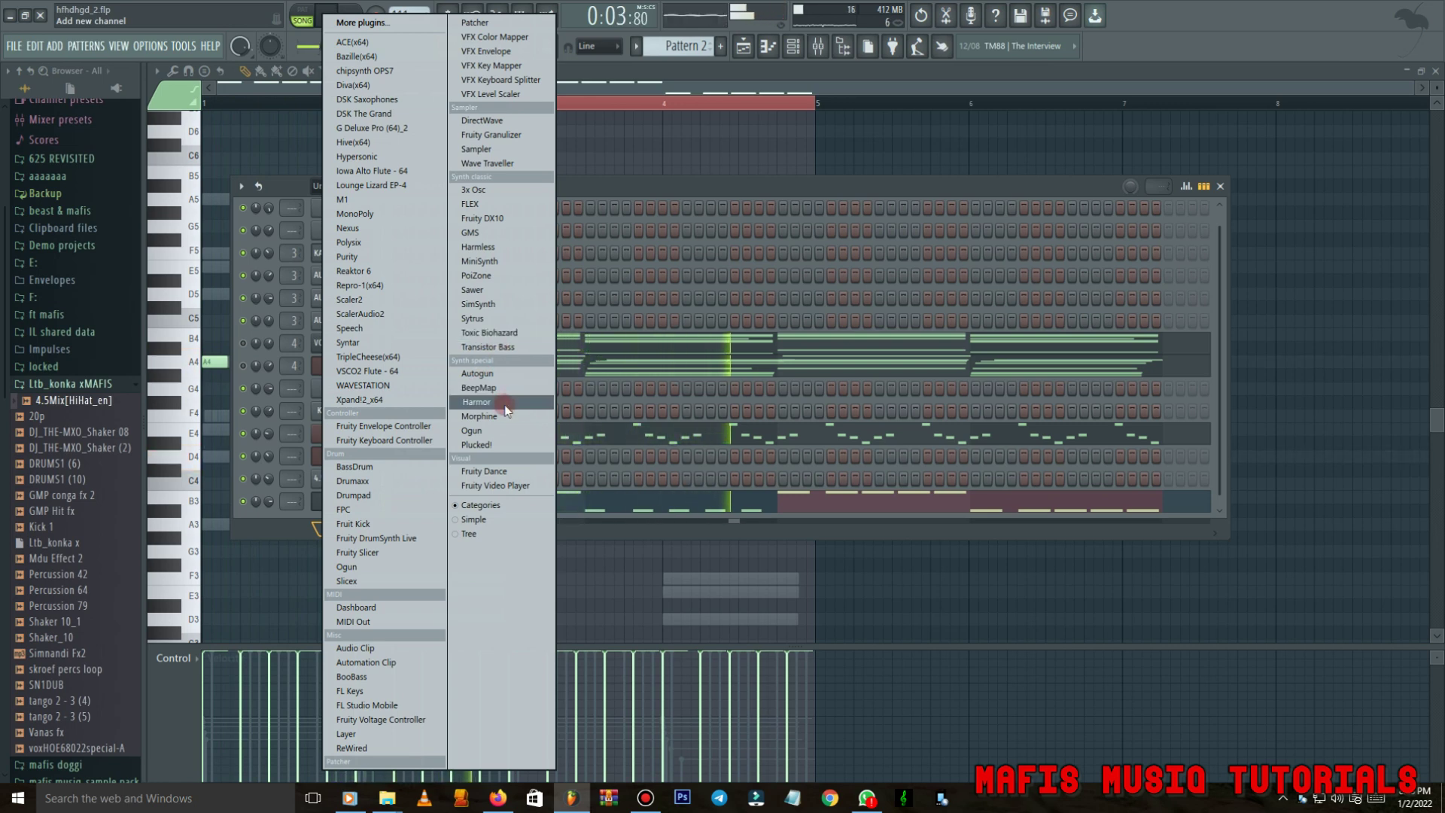
pyautogui.click(476, 402)
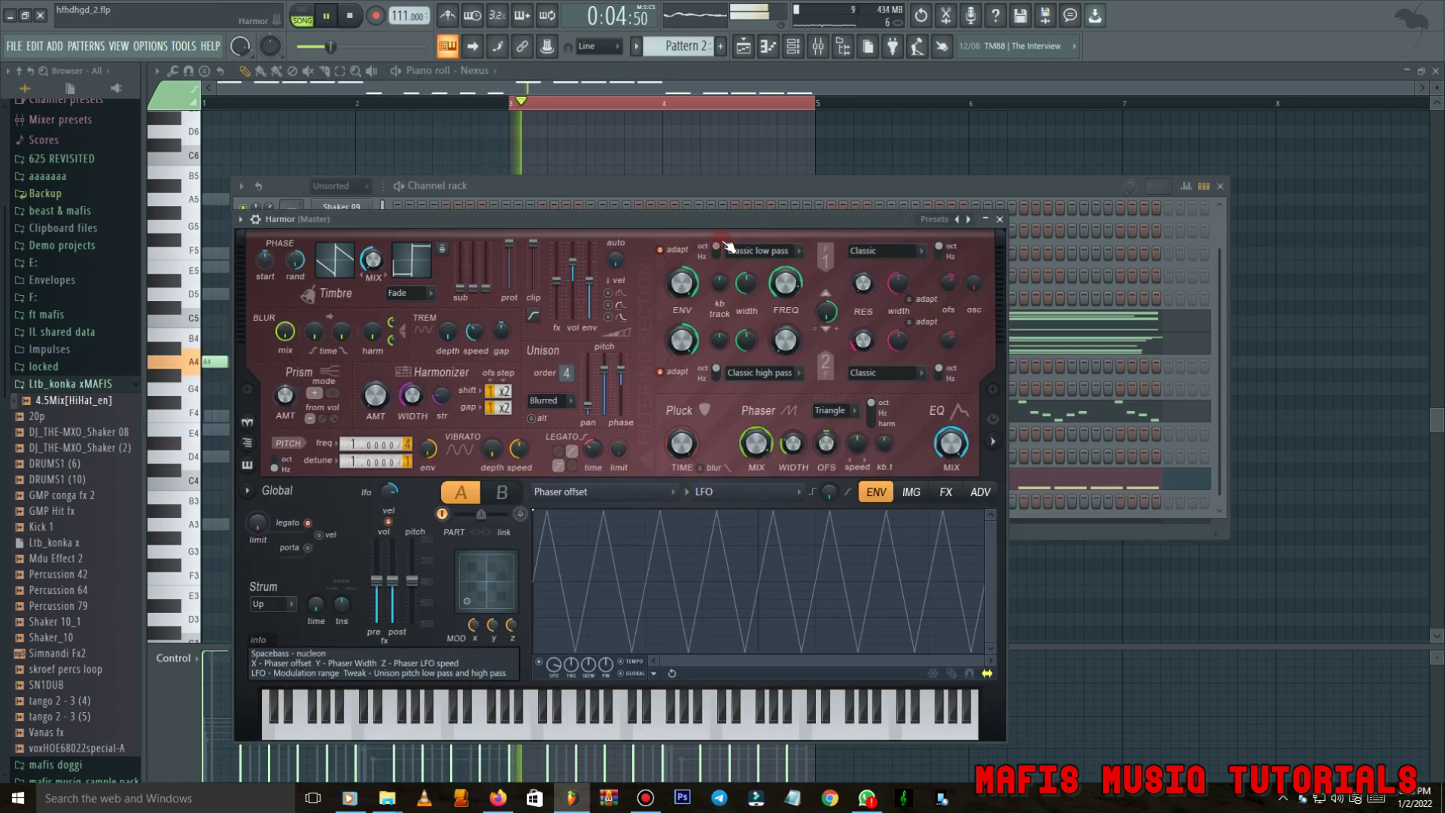
pyautogui.click(931, 219)
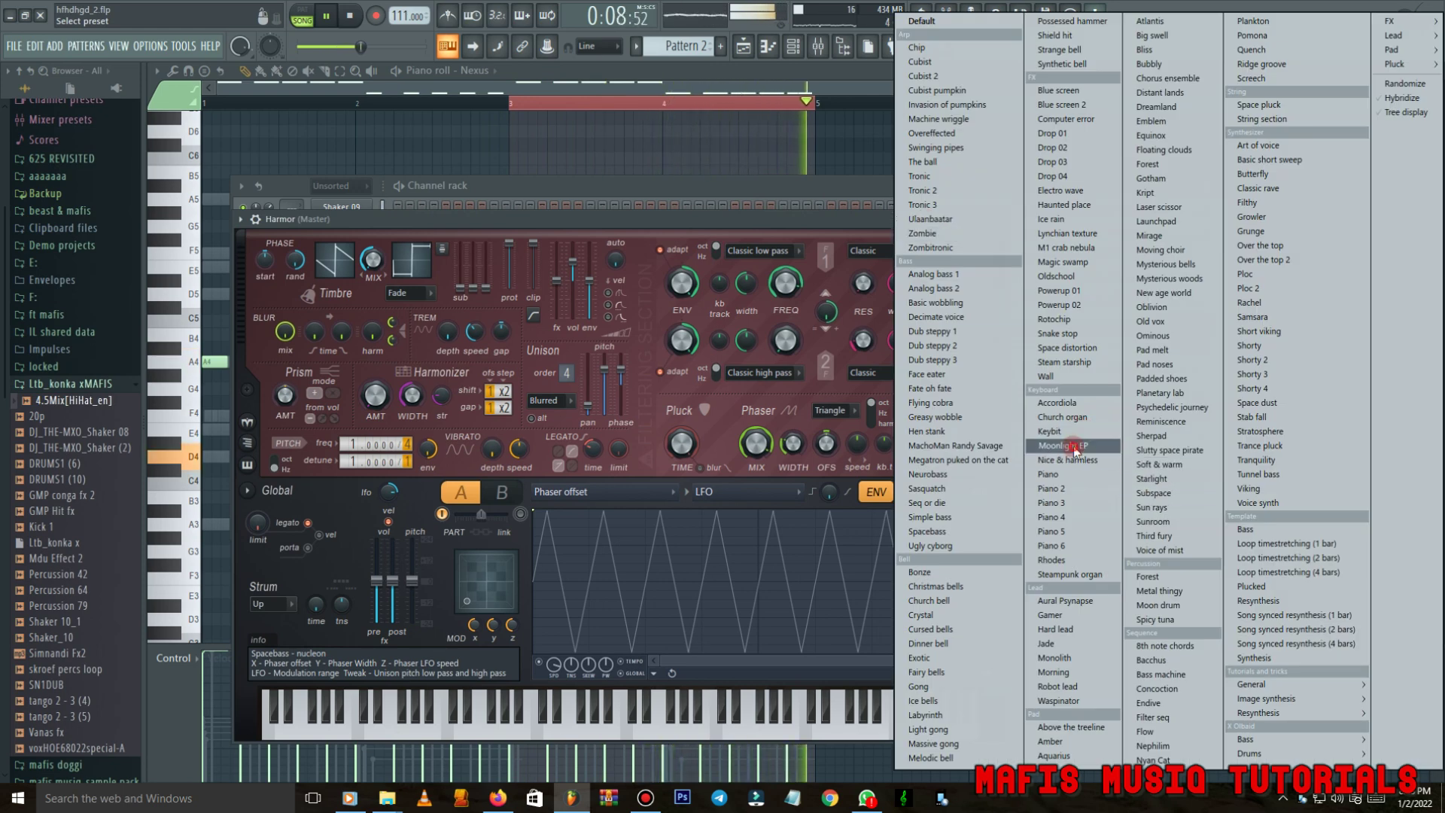
pyautogui.click(1077, 447)
pyautogui.click(1009, 190)
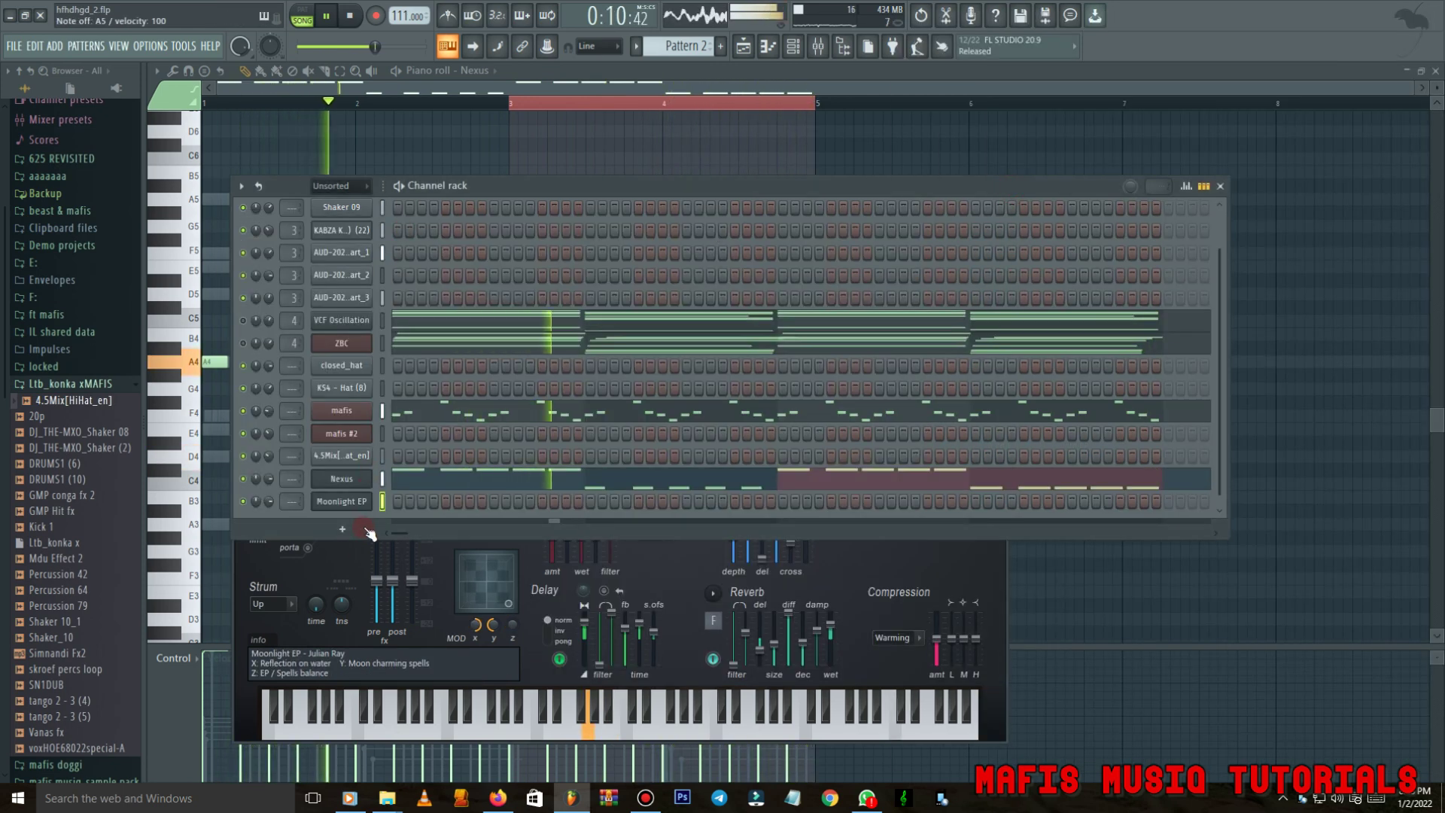
# Set the Moonlight EP channel's root note to D#5 and return to the channel rack.
pyautogui.rightClick(360, 503)
pyautogui.click(352, 503)
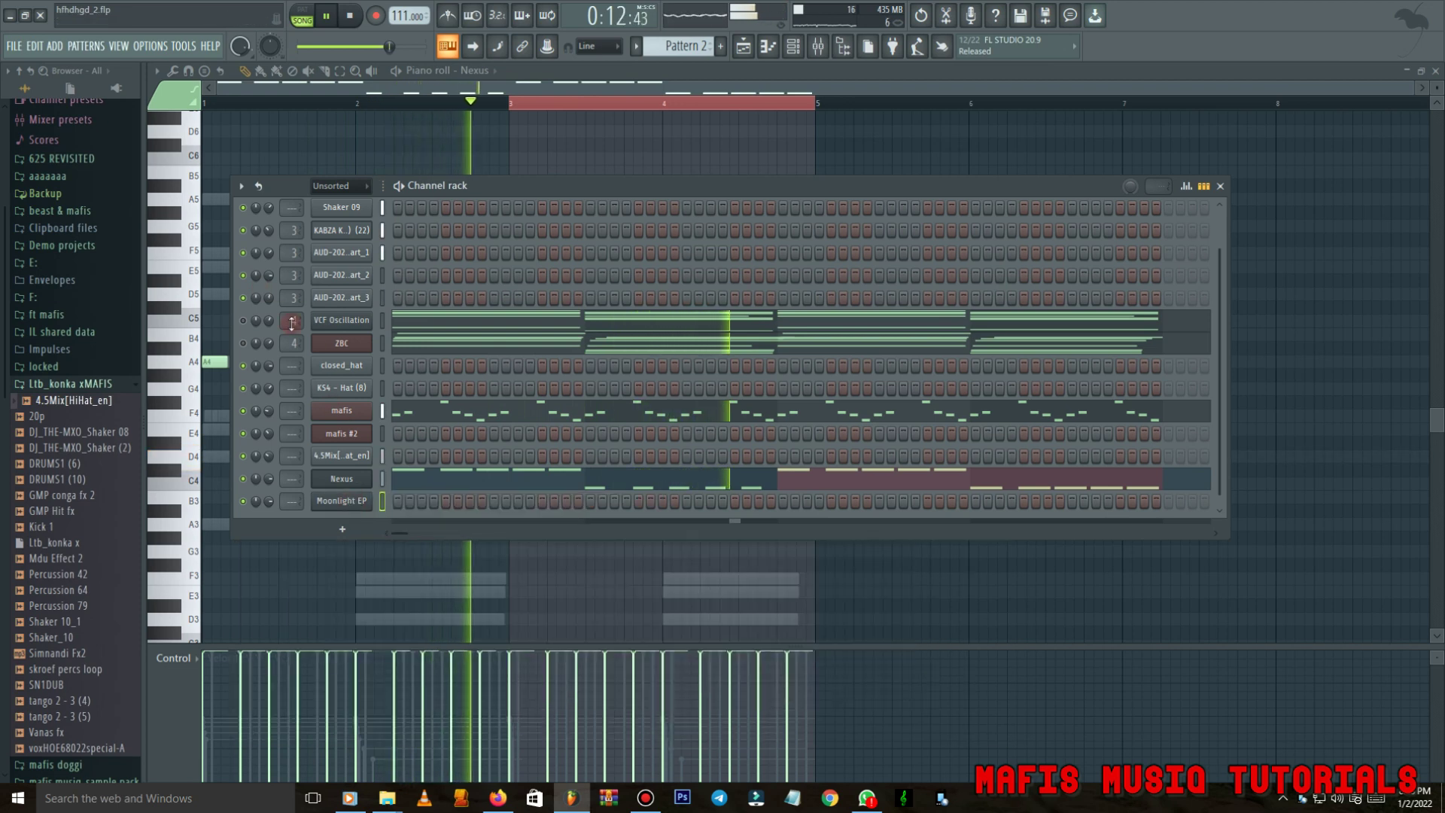
pyautogui.click(359, 506)
pyautogui.click(255, 219)
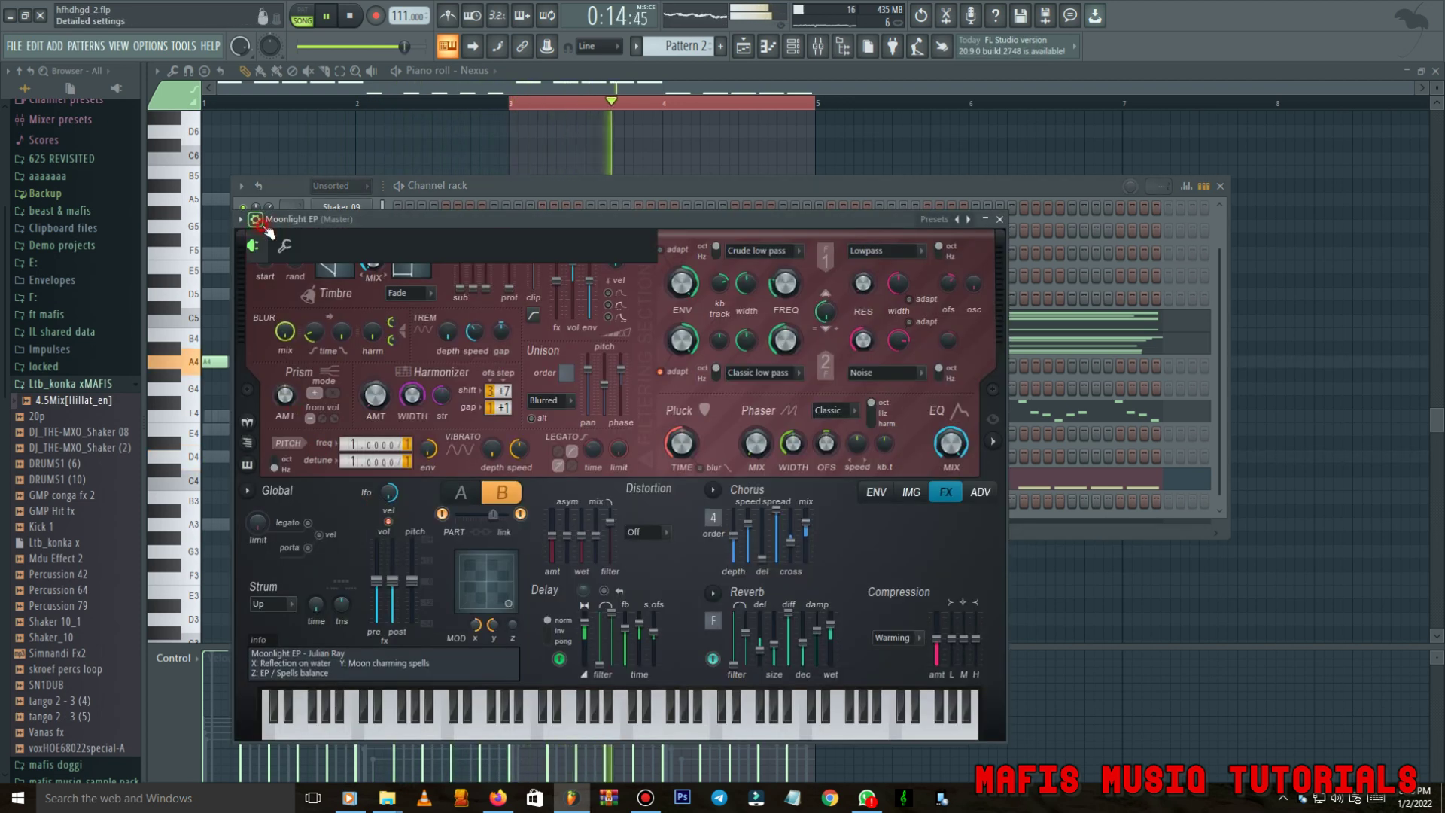
pyautogui.click(285, 245)
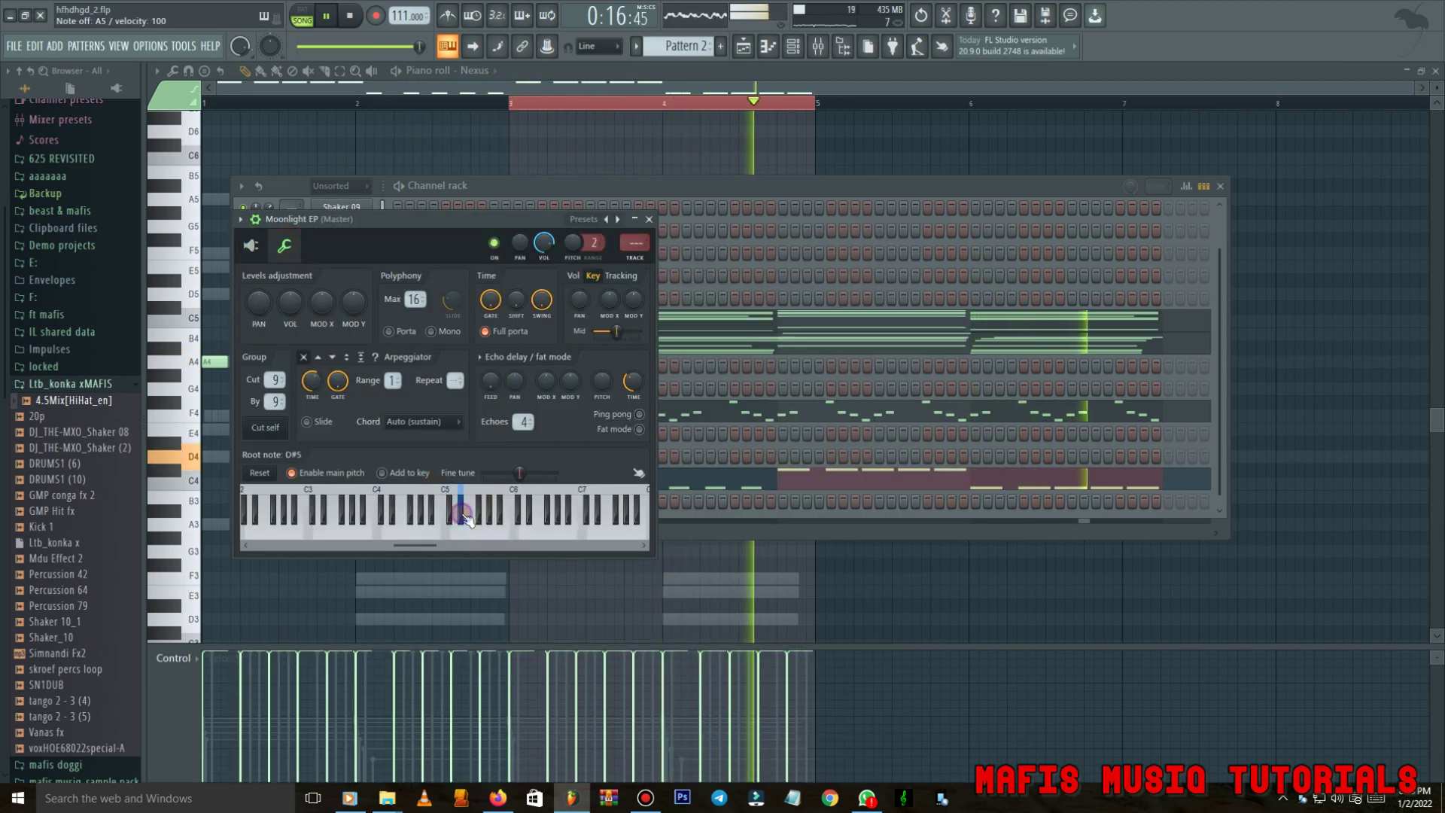
pyautogui.click(697, 525)
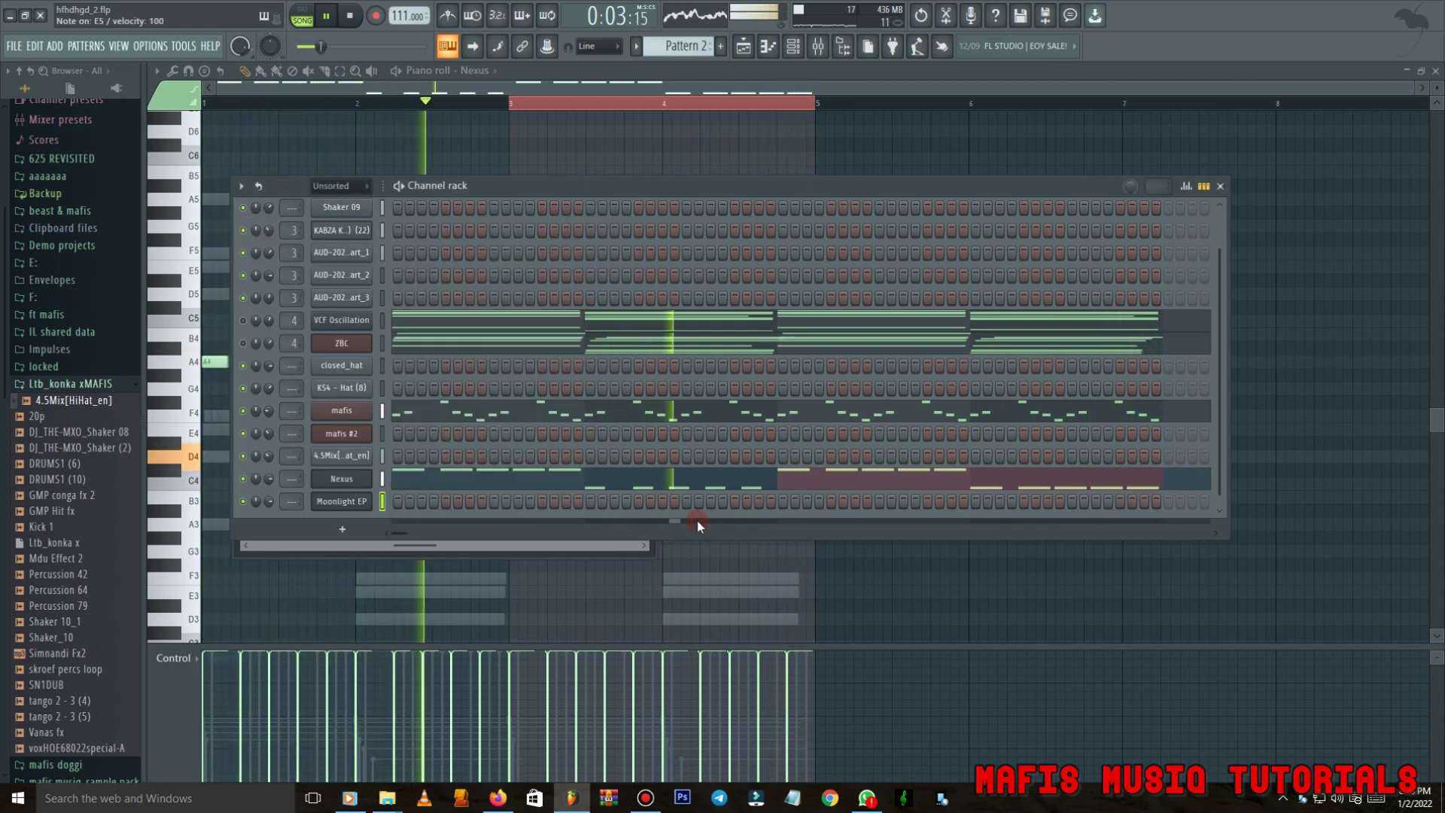
# Copy the ZBC channel's chord notes and paste them into the Moonlight EP channel.
pyautogui.rightClick(369, 500)
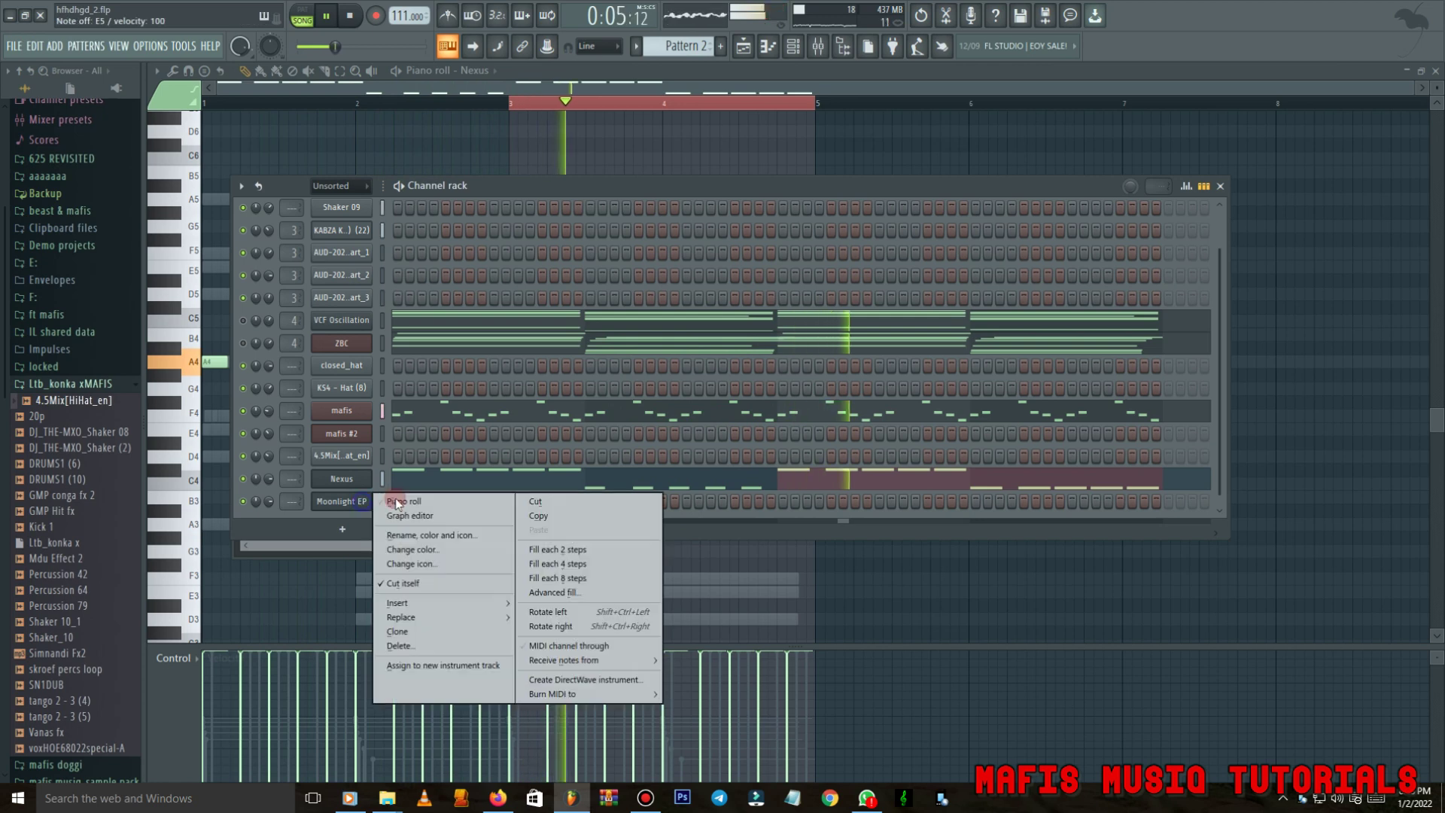
pyautogui.click(397, 503)
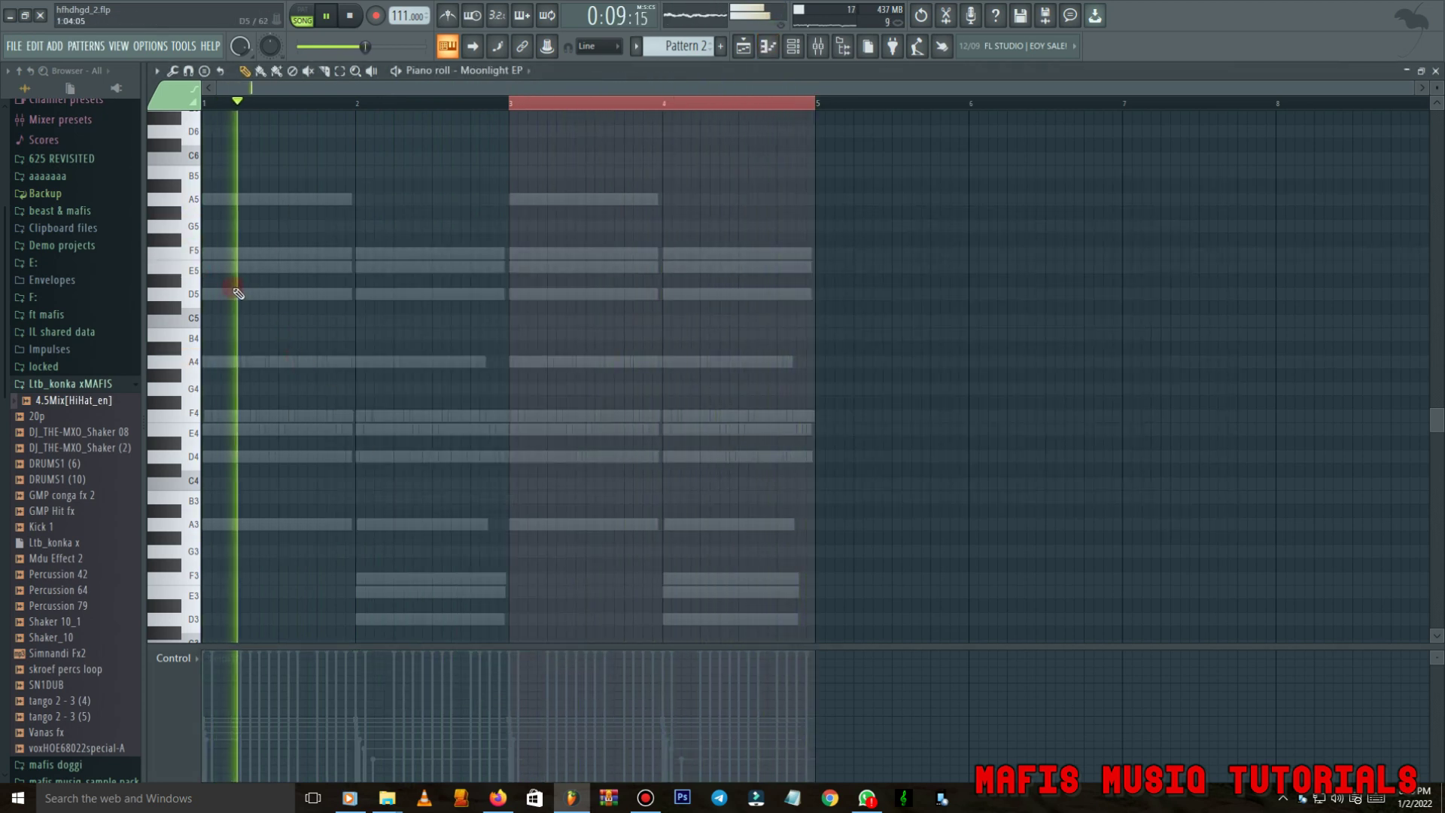
pyautogui.click(793, 47)
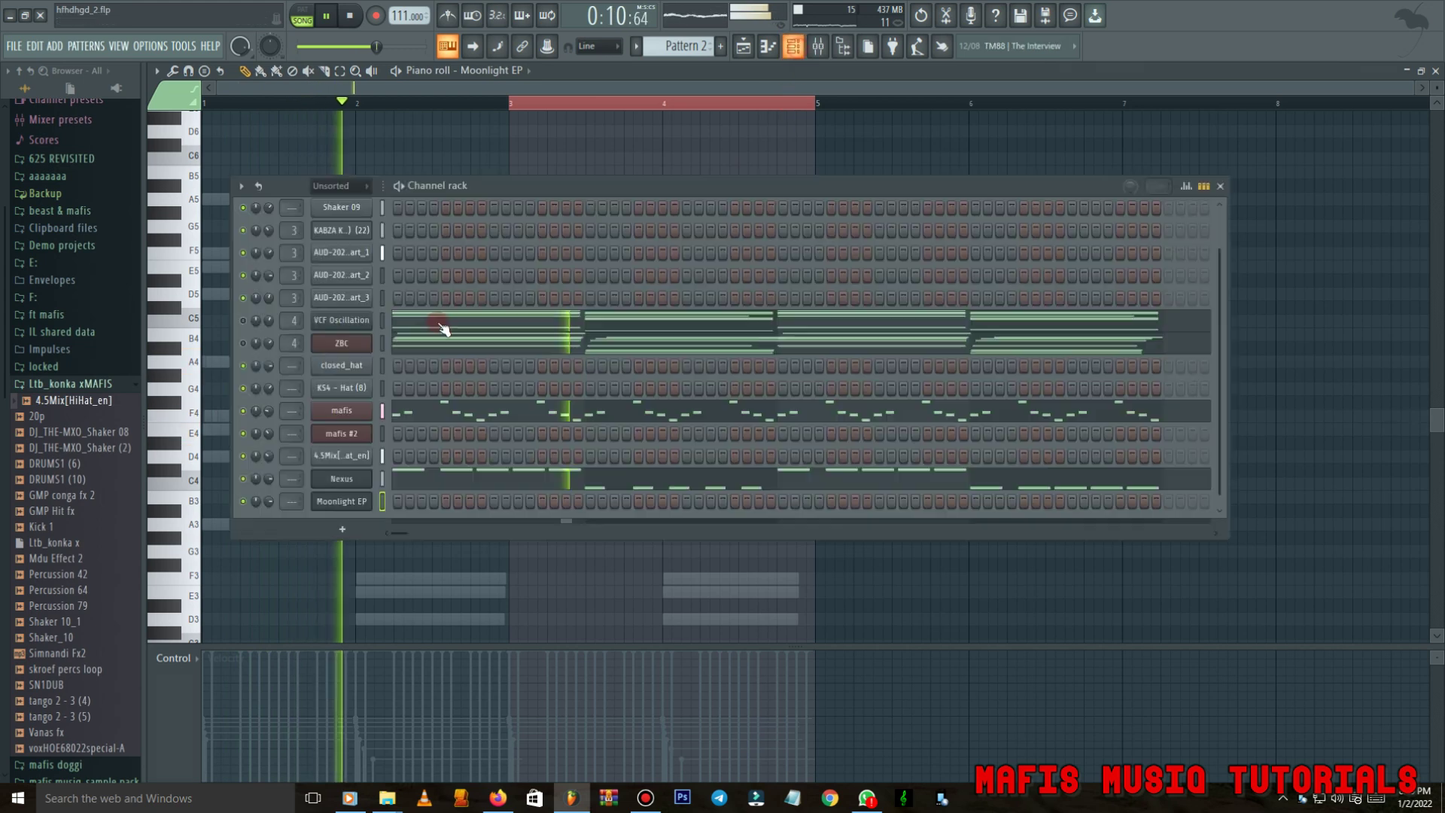
pyautogui.rightClick(359, 343)
pyautogui.click(547, 363)
pyautogui.rightClick(357, 501)
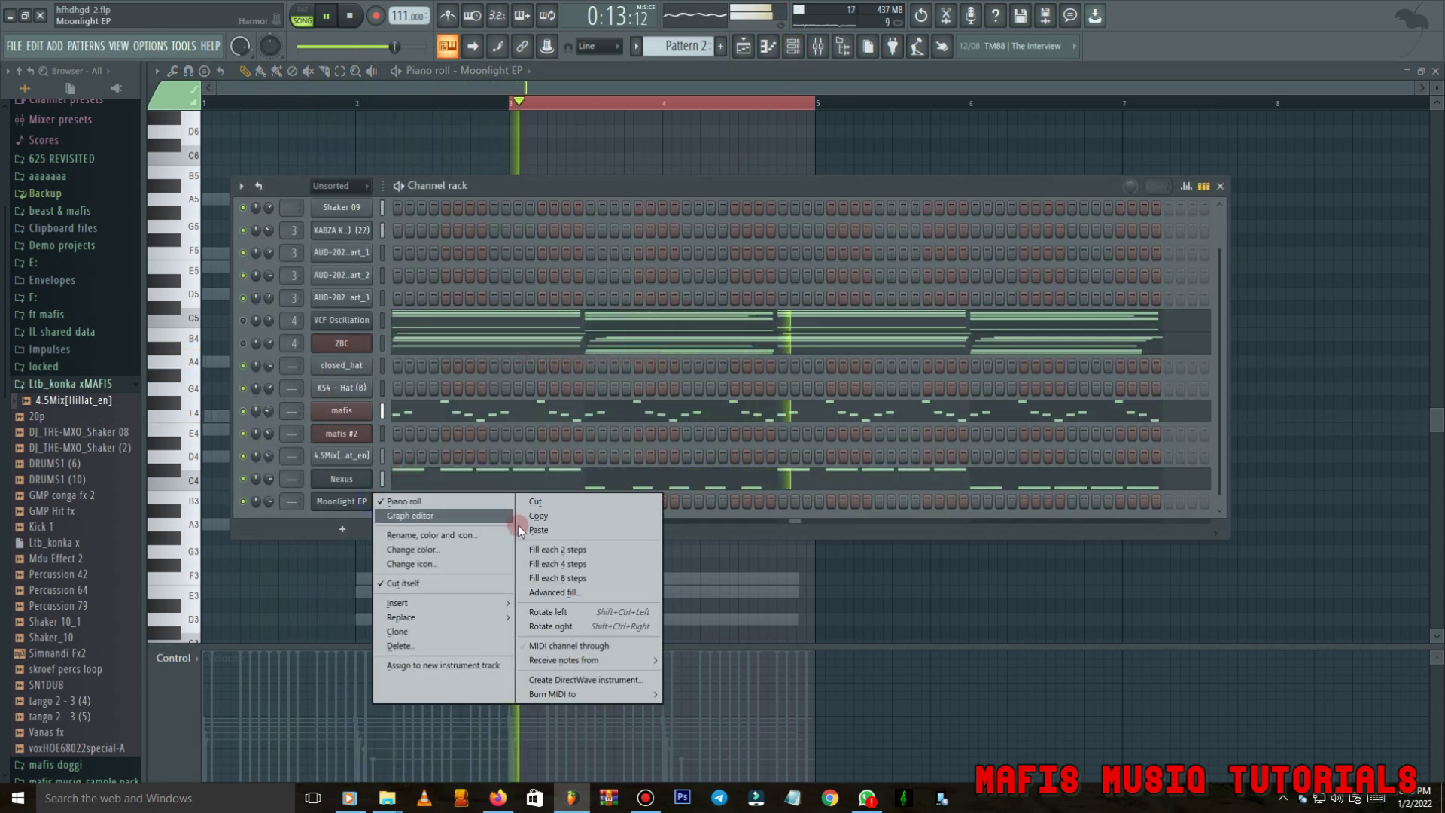
pyautogui.click(536, 530)
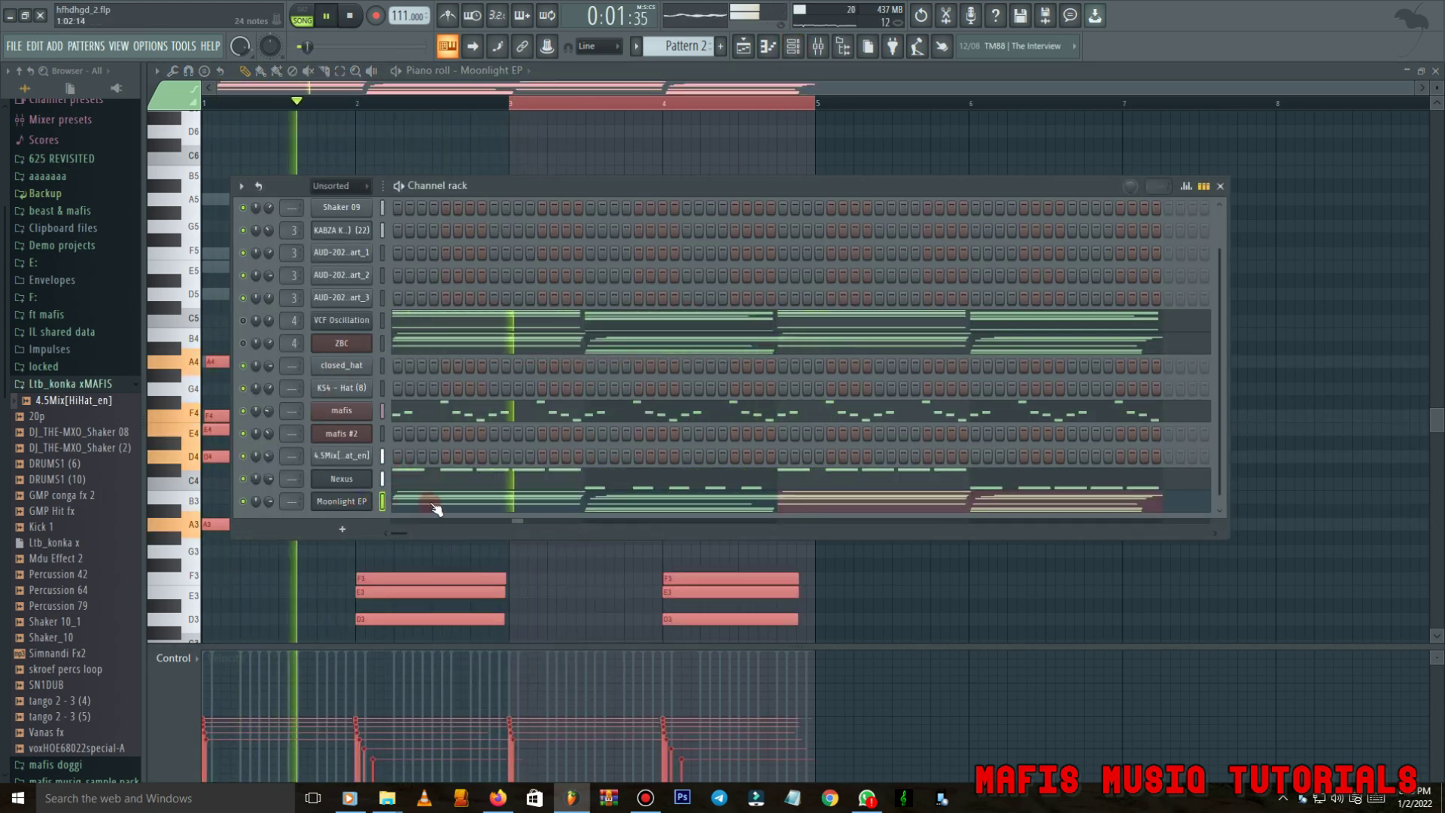
# Transpose all the pasted Moonlight EP chord notes up one octave and return to the channel rack.
pyautogui.click(437, 509)
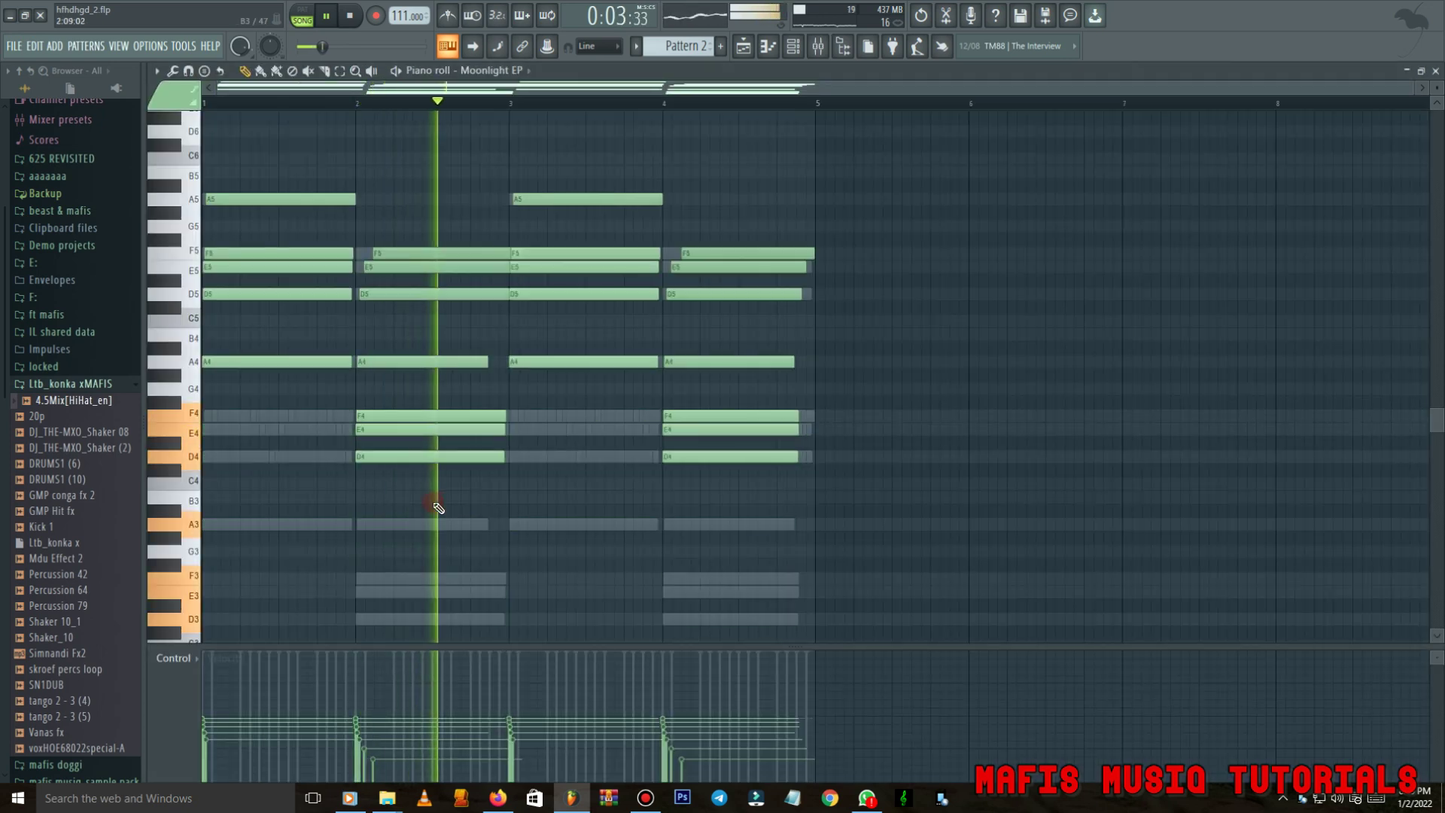
pyautogui.press('space')
pyautogui.press('space')
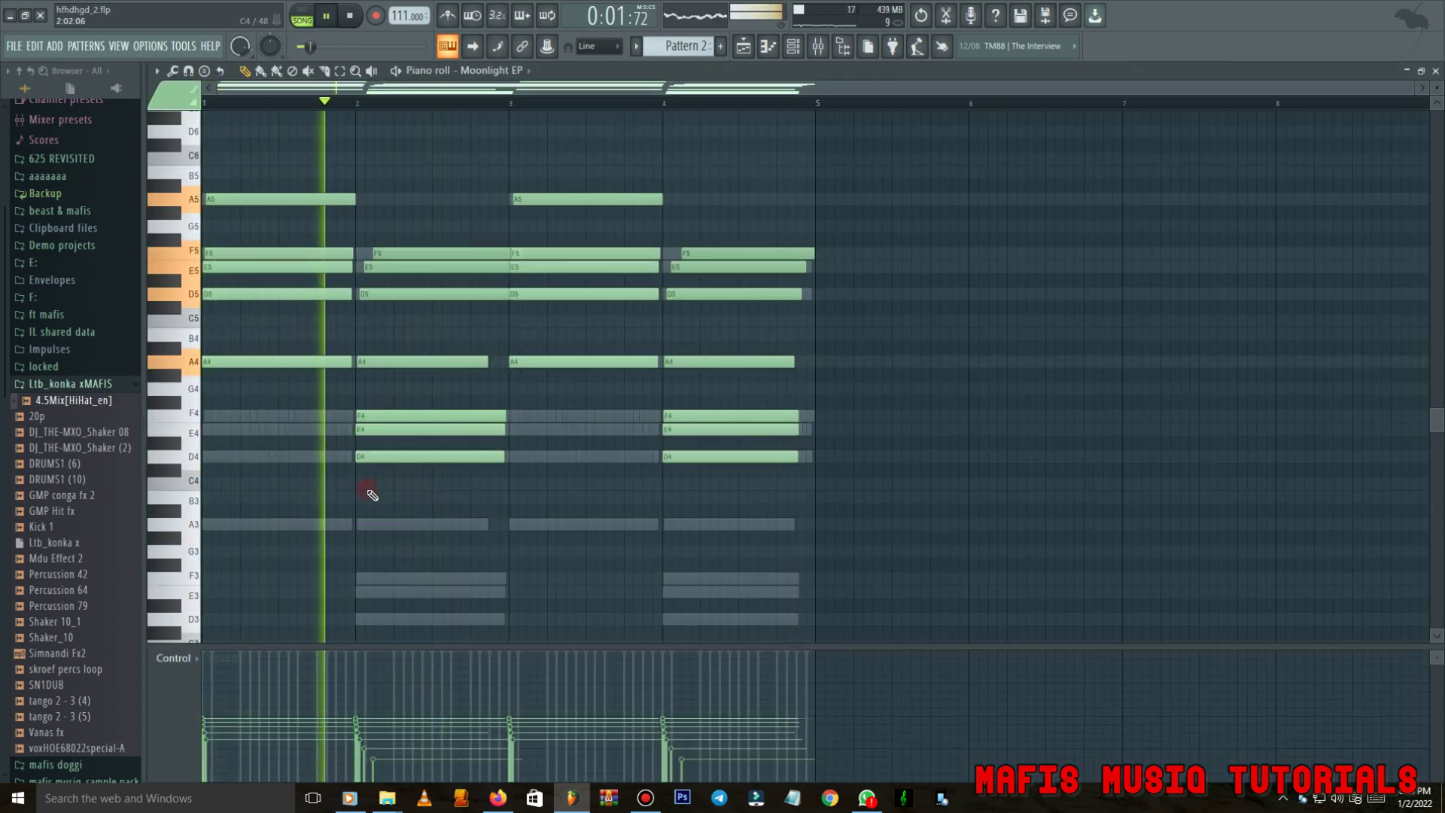
pyautogui.press('F6')
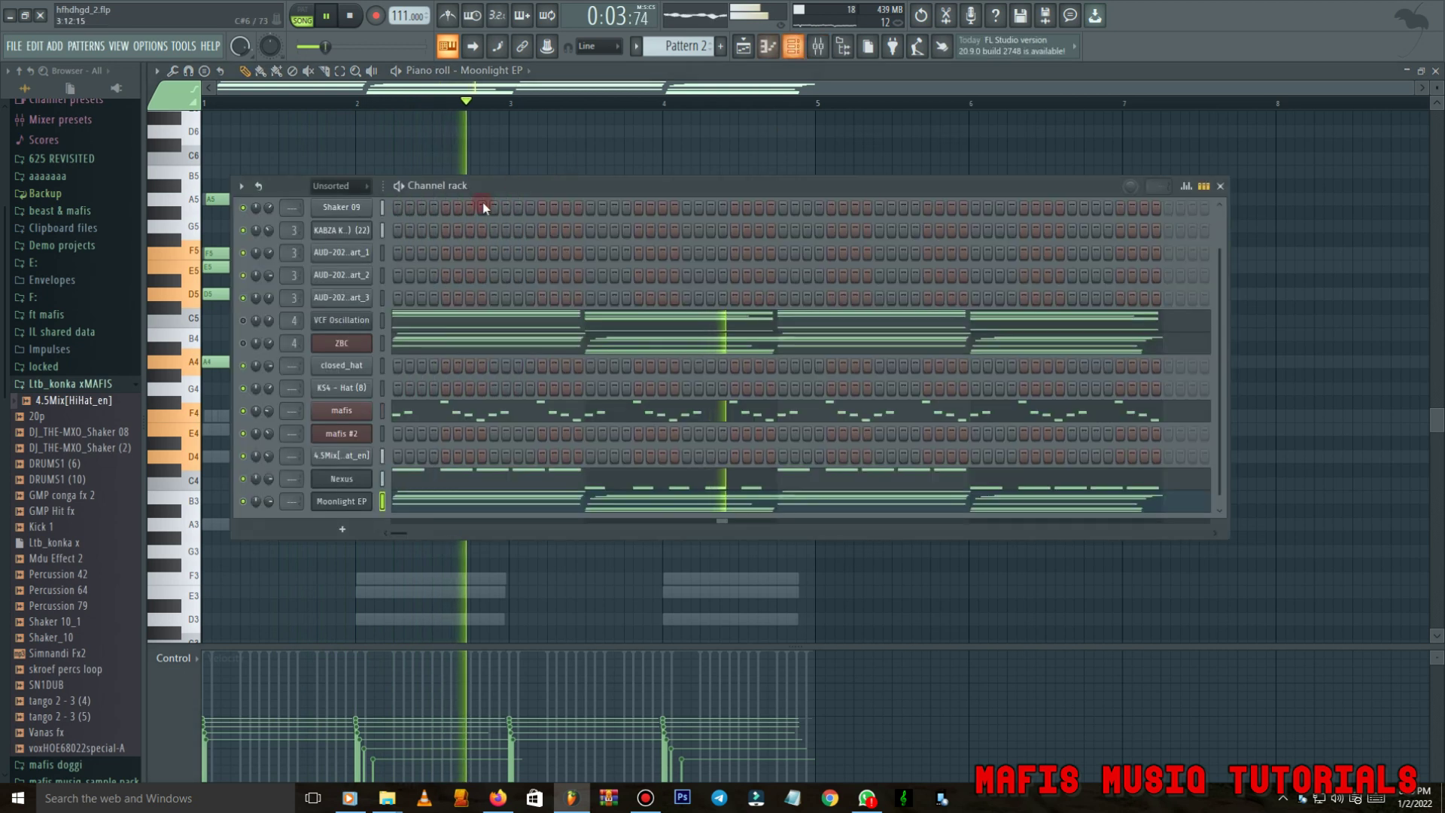
# Add a Morphine channel and load WND Pan Pipes NUC from its Brass & Wind bank.
pyautogui.click(342, 529)
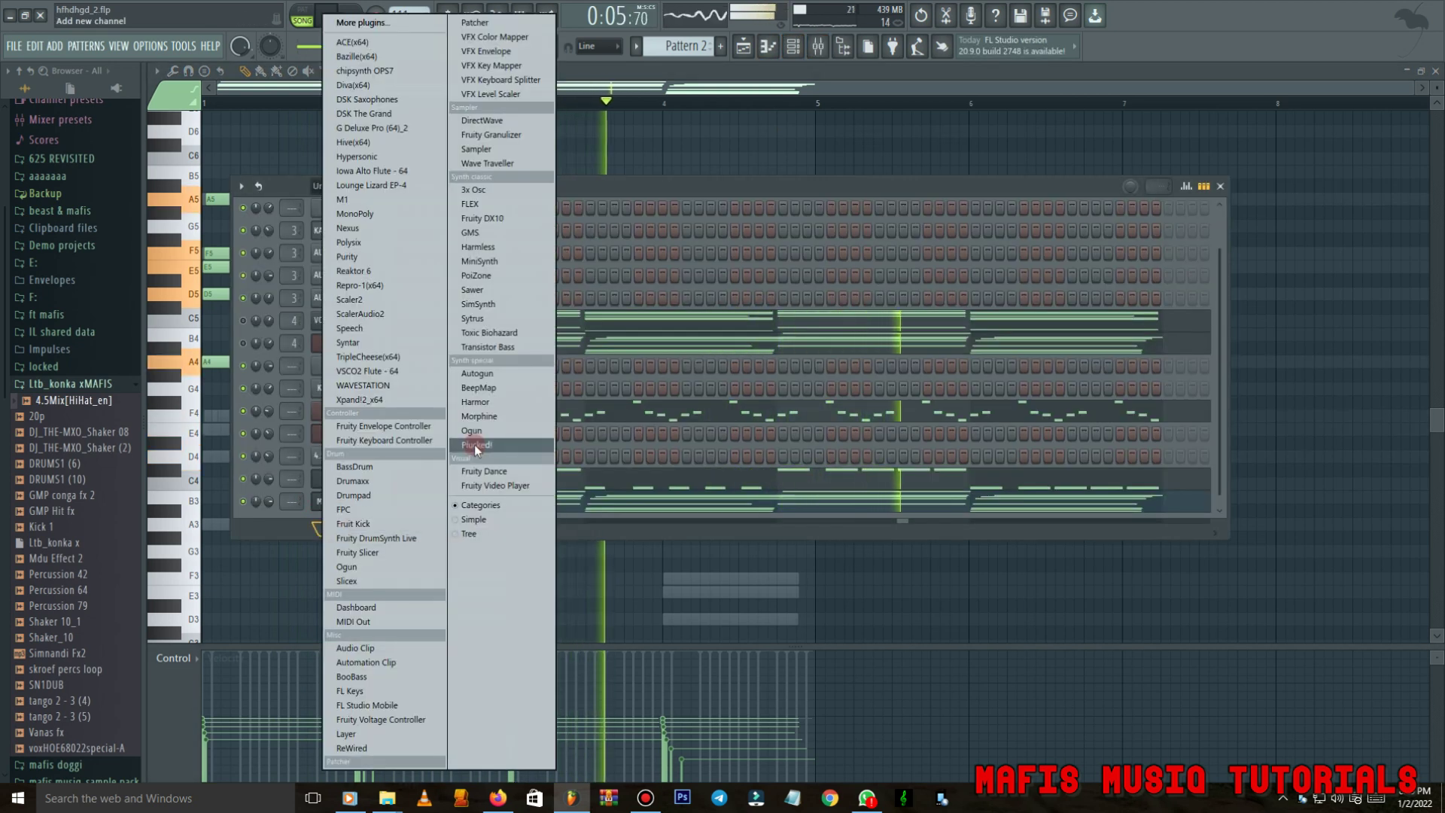
pyautogui.click(471, 416)
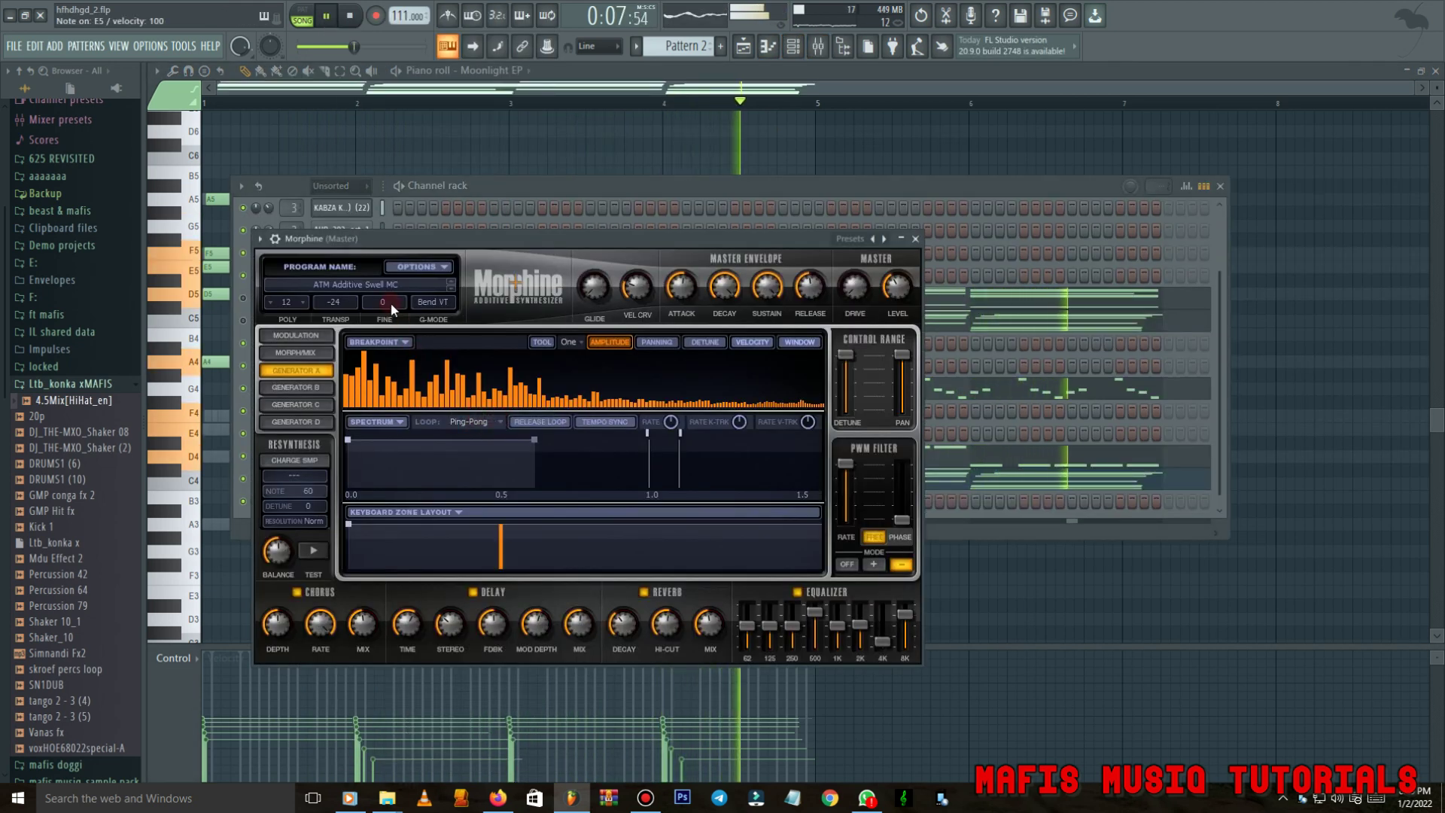
pyautogui.click(377, 285)
pyautogui.click(497, 390)
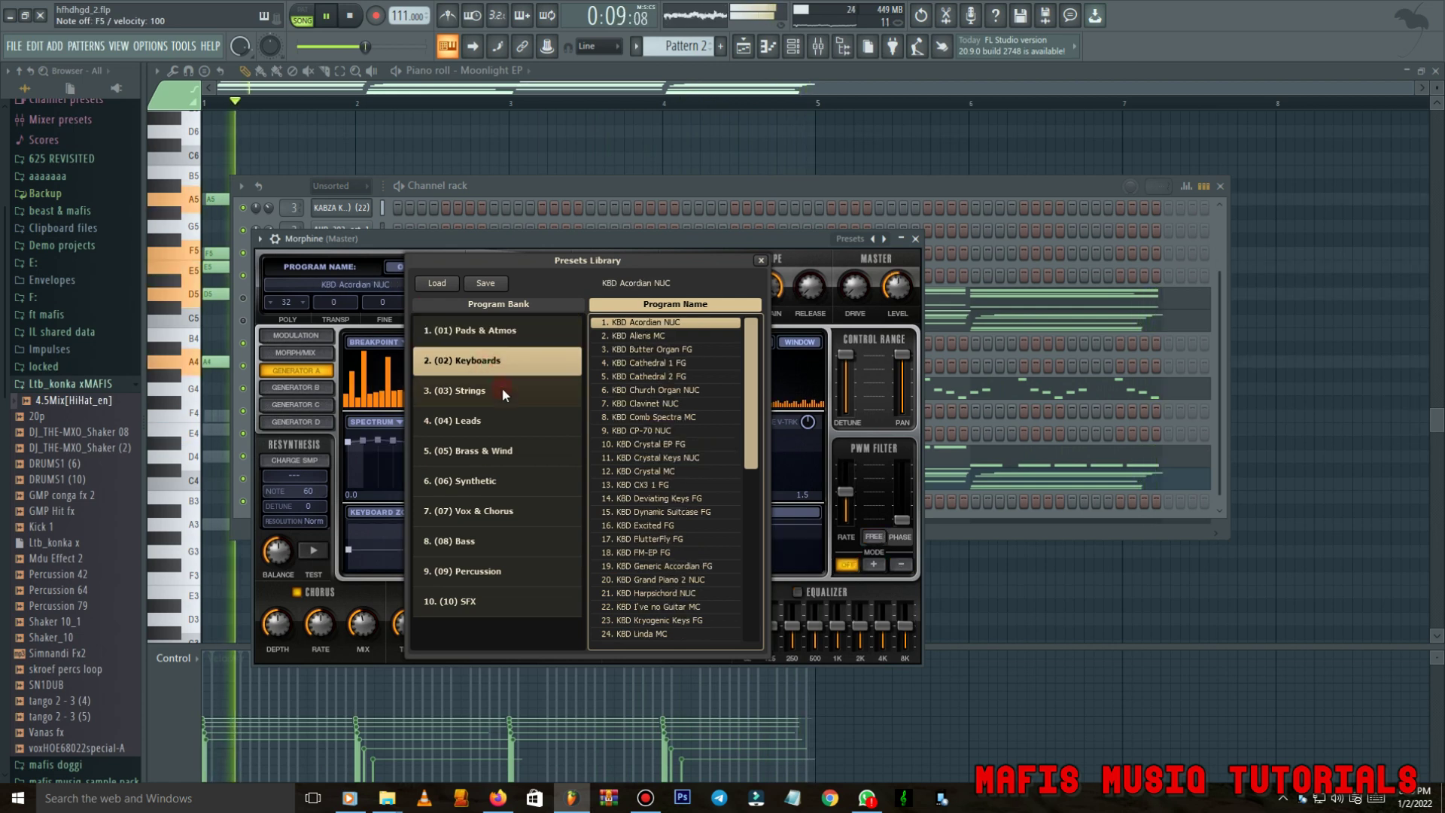
pyautogui.click(500, 450)
pyautogui.click(661, 499)
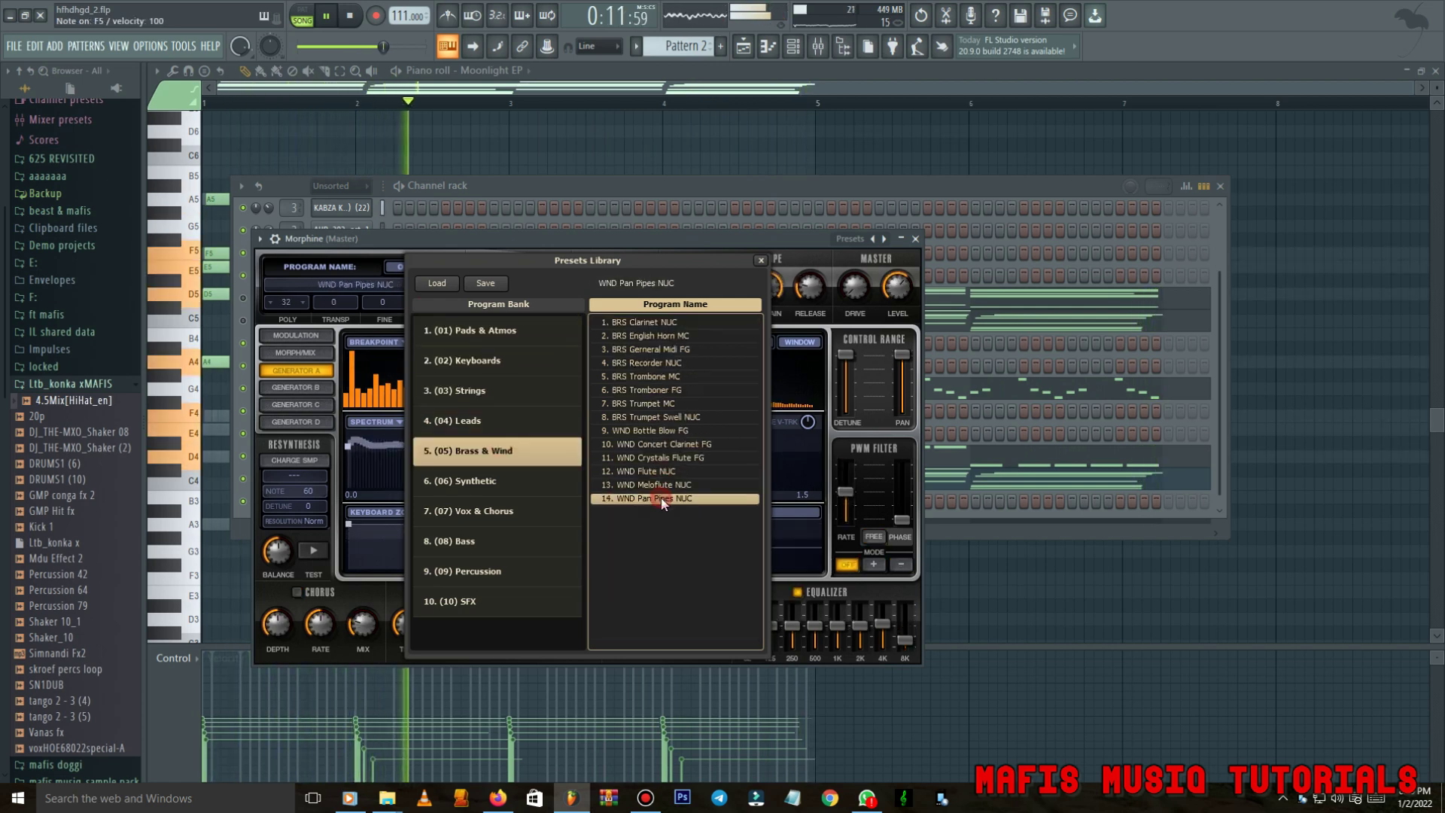
# Set the Morphine channel's root note to D#5 and open its piano roll.
pyautogui.click(275, 239)
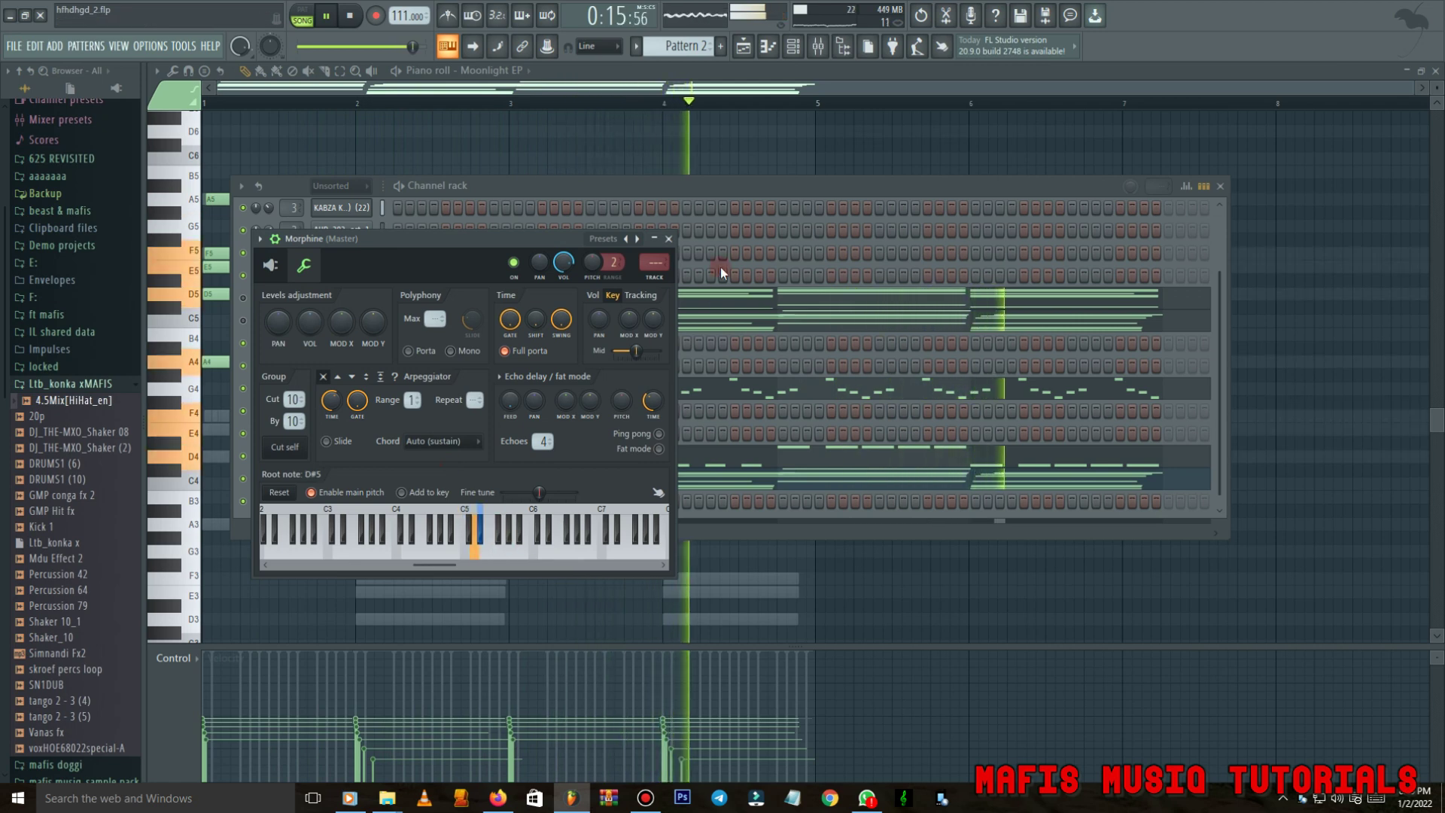
pyautogui.click(711, 189)
pyautogui.rightClick(365, 503)
pyautogui.click(374, 503)
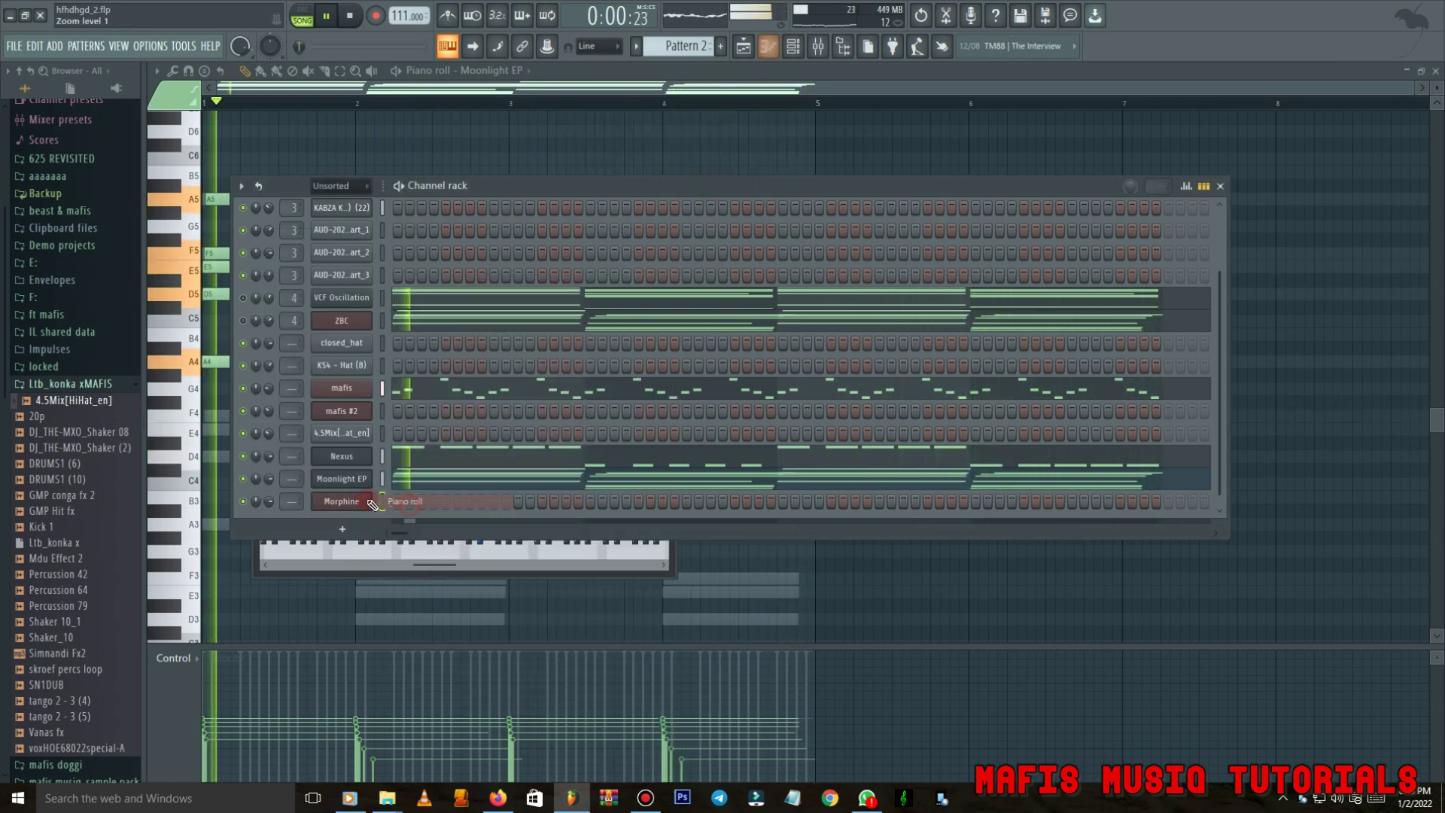
# Draw a D5 note on step 5 of bar 1 for Morphine and shorten it to a brief hit.
pyautogui.press('space')
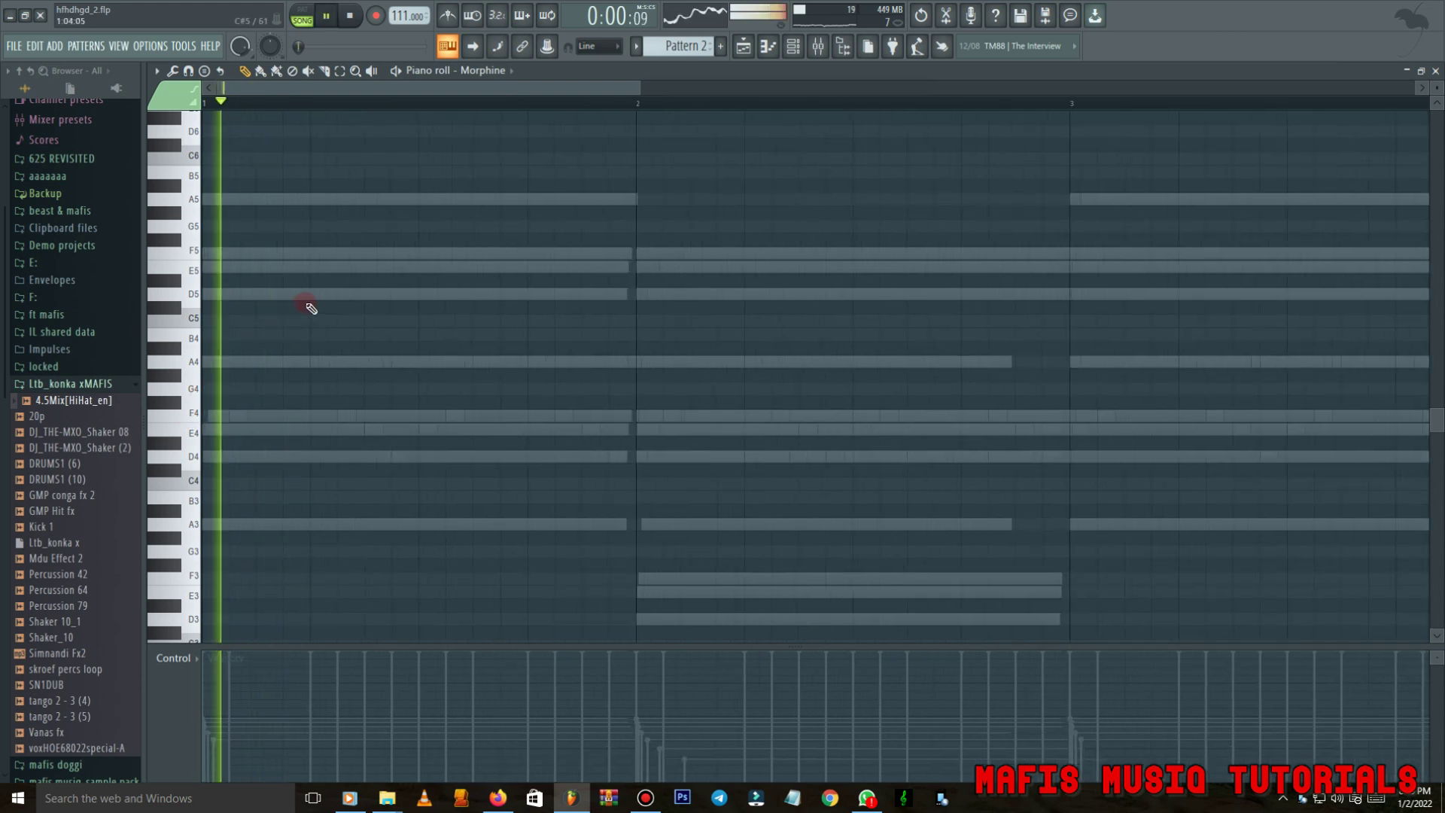
pyautogui.click(346, 295)
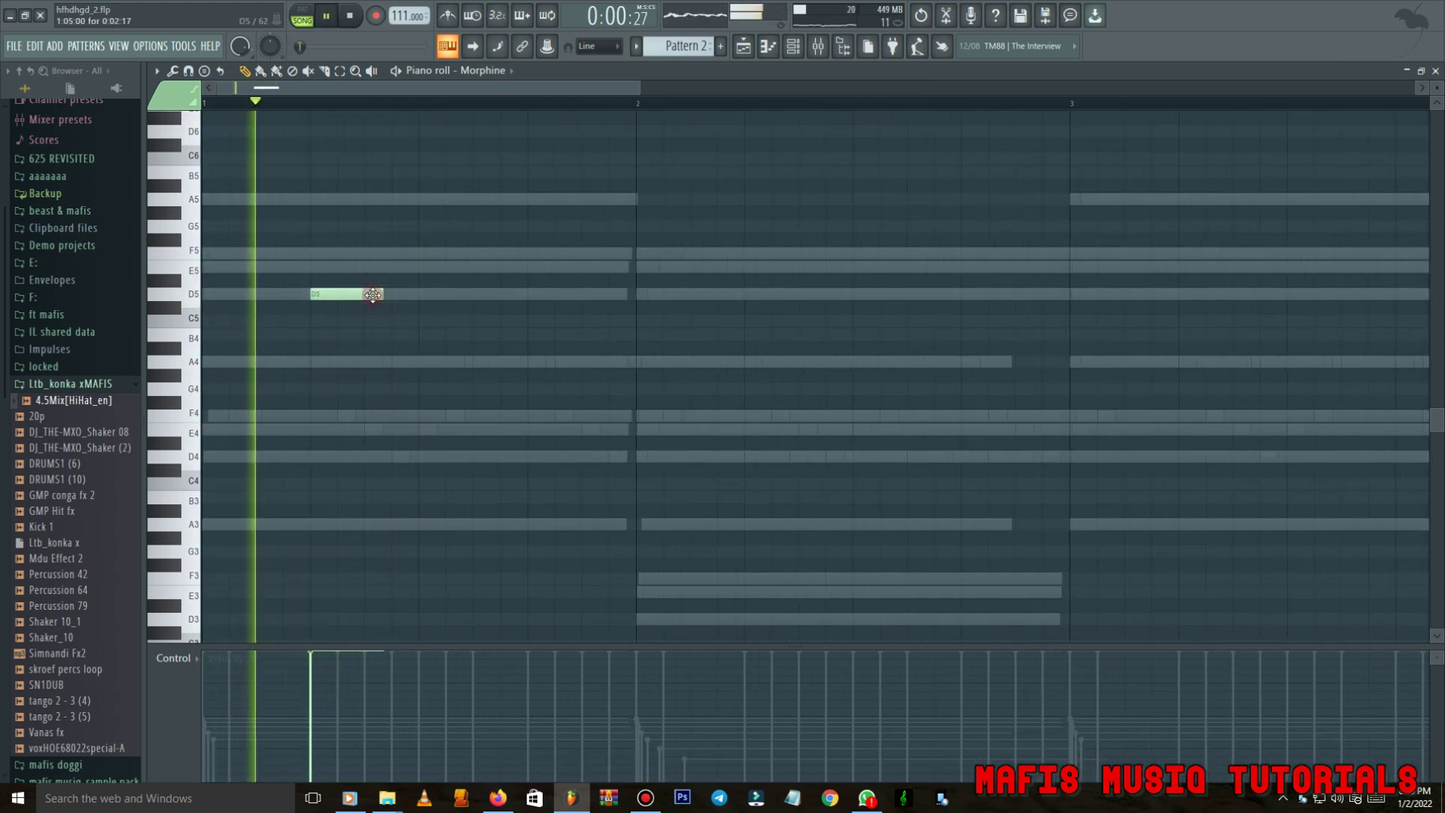
pyautogui.moveTo(375, 295); pyautogui.dragTo(320, 295)
pyautogui.press('space')
pyautogui.press('space')
pyautogui.scroll(2, 339, 347)
pyautogui.scroll(-2, 336, 350)
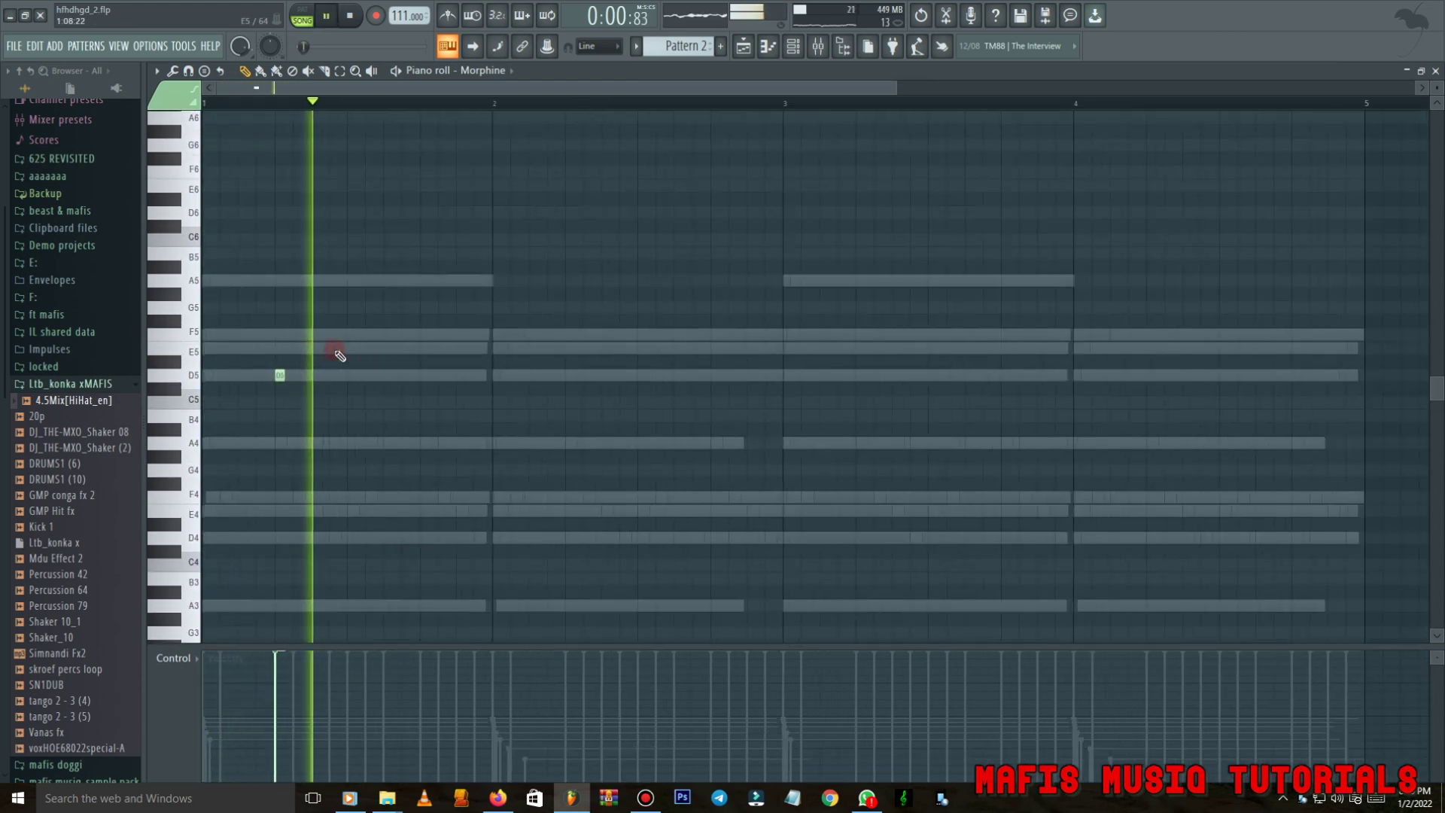
pyautogui.keyDown('ctrl'); pyautogui.scroll(-1, 339, 354); pyautogui.keyUp('ctrl')
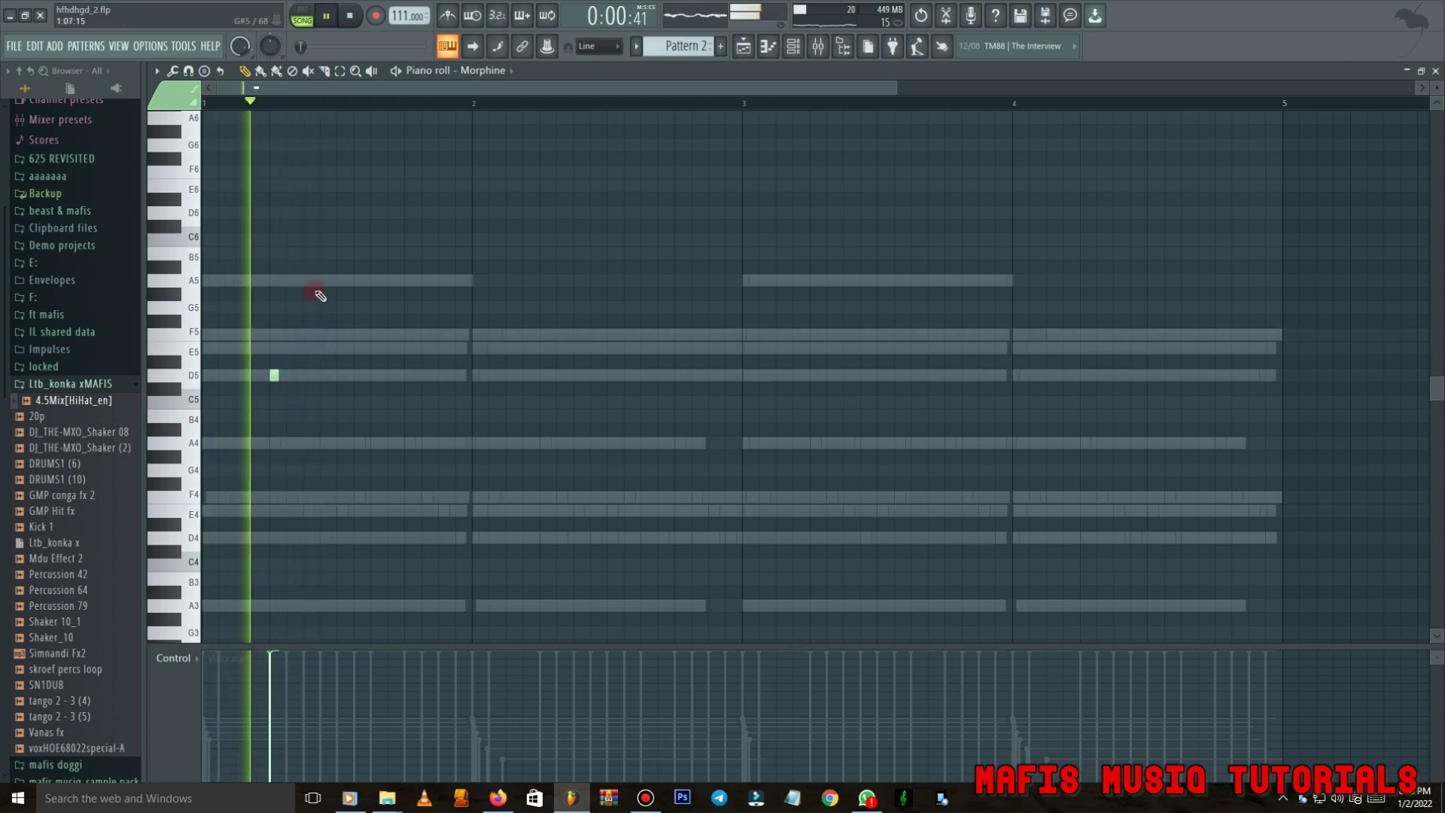
# Add a short E5 on step 9, a longer F5 on step 11, and short E5 and D5 notes on steps 13 and 15 of bar 1.
pyautogui.click(343, 349)
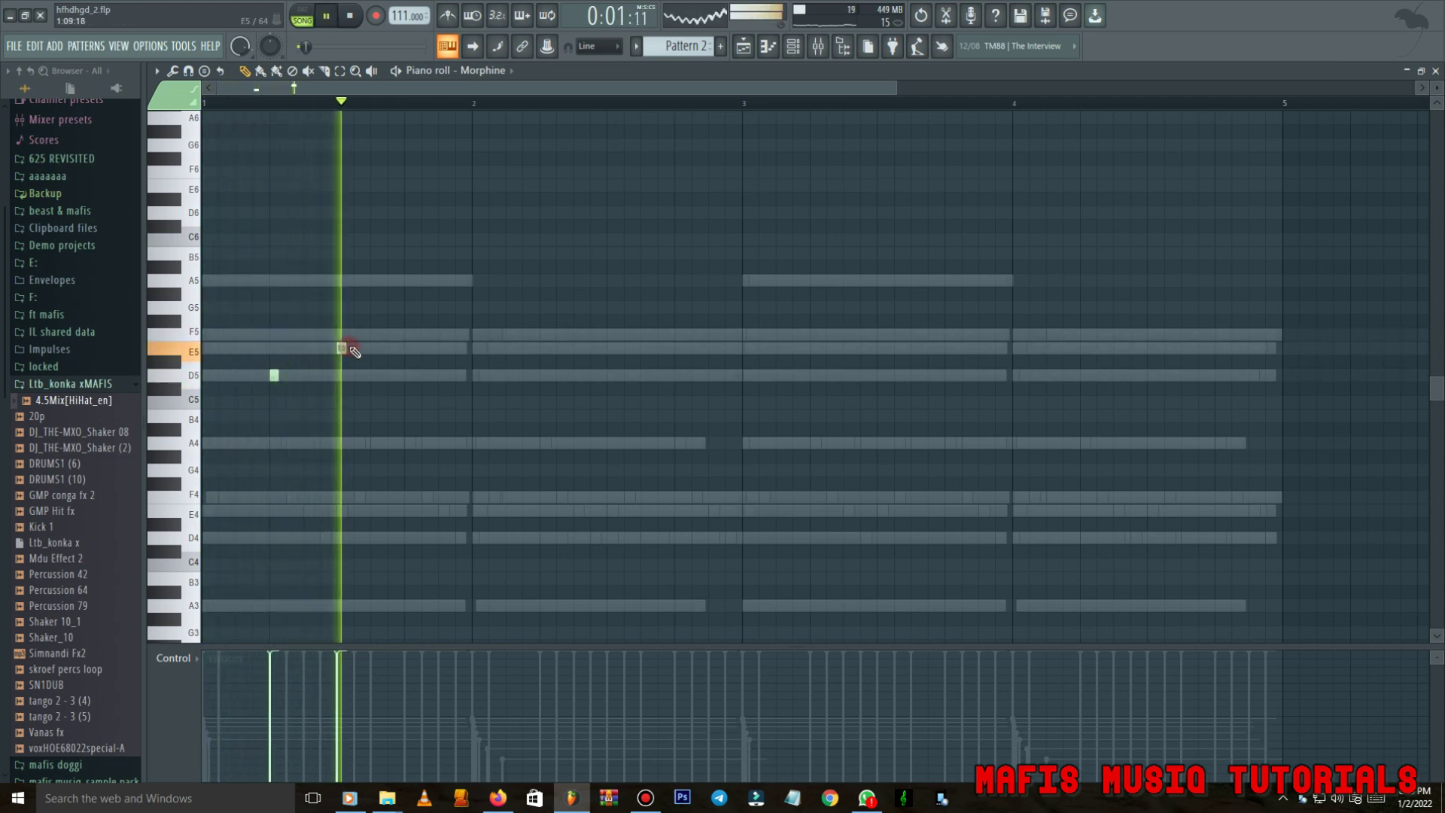
pyautogui.press('space')
pyautogui.moveTo(379, 335); pyautogui.dragTo(397, 335)
pyautogui.click(410, 349)
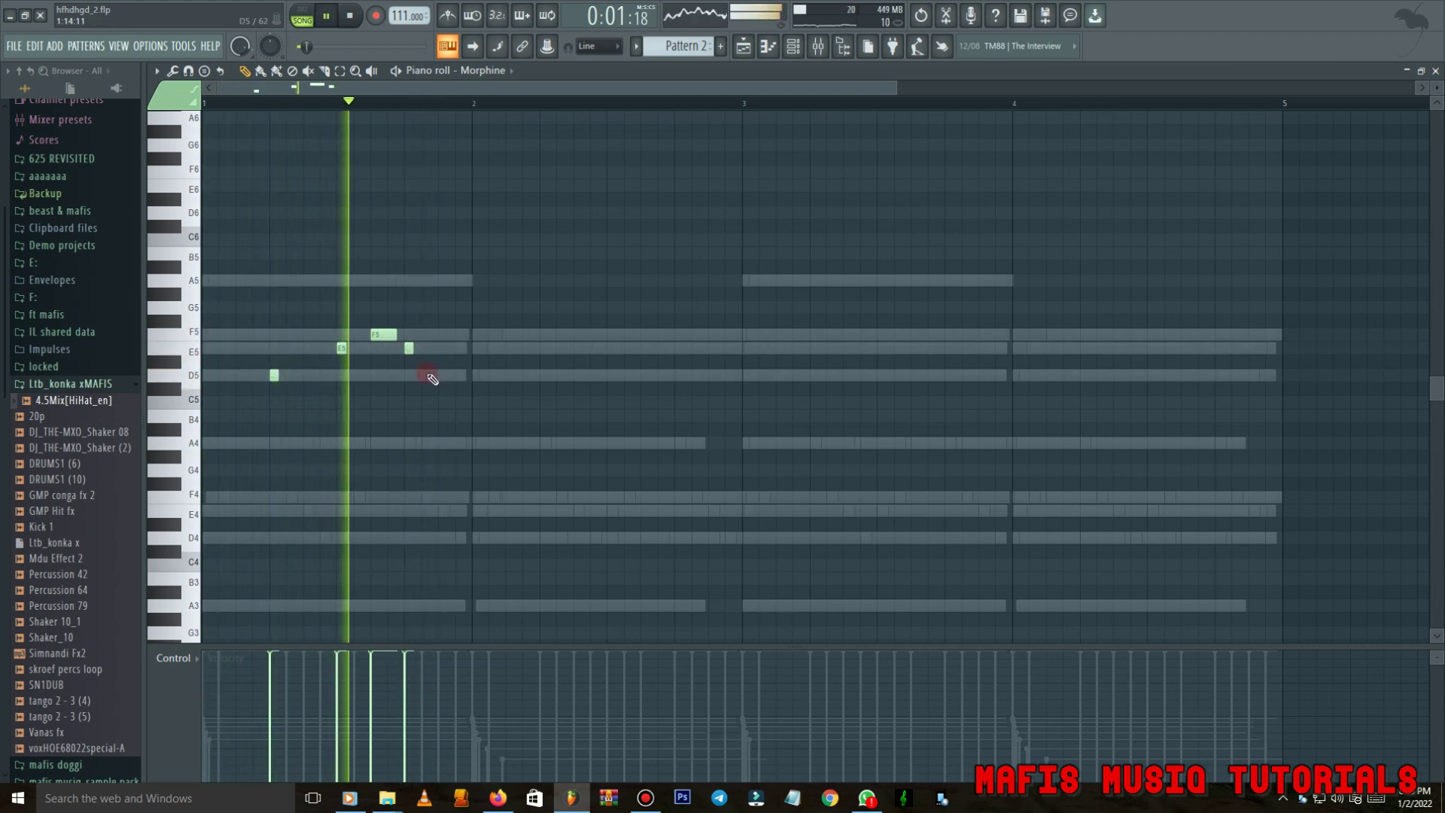
pyautogui.click(442, 375)
pyautogui.scroll(-4, 442, 377)
pyautogui.press('space')
pyautogui.press('space')
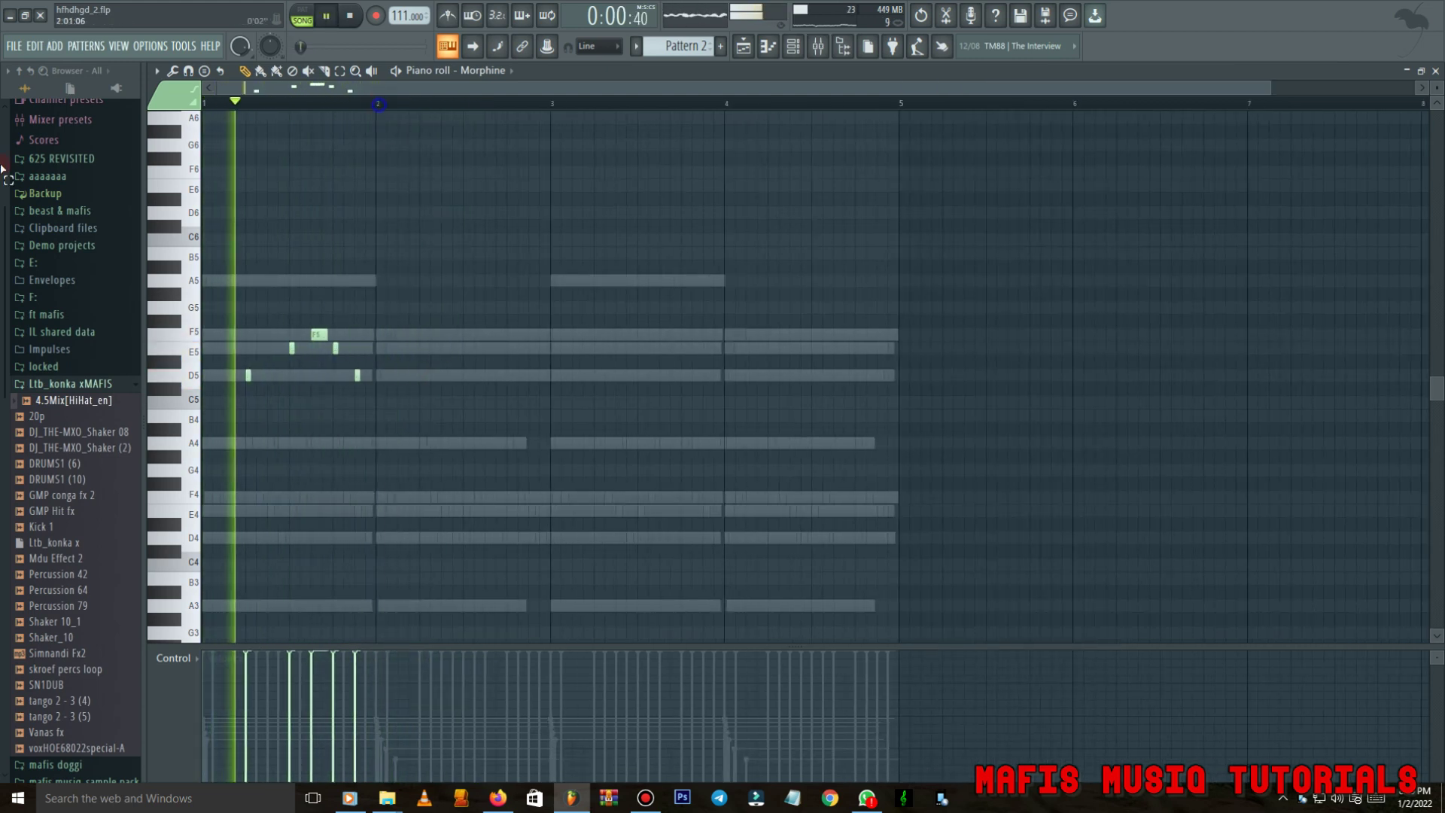
# Duplicate the whole bar 1 Morphine melody into bars 2, 3 and 4.
pyautogui.hotkey('ctrl', 'a')
pyautogui.hotkey('ctrl', 'b')
pyautogui.scroll(-1, 452, 373)
pyautogui.hotkey('ctrl', 'b')
pyautogui.hotkey('ctrl', 'b')
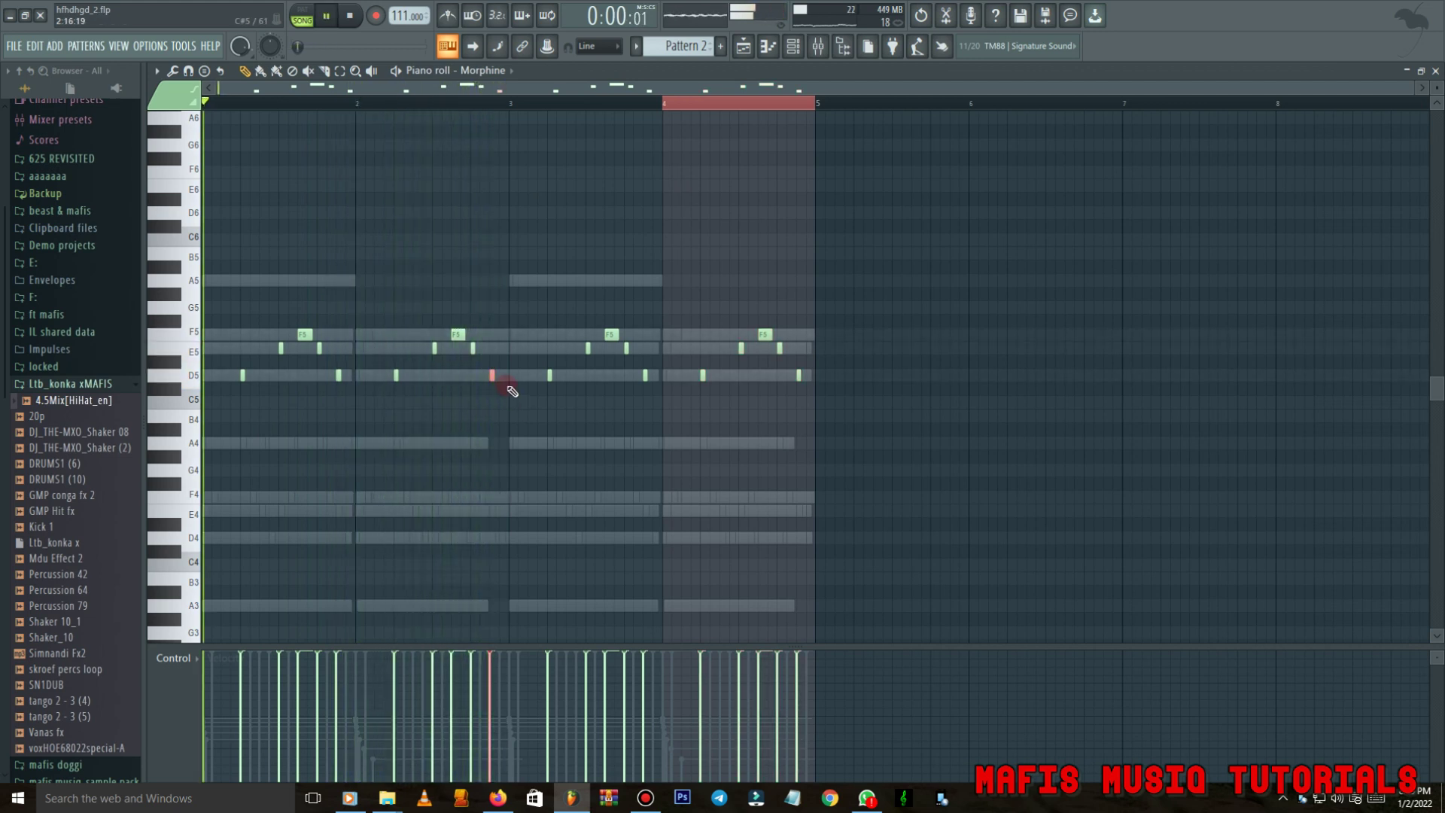
# Raise the last D5 of bar 2 by an octave and add a short A5 on step 16 of that bar.
pyautogui.hotkey('ctrl', 'Up')
pyautogui.scroll(5, 493, 301)
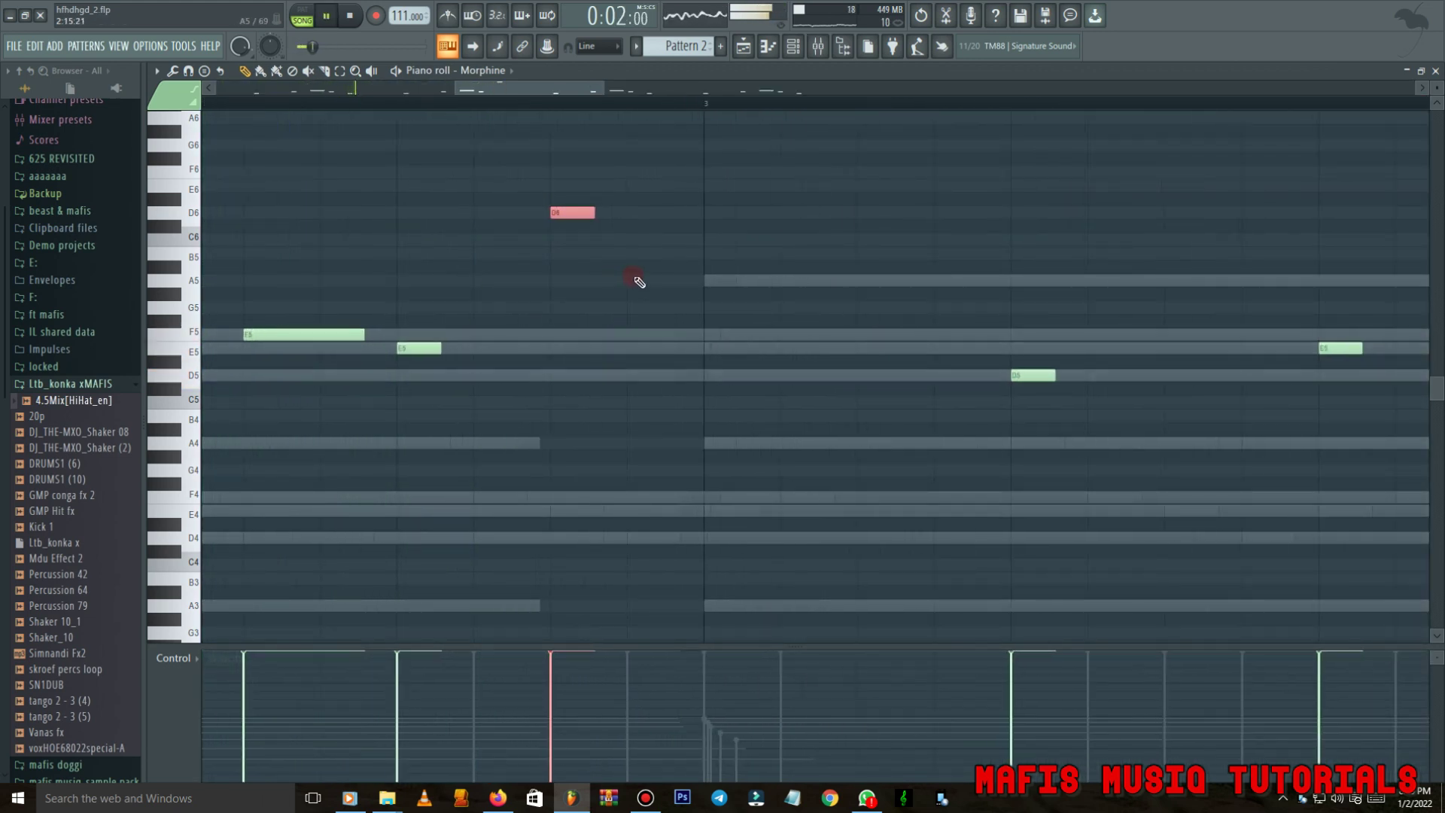
pyautogui.scroll(-5, 634, 281)
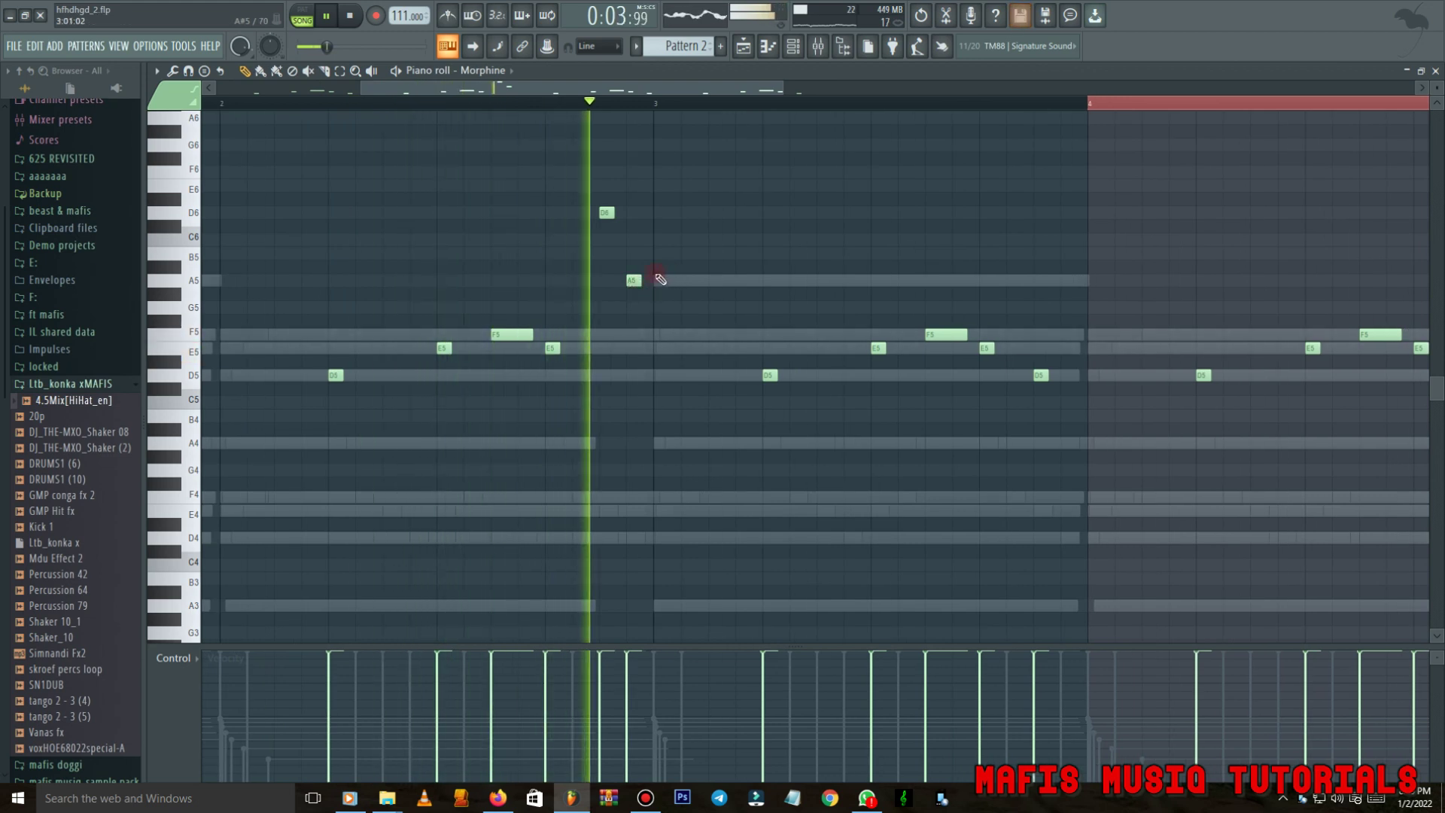
pyautogui.scroll(-4, 670, 301)
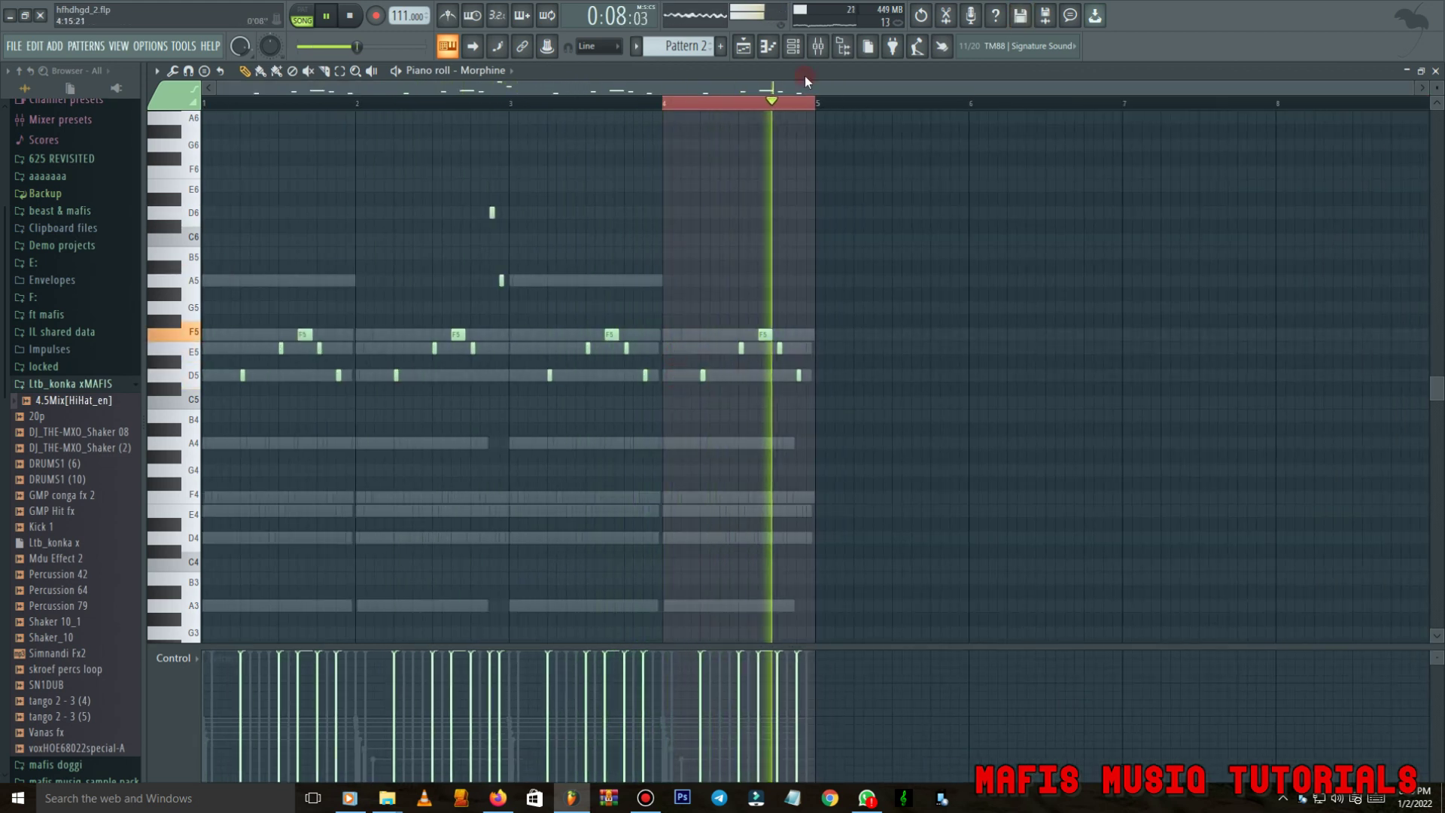
# Clear the Morphine melody and draw a two-step D5 note on step 3 of bar 1.
pyautogui.click(798, 48)
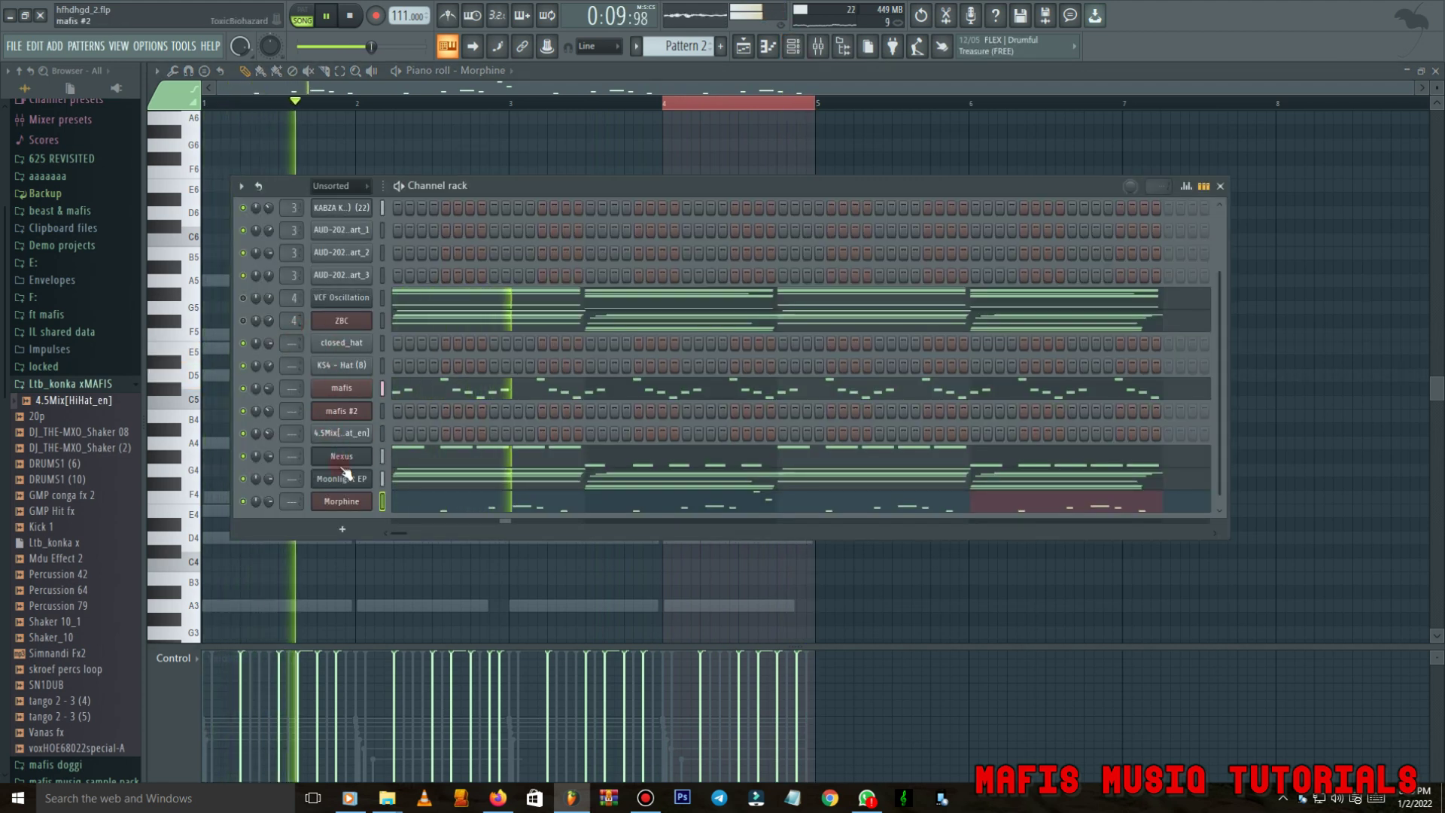
pyautogui.click(413, 502)
pyautogui.click(416, 502)
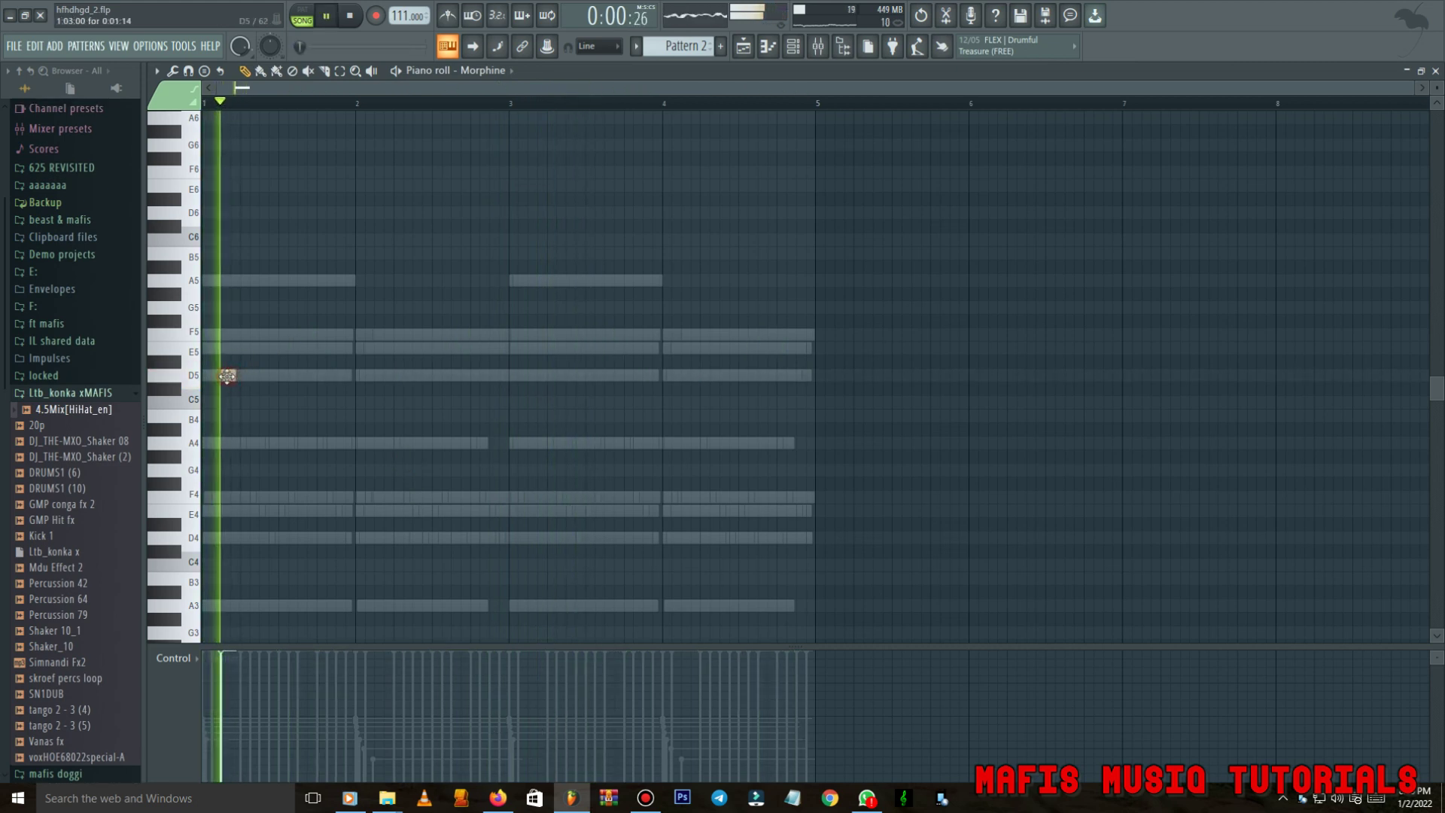
pyautogui.scroll(3, 227, 375)
pyautogui.press('space')
# Duplicate the first beat with its D5 note onto every beat through the end of bar 4 and return to the channel rack.
pyautogui.moveTo(281, 106); pyautogui.dragTo(176, 283)
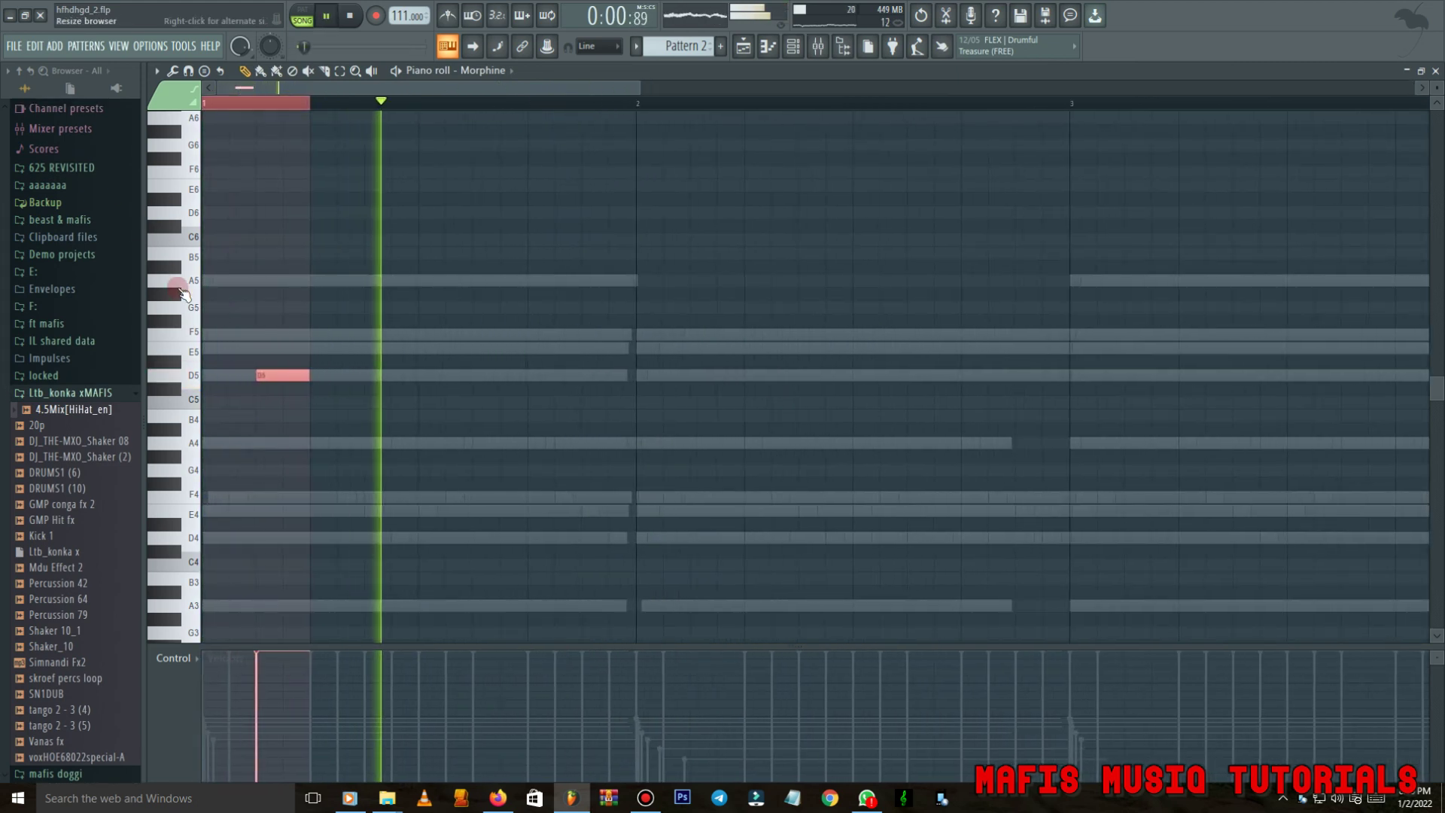
pyautogui.scroll(-3, 193, 316)
pyautogui.hotkey('ctrl', 'b')
pyautogui.hotkey('ctrl', 'b')
pyautogui.hotkey('ctrl', 'b')
pyautogui.hotkey('ctrl', 'b')
pyautogui.hotkey('ctrl', 'b')
pyautogui.hotkey('ctrl', 'b')
pyautogui.hotkey('ctrl', 'b')
pyautogui.hotkey('ctrl', 'b')
pyautogui.hotkey('ctrl', 'b')
pyautogui.hotkey('ctrl', 'b')
pyautogui.hotkey('ctrl', 'b')
pyautogui.hotkey('ctrl', 'b')
pyautogui.hotkey('ctrl', 'b')
pyautogui.hotkey('ctrl', 'b')
pyautogui.hotkey('ctrl', 'b')
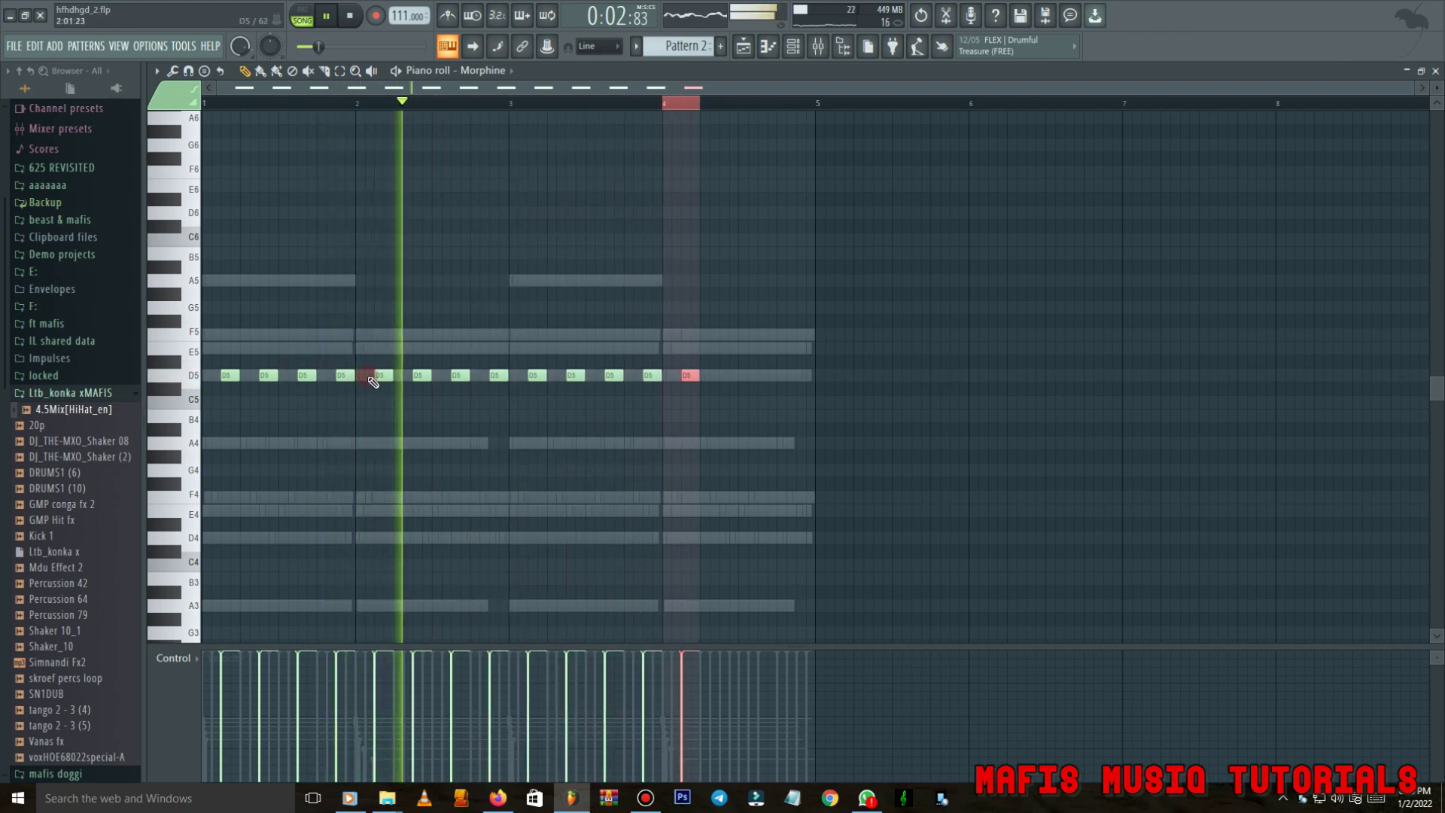
pyautogui.hotkey('ctrl', 'a')
pyautogui.click(792, 46)
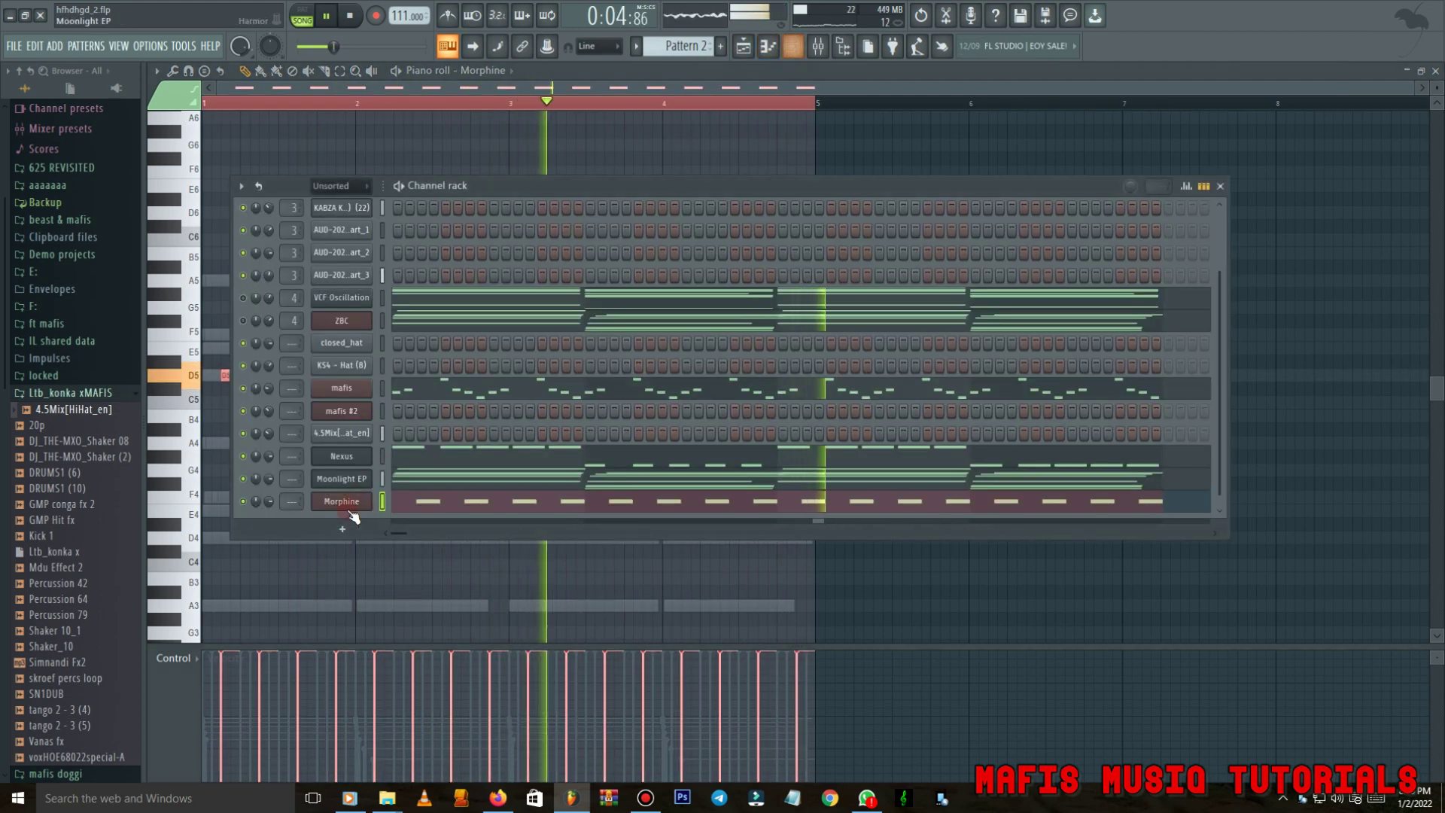
# Place the Simnandi Fx2 sample on Track 3 with its second peak at the start of bar 5, and check its channel settings.
pyautogui.click(57, 585)
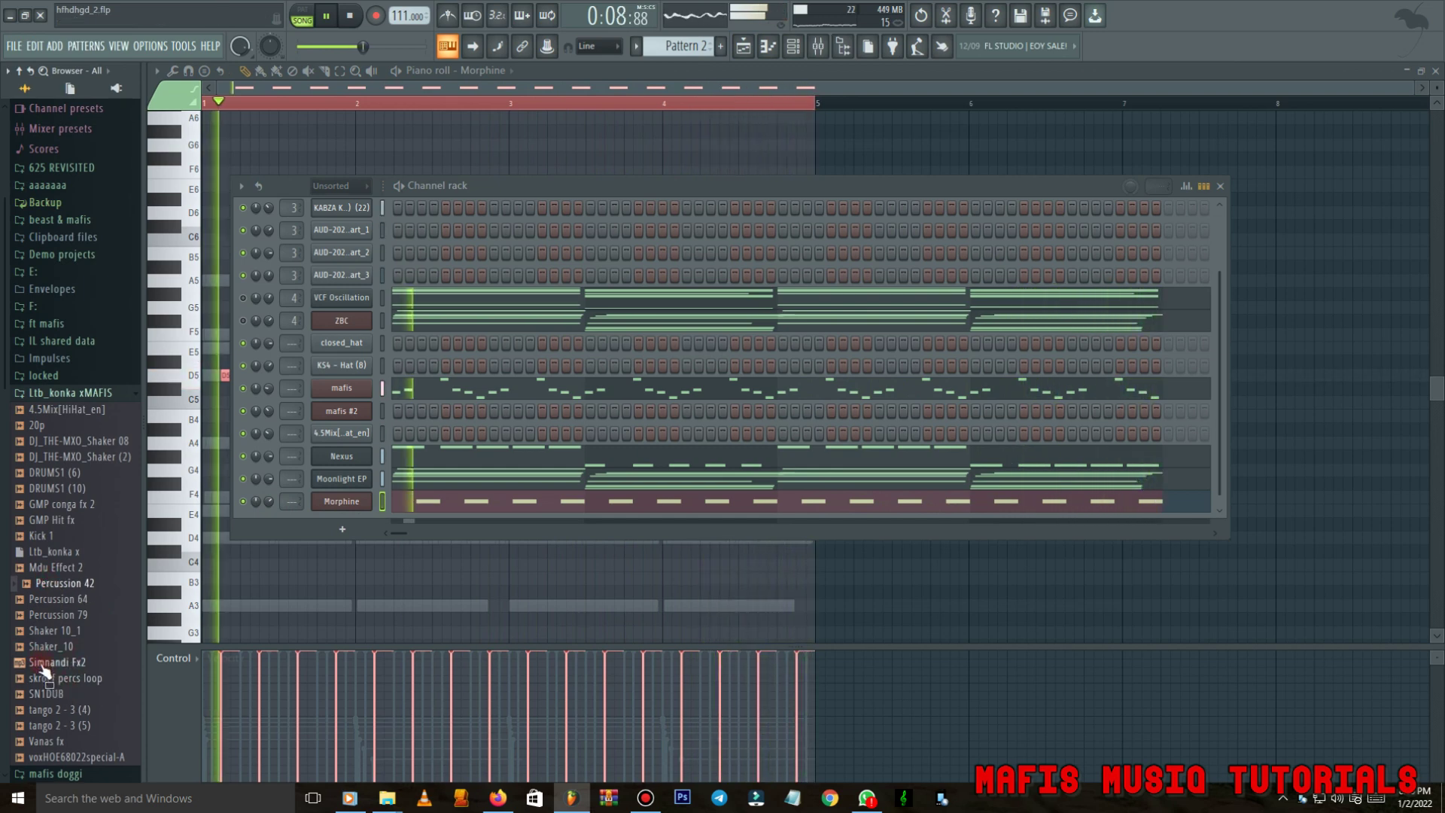
pyautogui.moveTo(57, 662); pyautogui.dragTo(491, 223)
pyautogui.scroll(6, 535, 229)
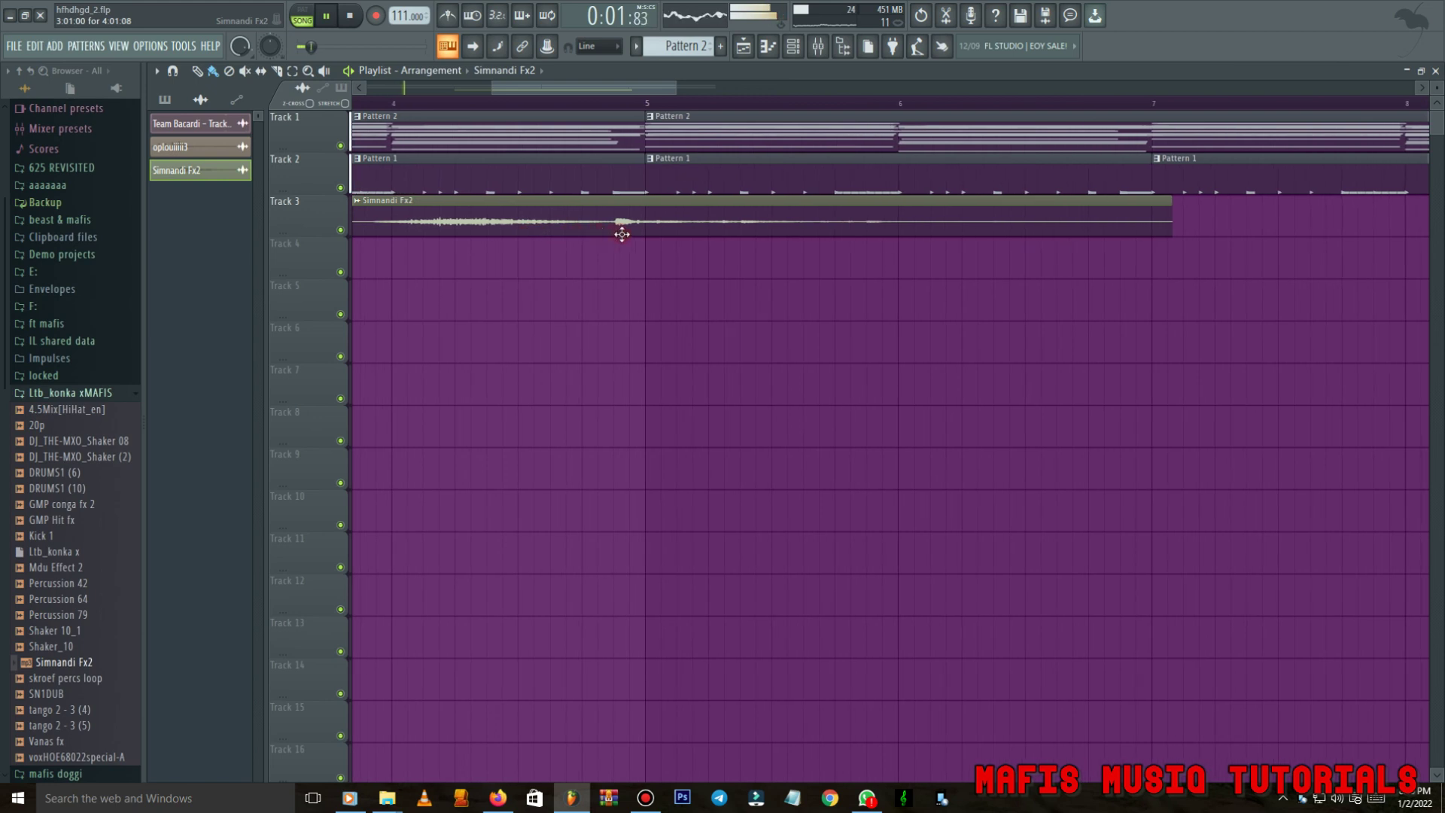
pyautogui.scroll(2, 627, 234)
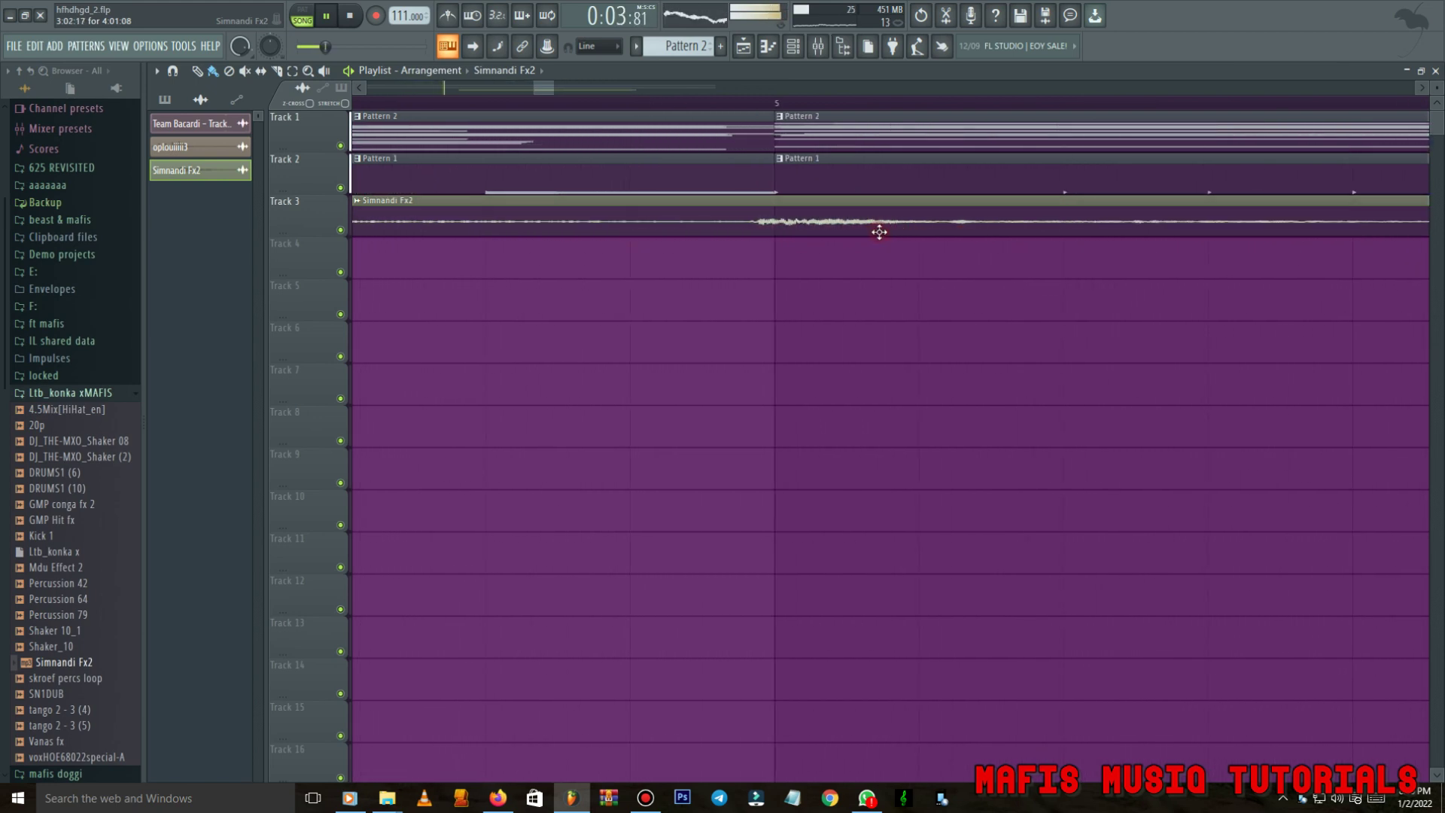
pyautogui.scroll(-6, 890, 230)
pyautogui.doubleClick(566, 224)
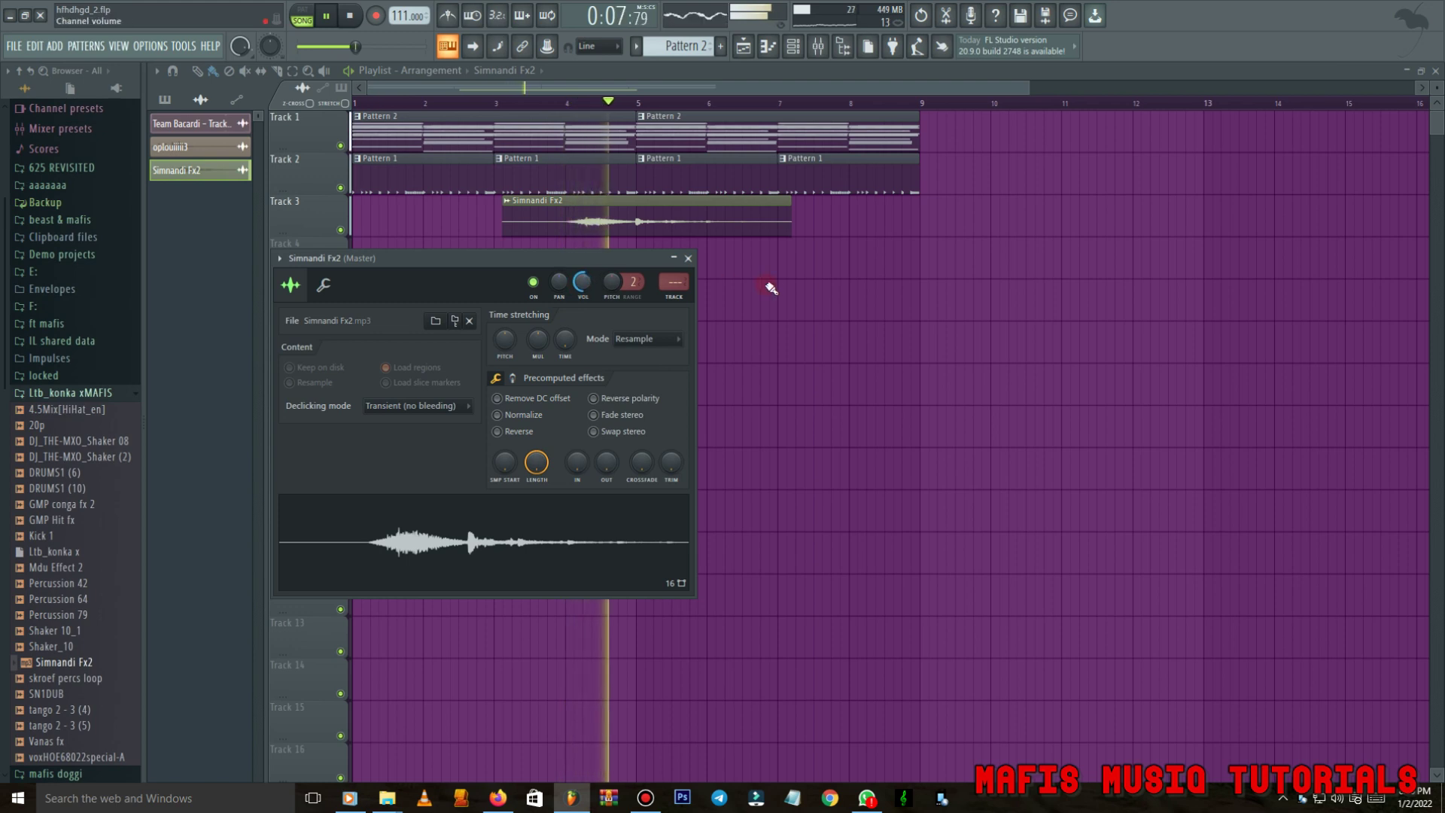
pyautogui.click(688, 258)
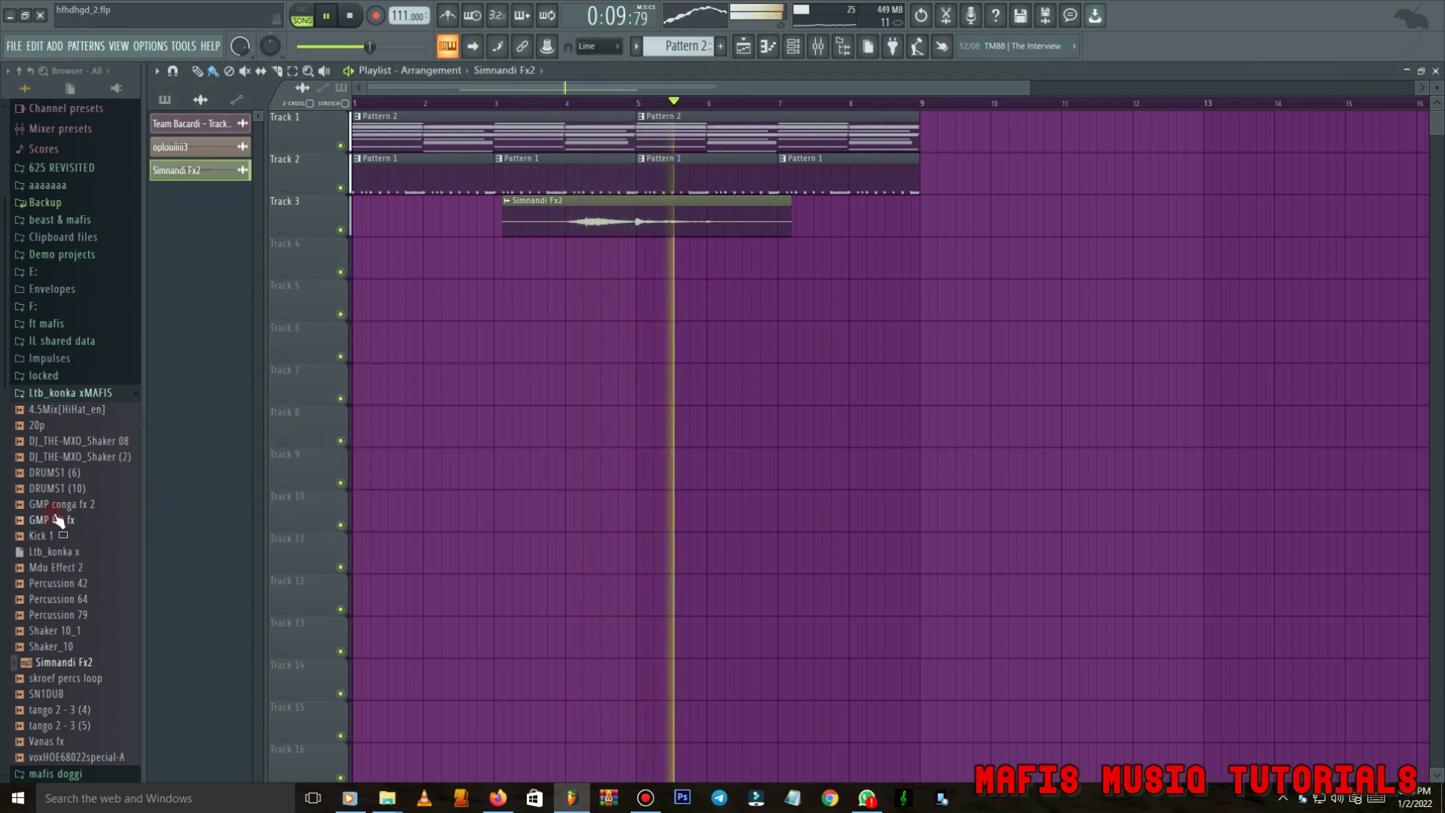
# Place the DJ_THE-MXO_Shaker (2) sample at the start of Track 4 and duplicate it through the end of bar 8.
pyautogui.click(65, 456)
pyautogui.click(63, 445)
pyautogui.moveTo(65, 450); pyautogui.dragTo(390, 262)
pyautogui.hotkey('ctrl', 'b')
pyautogui.hotkey('ctrl', 'b')
pyautogui.hotkey('ctrl', 'b')
pyautogui.hotkey('ctrl', 'b')
pyautogui.hotkey('ctrl', 'b')
pyautogui.hotkey('ctrl', 'b')
pyautogui.hotkey('ctrl', 'b')
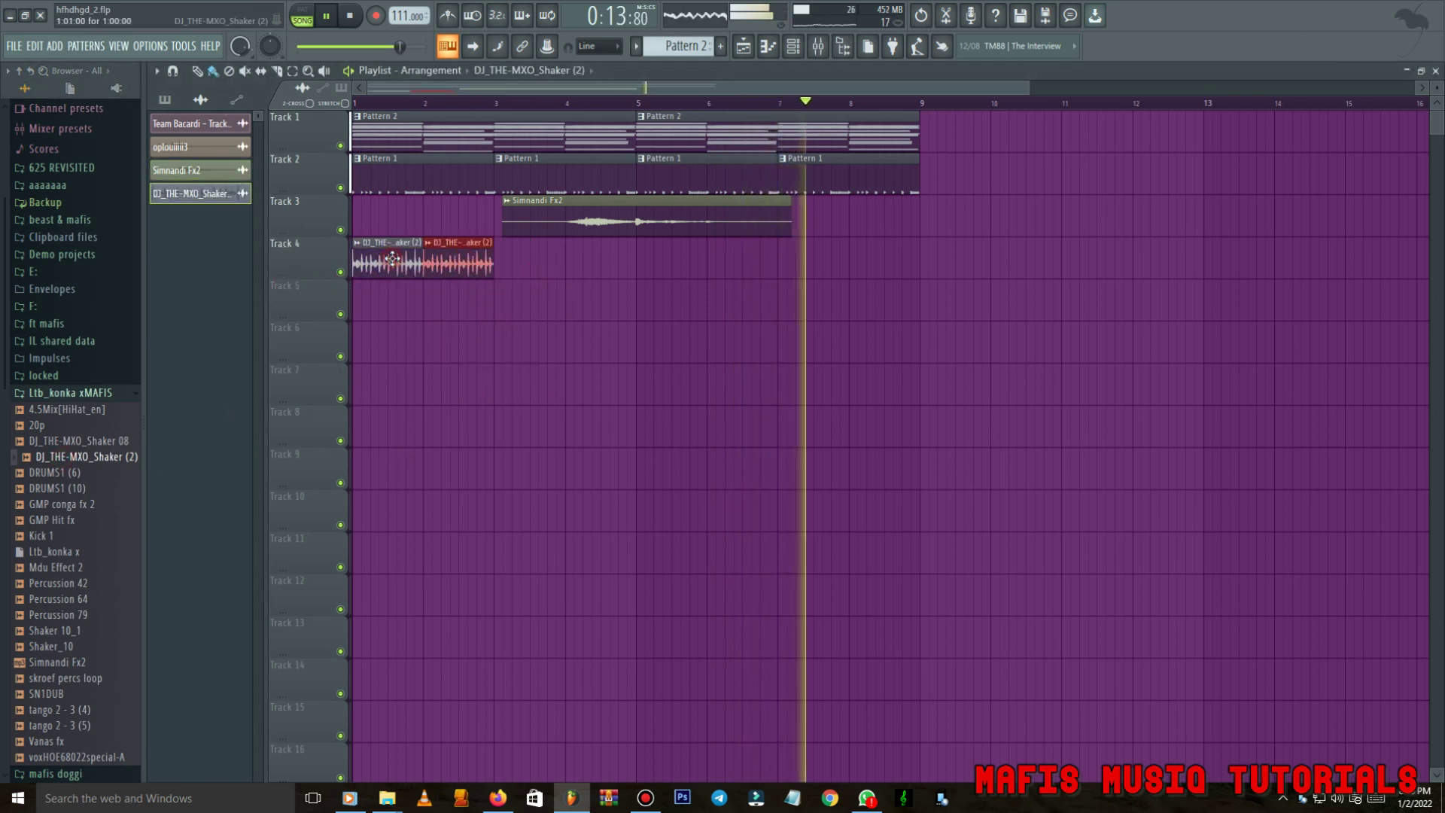
pyautogui.doubleClick(393, 259)
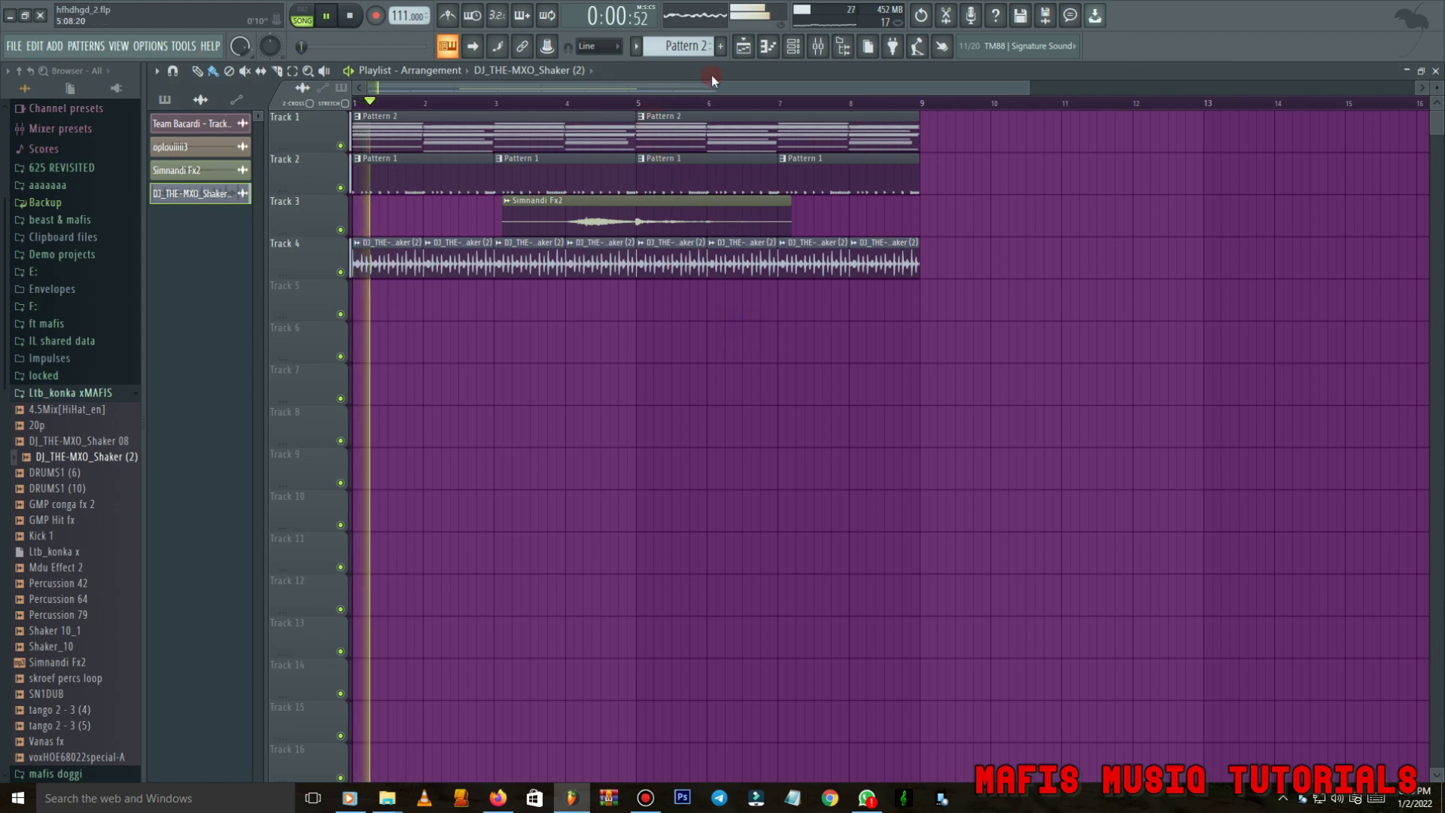
# Preview the DJ_THE-MXO_Shaker 08 sample and raise the level of the GMP conga fx 2 mixer insert slightly.
pyautogui.press('F6')
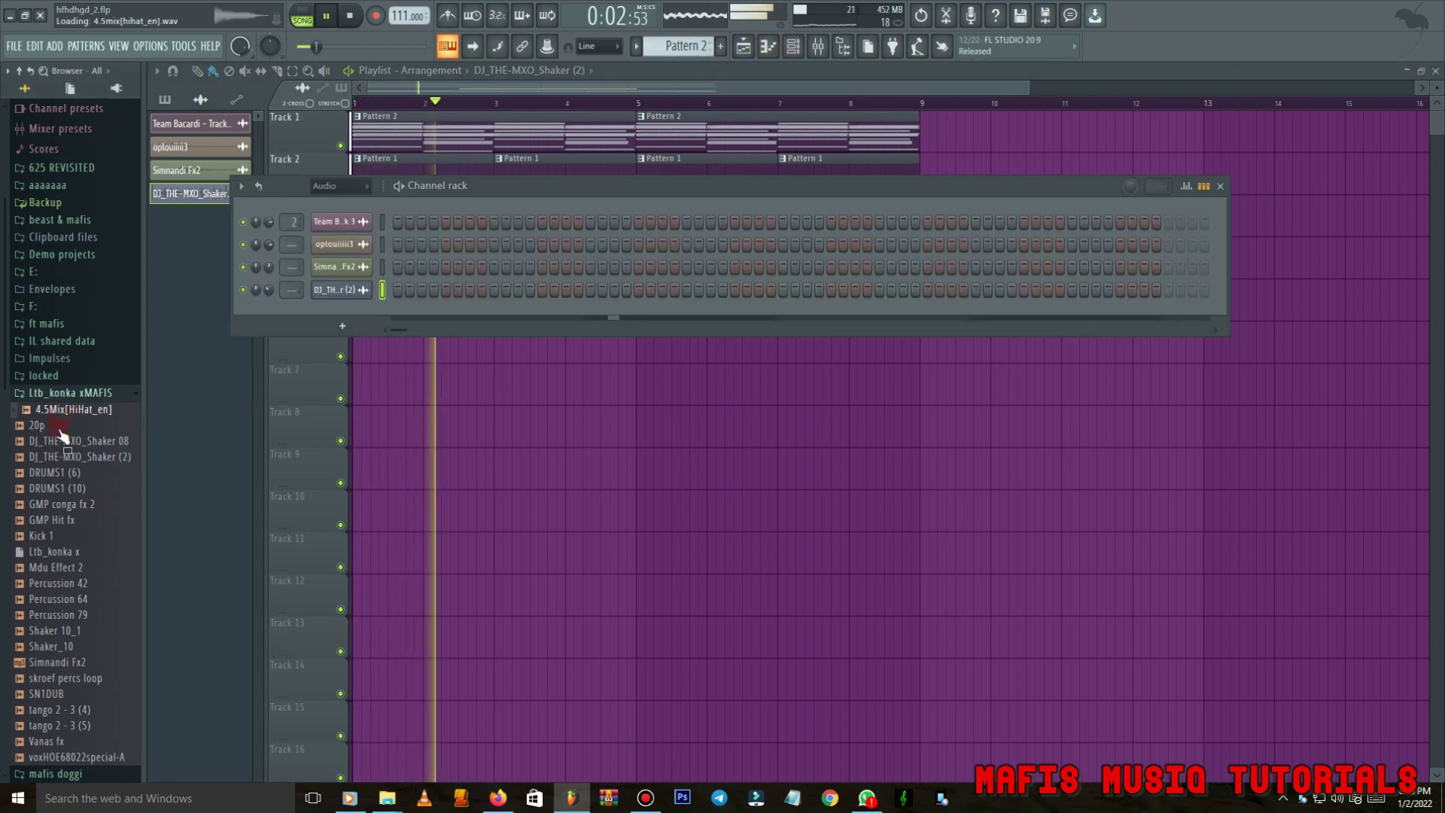
pyautogui.click(75, 440)
pyautogui.click(818, 53)
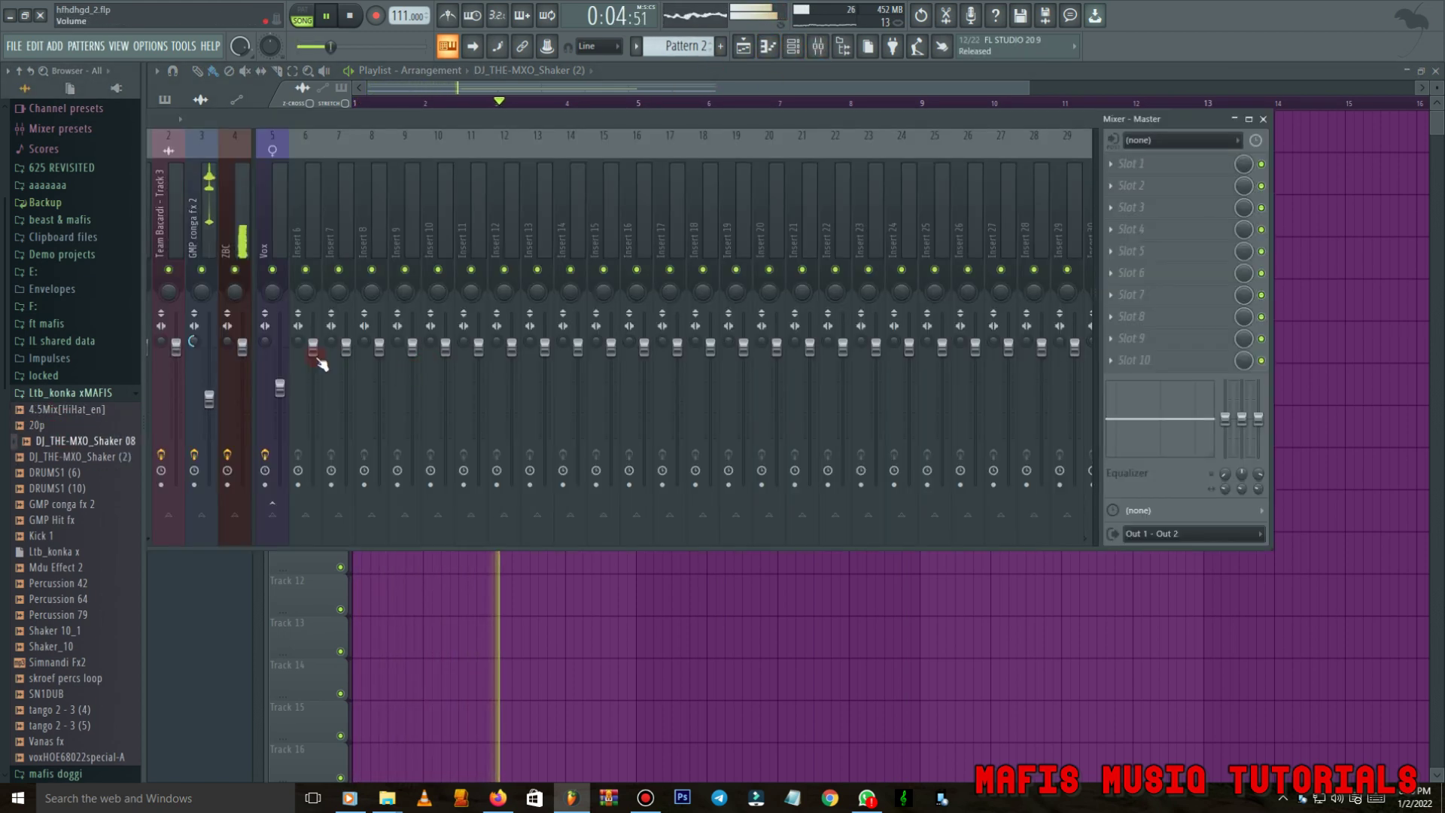
pyautogui.click(212, 257)
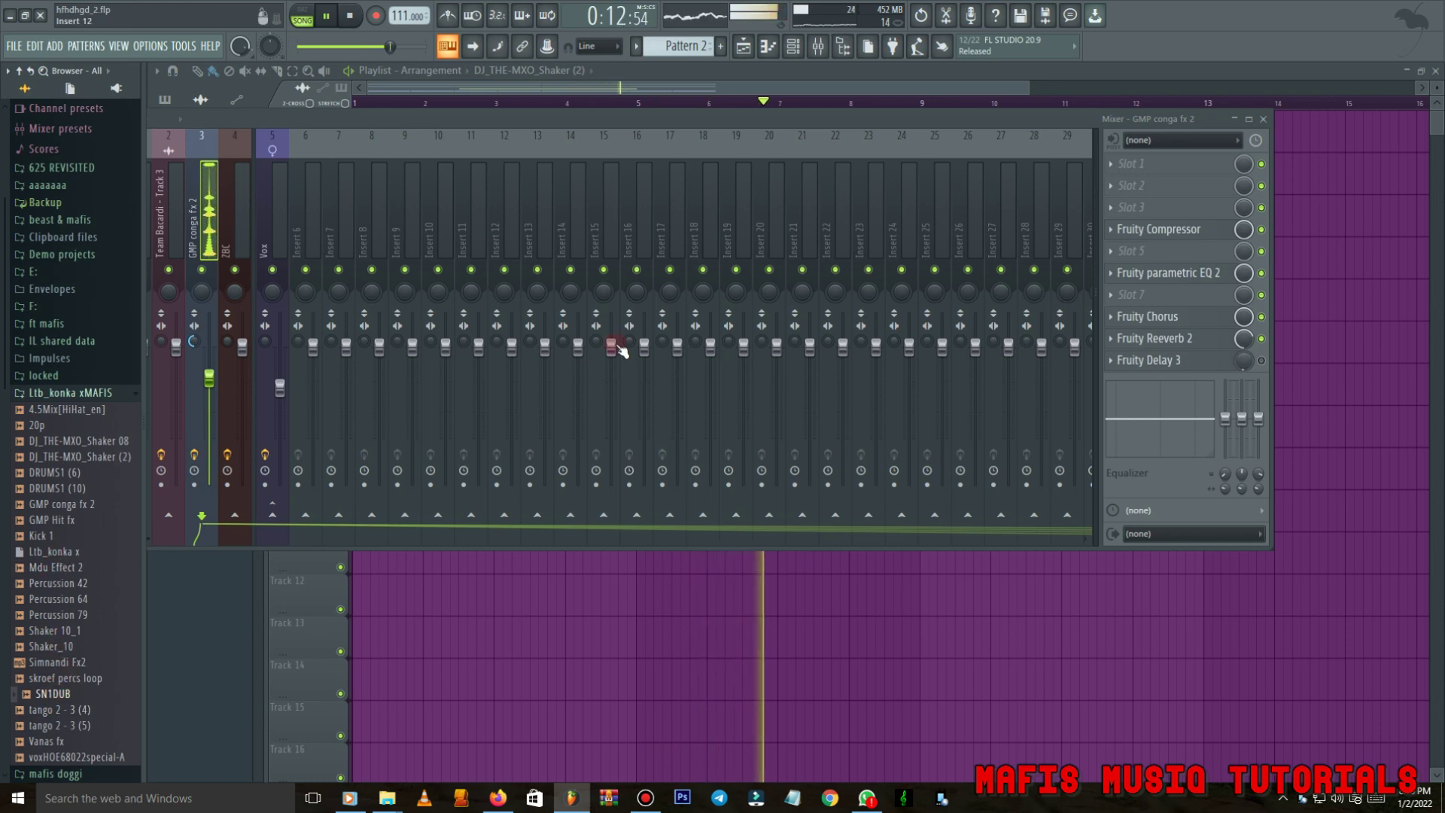
# Return to the channel rack, list the unsorted channels of Pattern 2 and mute the Nexus channel.
pyautogui.click(792, 51)
pyautogui.click(348, 329)
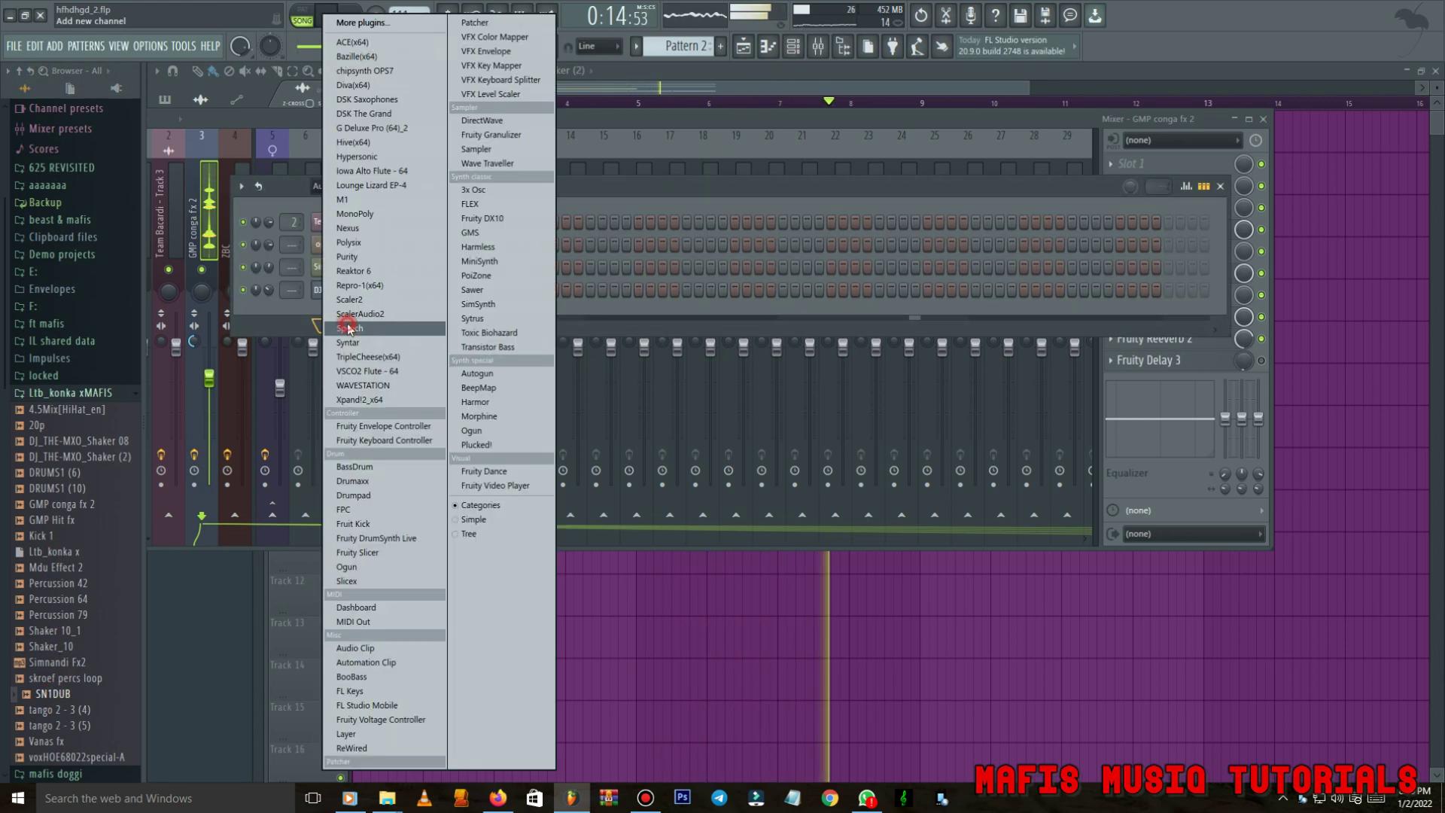
pyautogui.click(637, 177)
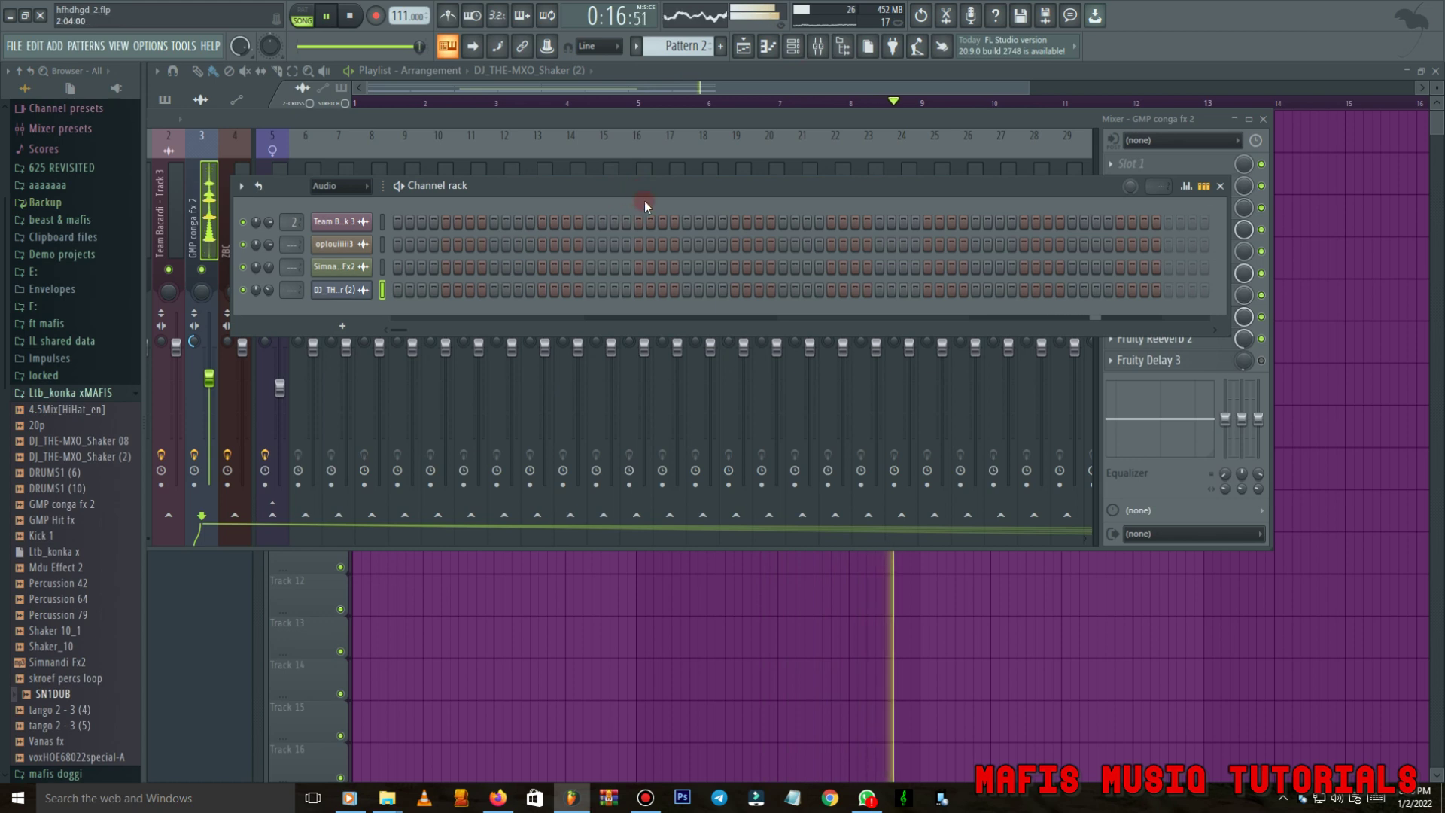
pyautogui.press('-')
pyautogui.press('KP_Add')
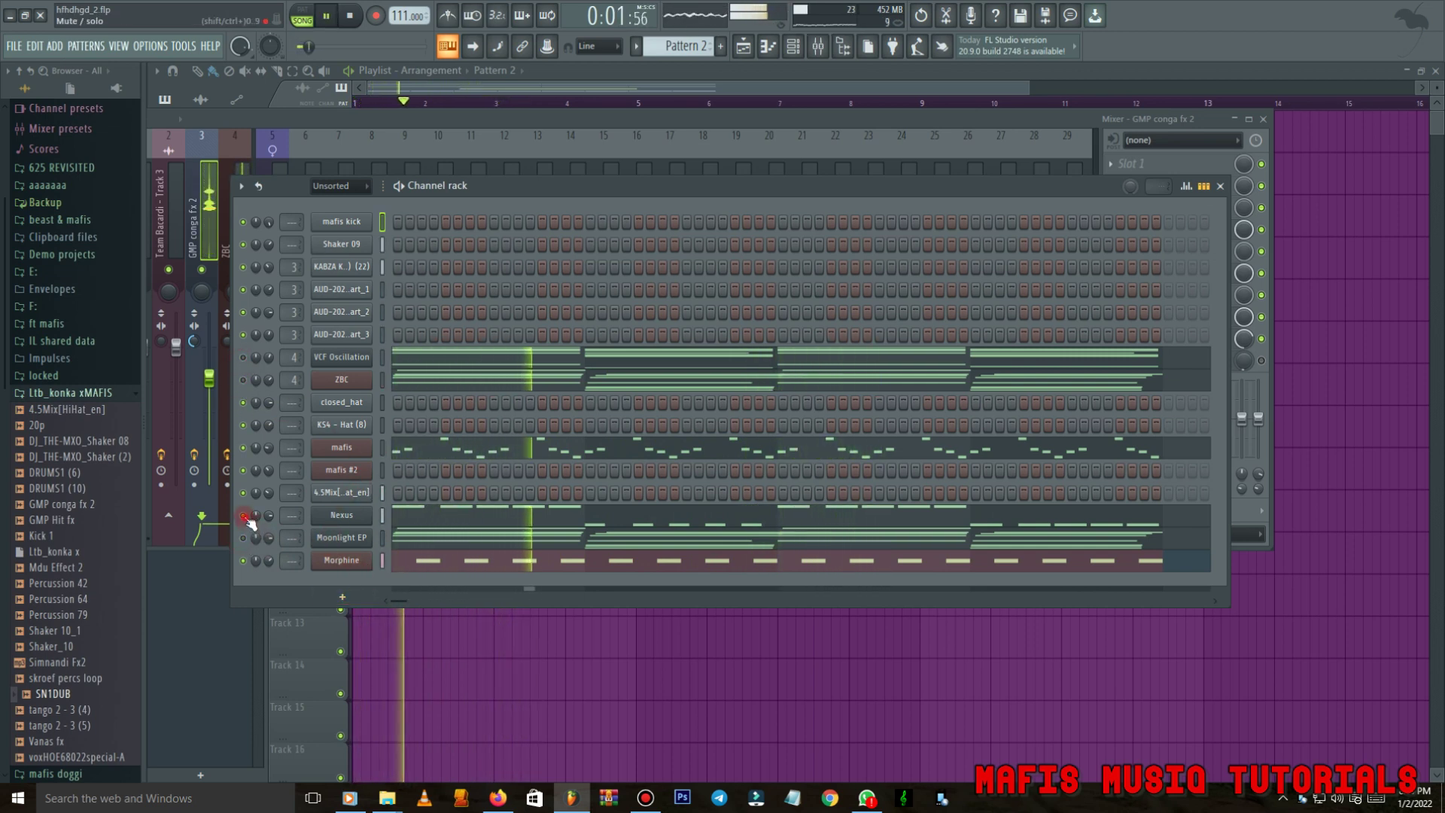
# Add a Sawer synth channel and open its presets library.
pyautogui.click(346, 586)
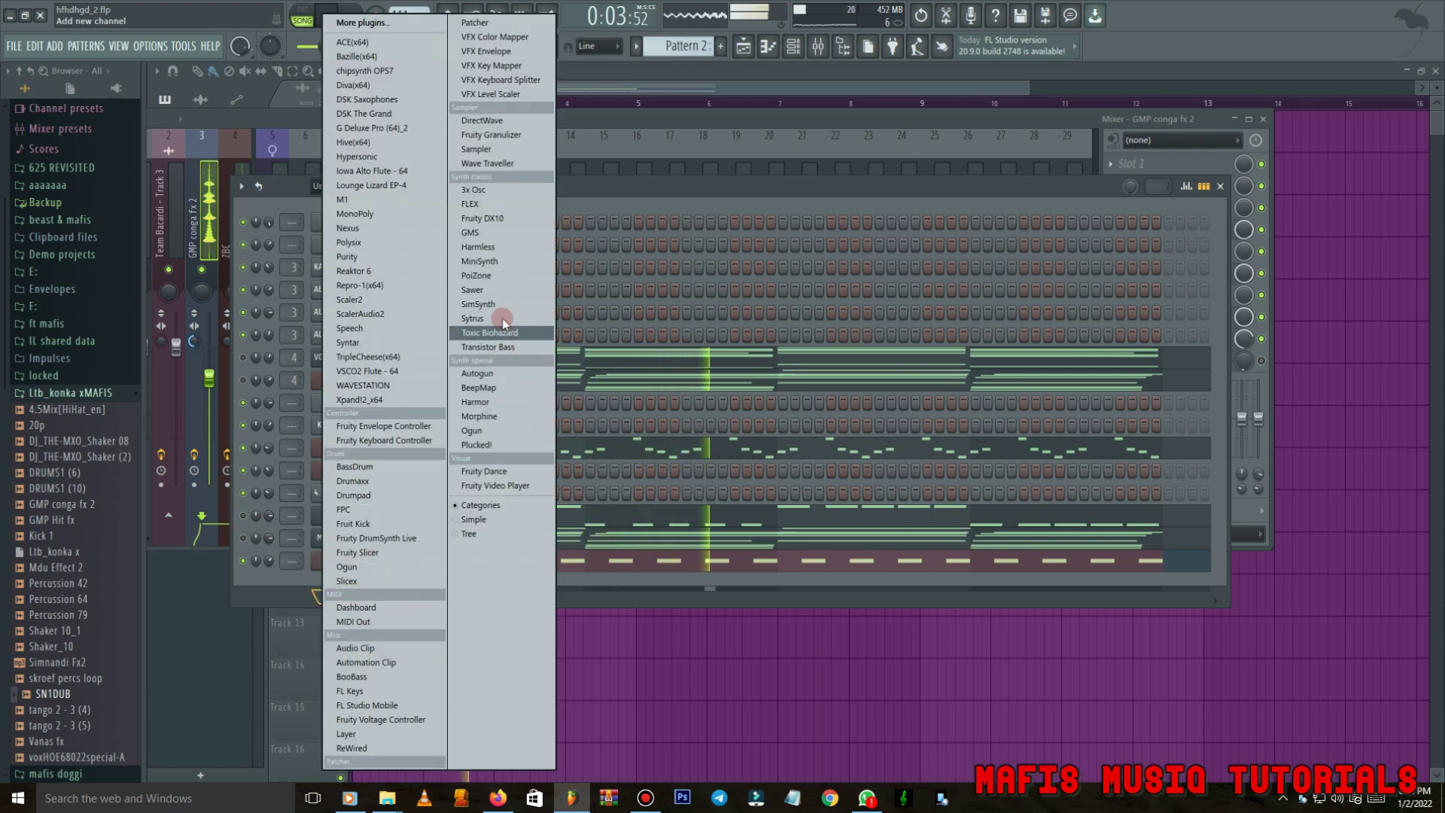
pyautogui.click(489, 293)
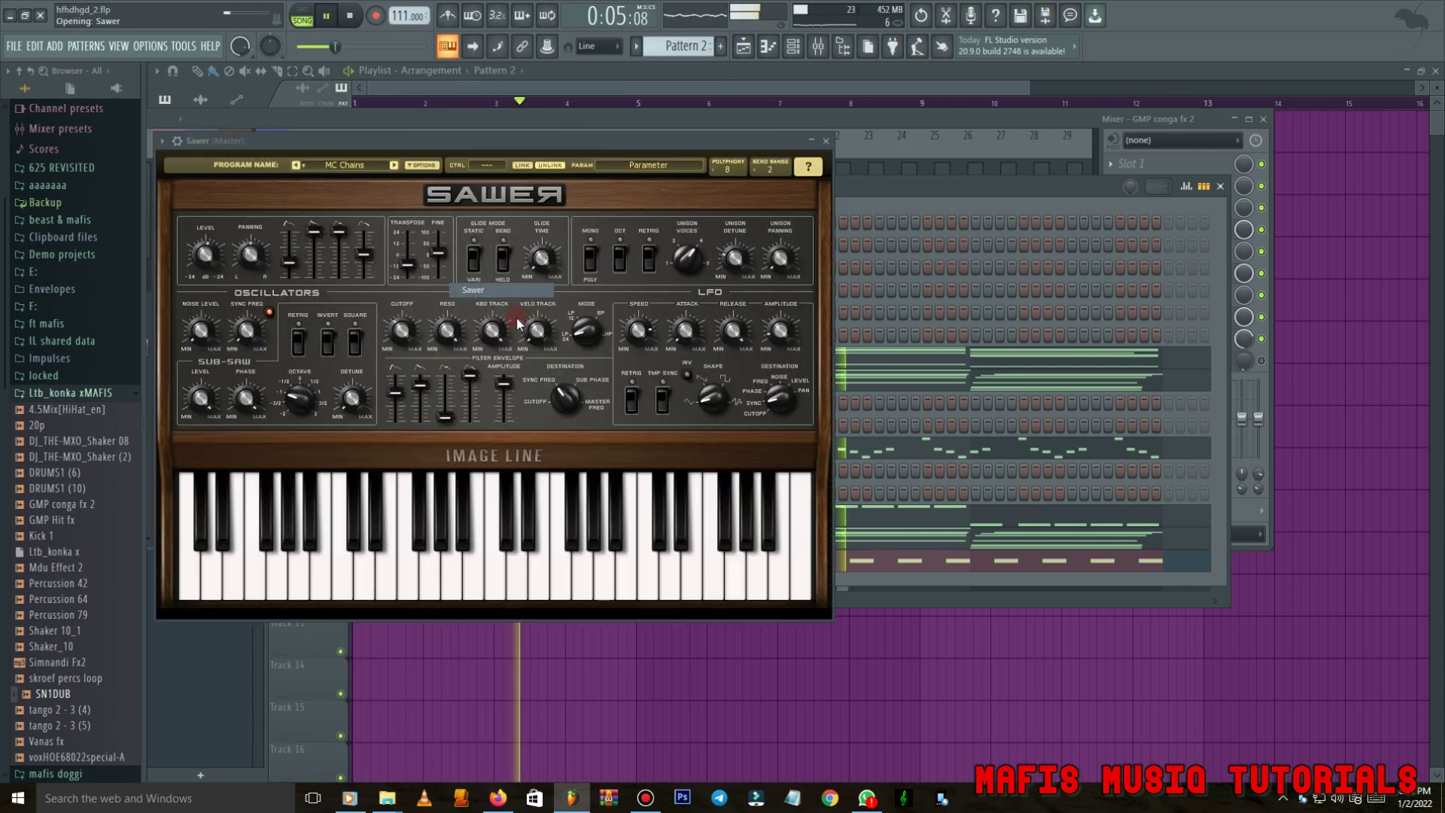
pyautogui.click(368, 165)
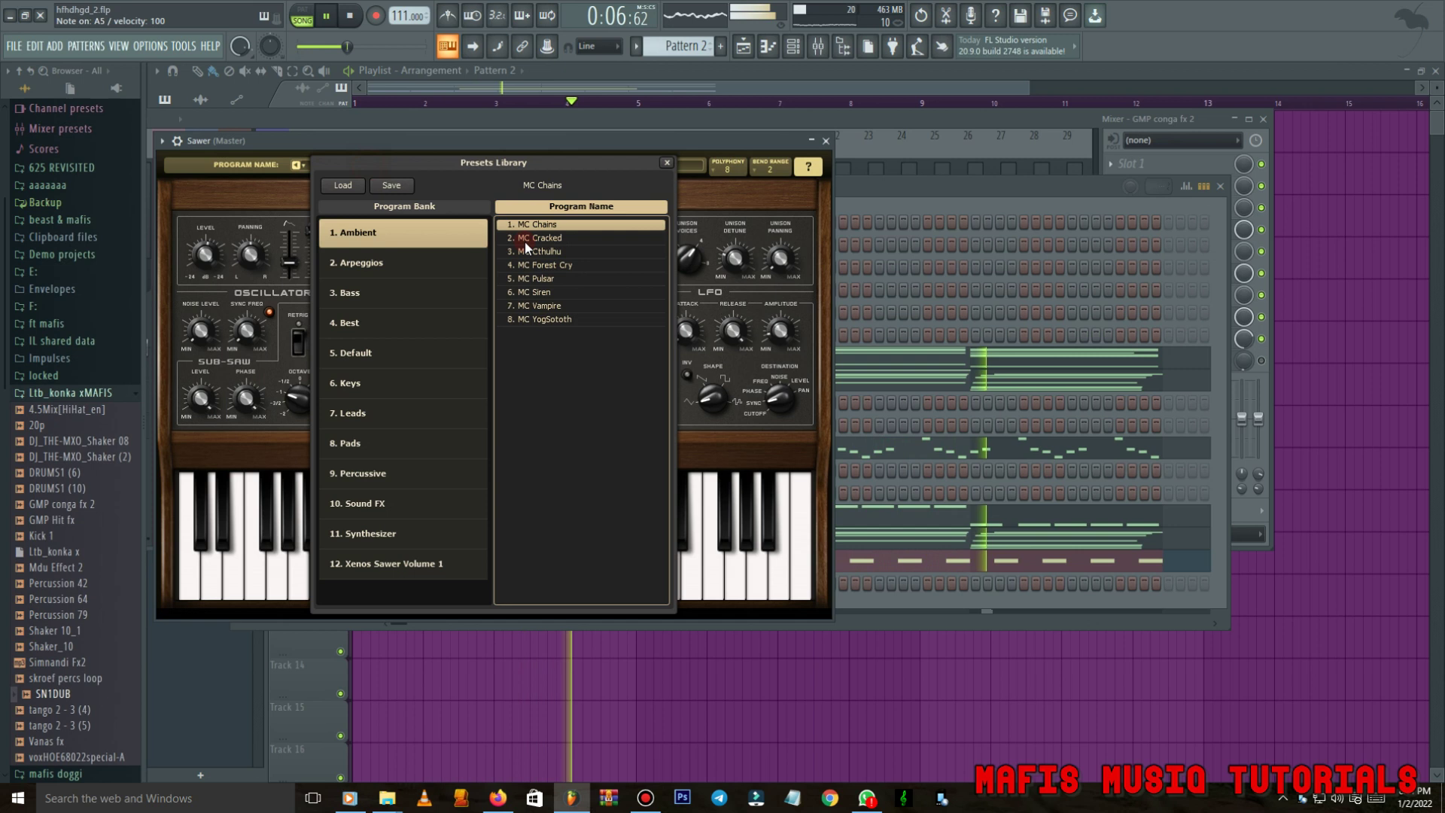
# Audition presets in Sawer's Arpeggios bank and load FG Dream Harp (3 notes).
pyautogui.click(392, 263)
pyautogui.click(567, 266)
pyautogui.click(568, 279)
pyautogui.click(569, 292)
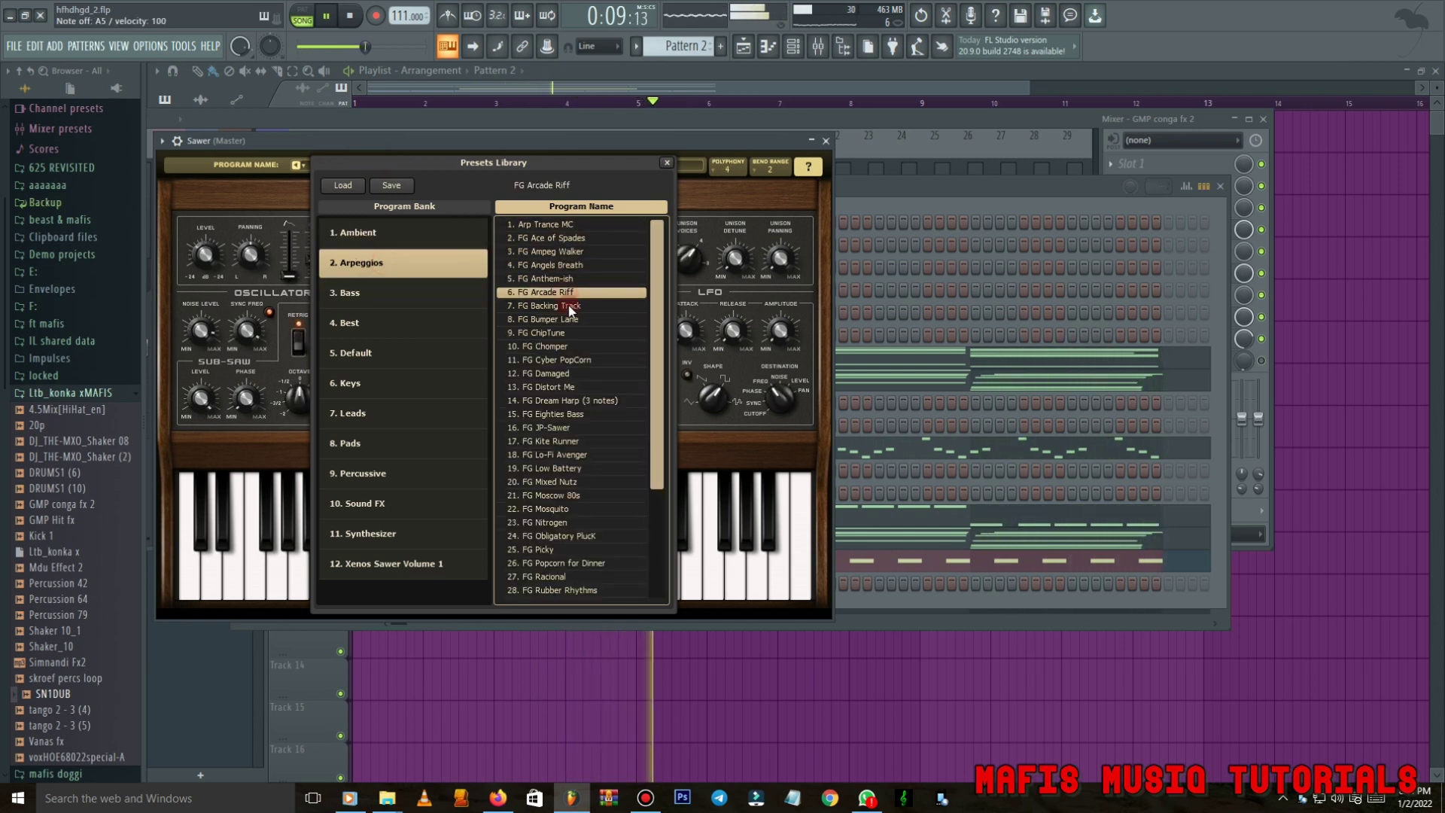
pyautogui.click(573, 320)
pyautogui.click(568, 333)
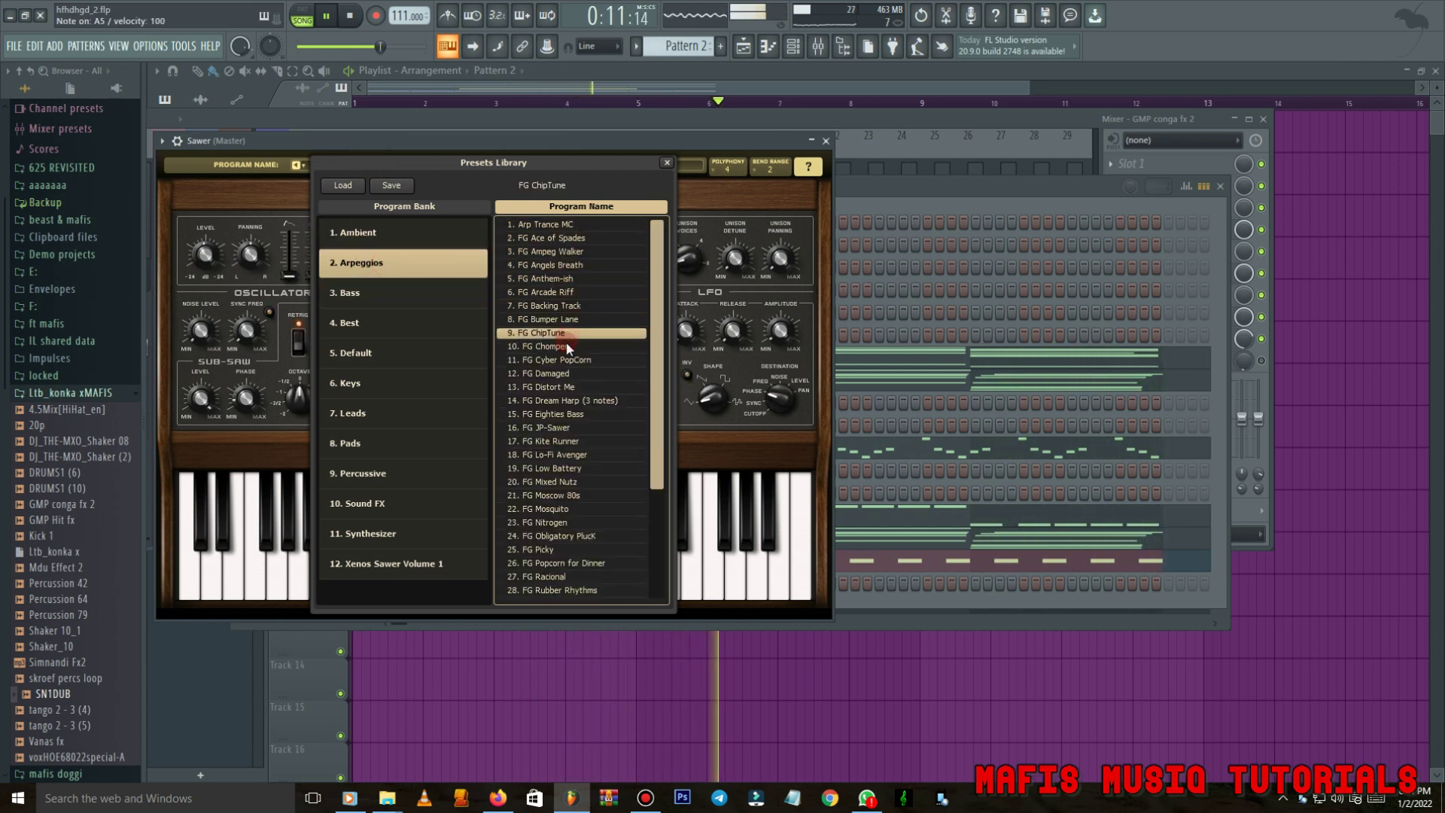
pyautogui.click(578, 361)
pyautogui.click(569, 387)
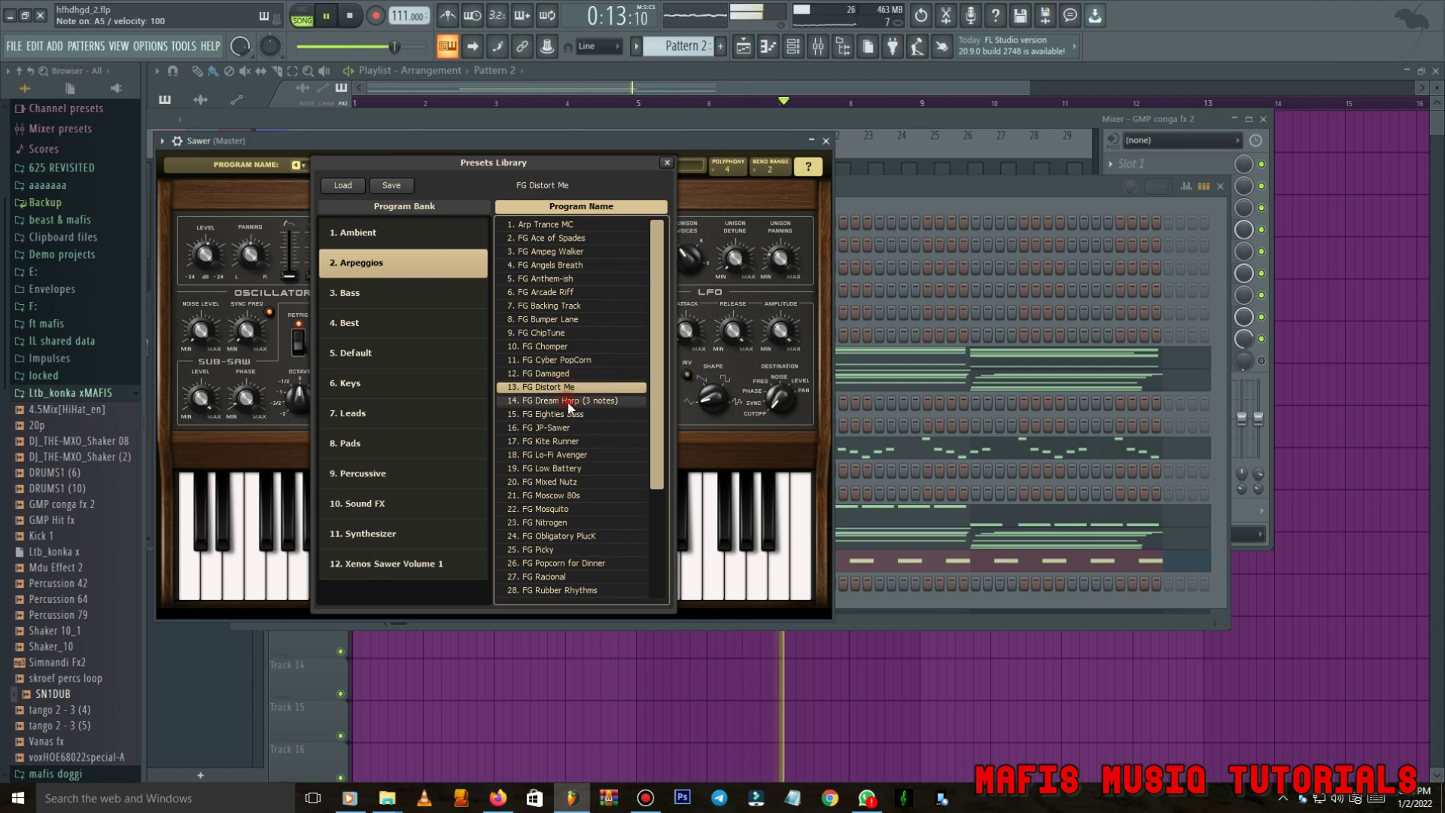
pyautogui.click(568, 401)
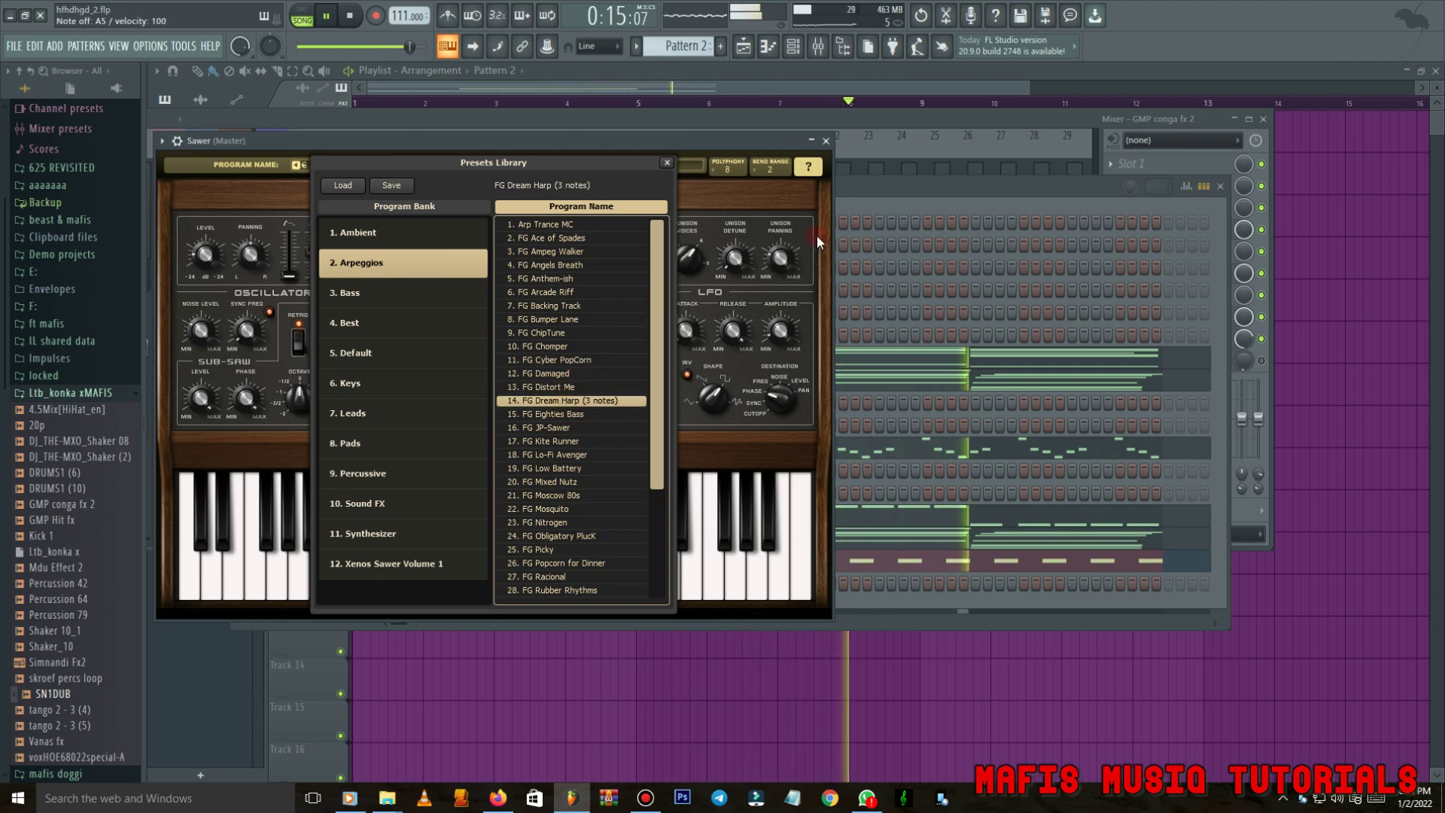
pyautogui.click(584, 143)
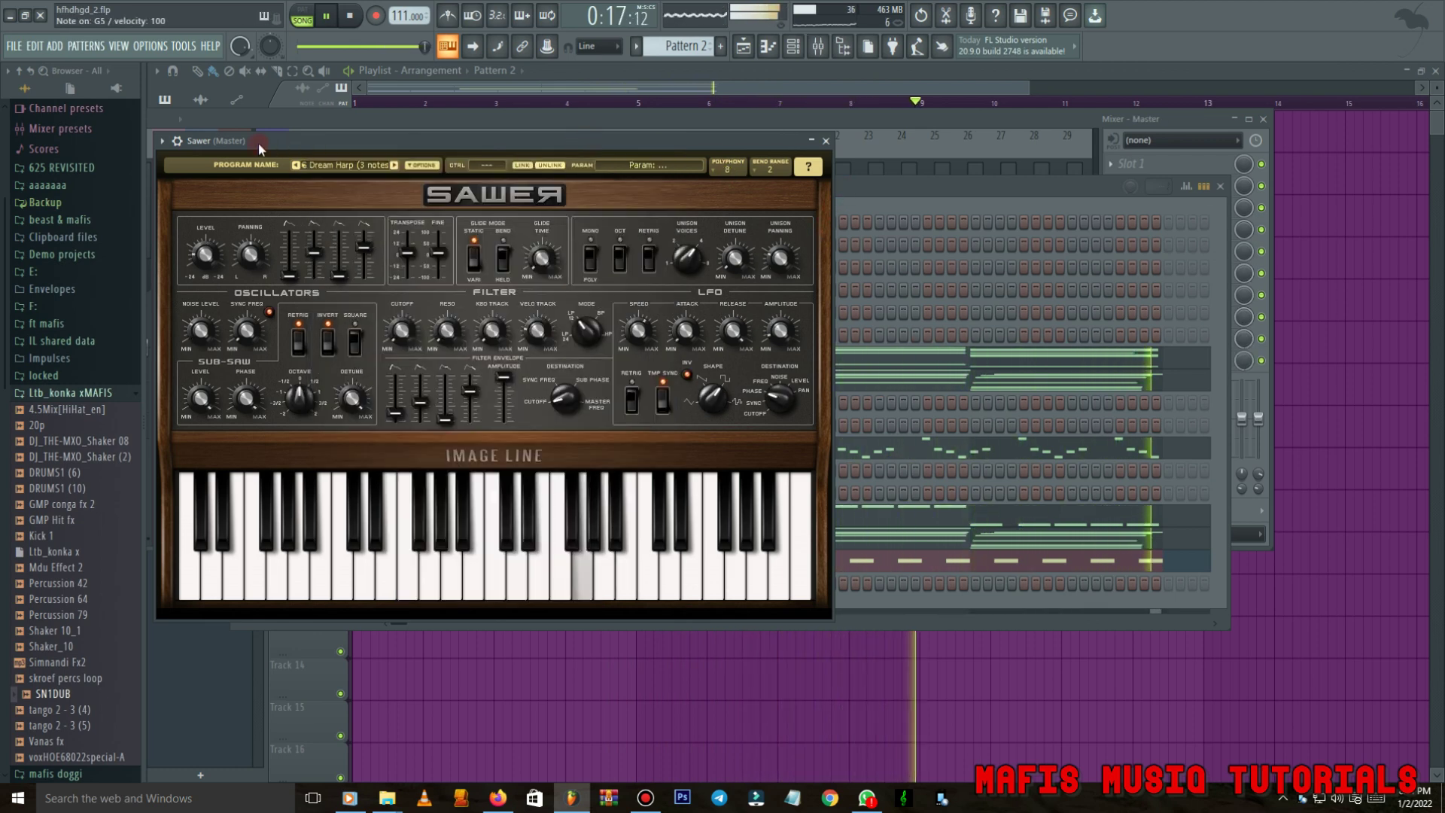
# Set Sawer's root note to D#5 in its miscellaneous channel settings and return to the Sawer channel.
pyautogui.click(178, 141)
pyautogui.click(205, 167)
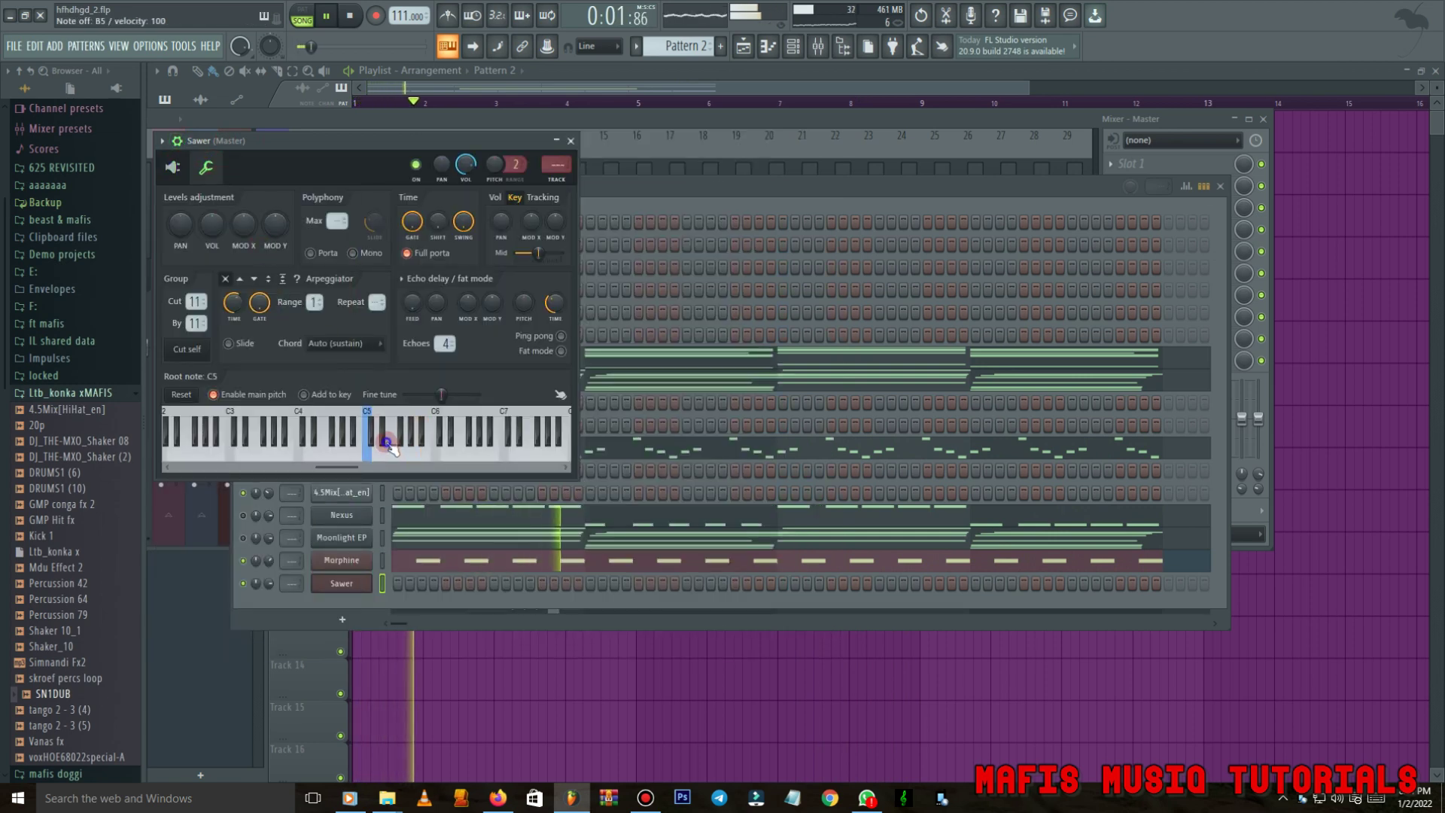
pyautogui.click(356, 585)
# Open Sawer's piano roll and draw a short D5, E5, F5 and A5 chord around step 11 of bar 1.
pyautogui.rightClick(356, 586)
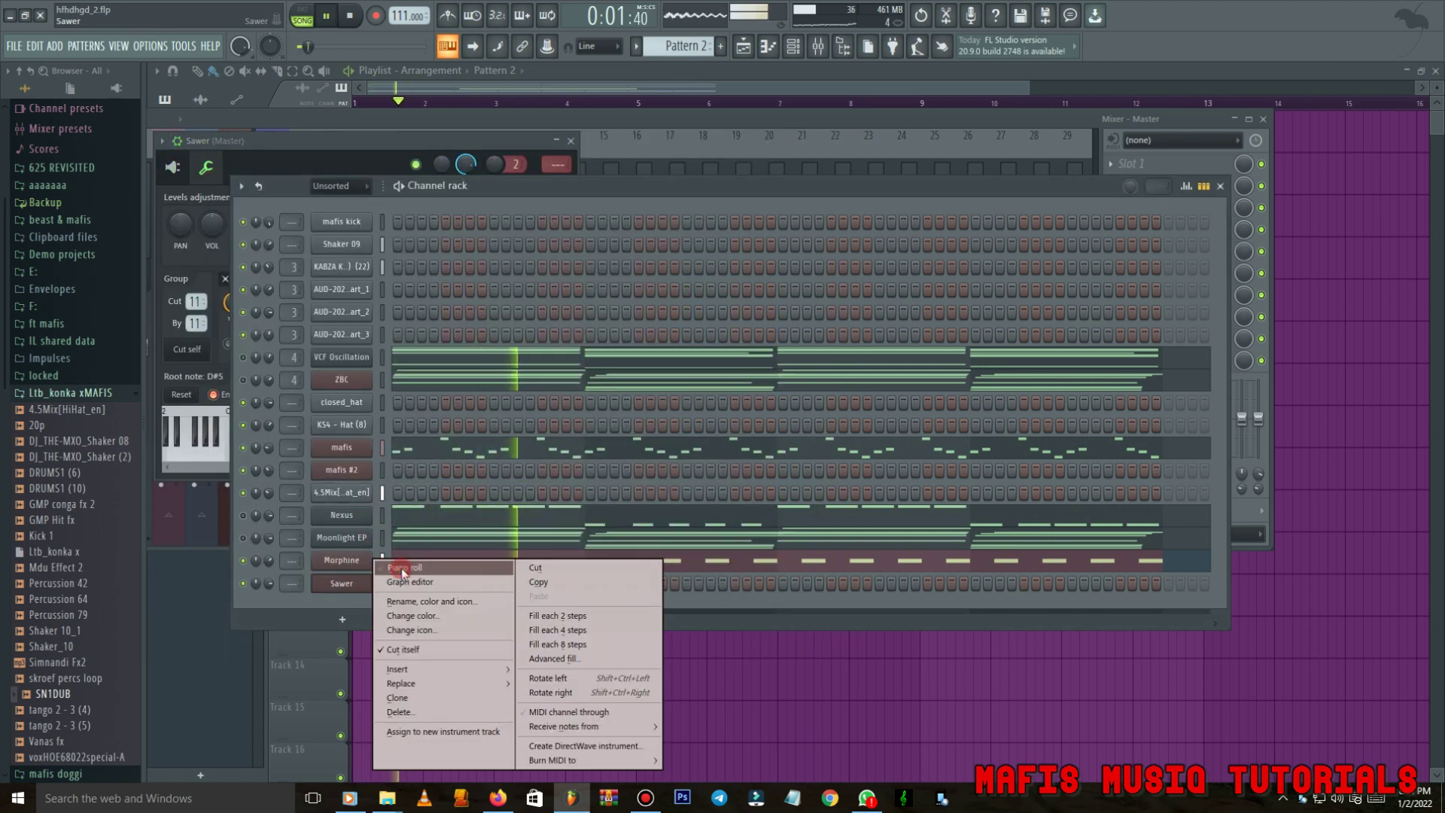
pyautogui.click(402, 563)
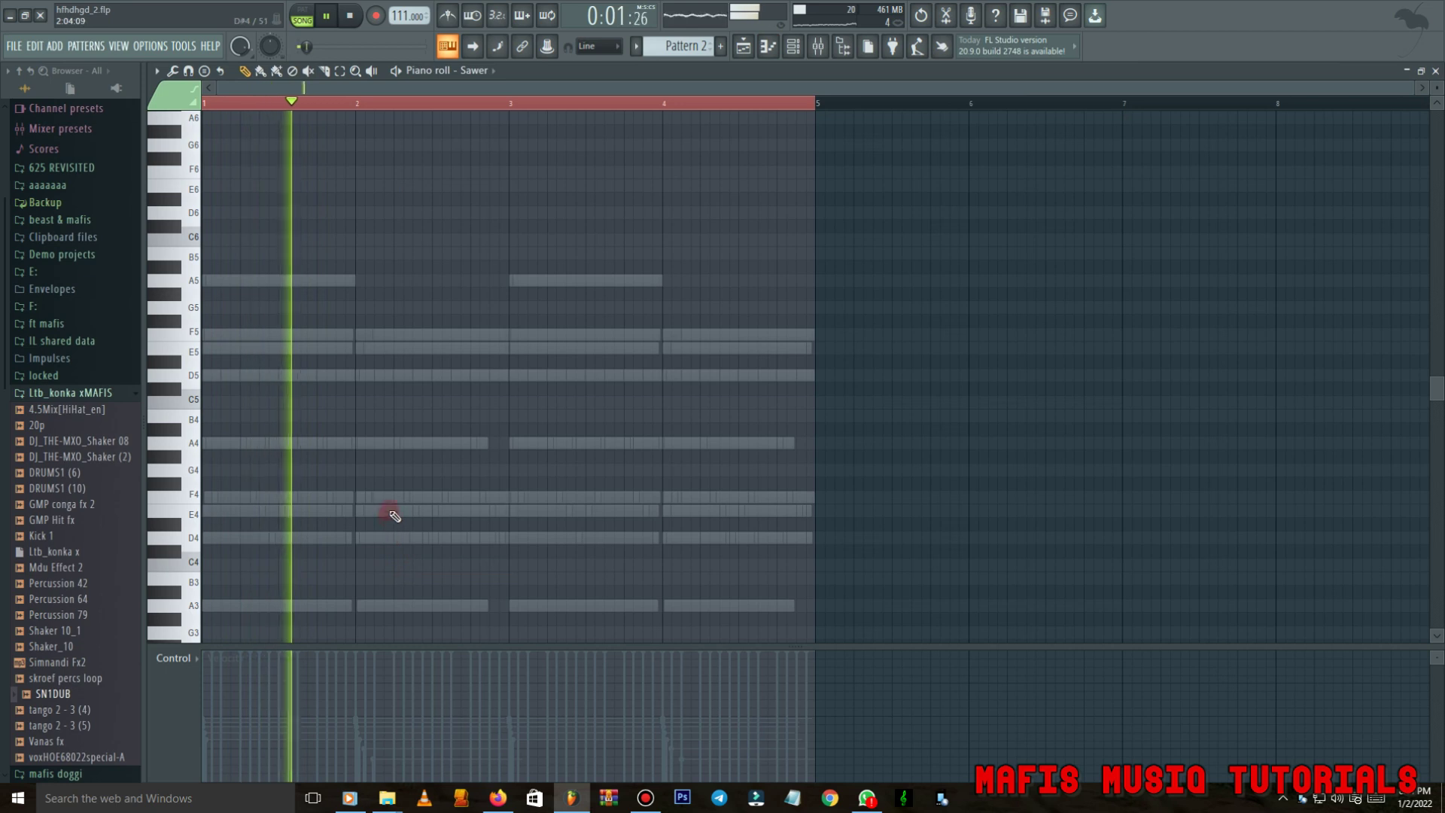
pyautogui.scroll(2, 226, 349)
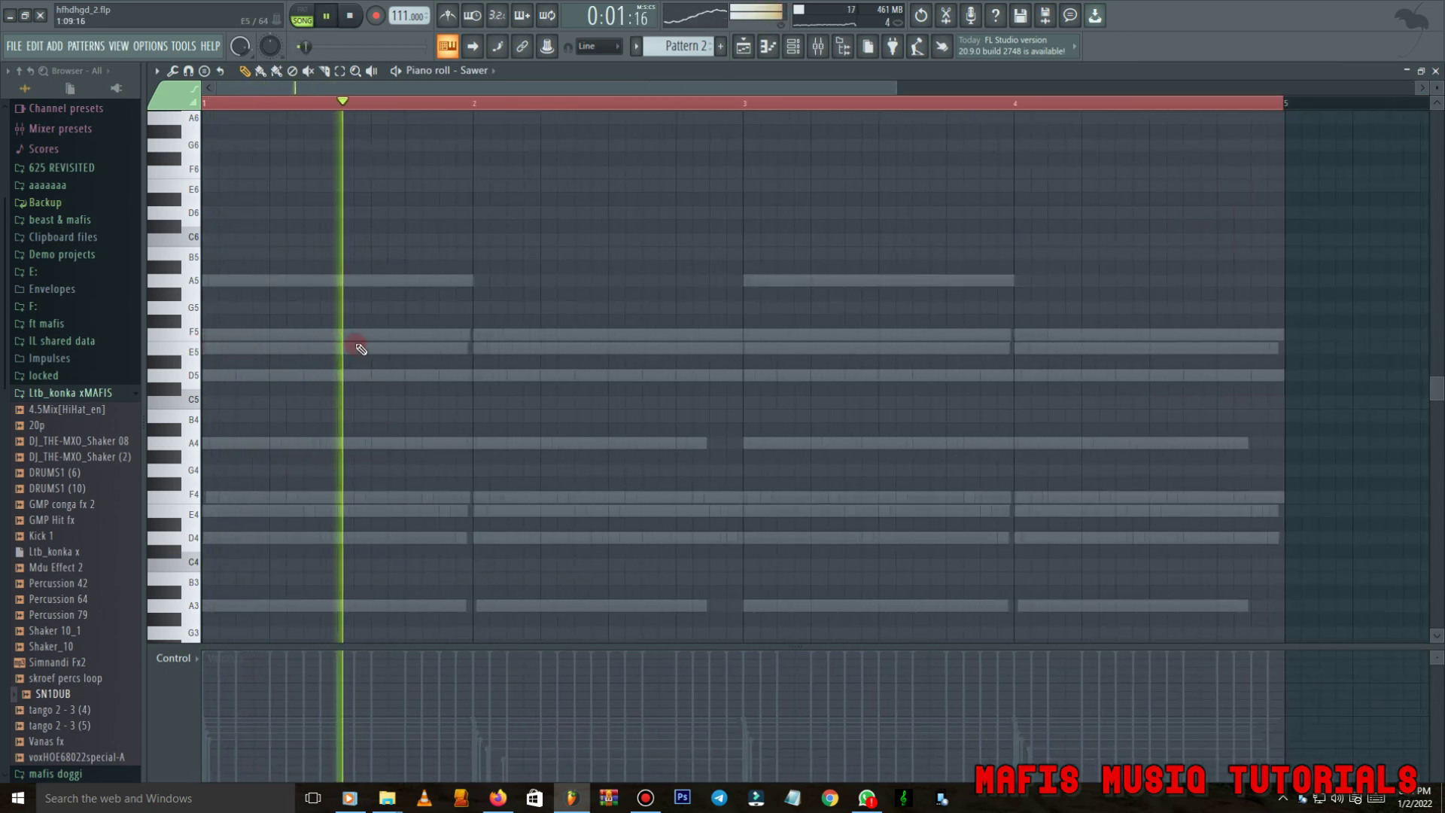
pyautogui.press('space')
pyautogui.click(369, 335)
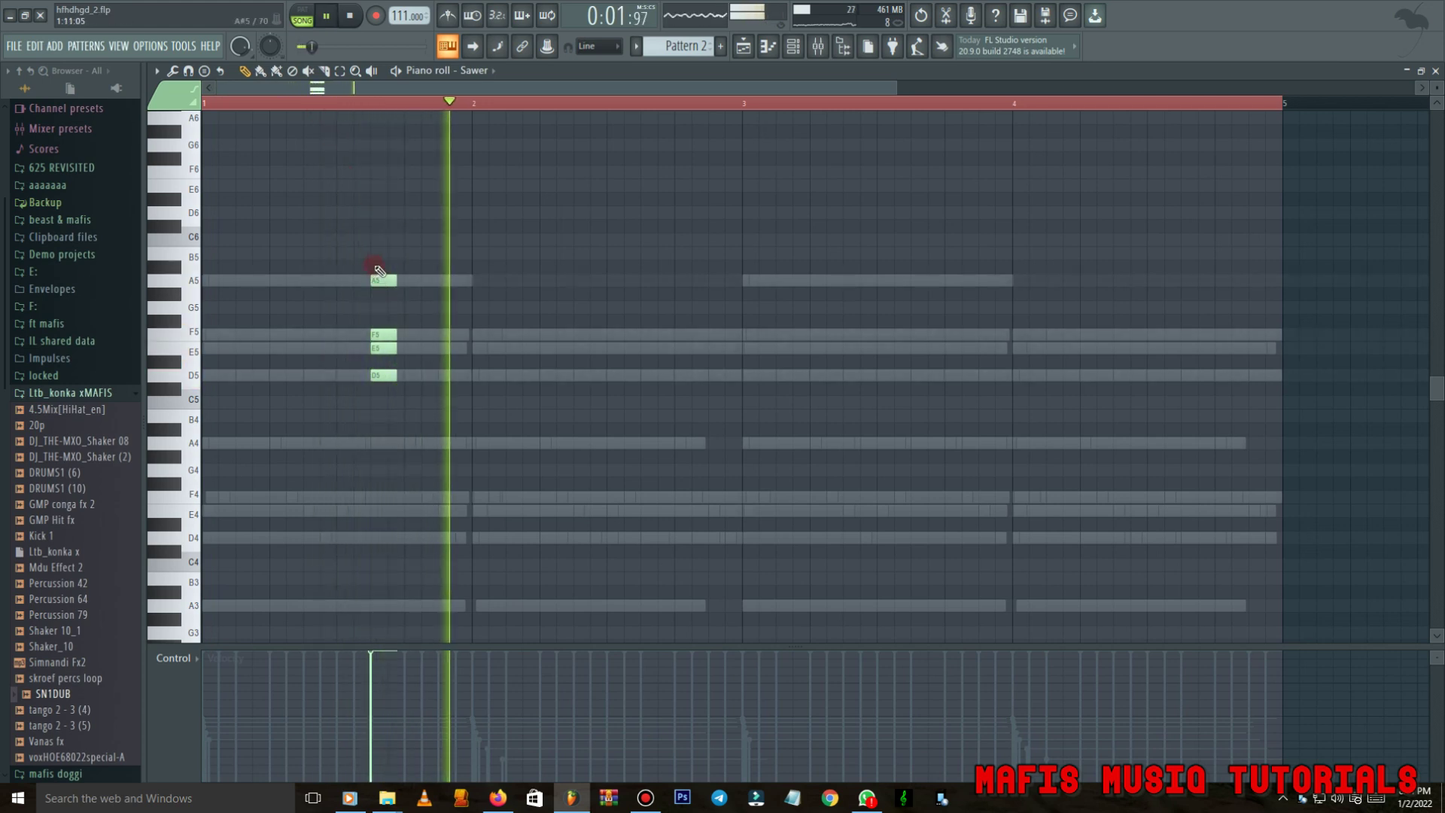
# Lengthen the Sawer chord to about two steps and limit playback to bar 1.
pyautogui.moveTo(374, 271); pyautogui.dragTo(405, 385)
pyautogui.press('space')
pyautogui.rightClick(407, 376)
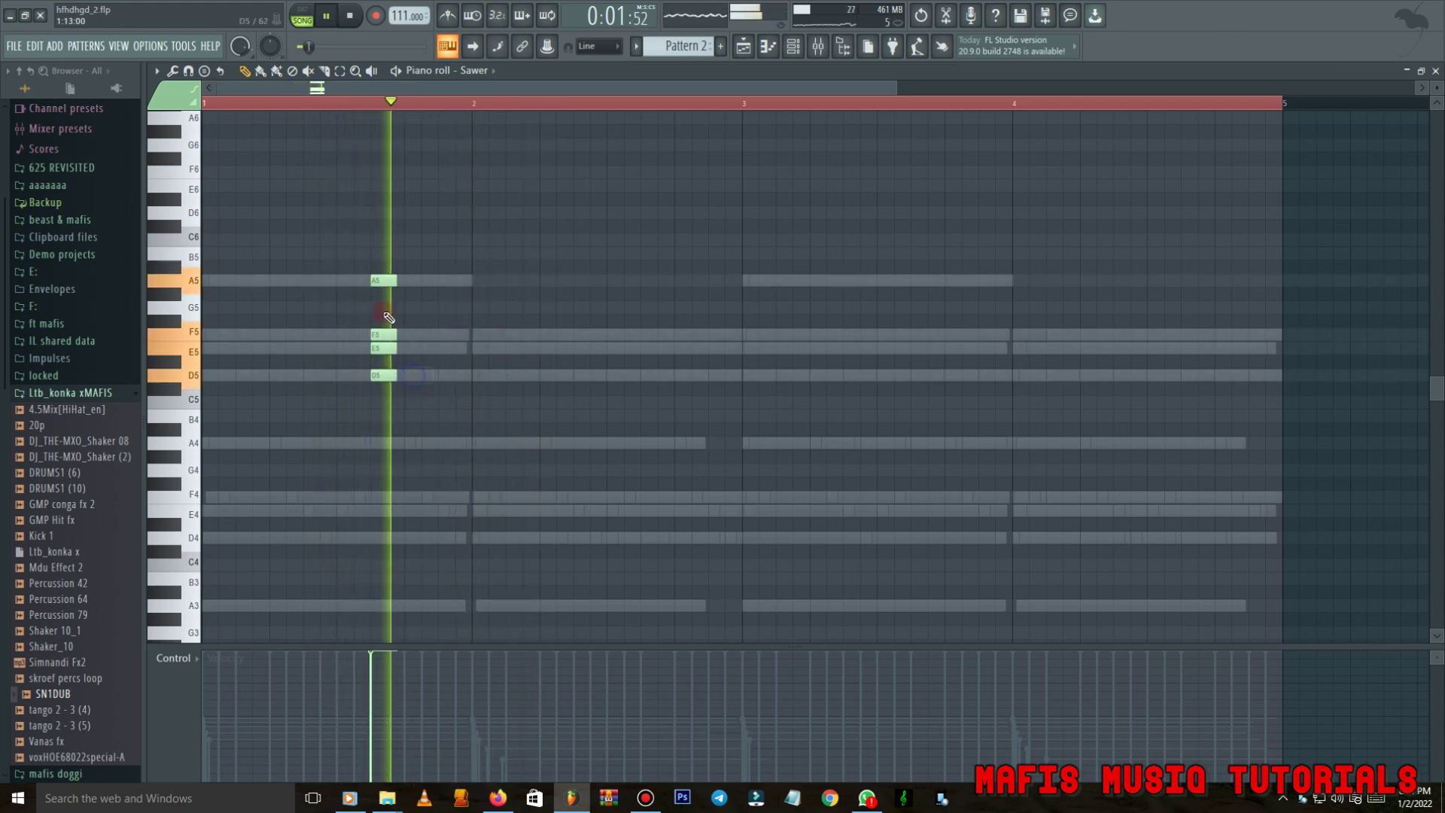
pyautogui.moveTo(367, 256); pyautogui.dragTo(399, 369)
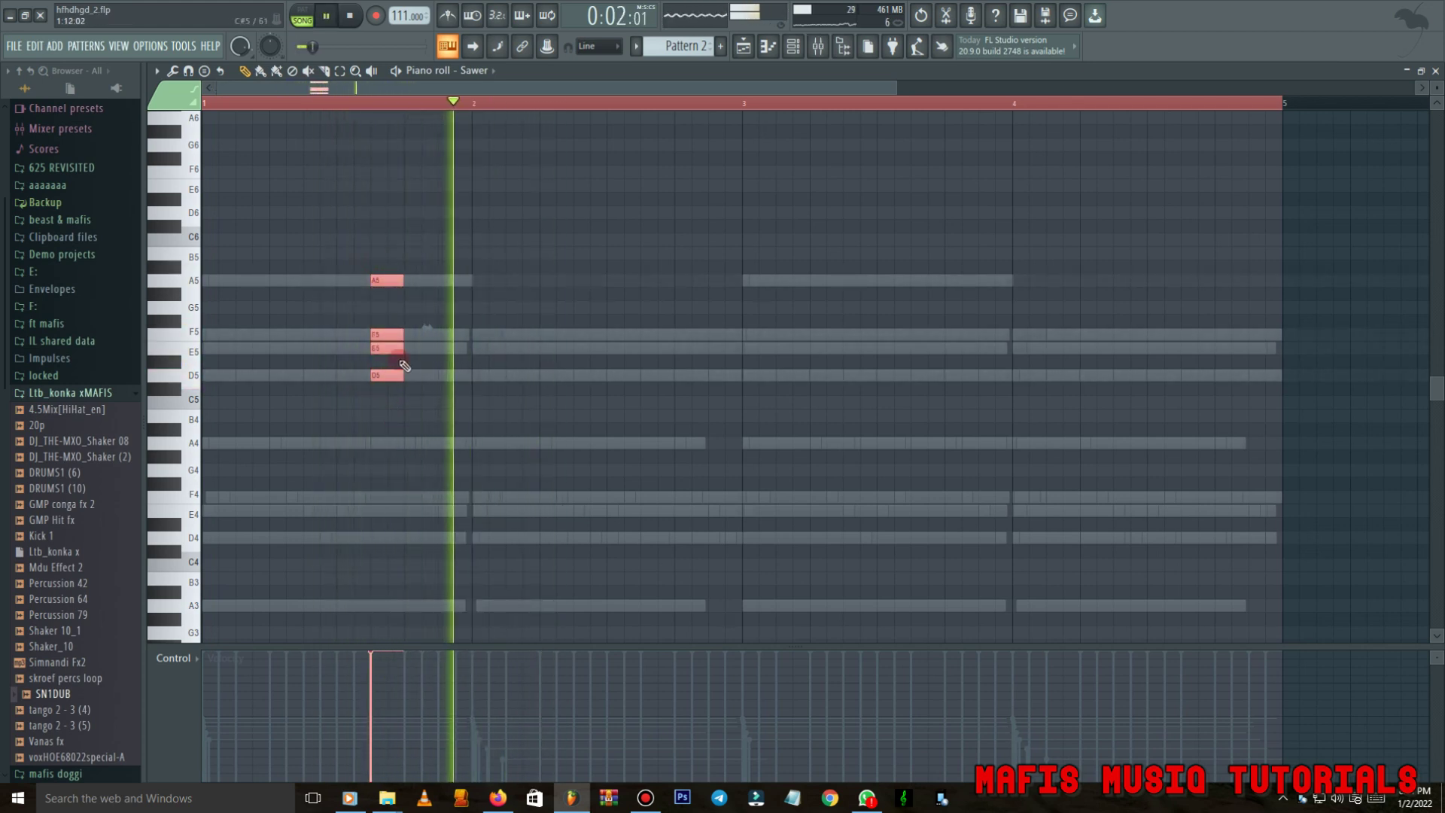
pyautogui.scroll(-3, 542, 248)
pyautogui.moveTo(712, 113); pyautogui.dragTo(348, 184)
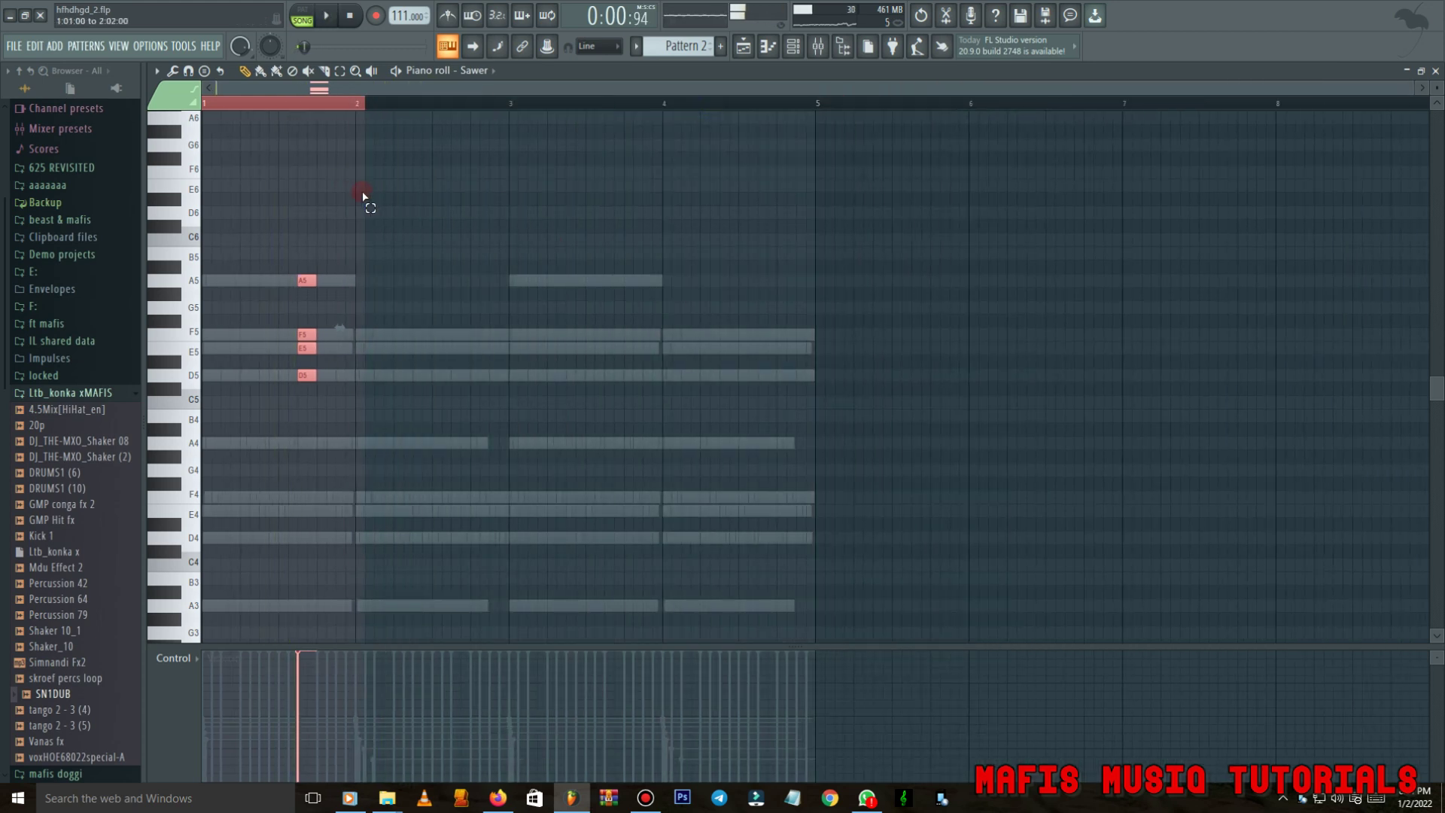
# Unmute the ZBC, VCF Oscillation and Moonlight EP channels while playing back the Sawer chord.
pyautogui.click(794, 46)
pyautogui.press('space')
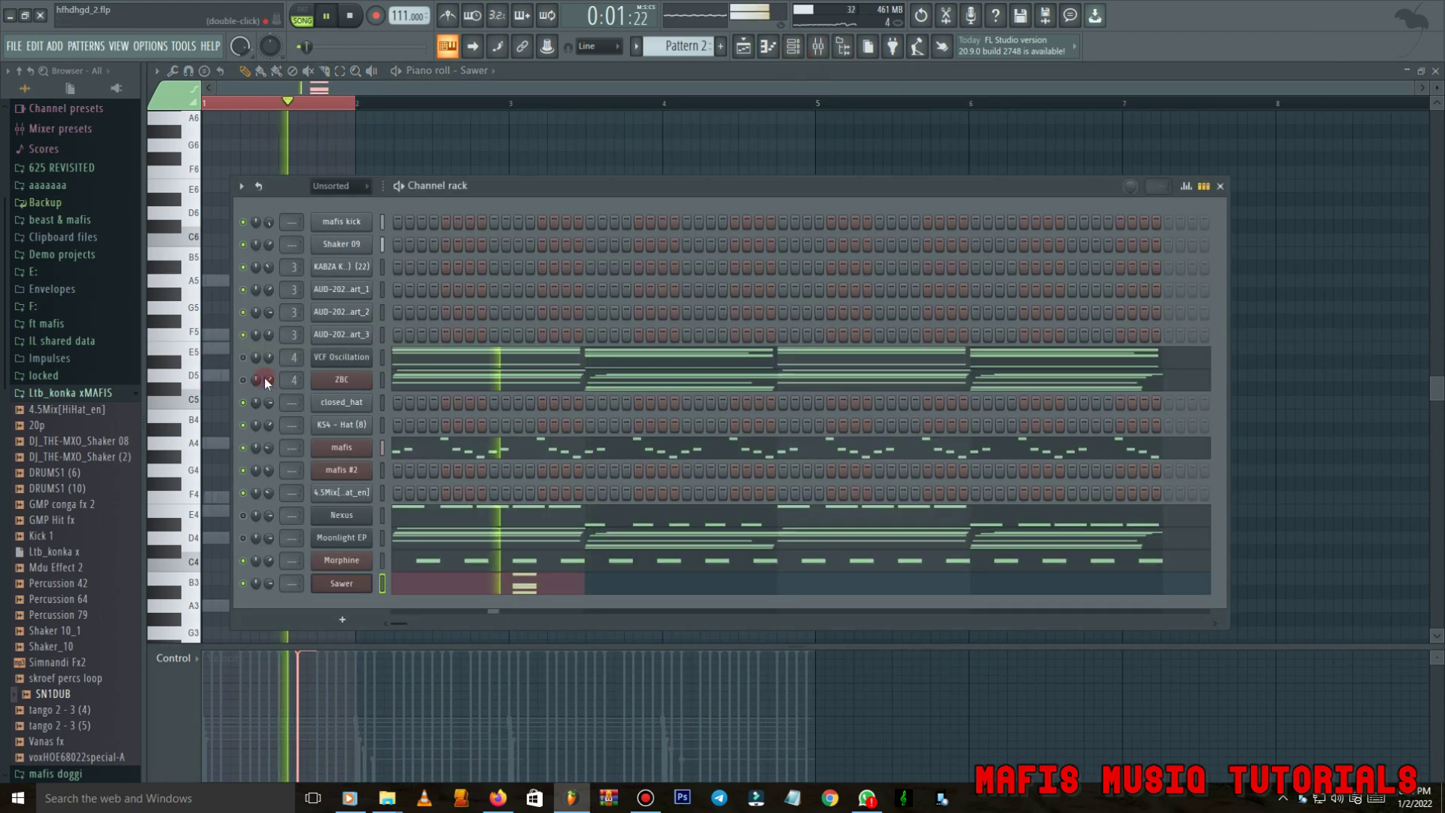
pyautogui.click(243, 379)
pyautogui.press('space')
pyautogui.press('space')
pyautogui.click(244, 357)
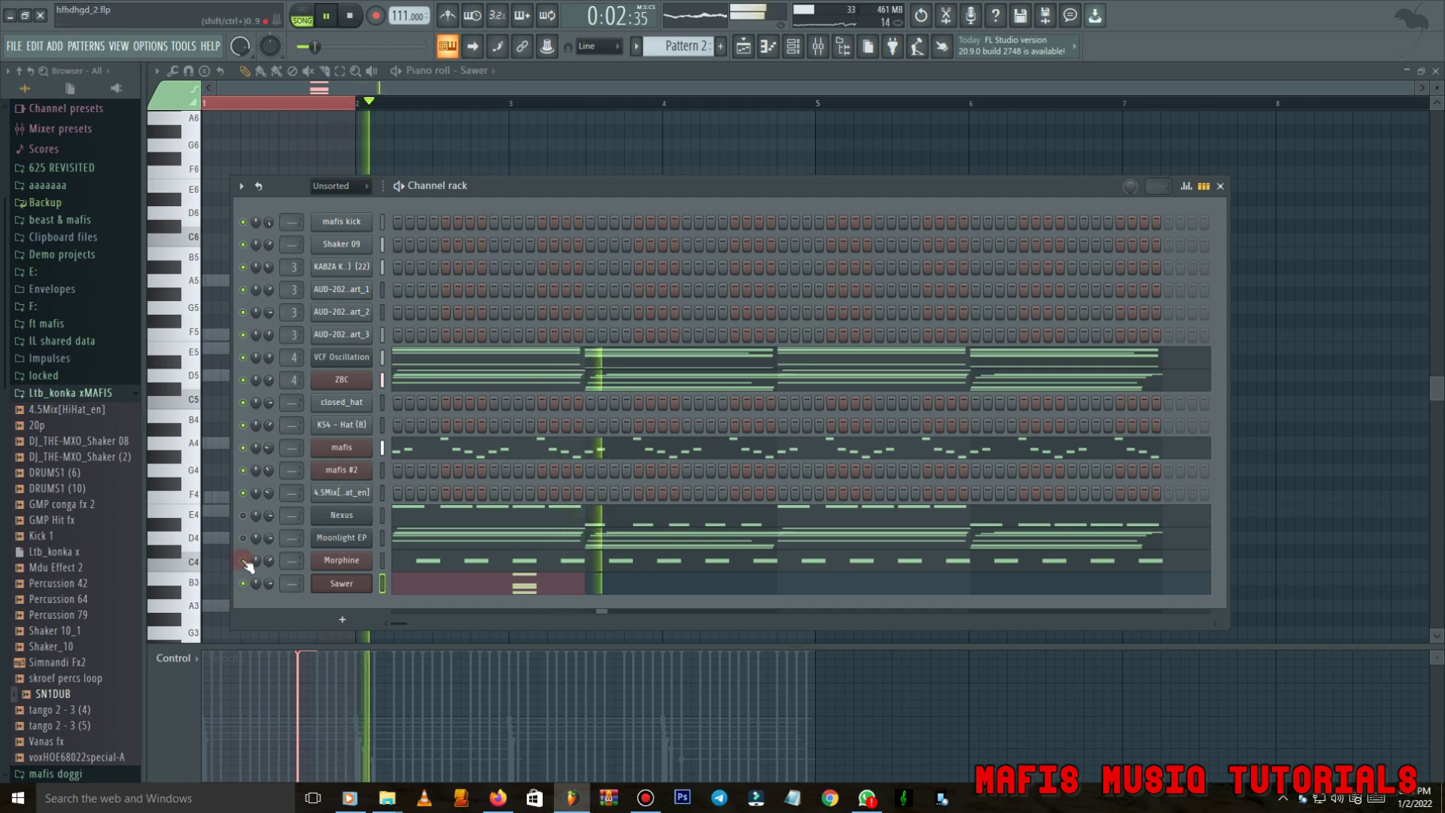
pyautogui.click(243, 537)
pyautogui.press('space')
# Duplicate bar 1 of the Sawer chord into bars 2, 3 and 4, select all its notes and return to the channel rack.
pyautogui.click(430, 586)
pyautogui.press('space')
pyautogui.click(431, 585)
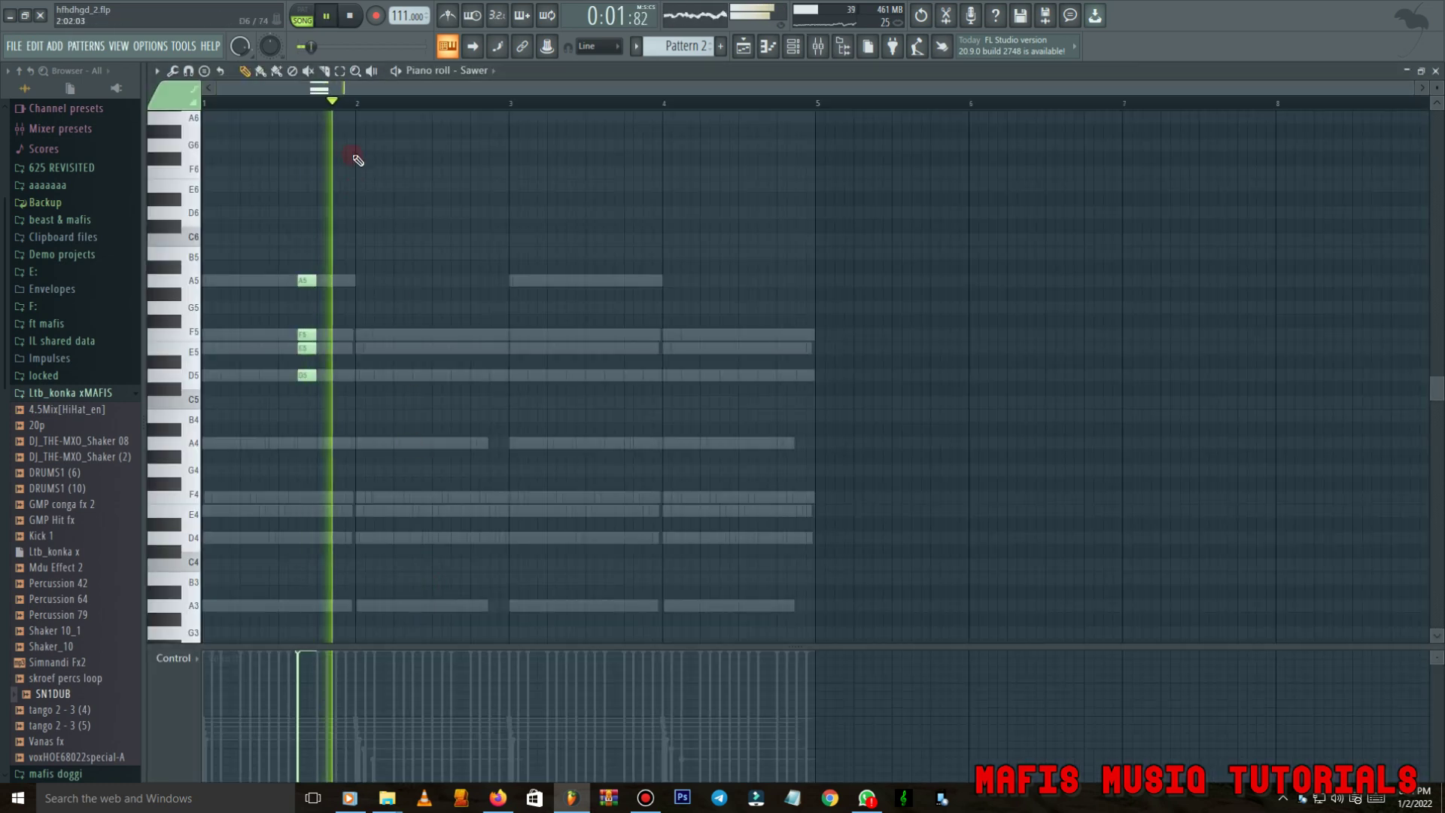
pyautogui.moveTo(355, 103); pyautogui.dragTo(116, 167)
pyautogui.hotkey('ctrl', 'b')
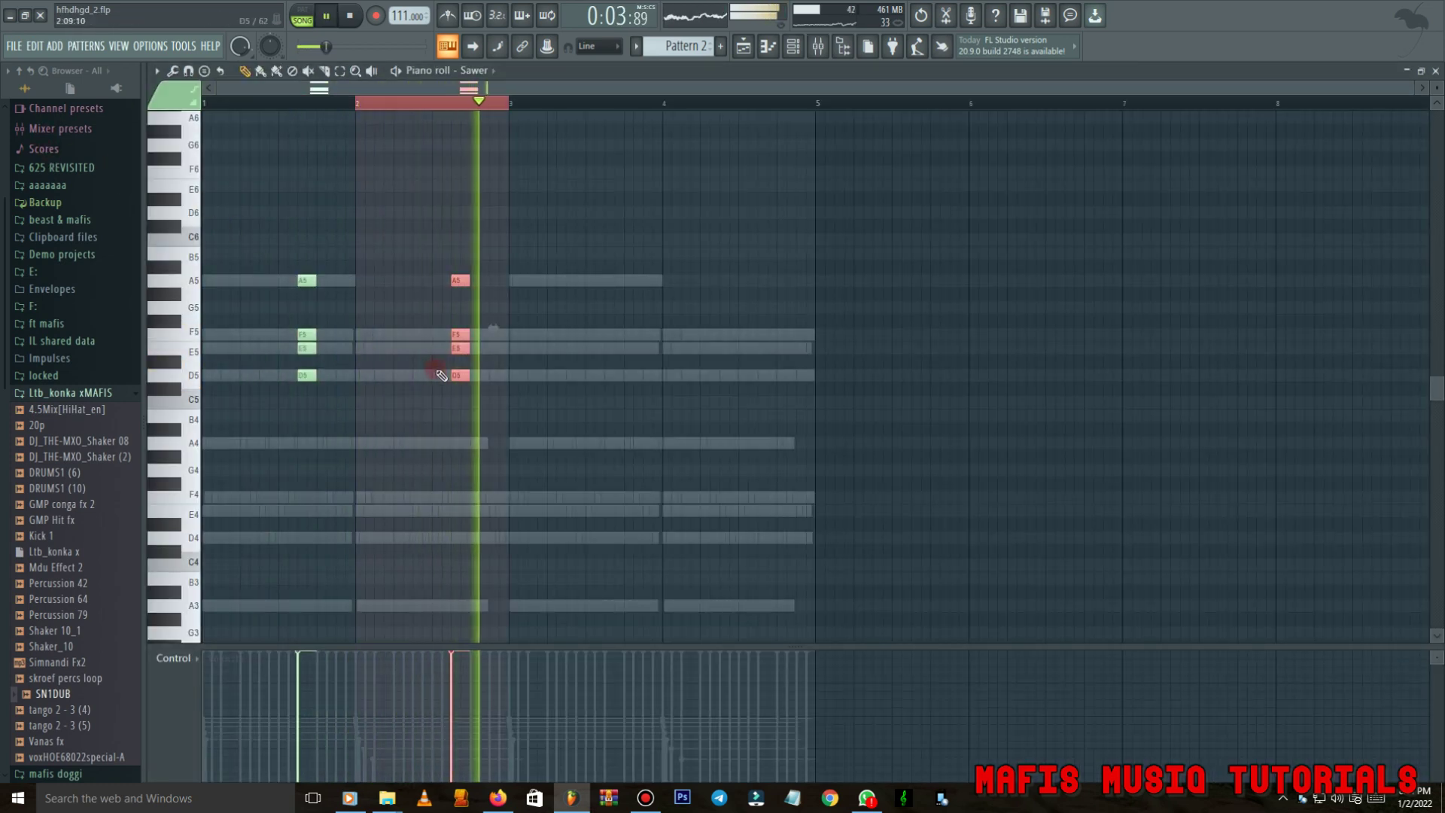
pyautogui.hotkey('ctrl', 'Right')
pyautogui.hotkey('ctrl', 'Right')
pyautogui.hotkey('ctrl', 'a')
pyautogui.press('F6')
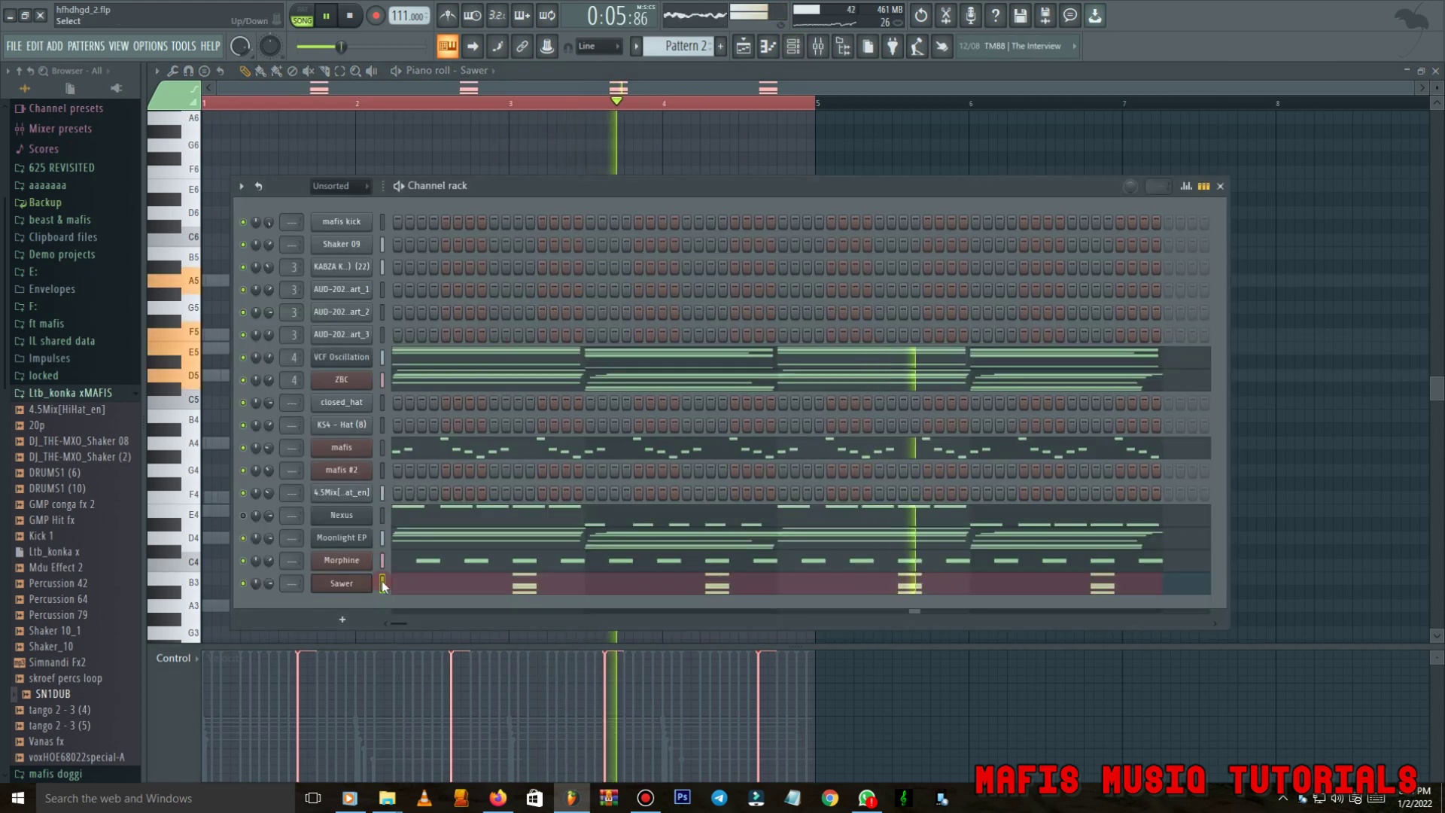
# Add a Hypersonic instrument as a new channel at the end of the channel rack.
pyautogui.click(345, 619)
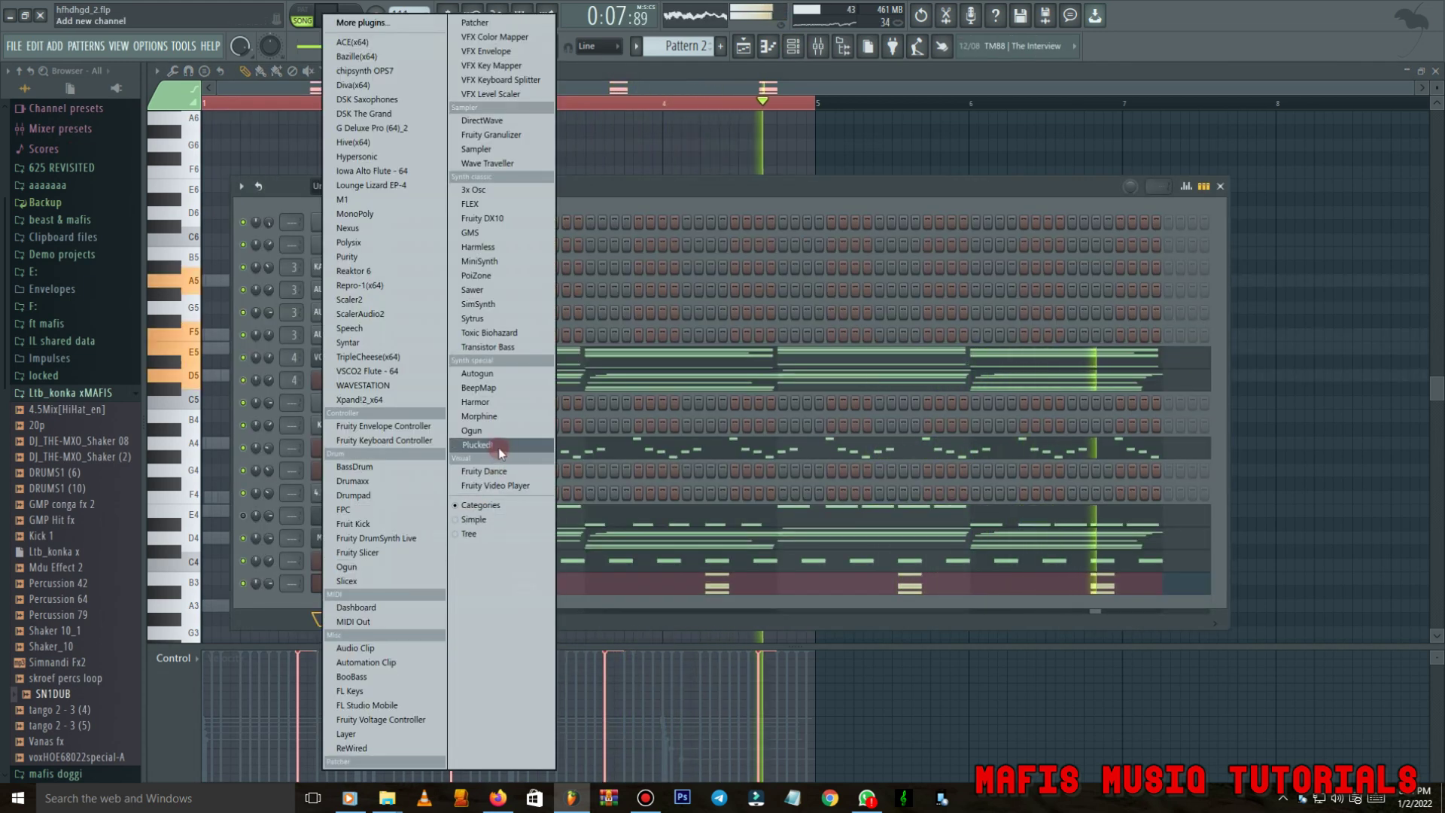
pyautogui.click(33, 606)
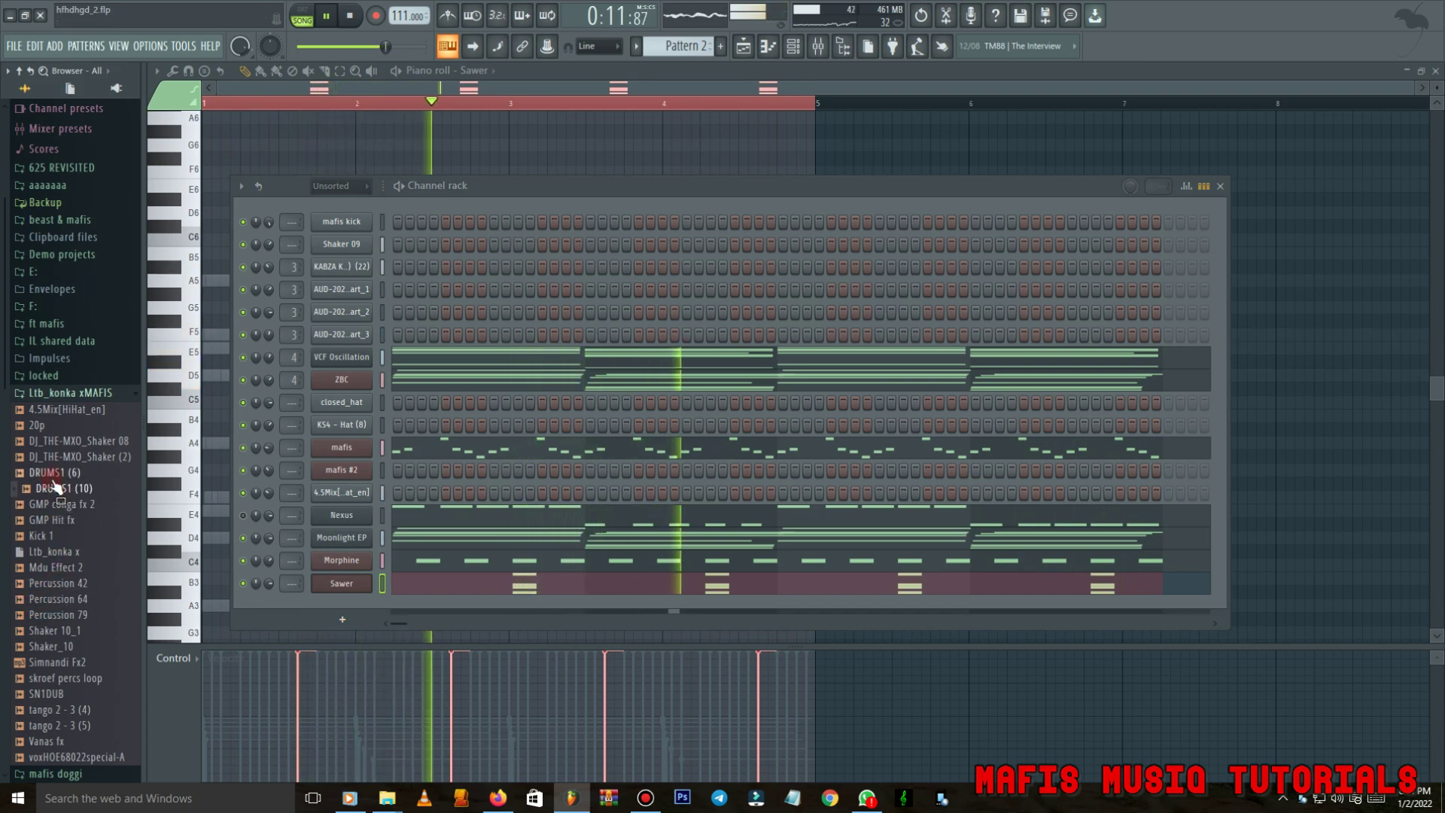
pyautogui.scroll(-8, 56, 490)
pyautogui.click(343, 619)
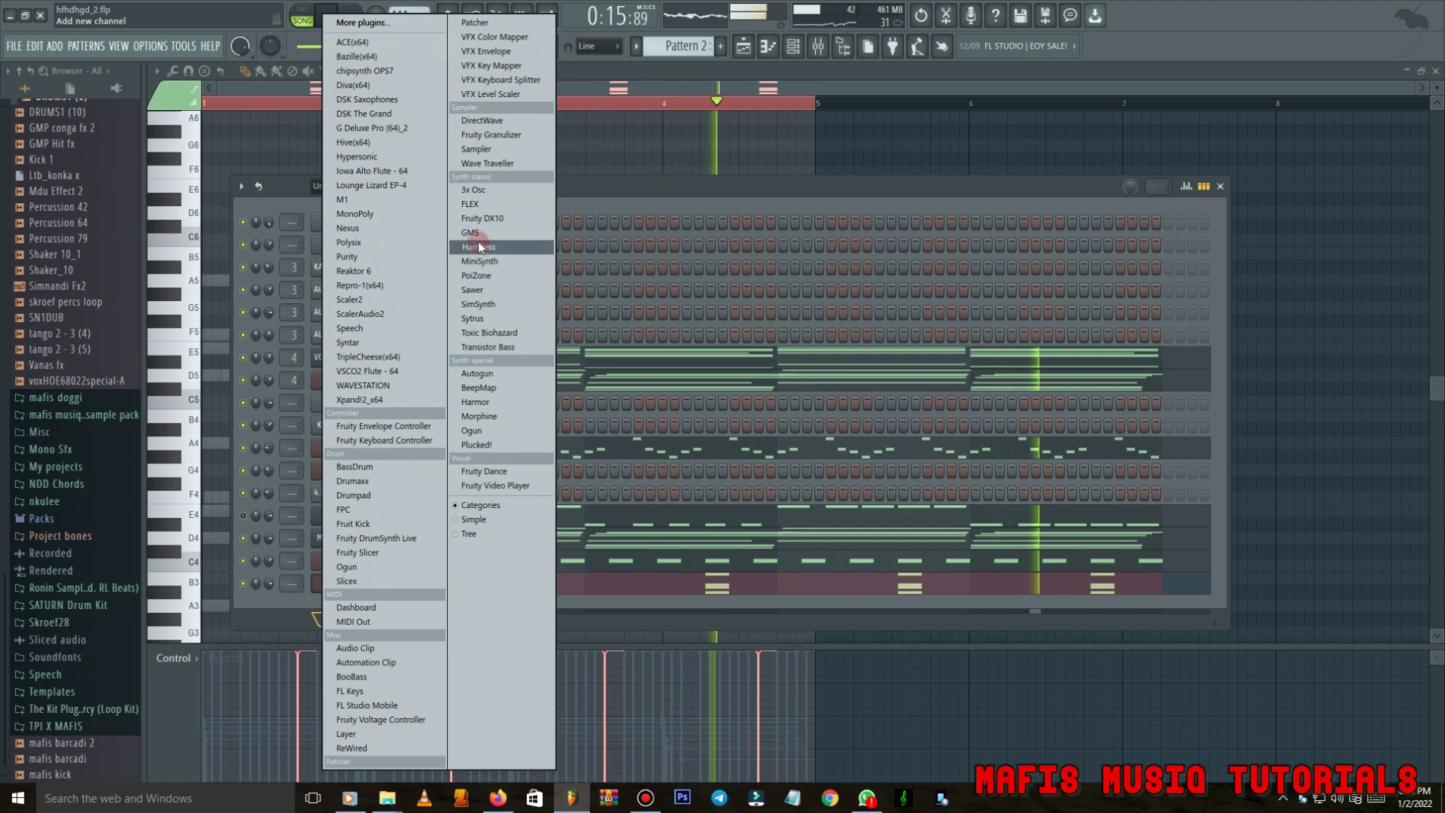
pyautogui.click(374, 158)
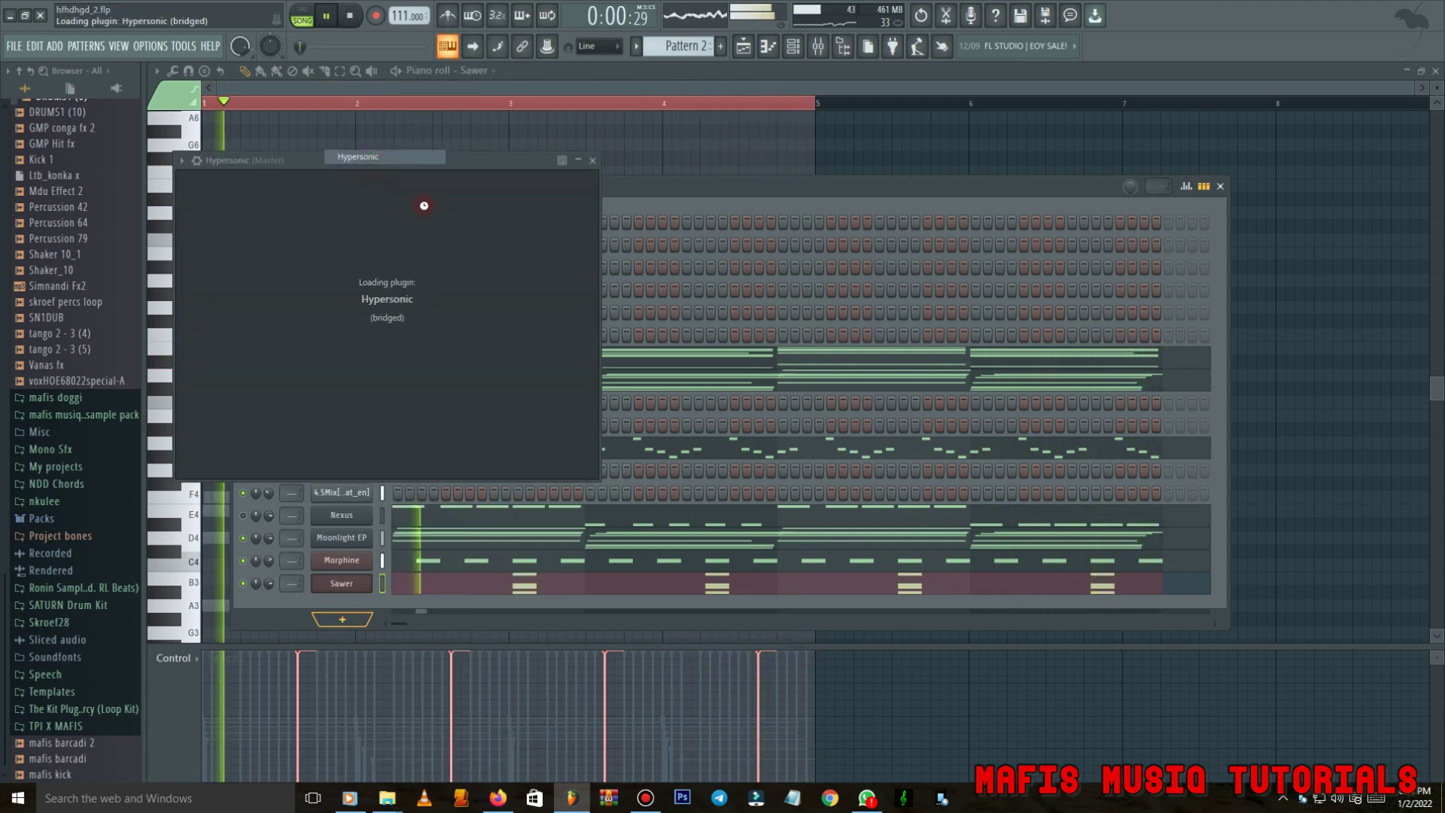
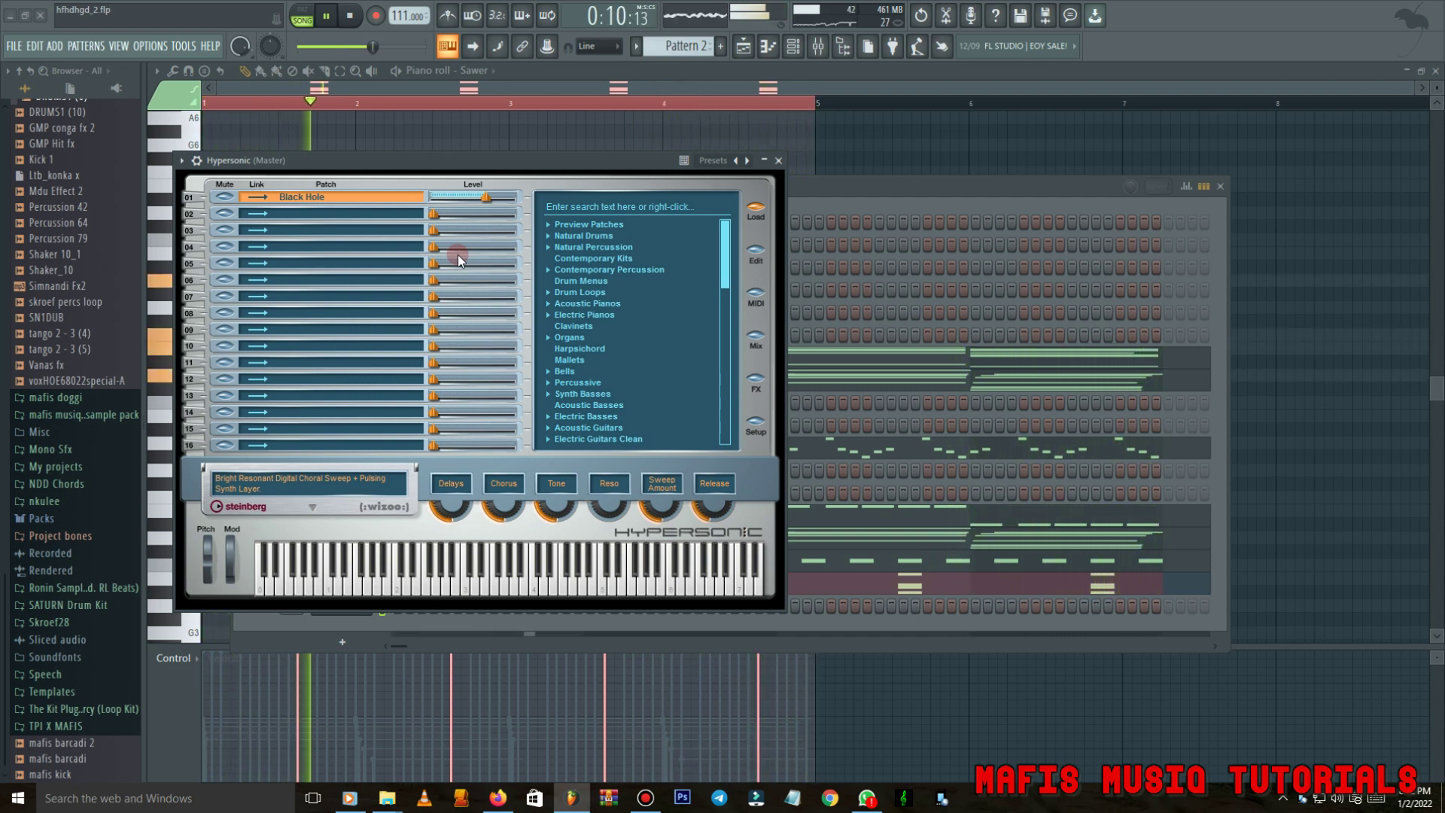
# Load the mafis tube 3 preset in Hypersonic and set its root note to D#5.
pyautogui.click(712, 161)
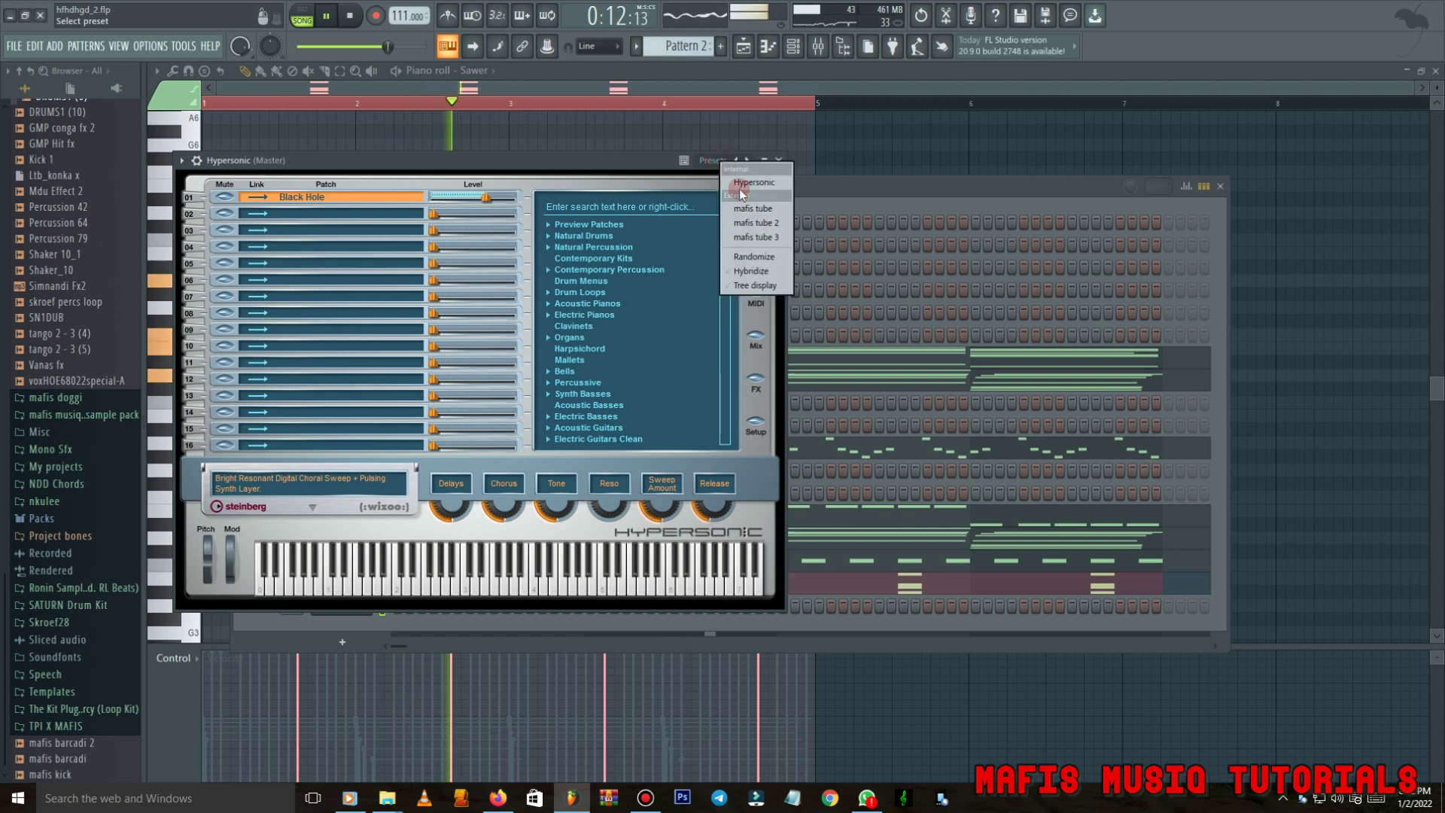
pyautogui.click(774, 238)
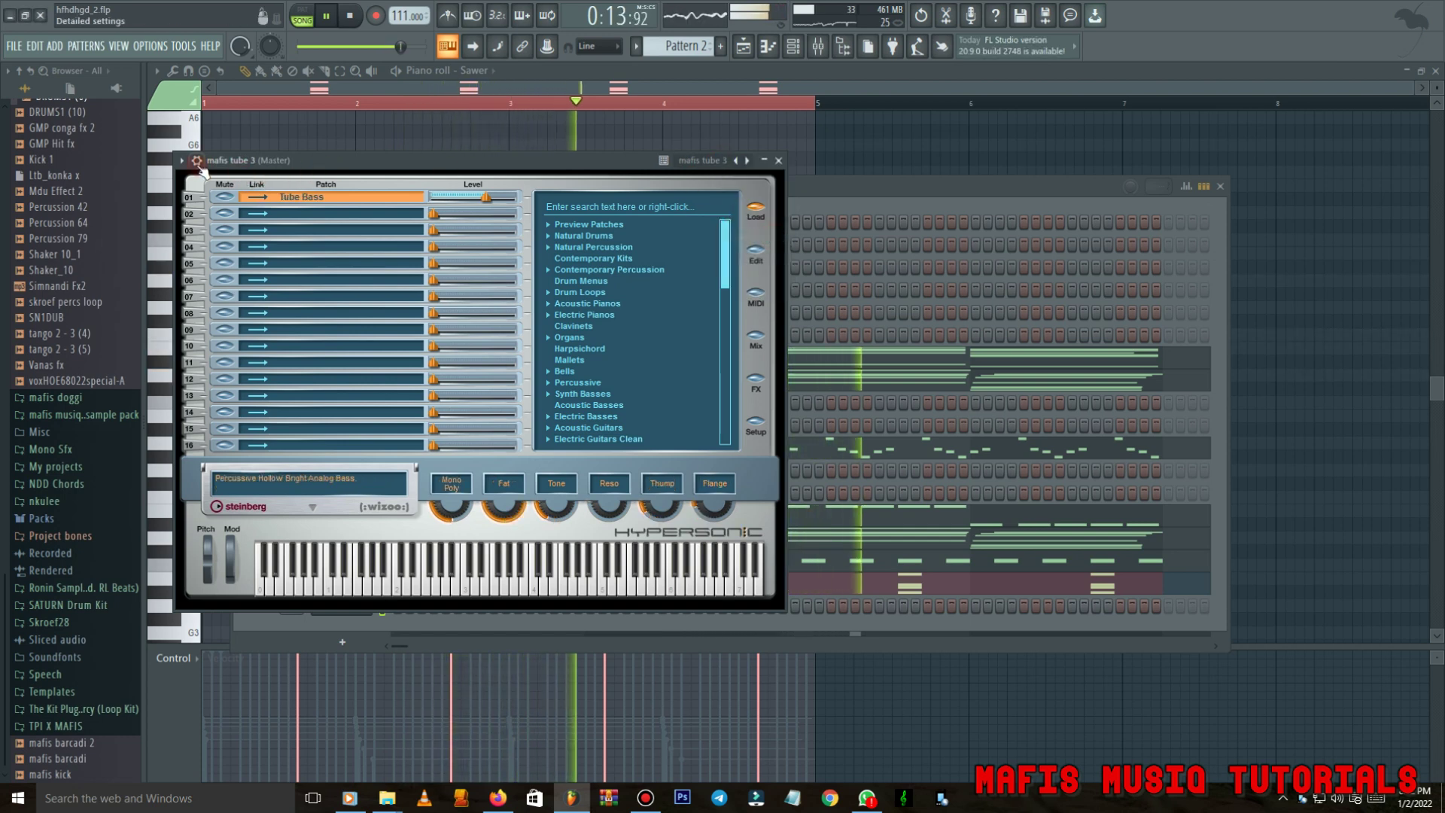
pyautogui.click(198, 161)
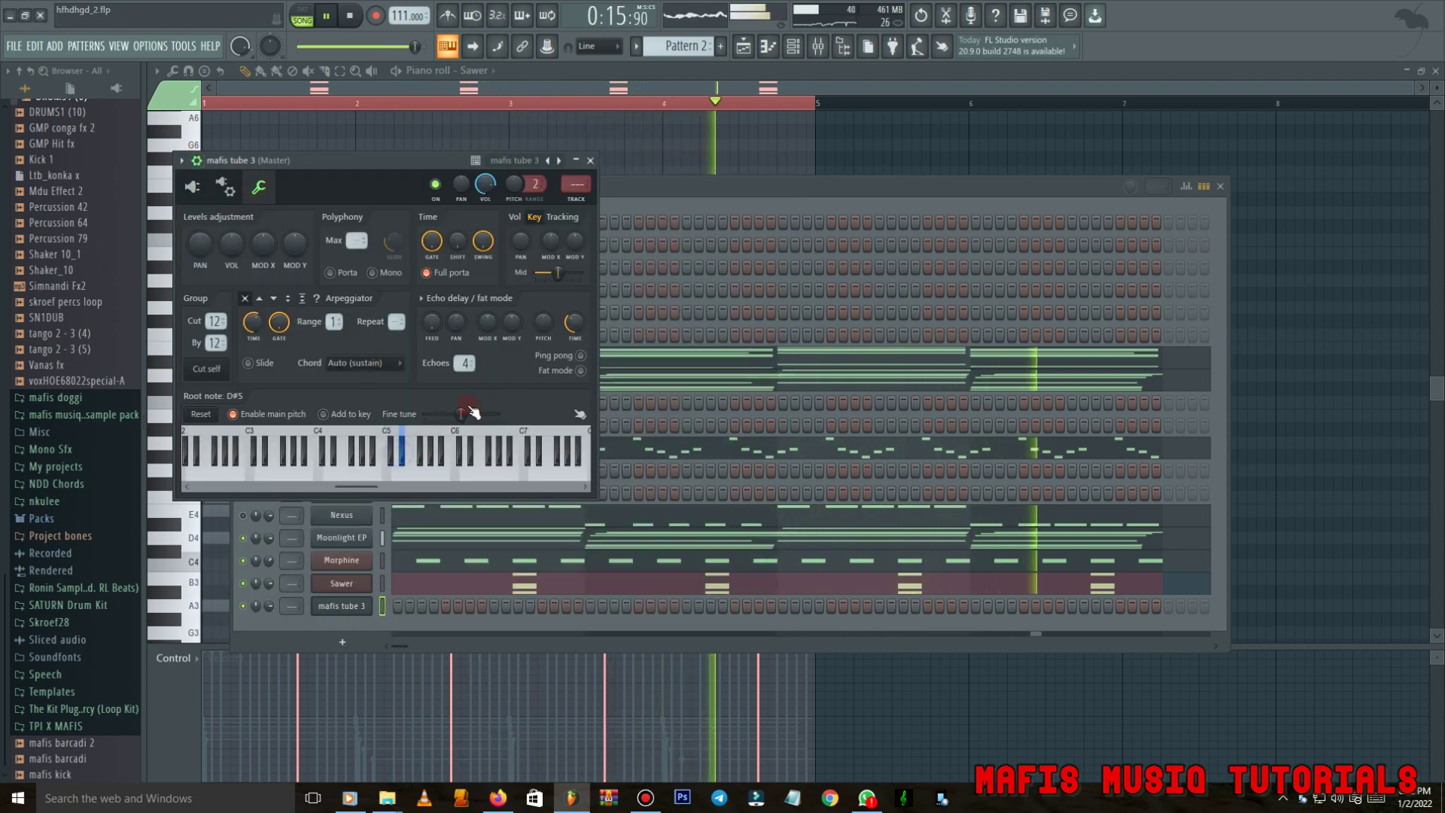
# Copy the Nexus notes into the mafis tube 3 channel and mute the VCF Oscillation, ZBC and Moonlight EP channels.
pyautogui.click(631, 235)
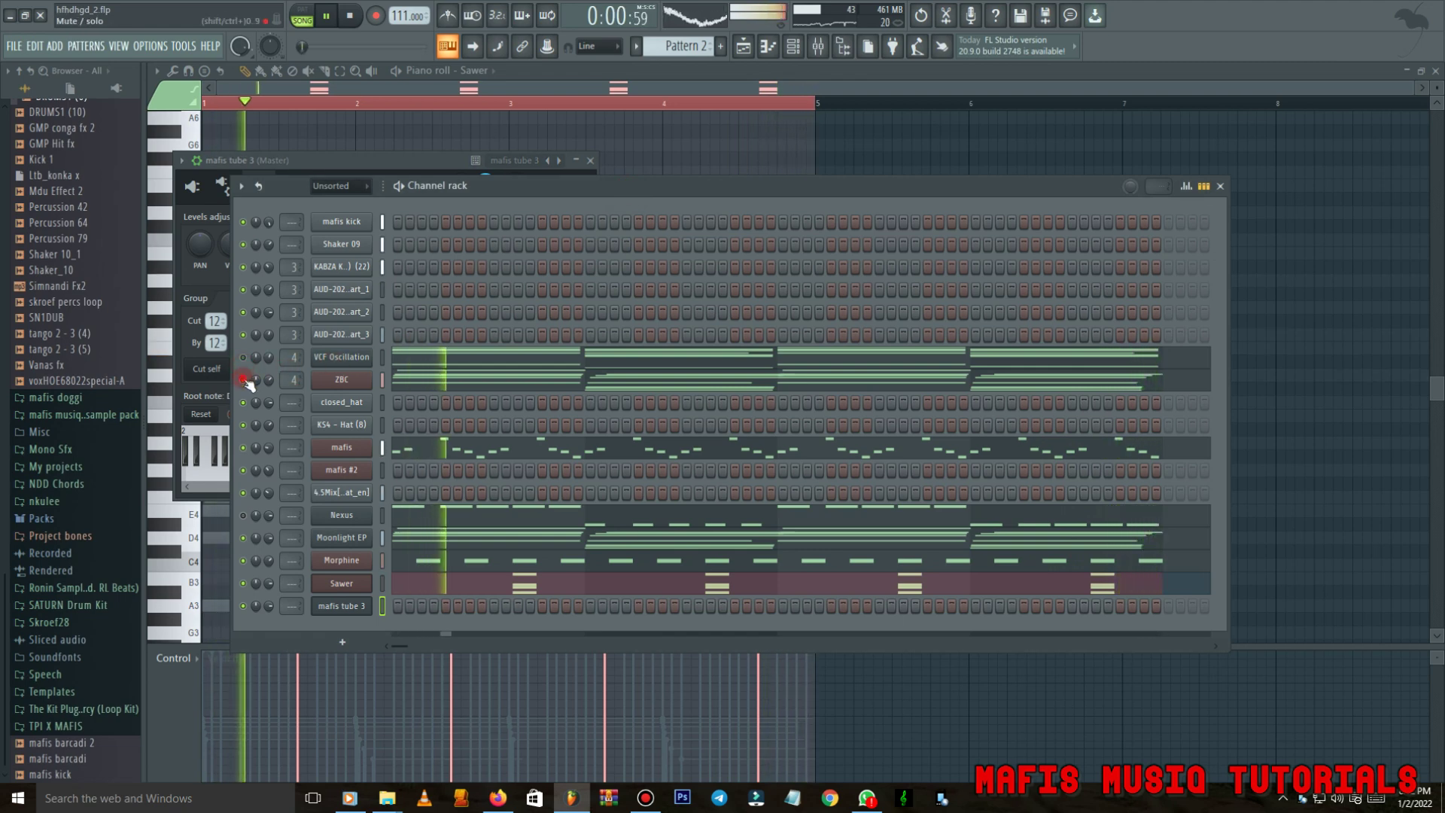
pyautogui.press('space')
pyautogui.rightClick(316, 512)
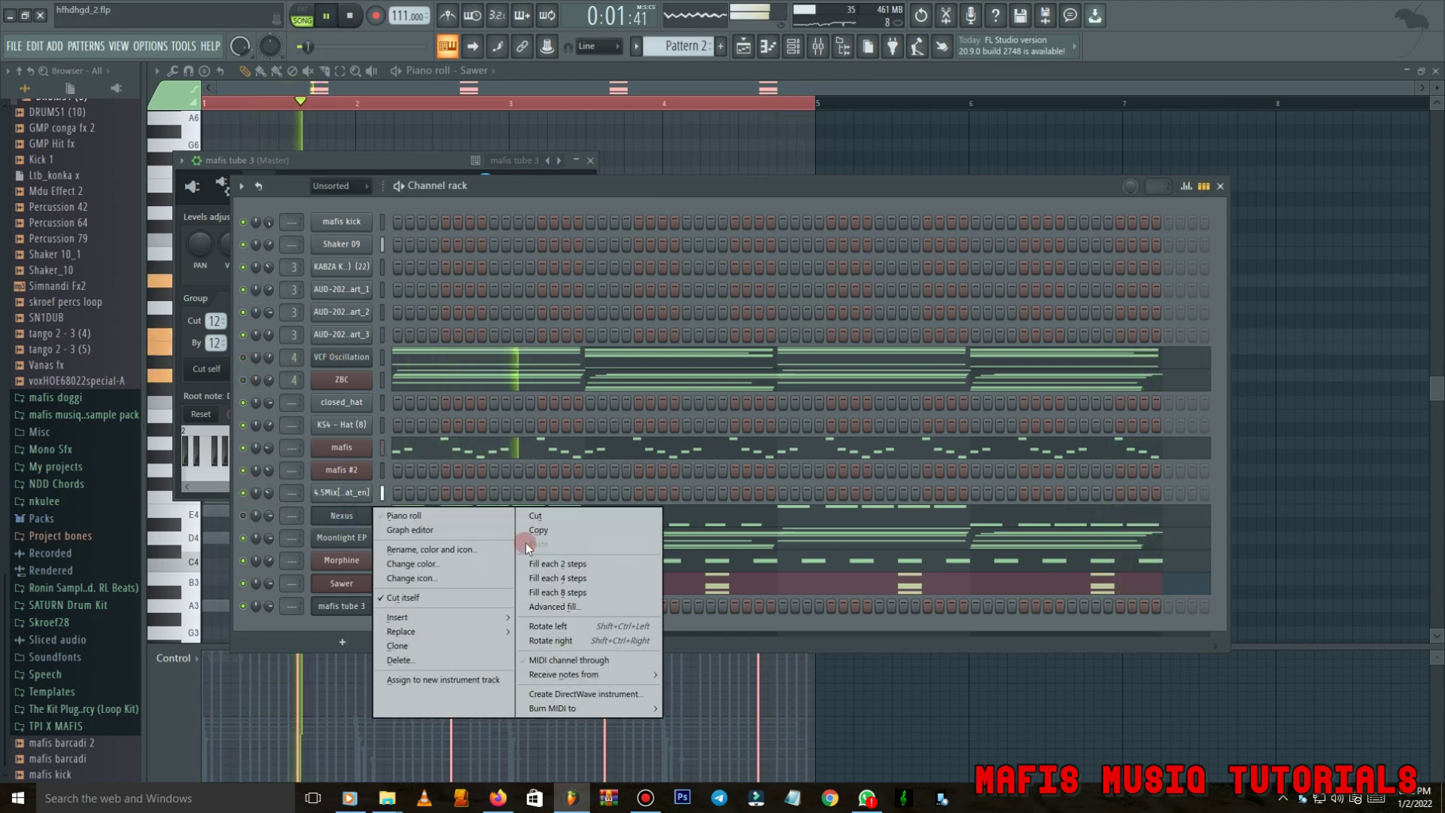
pyautogui.click(536, 531)
pyautogui.rightClick(374, 611)
pyautogui.click(538, 597)
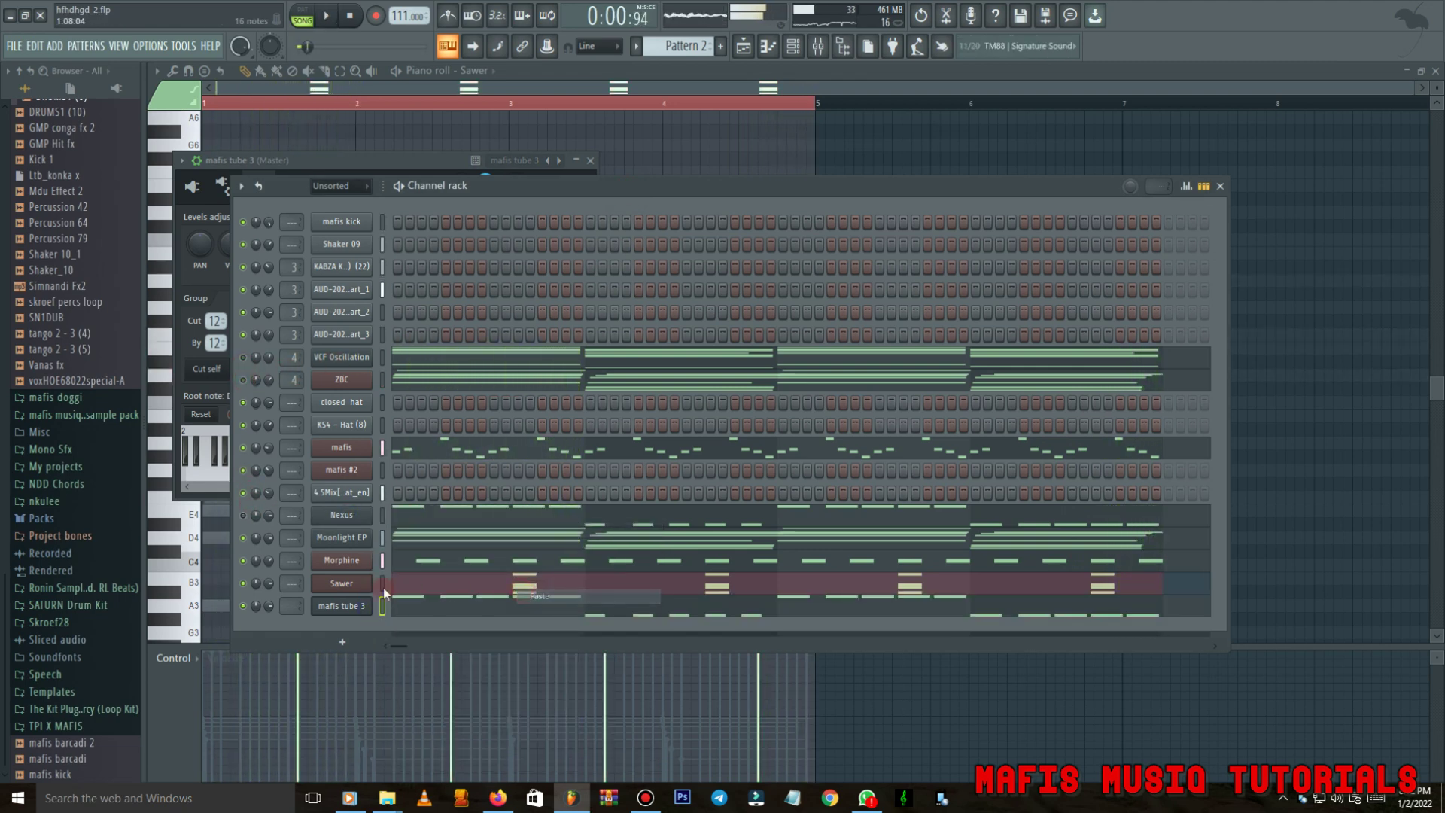
pyautogui.click(243, 537)
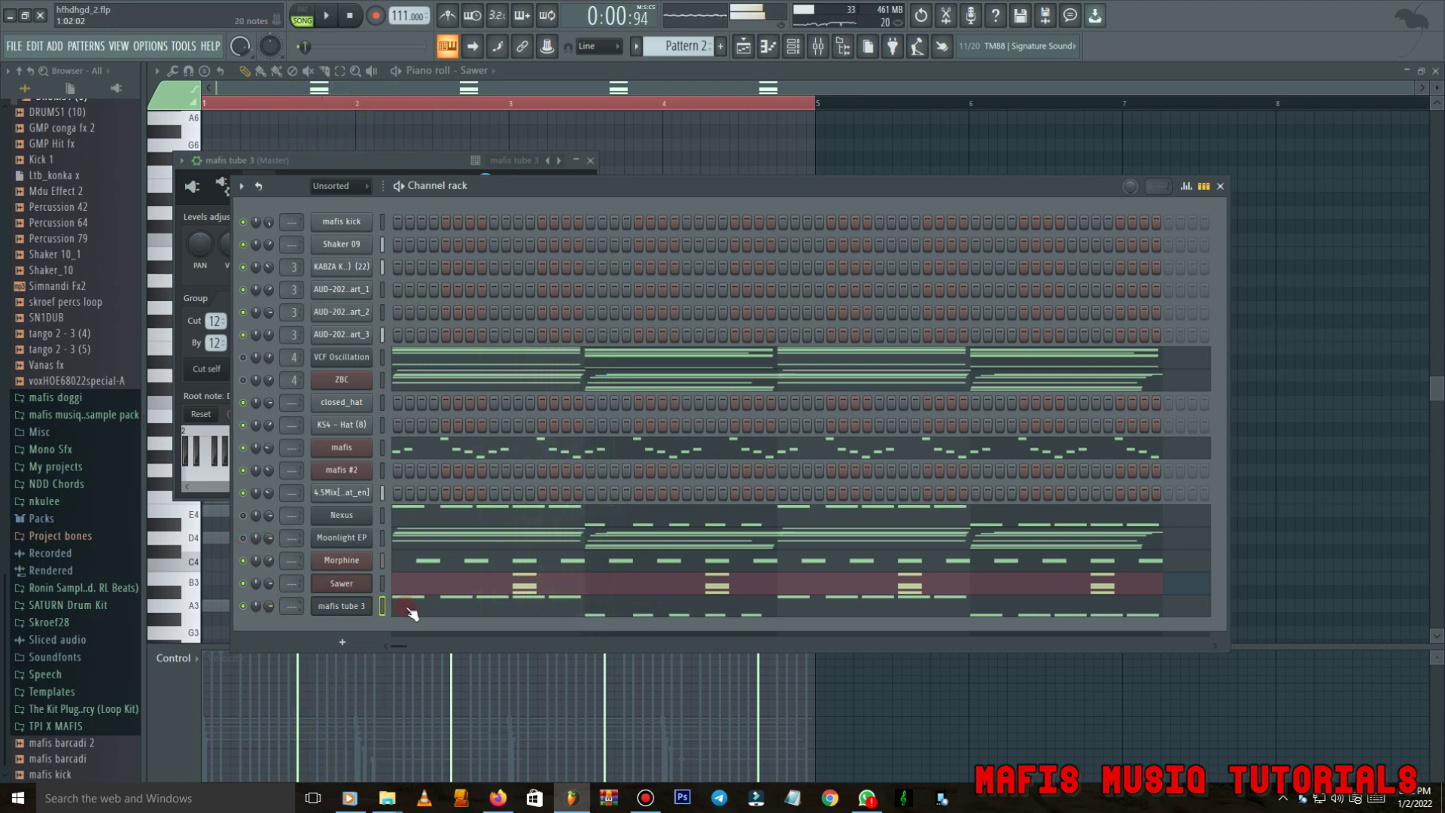
# Open the mafis tube 3 piano roll and transpose all its notes down one octave.
pyautogui.click(412, 612)
pyautogui.scroll(-5, 376, 490)
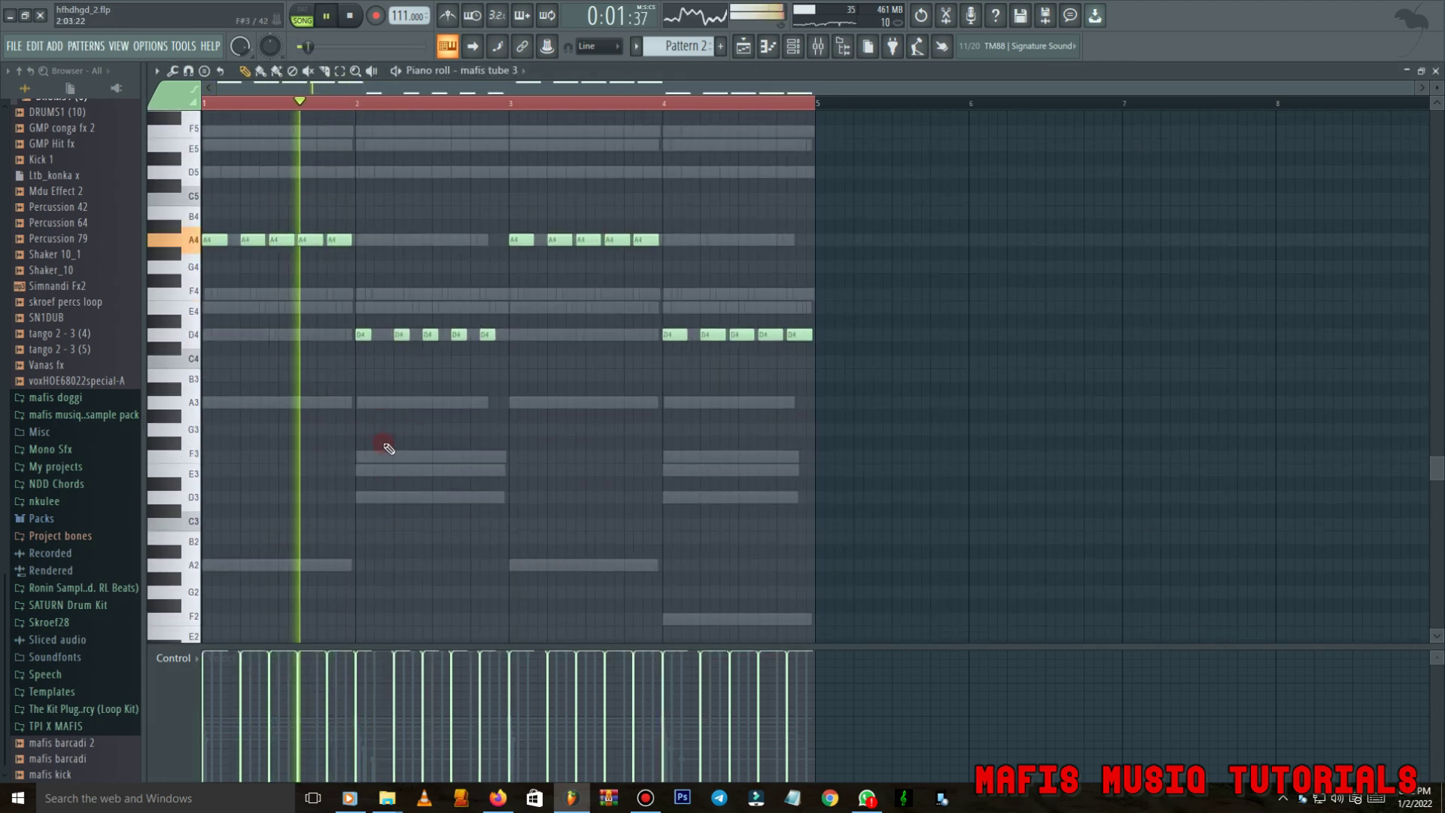
pyautogui.hotkey('ctrl', 'Down')
pyautogui.scroll(-3, 421, 406)
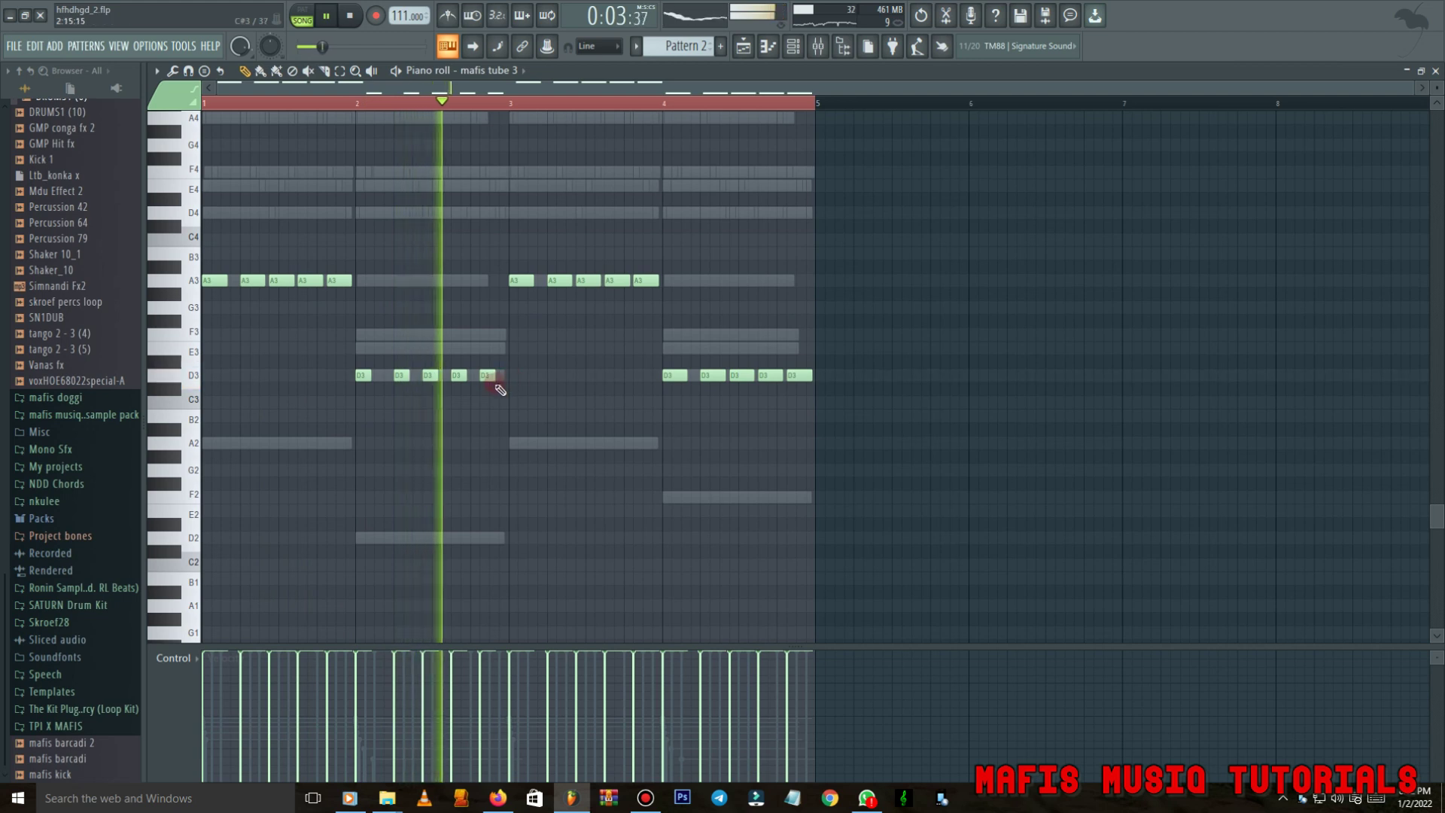
# Add short E3 and F3 notes at the end of bar 2 and replace bar 3's first A3 with a held F3.
pyautogui.scroll(2, 500, 389)
pyautogui.click(491, 347)
pyautogui.click(503, 334)
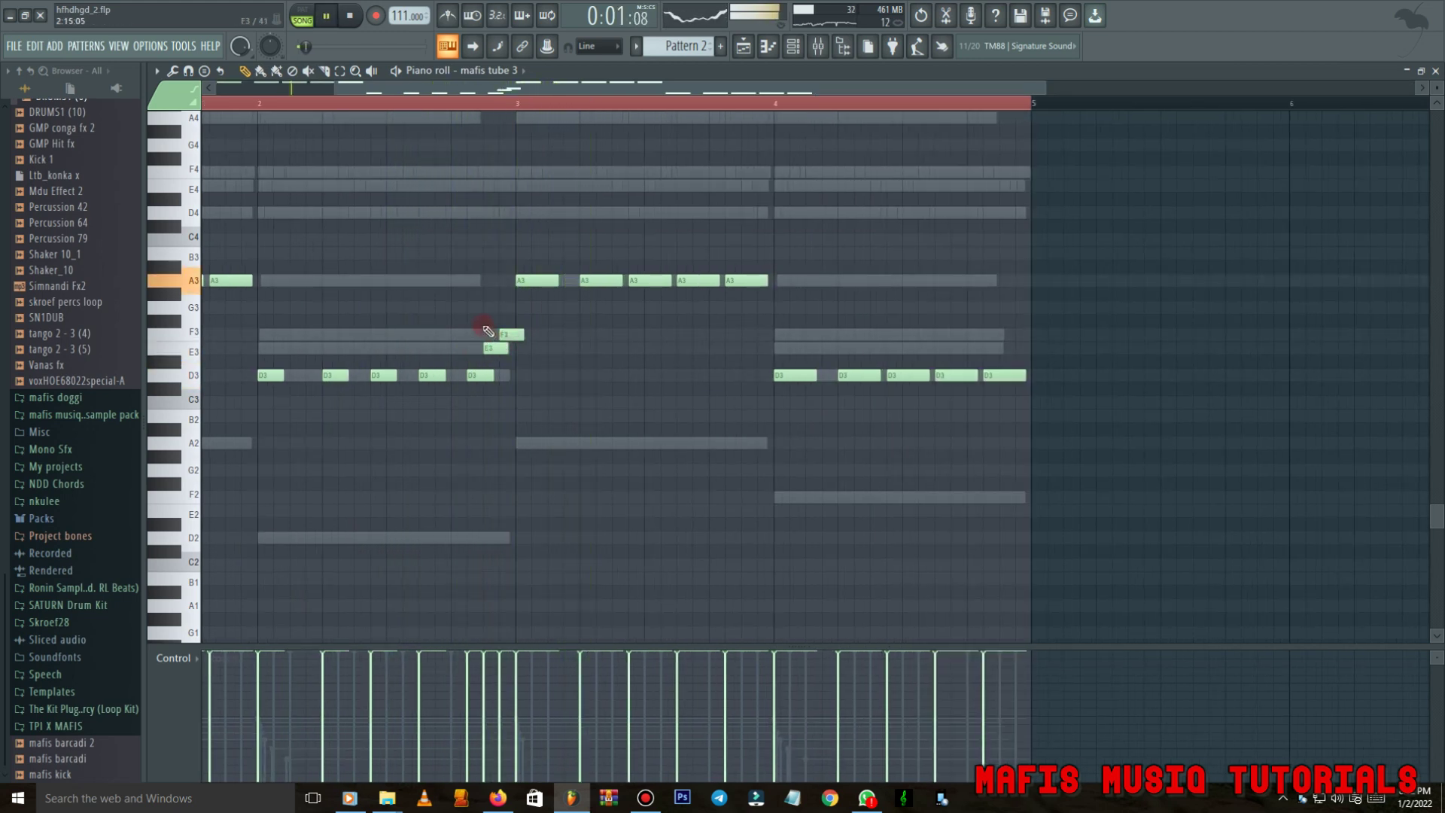
pyautogui.keyDown('ctrl'); pyautogui.click(530, 399); pyautogui.keyUp('ctrl')
pyautogui.scroll(3, 518, 397)
pyautogui.scroll(-3, 518, 391)
pyautogui.rightClick(537, 283)
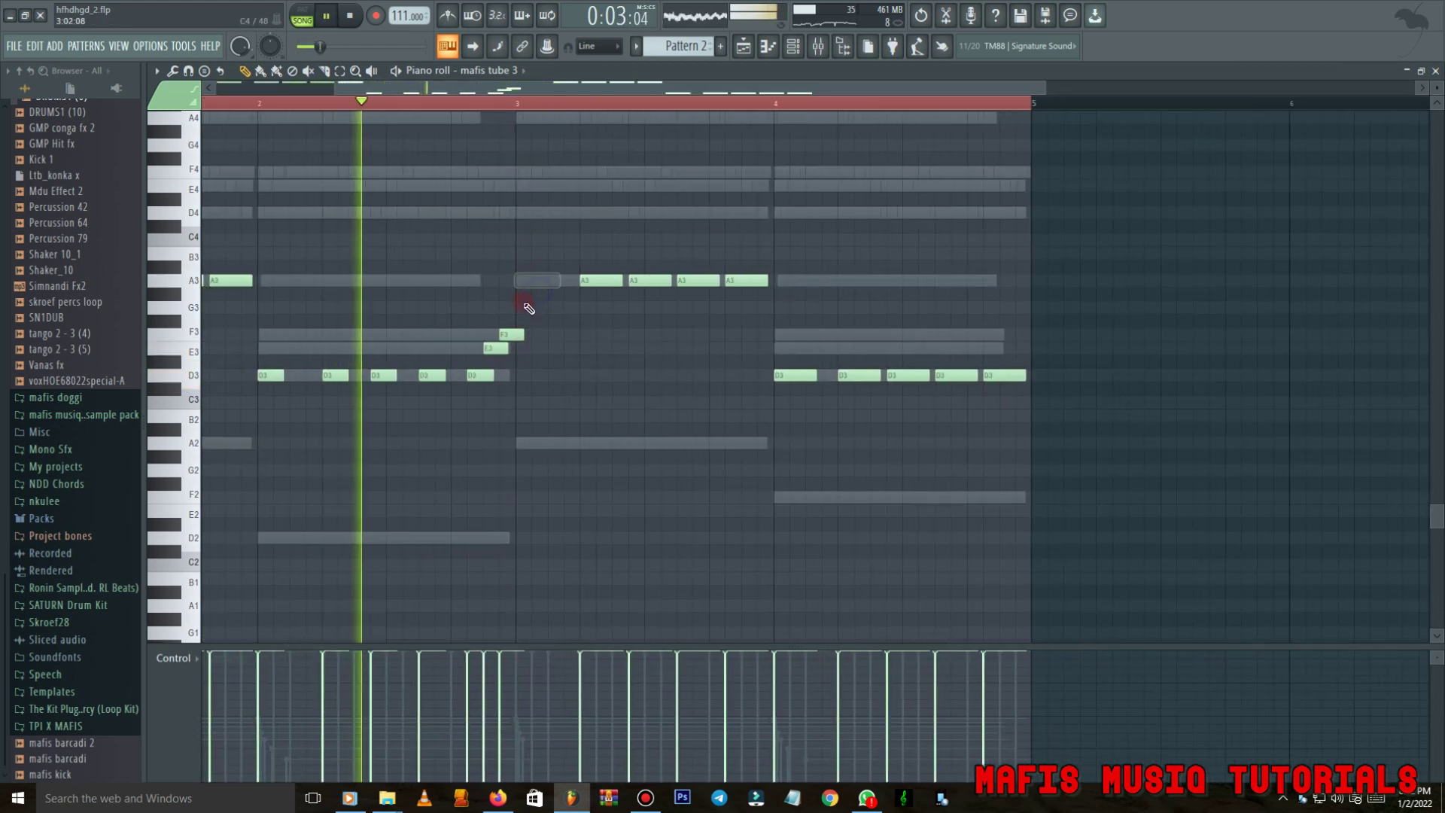
pyautogui.moveTo(523, 334); pyautogui.dragTo(580, 339)
pyautogui.scroll(-2, 555, 365)
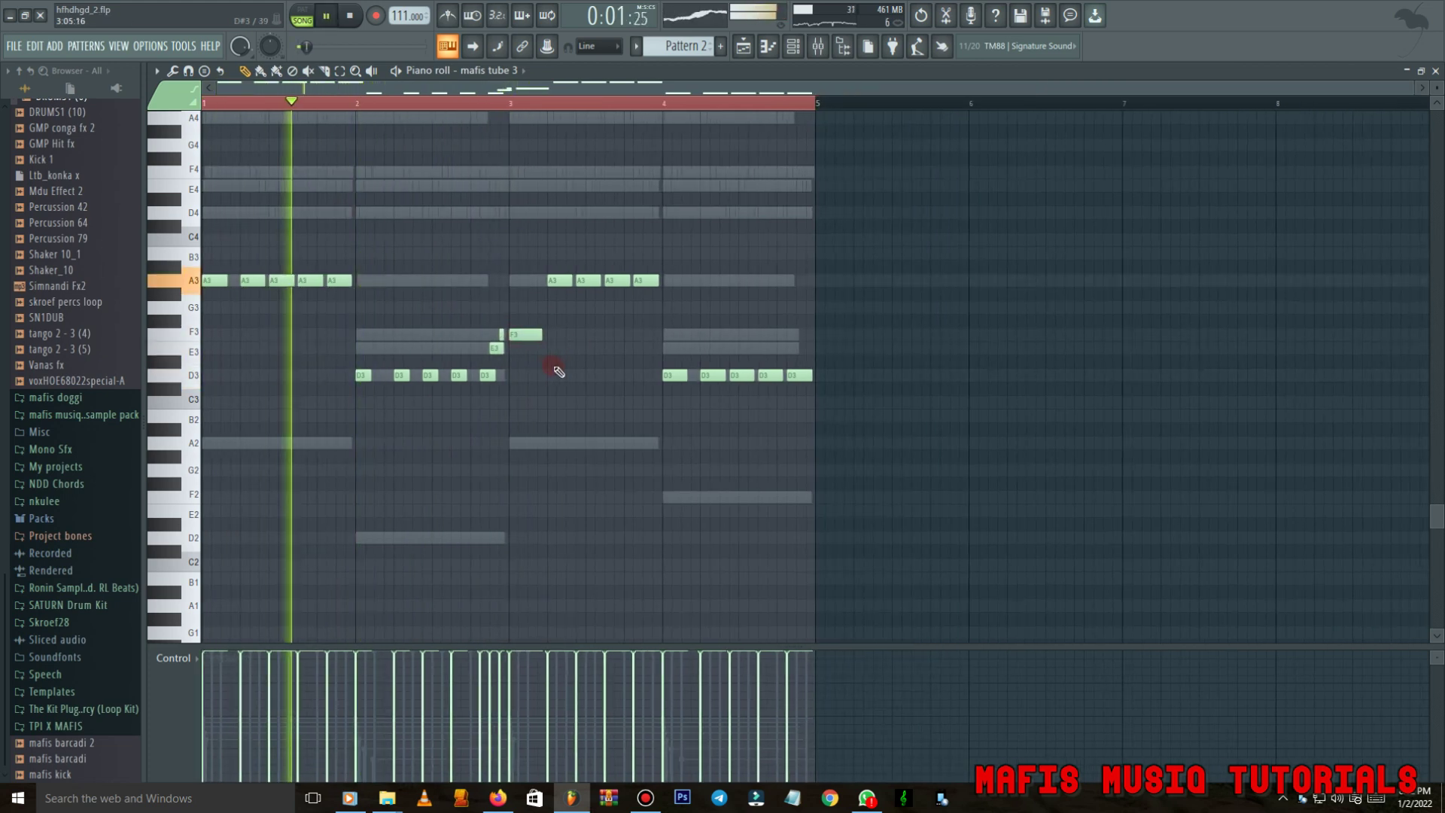
# Extend the bass notes so each reaches the next one, and lower the long F3 at the start of bar 3 to E3.
pyautogui.scroll(-2, 501, 348)
pyautogui.scroll(3, 510, 334)
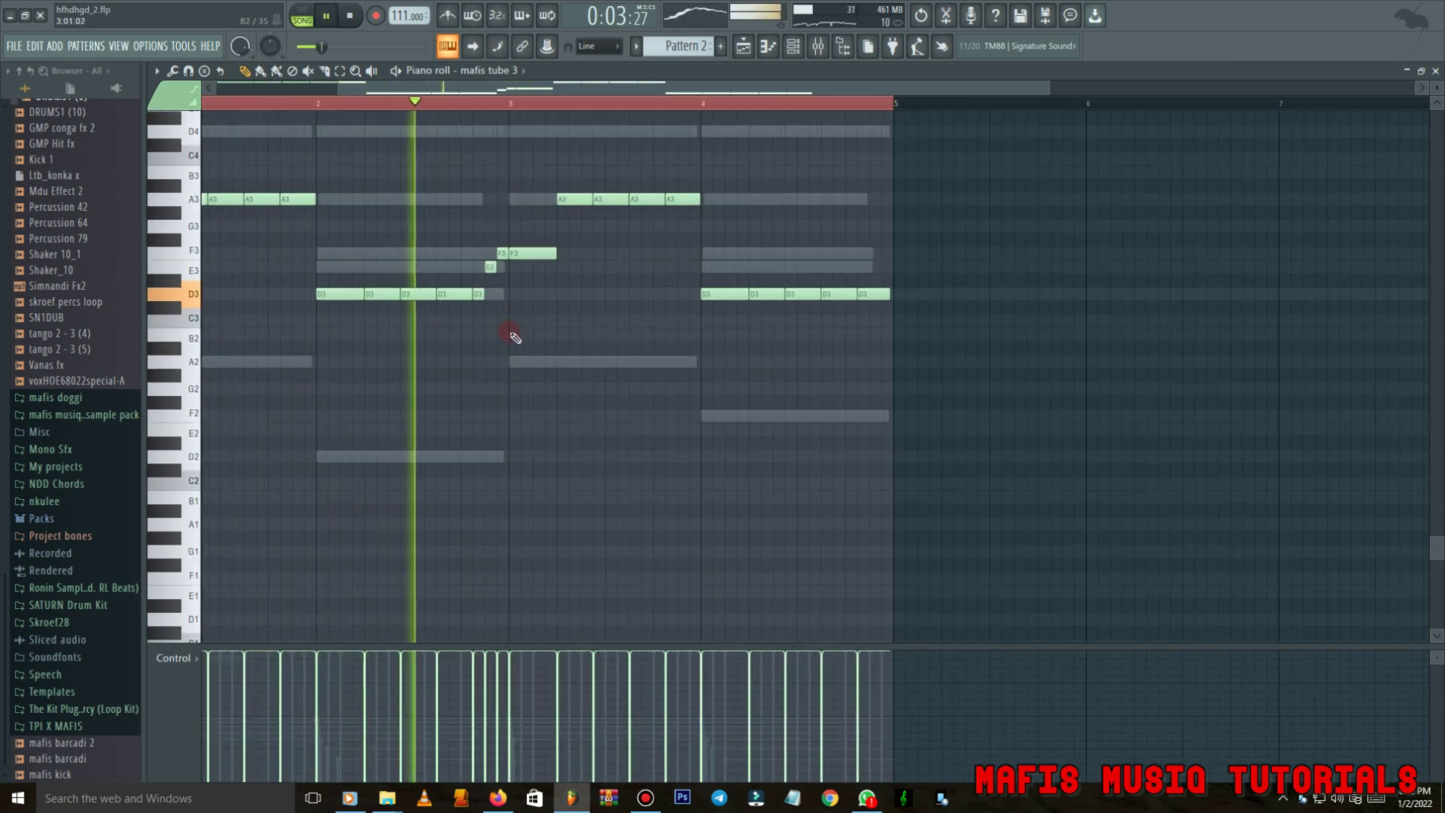
pyautogui.scroll(-3, 516, 336)
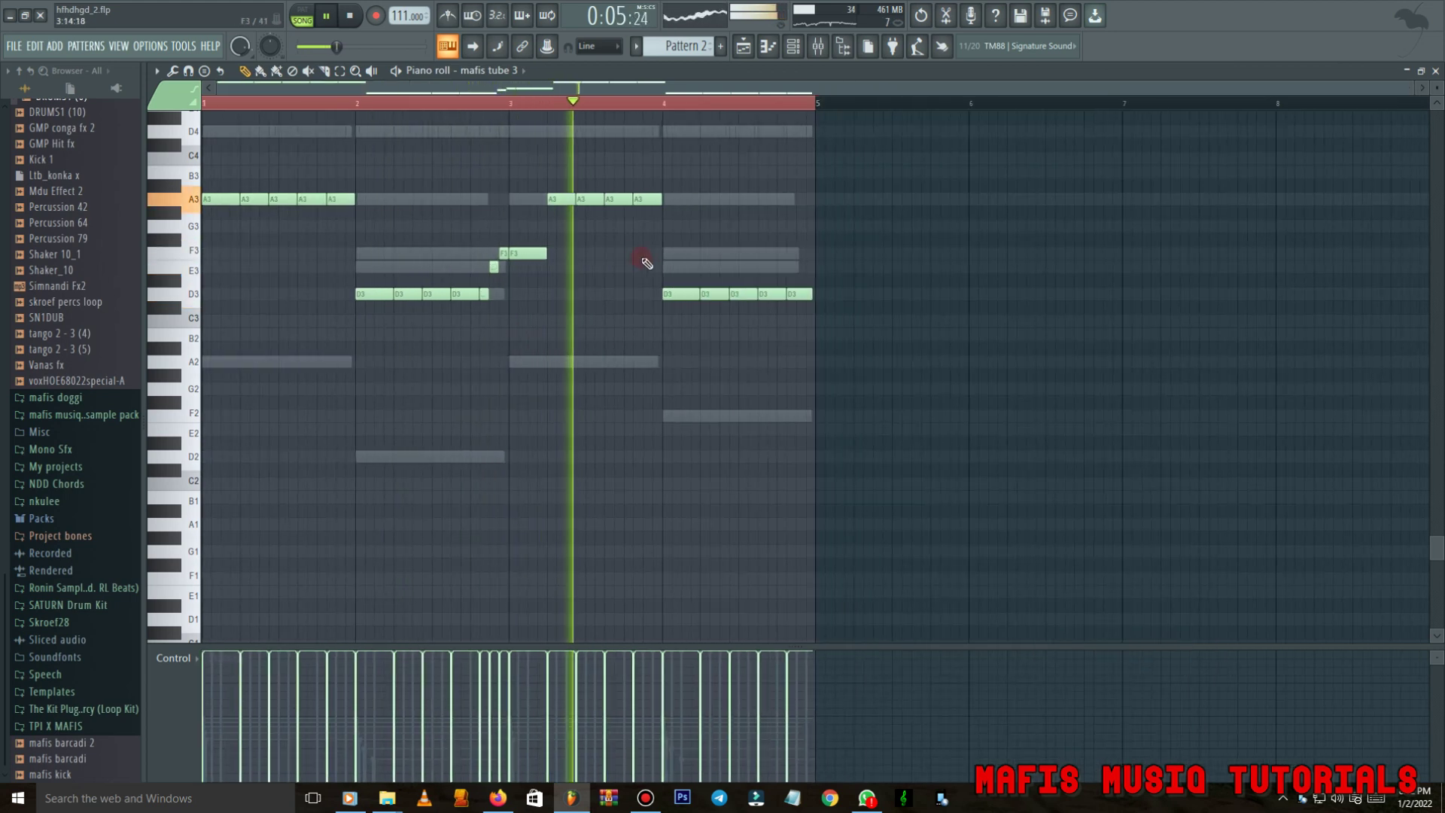
pyautogui.moveTo(517, 255); pyautogui.dragTo(517, 267)
pyautogui.scroll(4, 493, 269)
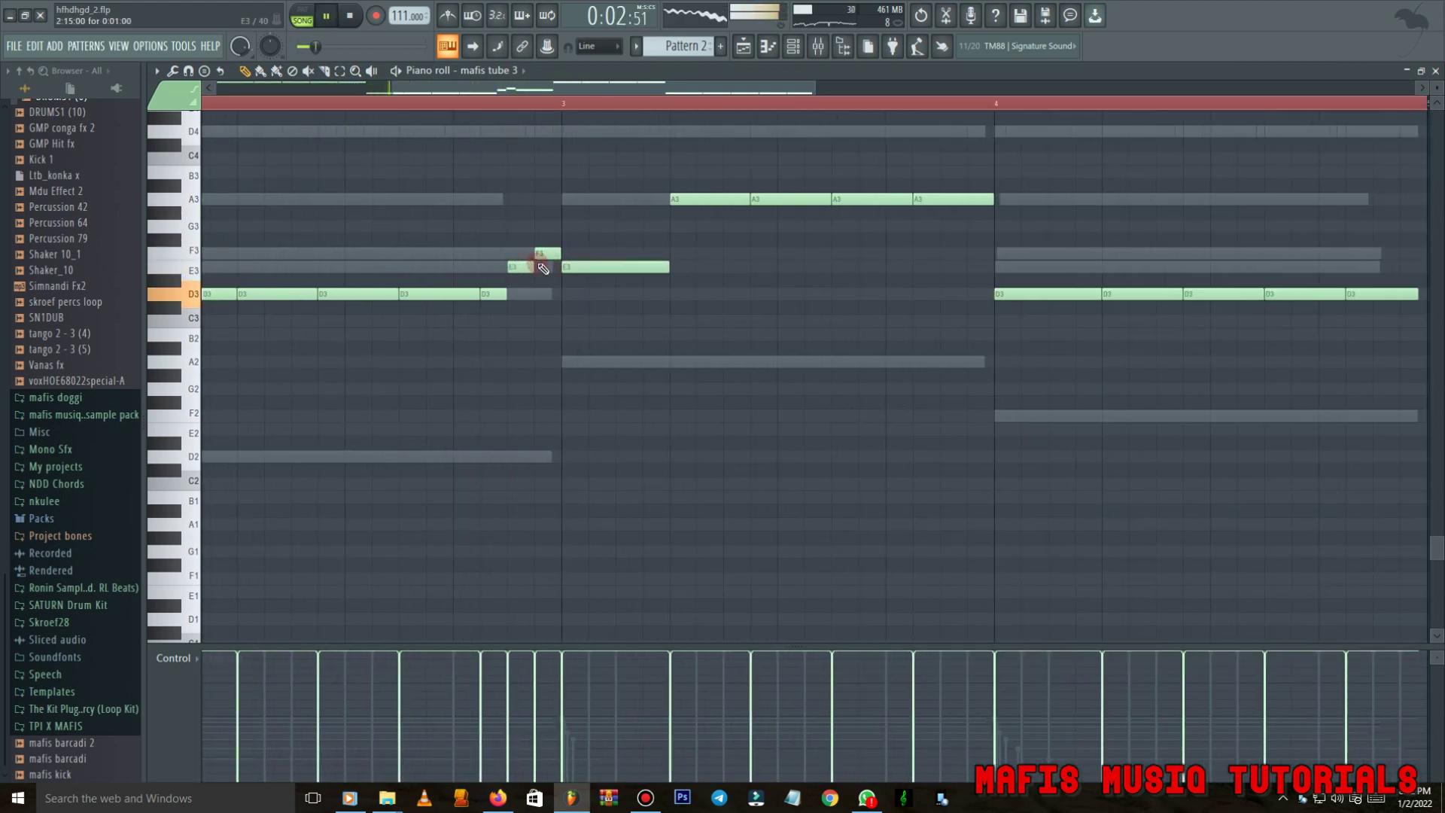
pyautogui.scroll(-2, 536, 266)
pyautogui.scroll(-2, 652, 233)
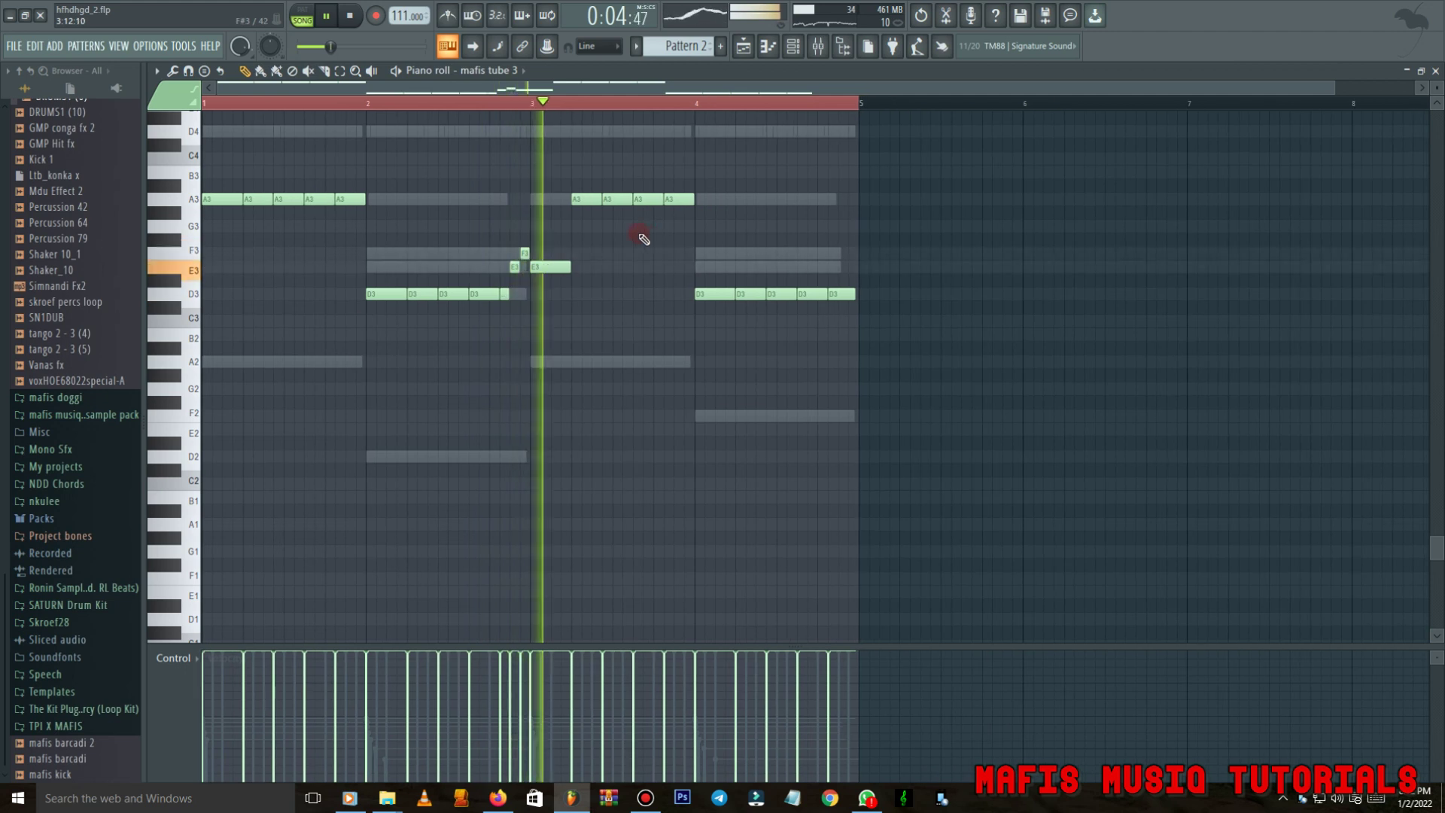
# Lower the four A3 notes in bar 3 to F3 and raise all the D3 notes in bar 4 to A3.
pyautogui.moveTo(590, 201); pyautogui.dragTo(681, 278)
pyautogui.click(632, 284)
pyautogui.click(513, 106)
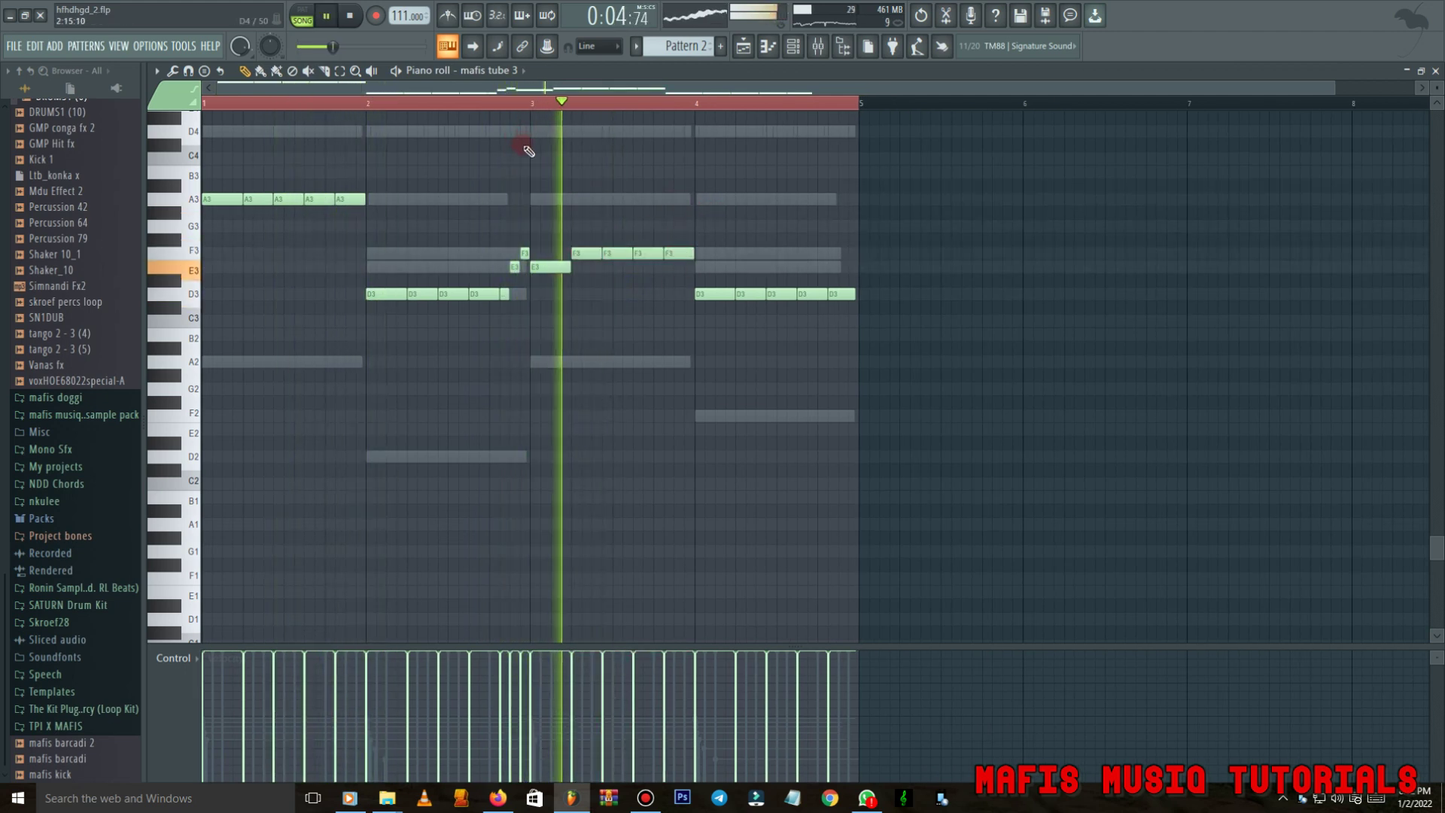
pyautogui.scroll(-1, 623, 284)
pyautogui.moveTo(656, 292); pyautogui.dragTo(878, 299)
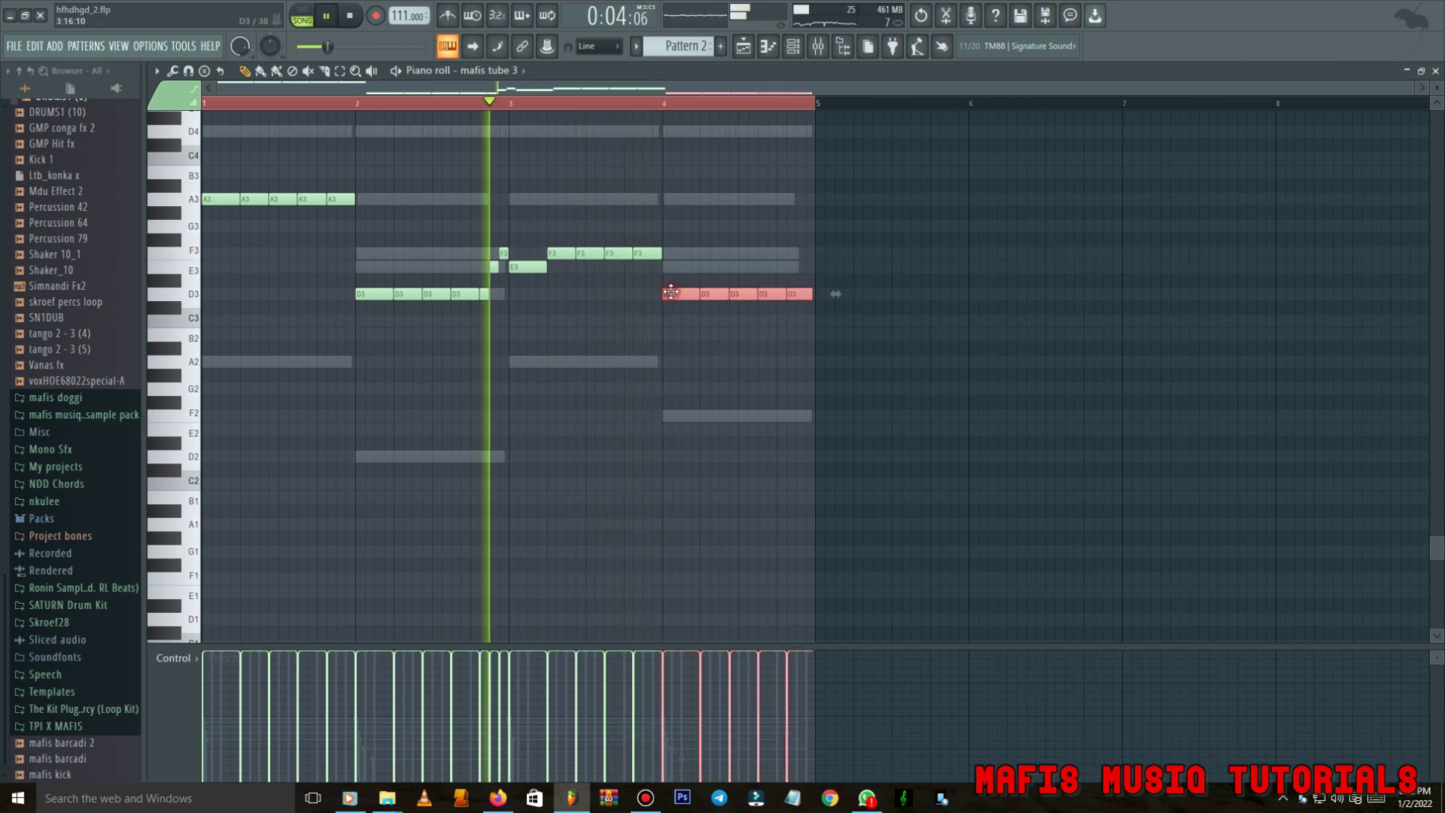
pyautogui.moveTo(670, 295); pyautogui.dragTo(670, 202)
pyautogui.click(667, 230)
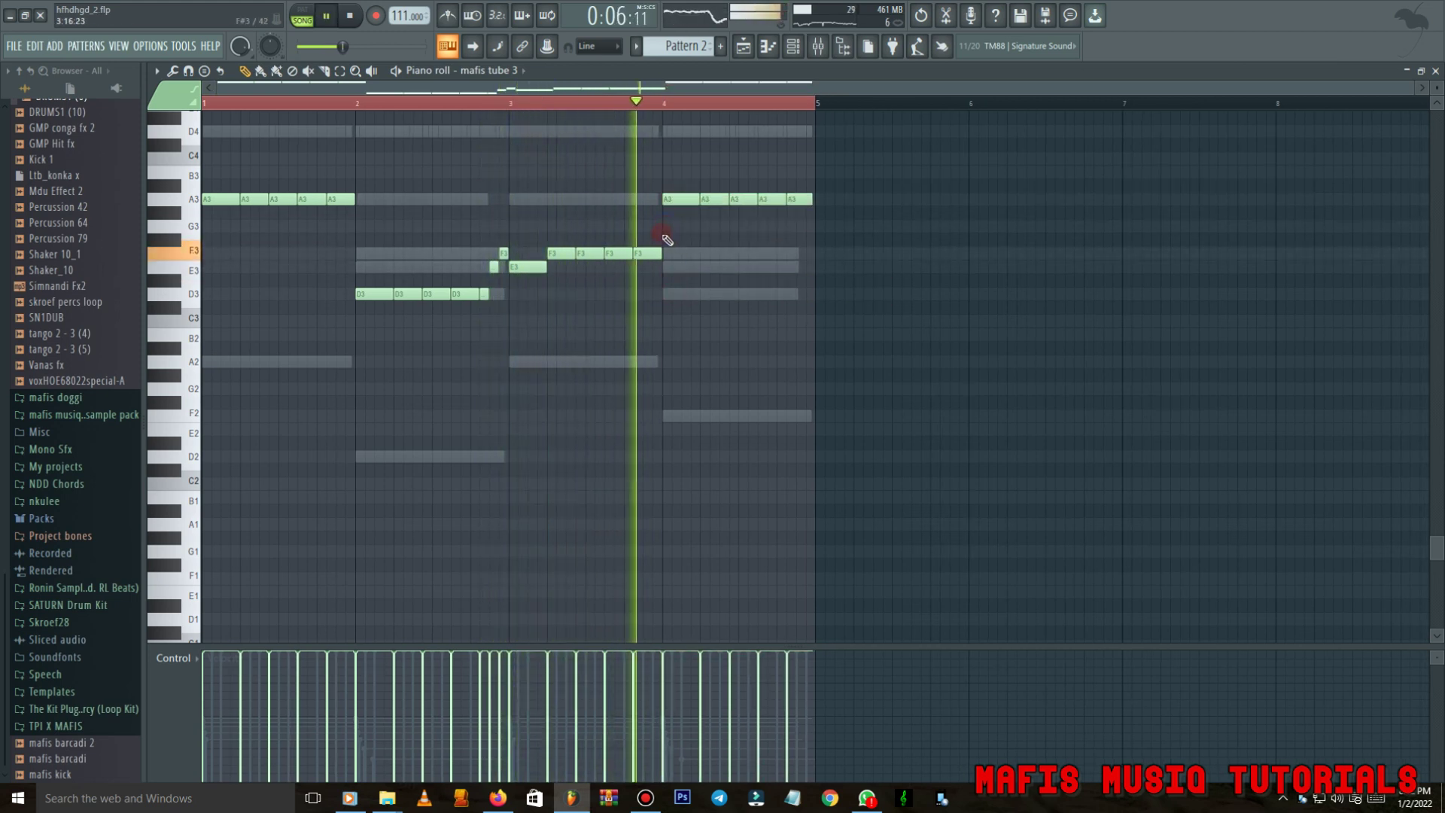
# Return to the channel rack and copy the mafis tube 3 channel's notes.
pyautogui.click(792, 46)
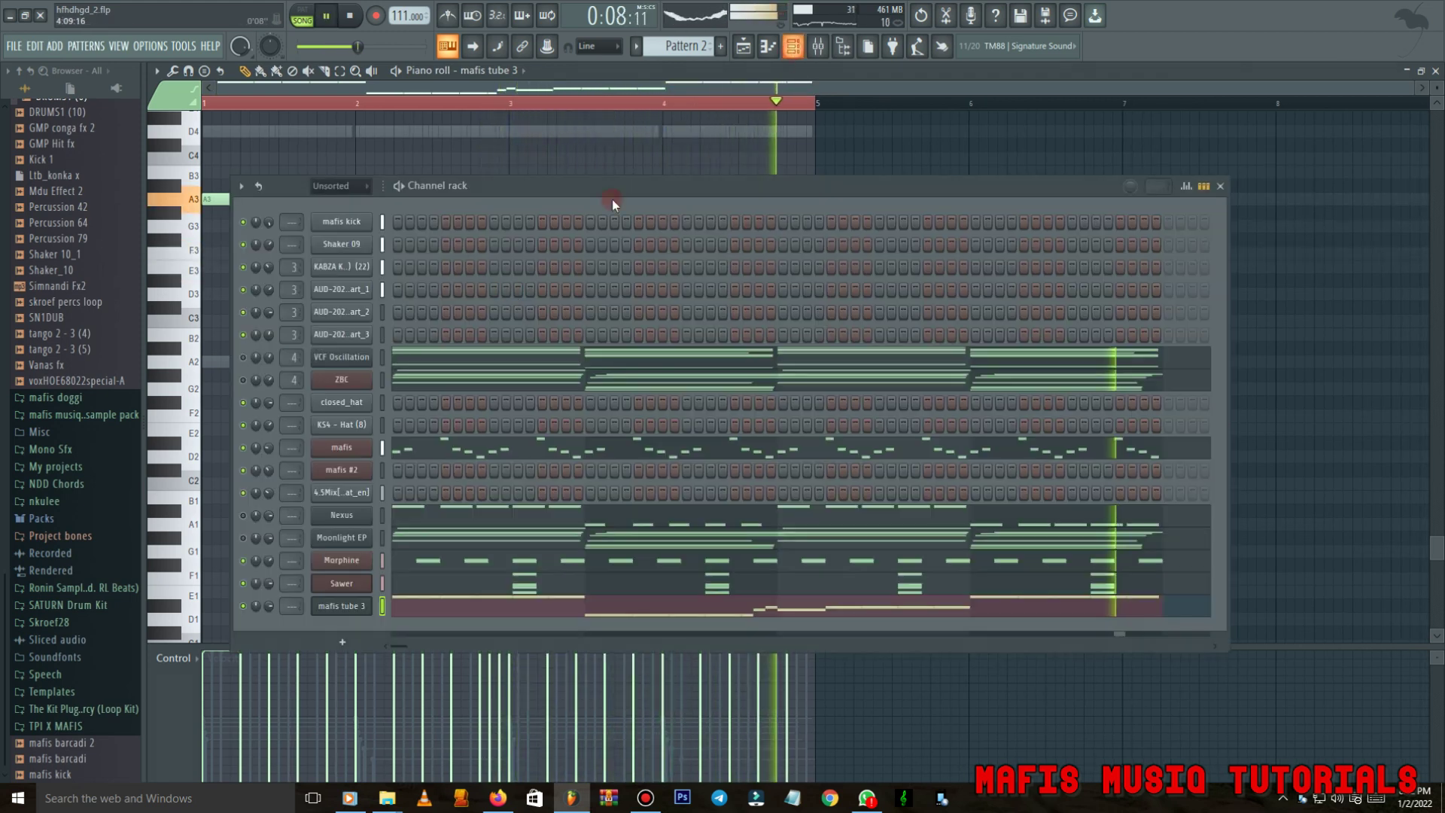
pyautogui.rightClick(350, 606)
pyautogui.click(521, 589)
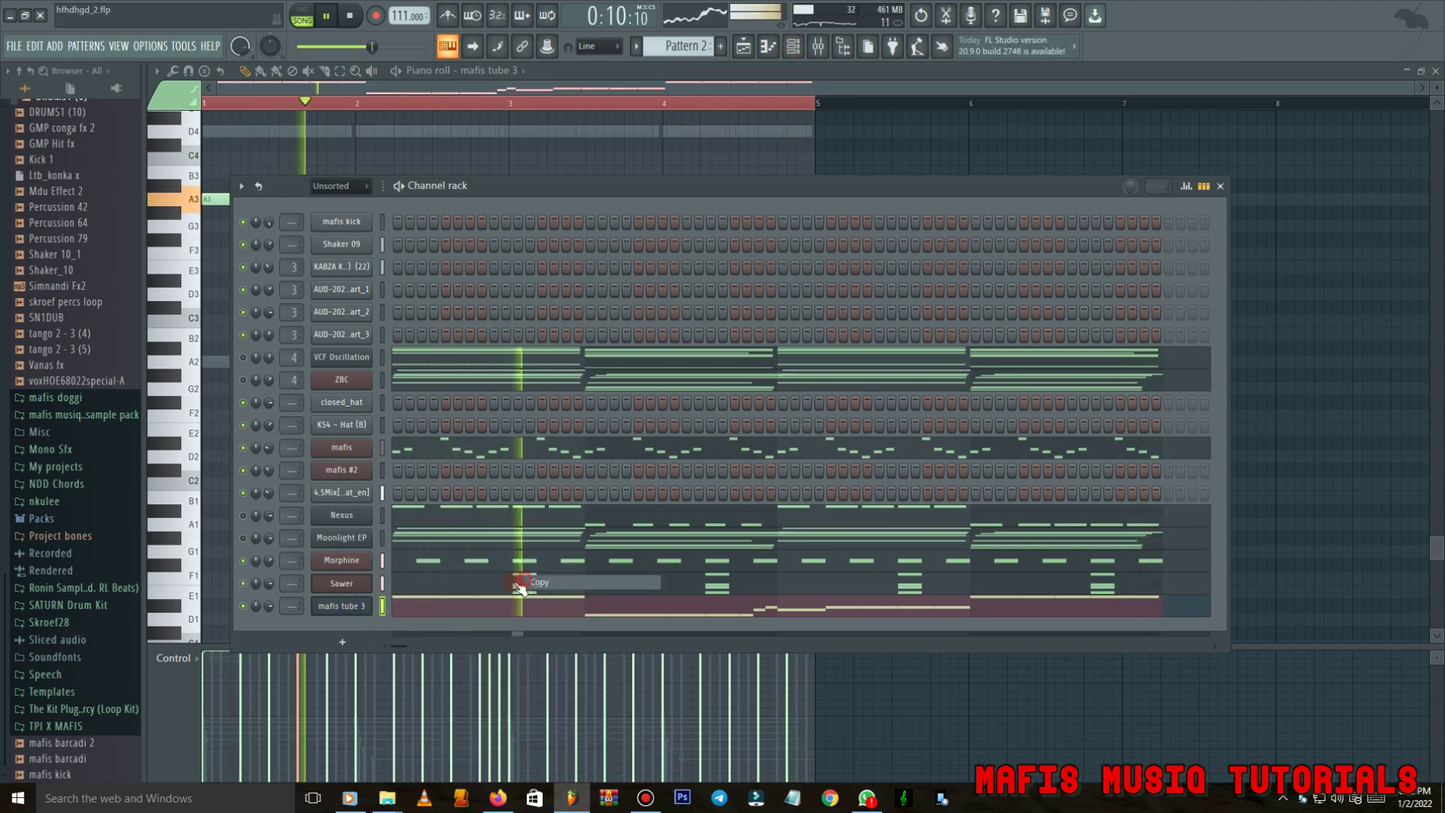
# Add a Fruity DX10 channel, load its mafis preset and set the root note to D#5.
pyautogui.click(343, 642)
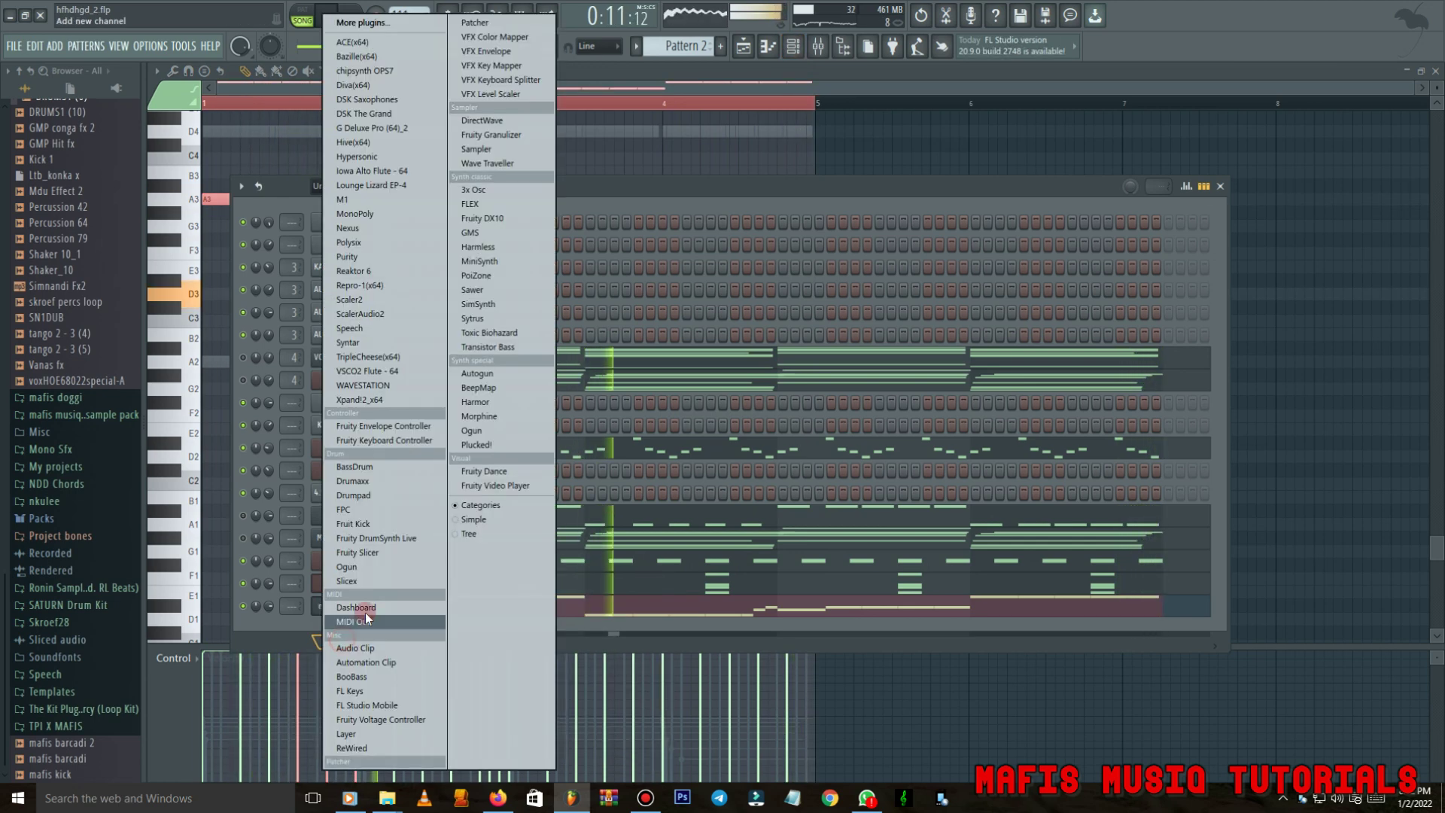
pyautogui.click(488, 218)
pyautogui.click(517, 180)
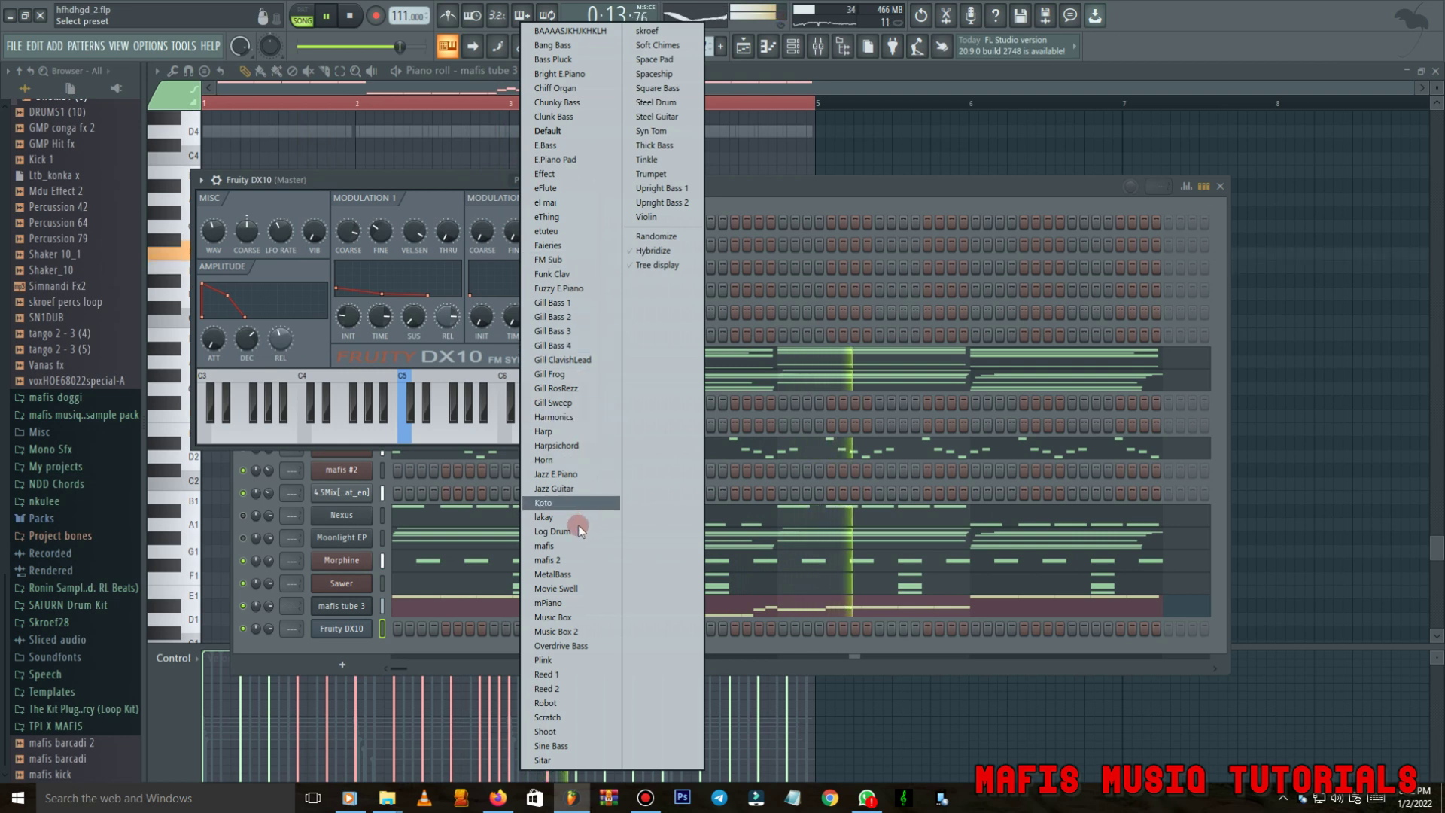
pyautogui.click(553, 531)
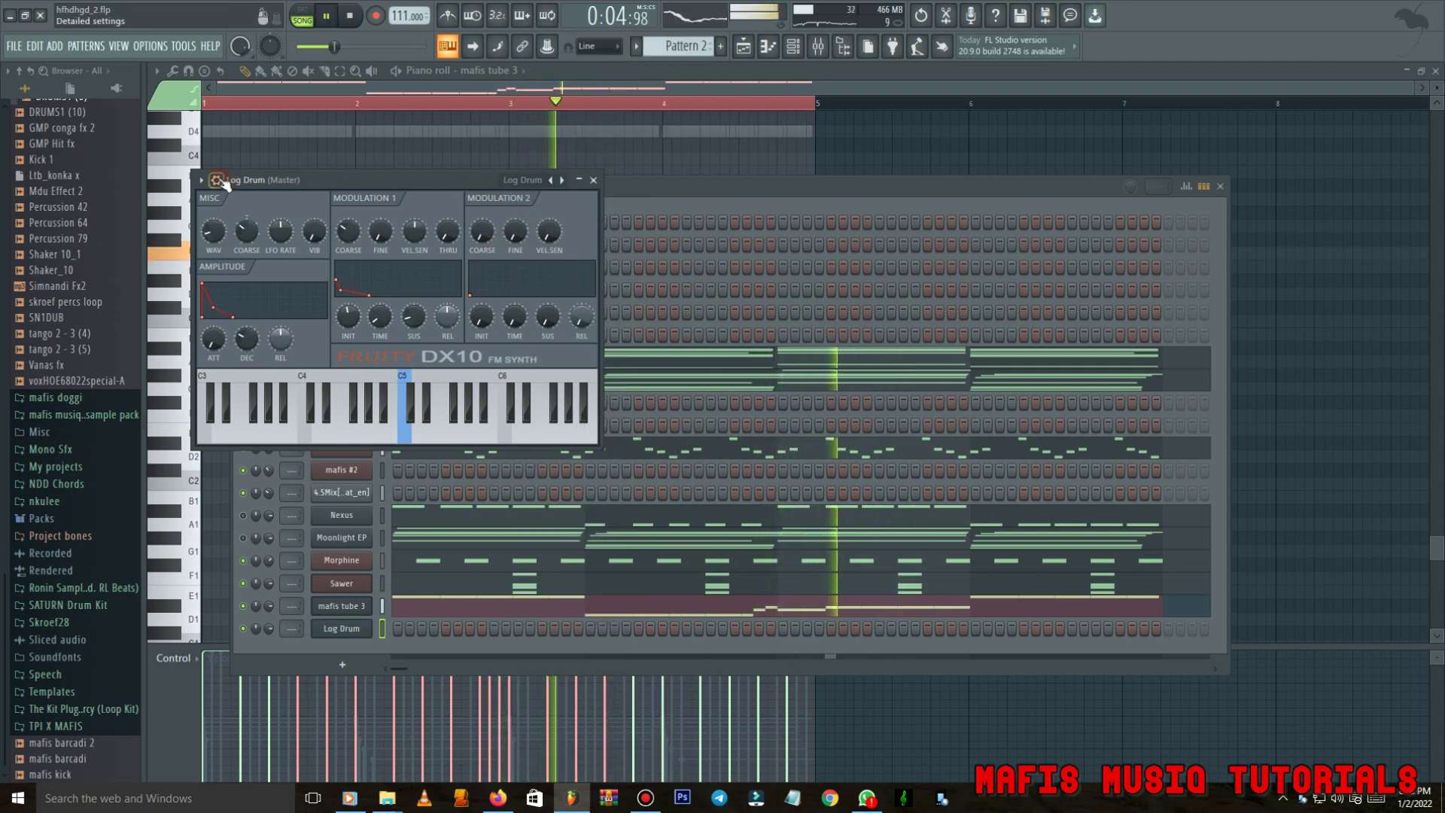
pyautogui.click(218, 180)
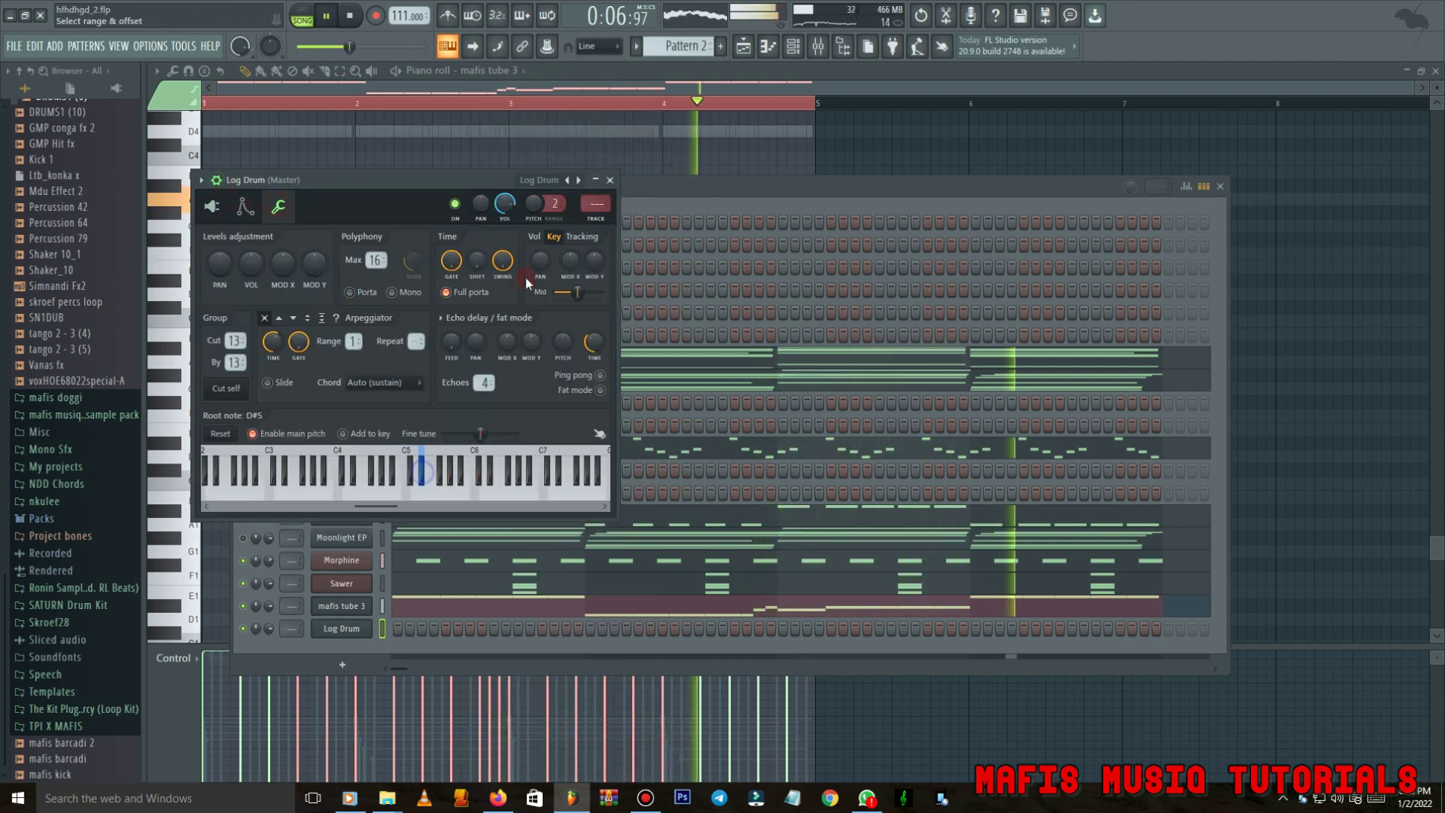
pyautogui.click(578, 181)
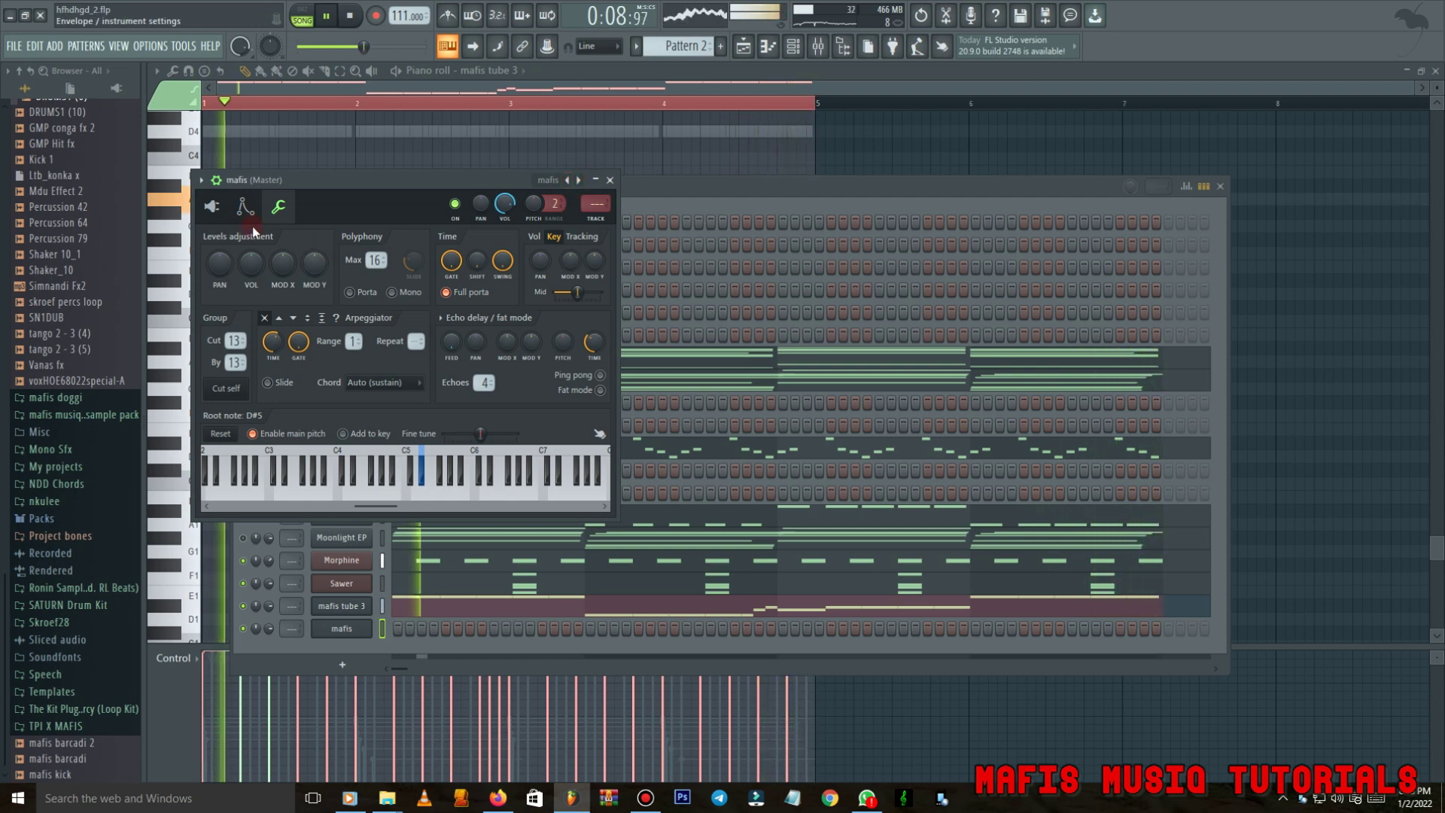
# Paste the copied bass notes into the Fruity DX10 channel and shrink the short notes leading into bar 3 to slivers.
pyautogui.rightClick(369, 630)
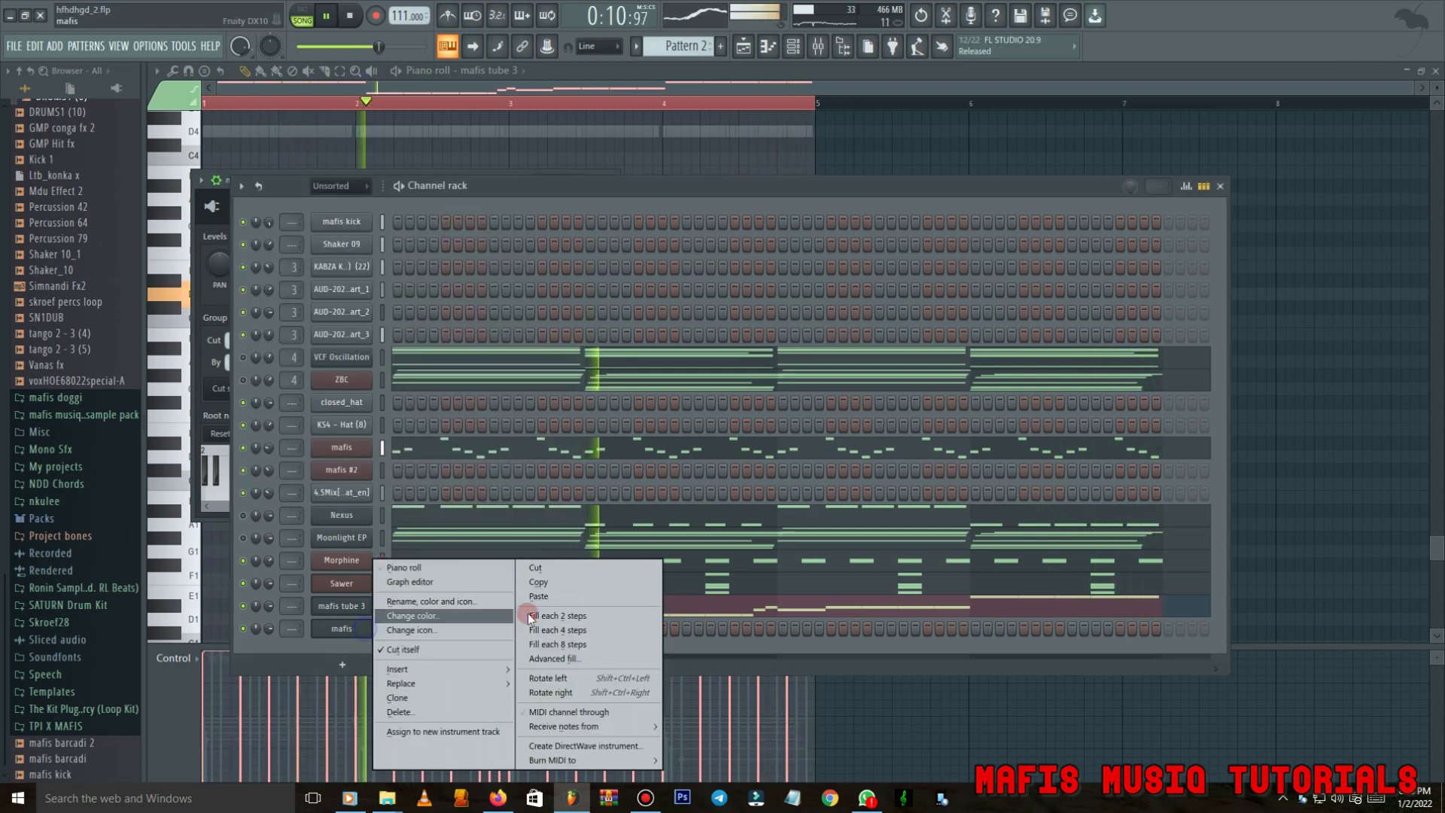
pyautogui.click(532, 597)
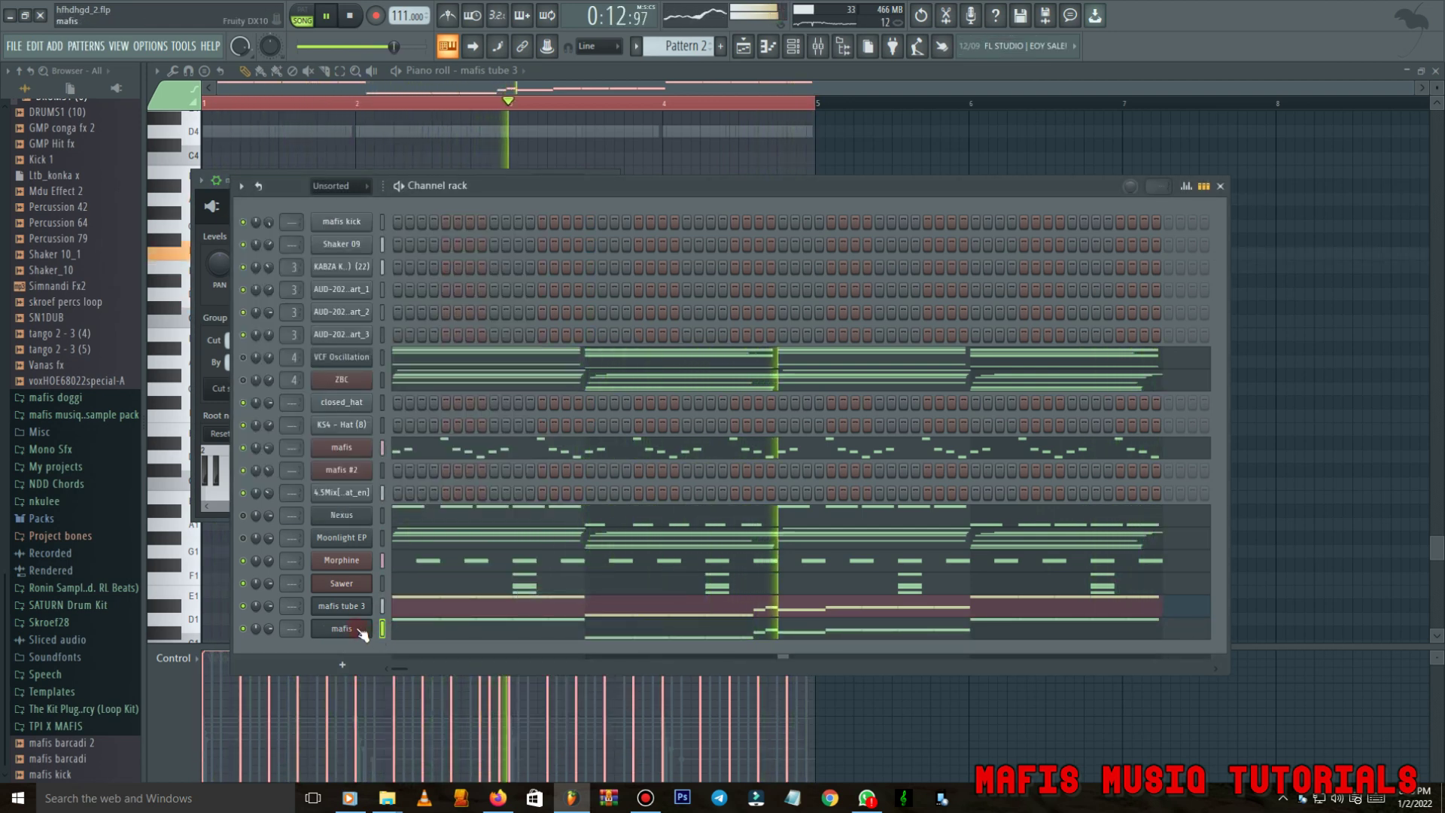
pyautogui.click(404, 629)
pyautogui.keyDown('ctrl'); pyautogui.scroll(5, 488, 297); pyautogui.keyUp('ctrl')
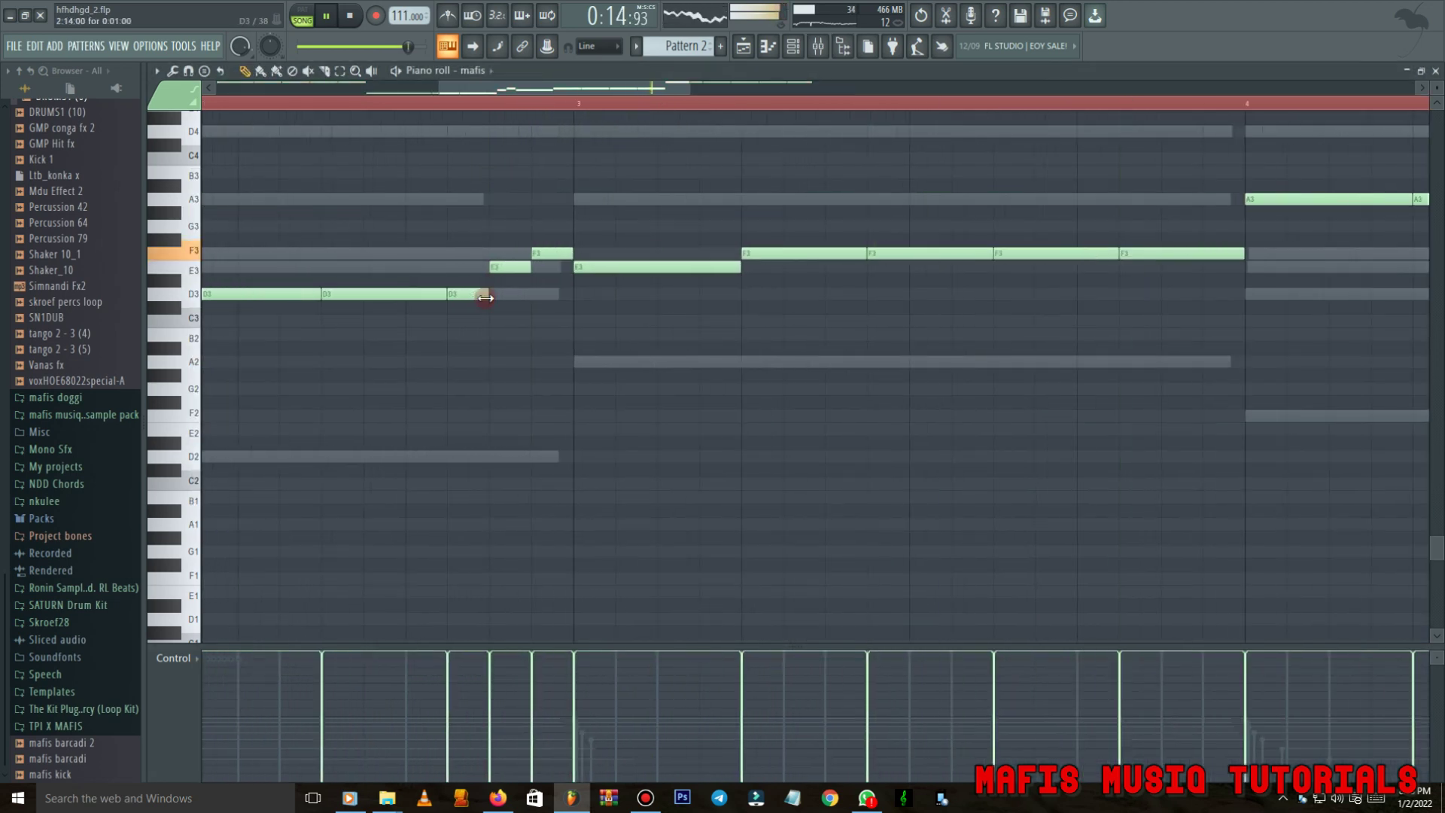
pyautogui.moveTo(488, 298); pyautogui.dragTo(401, 299)
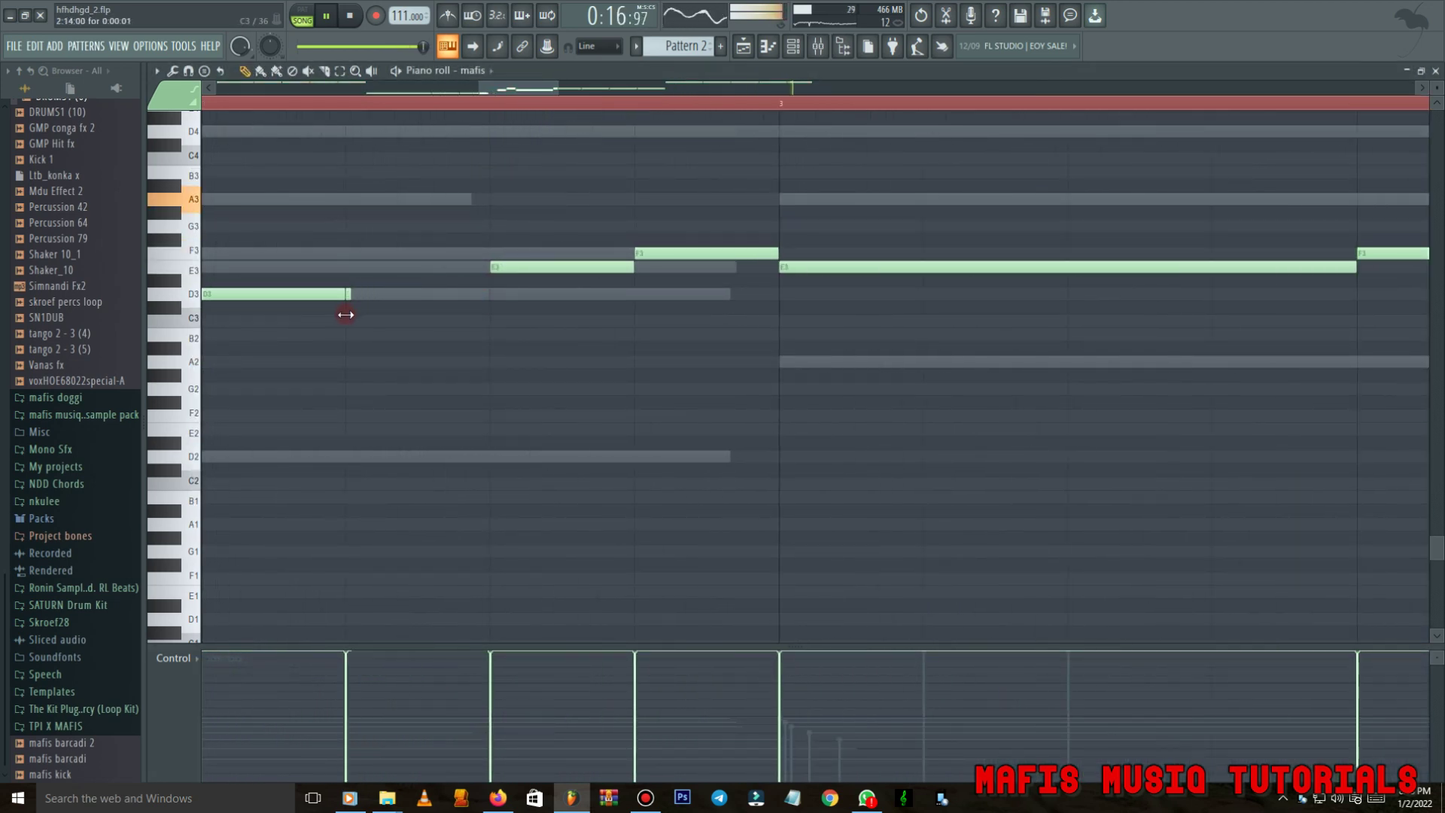
pyautogui.keyDown('ctrl'); pyautogui.scroll(-3, 504, 280); pyautogui.keyUp('ctrl')
pyautogui.rightClick(505, 264)
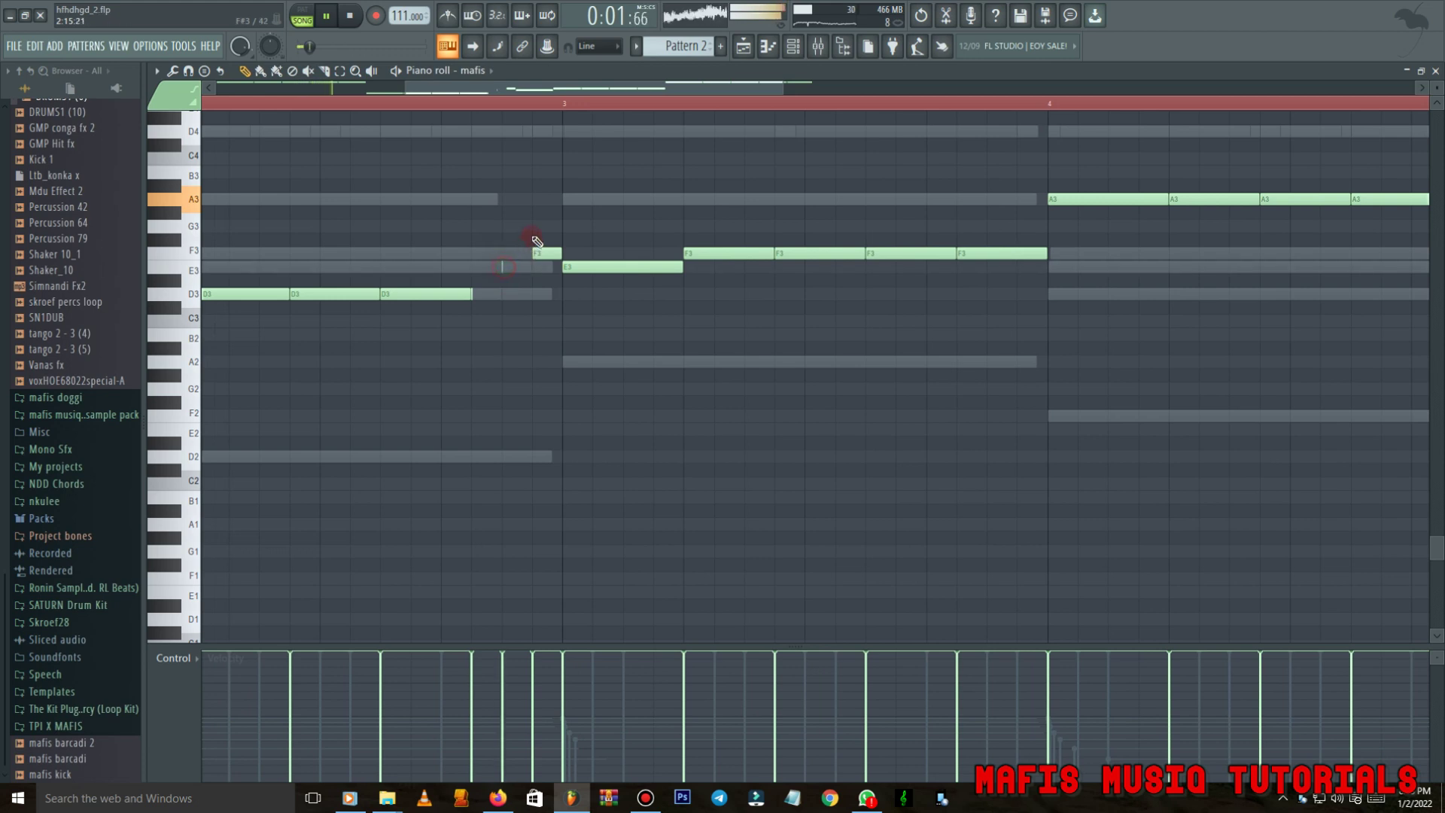
pyautogui.keyDown('ctrl'); pyautogui.scroll(-4, 557, 297); pyautogui.keyUp('ctrl')
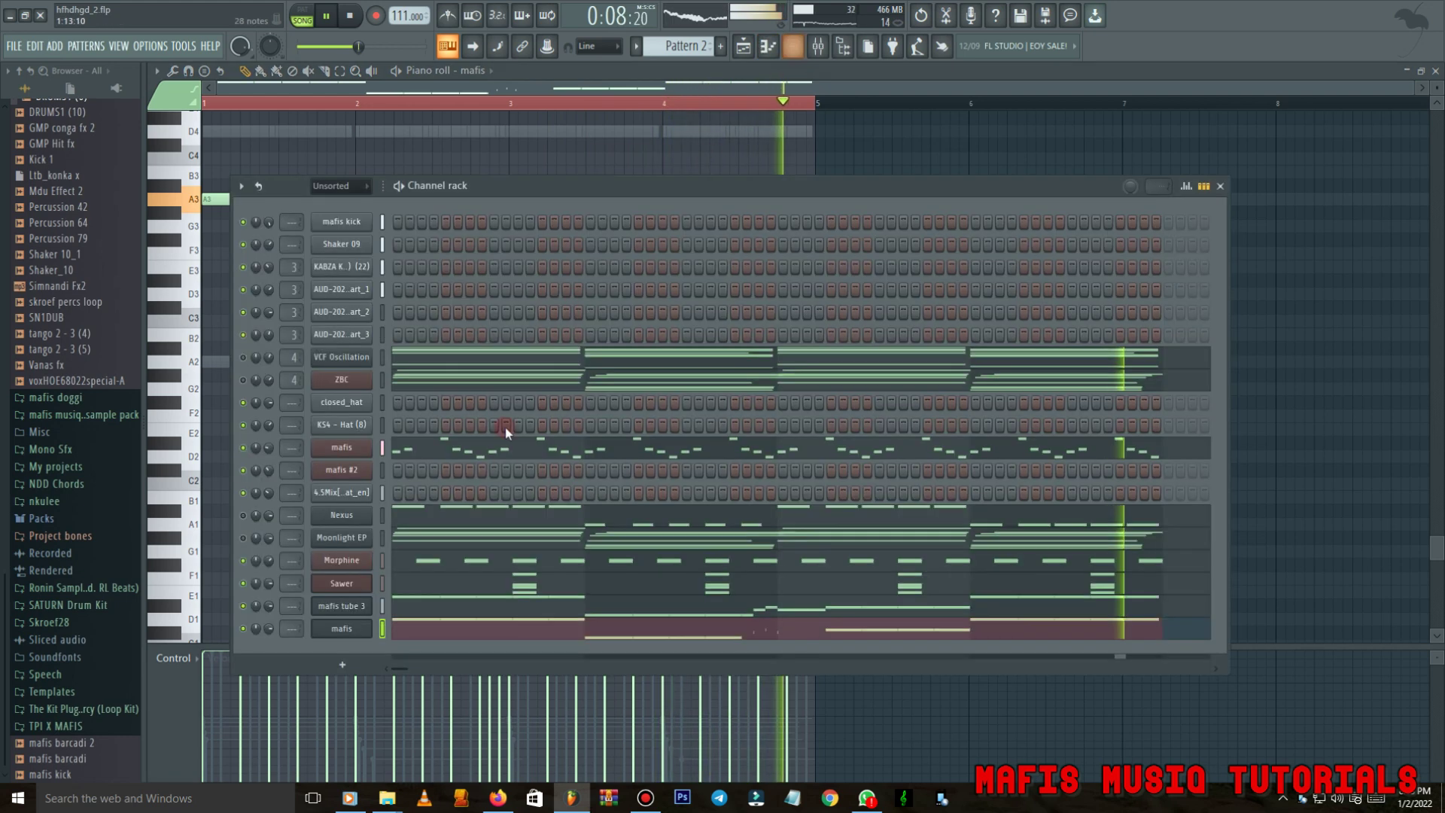
# Add the SN1DUB sample as a new channel, trigger it on step 5 and play back the pattern.
pyautogui.click(794, 46)
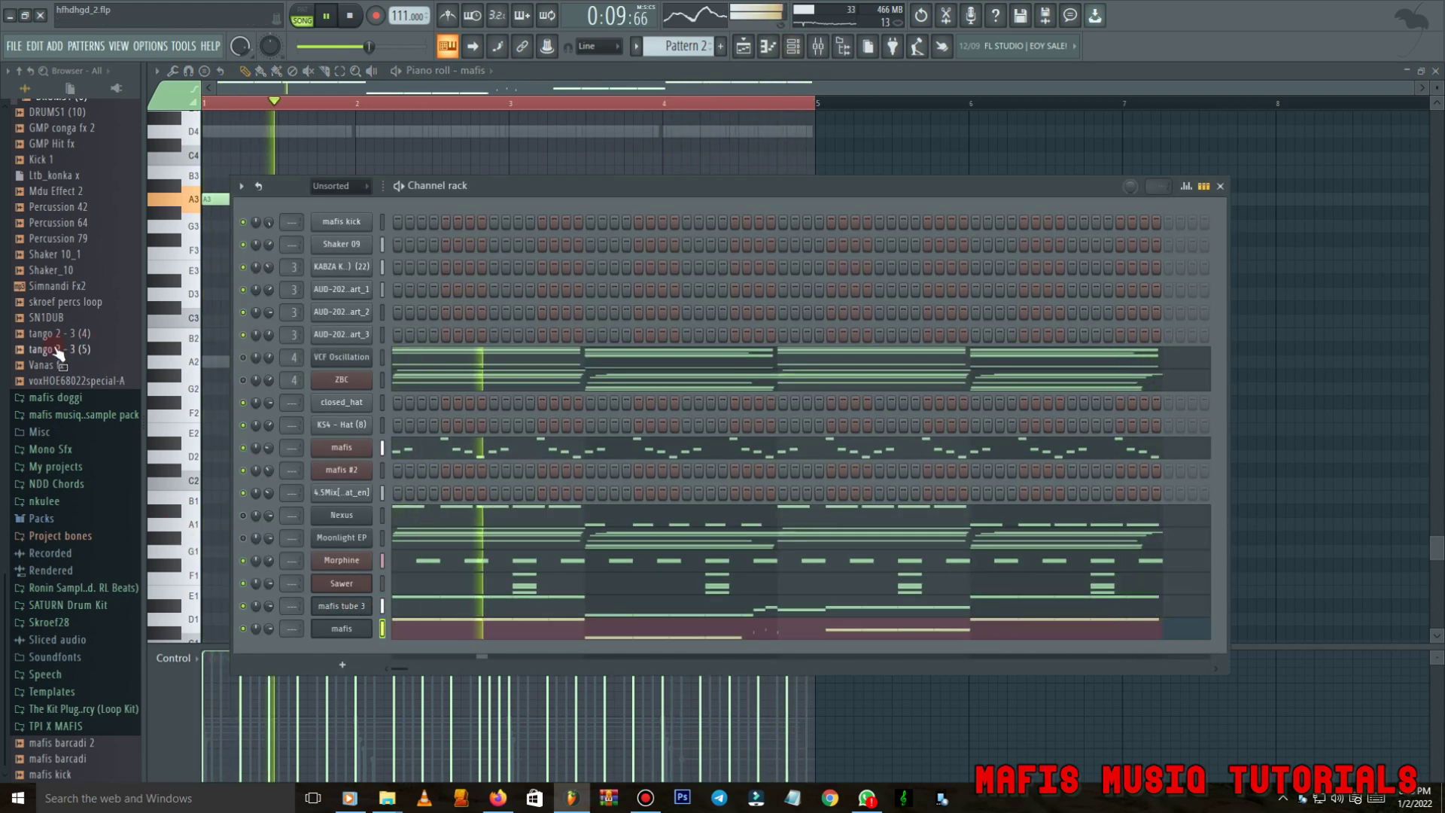
pyautogui.moveTo(58, 313); pyautogui.dragTo(422, 646)
pyautogui.click(445, 650)
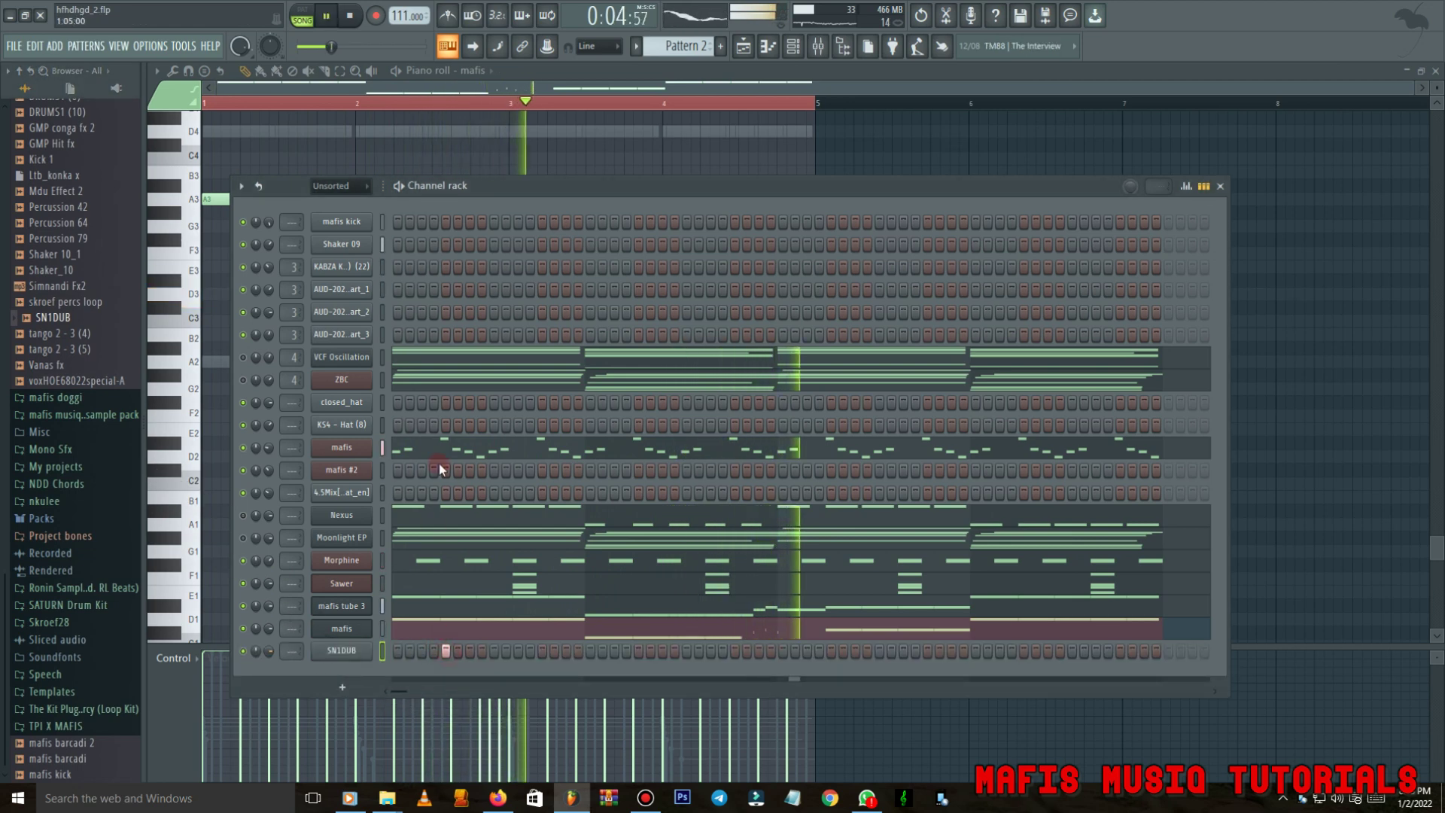
pyautogui.click(423, 104)
pyautogui.press('space')
pyautogui.press('space')
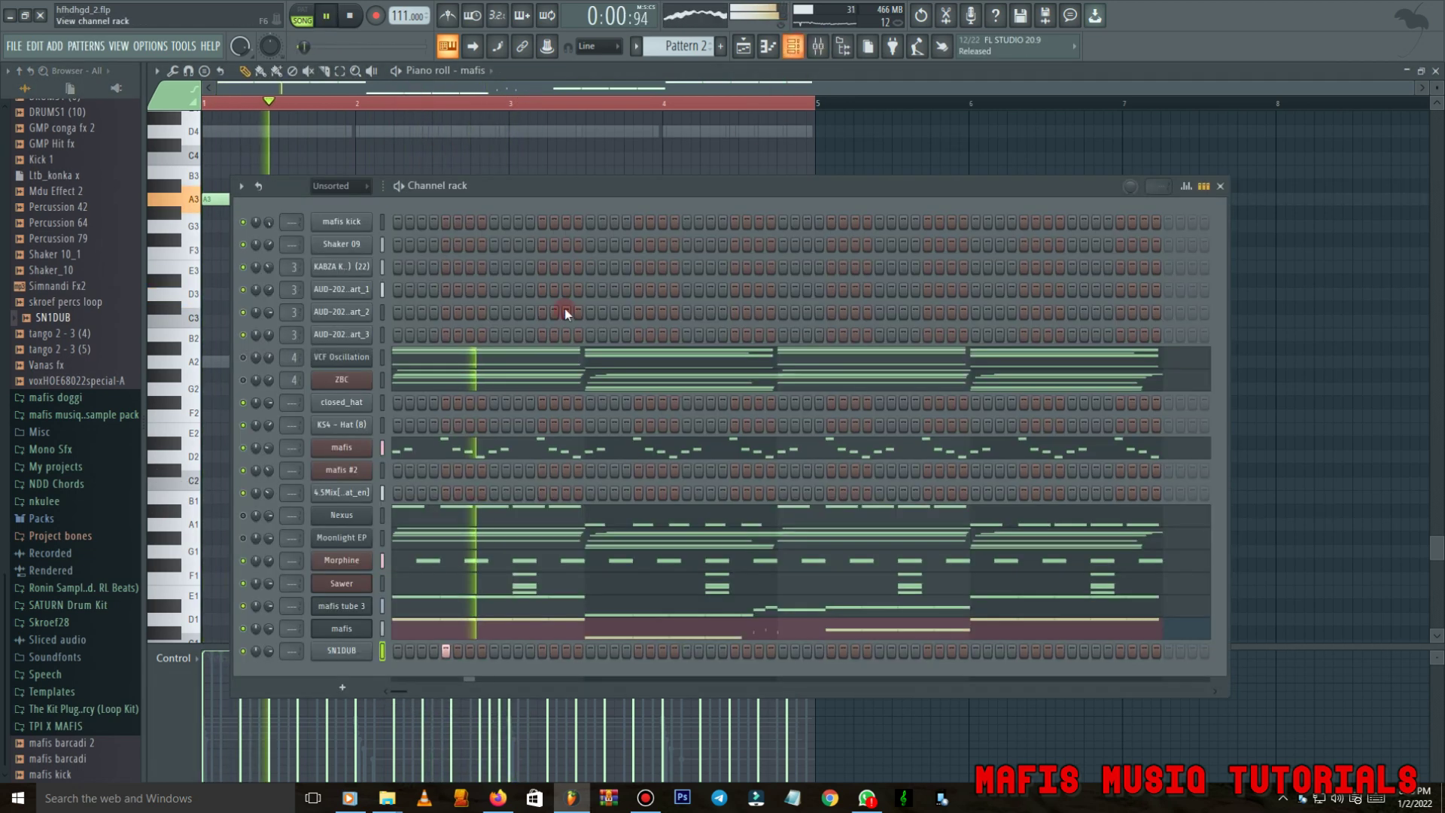
# Program the SN1DUB hits on steps 8, 13, 17, 24, 29 and 30 of the first two bars.
pyautogui.press('F6')
pyautogui.press('space')
pyautogui.click(482, 651)
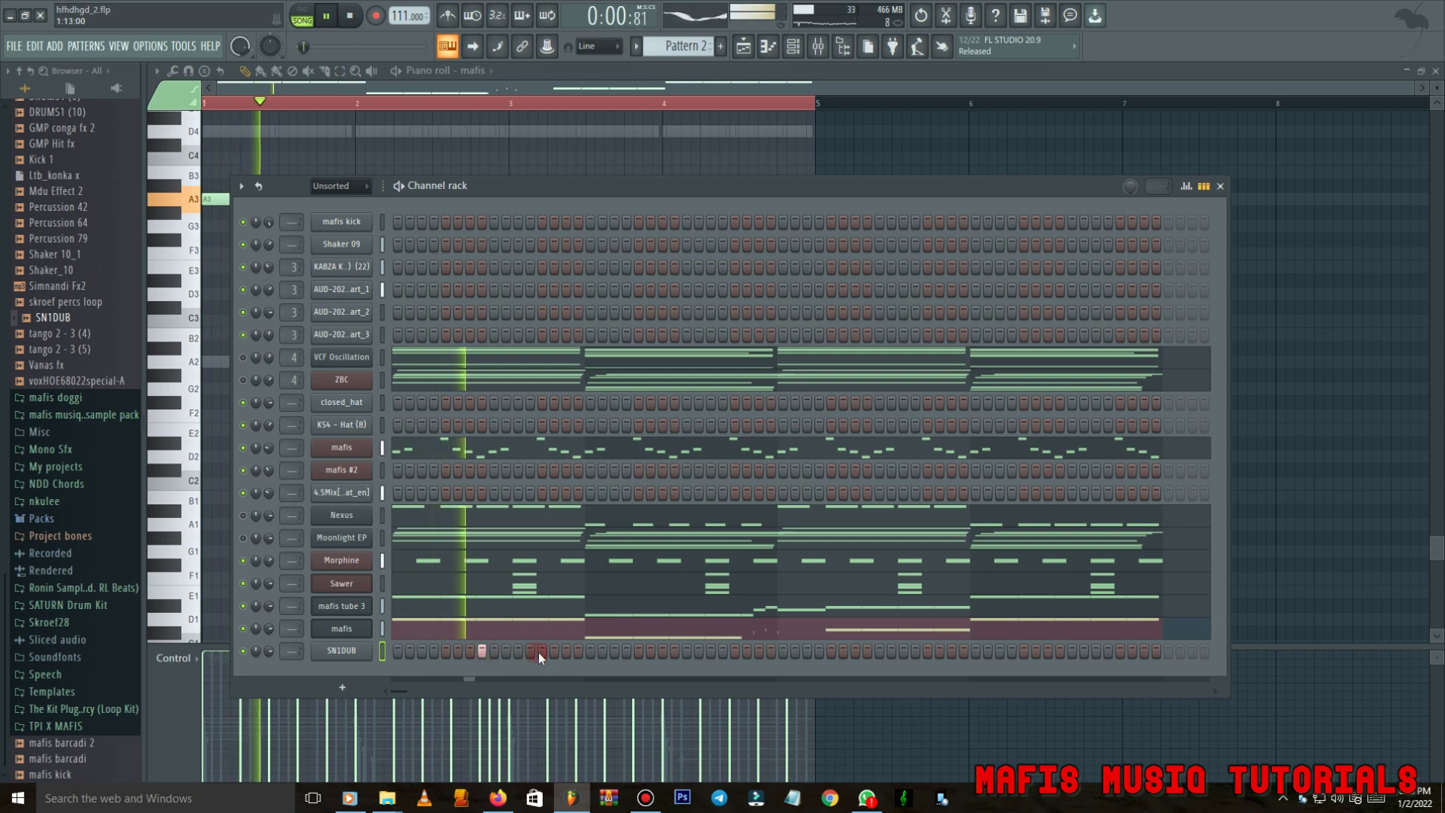
pyautogui.click(591, 651)
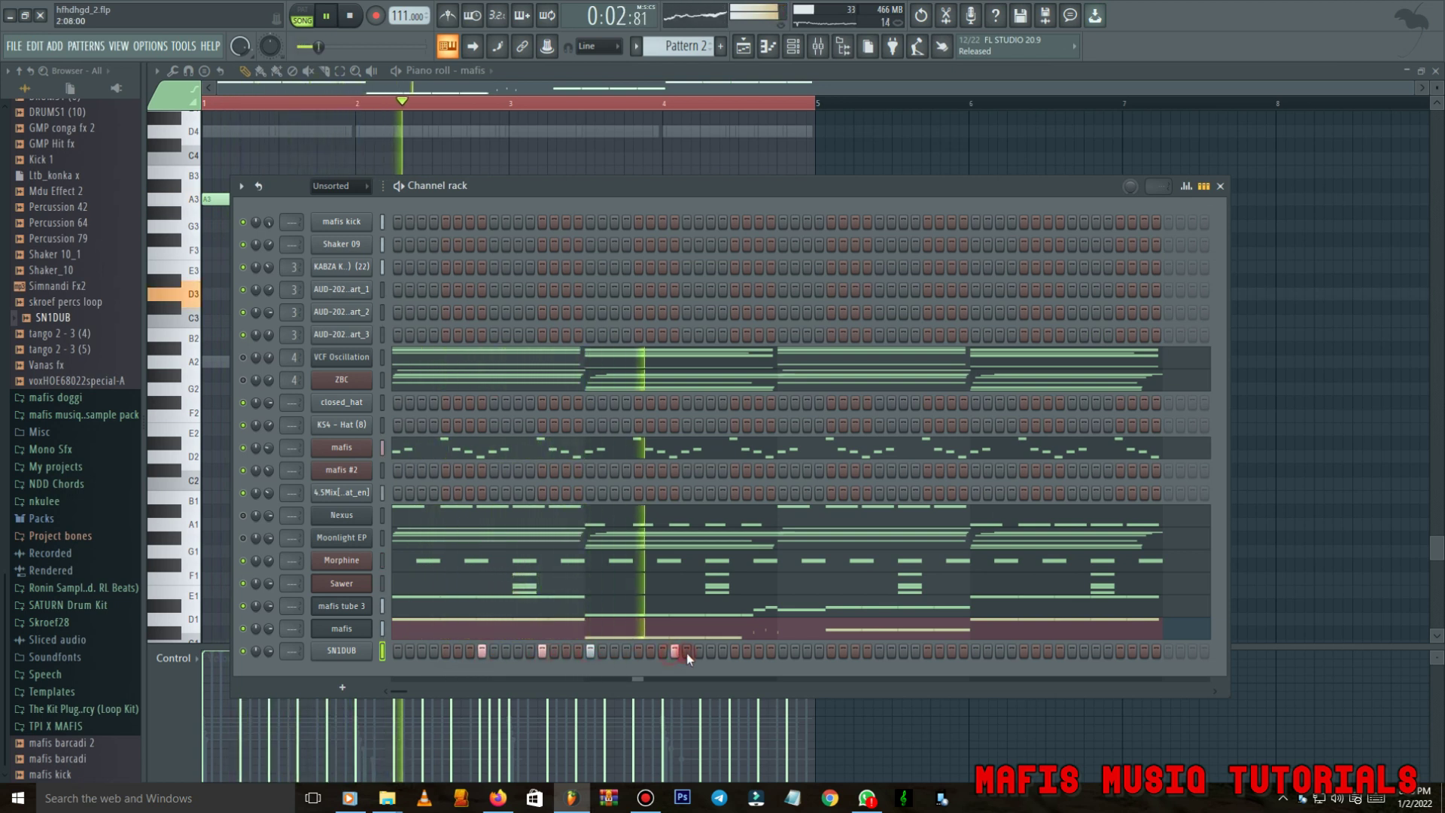
pyautogui.click(748, 652)
pyautogui.click(455, 650)
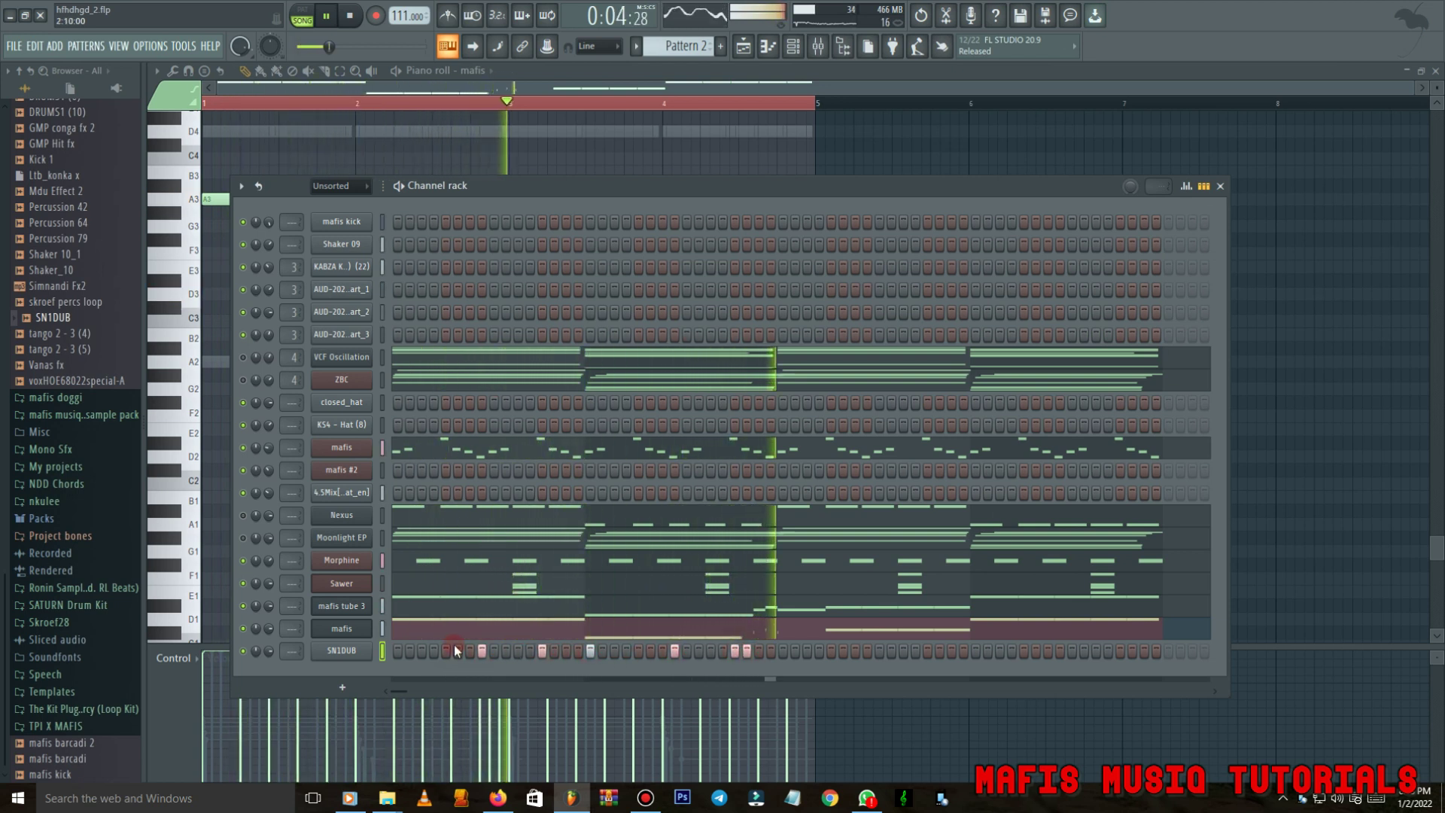
# Repeat the two-bar SN1DUB pattern over bars 3 and 4, and toggle the mute of the mafis channel directly above it.
pyautogui.rightClick(369, 653)
pyautogui.click(420, 566)
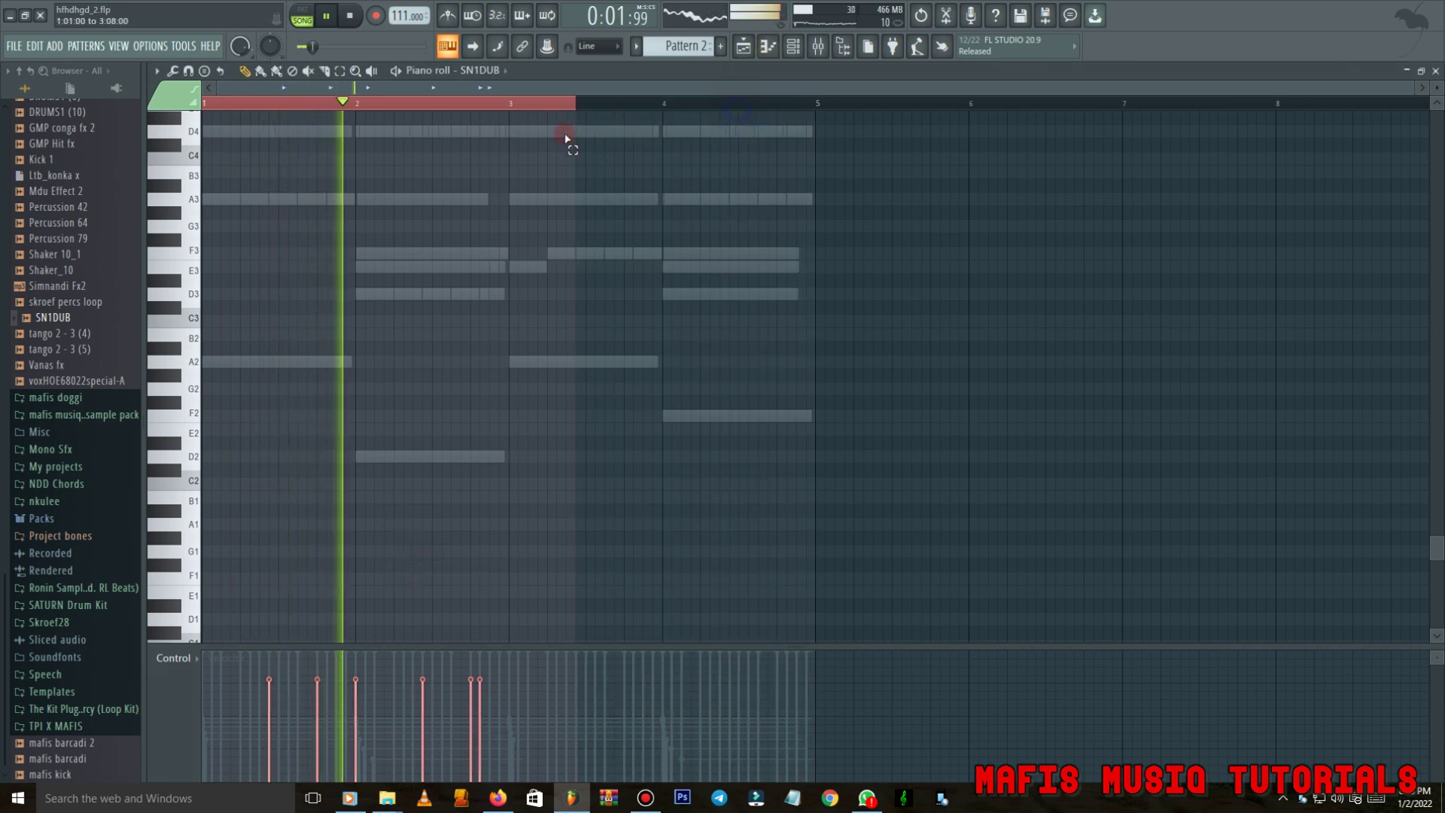
pyautogui.click(792, 46)
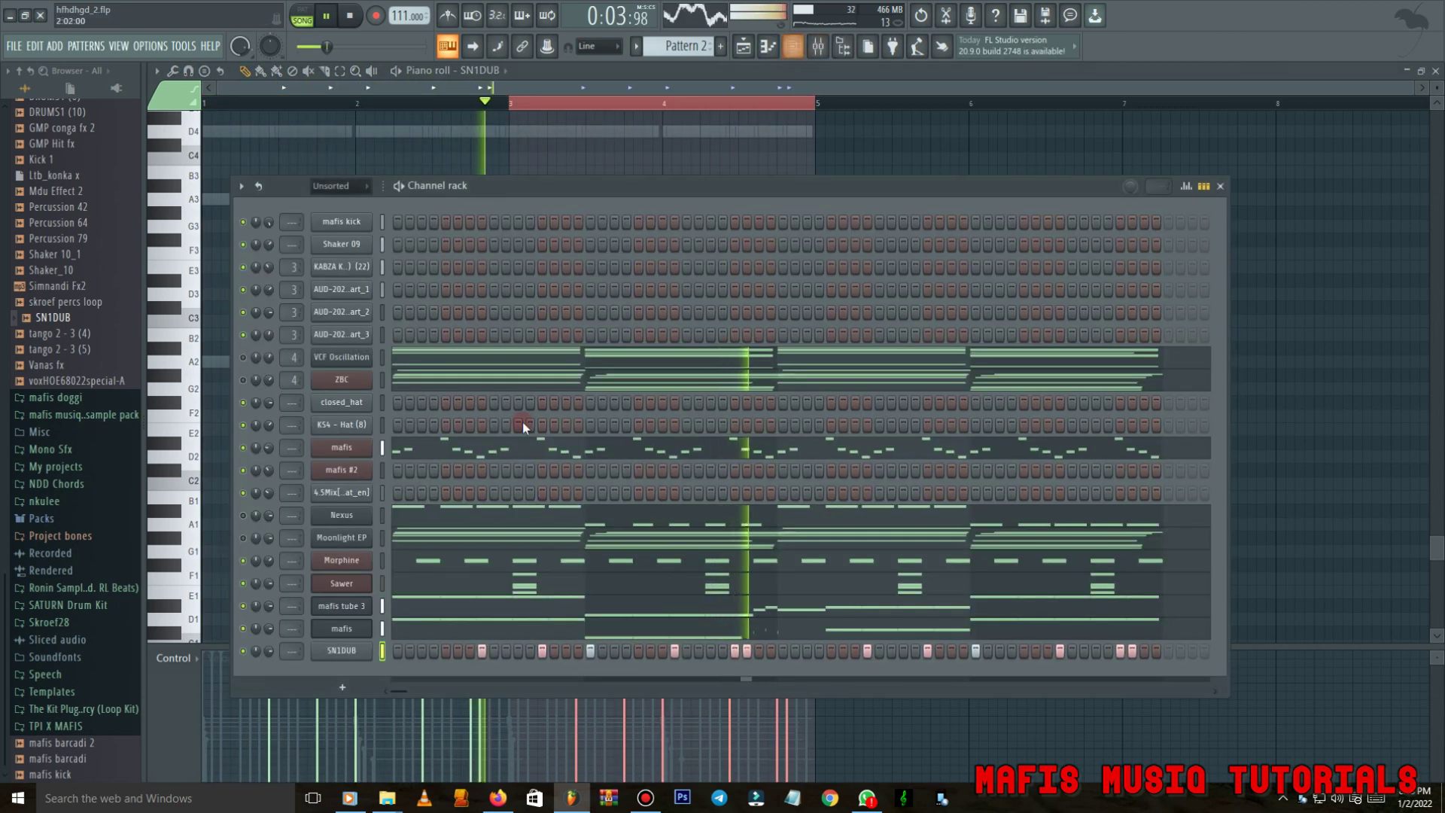
pyautogui.click(244, 628)
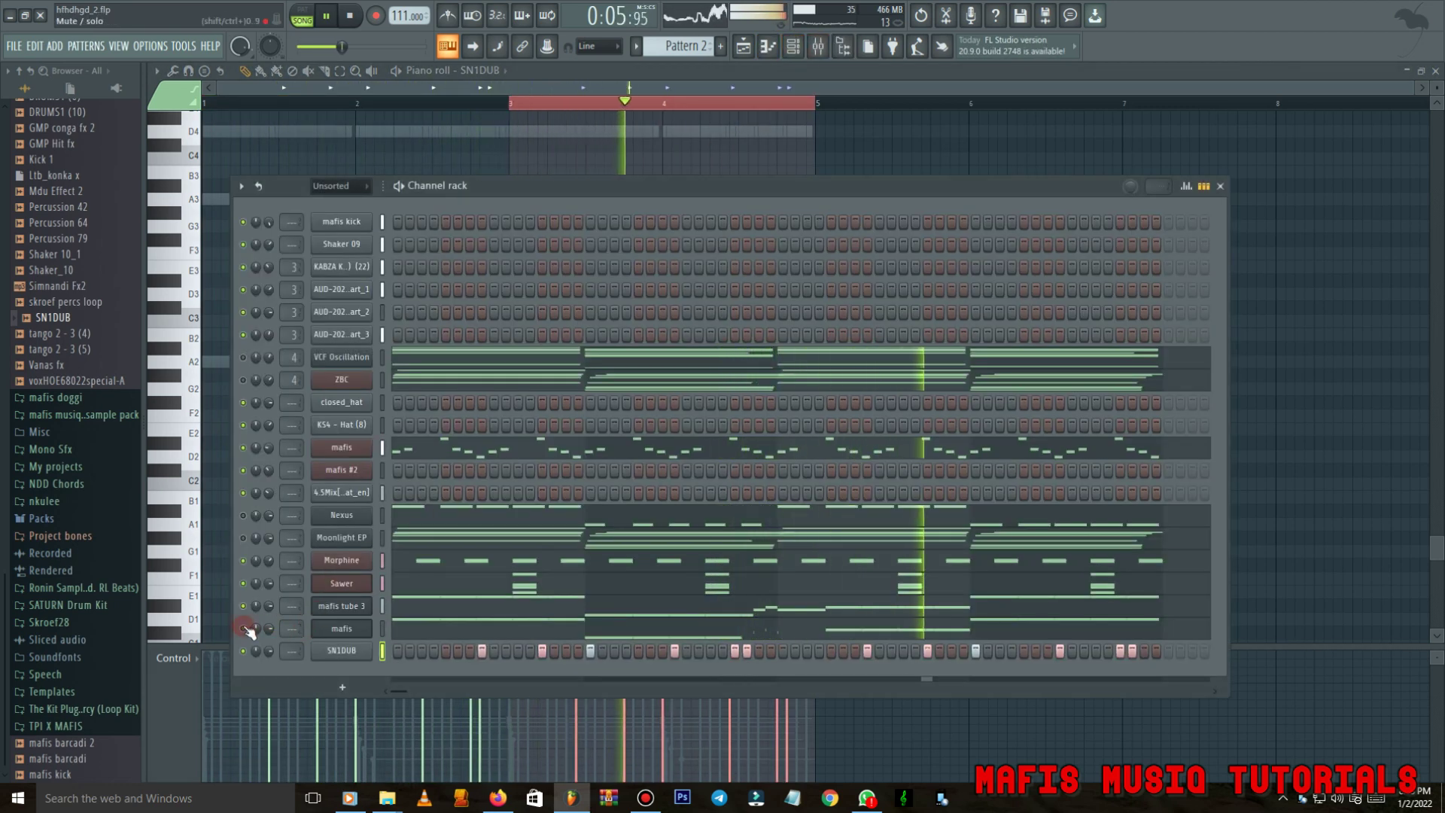
# Clone the Sawer channel and open the clone's synth window.
pyautogui.rightClick(361, 584)
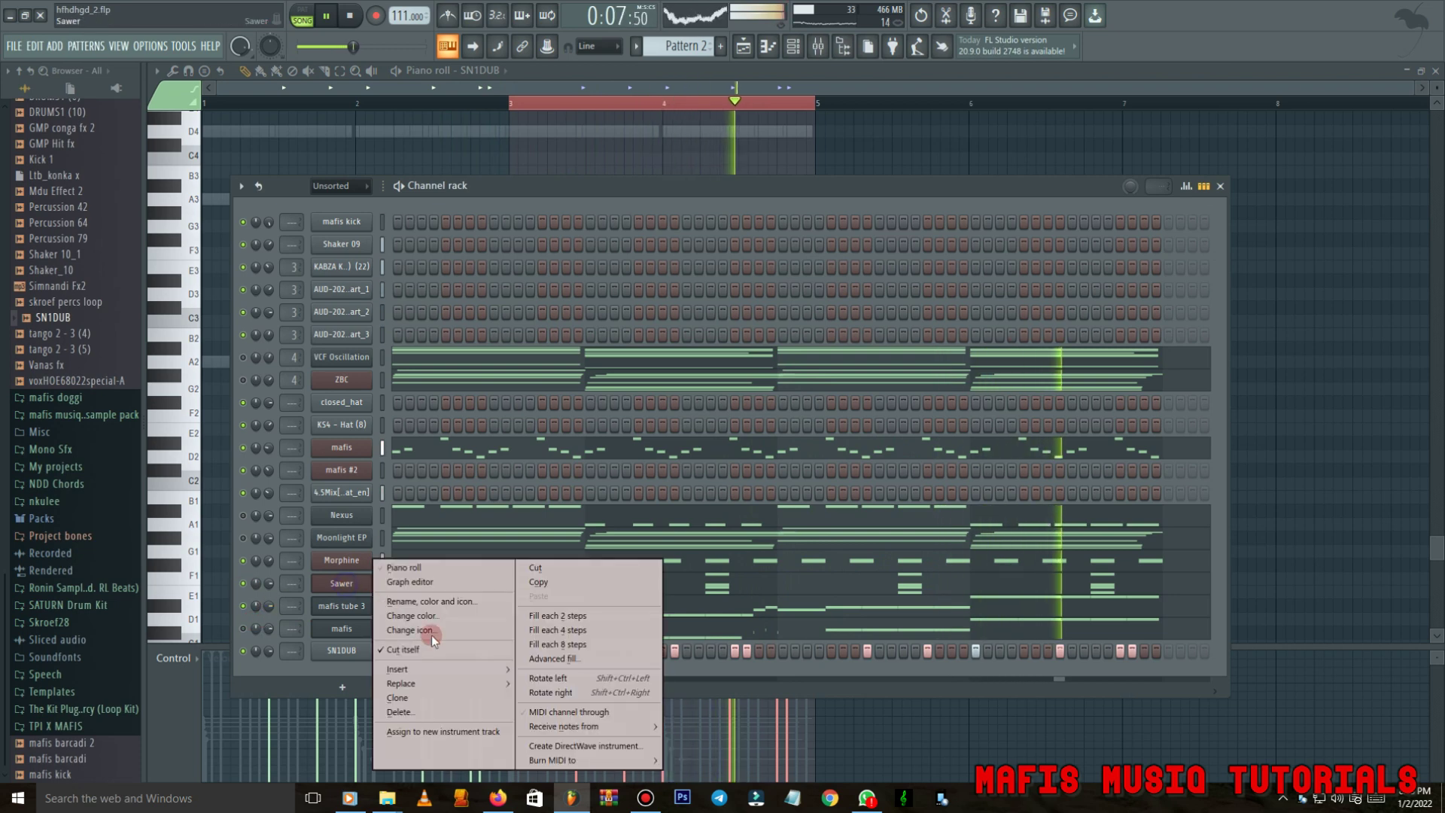
pyautogui.click(424, 700)
pyautogui.click(503, 505)
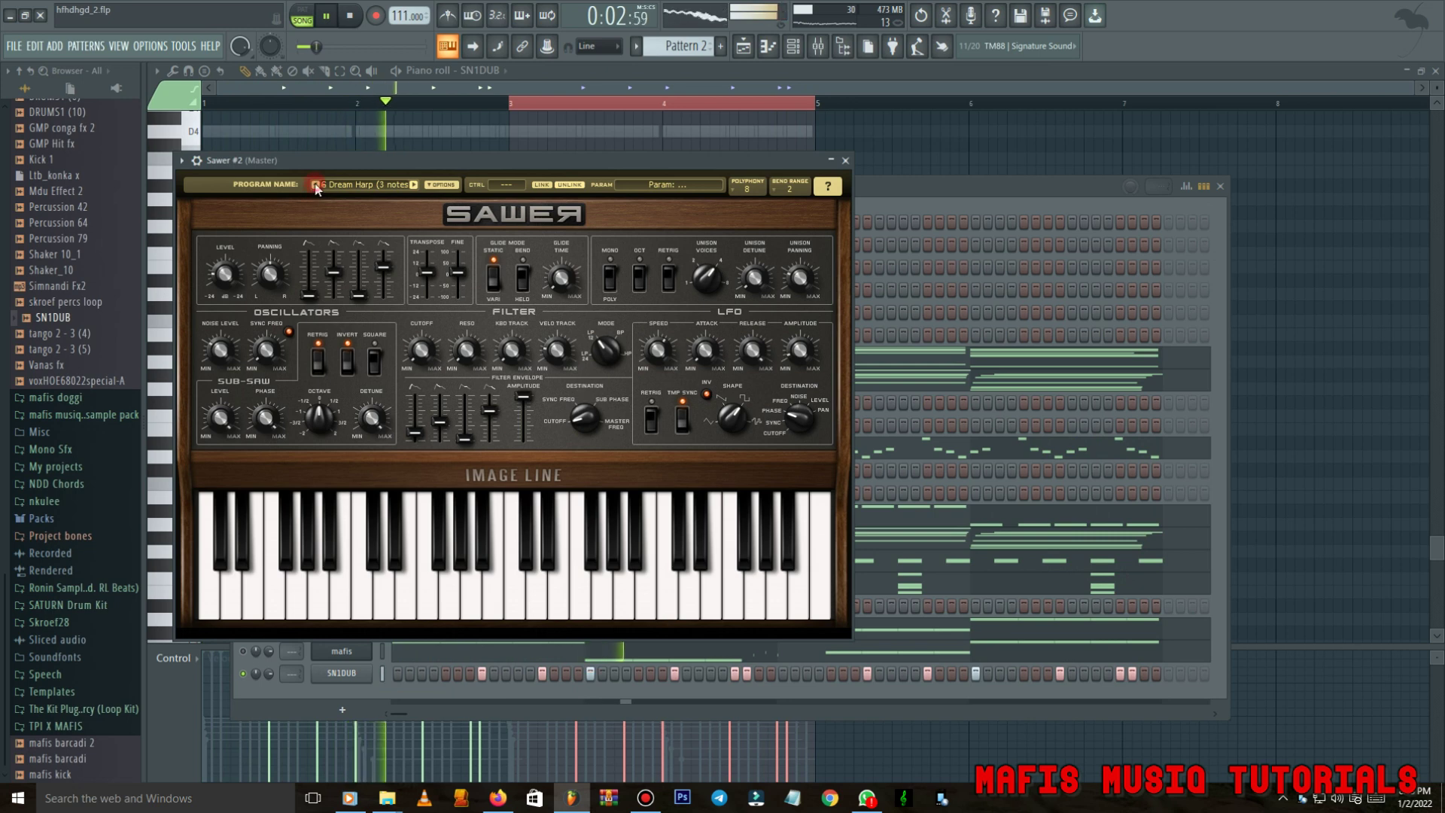
# Load the Arp Trance MC preset from the Arpeggios bank into the cloned Sawer, and return to the channel rack.
pyautogui.click(401, 188)
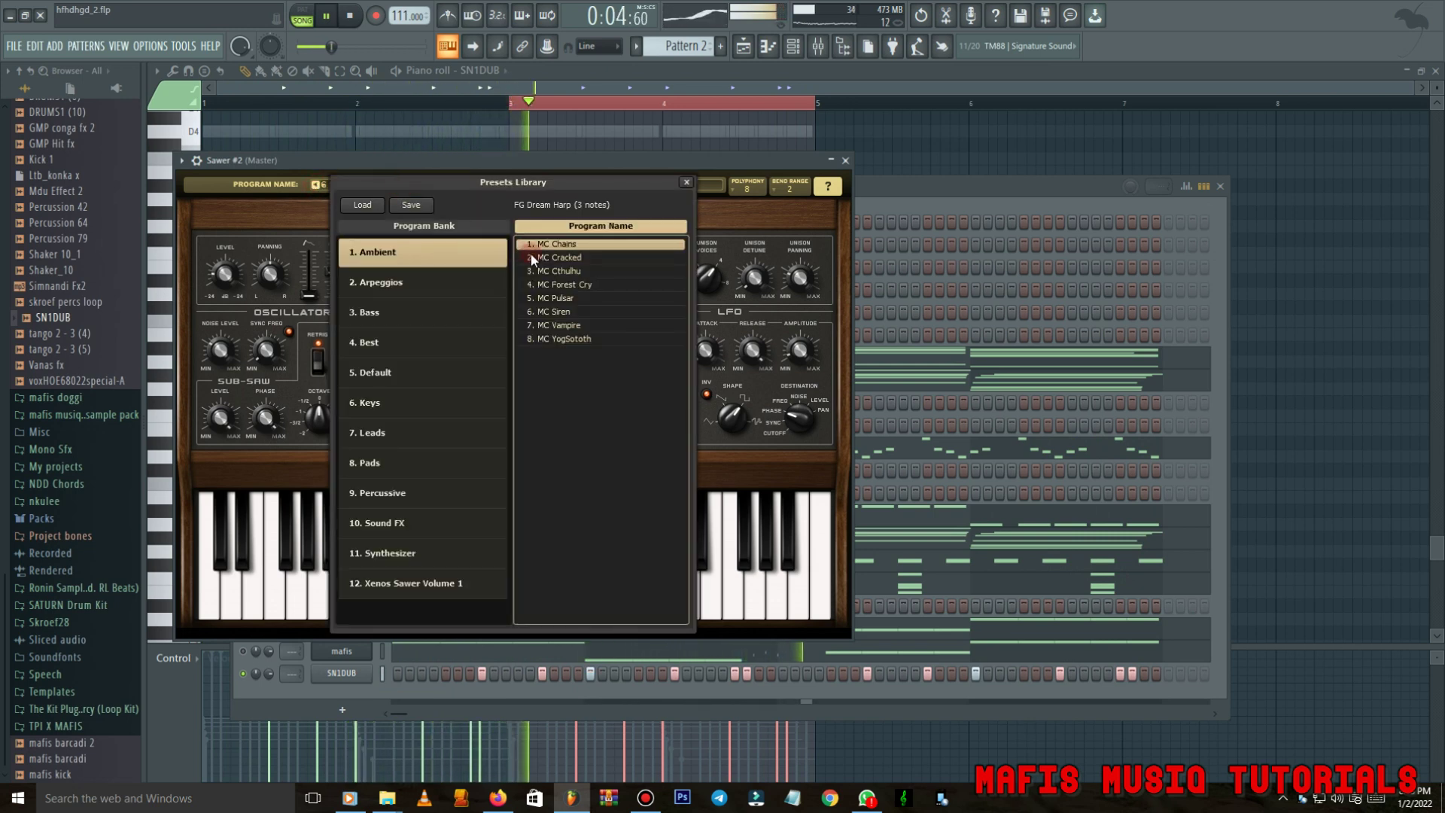
pyautogui.click(422, 310)
pyautogui.click(407, 371)
pyautogui.click(431, 286)
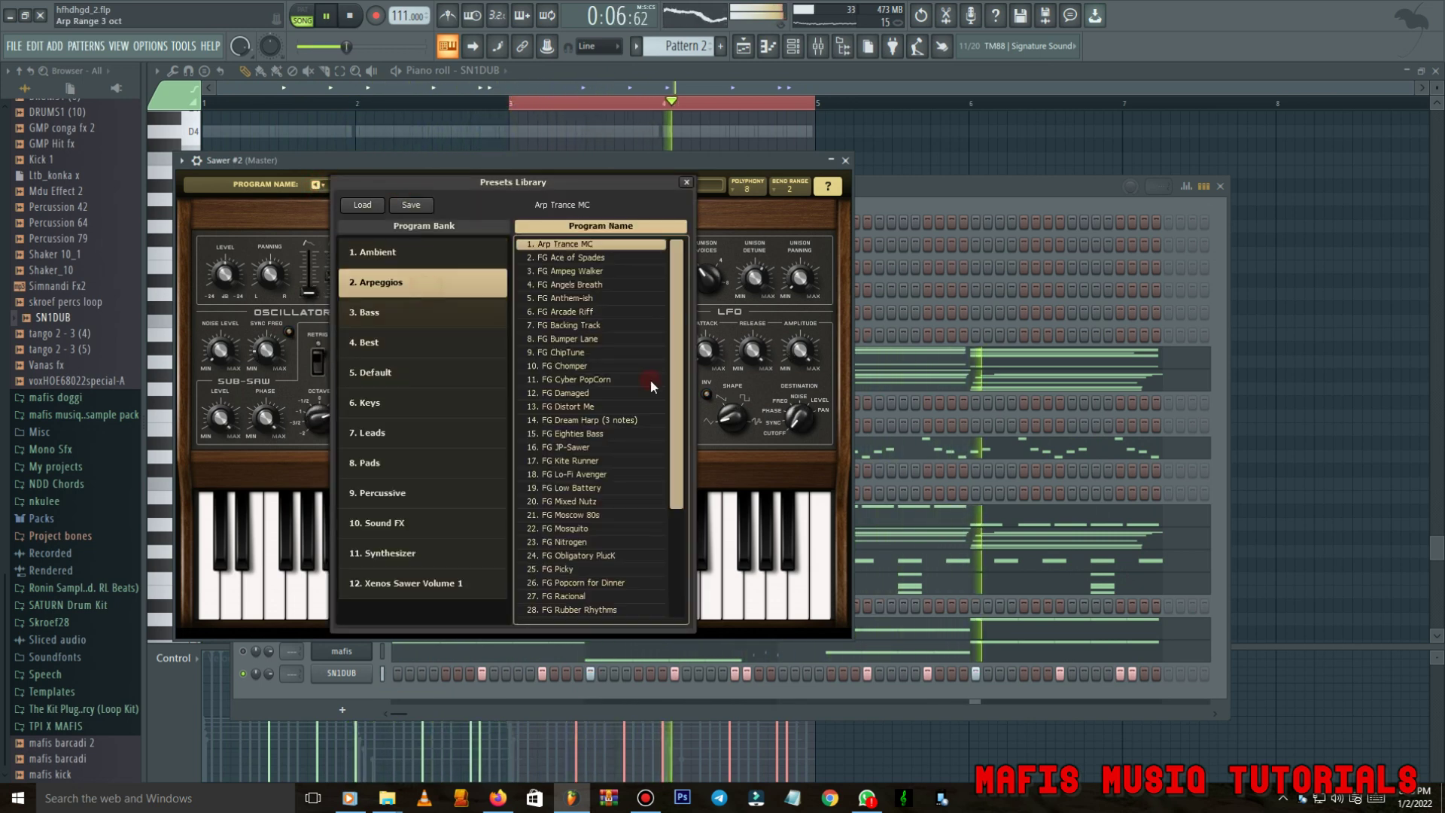
pyautogui.click(902, 195)
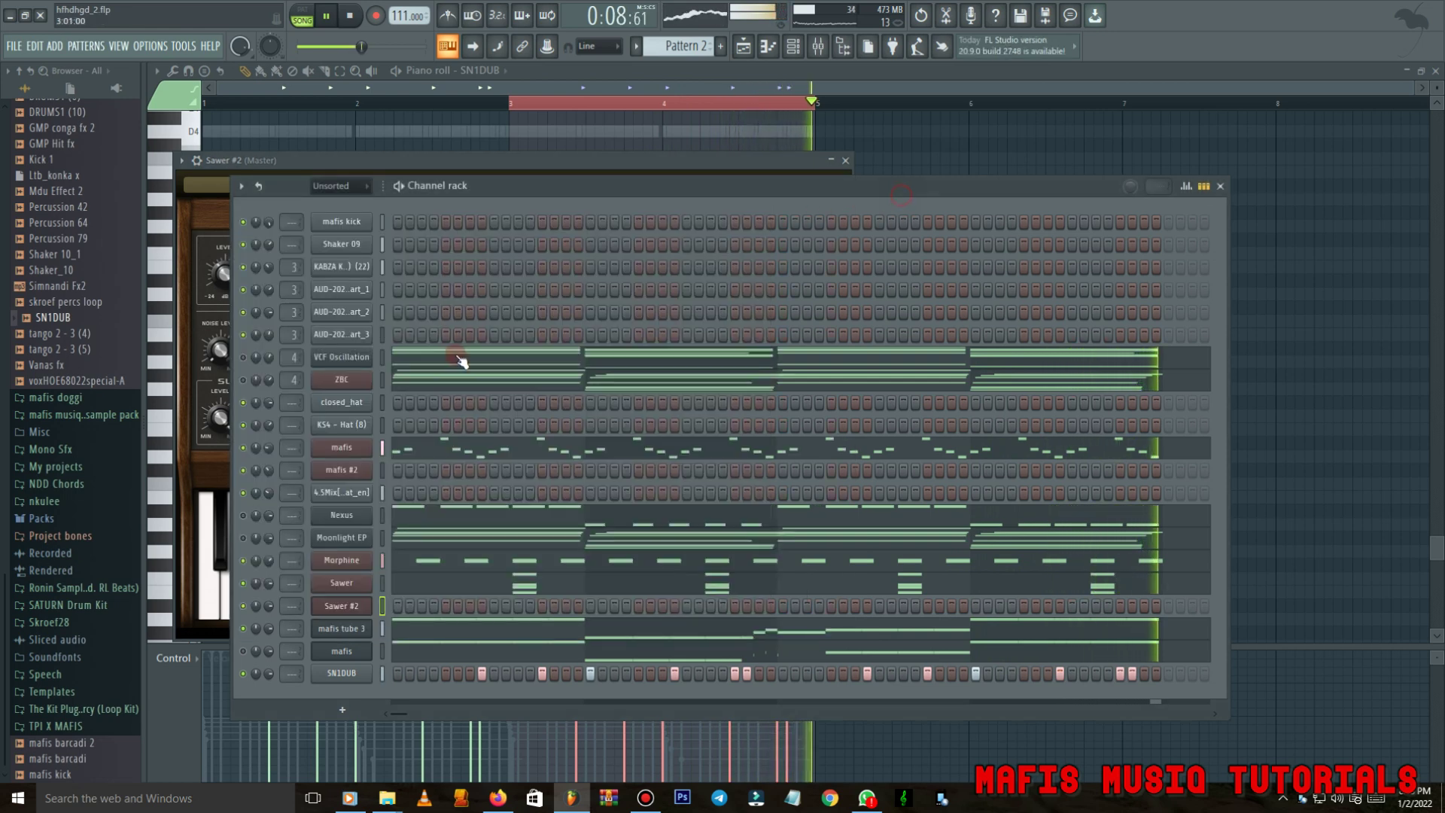
# Copy the notes of the original Sawer channel into Sawer #2 and open them in the piano roll.
pyautogui.rightClick(356, 585)
pyautogui.click(541, 582)
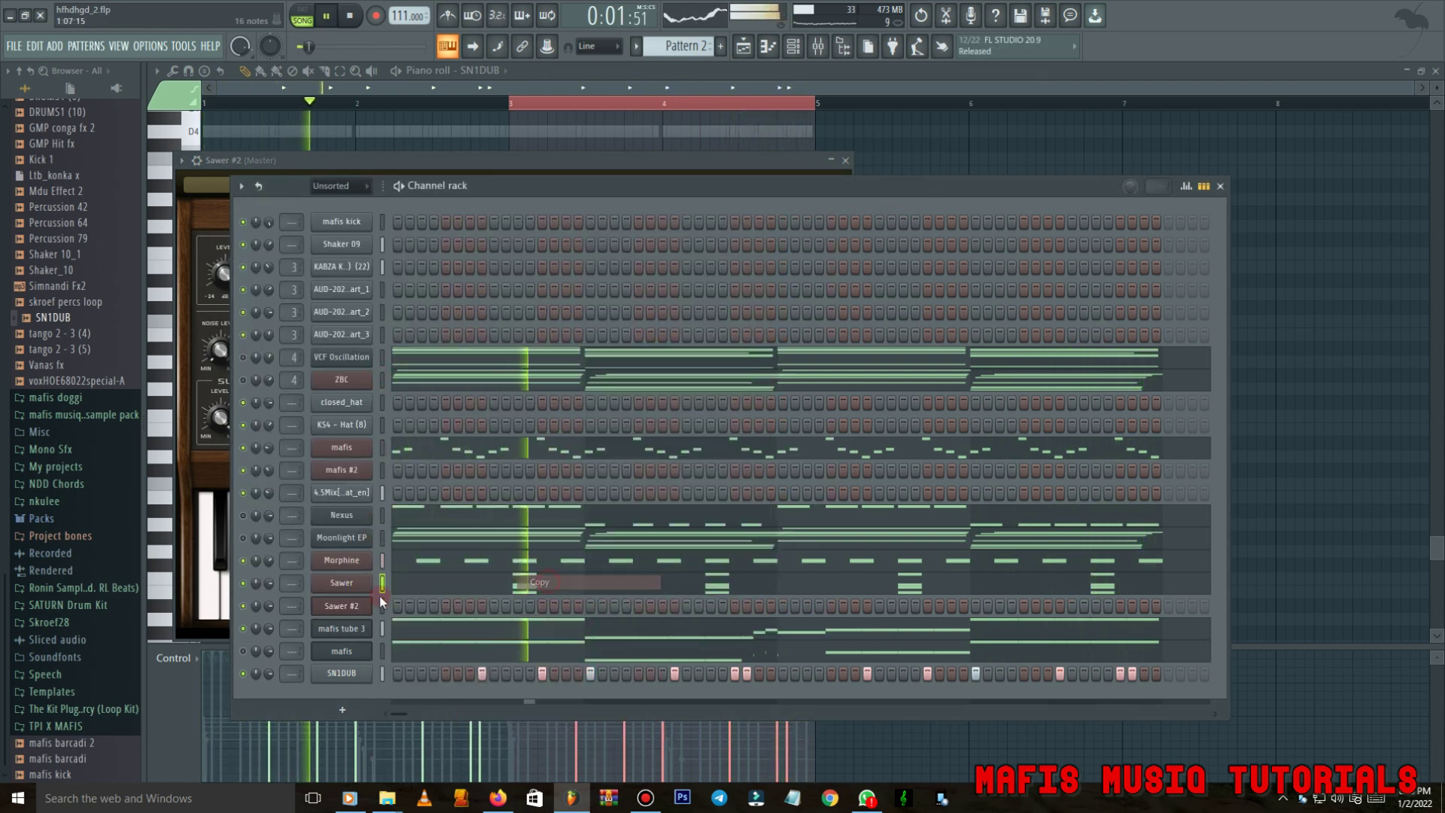
pyautogui.rightClick(361, 606)
pyautogui.click(538, 596)
pyautogui.click(467, 603)
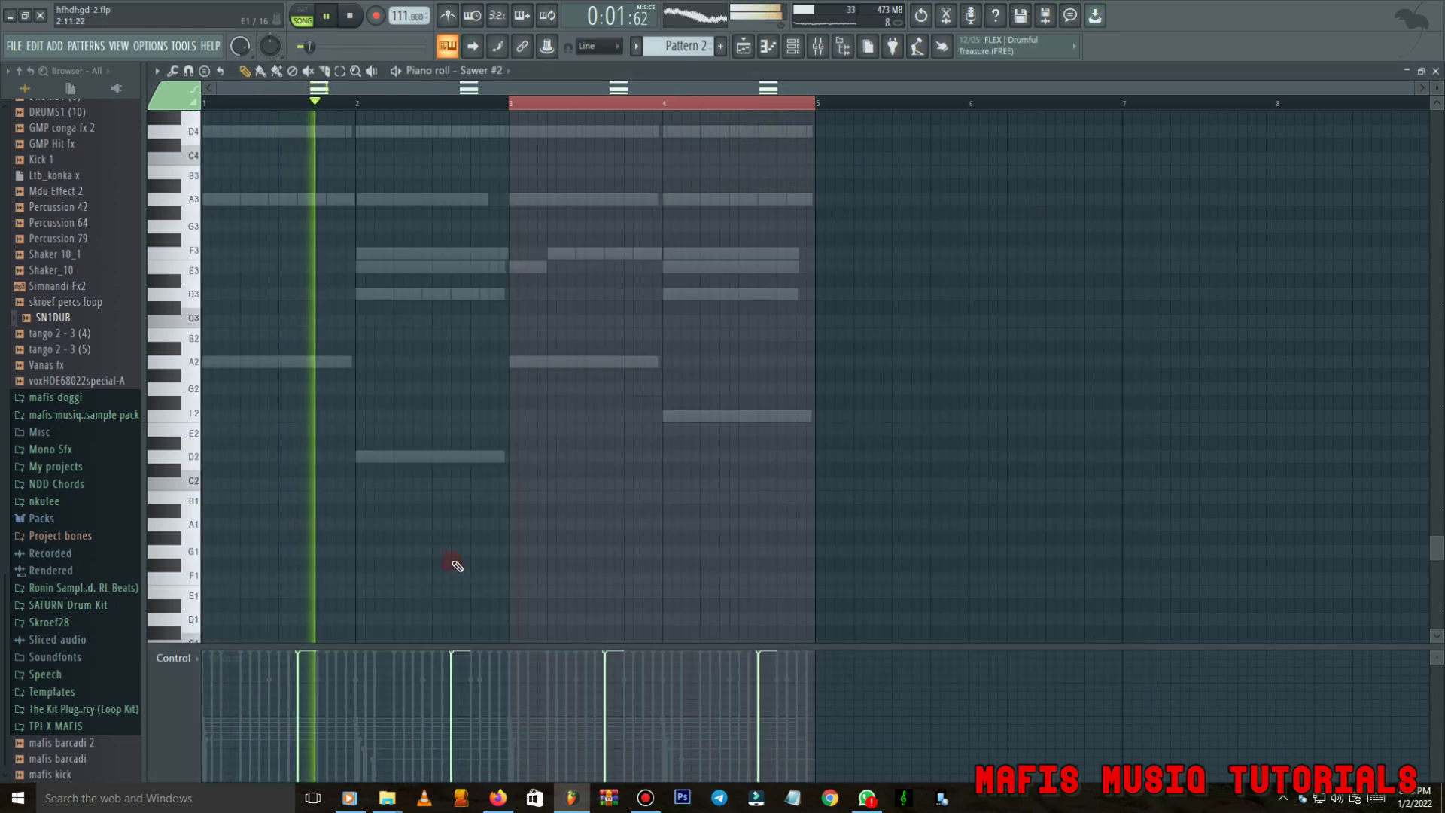
# Move the first chord's A4 note to 1:03:00 and shorten it to less than one step.
pyautogui.hotkey('ctrl', 'Down')
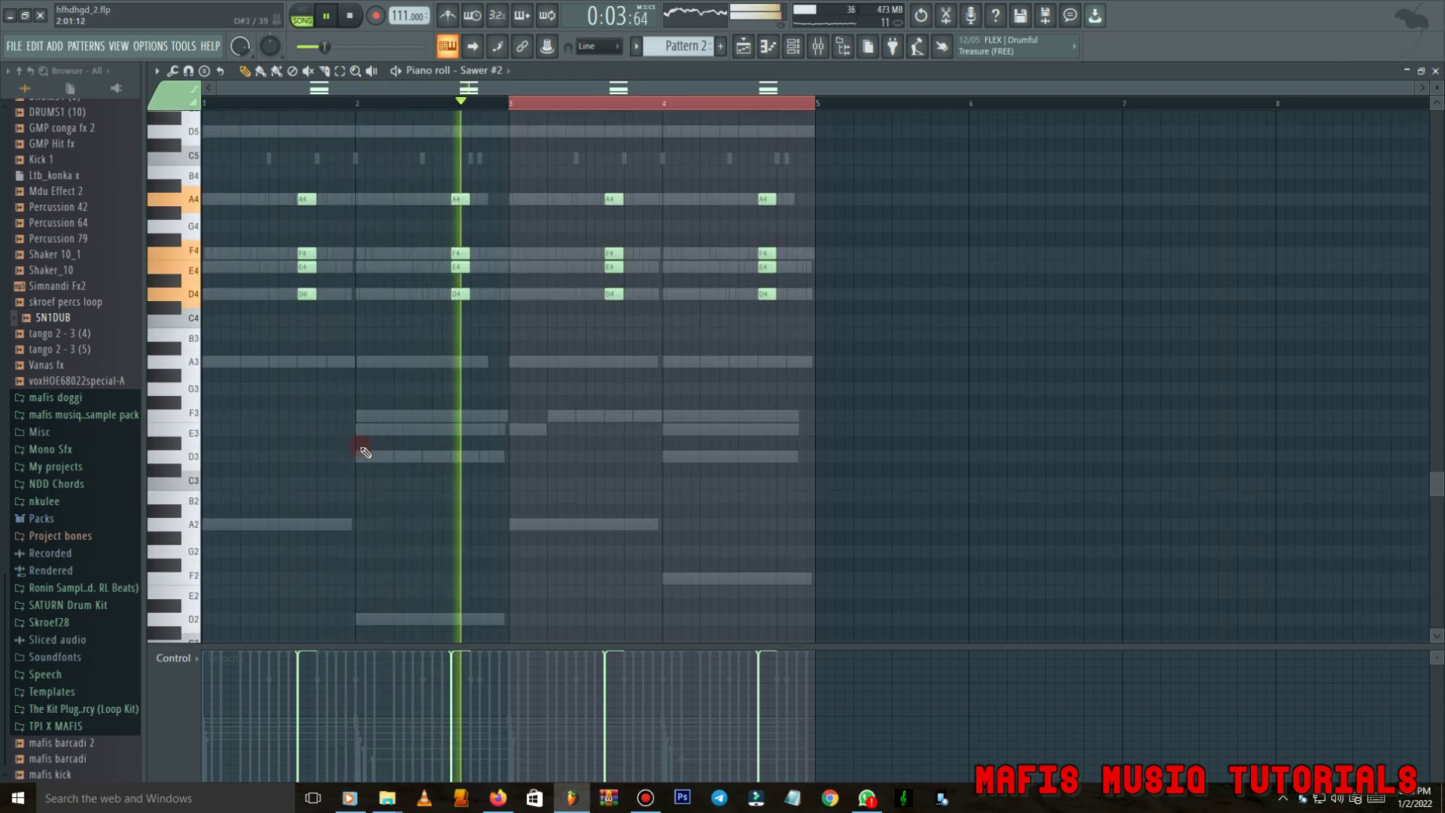
pyautogui.press('space')
pyautogui.moveTo(305, 199); pyautogui.dragTo(219, 207)
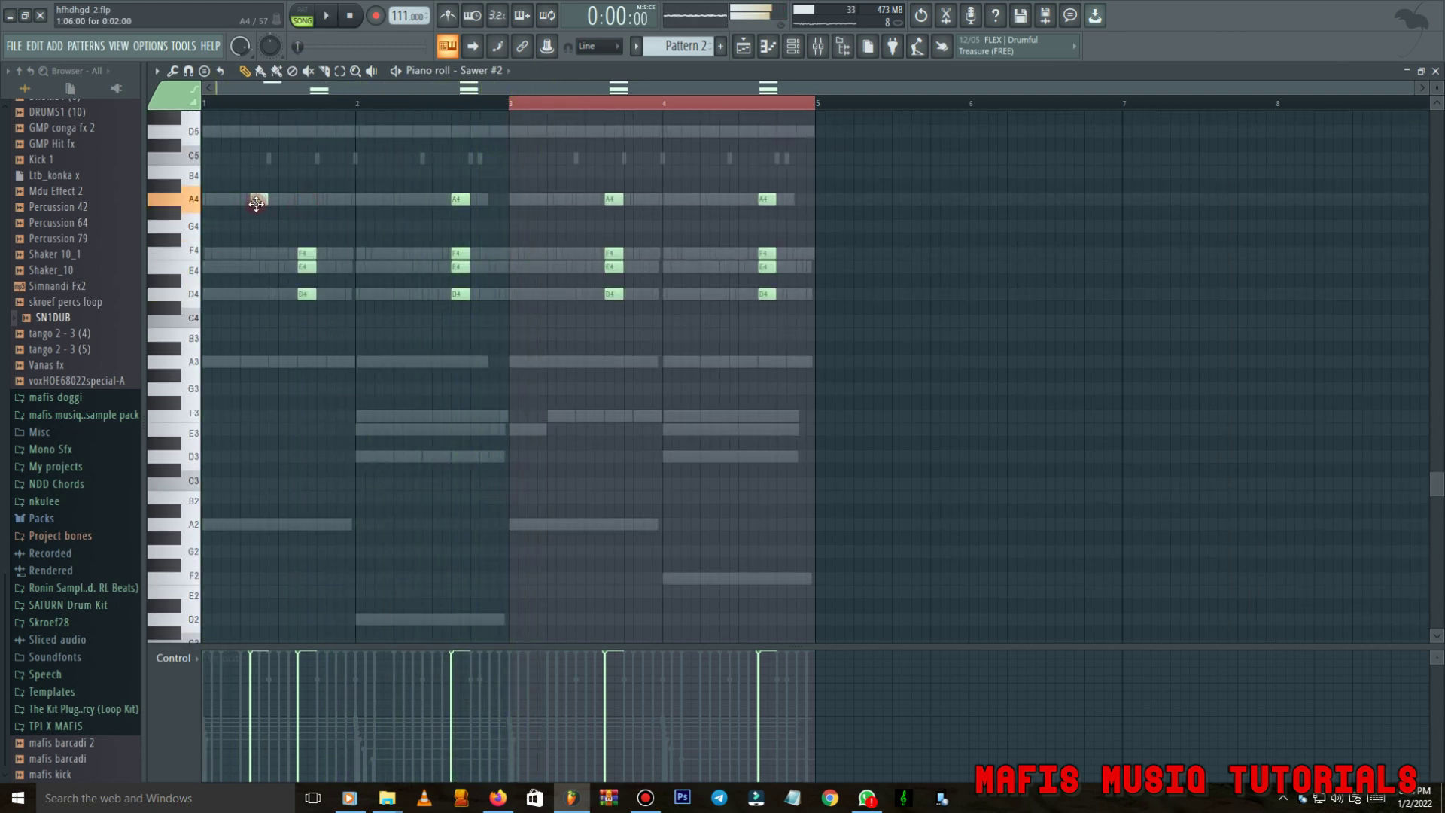
pyautogui.press('space')
pyautogui.scroll(2, 244, 207)
pyautogui.press('space')
pyautogui.press('space')
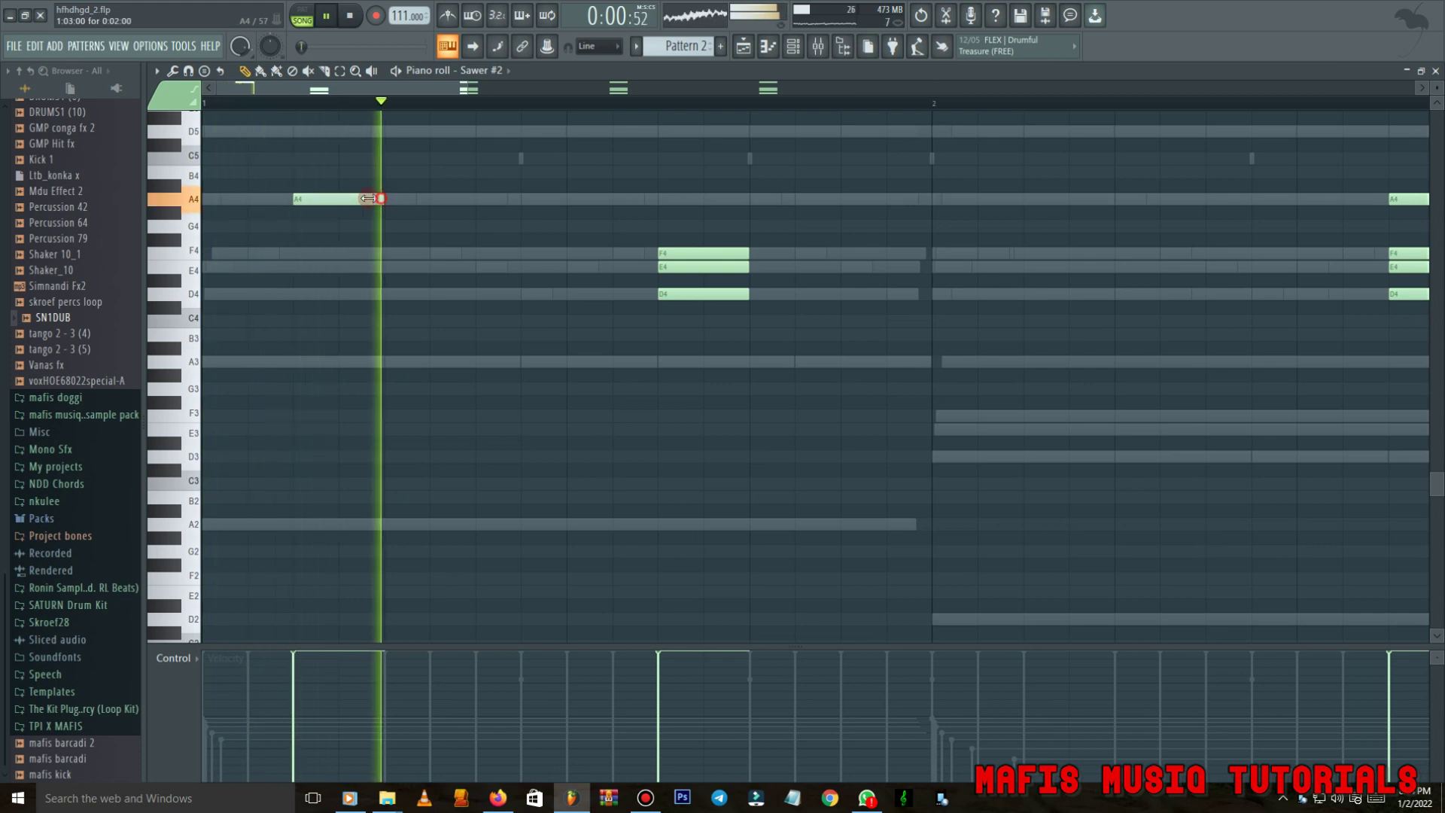
pyautogui.moveTo(378, 198); pyautogui.dragTo(317, 198)
pyautogui.scroll(-4, 363, 204)
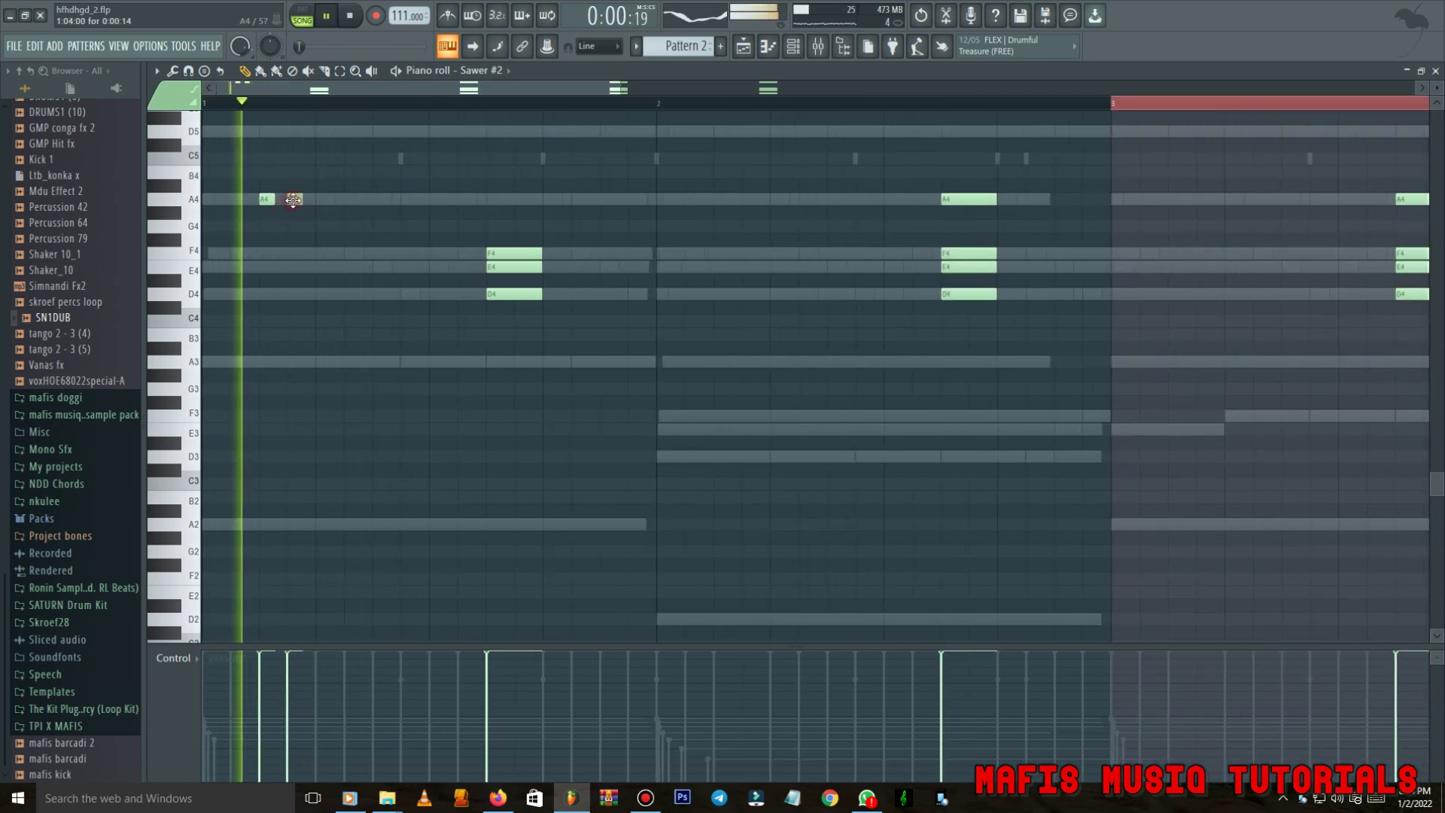
# Add short melody notes in bar 1: D5 at step 4, a longer A4 at step 5, and F4 at steps 7 and 8.
pyautogui.click(294, 130)
pyautogui.press('space')
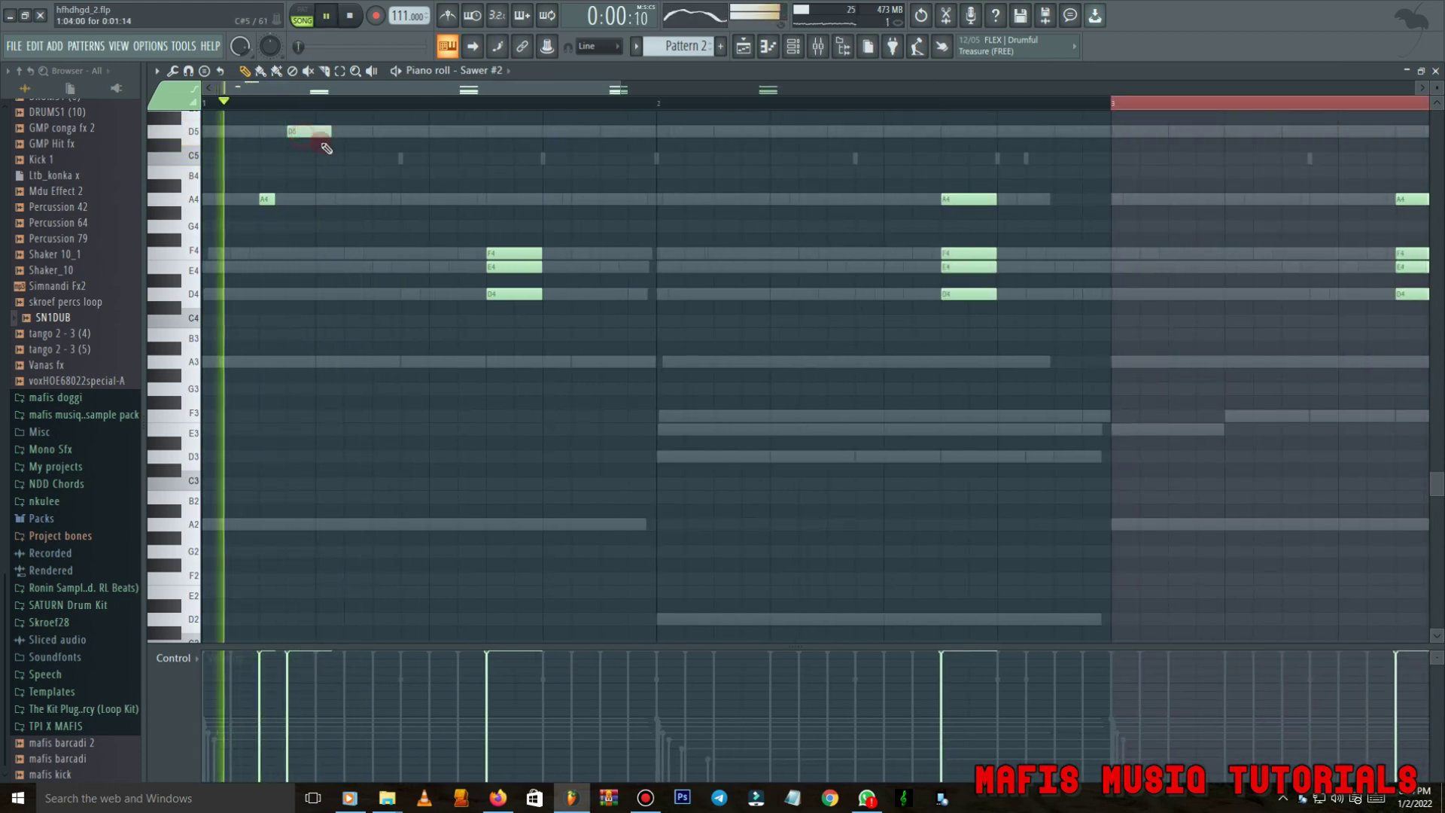
pyautogui.click(319, 198)
pyautogui.moveTo(330, 132); pyautogui.dragTo(304, 139)
pyautogui.click(376, 254)
pyautogui.click(403, 253)
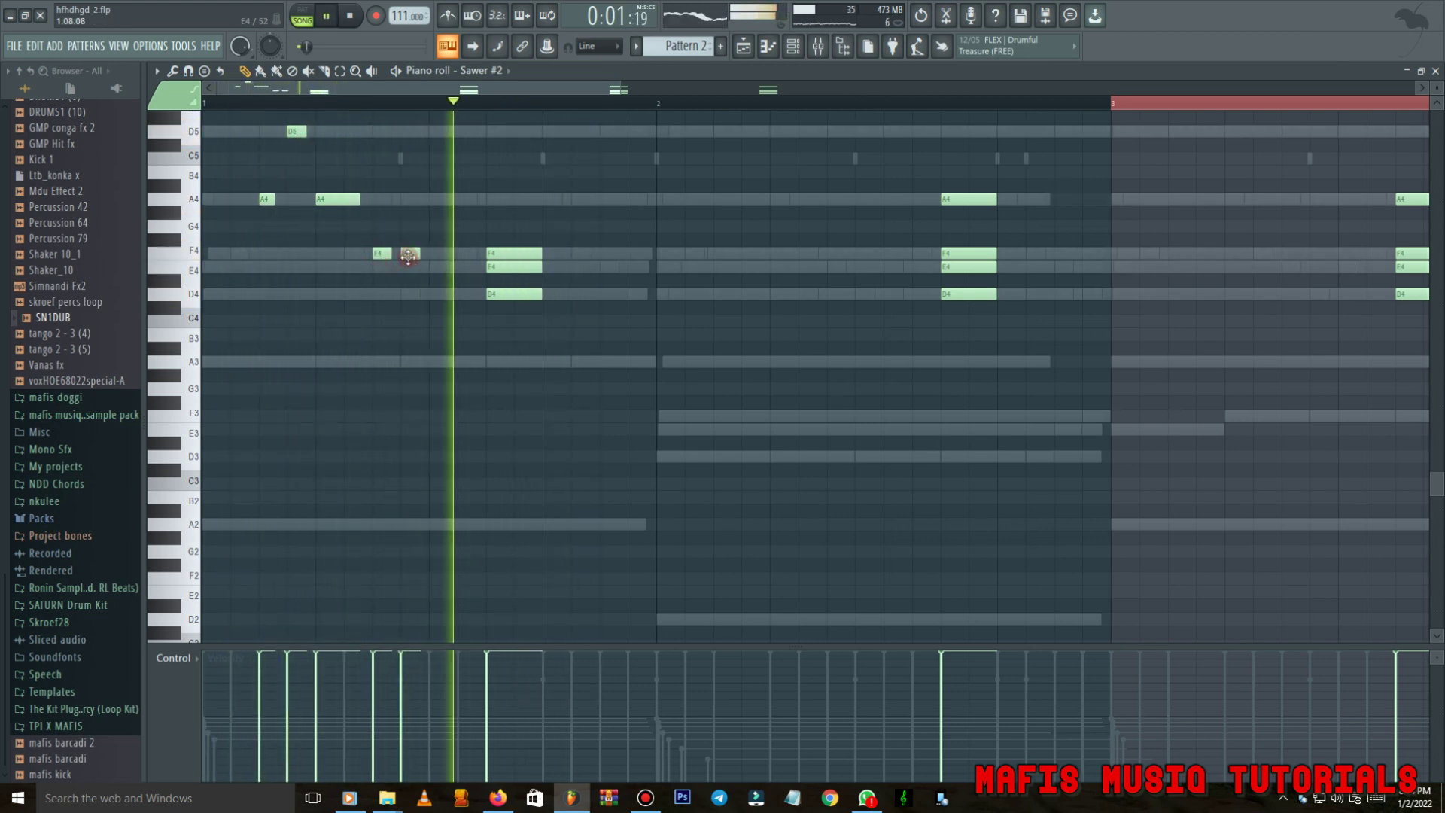
# Remove the first chord's F4 and E4 notes, and put a longer single E4 note at 1:11:00.
pyautogui.rightClick(491, 268)
pyautogui.rightClick(497, 253)
pyautogui.click(496, 266)
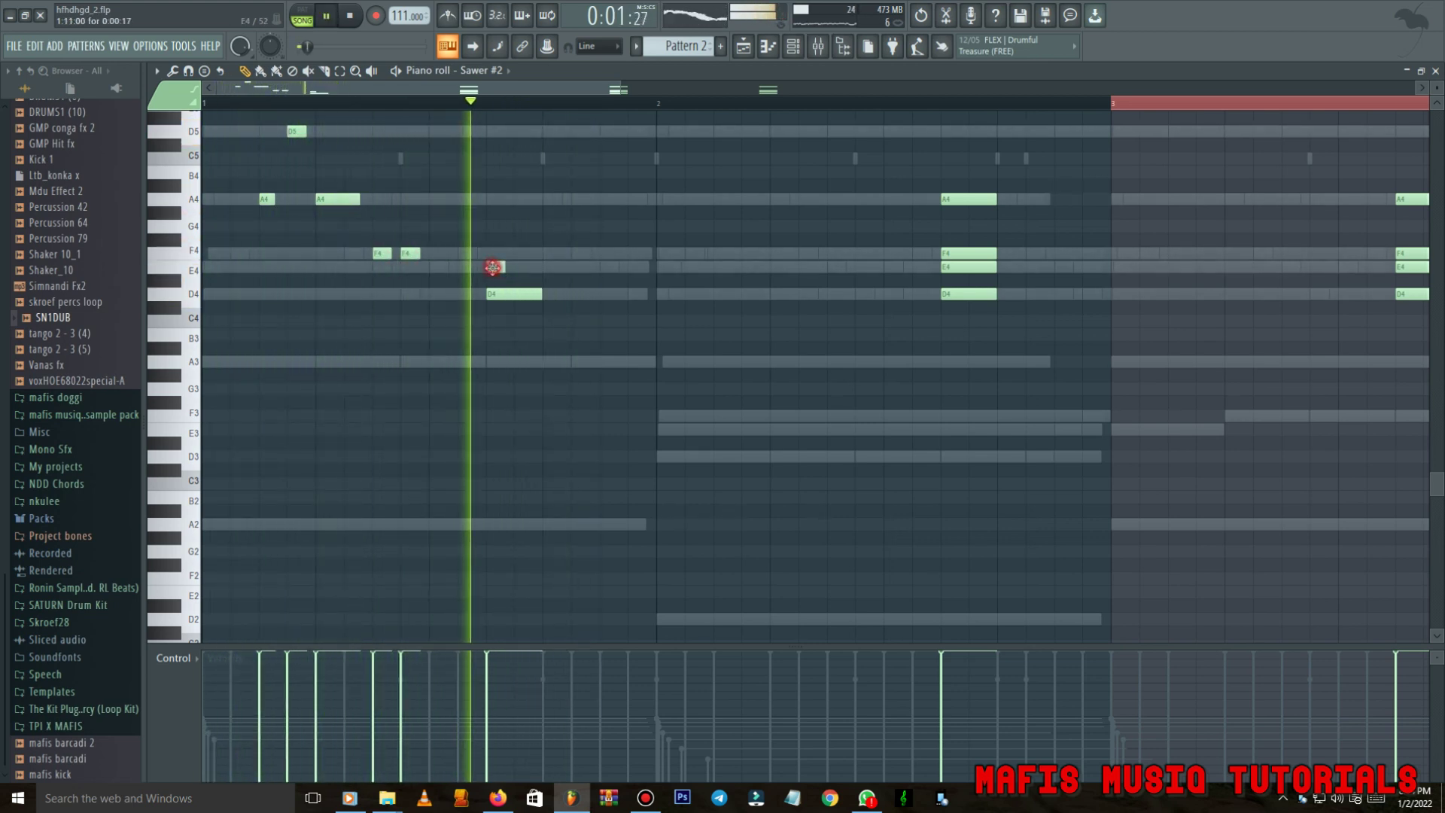
pyautogui.moveTo(503, 267); pyautogui.dragTo(561, 268)
# Delete the first chord's remaining D4 note, and add a short D4 at 1:09:00 and a short F4 at 1:10:00.
pyautogui.rightClick(509, 283)
pyautogui.click(435, 285)
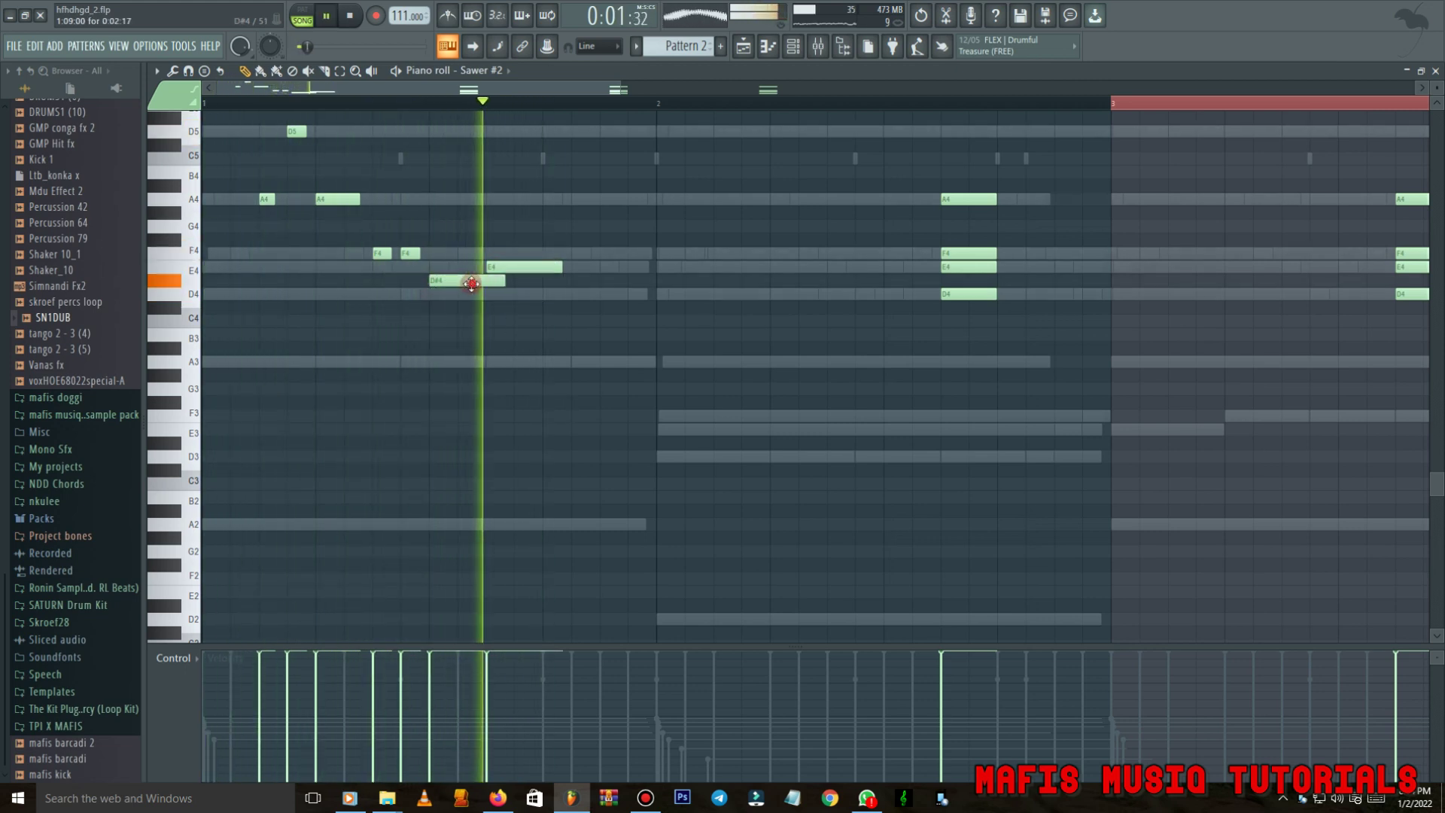
pyautogui.moveTo(471, 281); pyautogui.dragTo(447, 298)
pyautogui.click(465, 294)
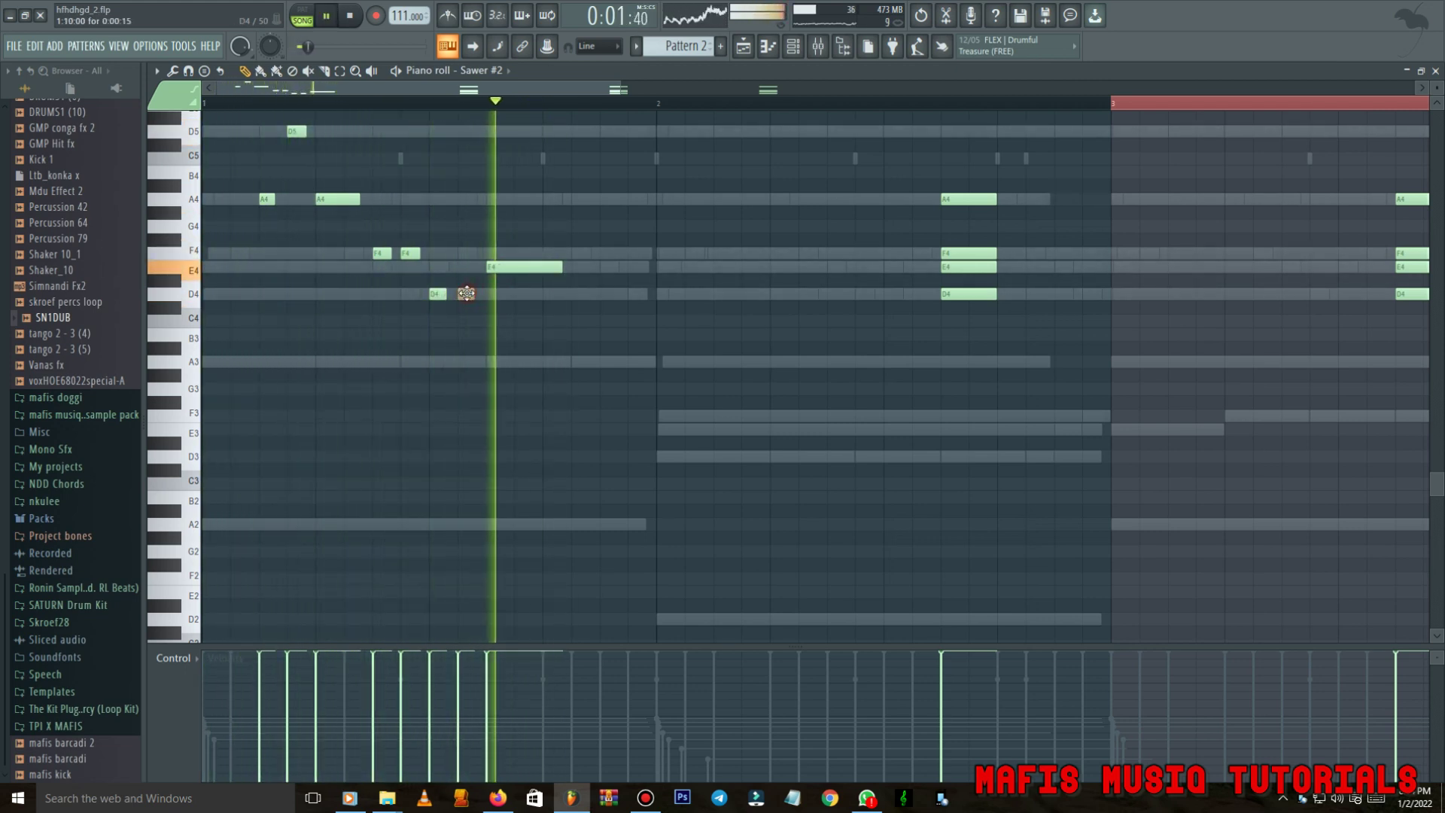
pyautogui.scroll(-2, 413, 297)
pyautogui.rightClick(376, 298)
pyautogui.click(374, 254)
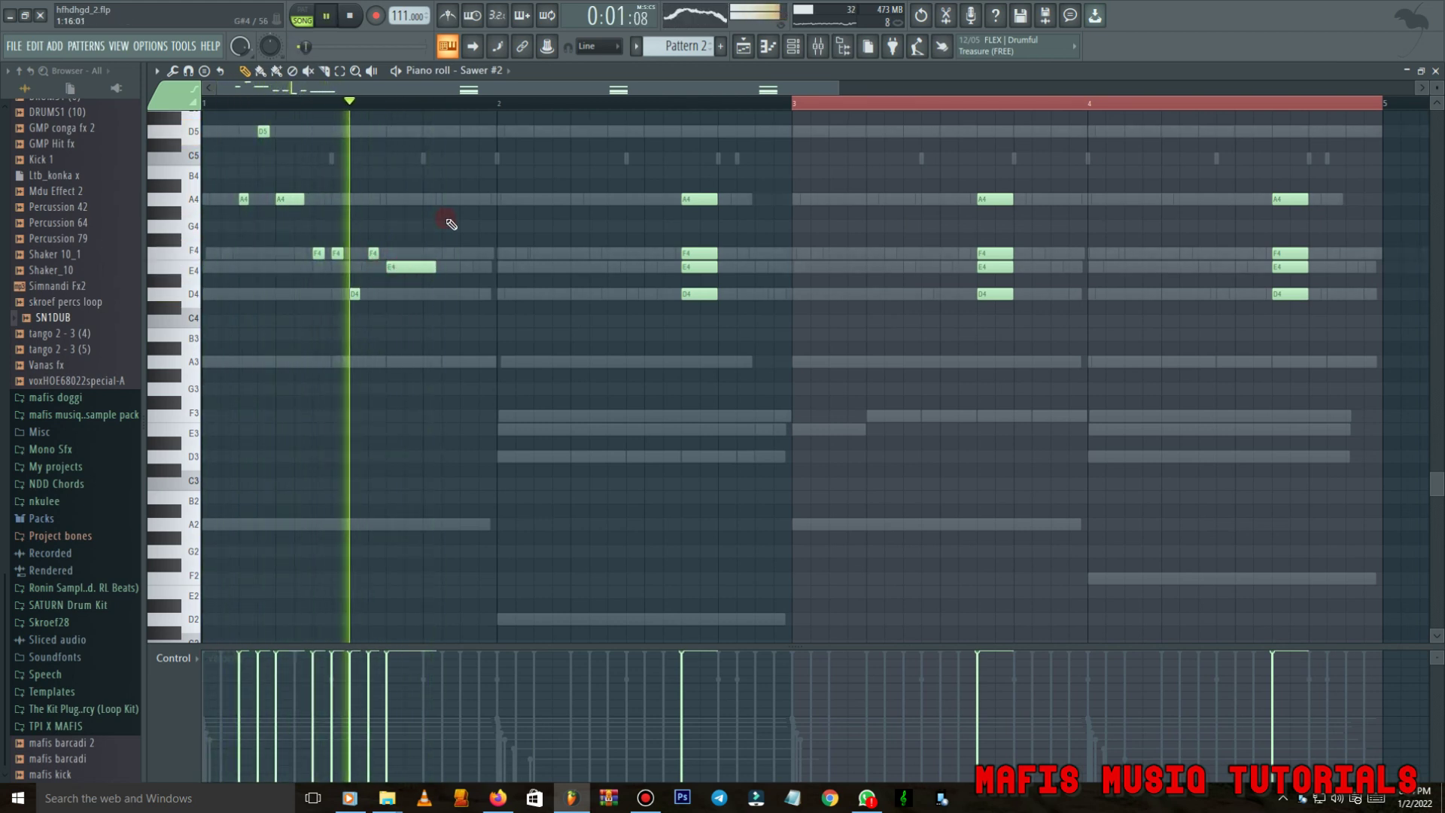
# Delete the old chord notes from bars 2 to 4.
pyautogui.scroll(-2, 448, 223)
pyautogui.scroll(2, 361, 271)
pyautogui.scroll(-2, 398, 265)
pyautogui.moveTo(388, 151); pyautogui.dragTo(842, 384)
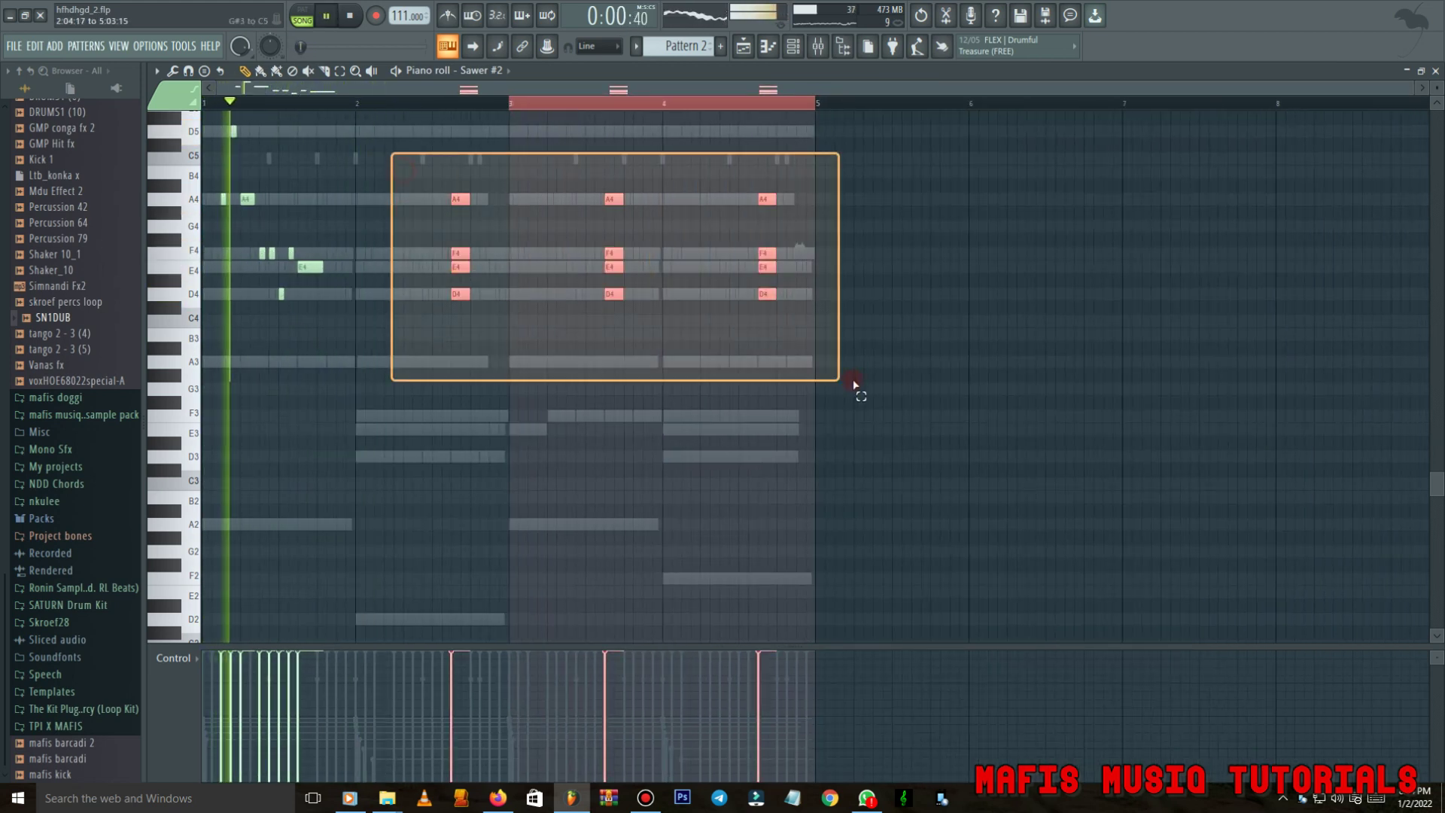
pyautogui.press('Delete')
# Duplicate the one-bar Sawer #2 melody three times to fill bars 2 to 4, and select all the notes.
pyautogui.moveTo(509, 105); pyautogui.dragTo(355, 142)
pyautogui.hotkey('ctrl', 'b')
pyautogui.hotkey('ctrl', 'b')
pyautogui.hotkey('ctrl', 'b')
pyautogui.hotkey('ctrl', 'a')
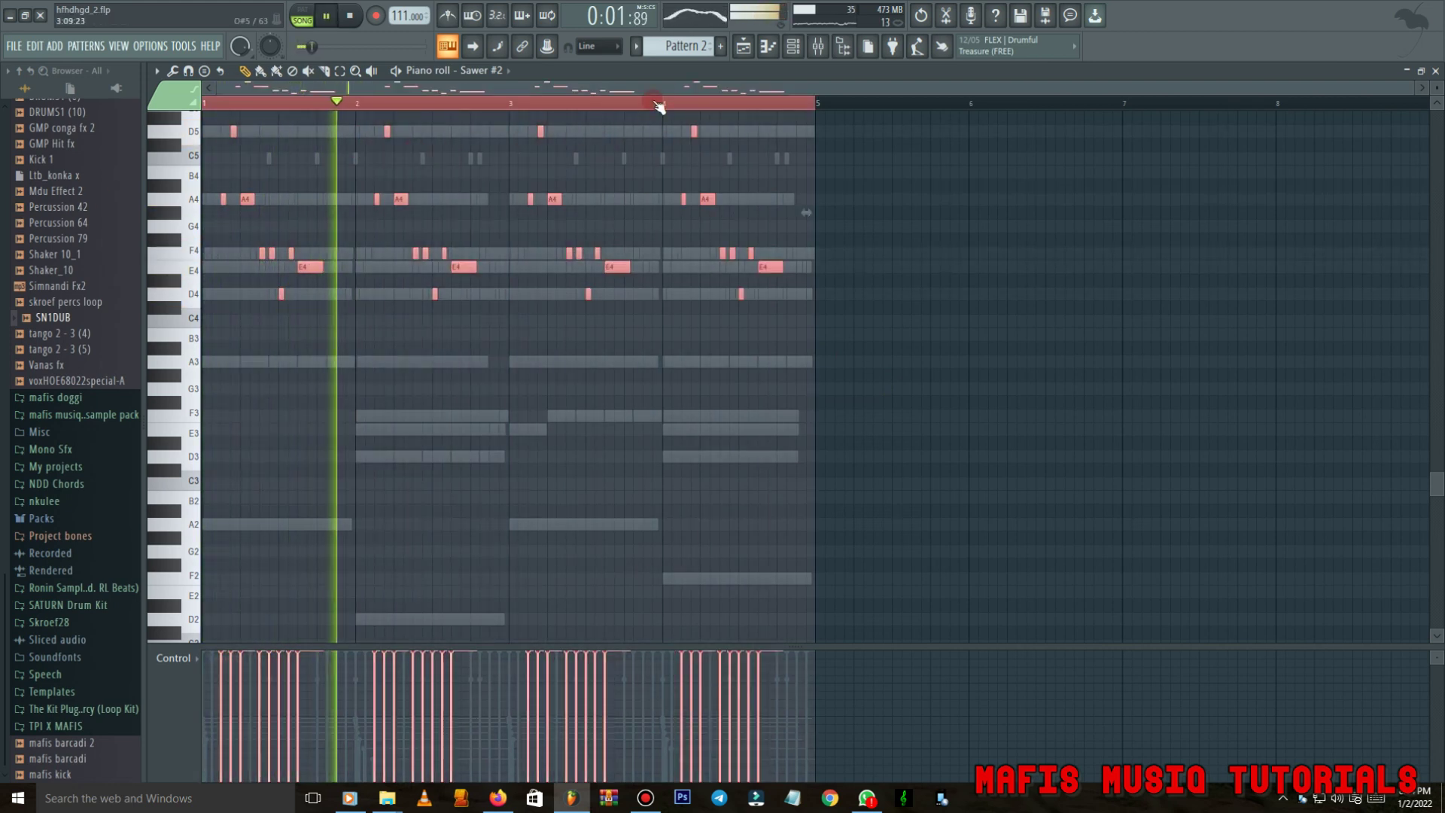
# Add the 4.5Mix[HiHat_en] sample as a new channel with its Out fade raised, and fill every step across the four bars.
pyautogui.press('F6')
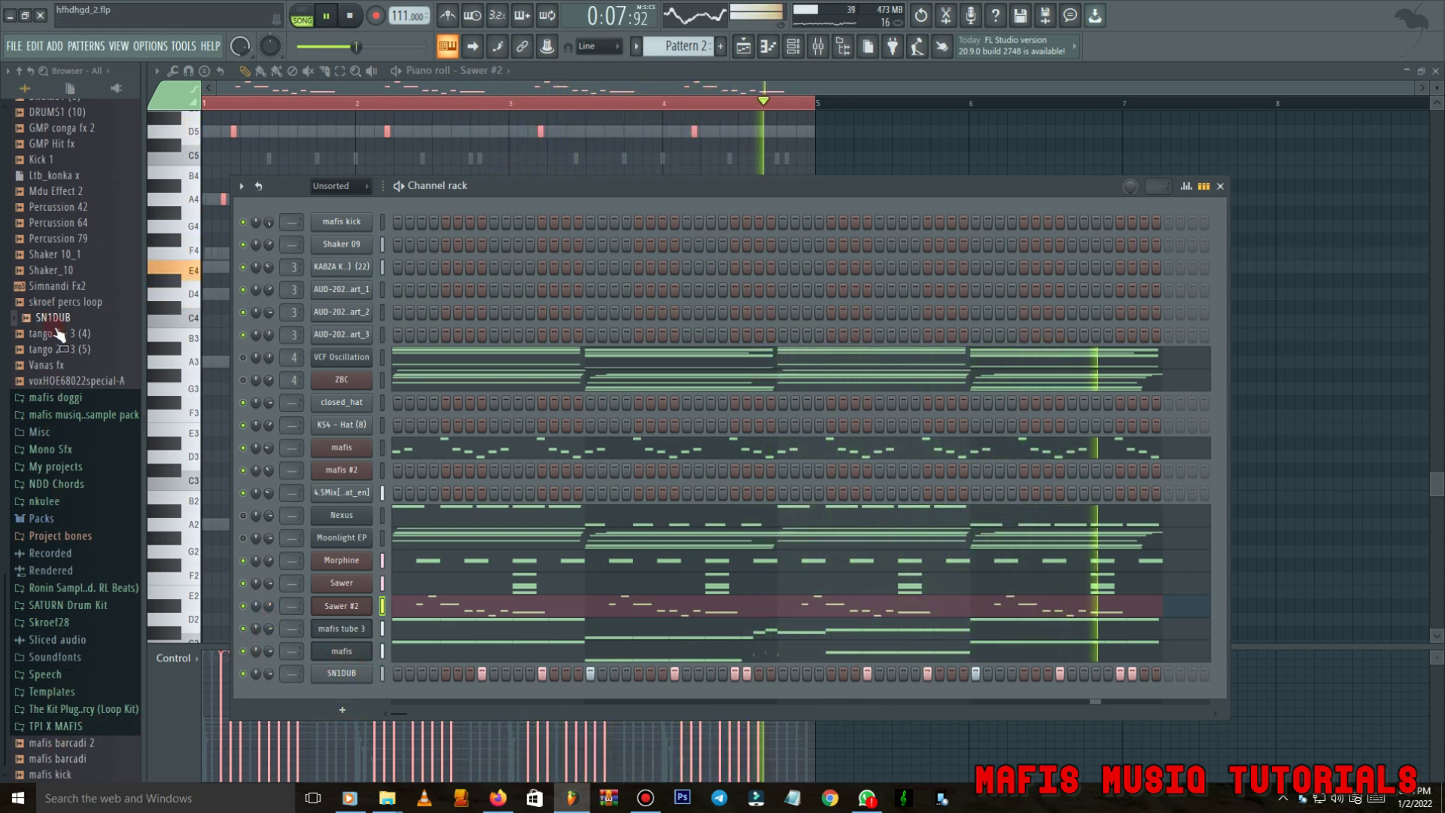
pyautogui.scroll(7, 66, 359)
pyautogui.moveTo(66, 360); pyautogui.dragTo(373, 694)
pyautogui.moveTo(588, 447); pyautogui.dragTo(589, 391)
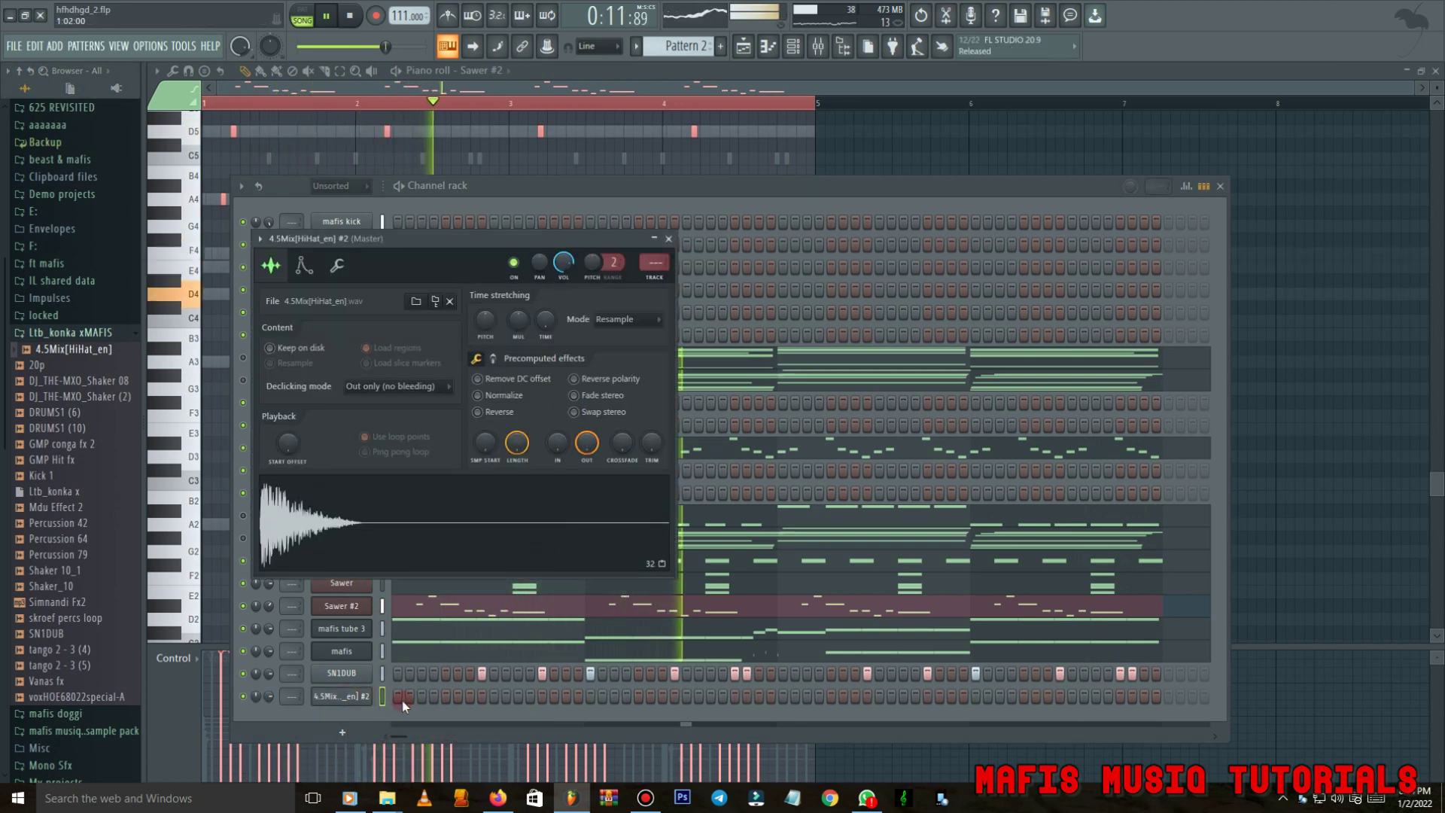
pyautogui.moveTo(403, 697)
pyautogui.mouseDown()
pyautogui.moveTo(974, 679)
pyautogui.moveTo(1145, 697)
pyautogui.mouseUp()
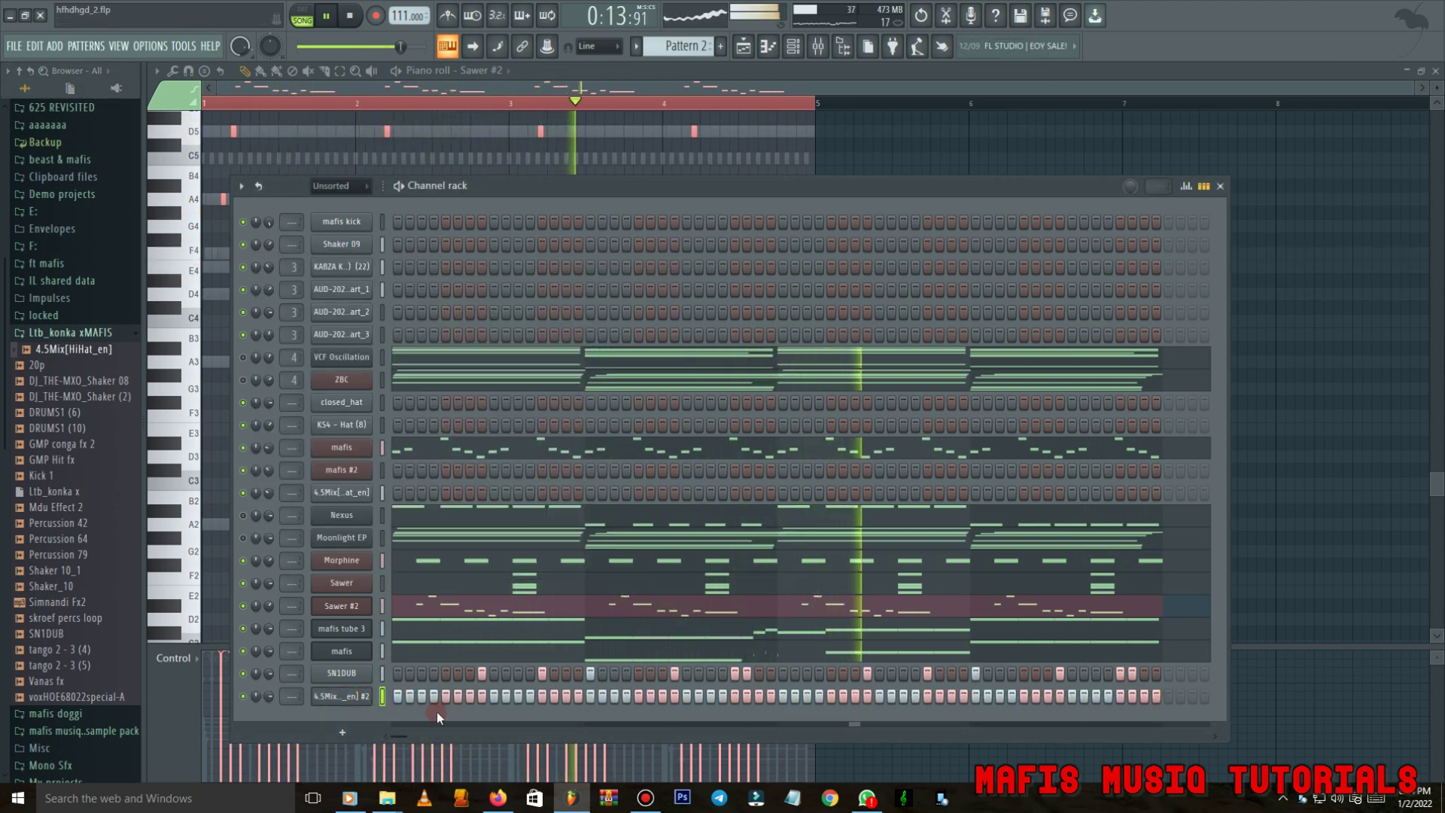
# Add a Nexus channel with the Dance Leads preset LD Another World, and open its miscellaneous settings.
pyautogui.click(354, 729)
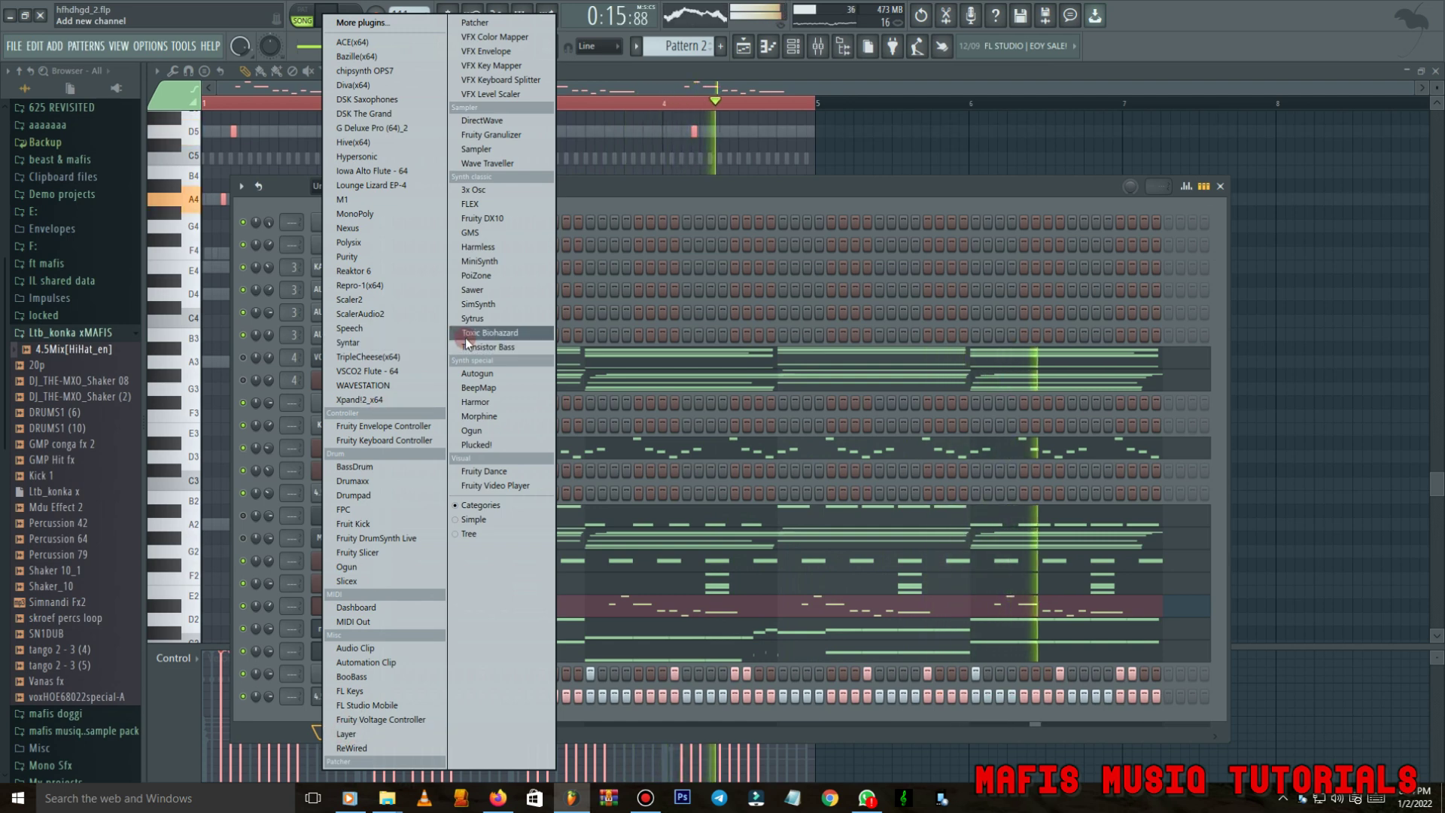
pyautogui.click(354, 228)
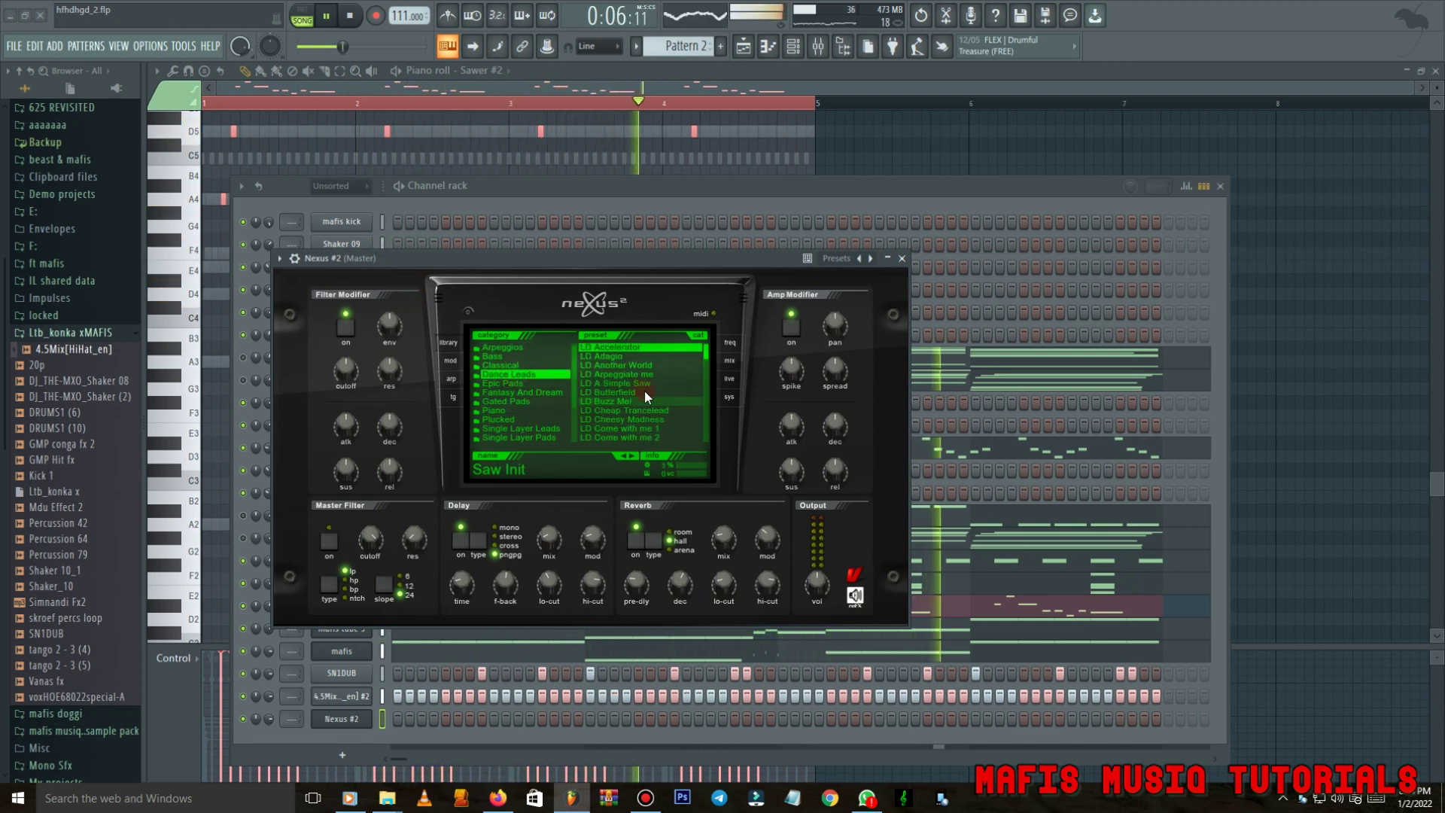
pyautogui.click(627, 364)
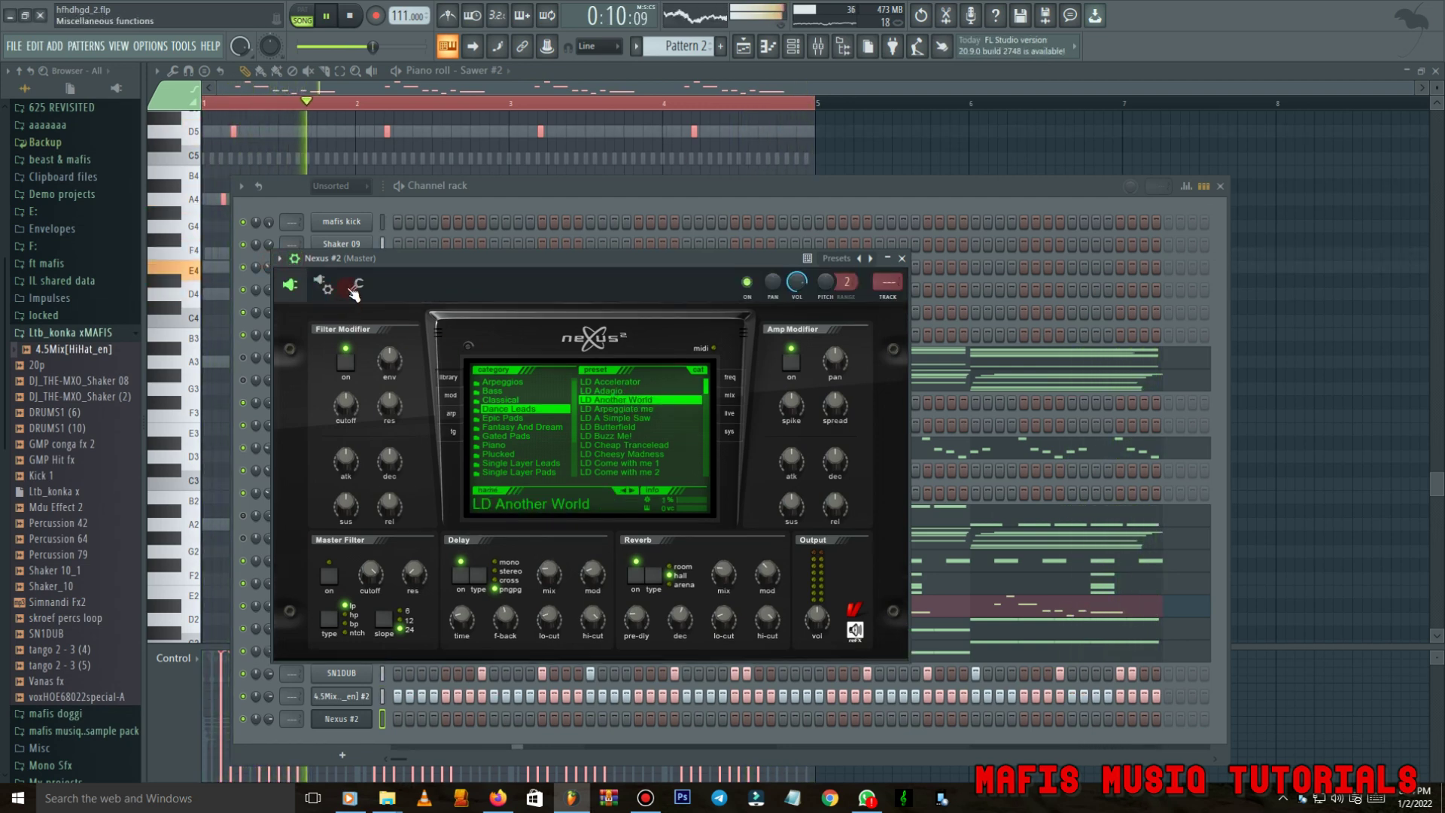
pyautogui.click(295, 258)
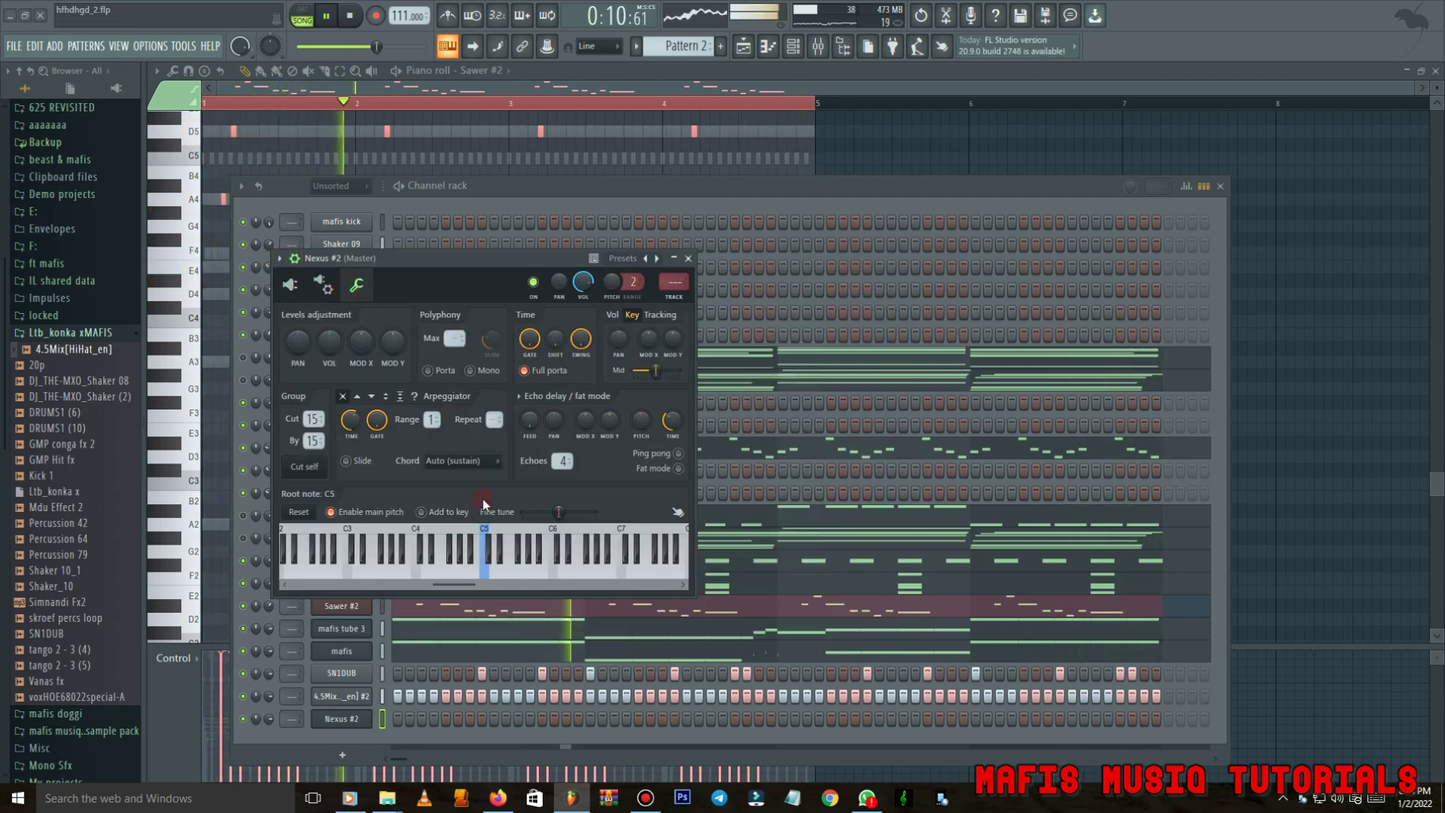
# In the Nexus #2 piano roll, add a short and a longer pair of stacked A4 and D4 notes near the end of bar 1.
pyautogui.rightClick(368, 719)
pyautogui.click(407, 567)
pyautogui.scroll(5, 294, 407)
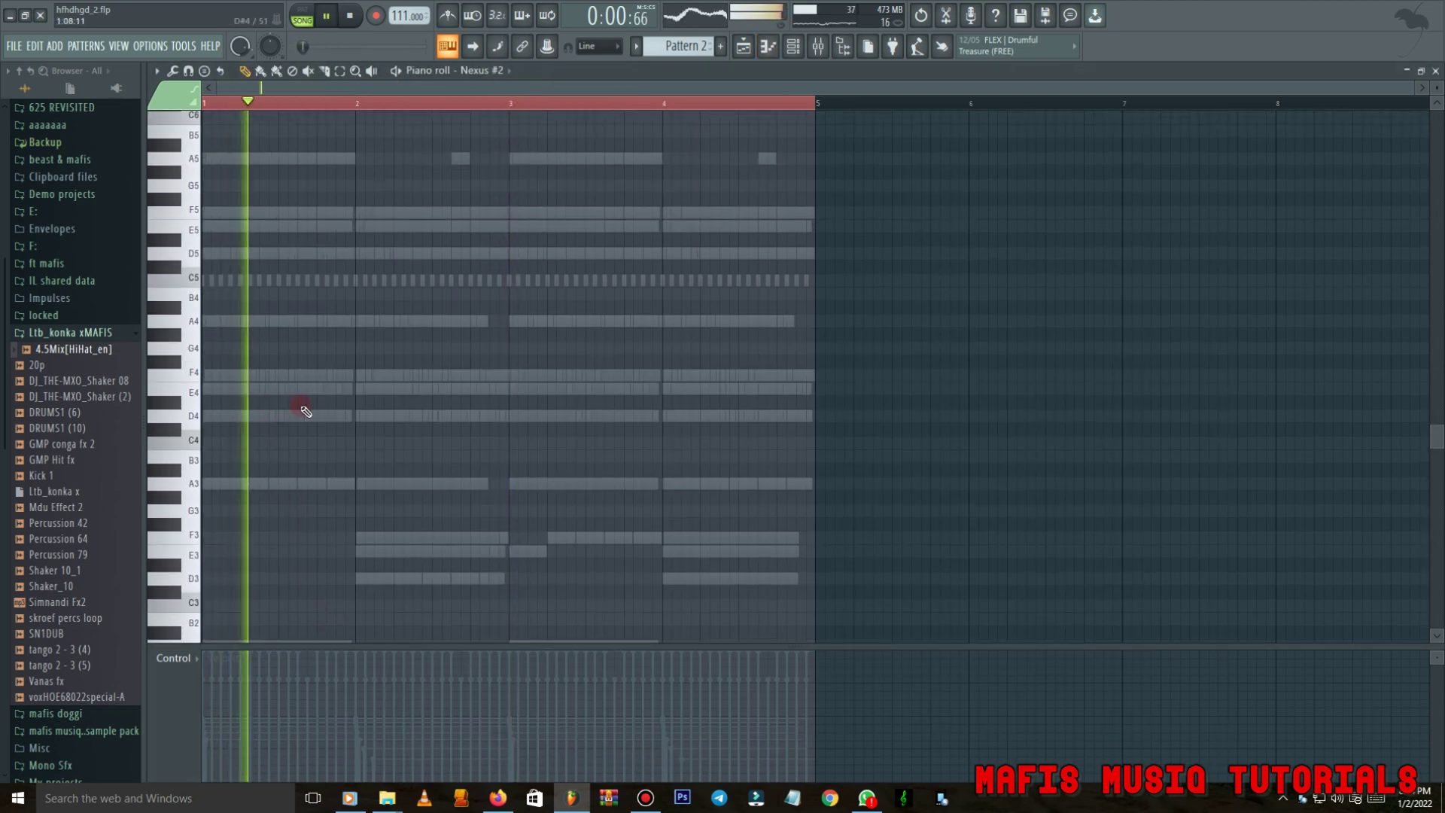
pyautogui.scroll(3, 361, 421)
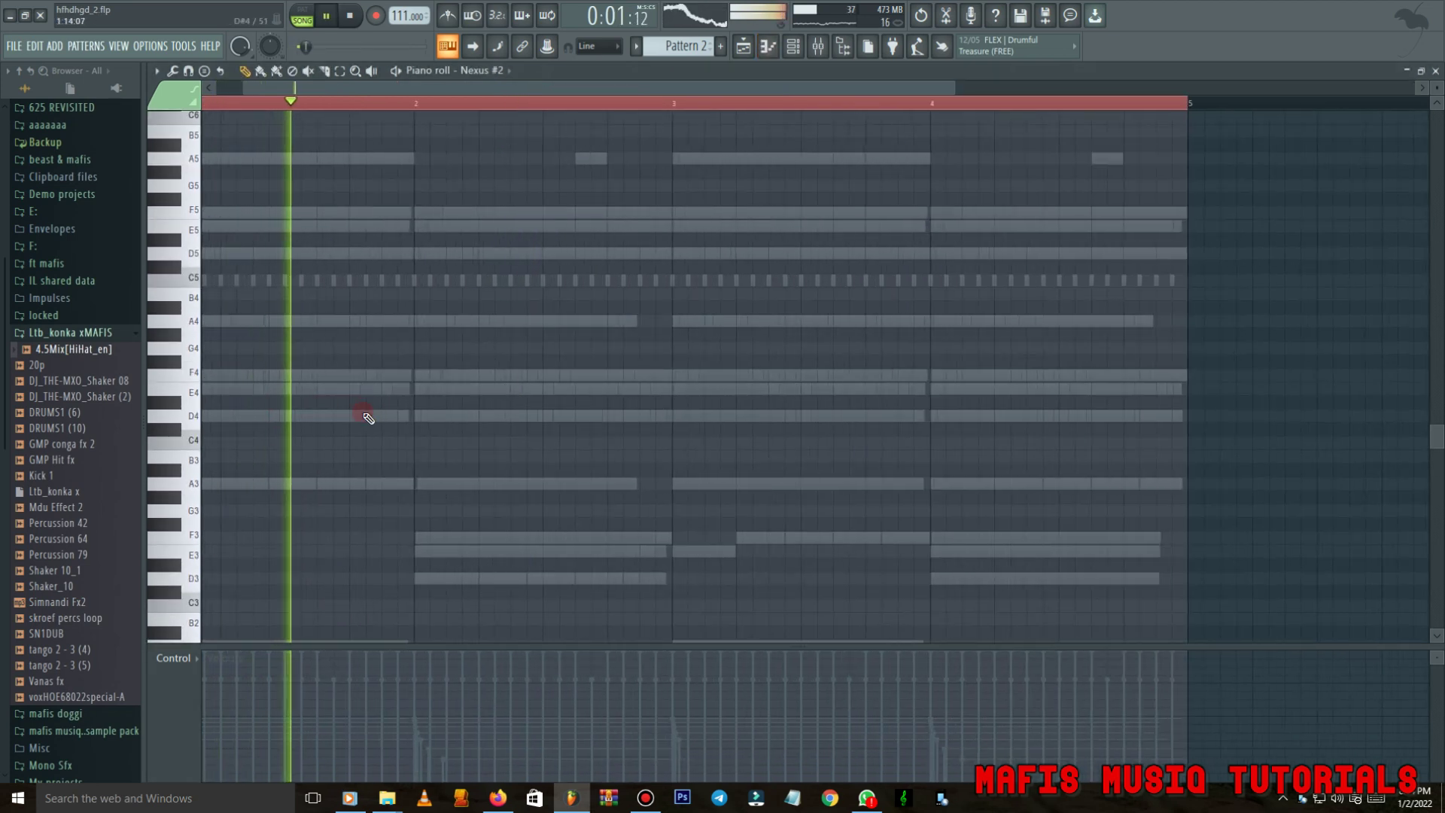
pyautogui.click(352, 320)
pyautogui.press('space')
pyautogui.moveTo(364, 419); pyautogui.dragTo(417, 424)
pyautogui.scroll(-2, 399, 414)
# Raise all the Nexus #2 notes by one octave and play the pattern.
pyautogui.hotkey('ctrl', 'a')
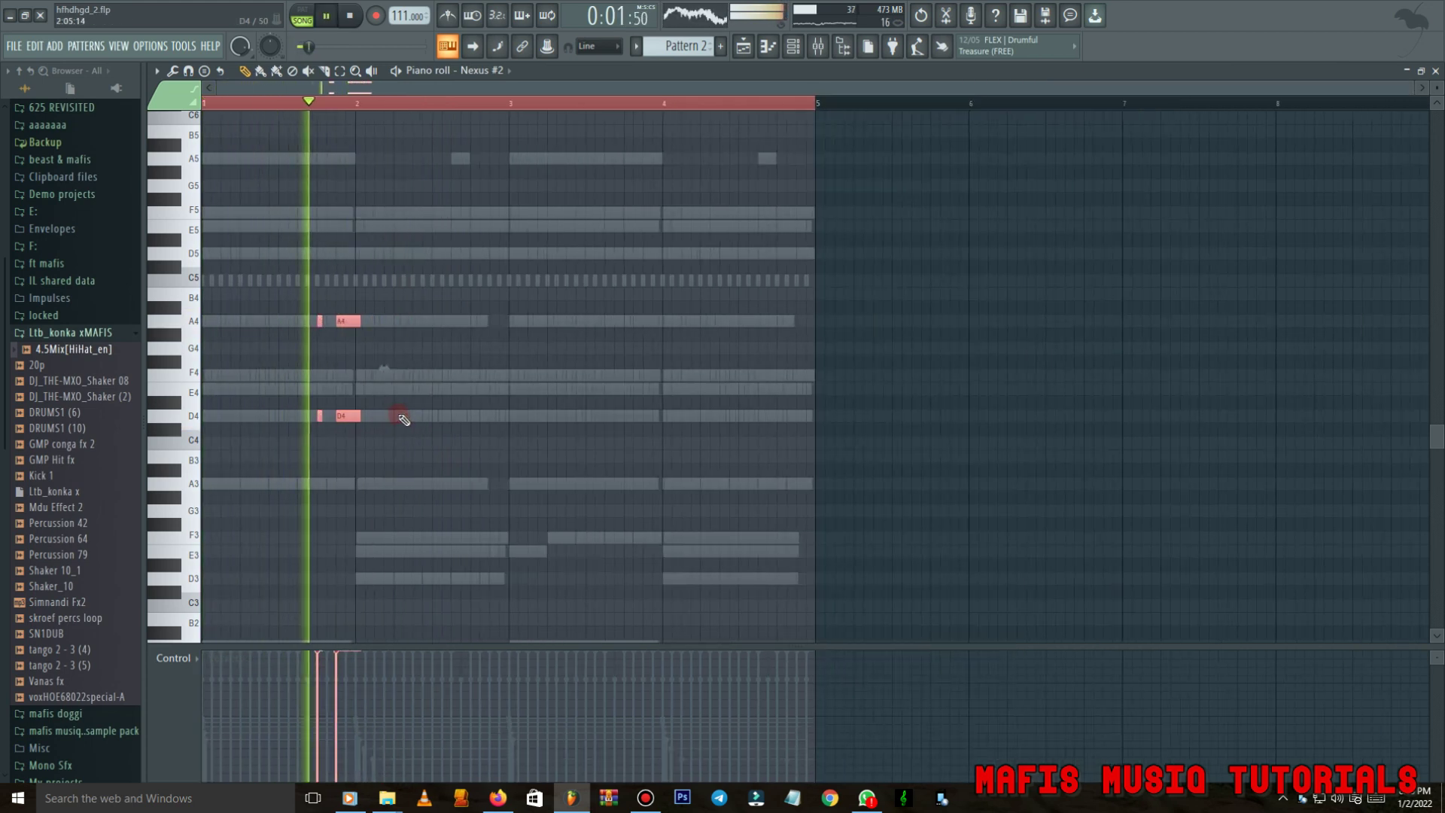
pyautogui.hotkey('ctrl', 'Up')
pyautogui.press('space')
pyautogui.press('space')
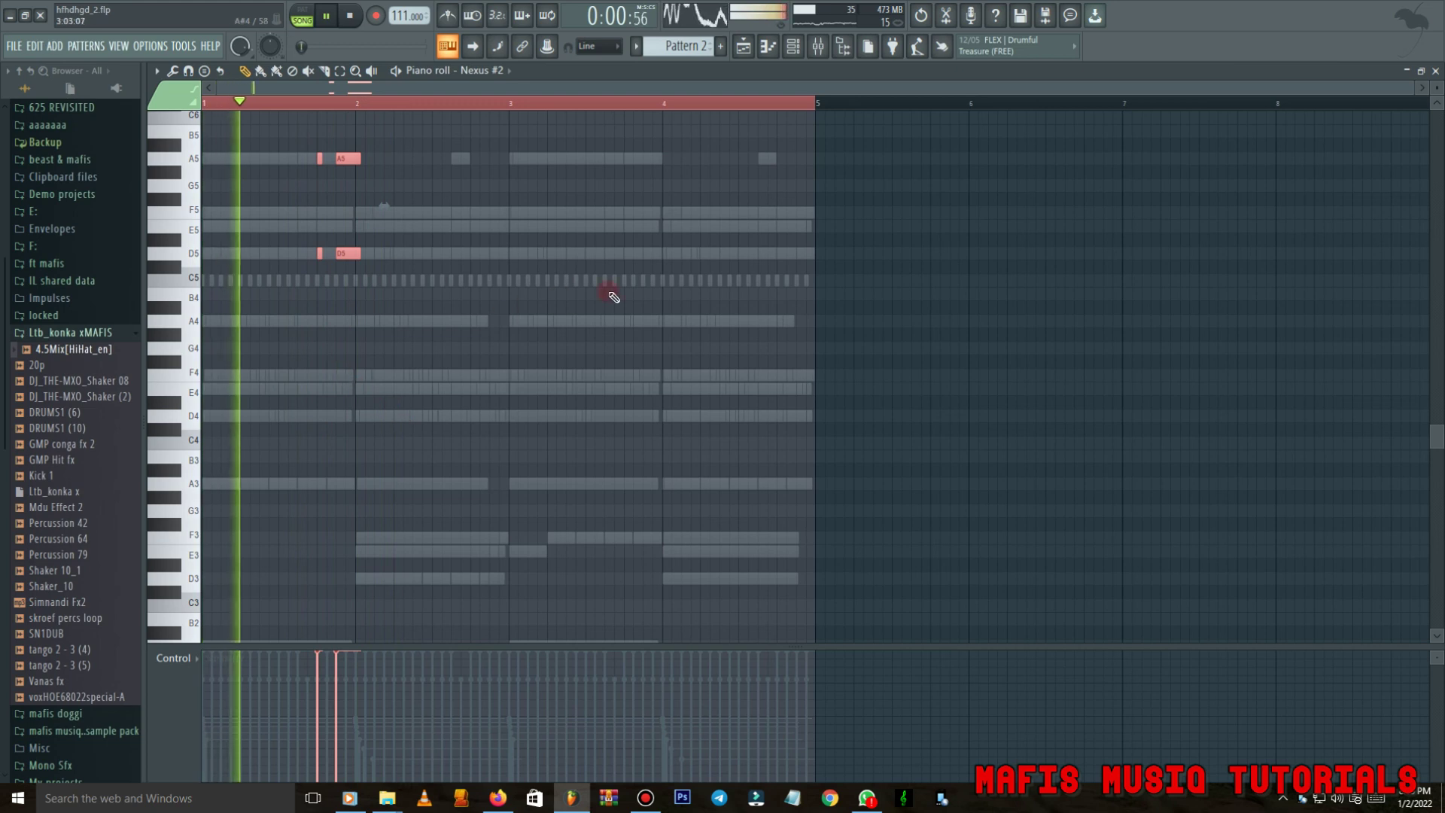
# Duplicate the one-bar Nexus #2 phrase three times to fill bars 2 to 4, and select all the notes.
pyautogui.moveTo(744, 103); pyautogui.dragTo(404, 184)
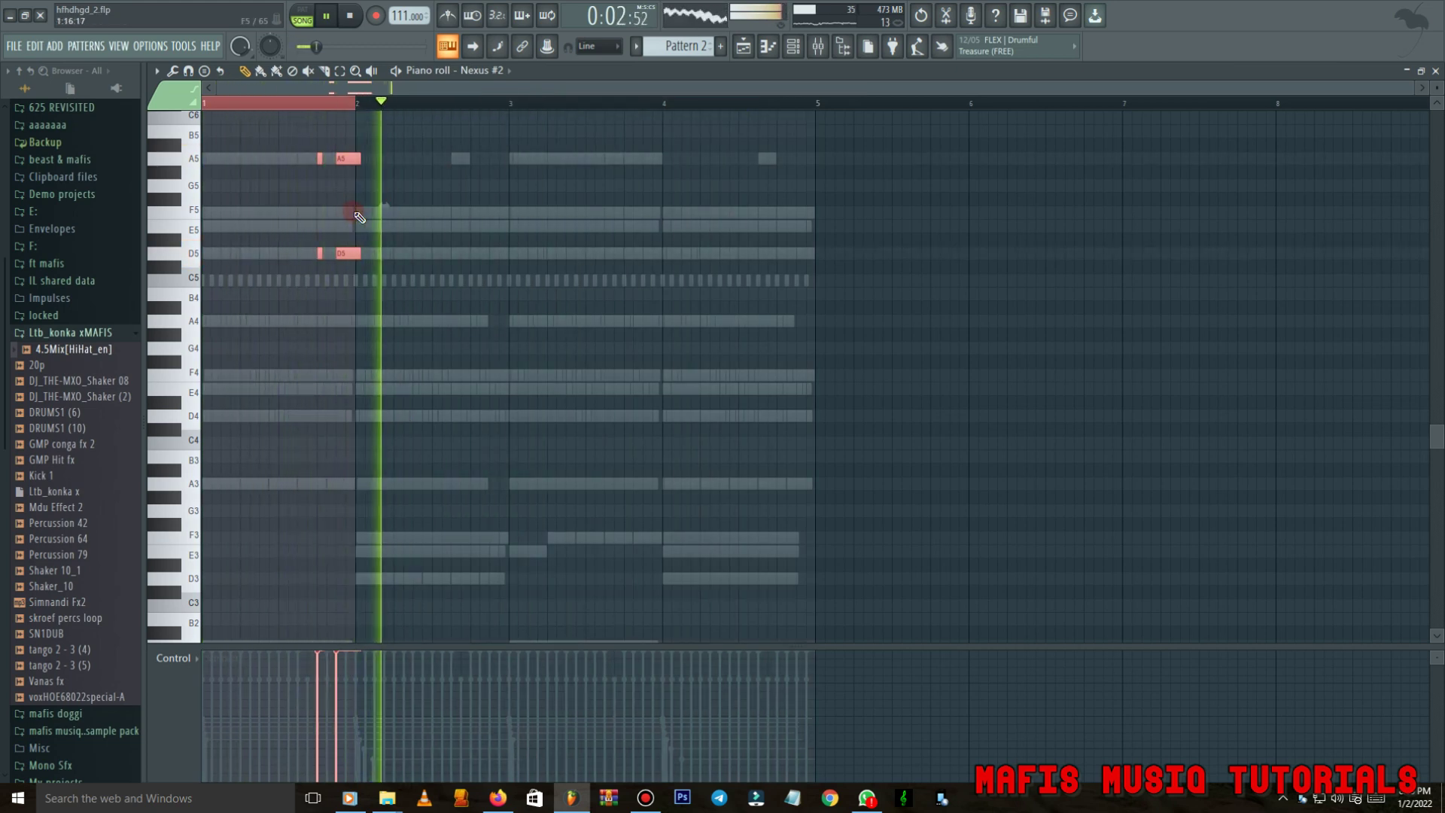
pyautogui.hotkey('ctrl', 'b')
pyautogui.hotkey('ctrl', 'b')
pyautogui.hotkey('ctrl', 'b')
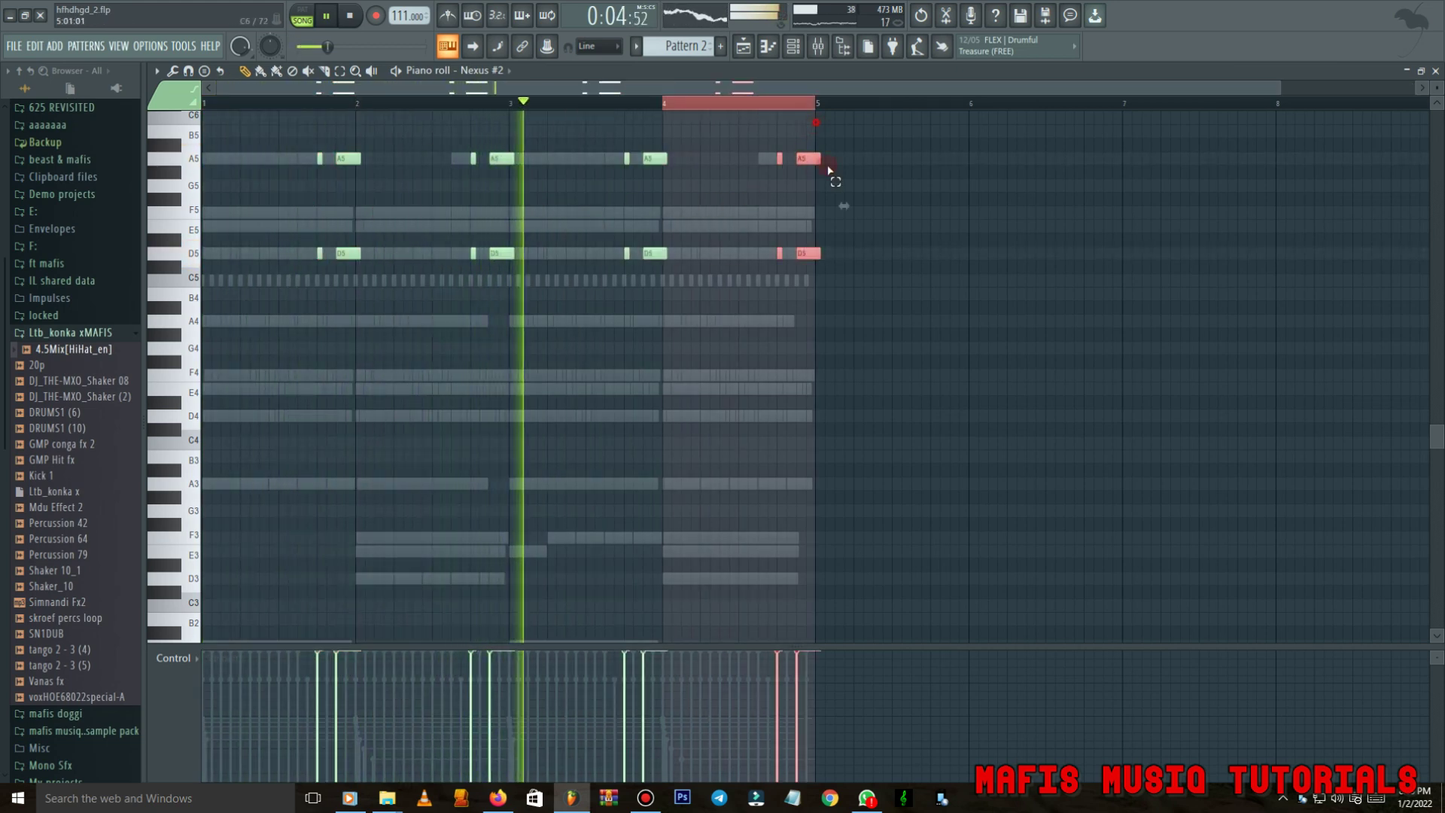
pyautogui.hotkey('ctrl', 'a')
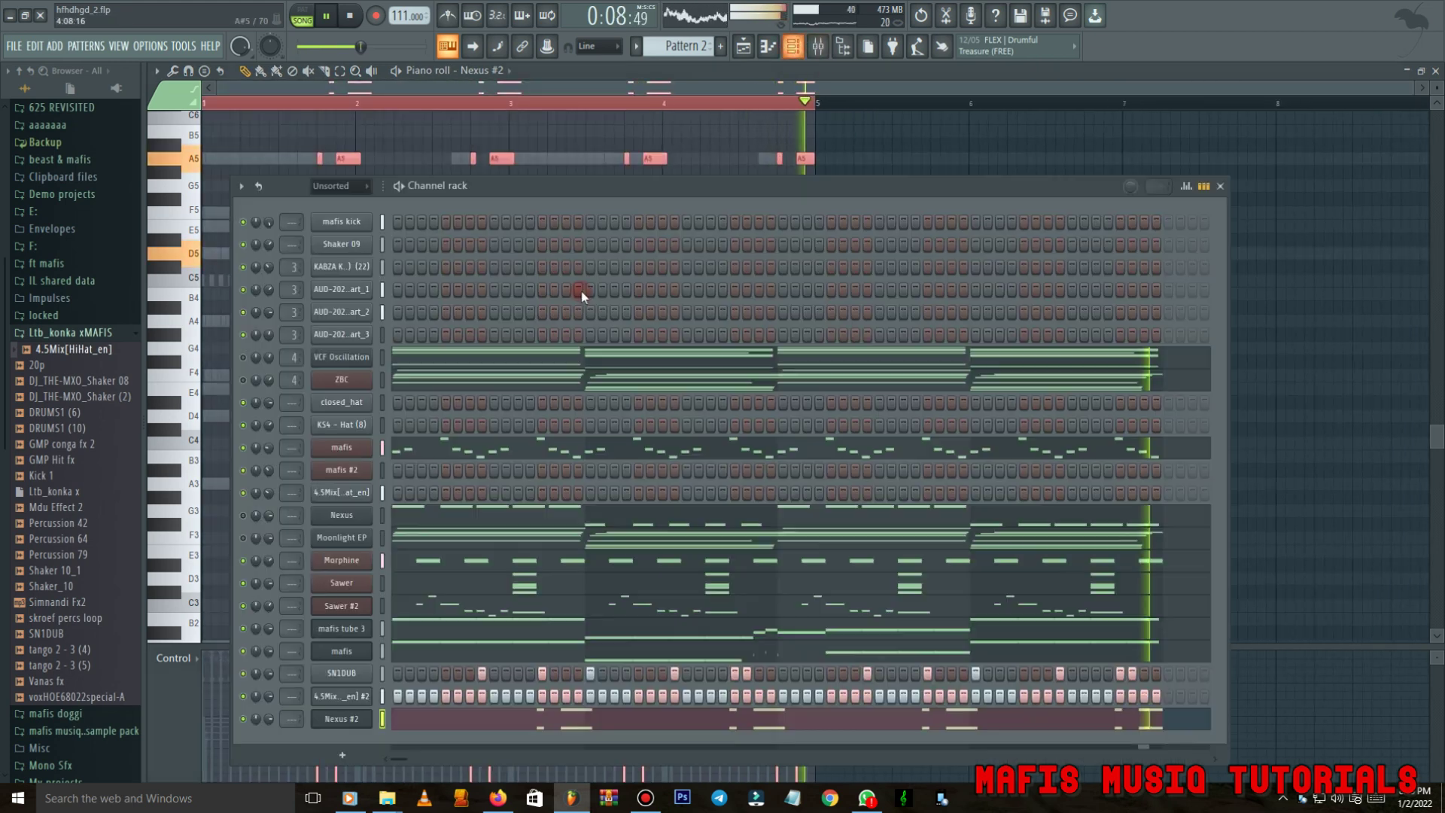
# Place the DJ_THE-MXO_Shaker 08 sample on playlist Track 5 at bar 5 and repeat it up to bar 9, removing the excess copies.
pyautogui.press('F6')
pyautogui.click(408, 721)
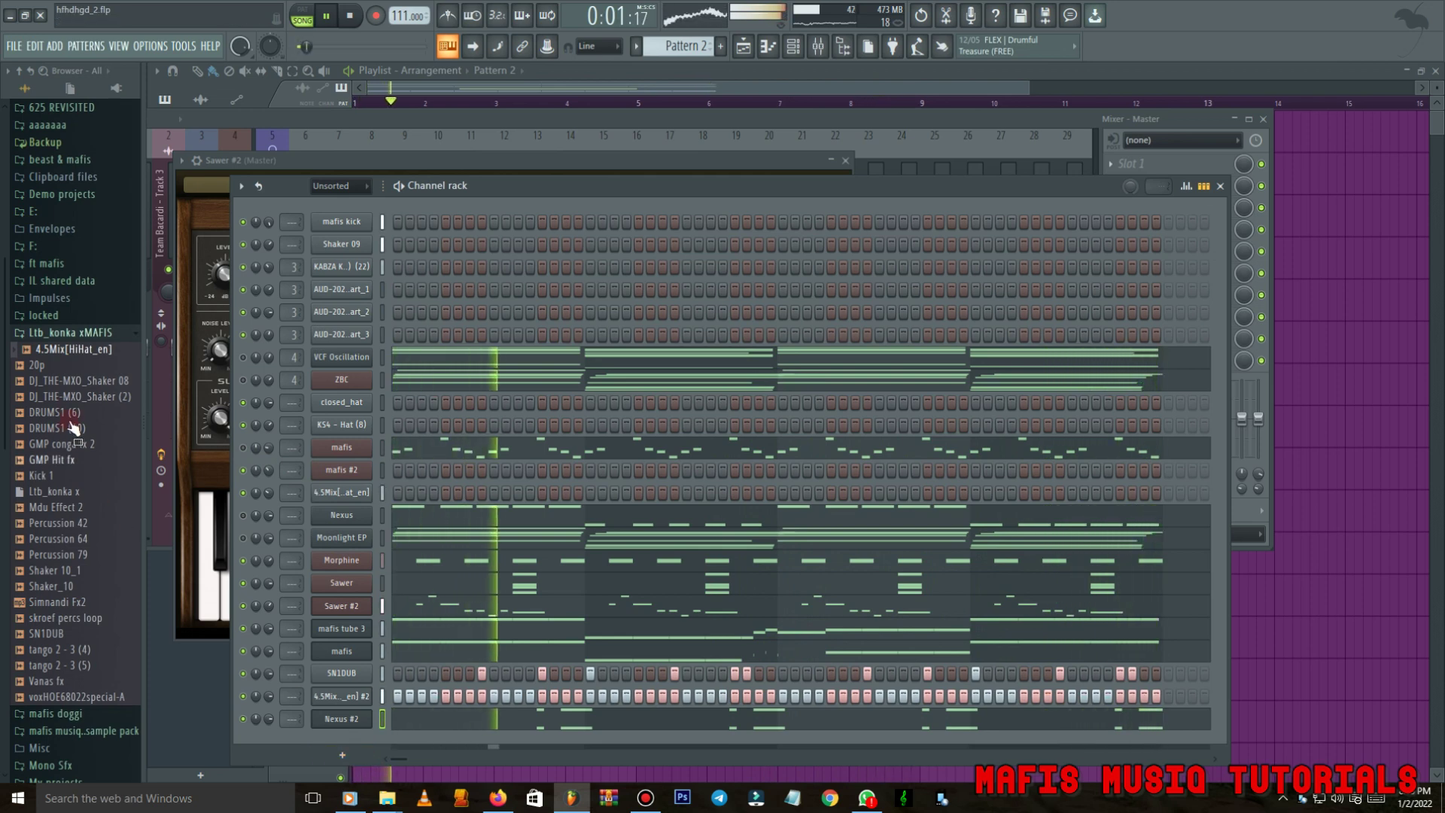
pyautogui.moveTo(971, 425); pyautogui.dragTo(640, 284)
pyautogui.hotkey('ctrl', 'b')
pyautogui.hotkey('ctrl', 'b')
pyautogui.hotkey('ctrl', 'b')
pyautogui.hotkey('ctrl', 'b')
pyautogui.hotkey('ctrl', 'b')
pyautogui.hotkey('ctrl', 'b')
pyautogui.hotkey('ctrl', 'b')
pyautogui.hotkey('ctrl', 'b')
pyautogui.hotkey('ctrl', 'b')
pyautogui.hotkey('ctrl', 'b')
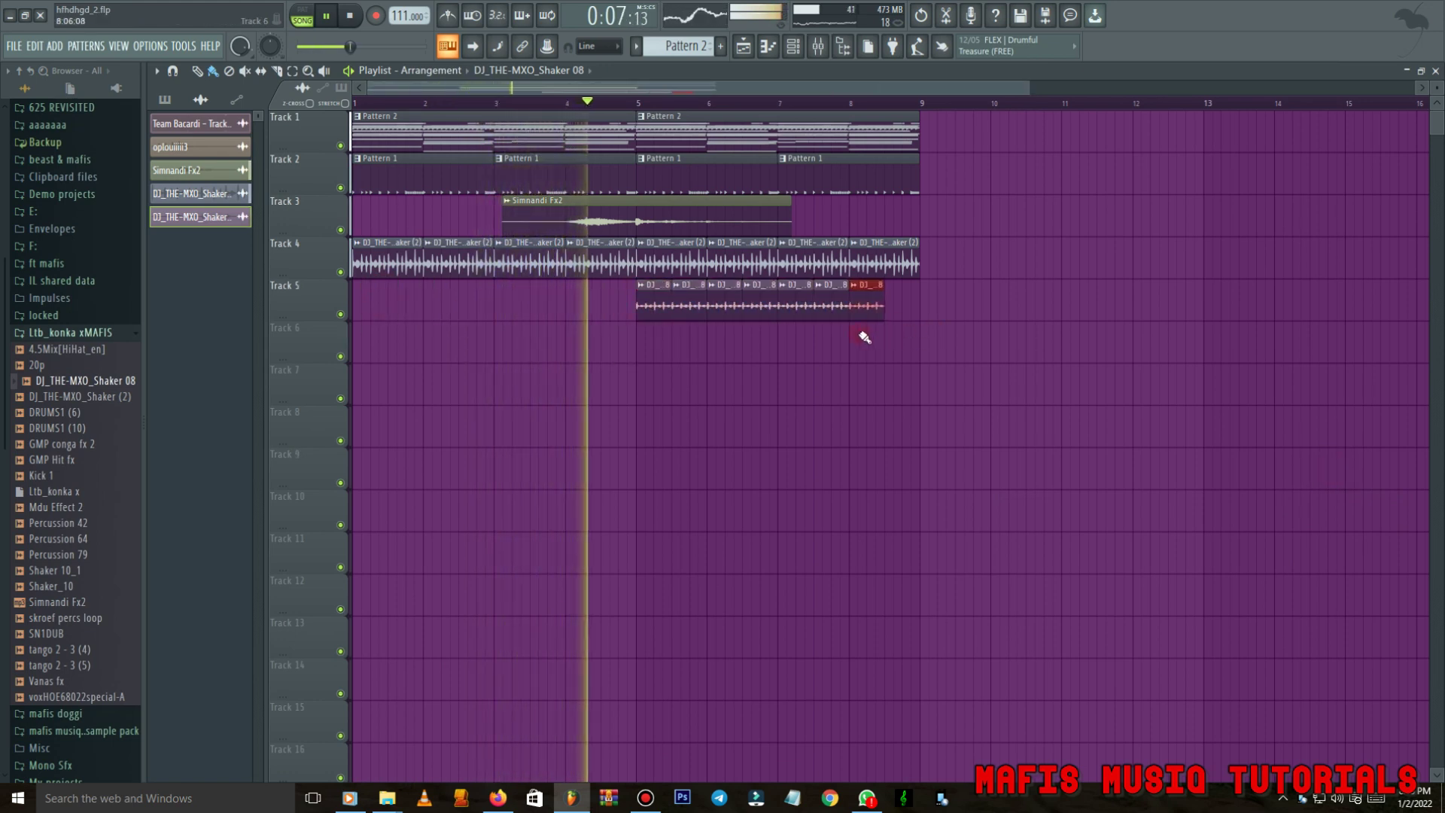
pyautogui.rightClick(937, 297)
pyautogui.rightClick(973, 298)
pyautogui.rightClick(1009, 300)
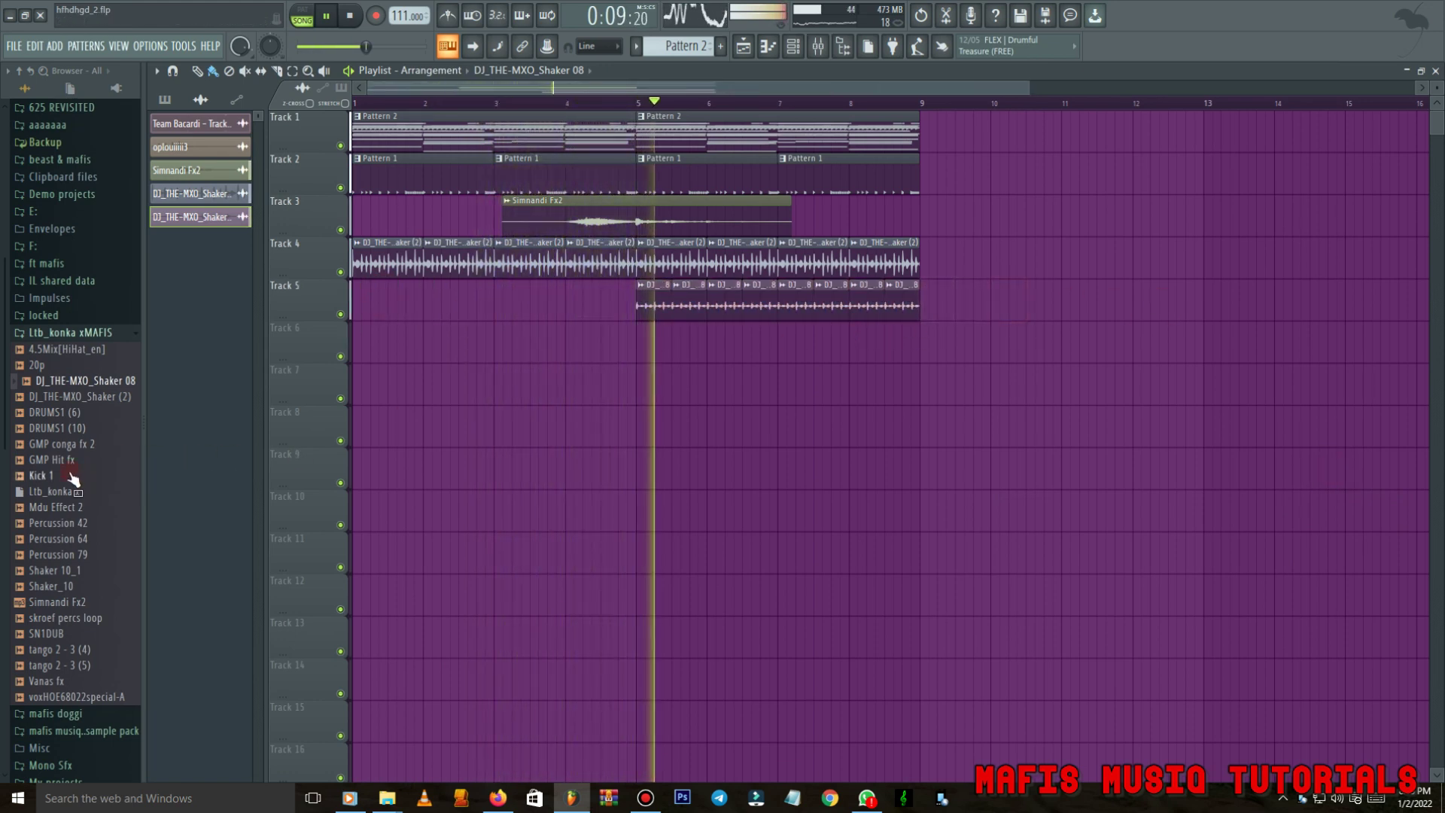
# Play the arrangement from just before bar 5 to audition the new shaker clips.
pyautogui.click(619, 106)
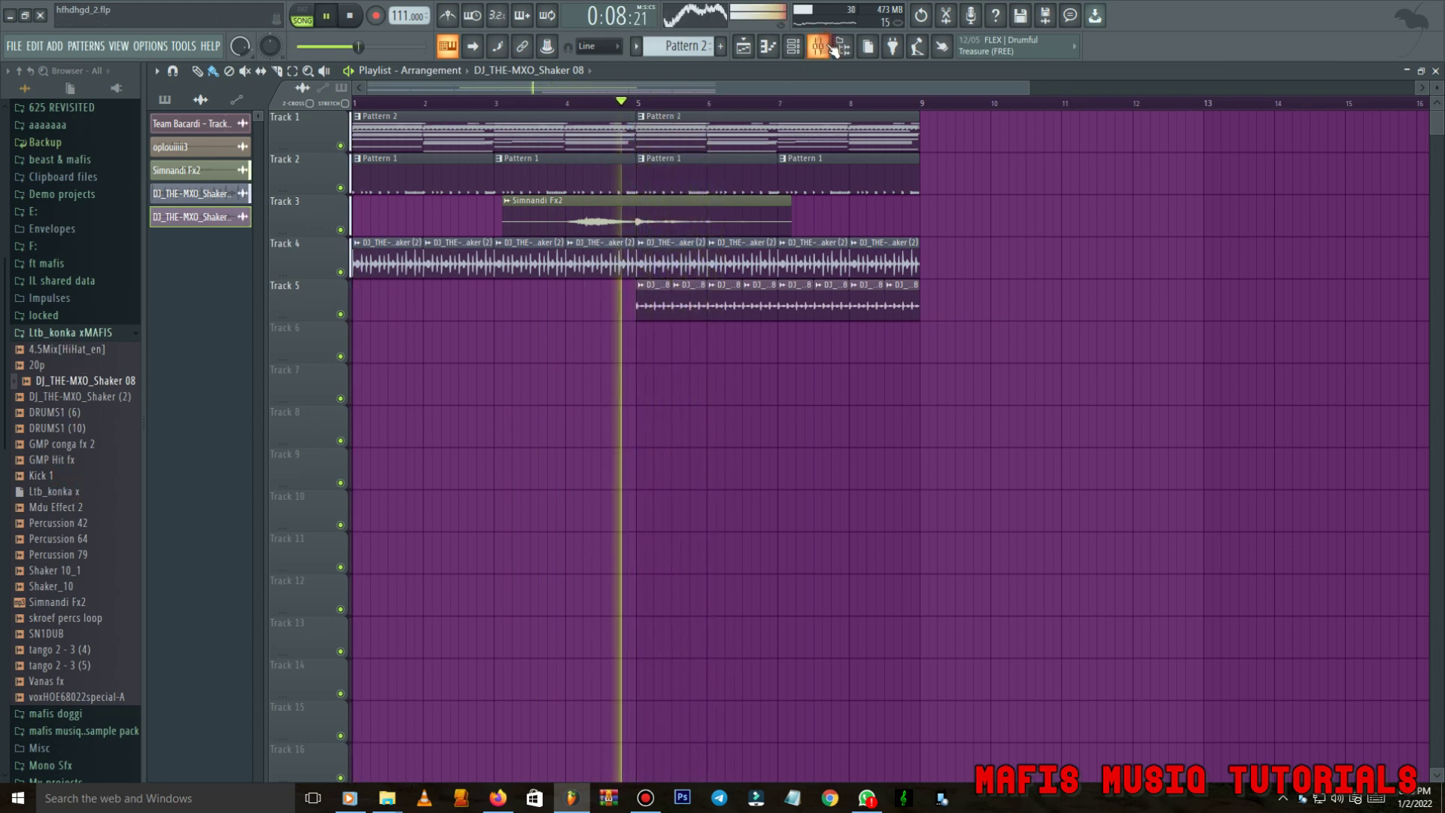
pyautogui.click(826, 46)
pyautogui.press('F9')
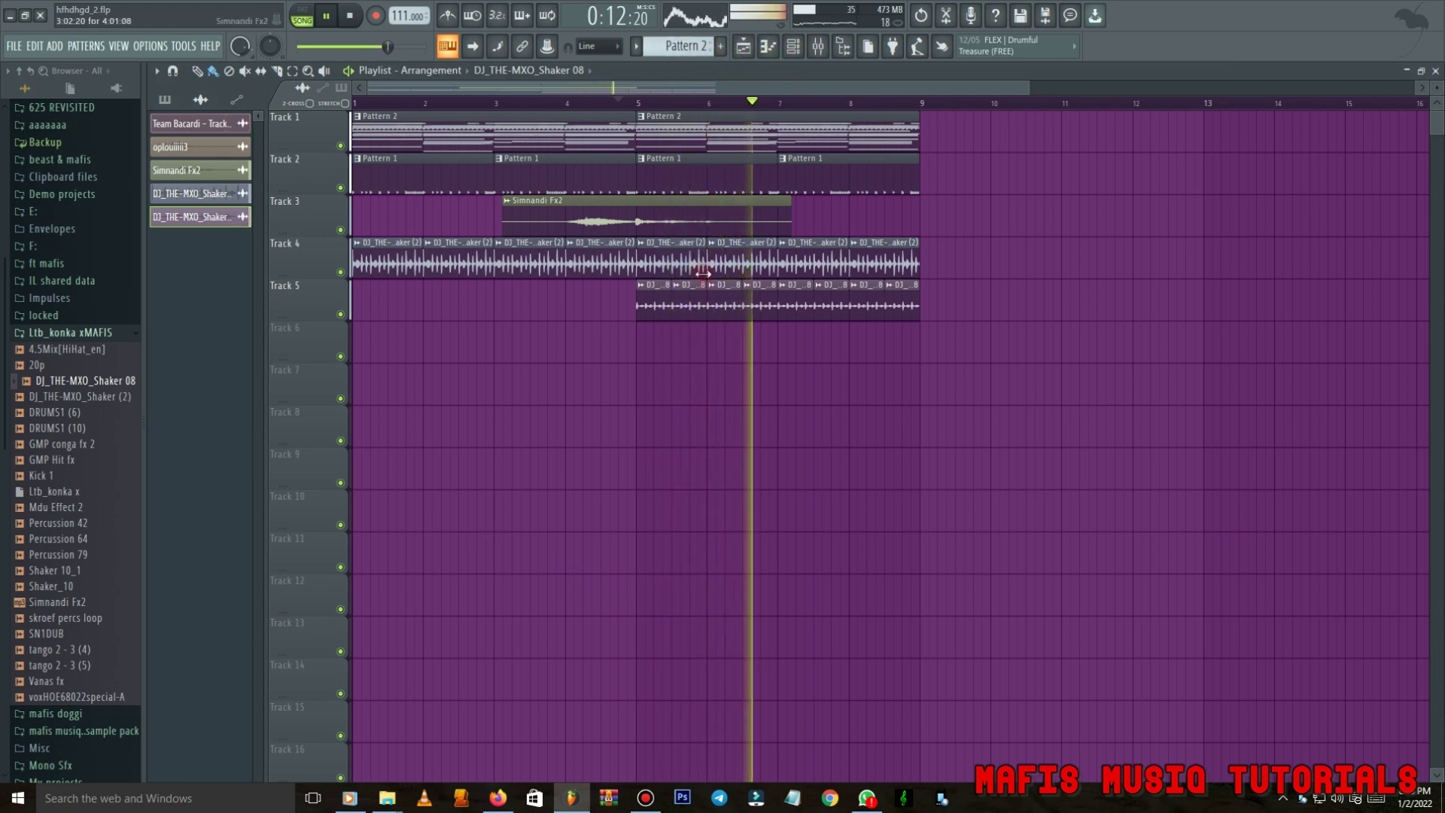
pyautogui.click(720, 143)
# Show the Unsorted channels in the channel rack and insert a third Nexus channel.
pyautogui.click(796, 51)
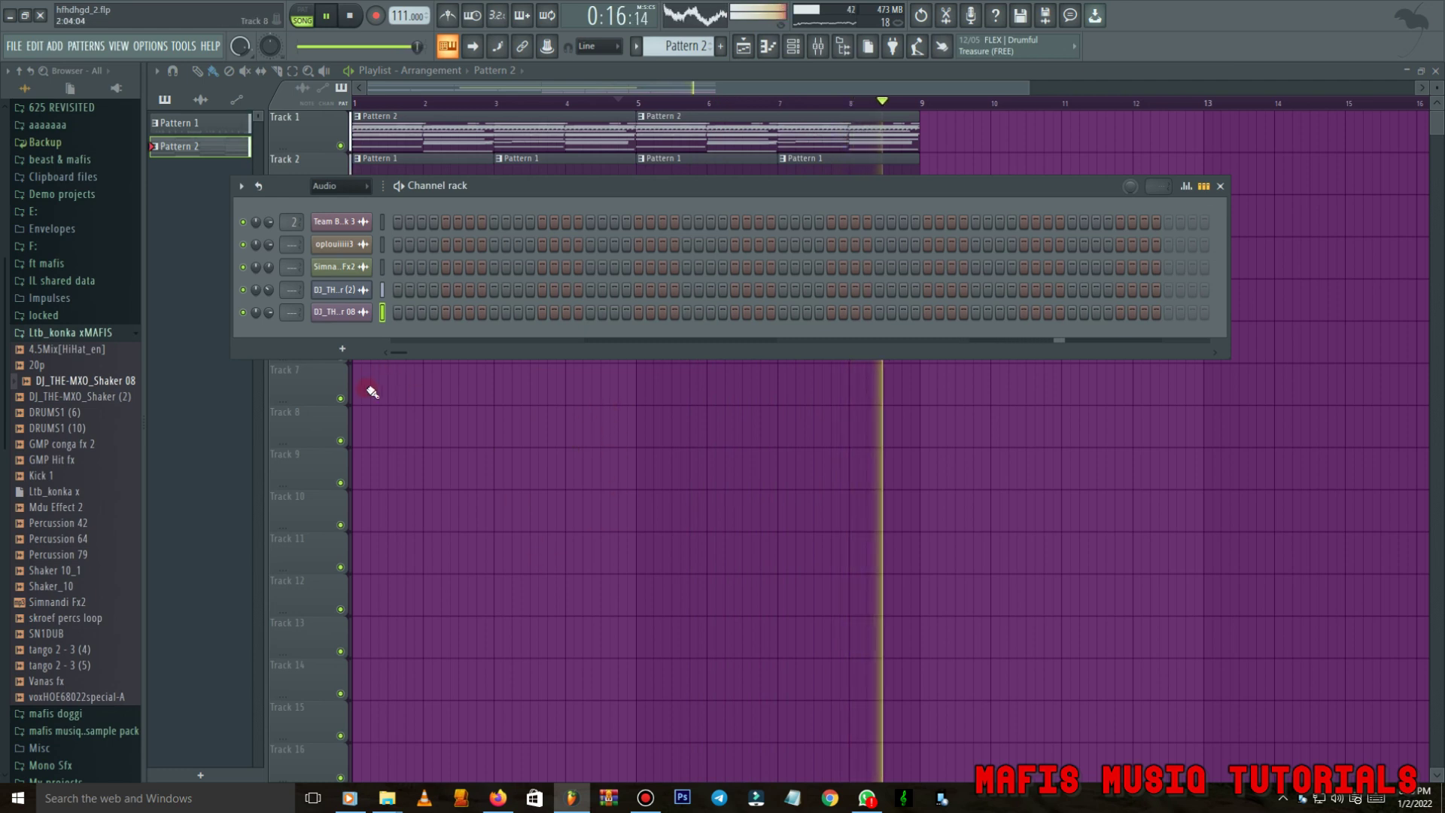
pyautogui.click(350, 350)
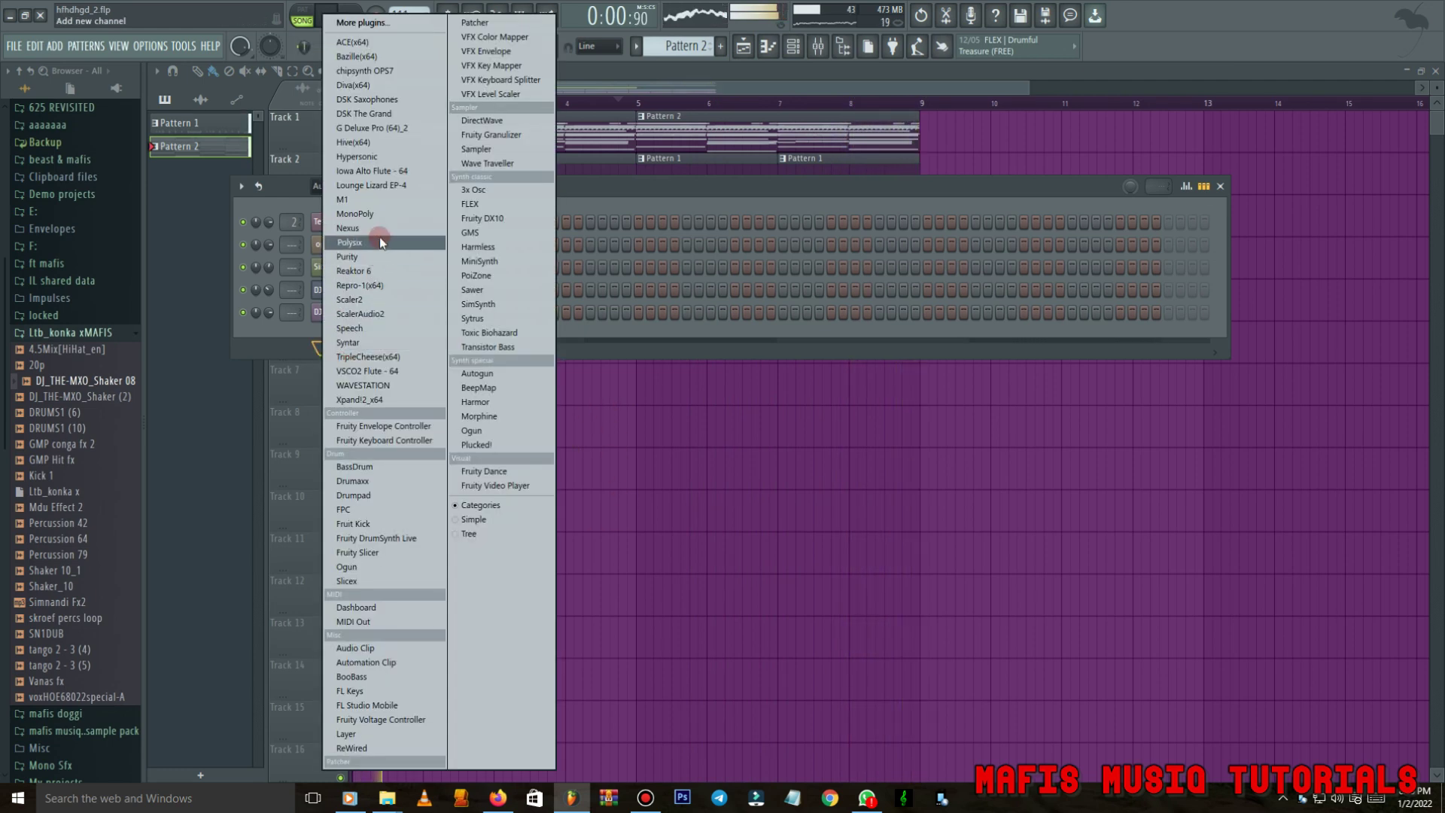
pyautogui.click(631, 200)
pyautogui.press('pagedown')
pyautogui.press('Left')
pyautogui.press('Right')
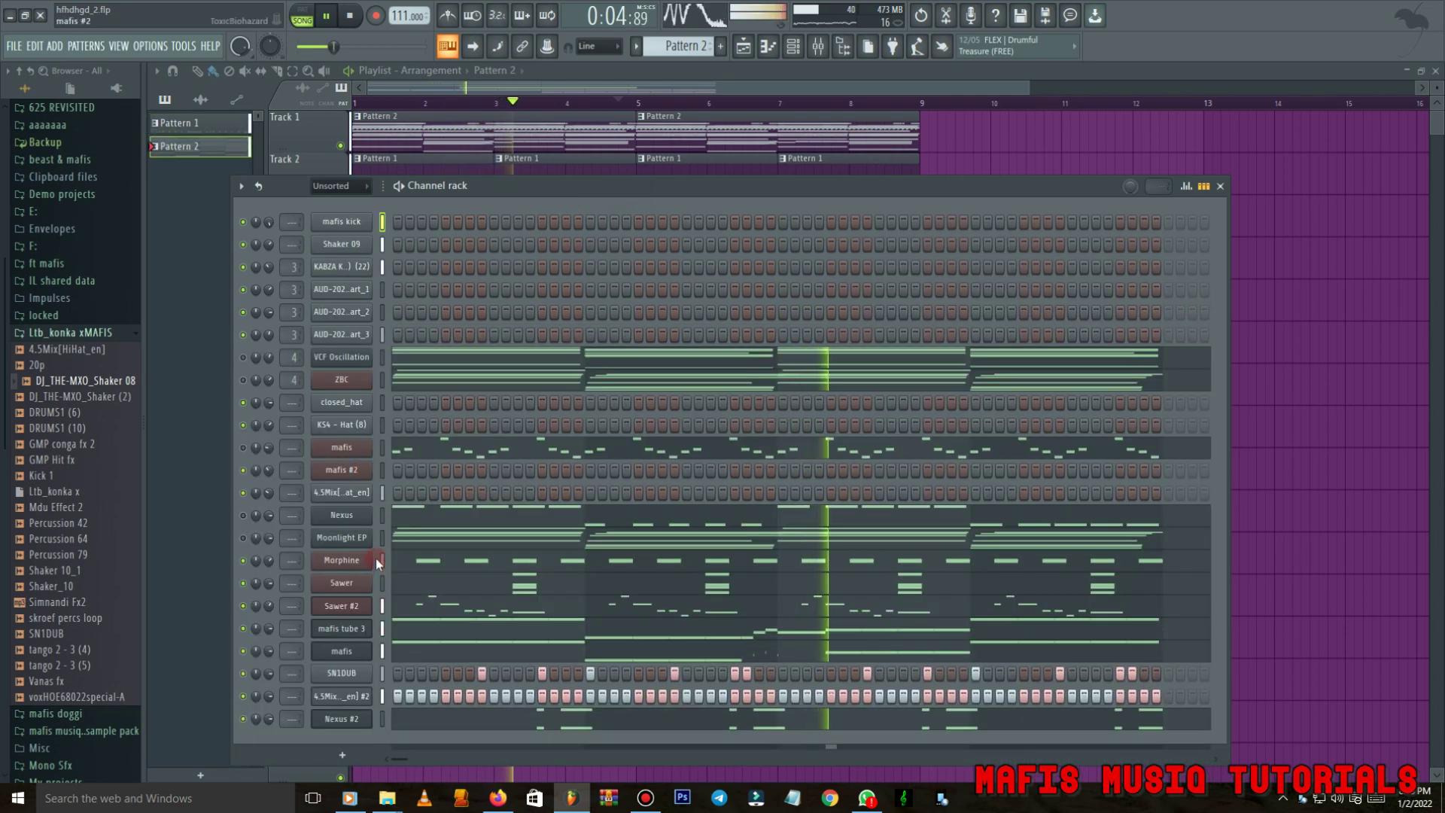
pyautogui.rightClick(363, 719)
pyautogui.click(397, 686)
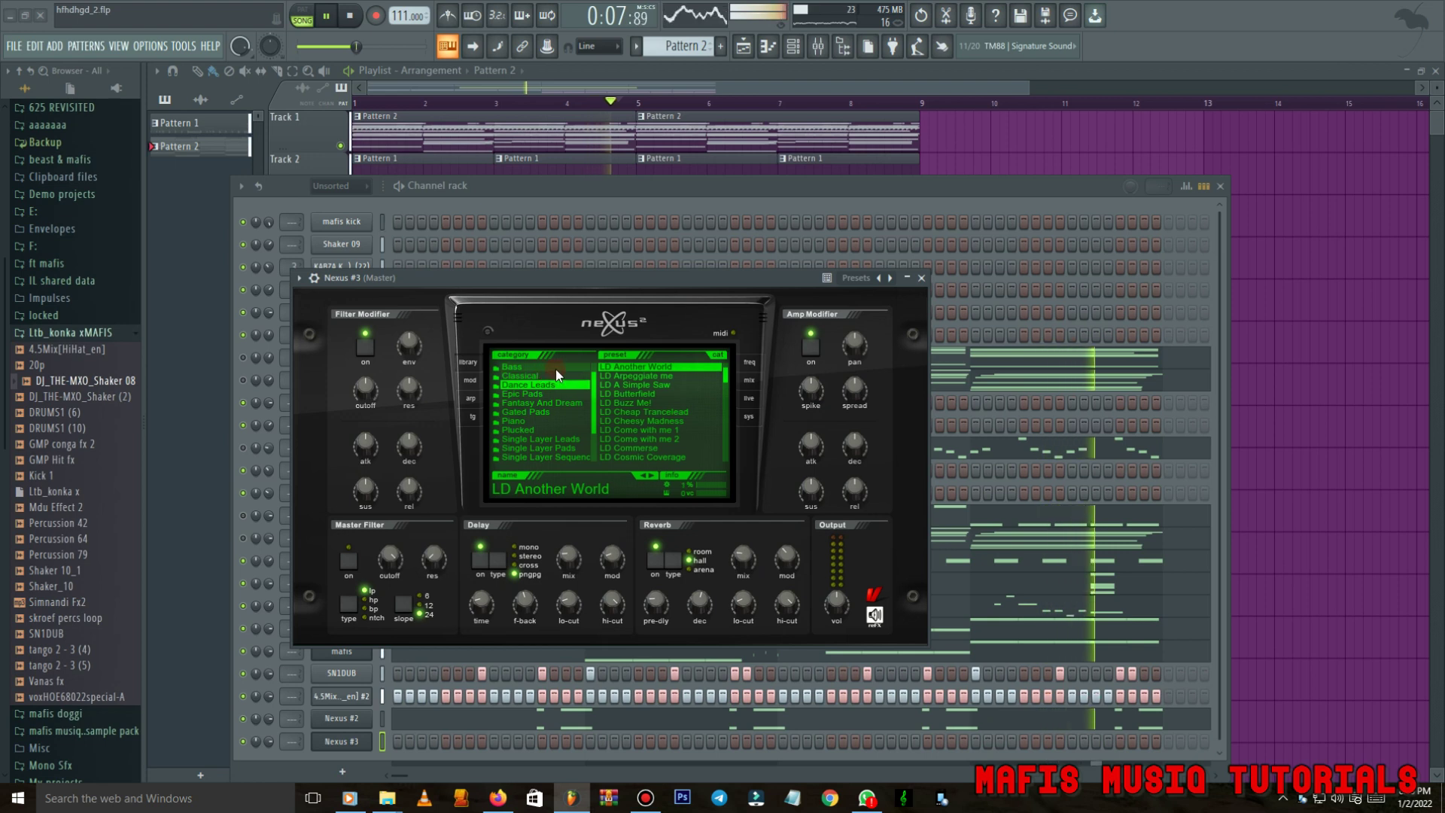
# Load the AR Bullet Time preset from the Arpeggios category in Nexus #3 and close the plugin window.
pyautogui.click(543, 366)
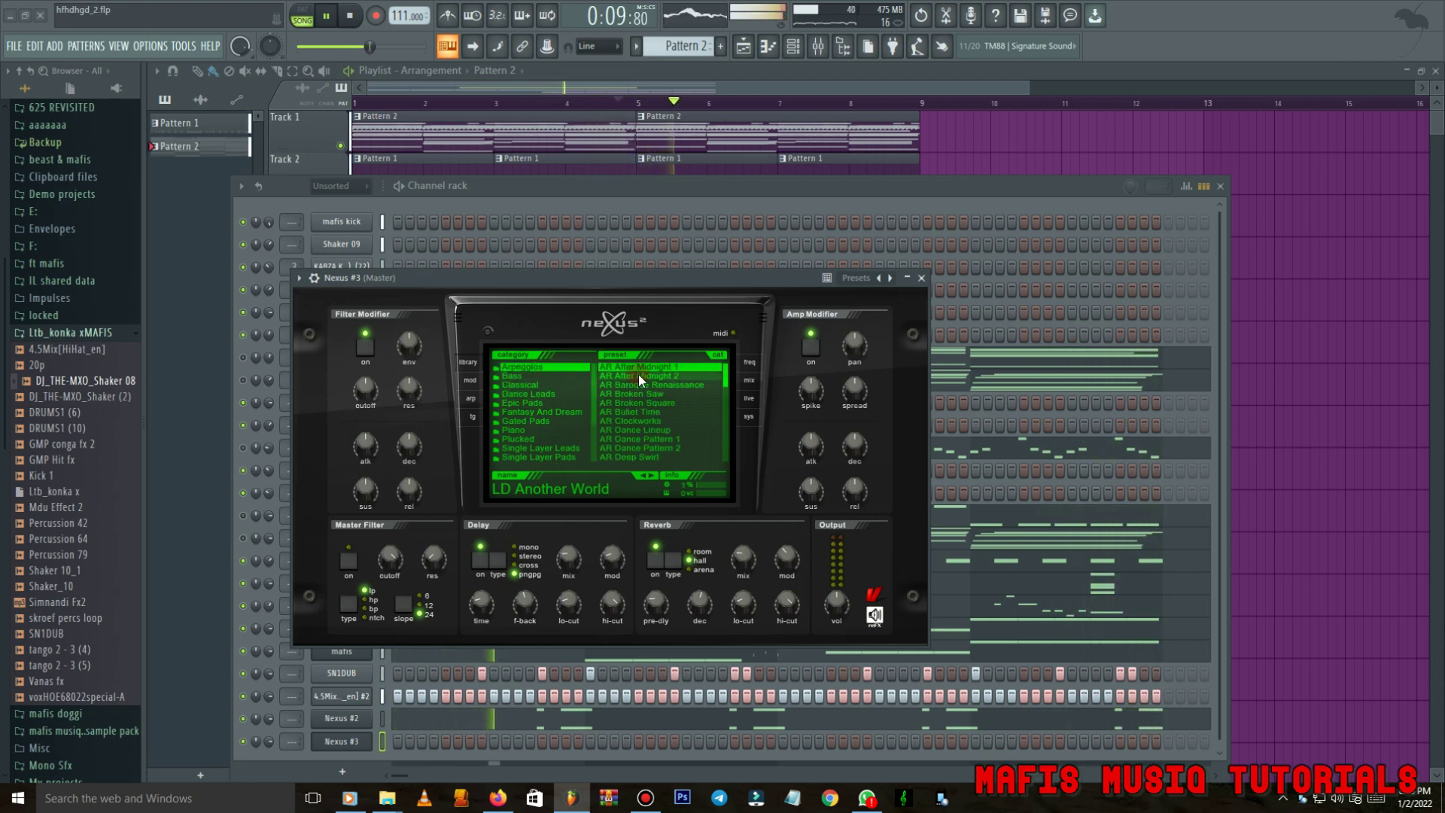
pyautogui.click(644, 412)
pyautogui.press('space')
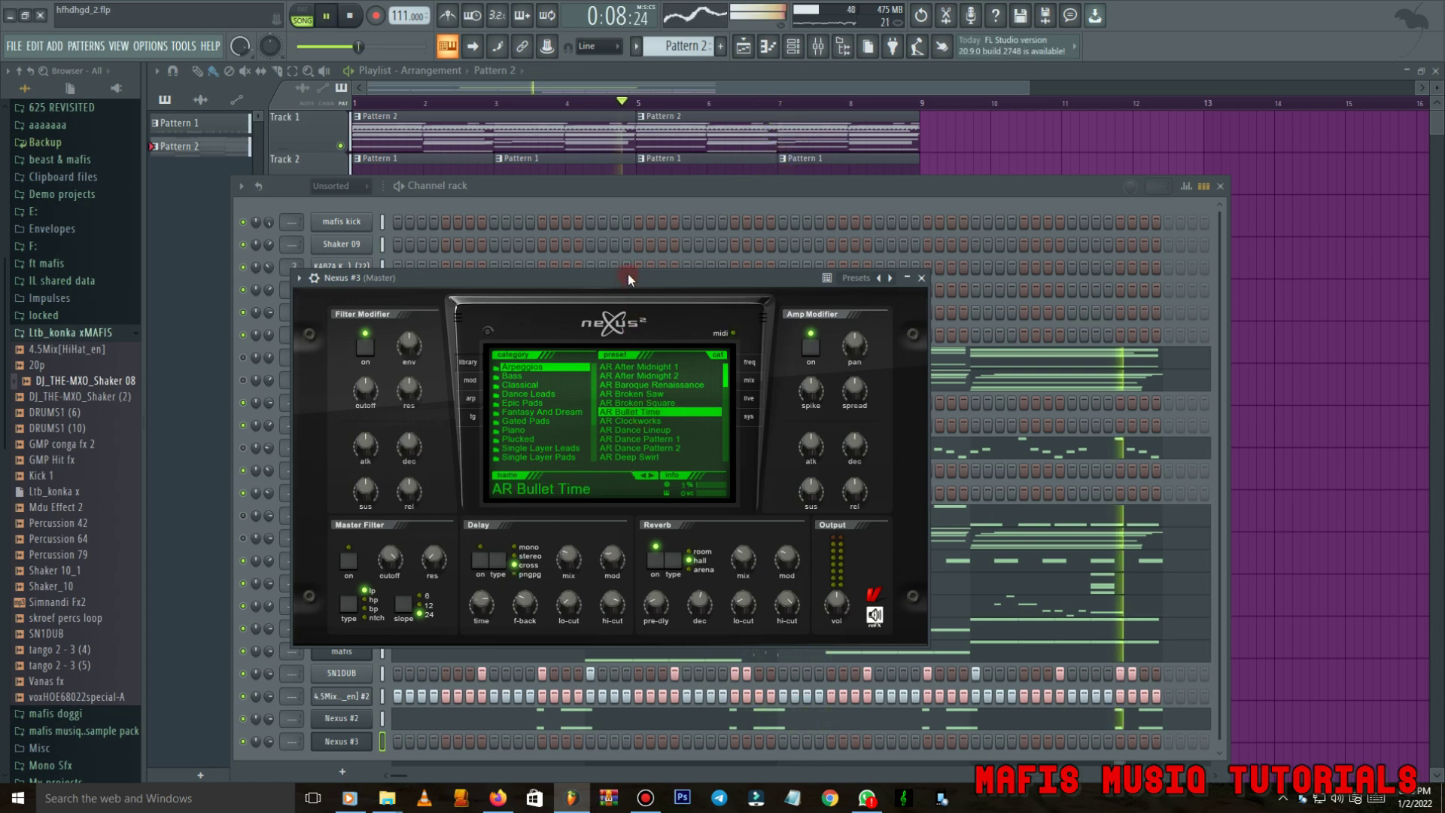
pyautogui.click(366, 744)
pyautogui.rightClick(367, 744)
pyautogui.click(512, 198)
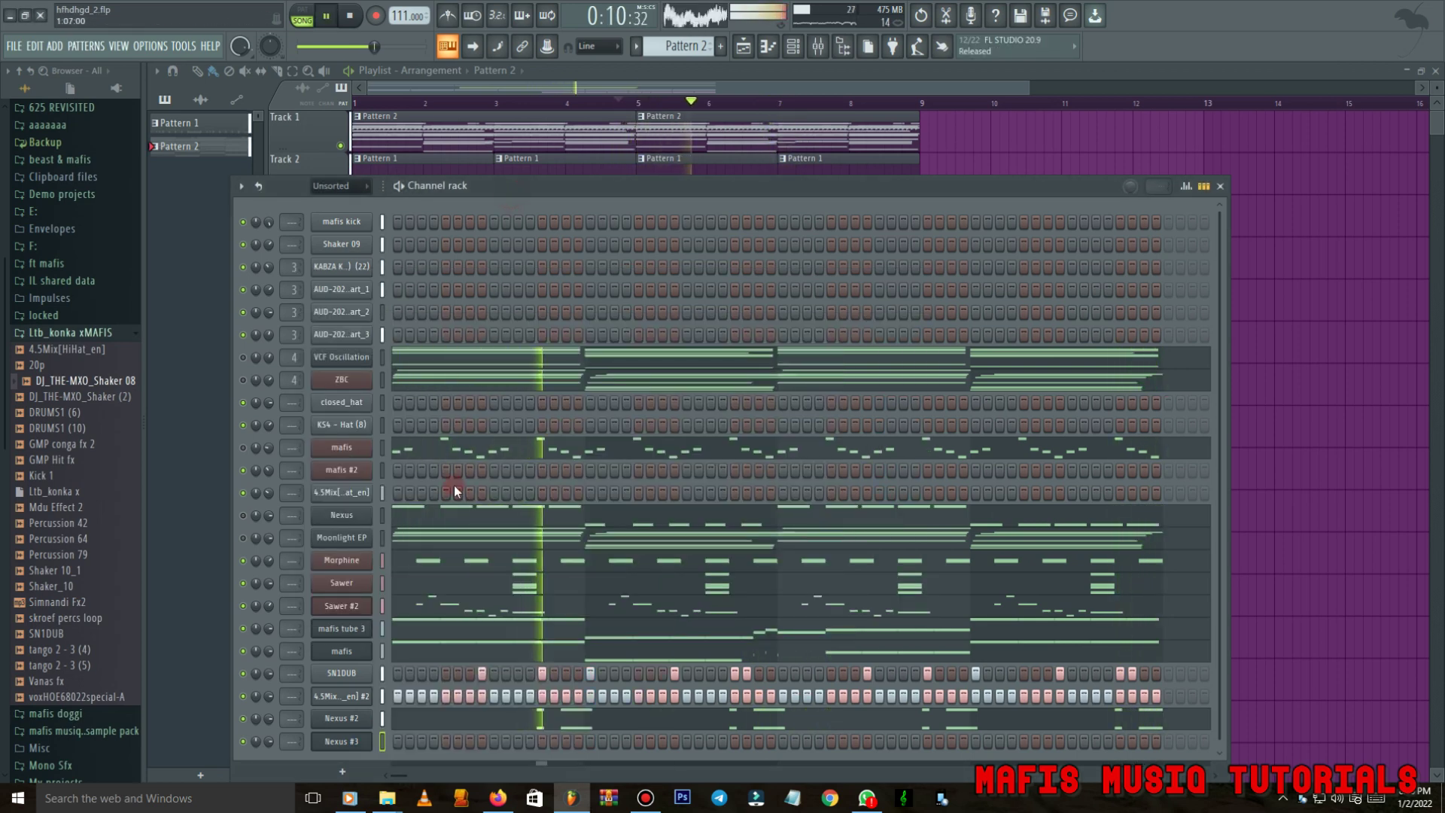
# Try the first Nexus channel's notes on Nexus #3 one octave higher.
pyautogui.rightClick(372, 518)
pyautogui.click(536, 530)
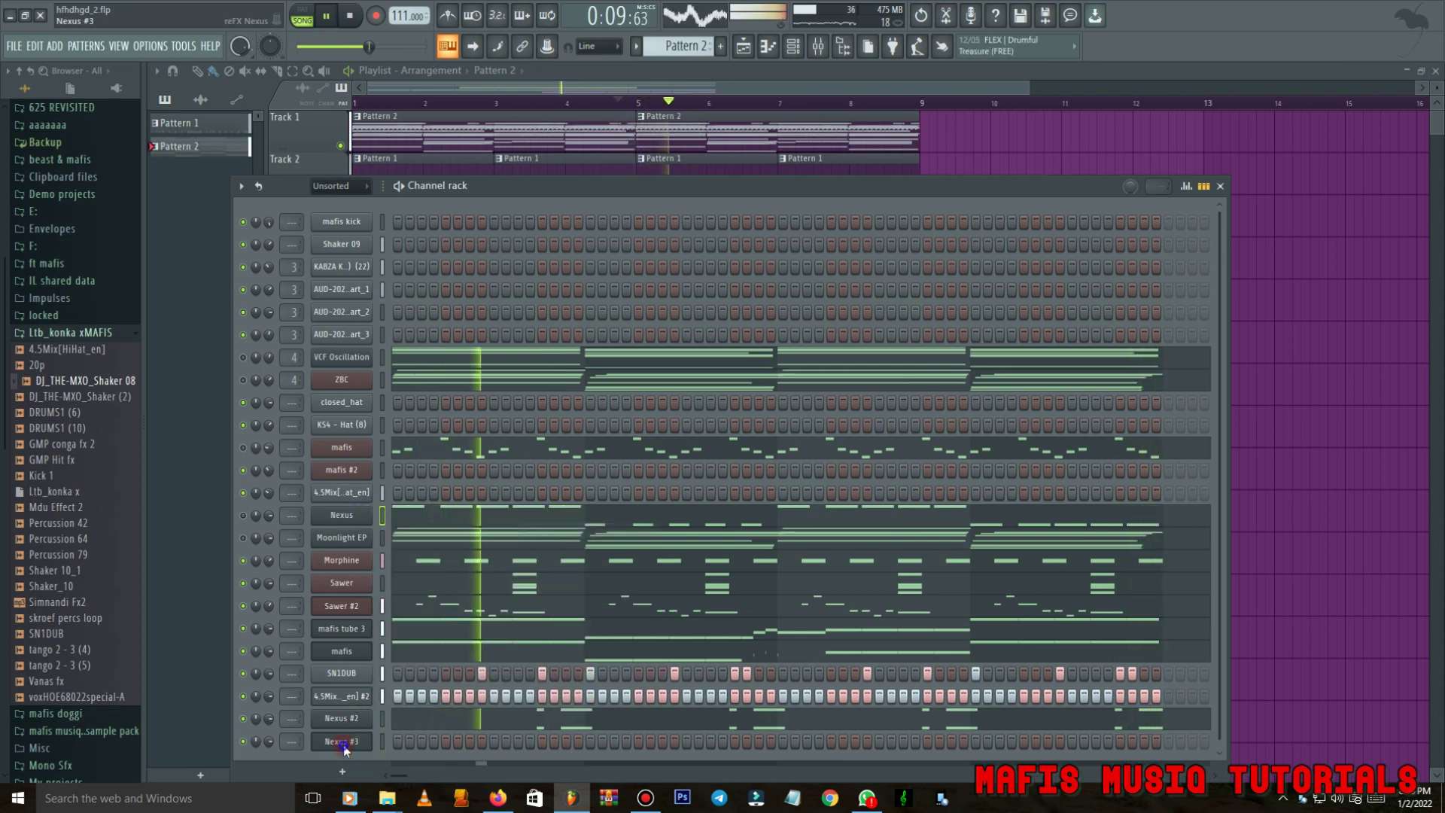
pyautogui.rightClick(372, 718)
pyautogui.click(540, 596)
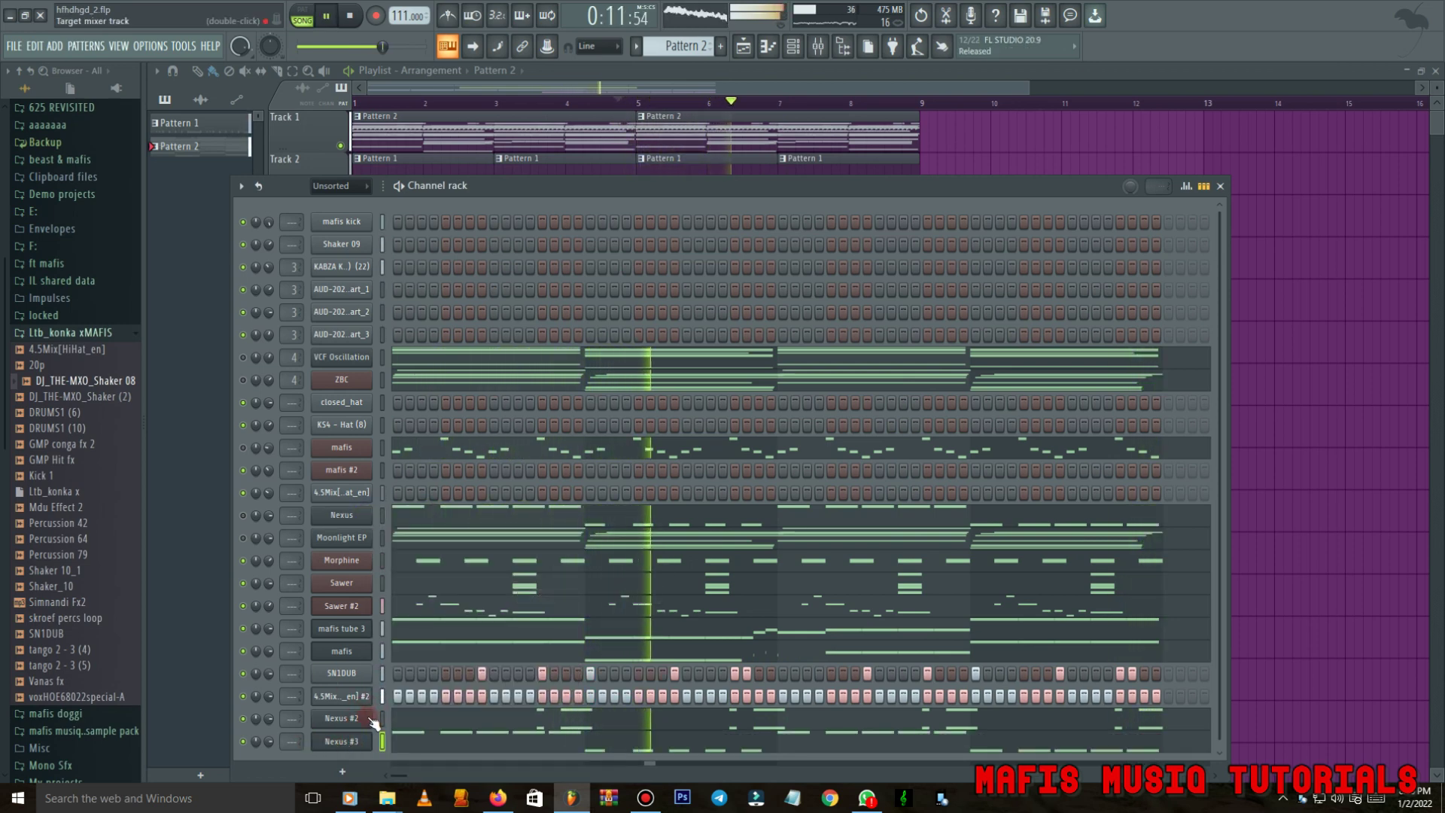
pyautogui.click(439, 745)
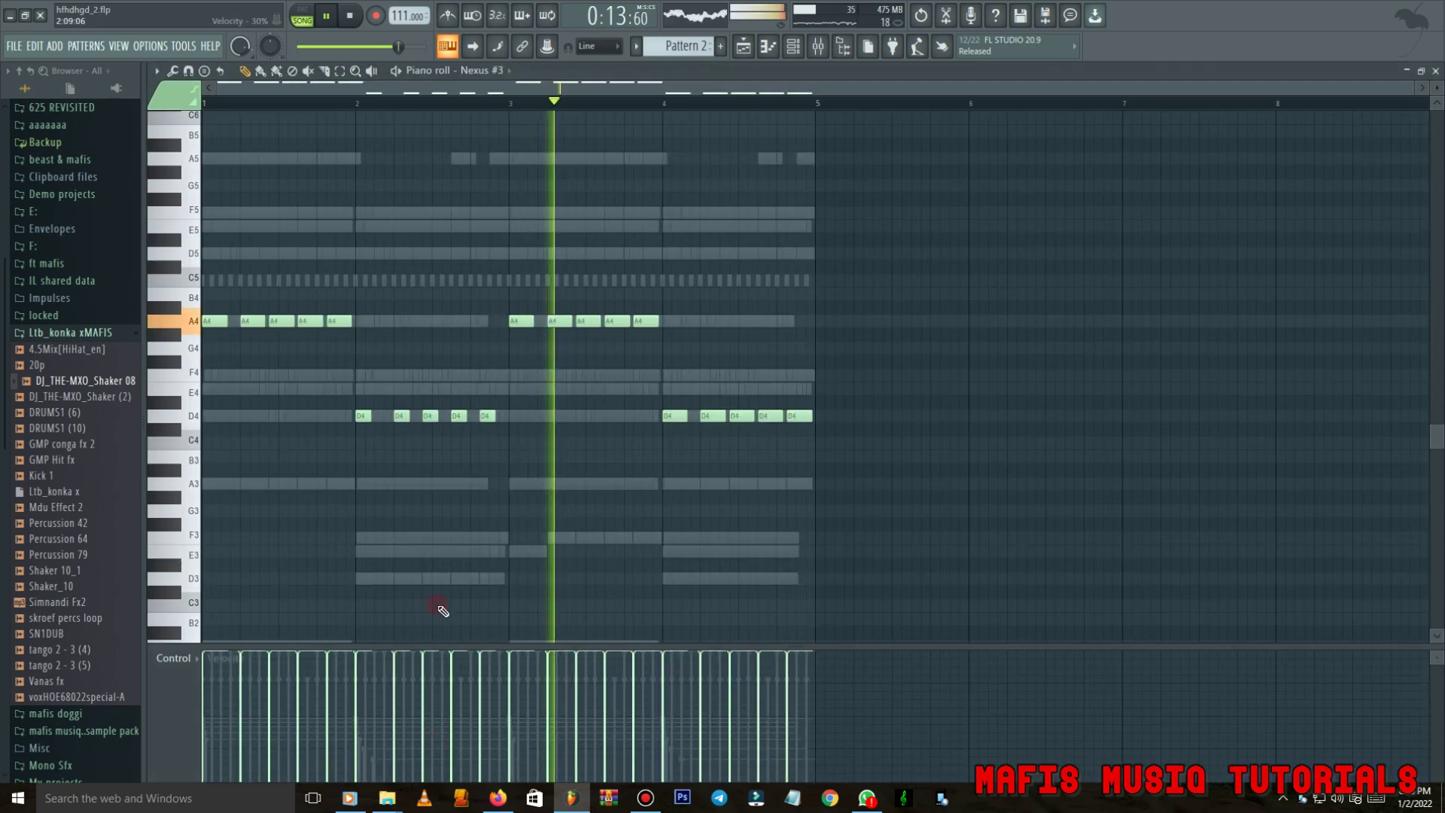
pyautogui.press('space')
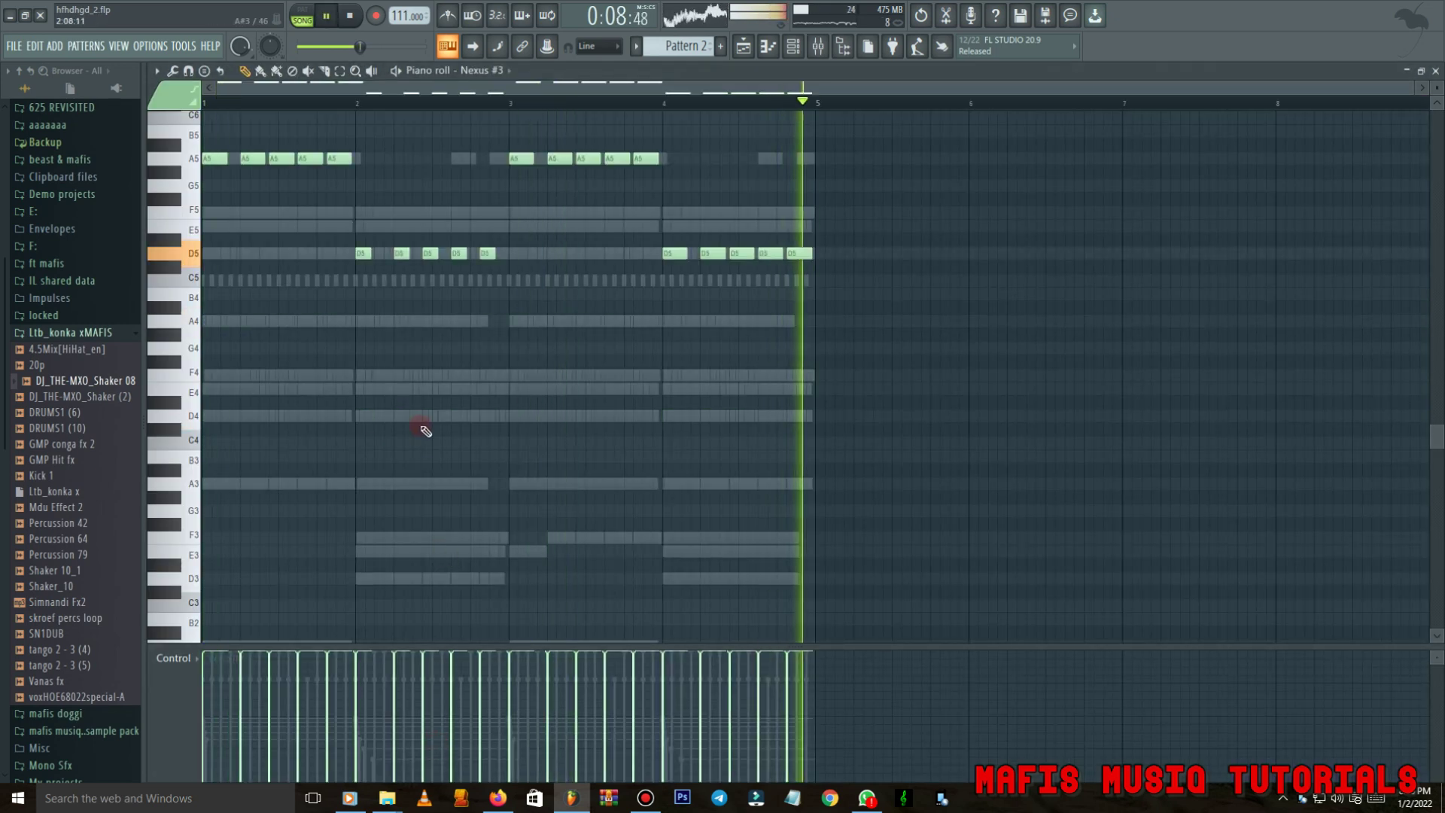
pyautogui.press('Delete')
pyautogui.press('space')
pyautogui.scroll(3, 235, 275)
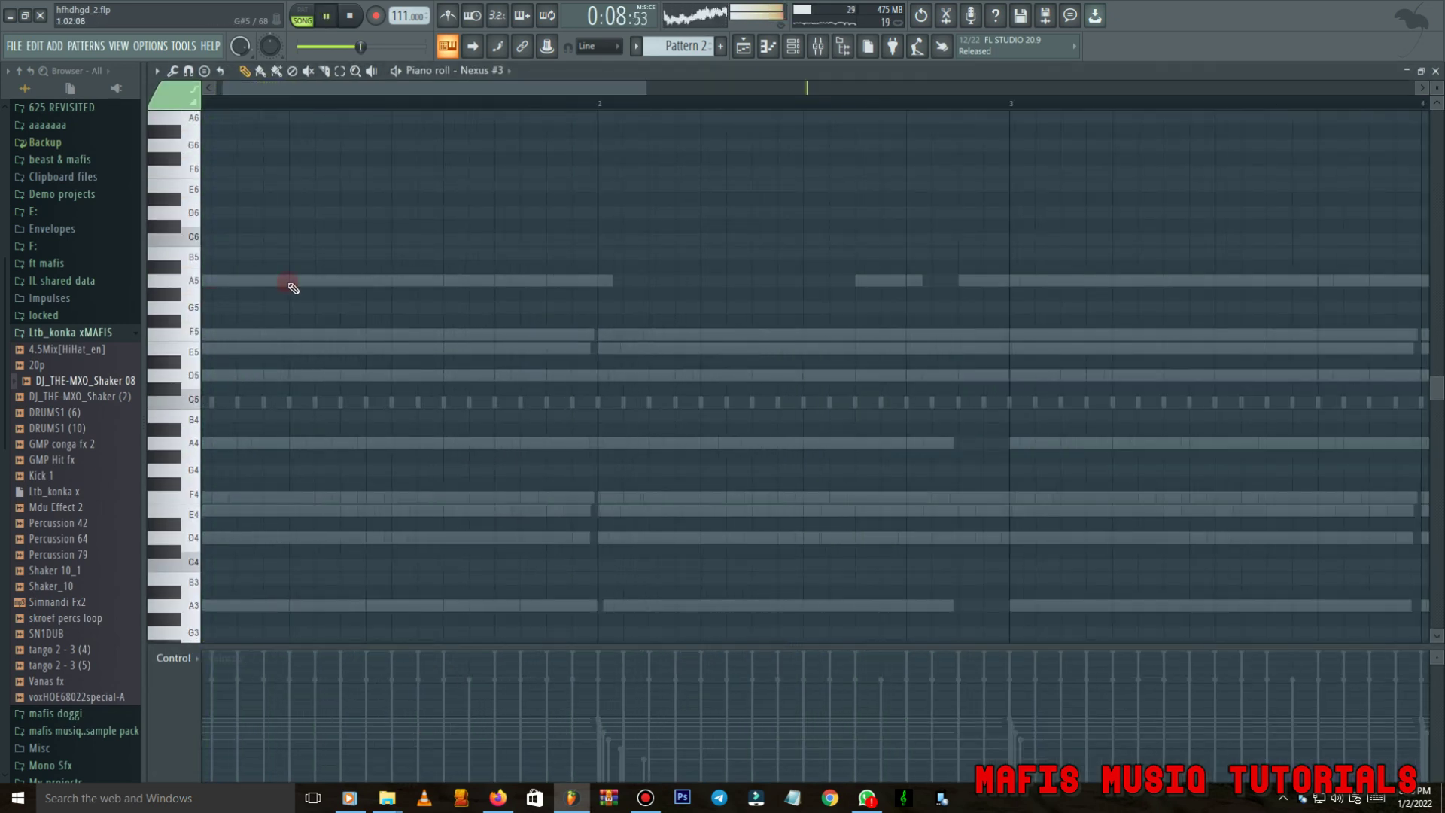
# Copy the Sawer #2 notes into the Nexus #3 channel and raise them two octaves in the piano roll.
pyautogui.click(793, 46)
pyautogui.press('space')
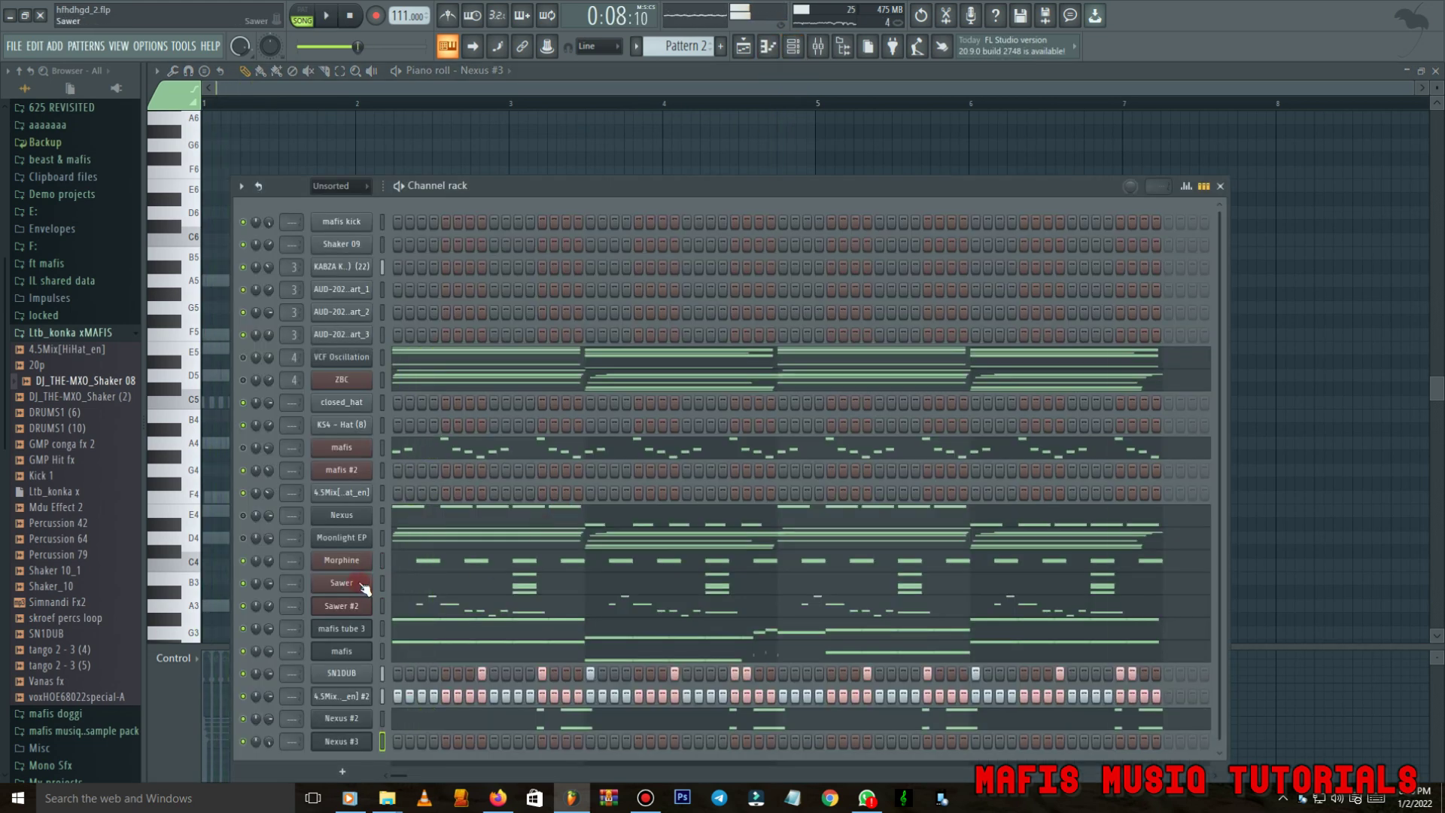
pyautogui.rightClick(368, 587)
pyautogui.click(527, 583)
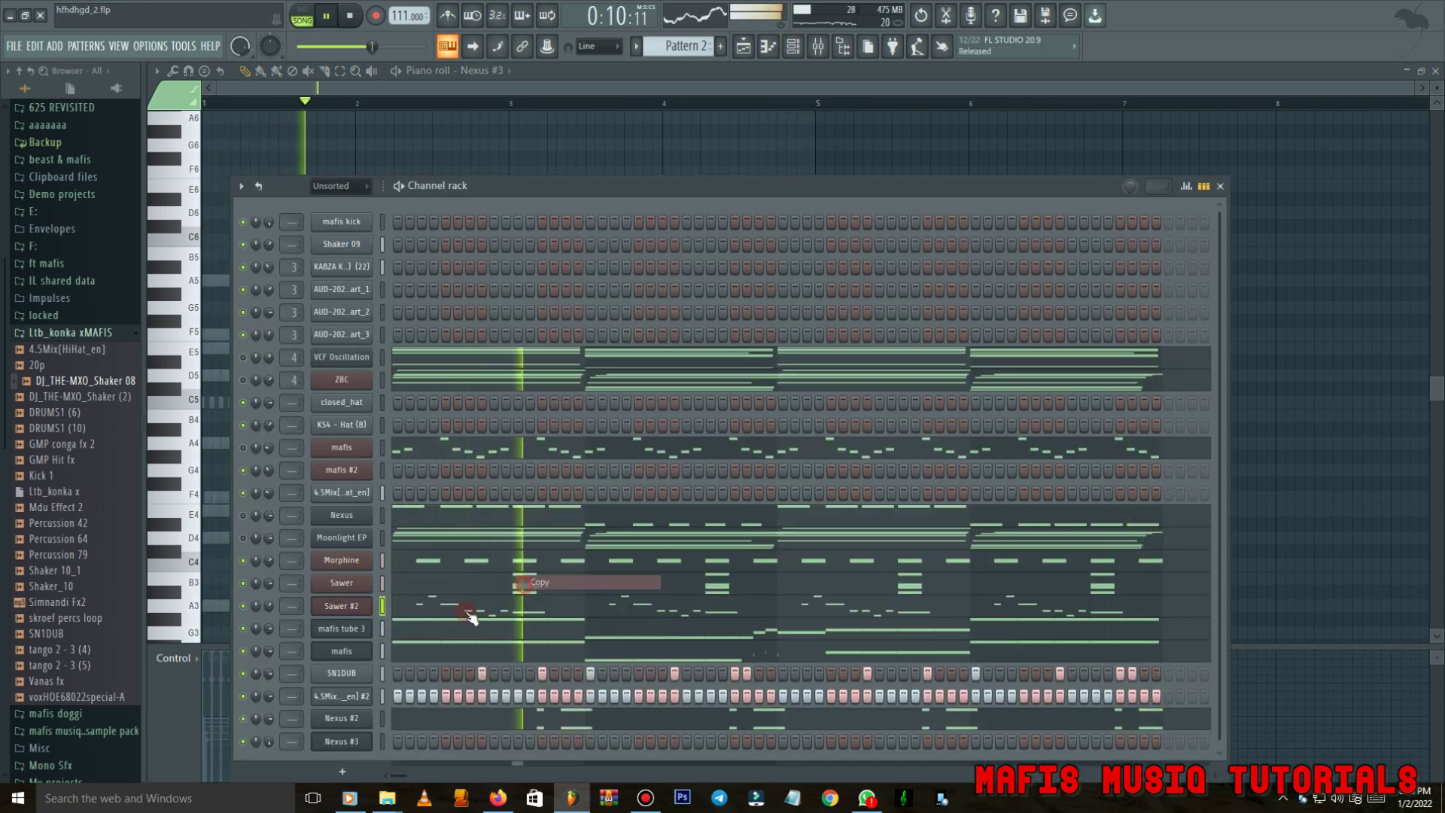
pyautogui.rightClick(365, 743)
pyautogui.click(527, 598)
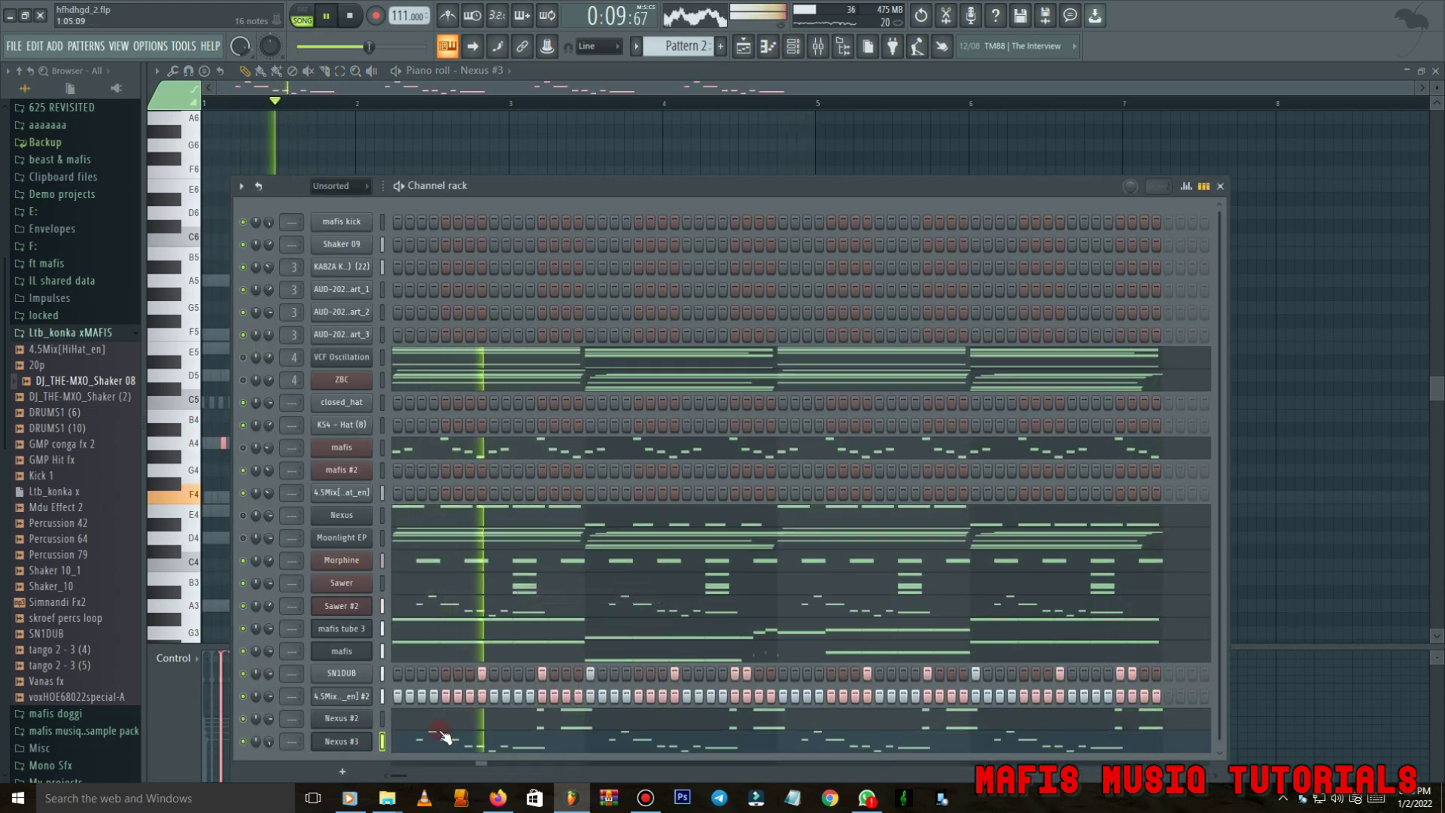
pyautogui.click(435, 741)
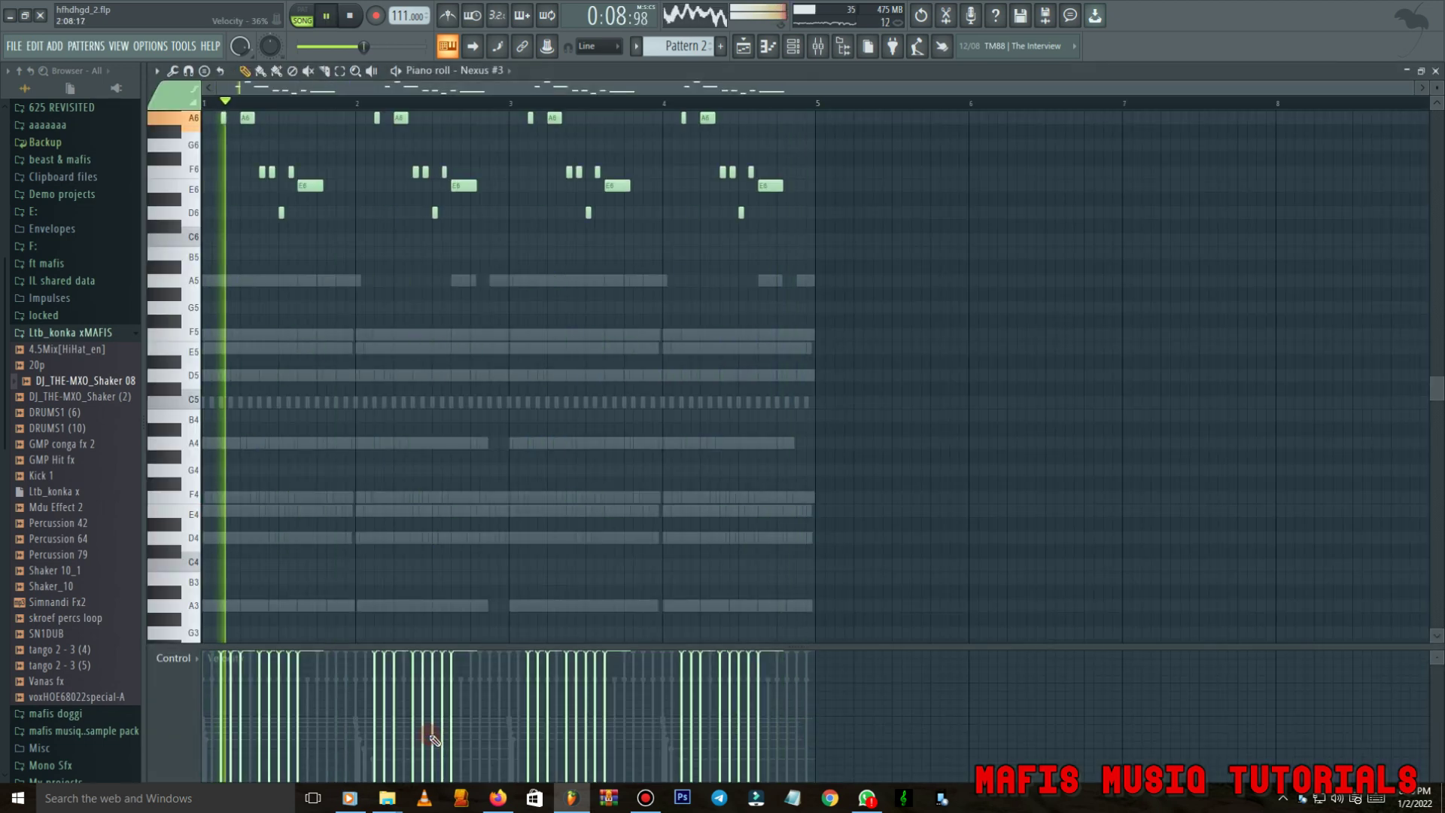
pyautogui.scroll(4, 348, 219)
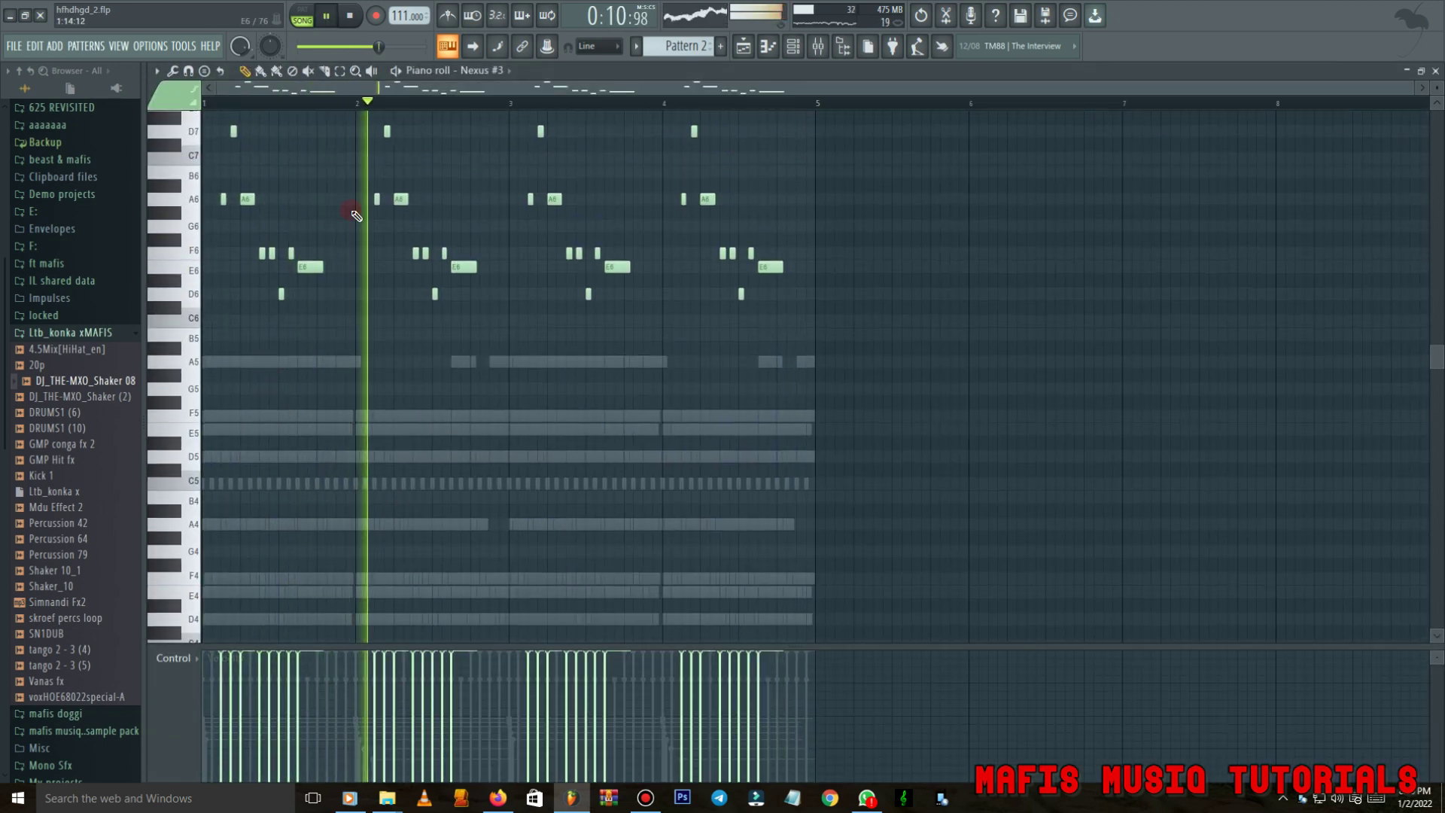
# Replace the opening A6 and D7 notes of bar 2 with a single longer A6 note.
pyautogui.rightClick(376, 278)
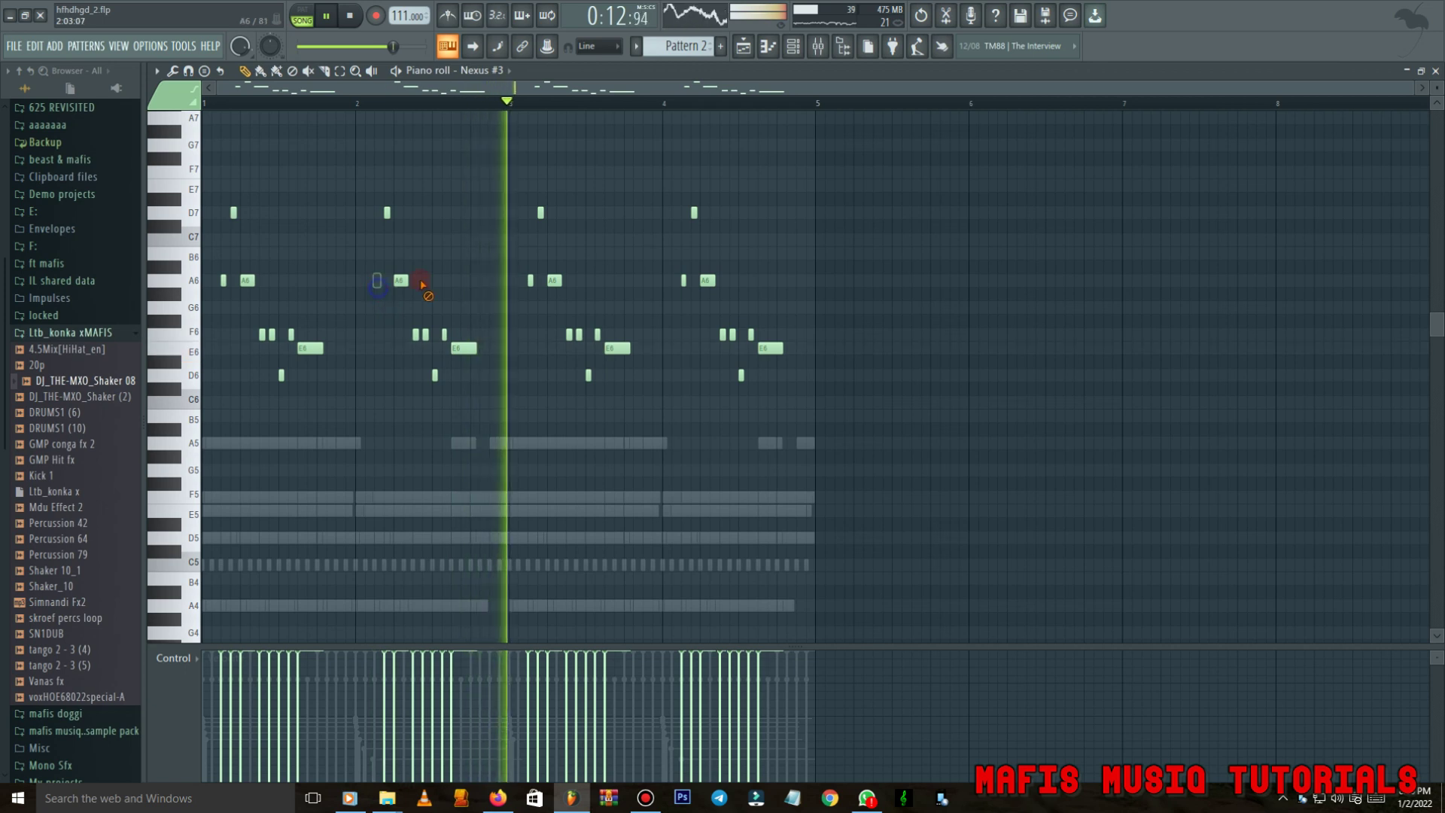
pyautogui.rightClick(401, 278)
pyautogui.scroll(5, 377, 280)
pyautogui.click(382, 279)
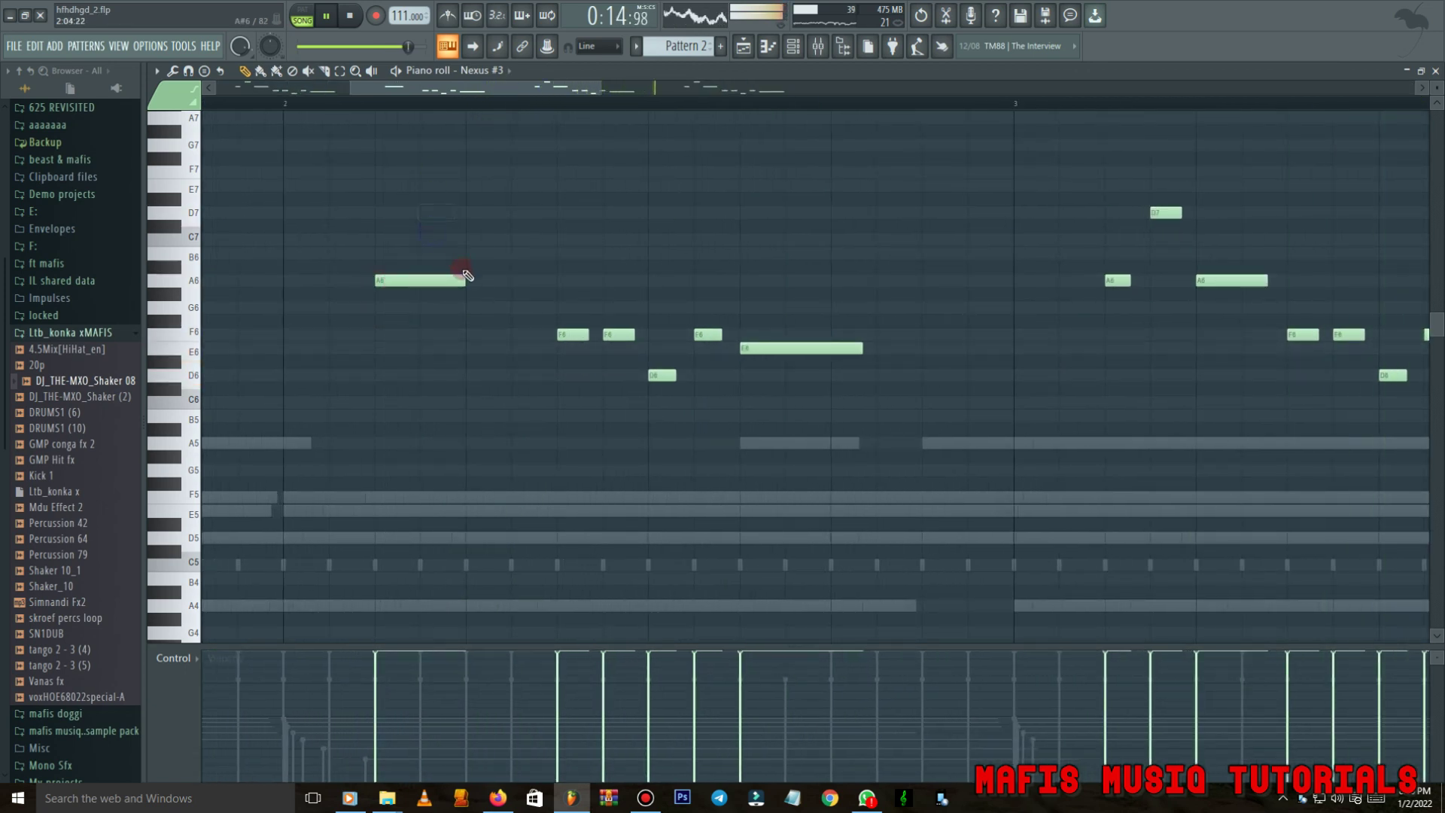
pyautogui.scroll(-5, 540, 293)
# Replace the notes in bars 3 and 4 with a duplicate of the phrase from bars 1 and 2.
pyautogui.moveTo(525, 171); pyautogui.dragTo(892, 453)
pyautogui.press('Delete')
pyautogui.hotkey('ctrl', 'a')
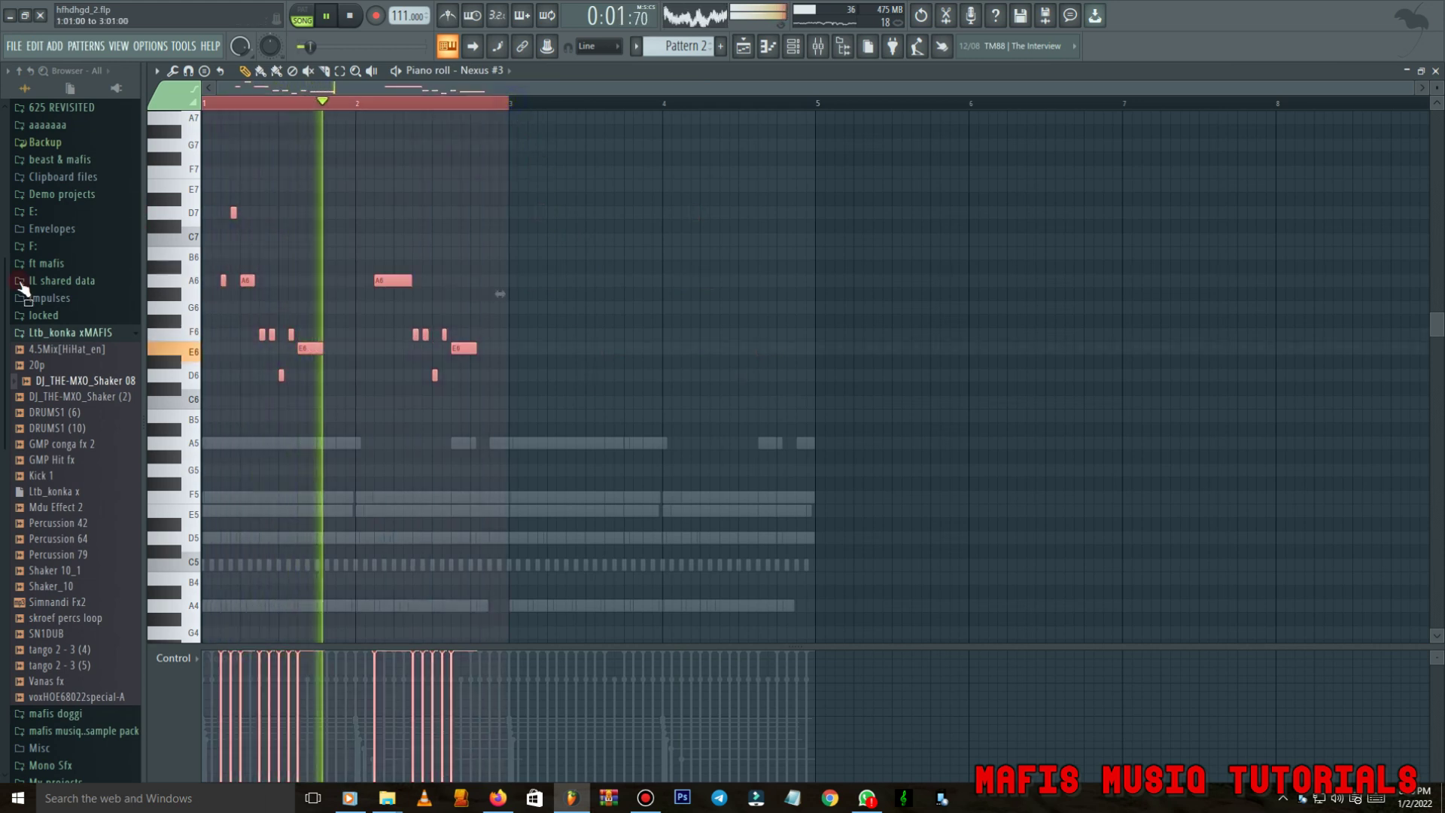
pyautogui.hotkey('ctrl', 'b')
# Lower all the Nexus #3 notes by one octave.
pyautogui.hotkey('ctrl', 'a')
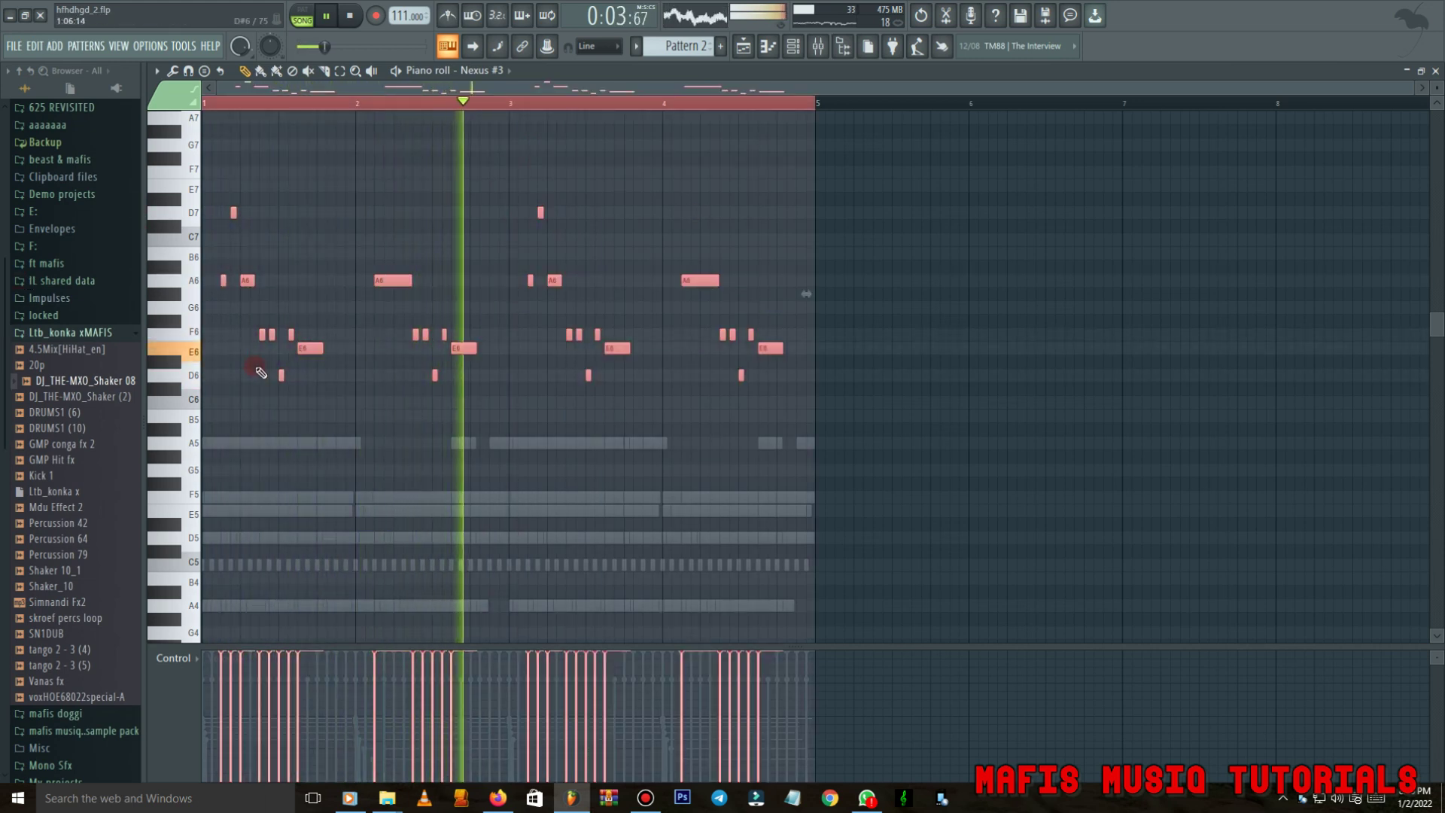
pyautogui.hotkey('ctrl', 'Down')
pyautogui.scroll(-5, 255, 368)
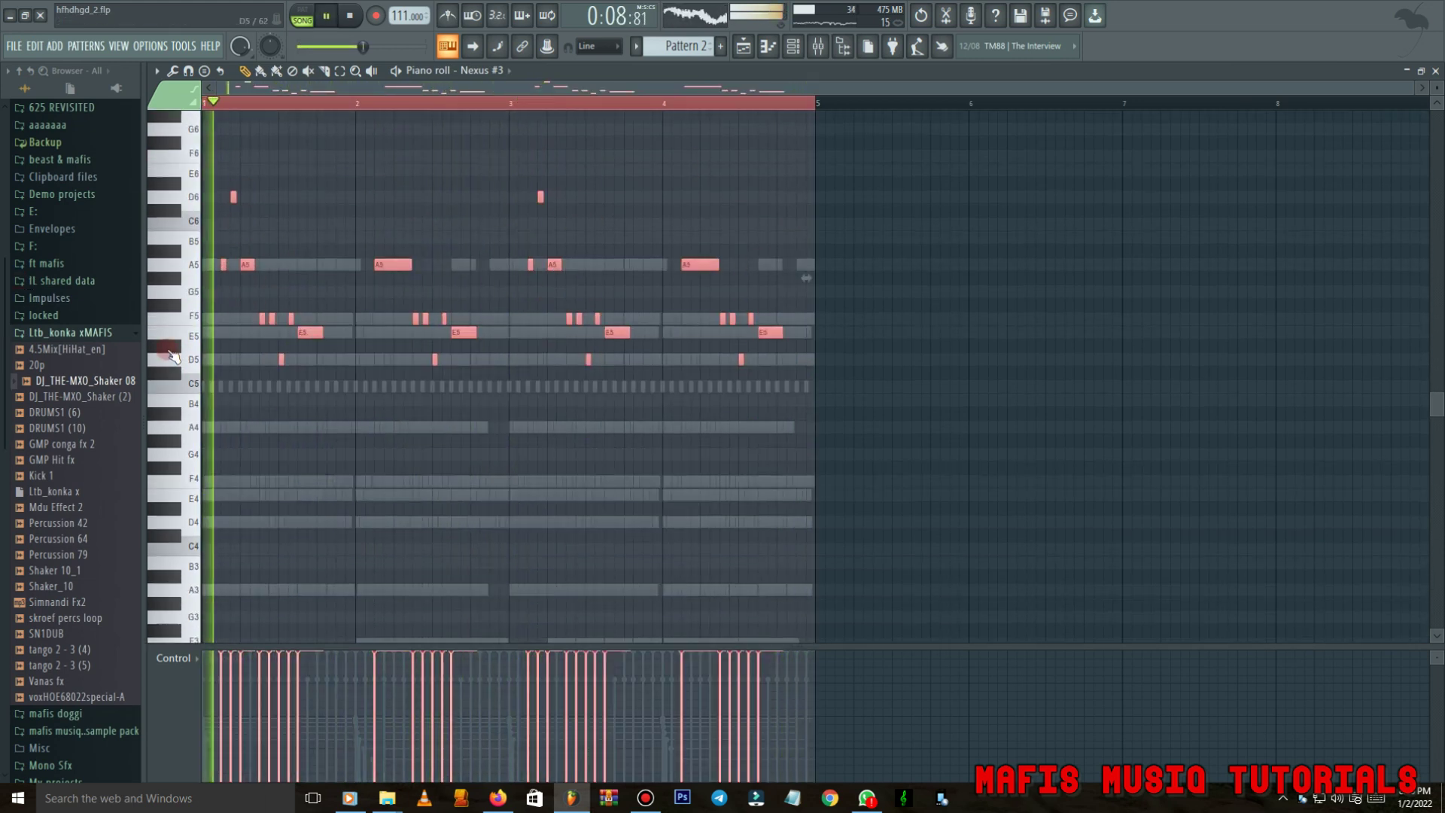
# Simplify bar 1 of the Nexus #3 melody to one longer A5 note followed by longer single F5, D5 and E5 notes.
pyautogui.scroll(5, 277, 332)
pyautogui.scroll(3, 291, 404)
pyautogui.scroll(1, 294, 410)
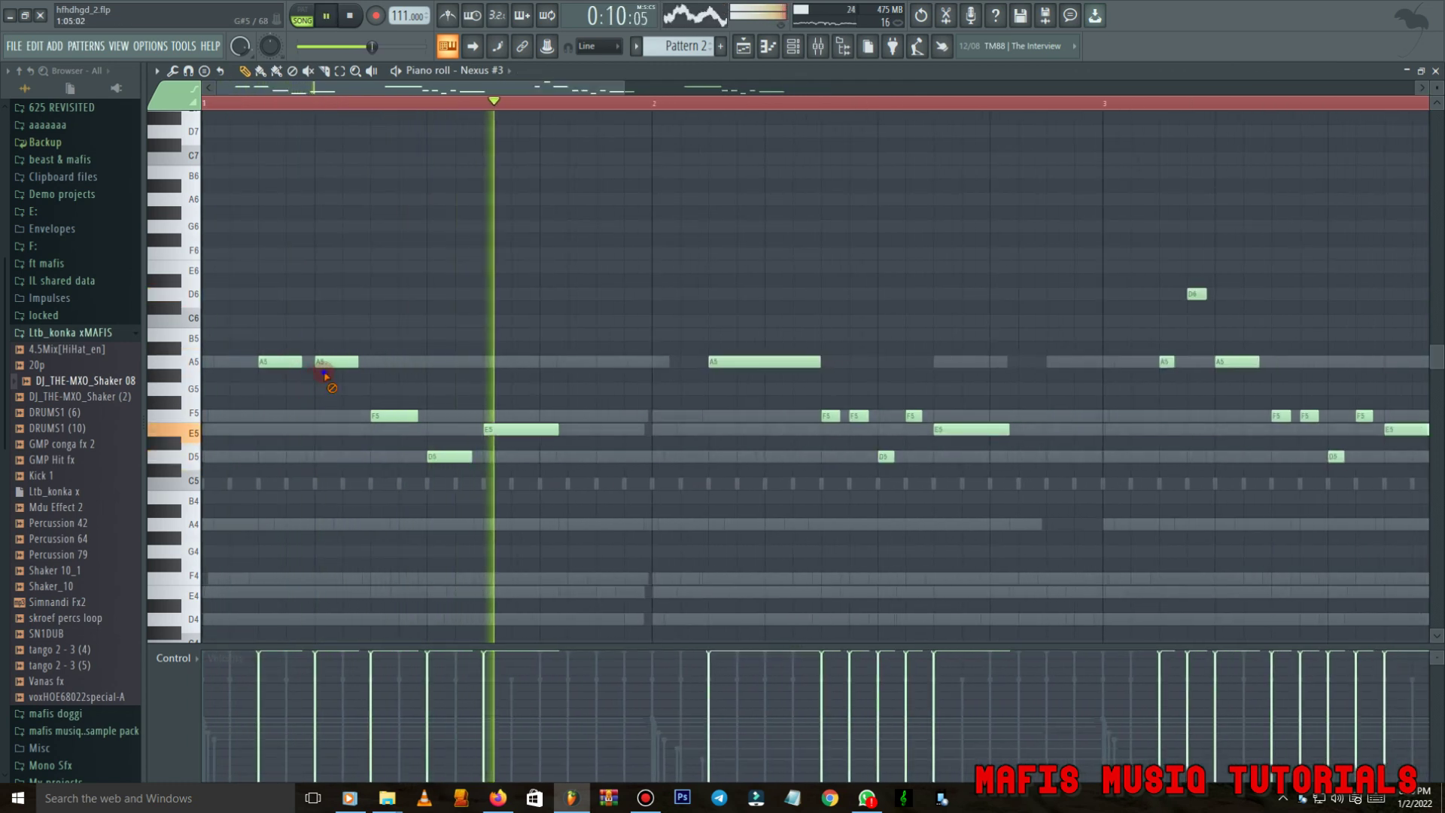
pyautogui.scroll(-2, 371, 415)
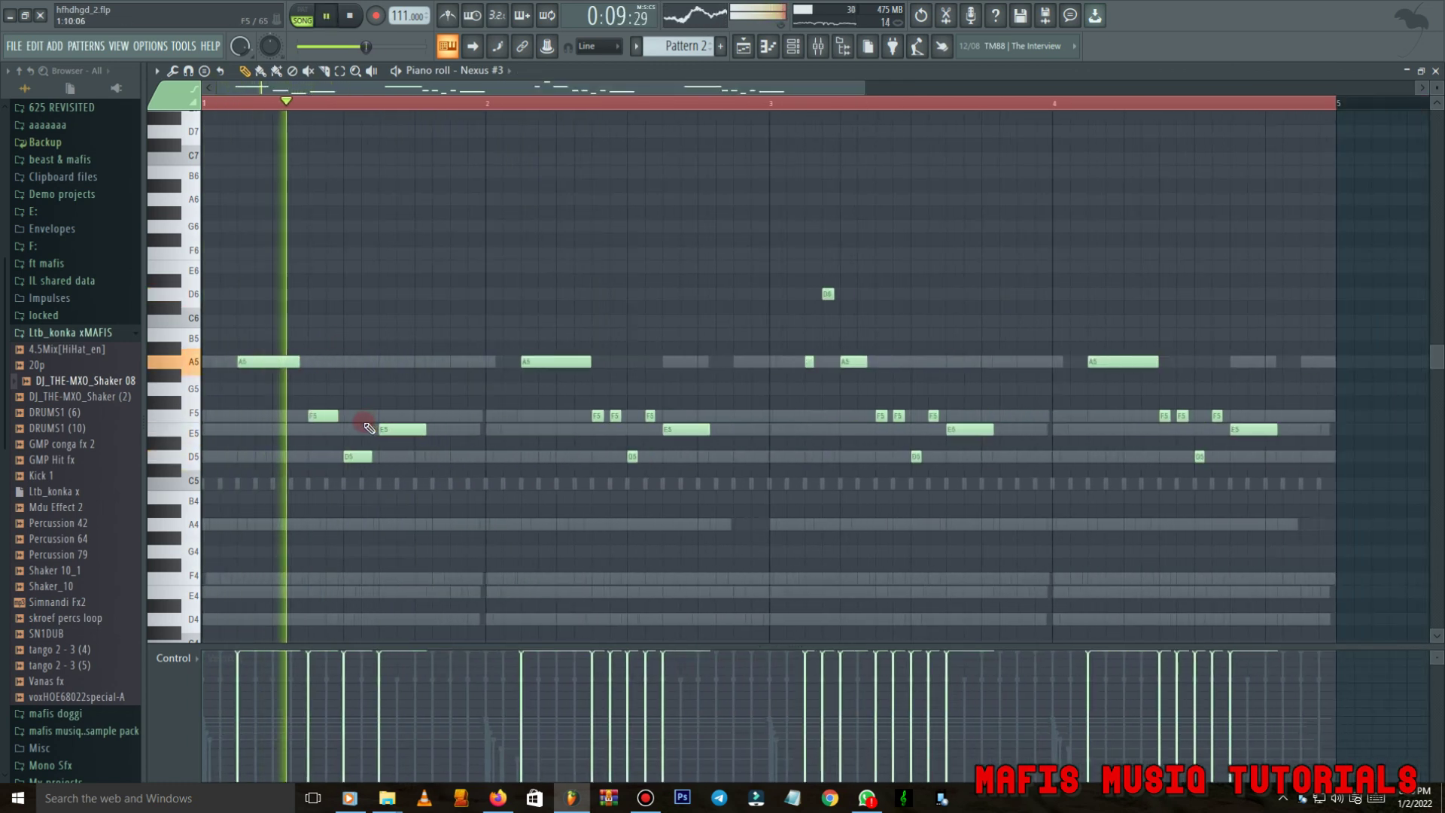
pyautogui.scroll(-2, 519, 419)
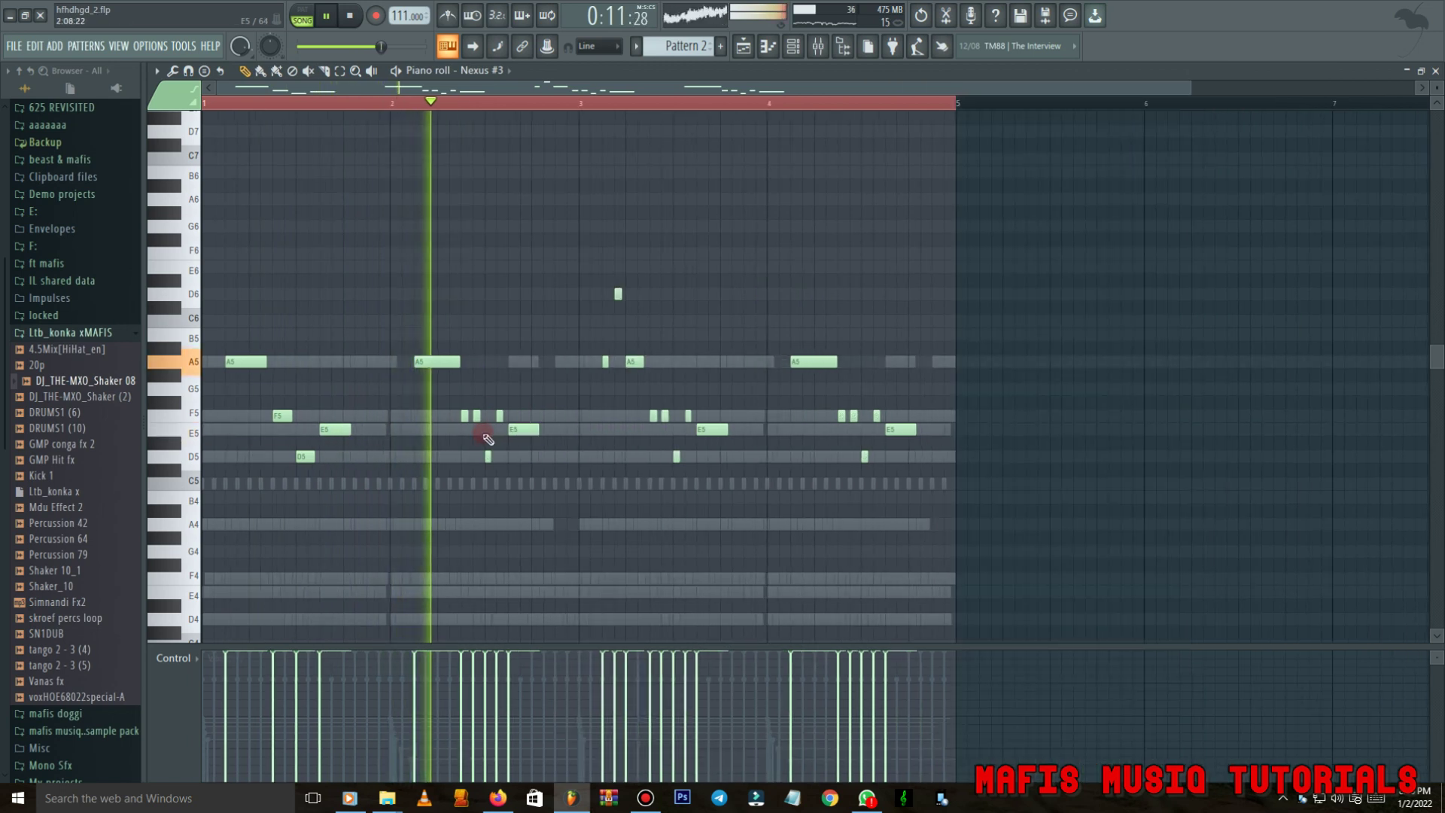
# Replace the first two short F5 notes in bar 2 with one longer F5 note.
pyautogui.scroll(3, 486, 436)
pyautogui.rightClick(466, 417)
pyautogui.press('space')
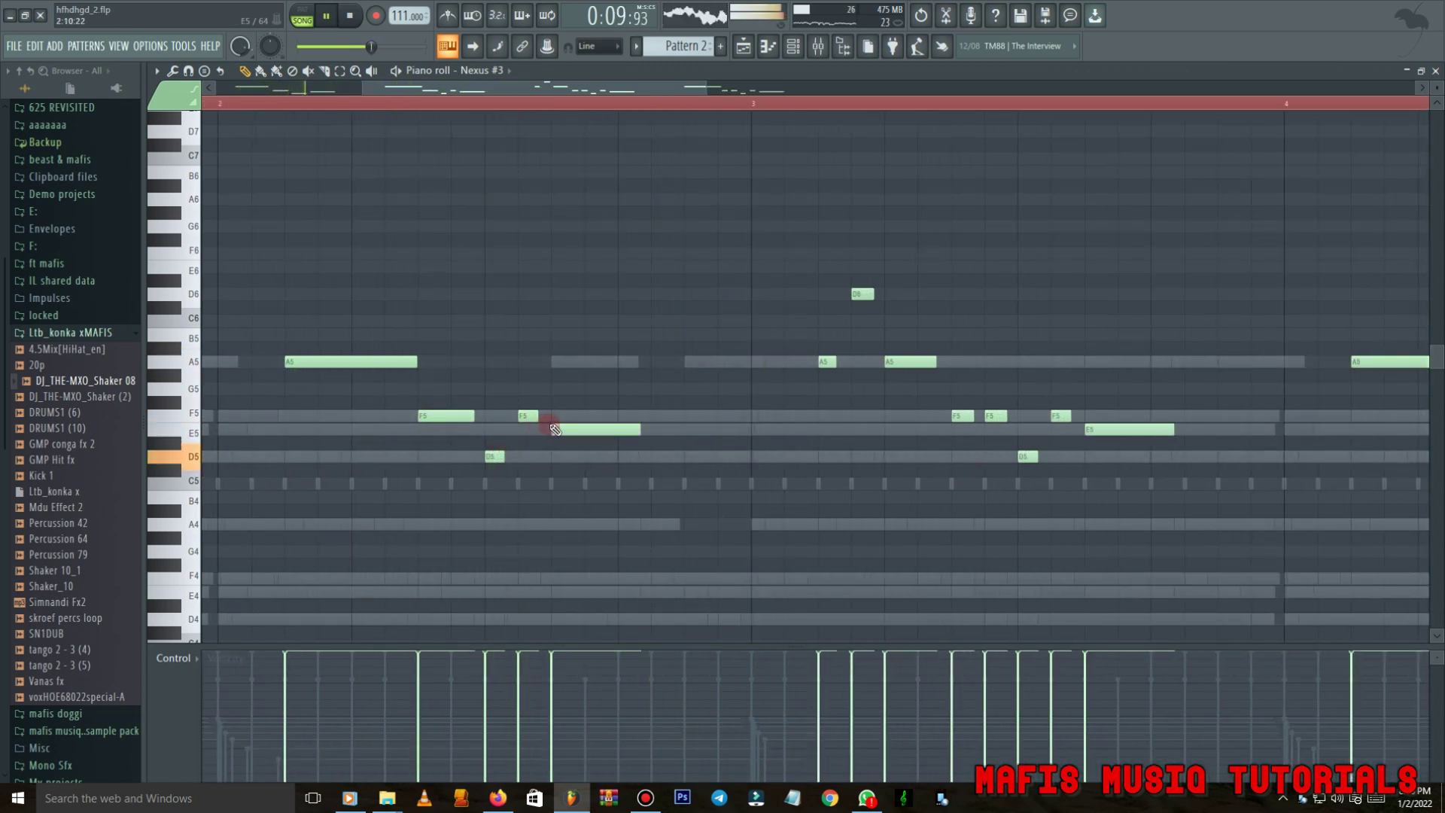
# Replace bars 3 and 4 with a copy of the bars 1 and 2 phrase, and raise all the Nexus #3 notes one octave.
pyautogui.scroll(-3, 555, 429)
pyautogui.moveTo(523, 248); pyautogui.dragTo(813, 522)
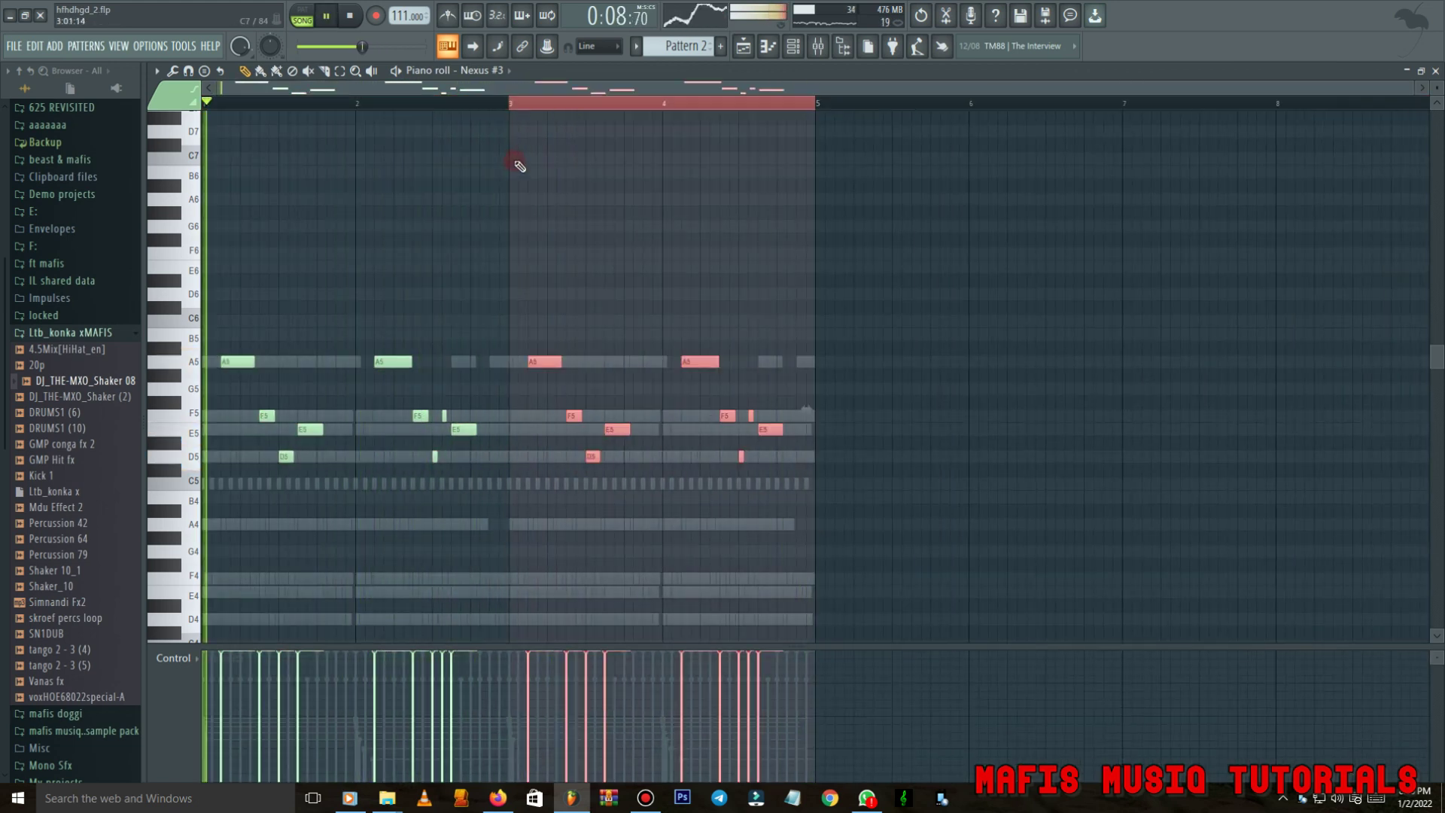
pyautogui.hotkey('ctrl', 'a')
pyautogui.hotkey('ctrl', 'Up')
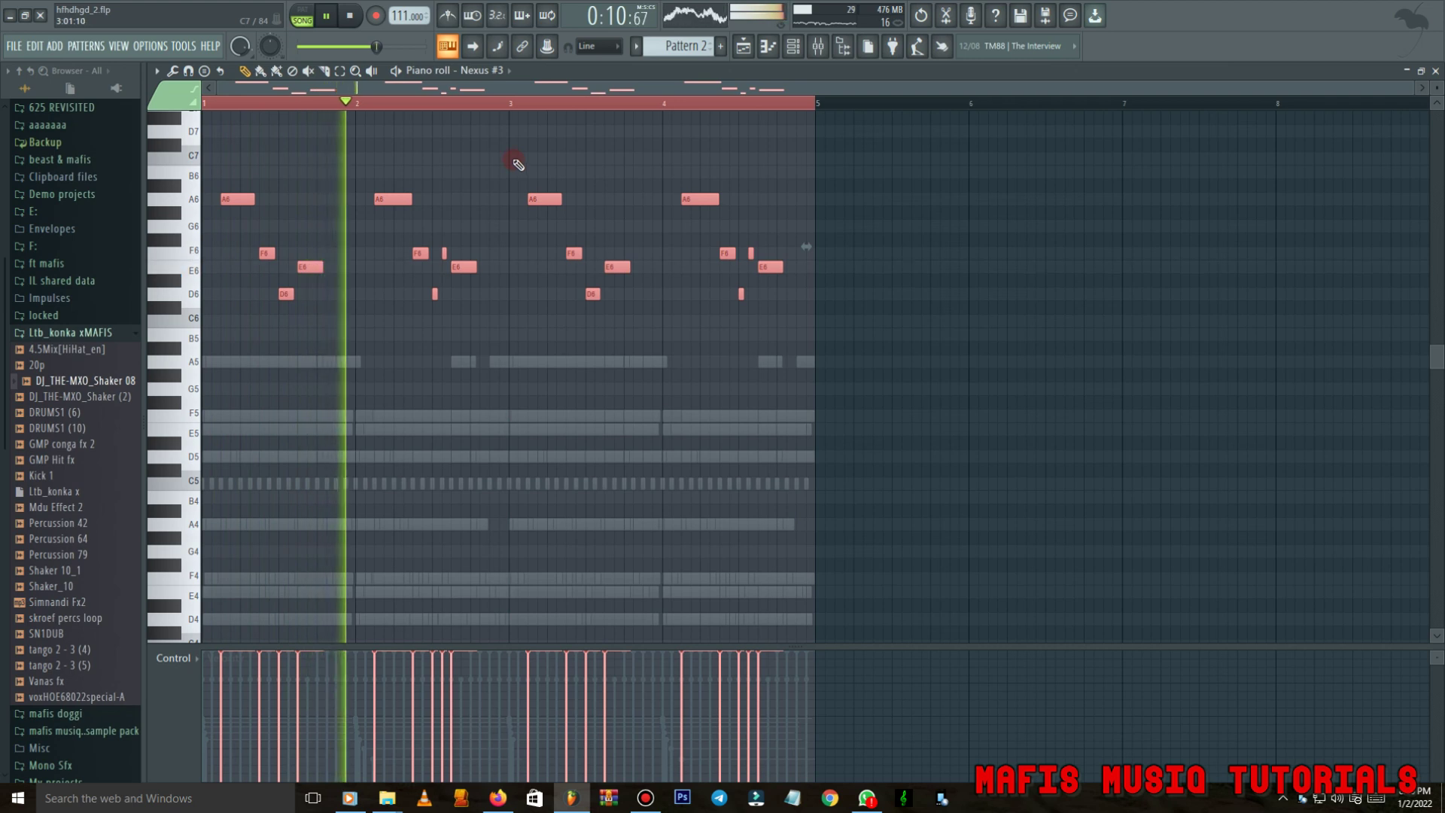
# Delete all the A3 notes in bar 1 of the lower mafis channel's piano roll.
pyautogui.click(793, 46)
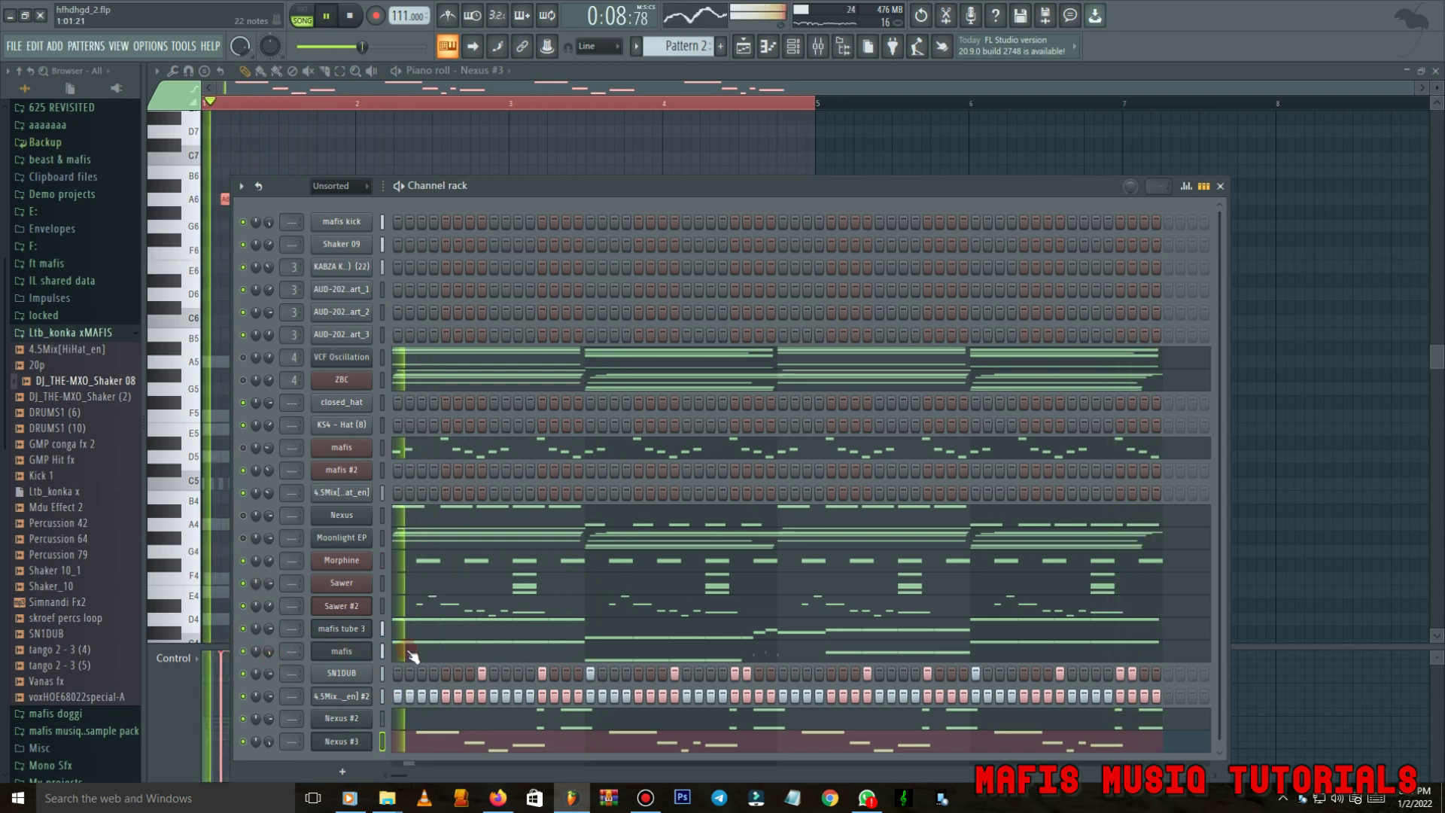
pyautogui.click(367, 653)
pyautogui.scroll(-3, 359, 361)
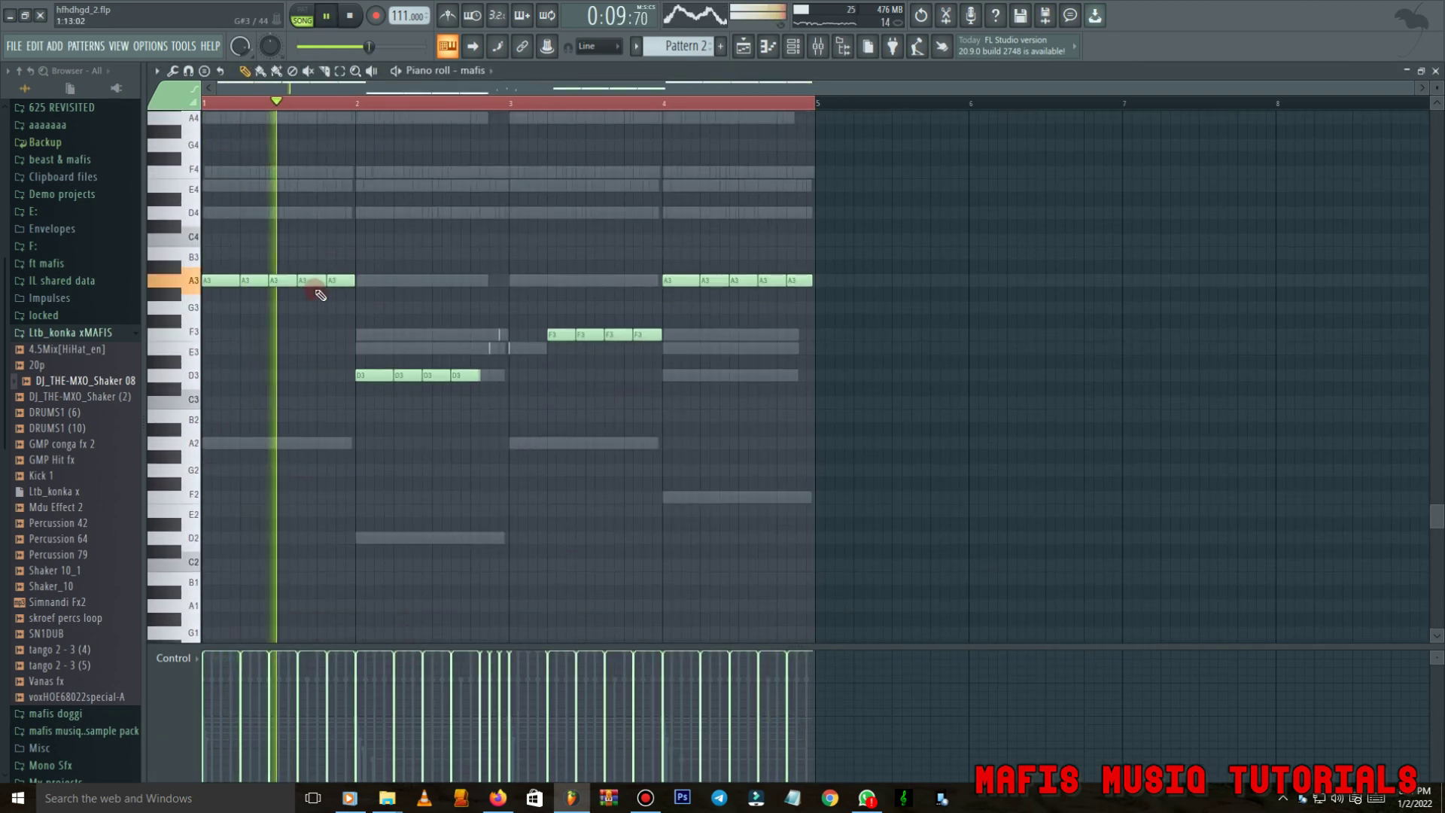
pyautogui.rightClick(253, 281)
pyautogui.press('space')
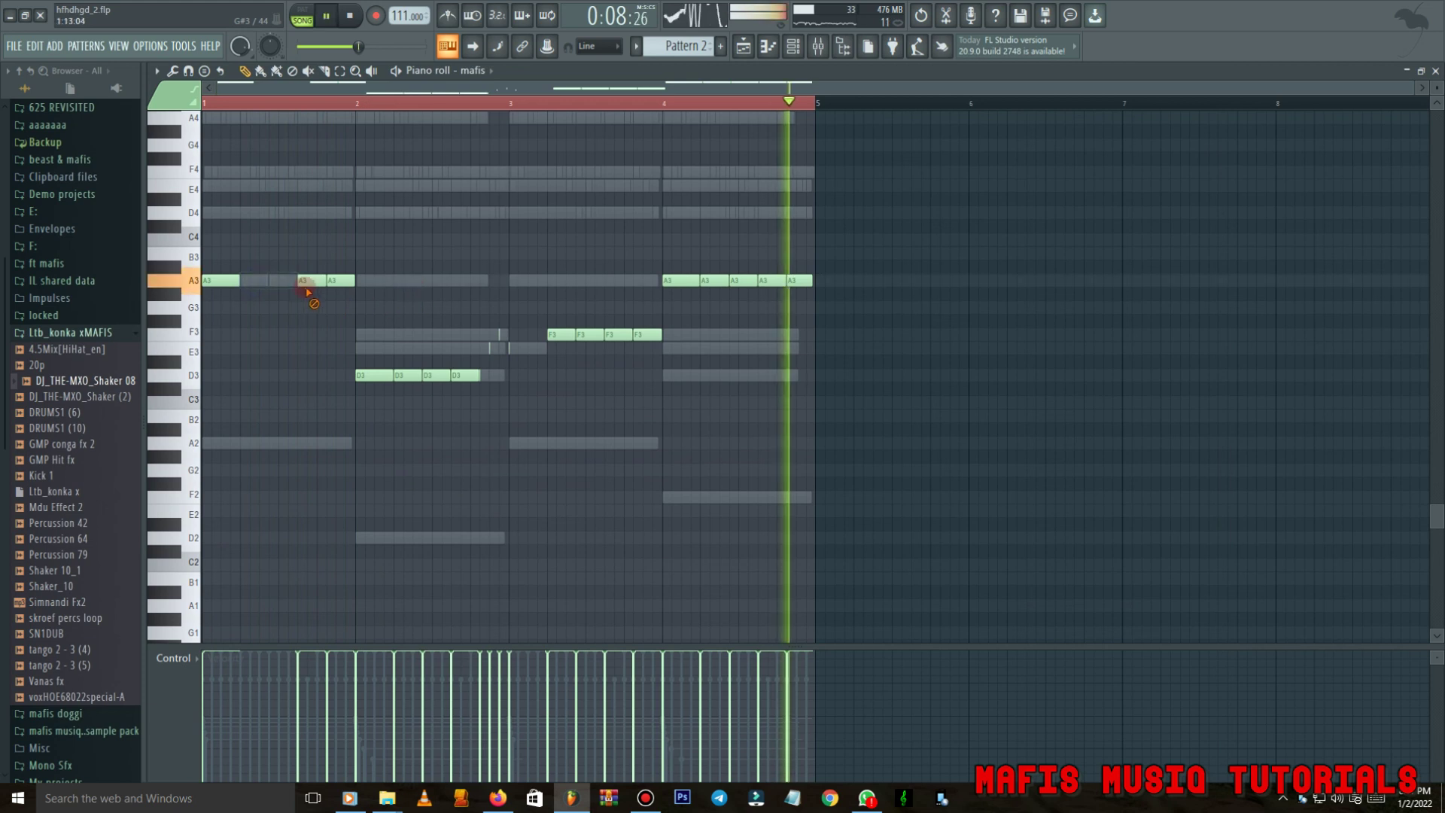
pyautogui.rightClick(225, 280)
pyautogui.press('space')
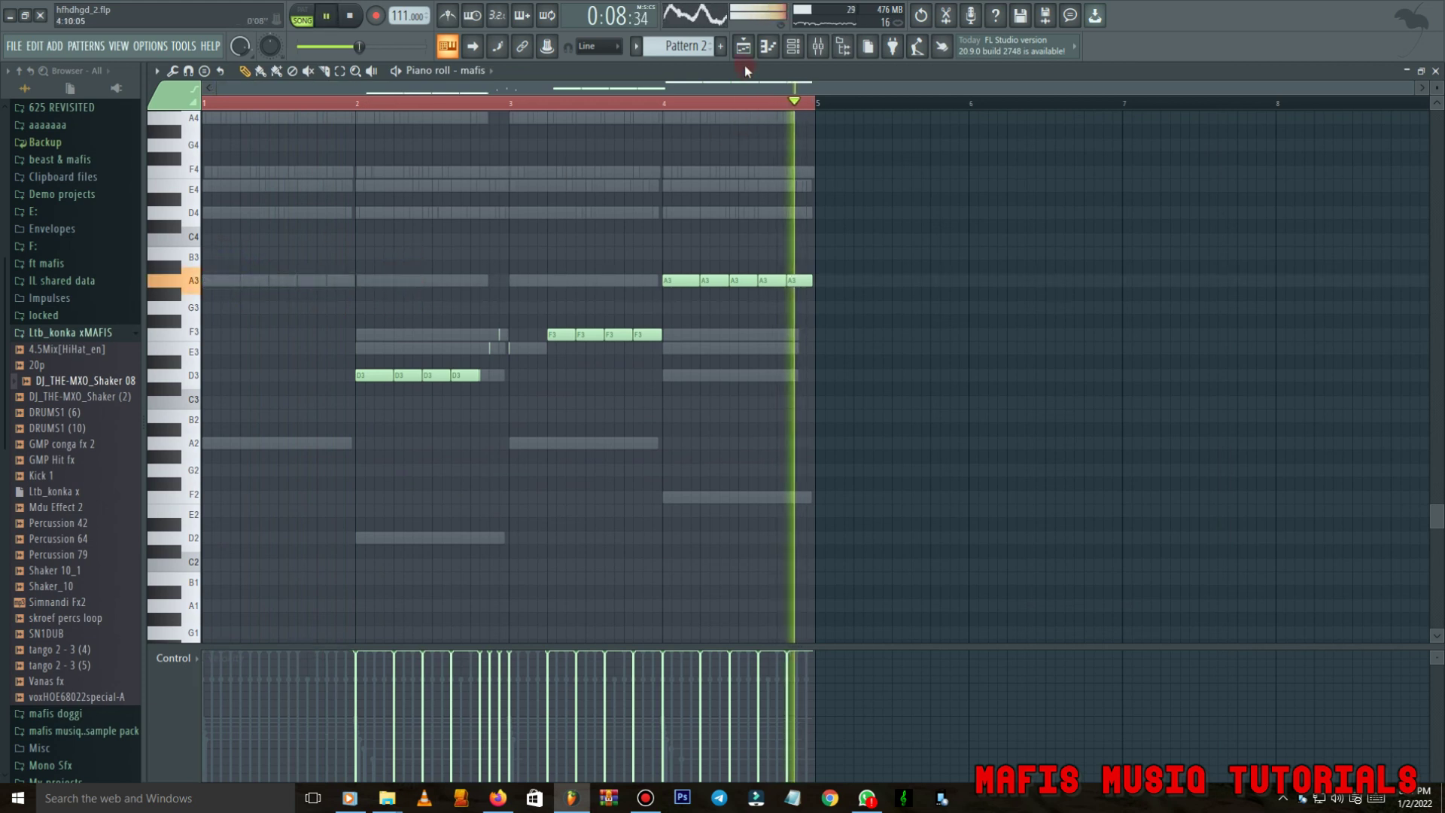
# Reopen the lower mafis channel's piano roll and clear the four-bar timeline selection.
pyautogui.click(792, 48)
pyautogui.press('space')
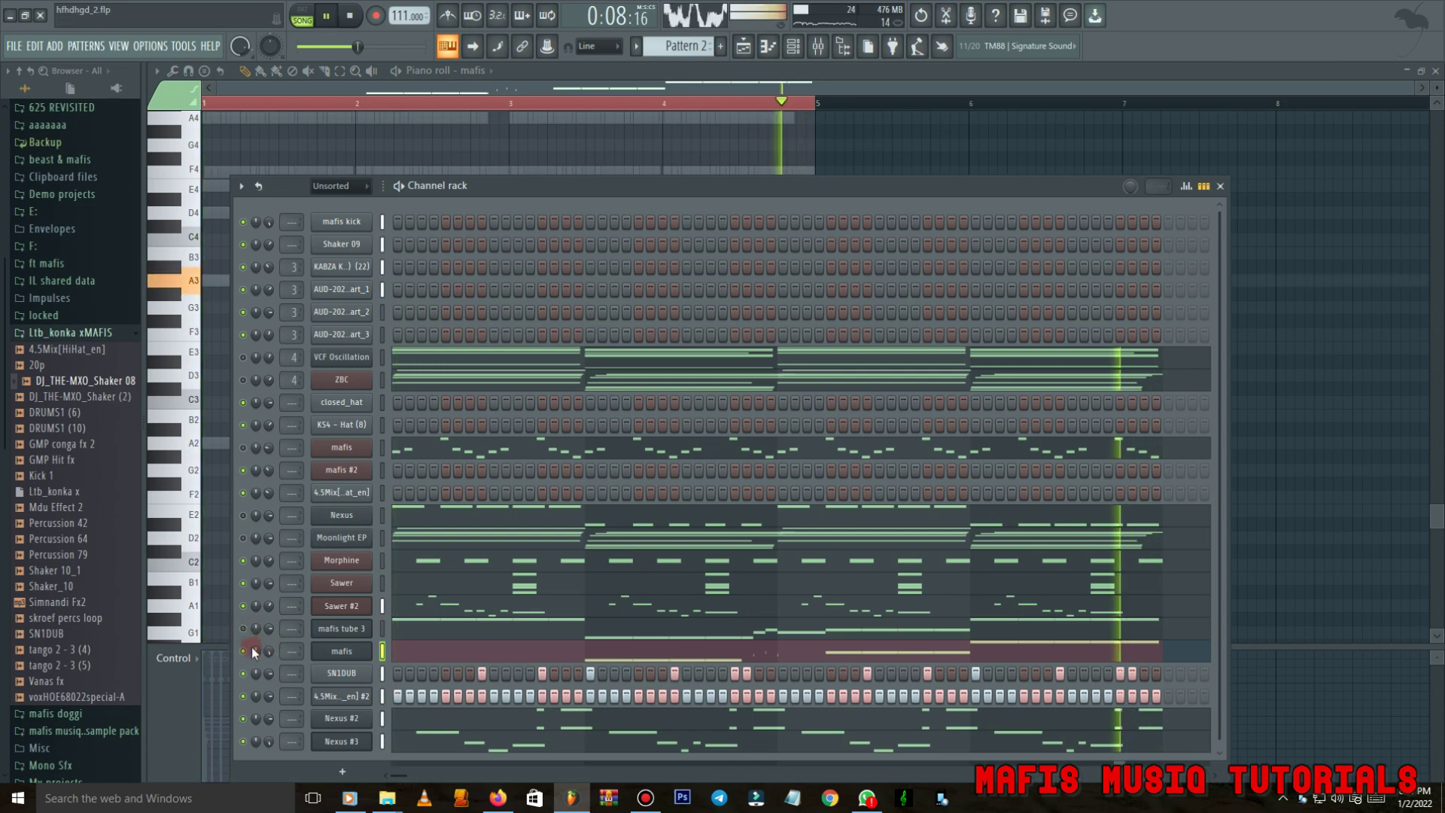
pyautogui.click(412, 652)
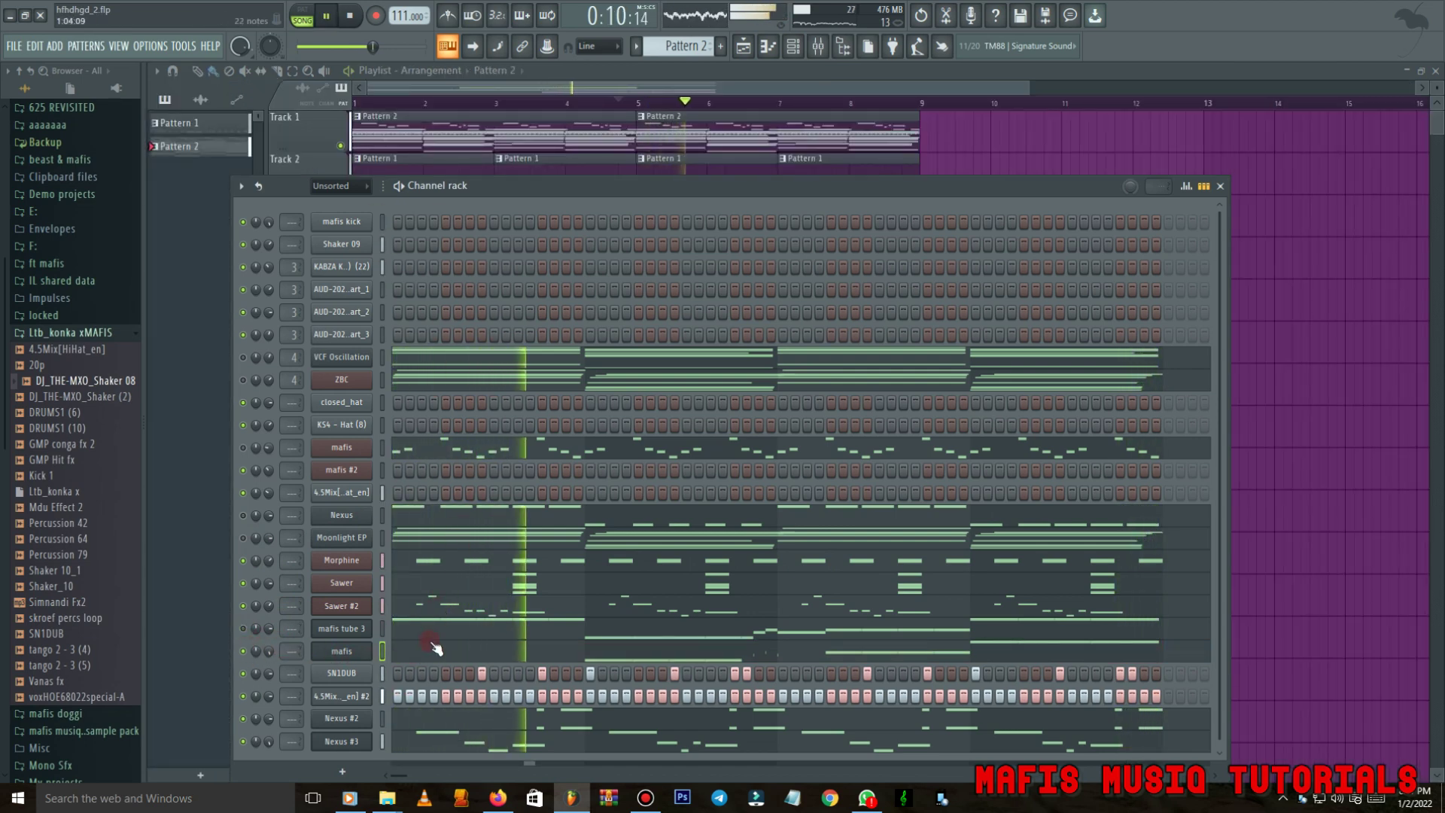
pyautogui.click(435, 649)
pyautogui.click(204, 104)
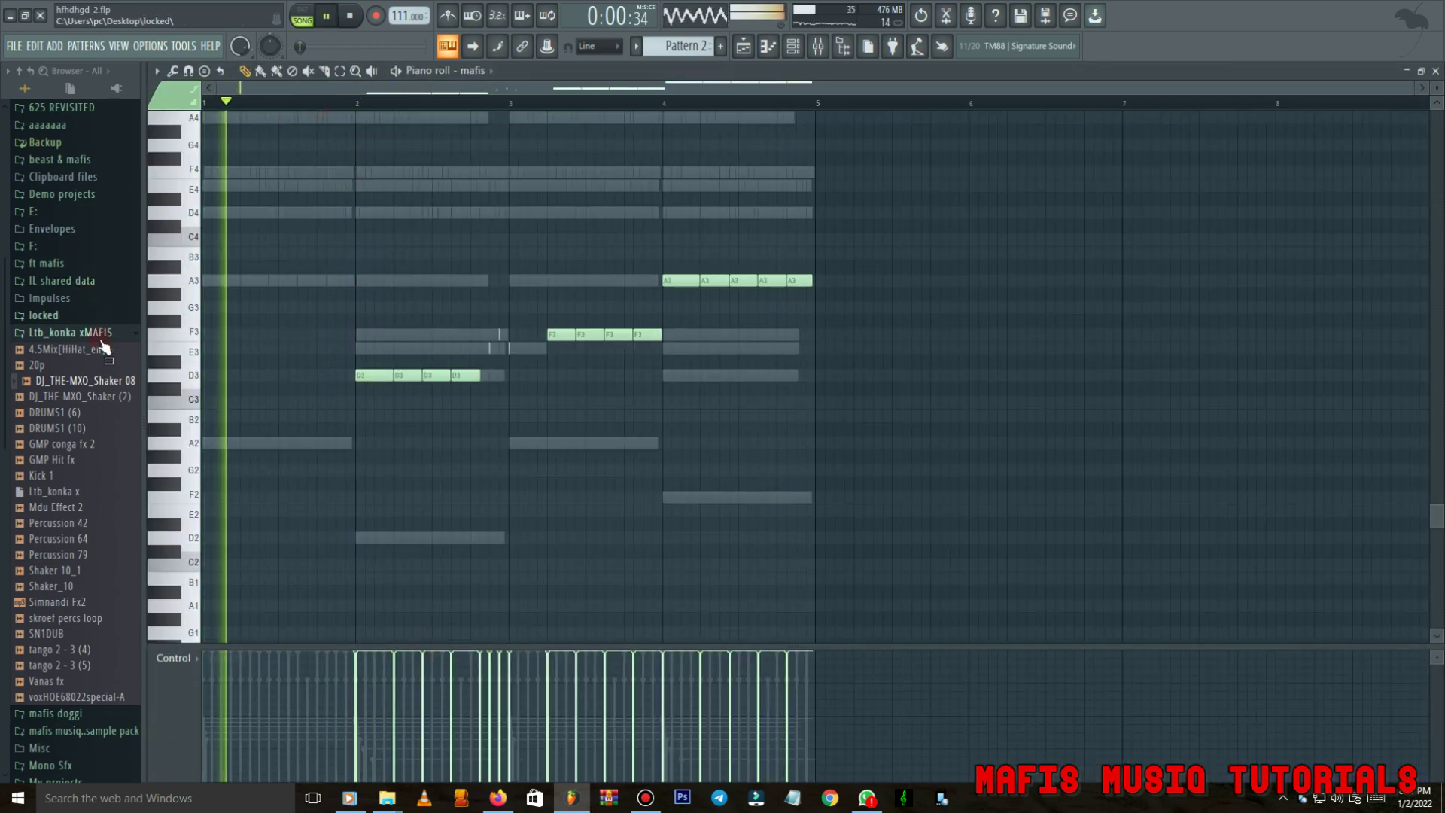
# Add three short A2 notes to bar 1, followed by two very short A2 notes near the bar's end.
pyautogui.scroll(3, 226, 450)
pyautogui.press('space')
pyautogui.press('space')
pyautogui.click(317, 445)
pyautogui.scroll(-1, 316, 450)
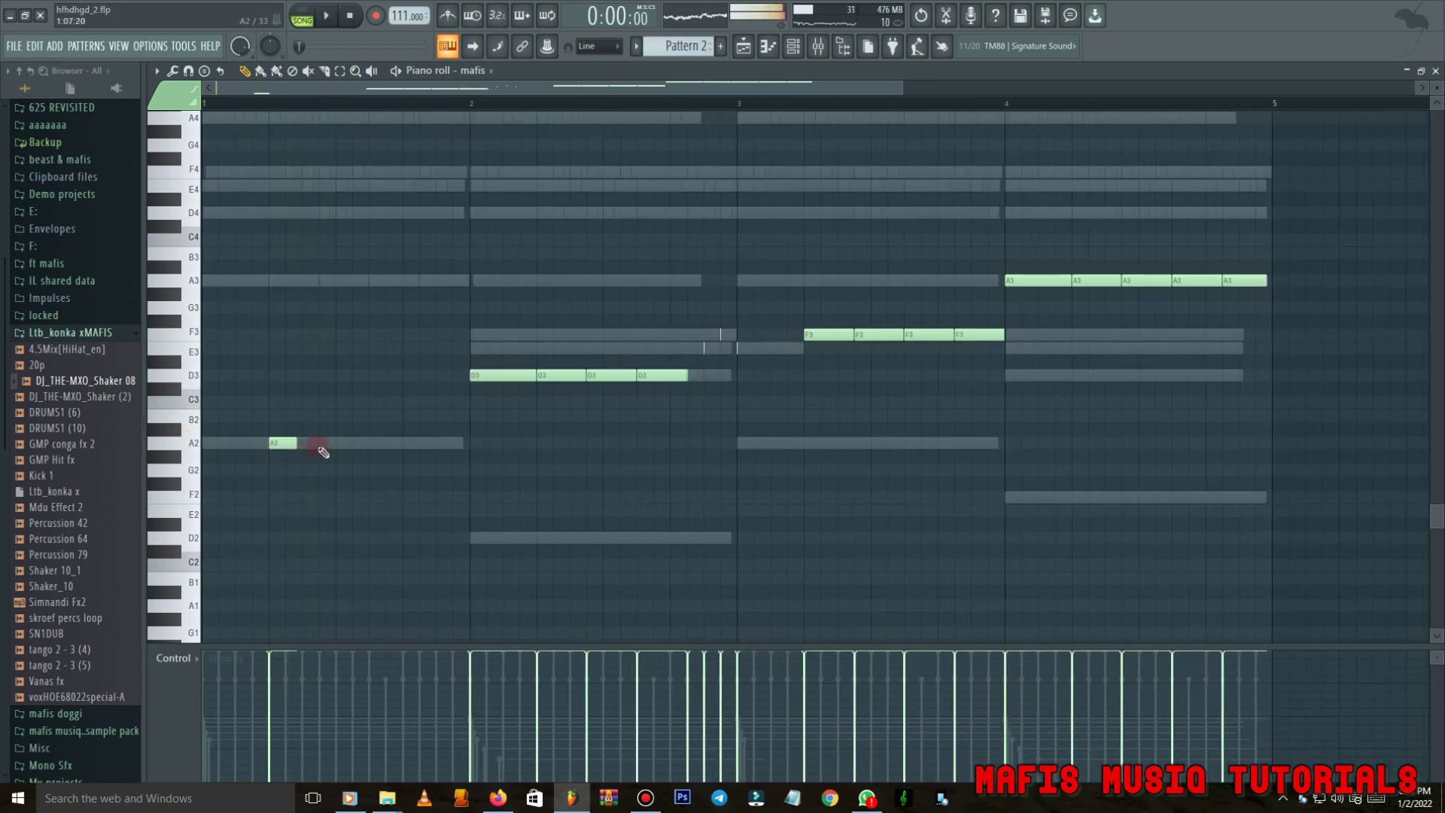
pyautogui.click(331, 444)
pyautogui.click(376, 444)
pyautogui.click(427, 445)
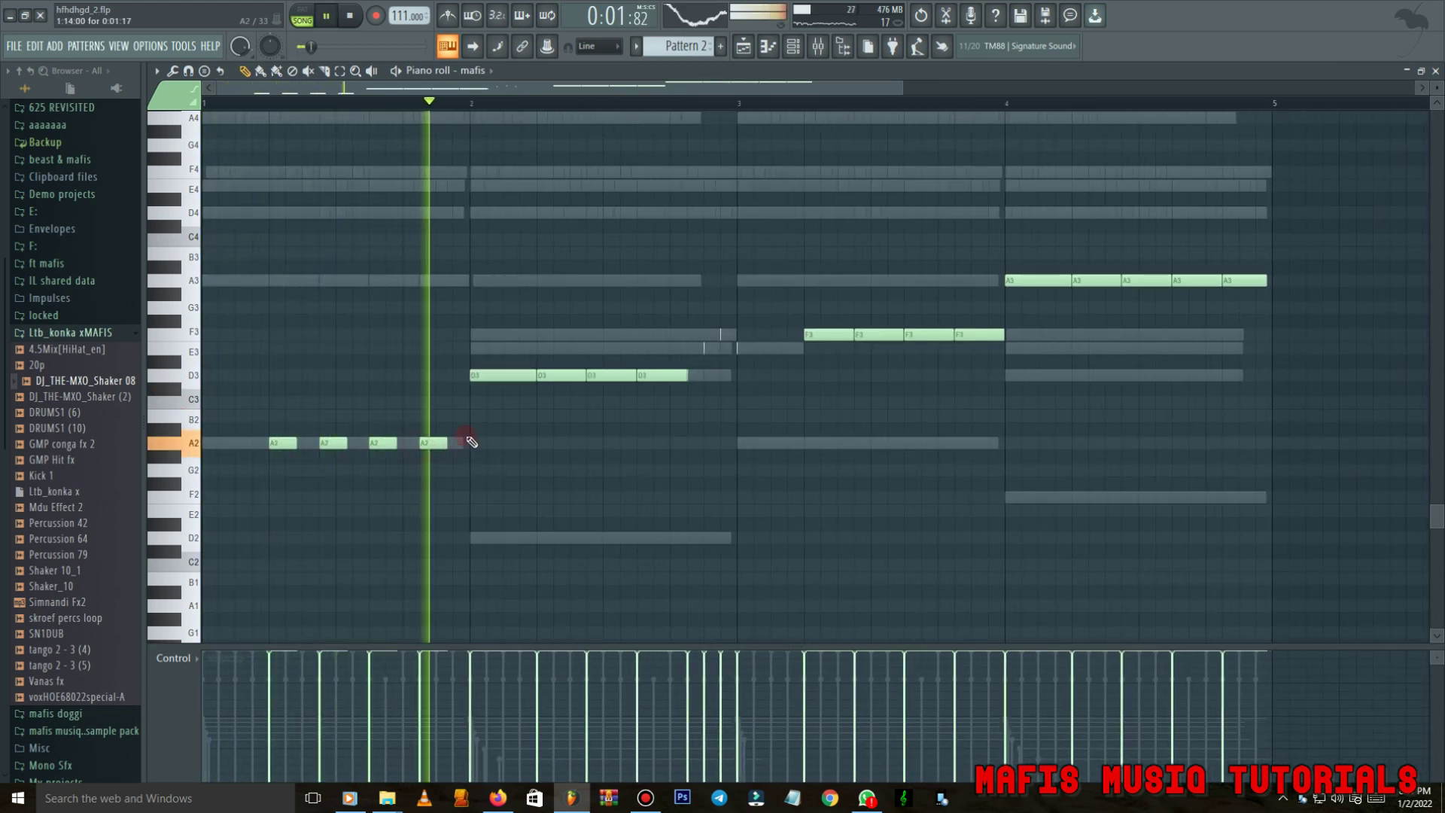
pyautogui.rightClick(430, 445)
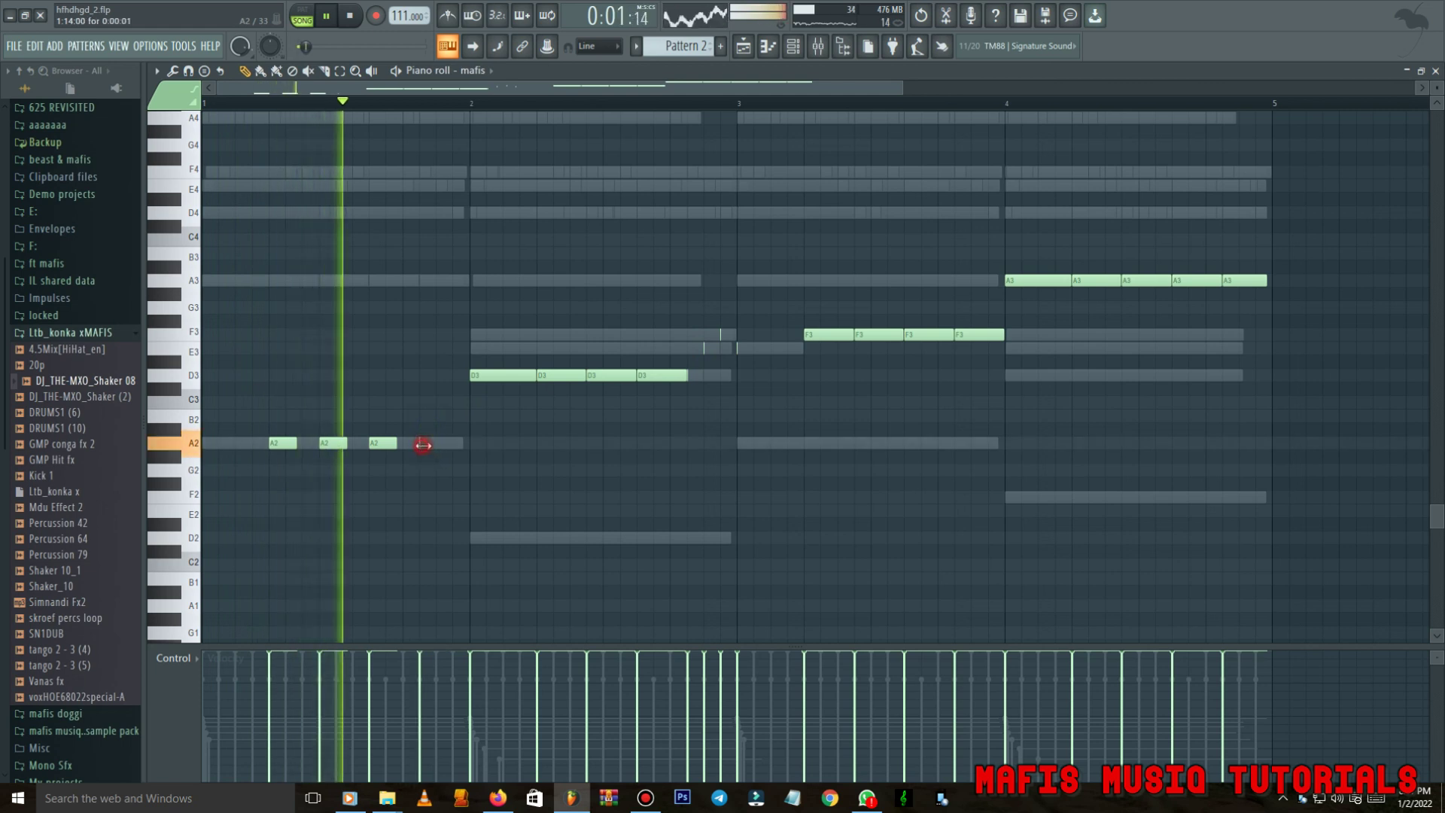
# Replace the opening D3 note of bar 2 with a very short D3 note.
pyautogui.rightClick(481, 376)
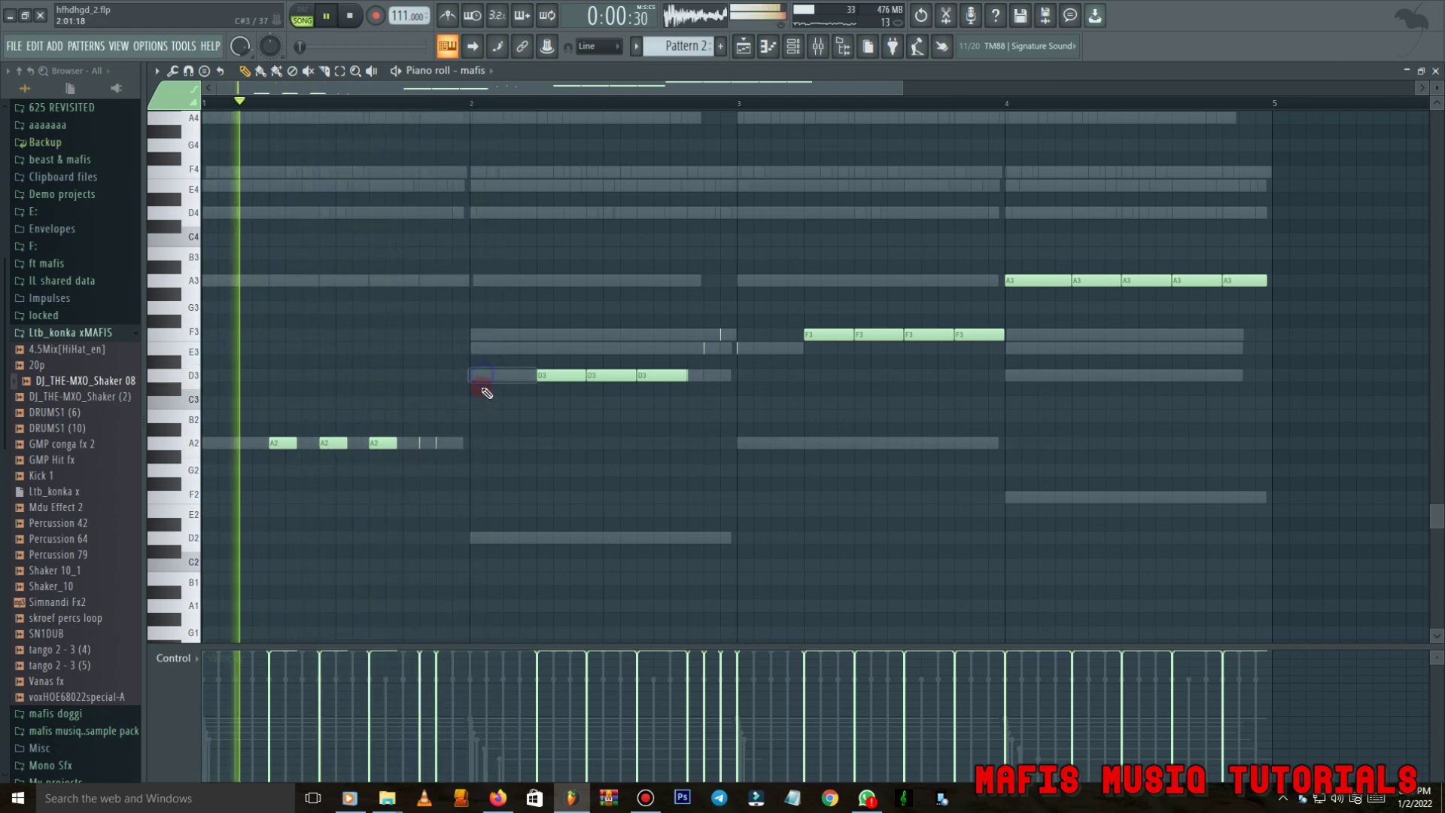
pyautogui.click(476, 377)
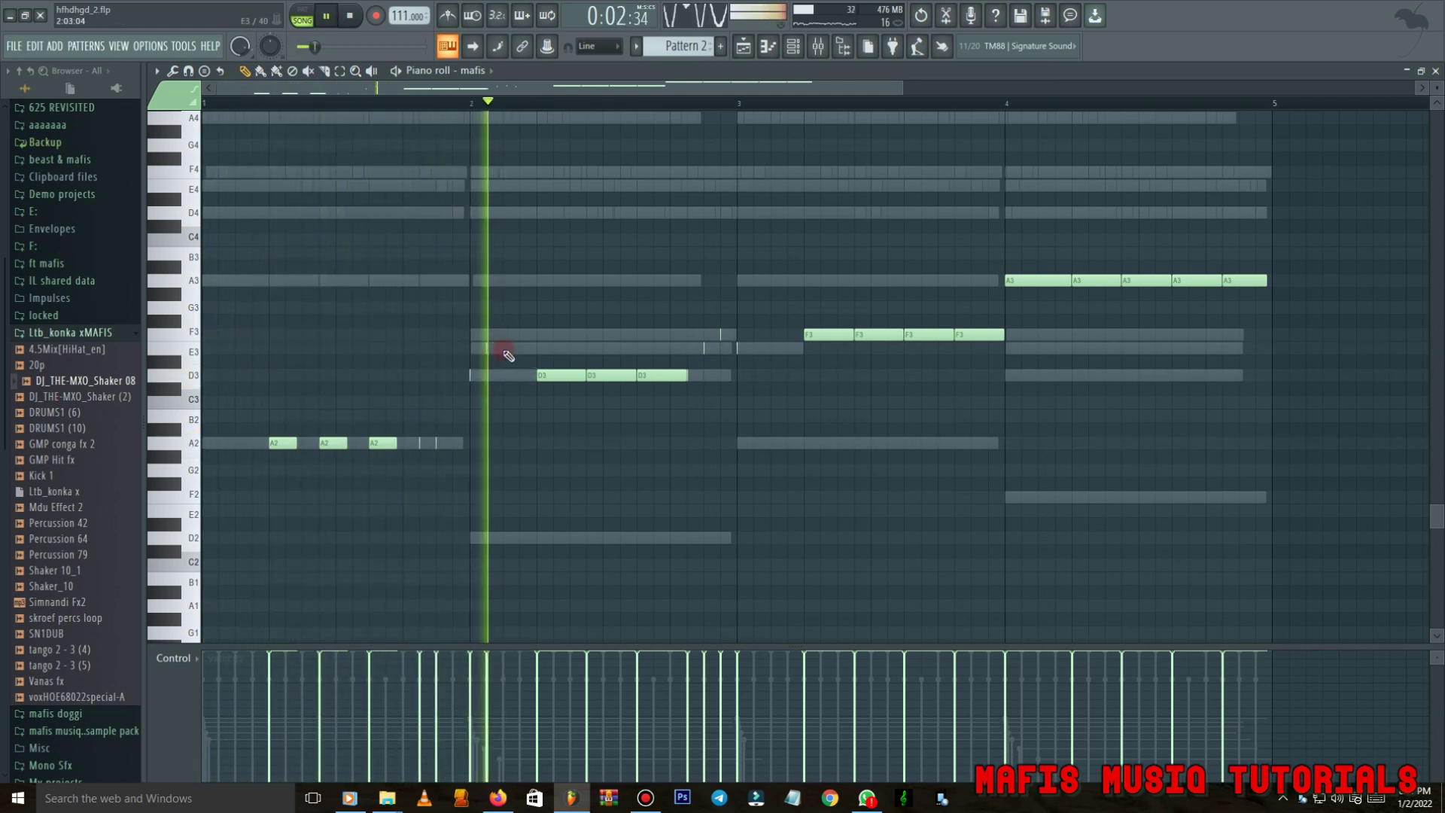
pyautogui.scroll(-3, 557, 376)
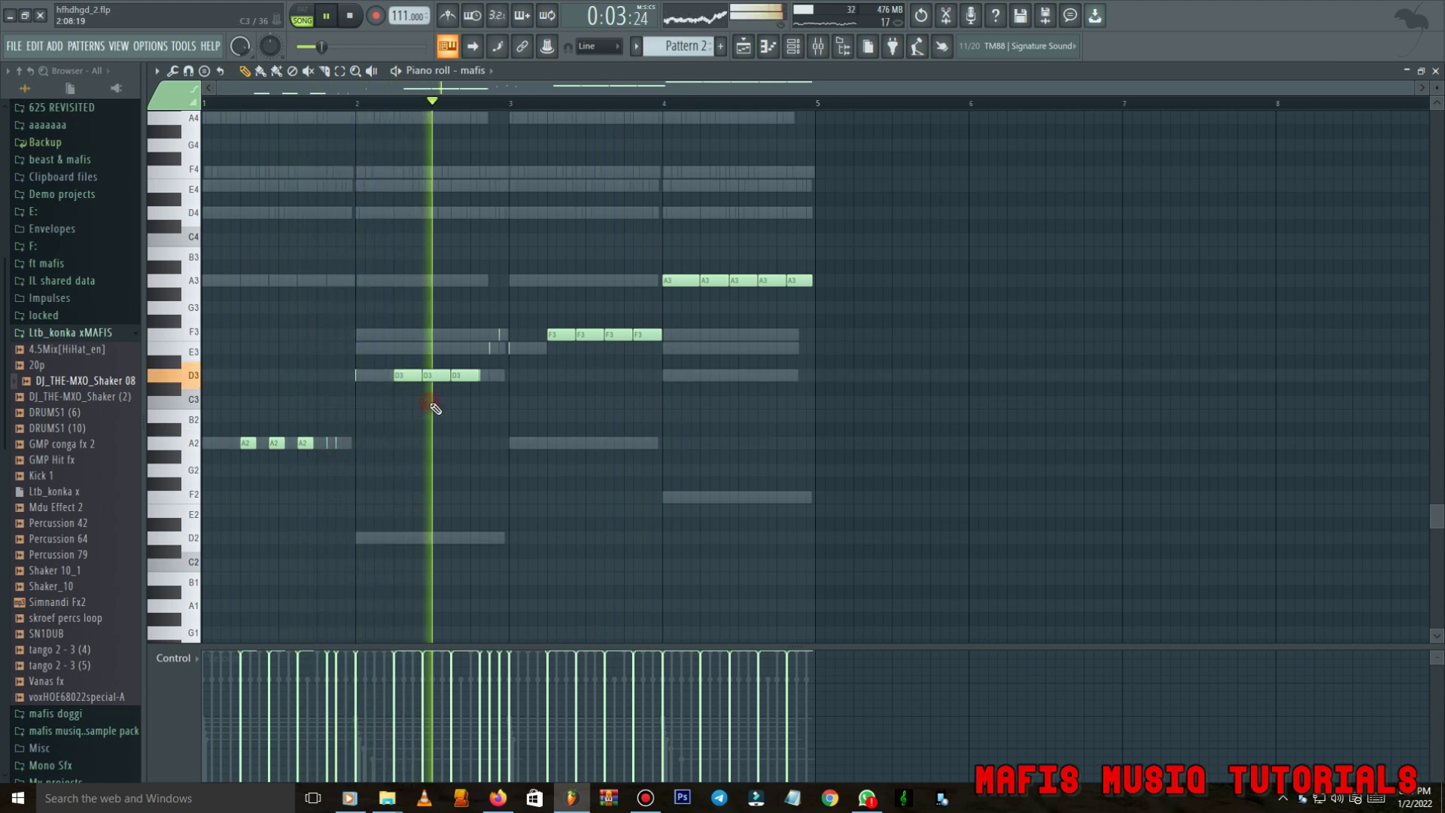
# Replace the very short E3 and F3 notes at the end of bar 2 with very short D3 notes.
pyautogui.scroll(5, 494, 367)
pyautogui.press('space')
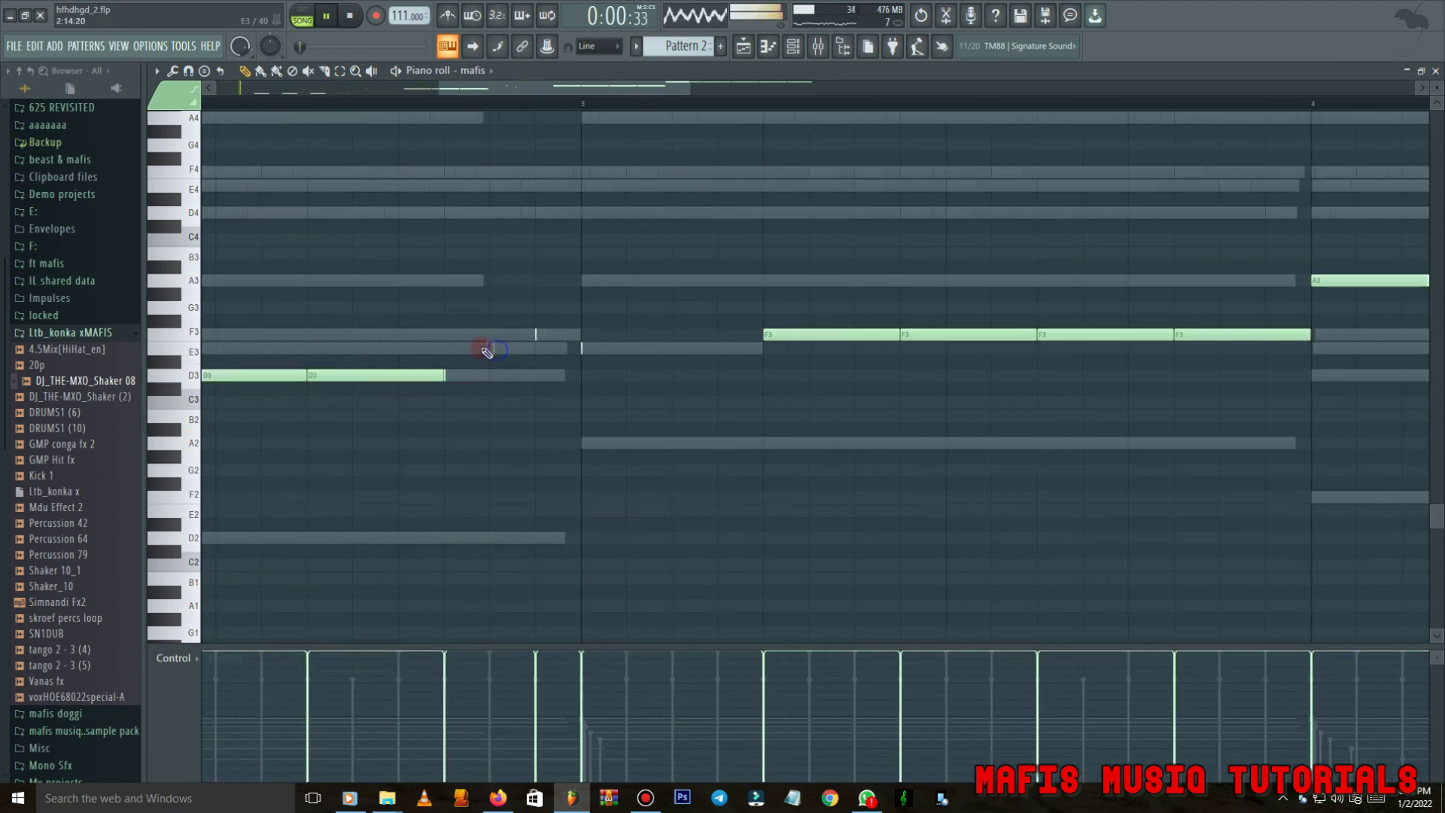
pyautogui.scroll(-5, 580, 355)
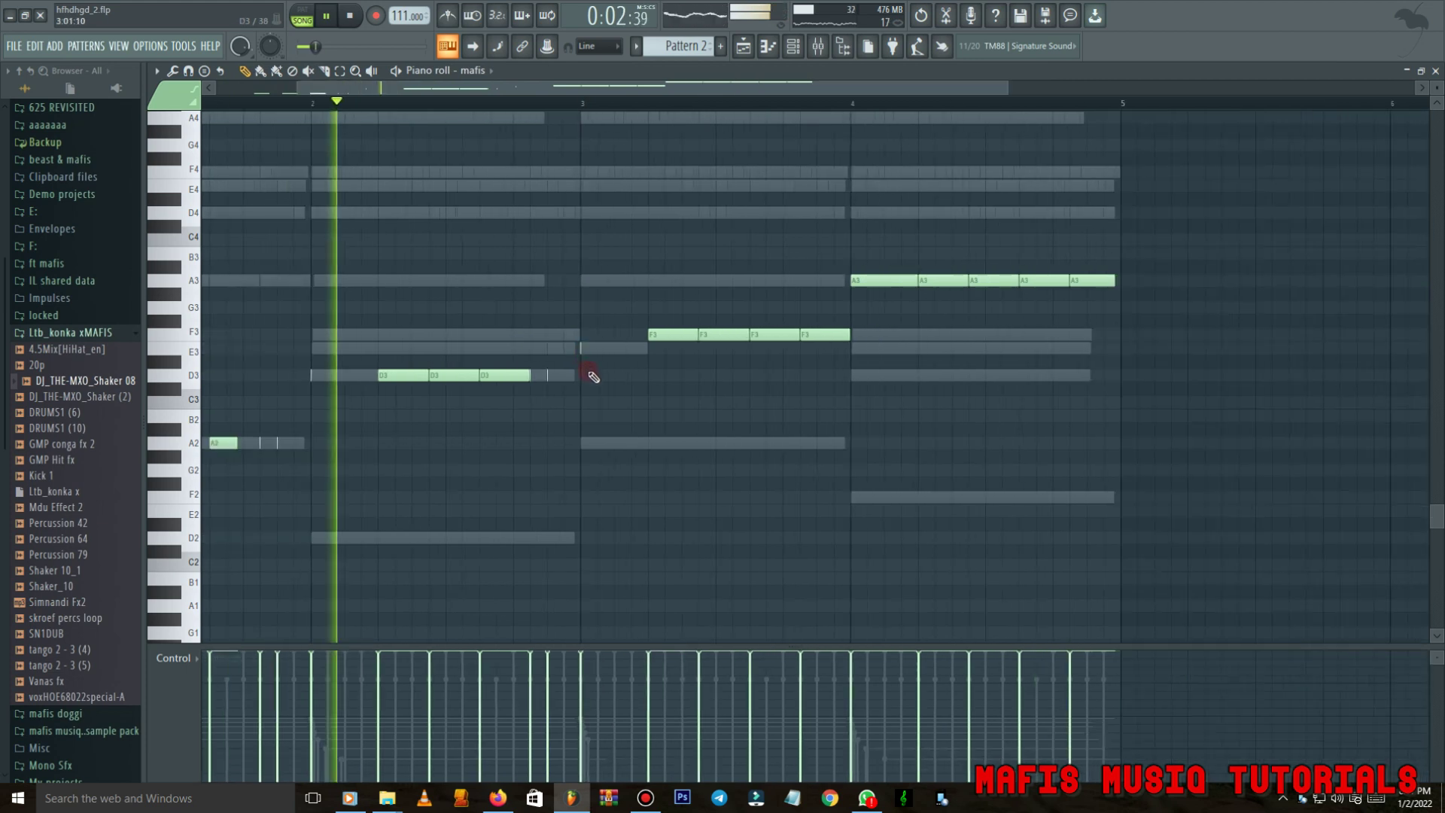
# Lower bar 3's first F3 note to E3, and shorten bar 3's last F3 note and bar 4's first A3 note.
pyautogui.moveTo(654, 338); pyautogui.dragTo(656, 353)
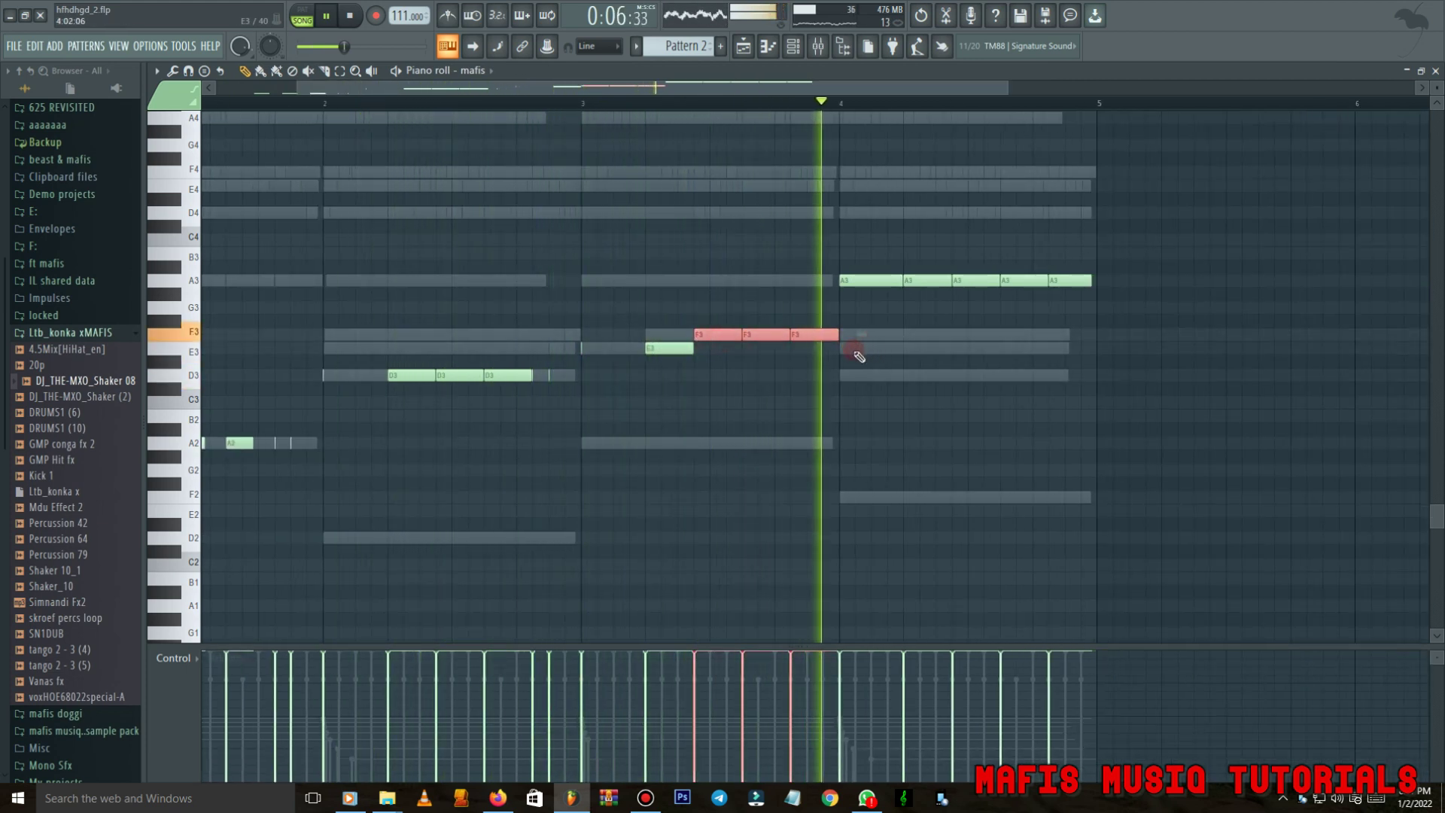
pyautogui.scroll(-4, 741, 332)
pyautogui.scroll(4, 693, 310)
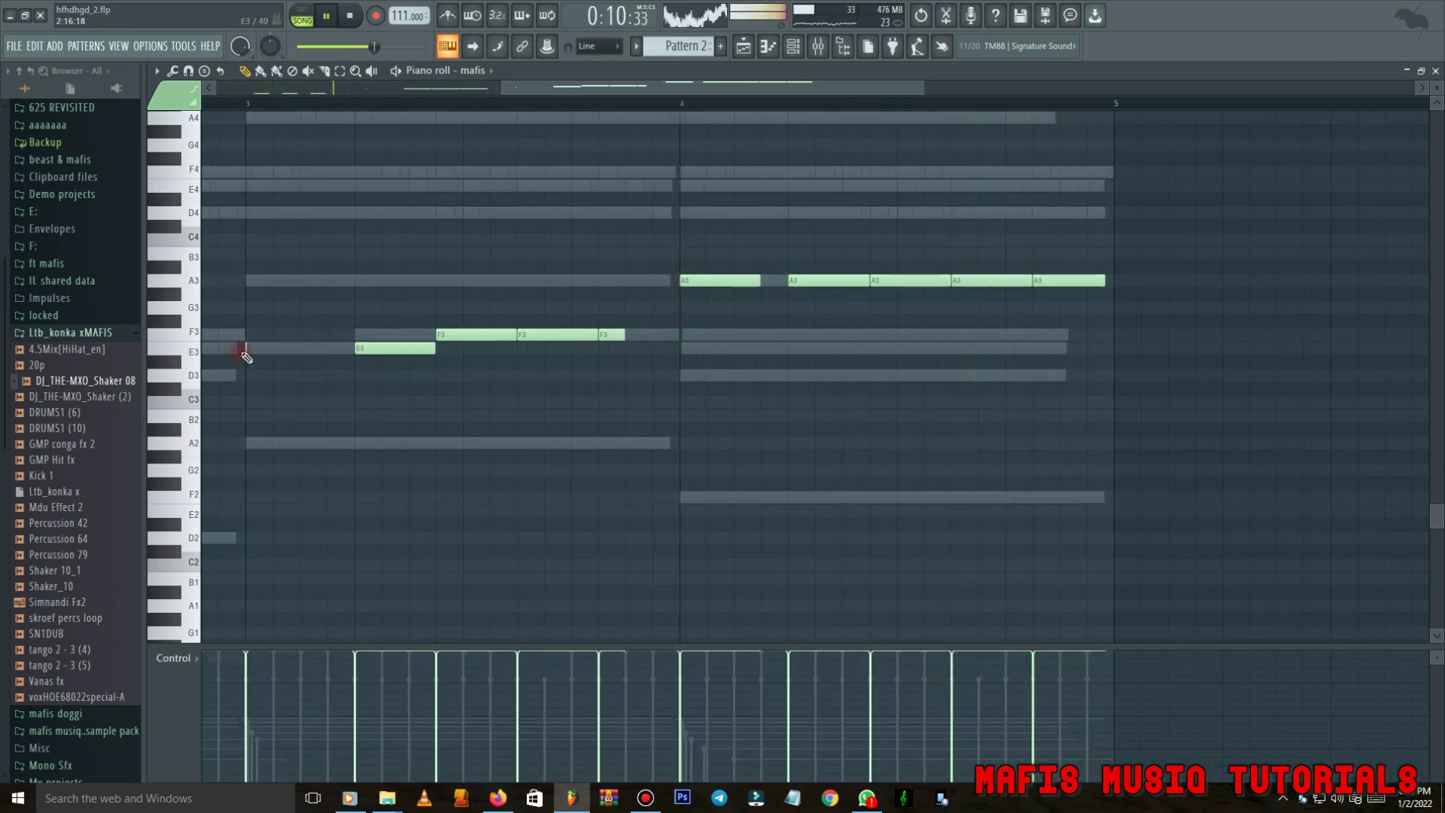
pyautogui.scroll(-4, 762, 97)
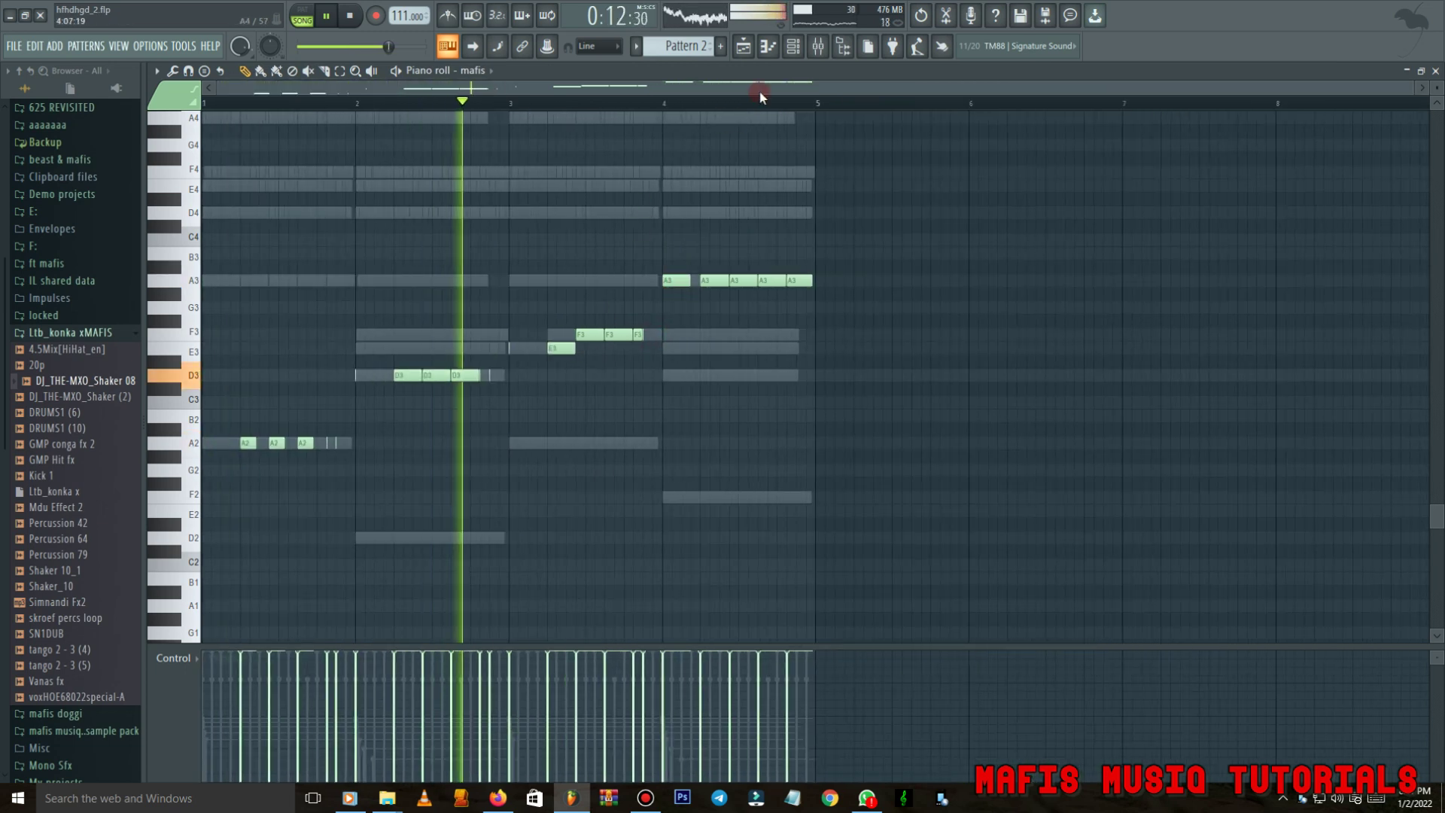
# Raise the third full-length D3 note in bar 2 one octave to D4.
pyautogui.moveTo(459, 361); pyautogui.dragTo(472, 403)
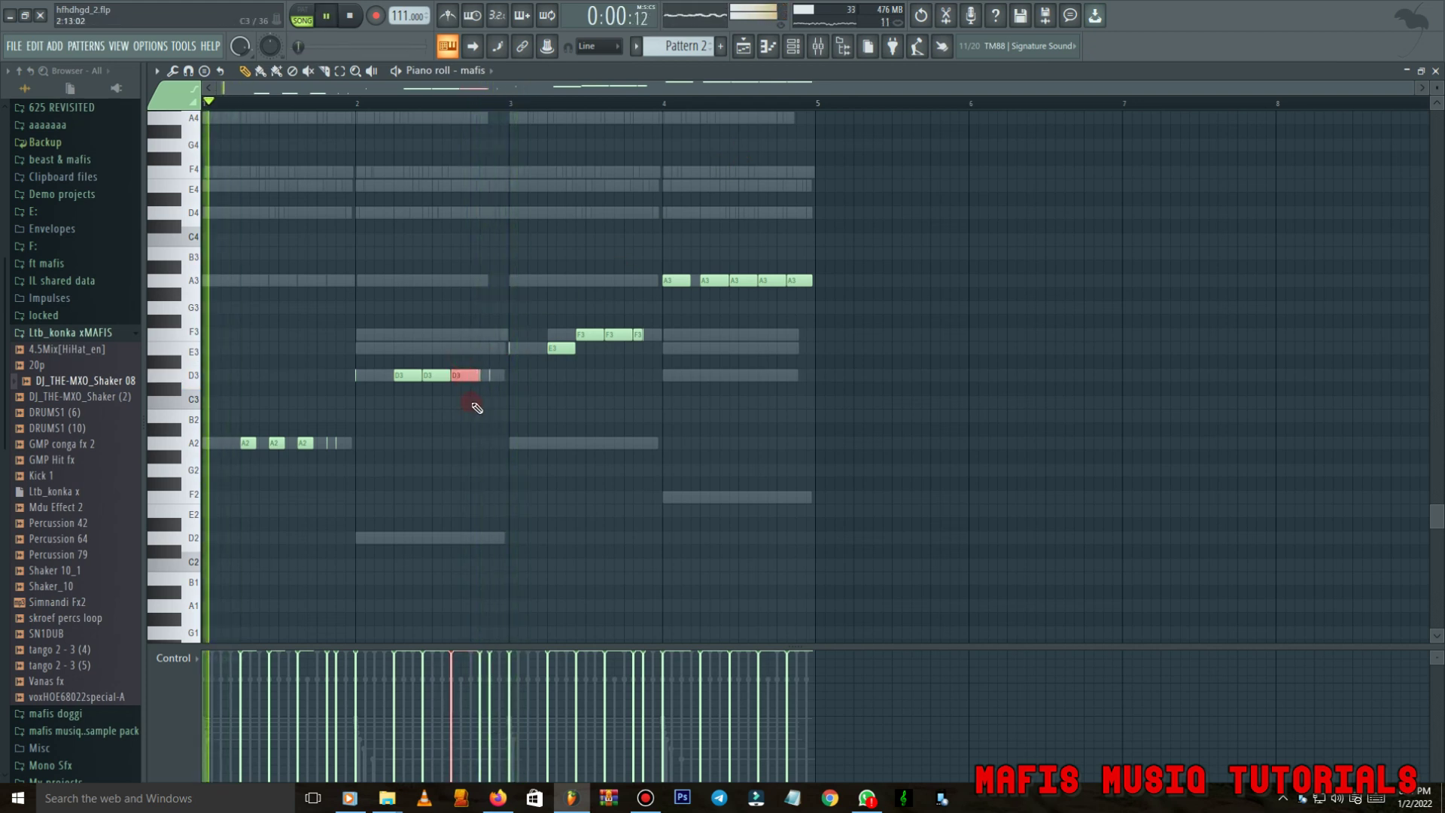
pyautogui.hotkey('ctrl', 'Up')
pyautogui.press('space')
# Copy the lower mafis channel's notes and paste them into the mafis tube 3 channel.
pyautogui.press('F6')
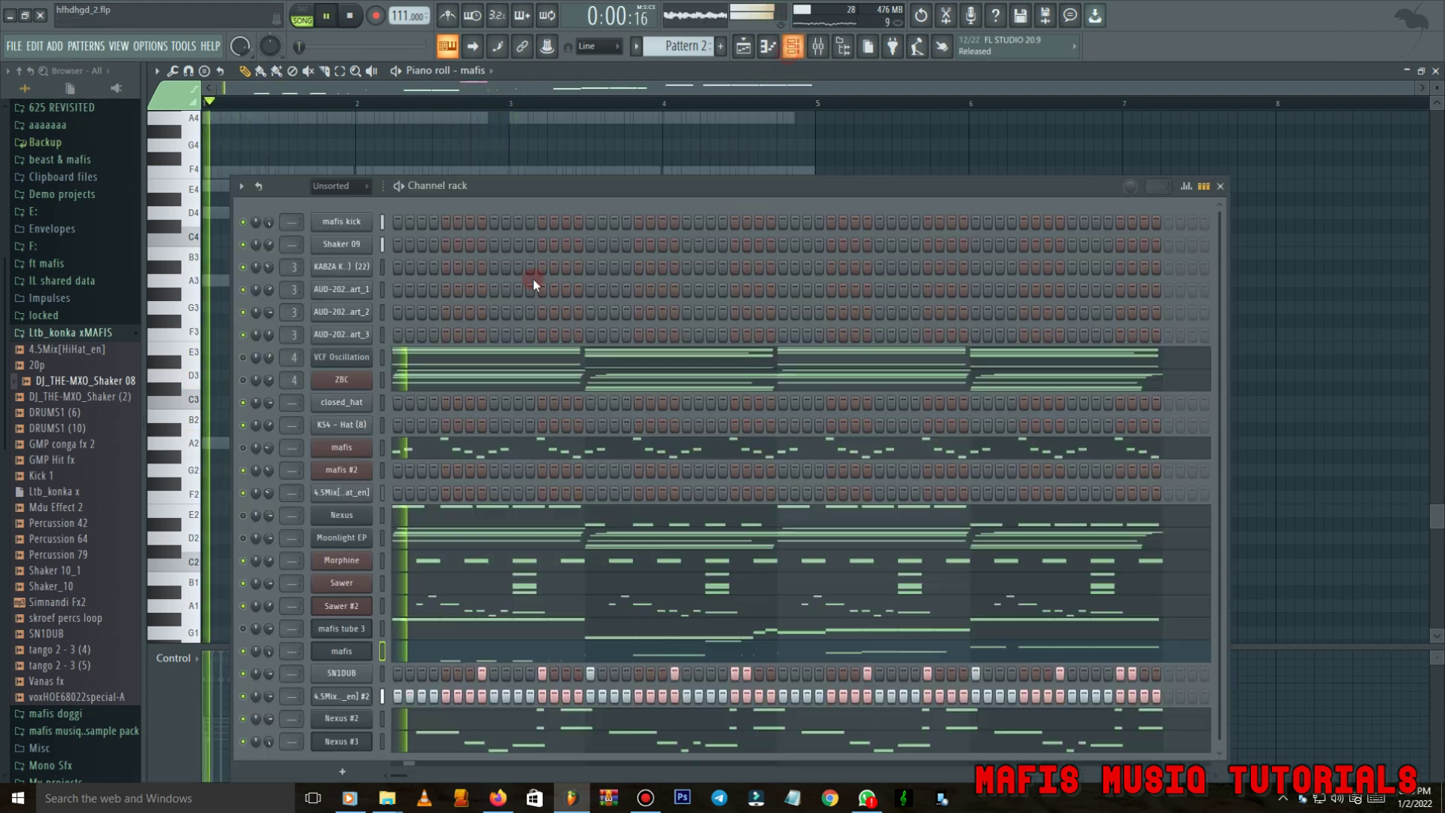
pyautogui.press('space')
pyautogui.rightClick(358, 656)
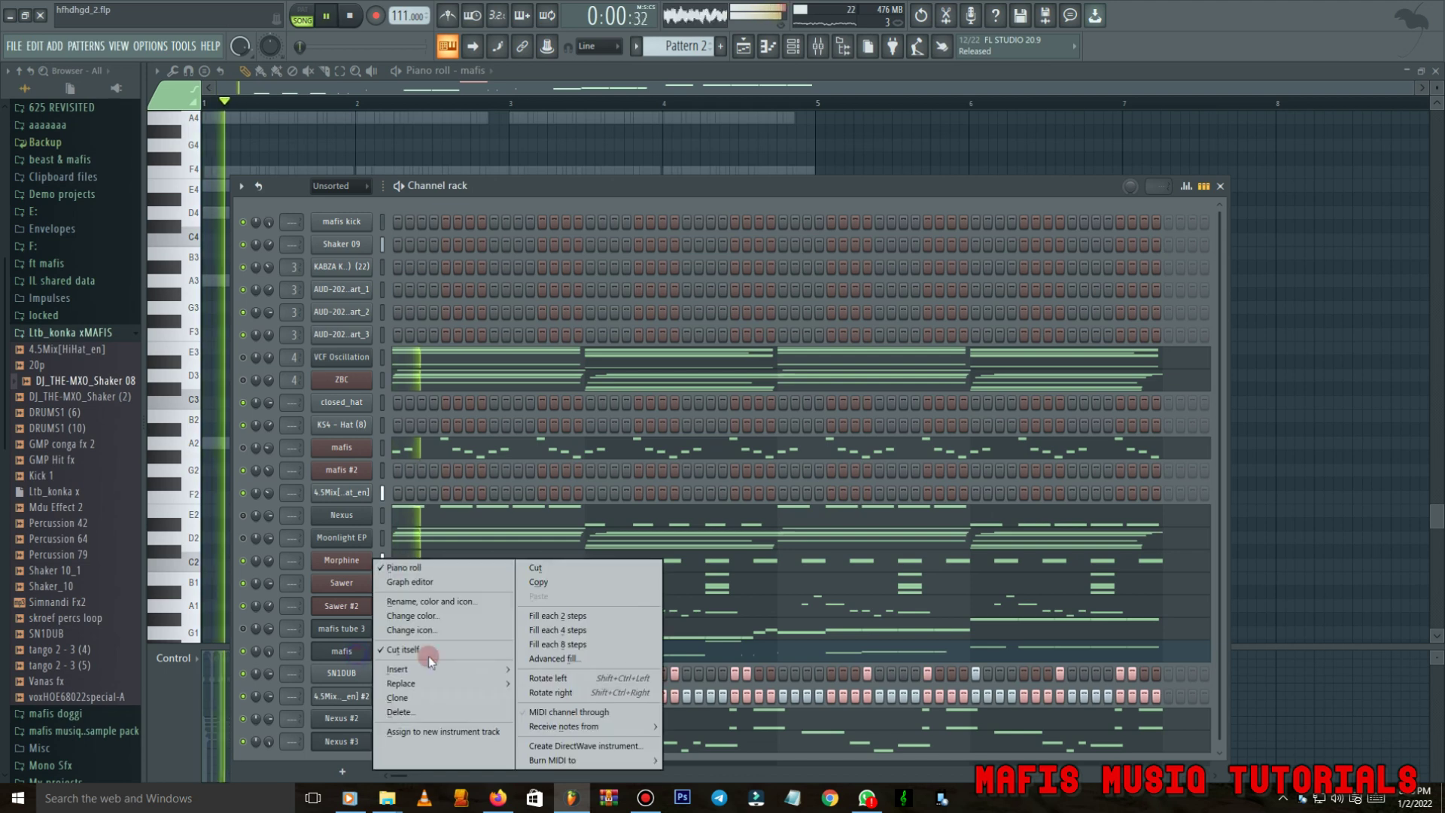
pyautogui.click(548, 584)
pyautogui.press('space')
pyautogui.press('space')
pyautogui.rightClick(345, 632)
pyautogui.click(566, 596)
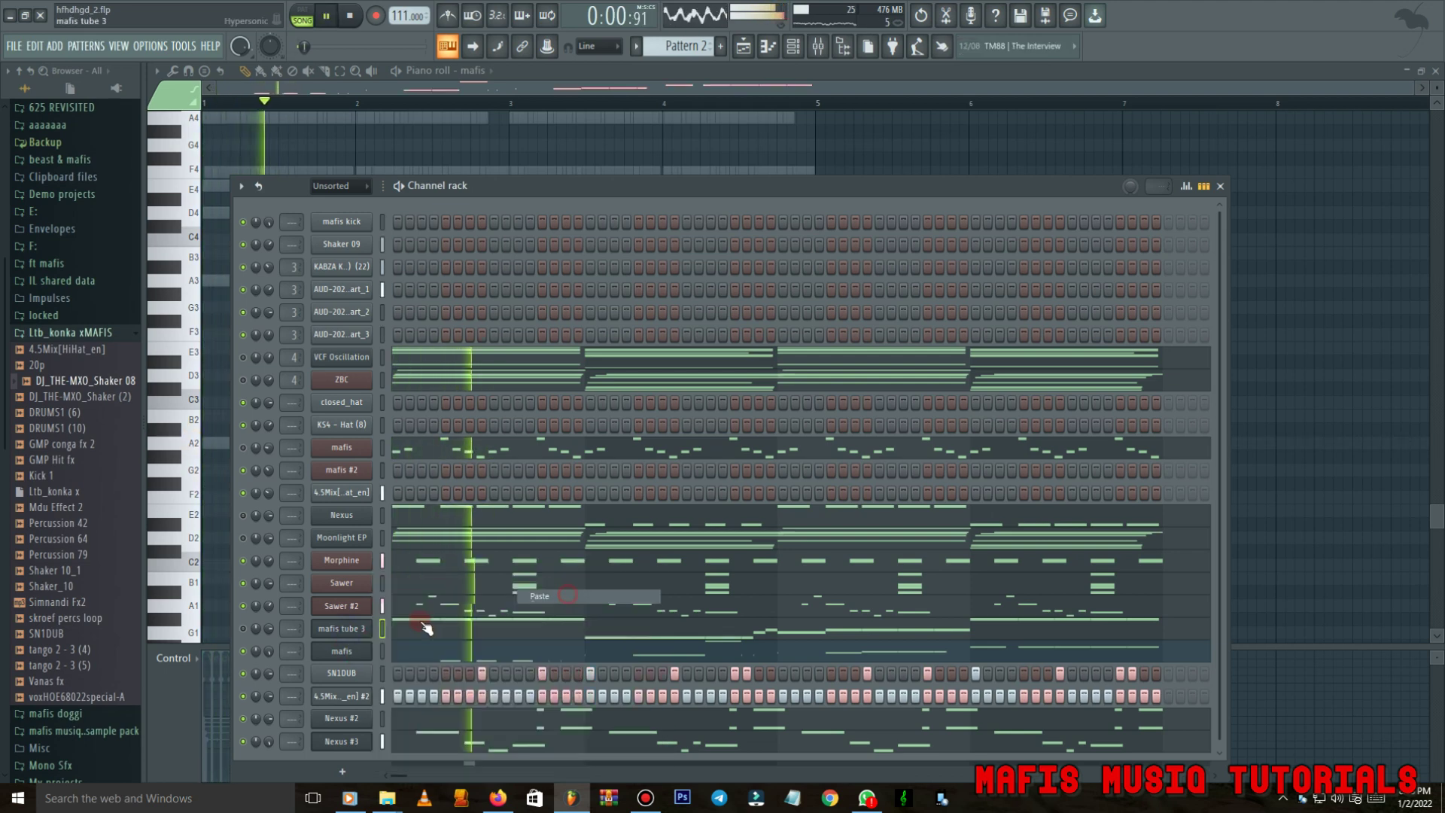
# Lengthen the shortened notes in the mafis tube 3 piano roll so each one reaches the following note.
pyautogui.press('space')
pyautogui.click(420, 633)
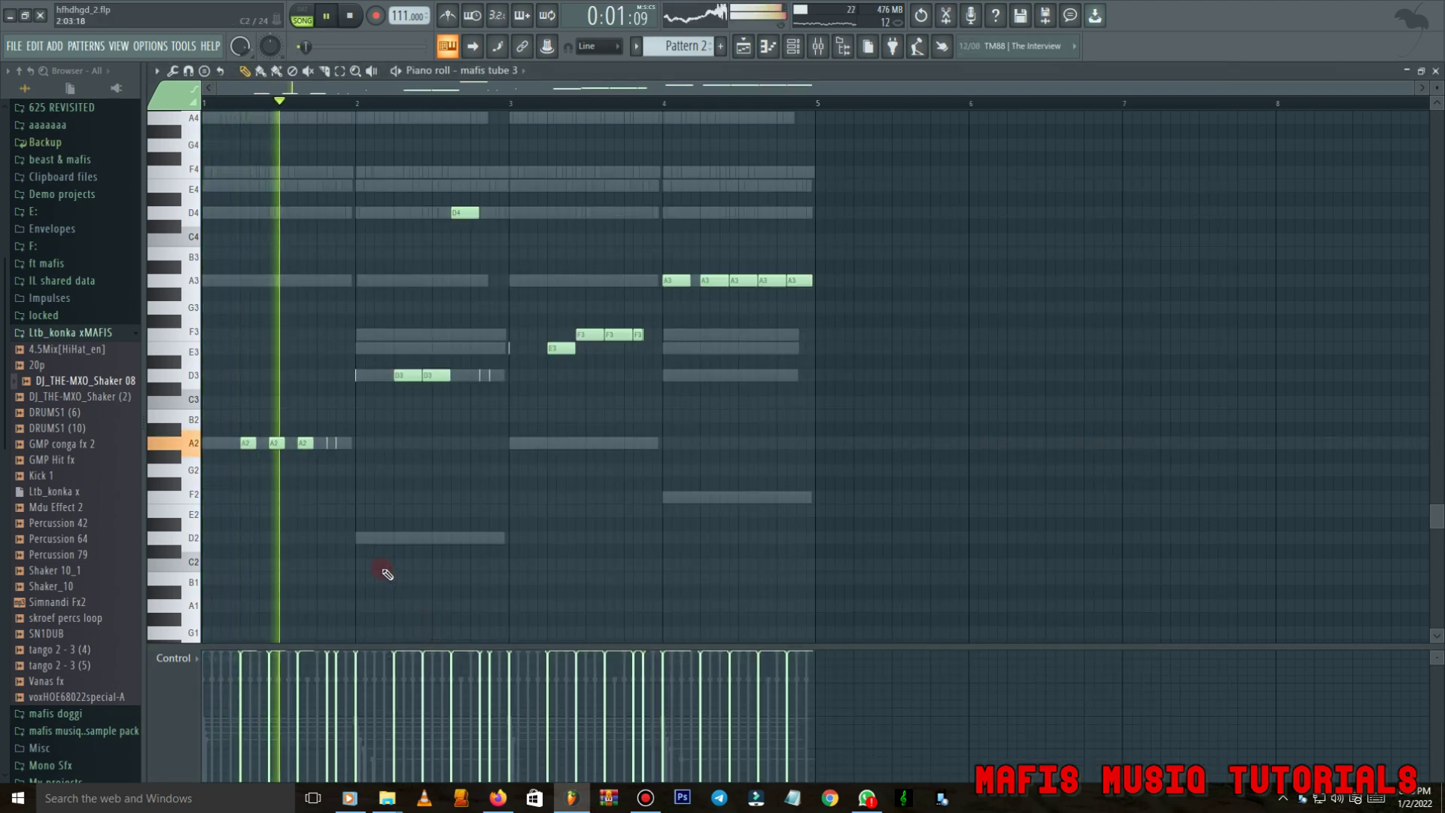
pyautogui.press('space')
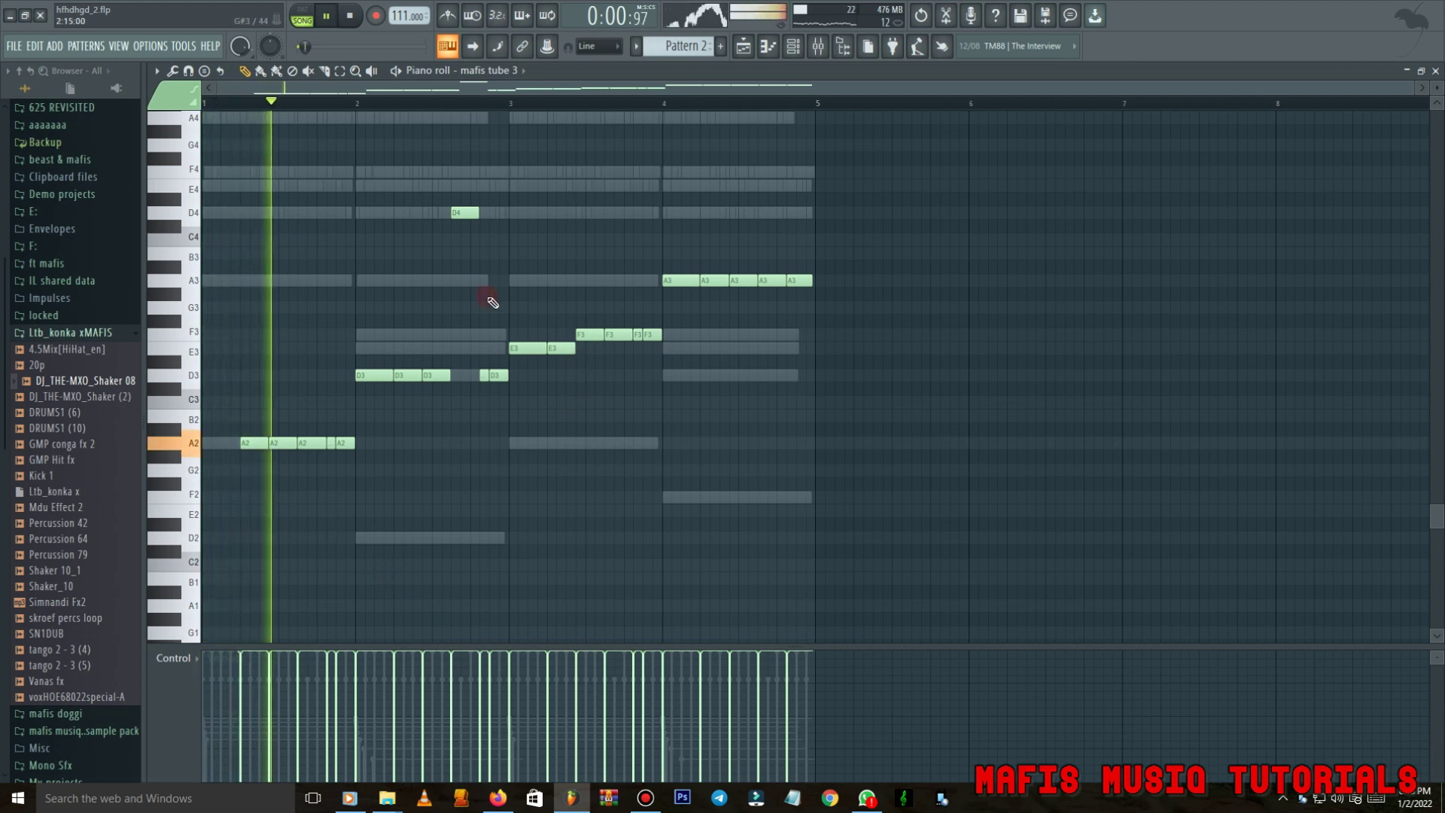
# Lower the D4 note in bar 2 of the lower mafis channel one octave to D3.
pyautogui.click(796, 50)
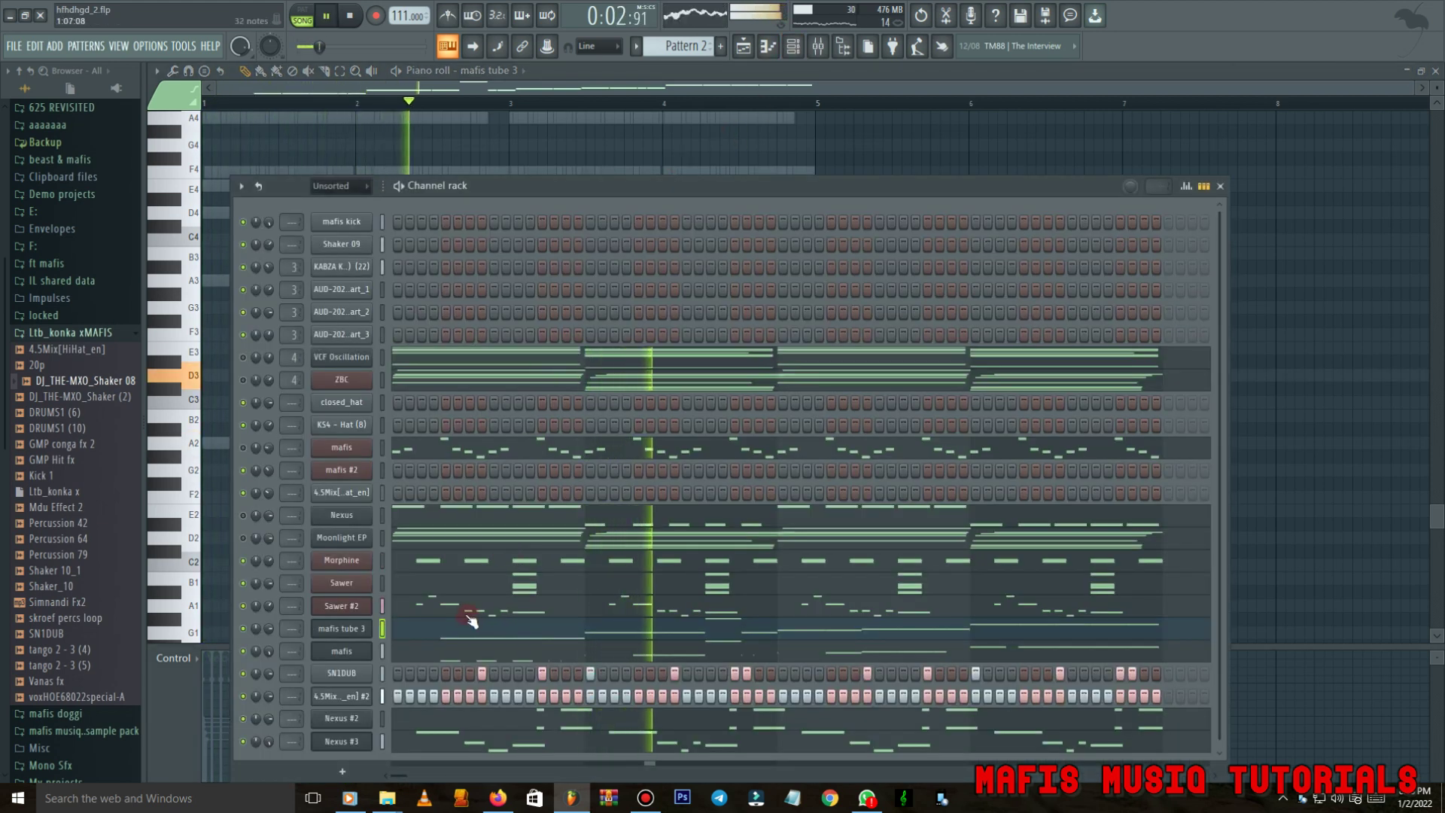
pyautogui.press('space')
pyautogui.click(420, 652)
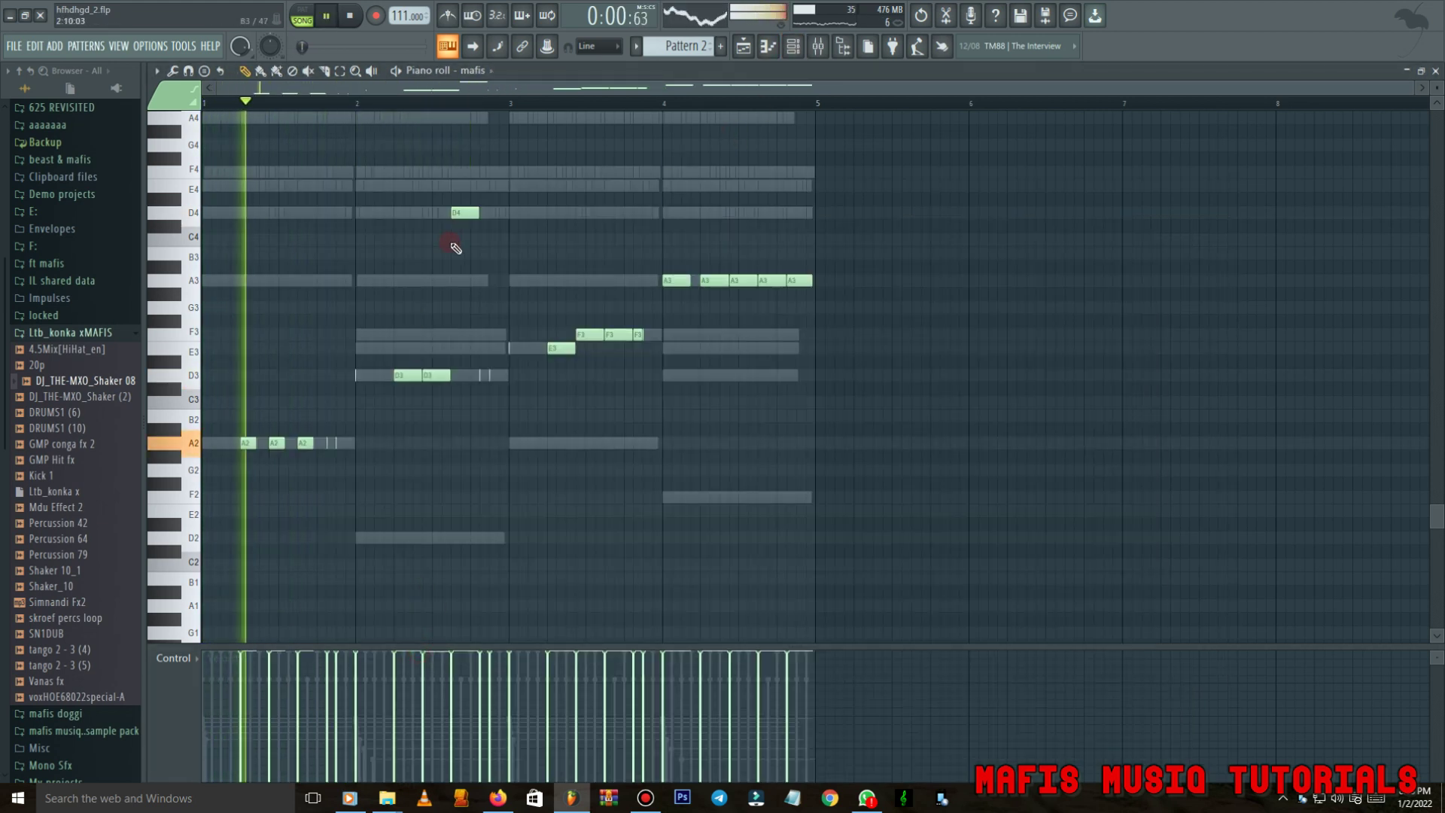
pyautogui.keyDown('ctrl'); pyautogui.click(458, 212); pyautogui.keyUp('ctrl')
pyautogui.hotkey('ctrl', 'Down')
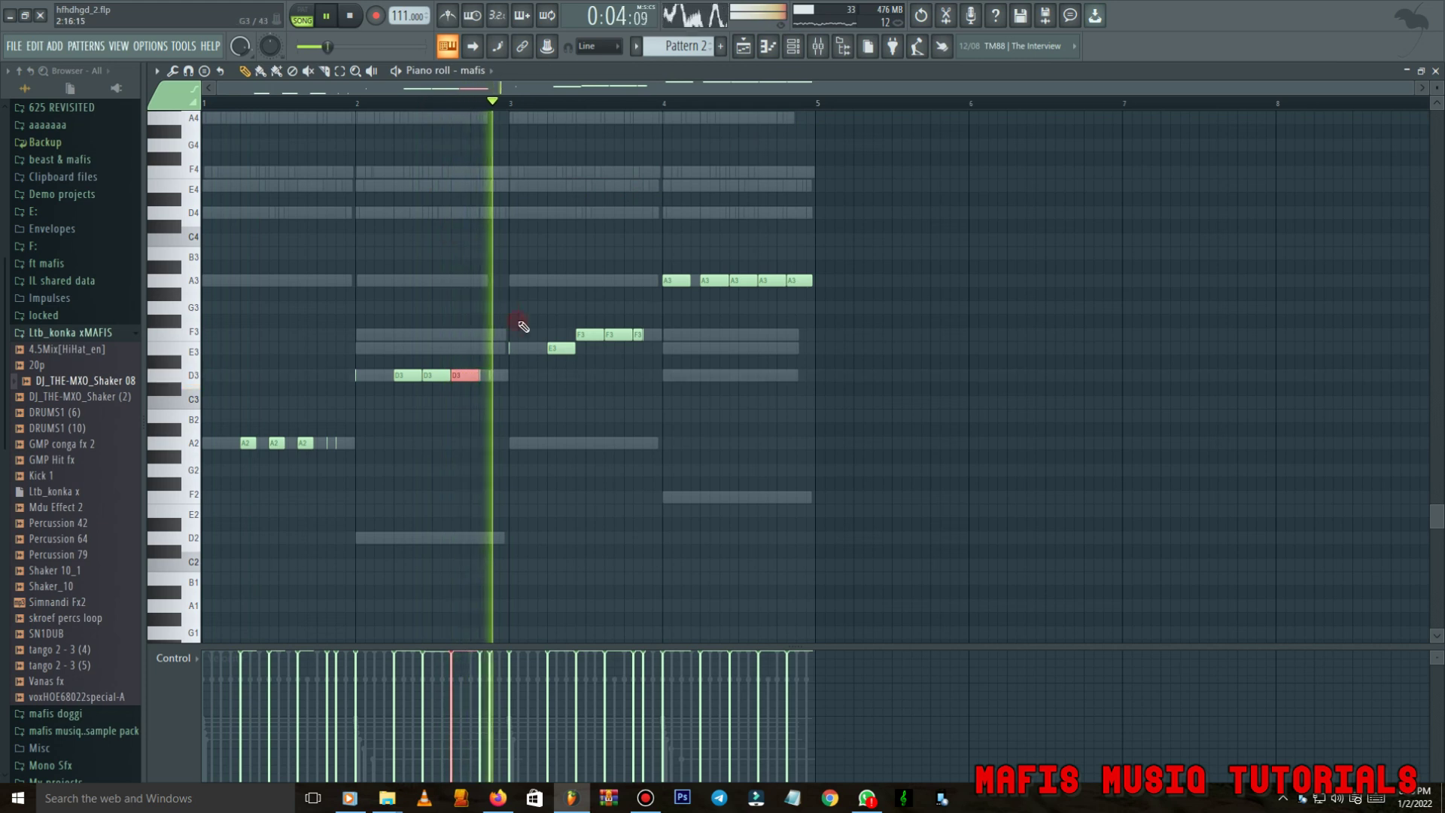
# In the mafis tube 3 piano roll, raise bar 3's first E3 note to E4 and its second F3 note to F4.
pyautogui.press('F6')
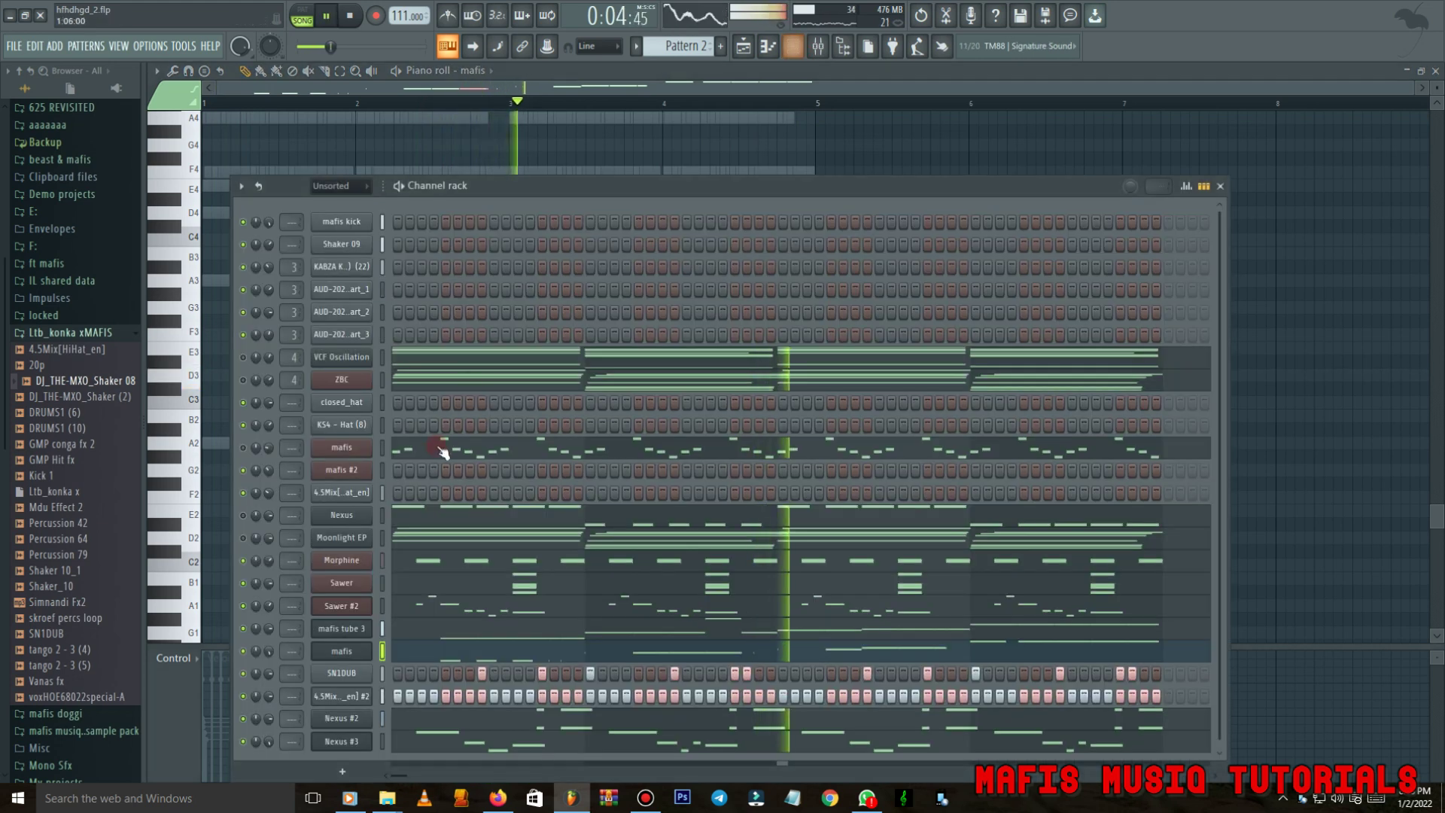
pyautogui.click(413, 638)
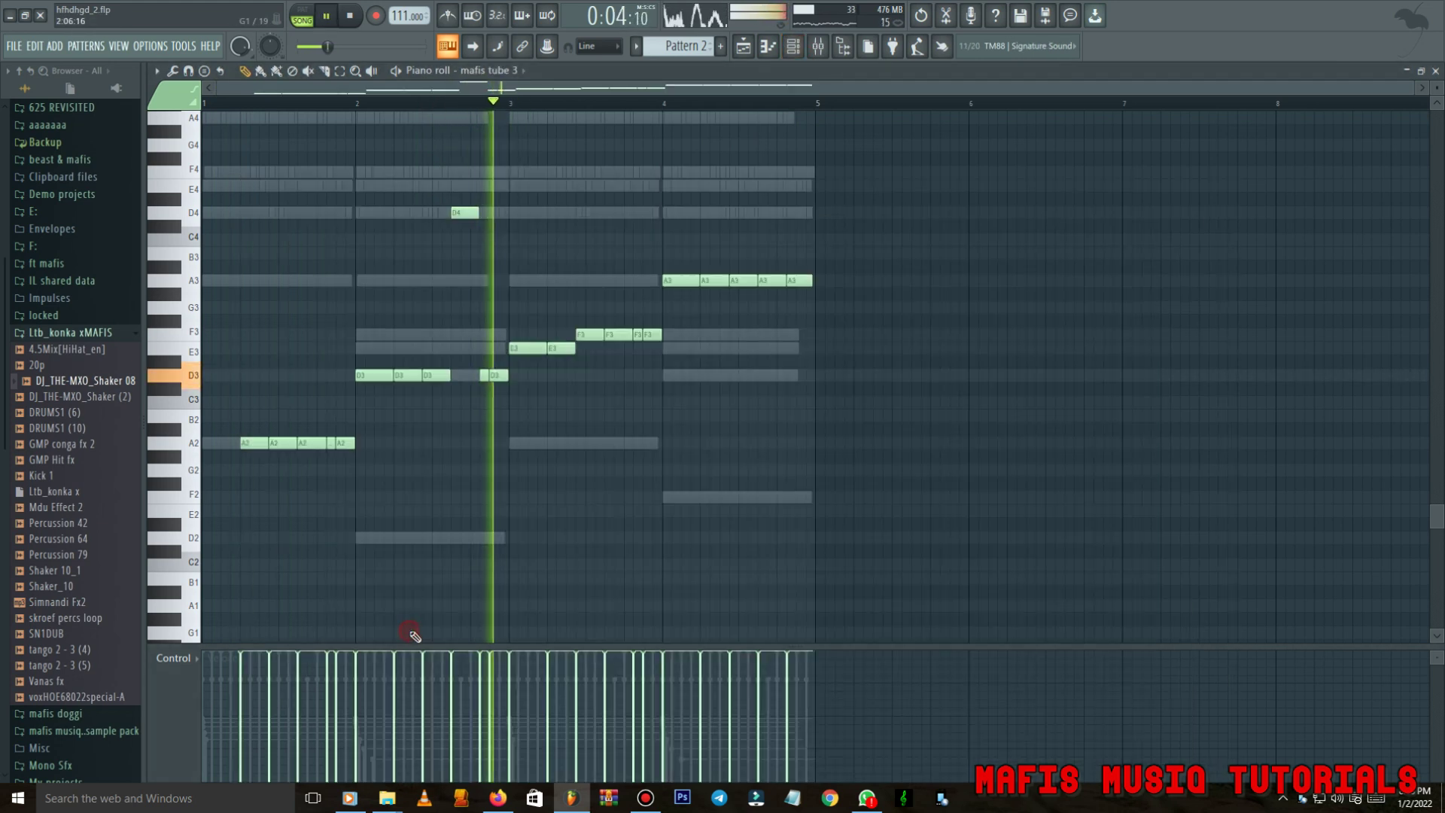
pyautogui.hotkey('ctrl', 'Up')
pyautogui.click(531, 382)
pyautogui.click(617, 335)
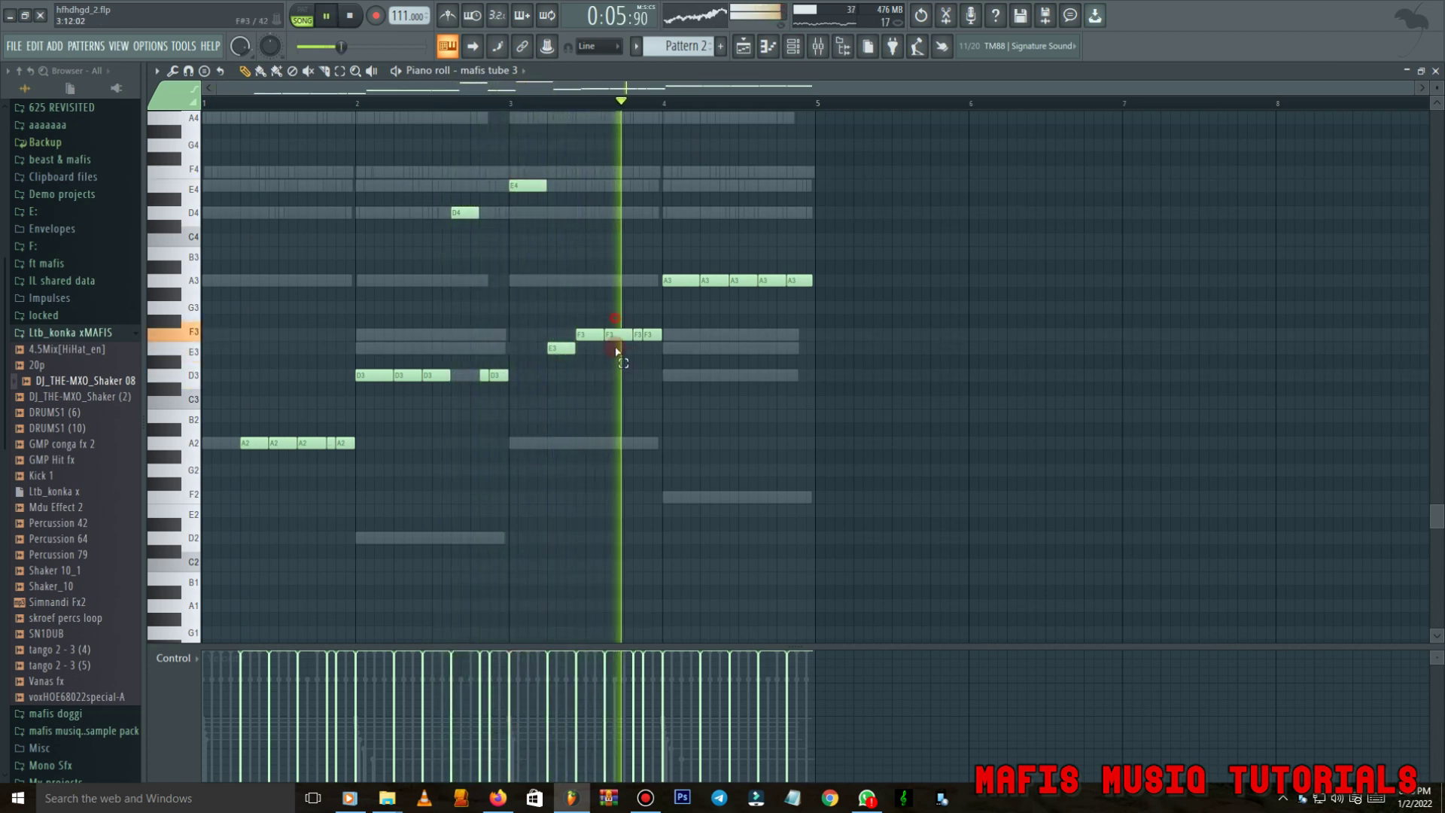
pyautogui.hotkey('ctrl', 'Up')
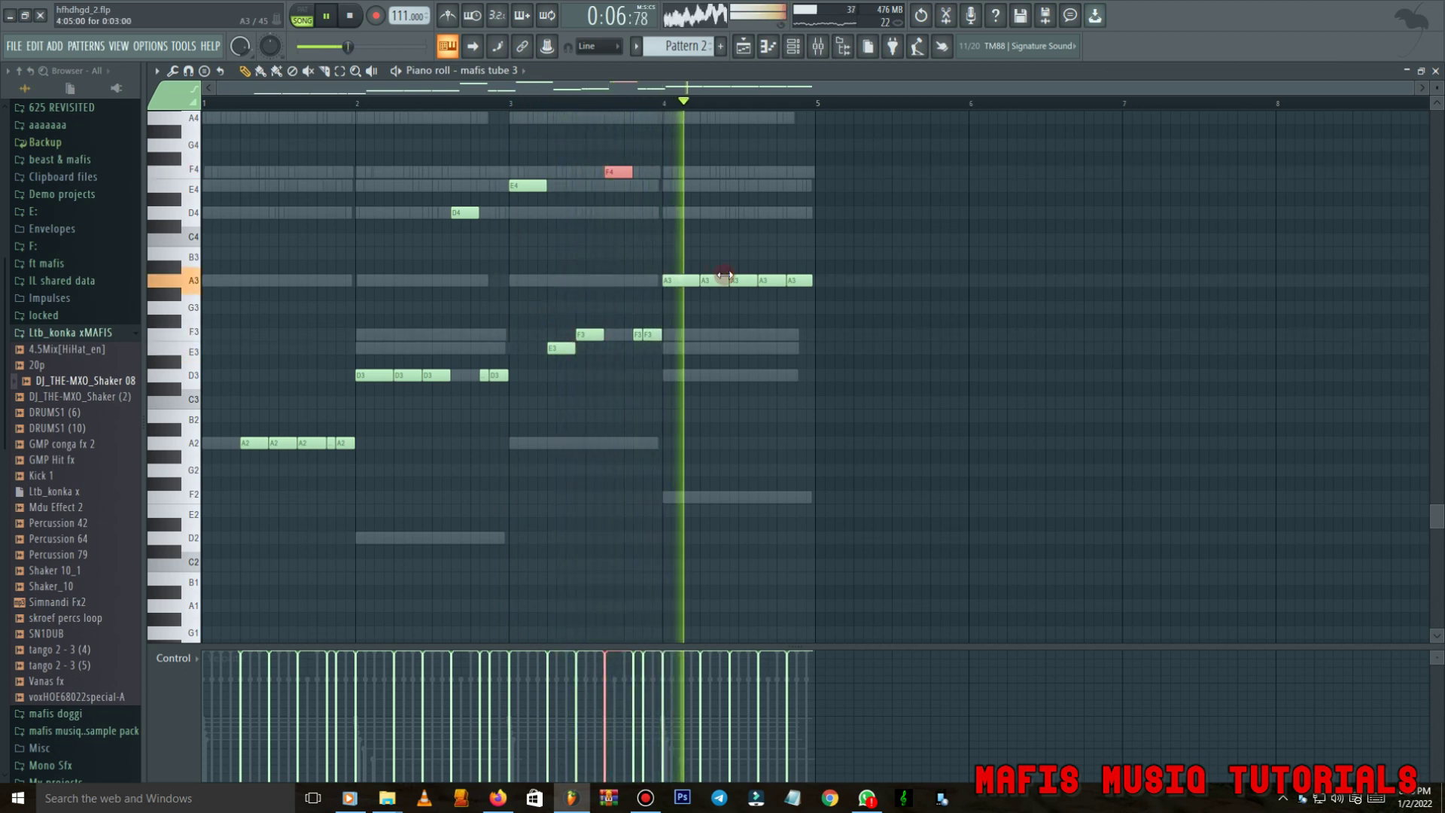
# Raise the third and fourth A3 notes in bar 4 to A4, and the second and third A2 notes in bar 1 to A3.
pyautogui.moveTo(731, 276); pyautogui.dragTo(766, 301)
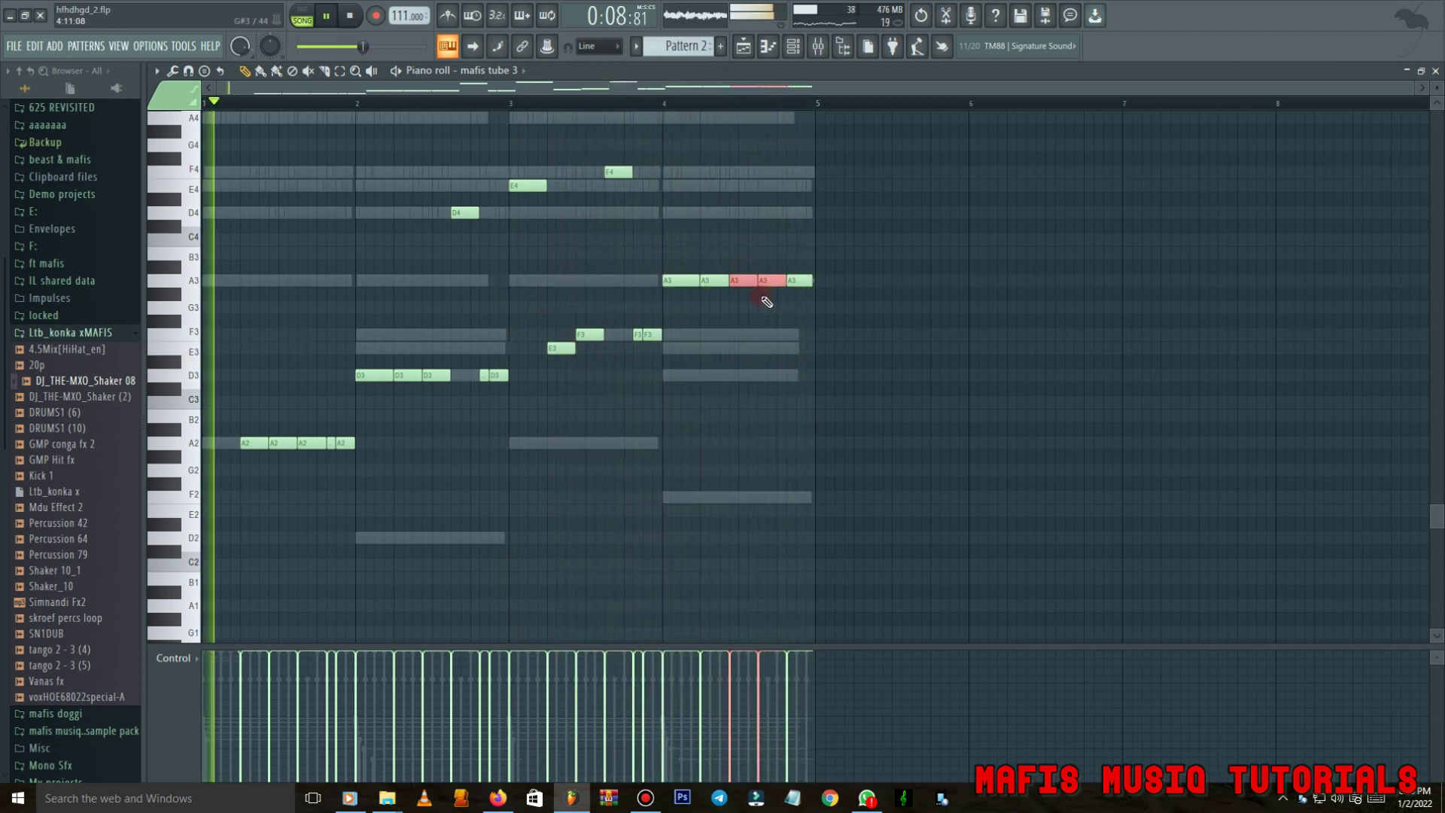
pyautogui.hotkey('ctrl', 'Up')
pyautogui.moveTo(289, 430); pyautogui.dragTo(300, 459)
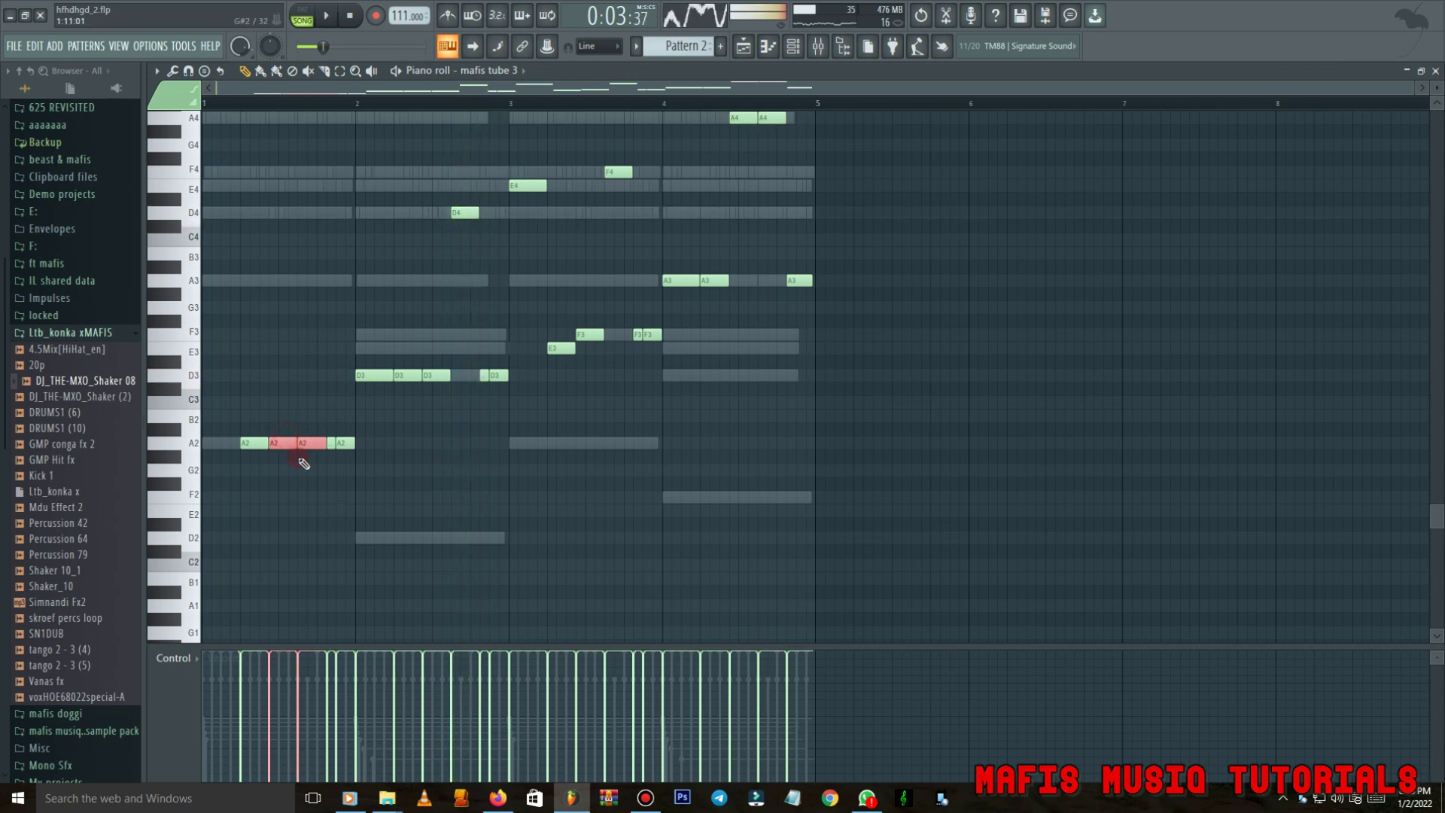
pyautogui.hotkey('ctrl', 'Up')
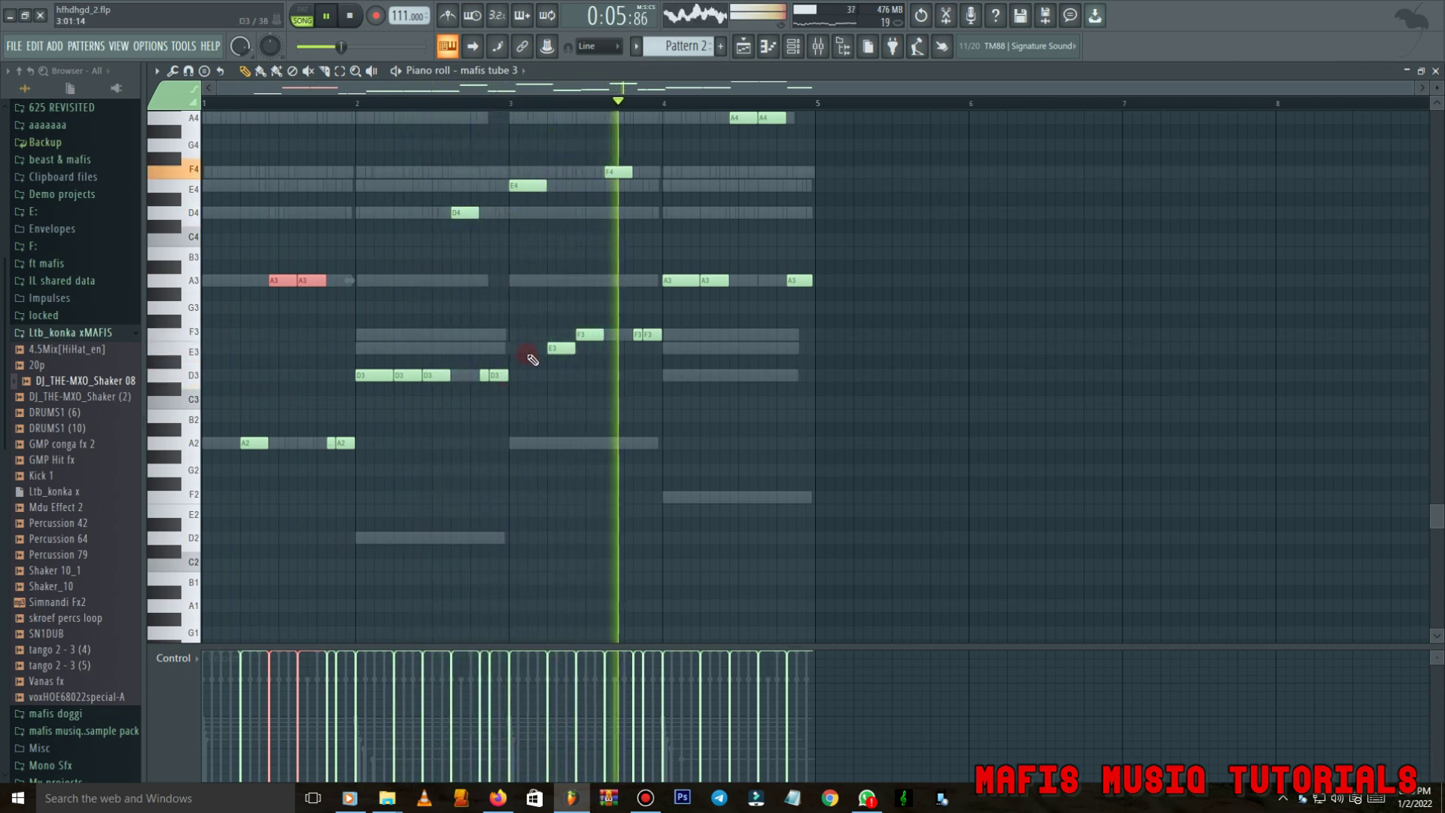
pyautogui.click(557, 349)
pyautogui.rightClick(603, 380)
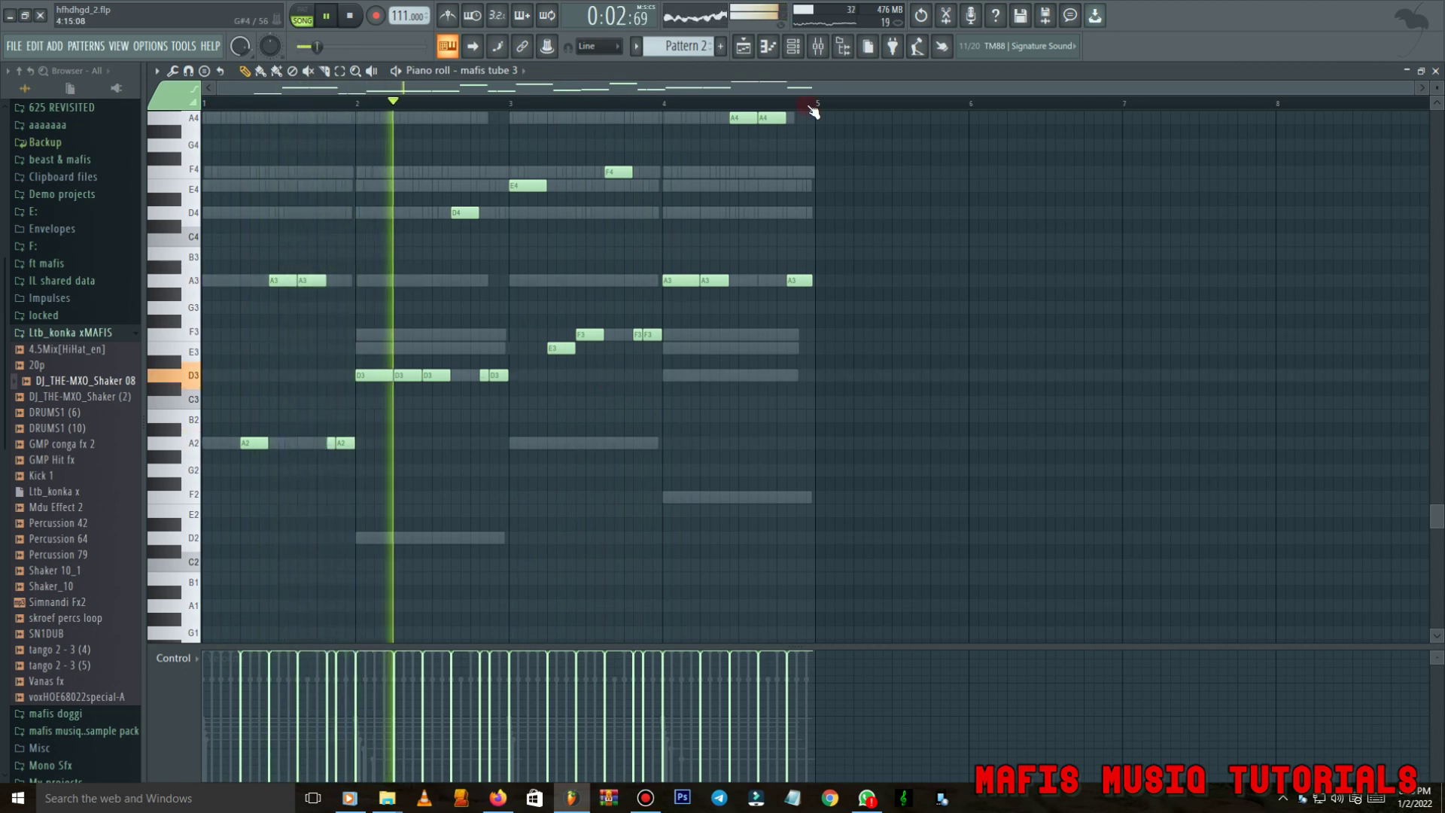
pyautogui.click(793, 46)
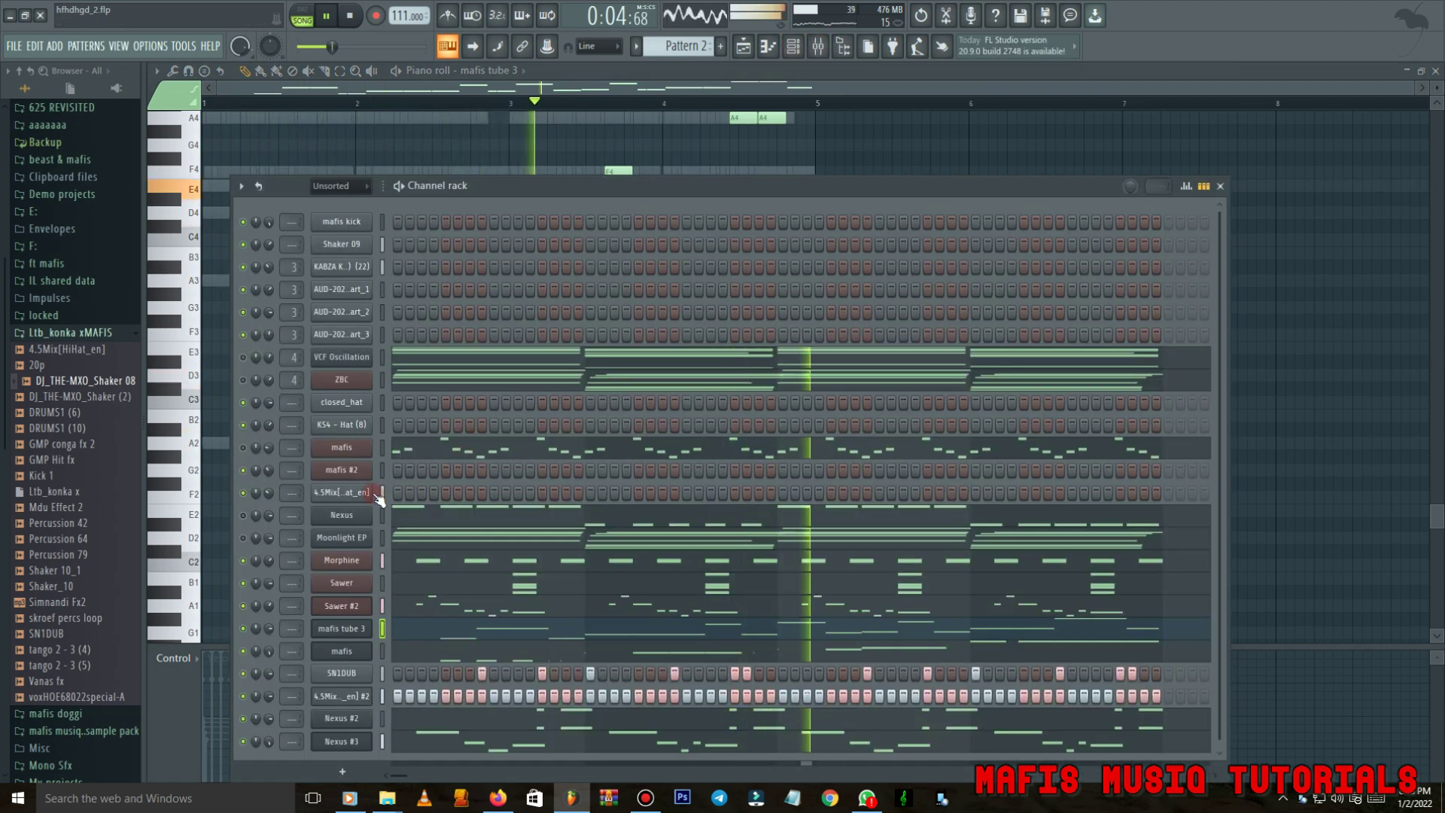
pyautogui.scroll(-1, 358, 685)
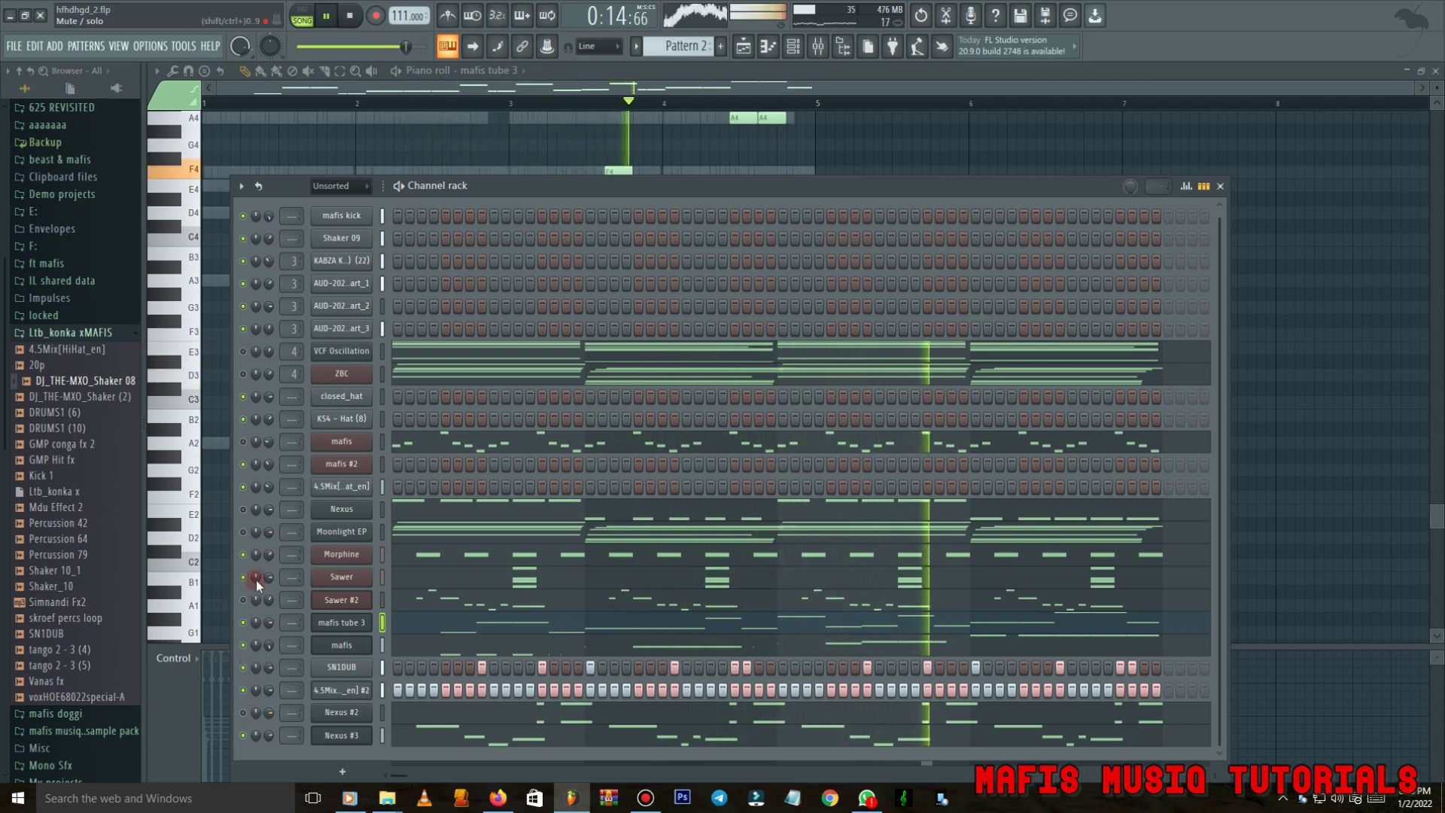
pyautogui.click(418, 579)
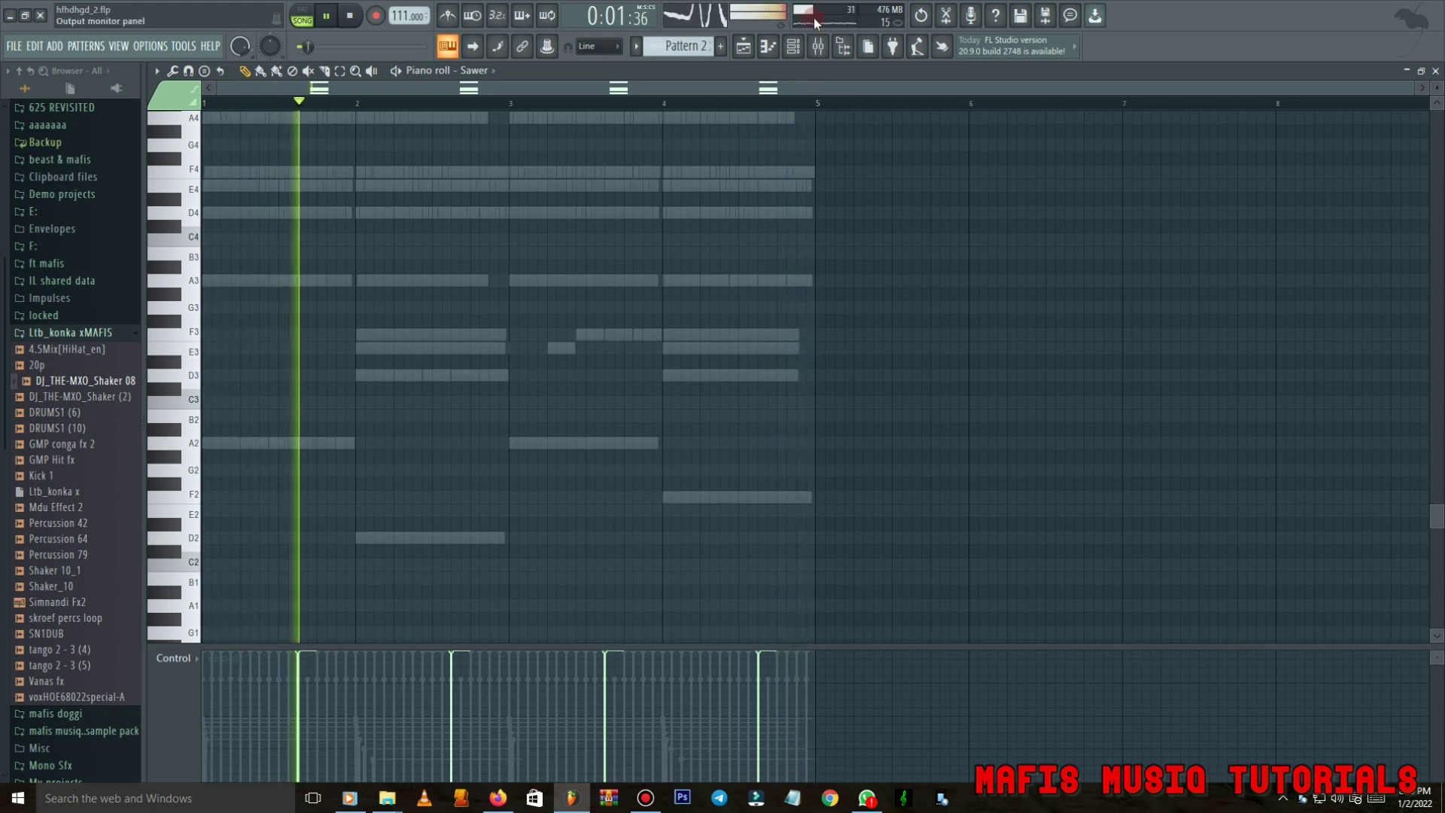
pyautogui.press('F6')
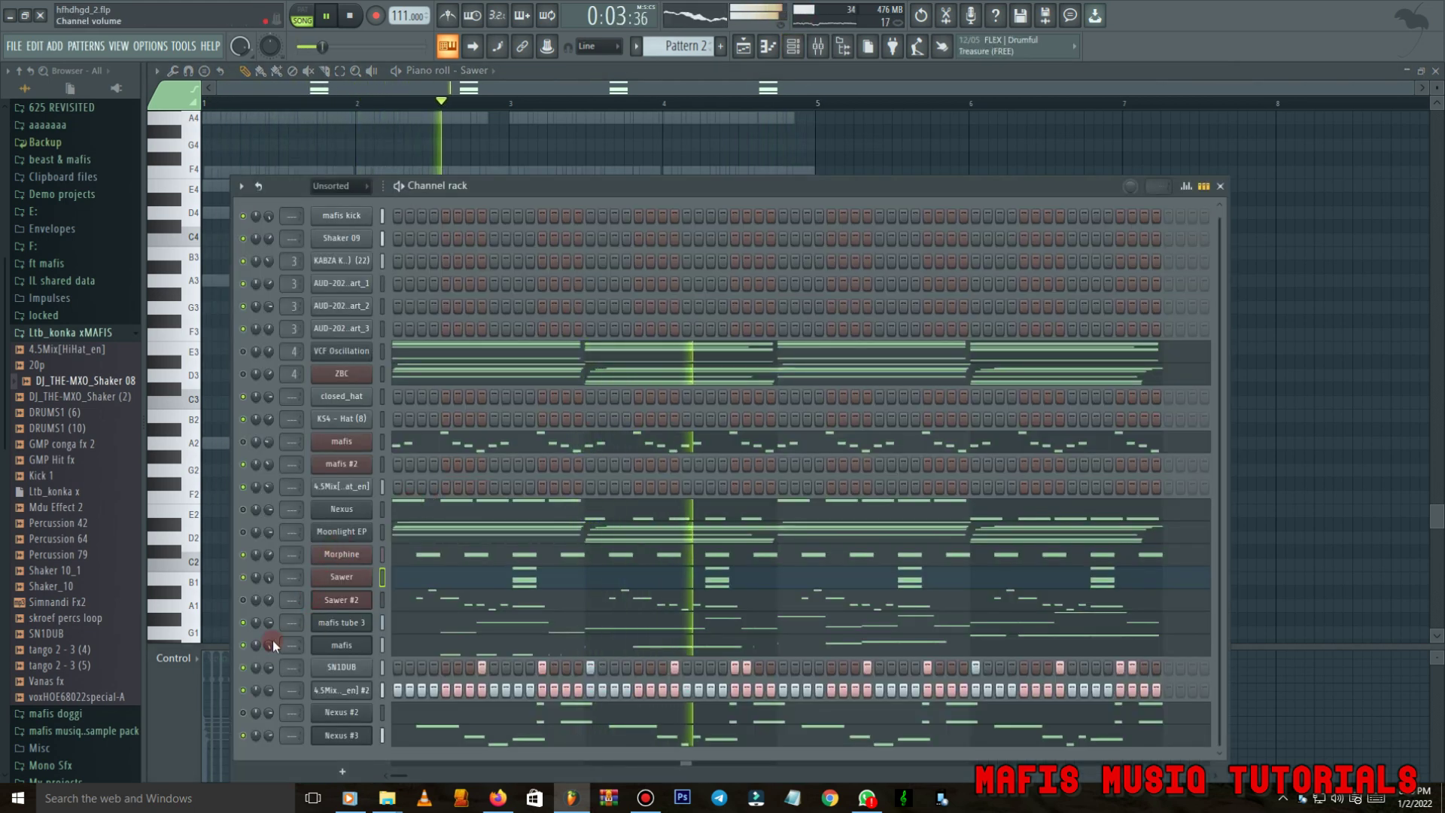
pyautogui.click(345, 771)
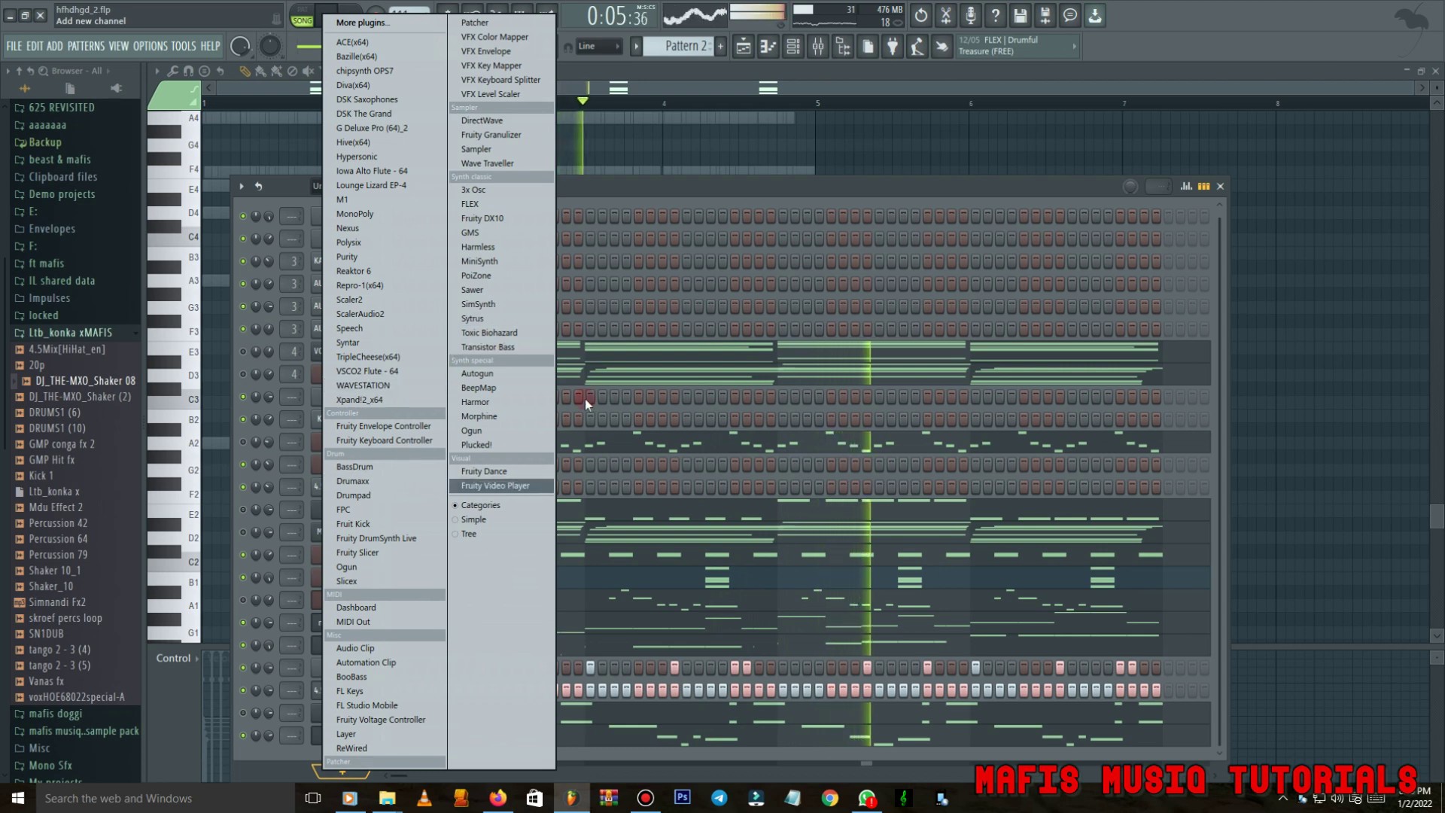
pyautogui.click(643, 200)
# Clone the Nexus #3 channel and open the clone's empty piano roll.
pyautogui.rightClick(355, 742)
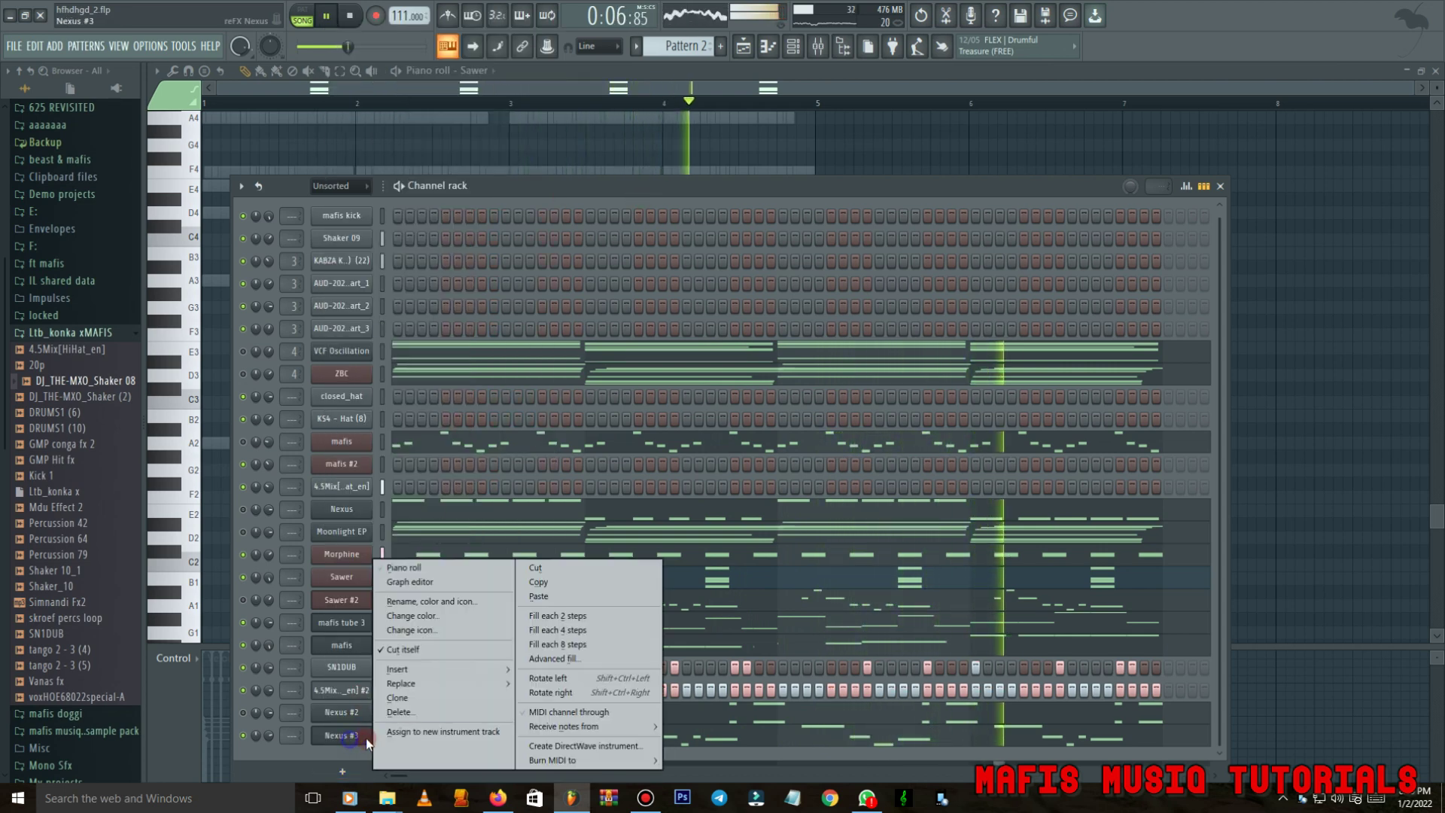
pyautogui.click(415, 700)
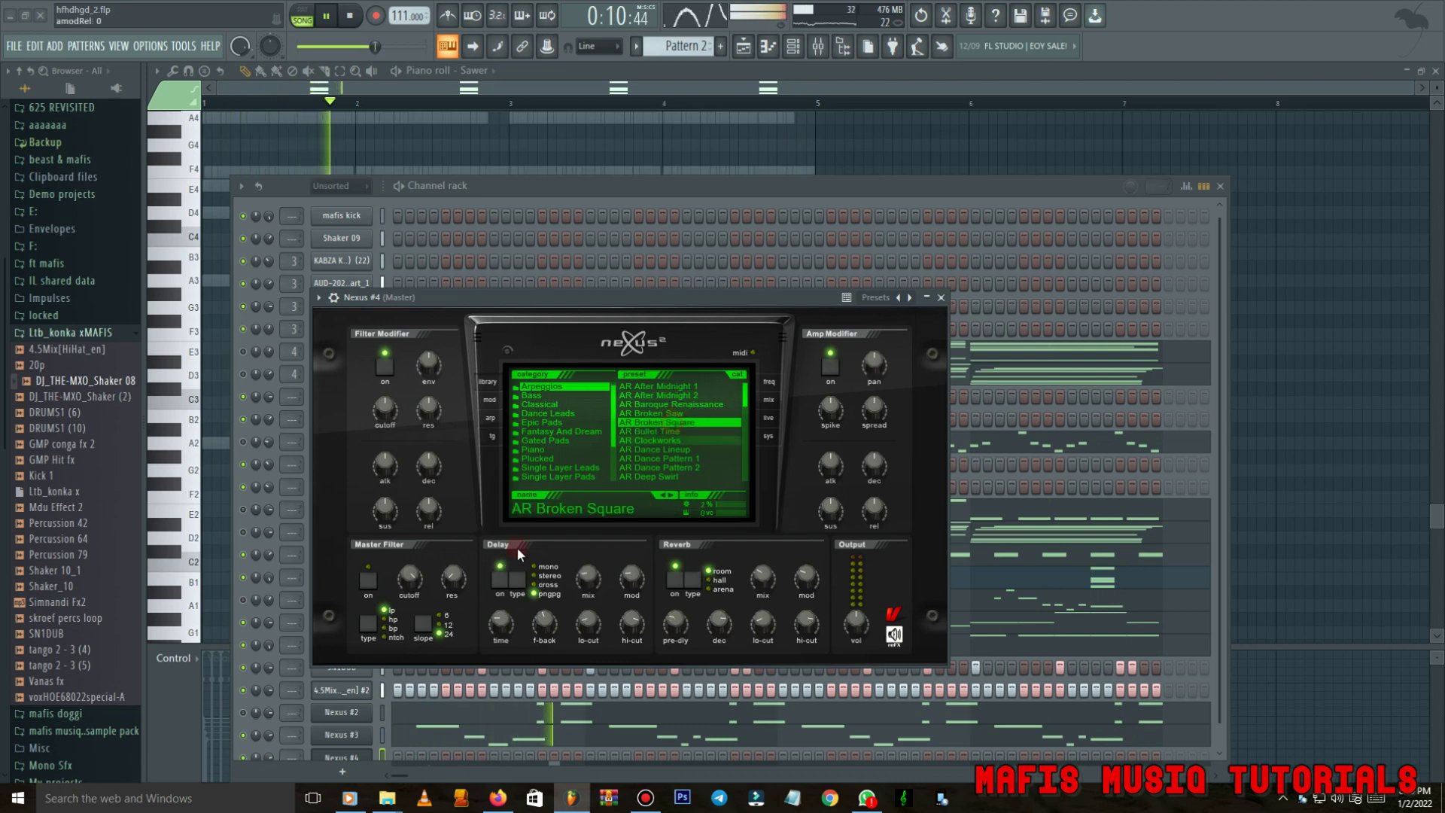
pyautogui.scroll(-1, 379, 684)
pyautogui.click(354, 734)
pyautogui.rightClick(369, 735)
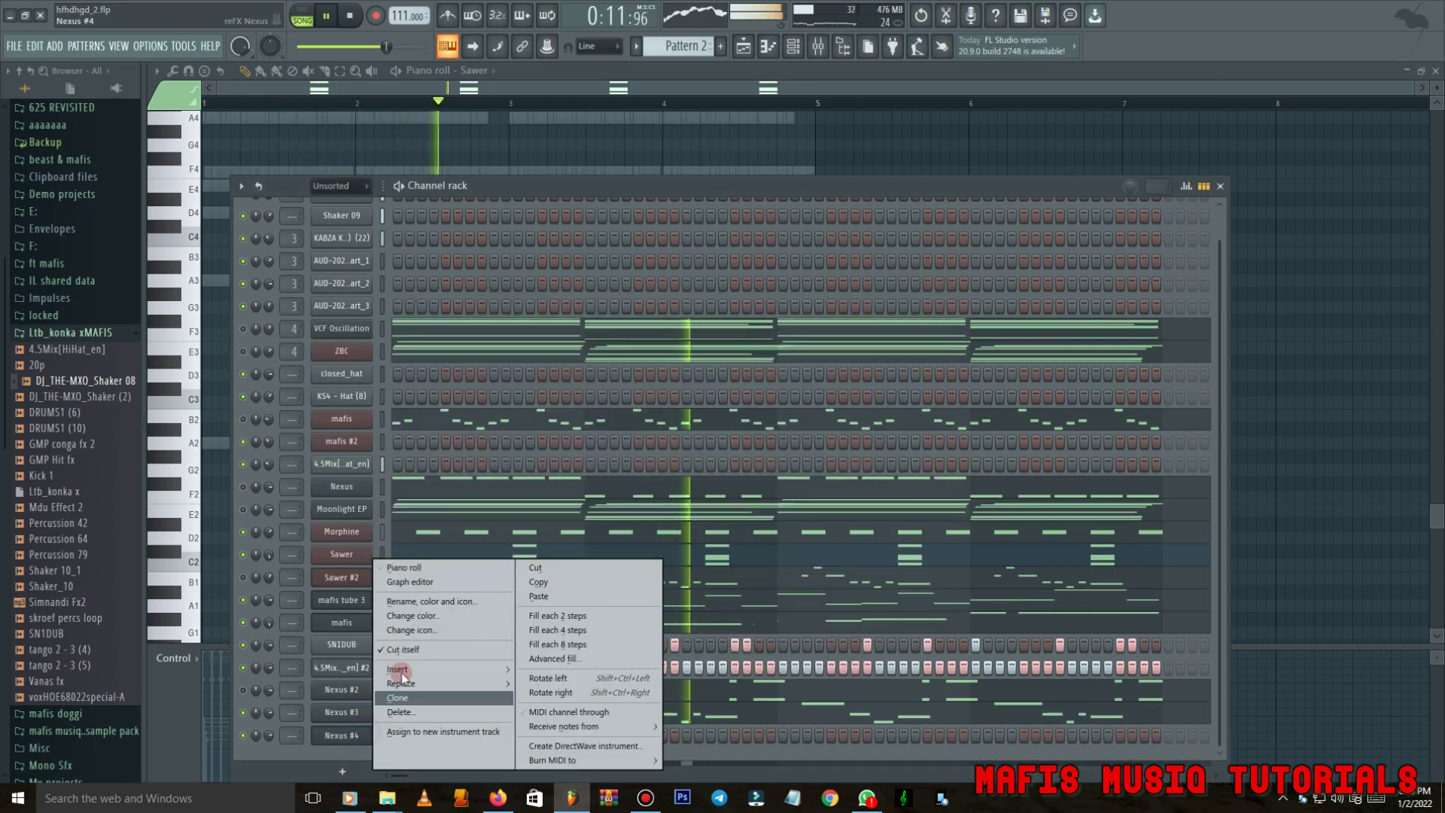
pyautogui.click(403, 566)
pyautogui.keyDown('ctrl'); pyautogui.scroll(4, 216, 294); pyautogui.keyUp('ctrl')
pyautogui.scroll(2, 258, 252)
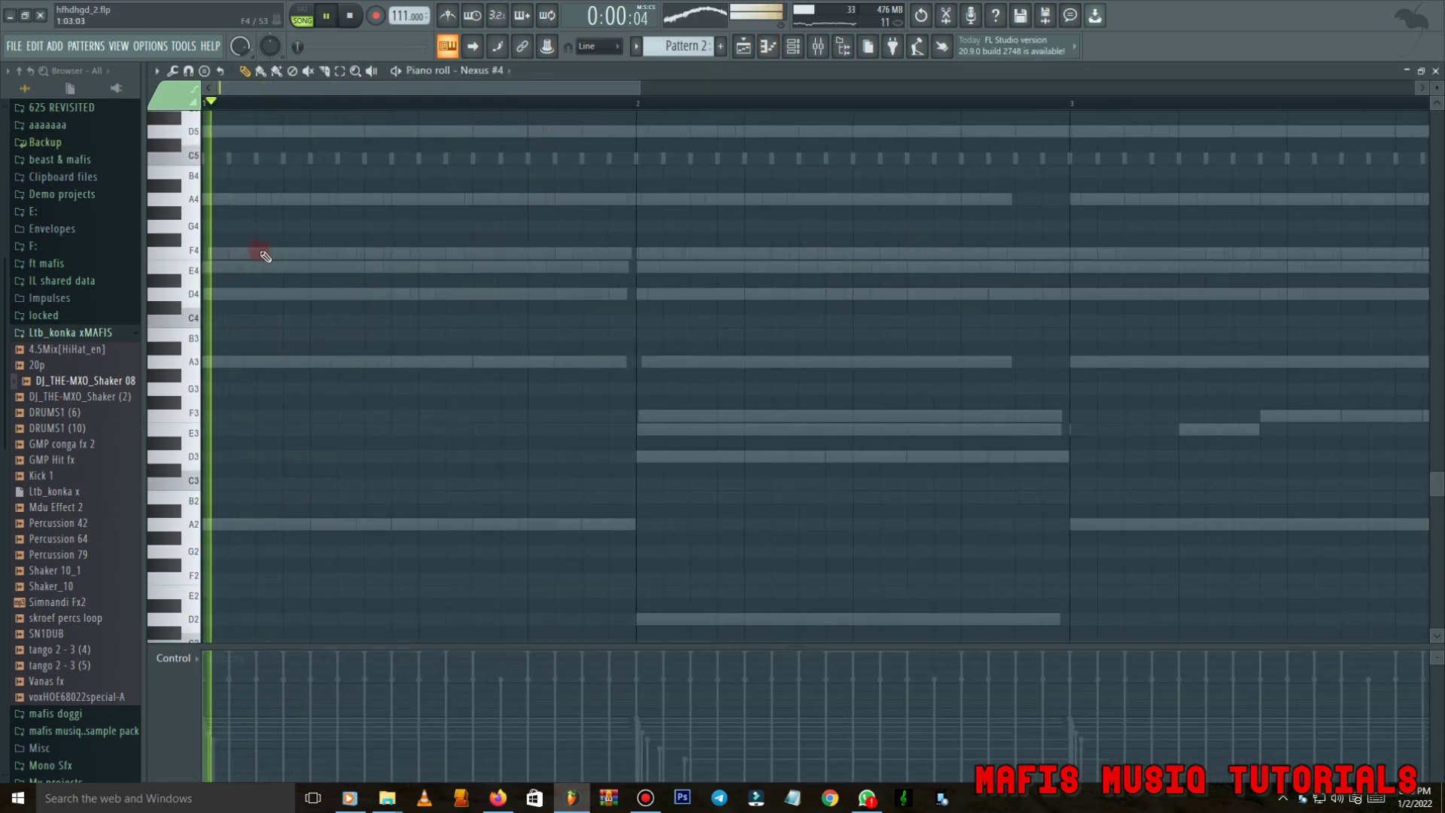
# Copy the notes of the Nexus #3 channel and paste them into its clone, Nexus #4.
pyautogui.click(793, 46)
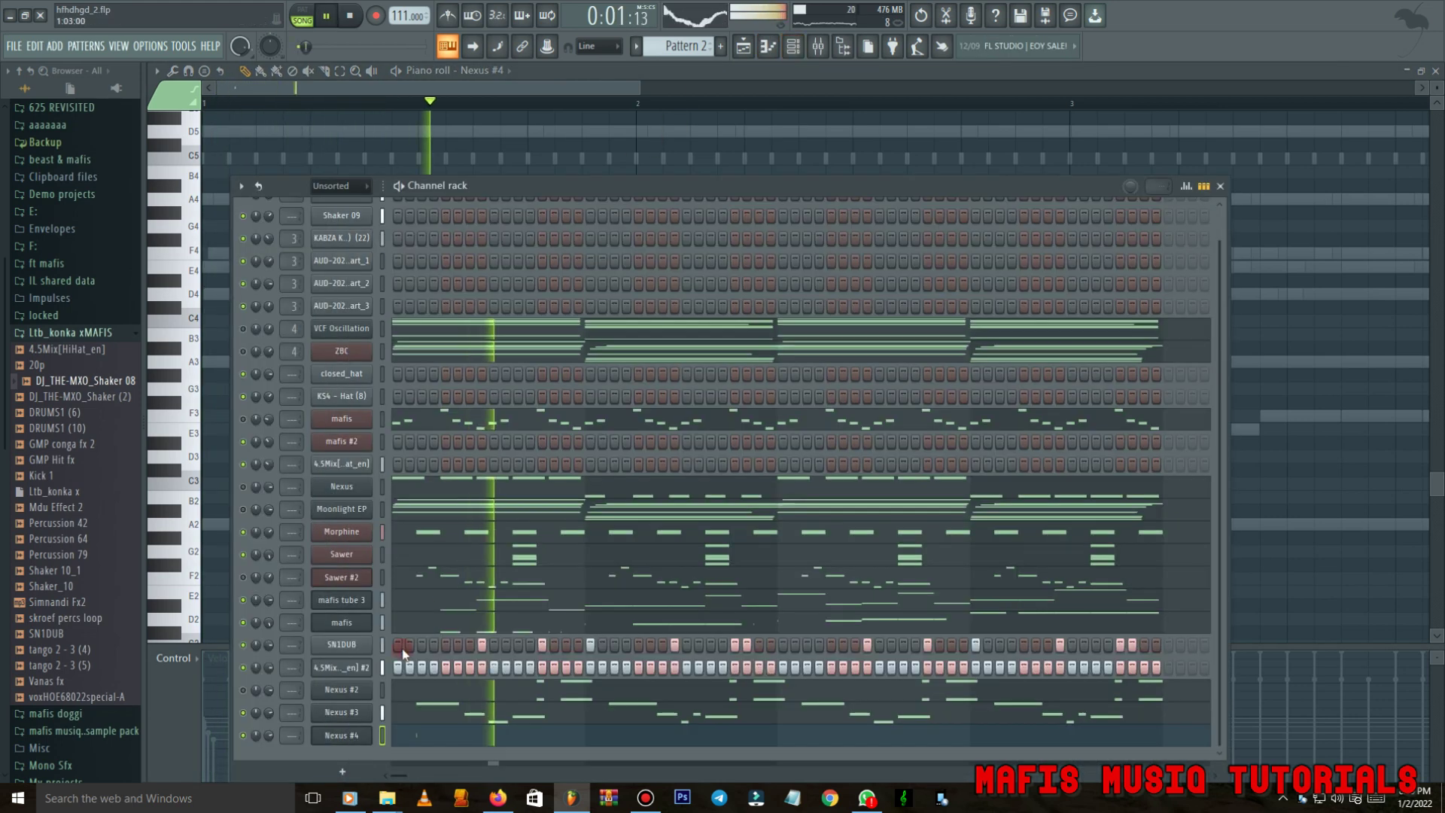
pyautogui.rightClick(364, 719)
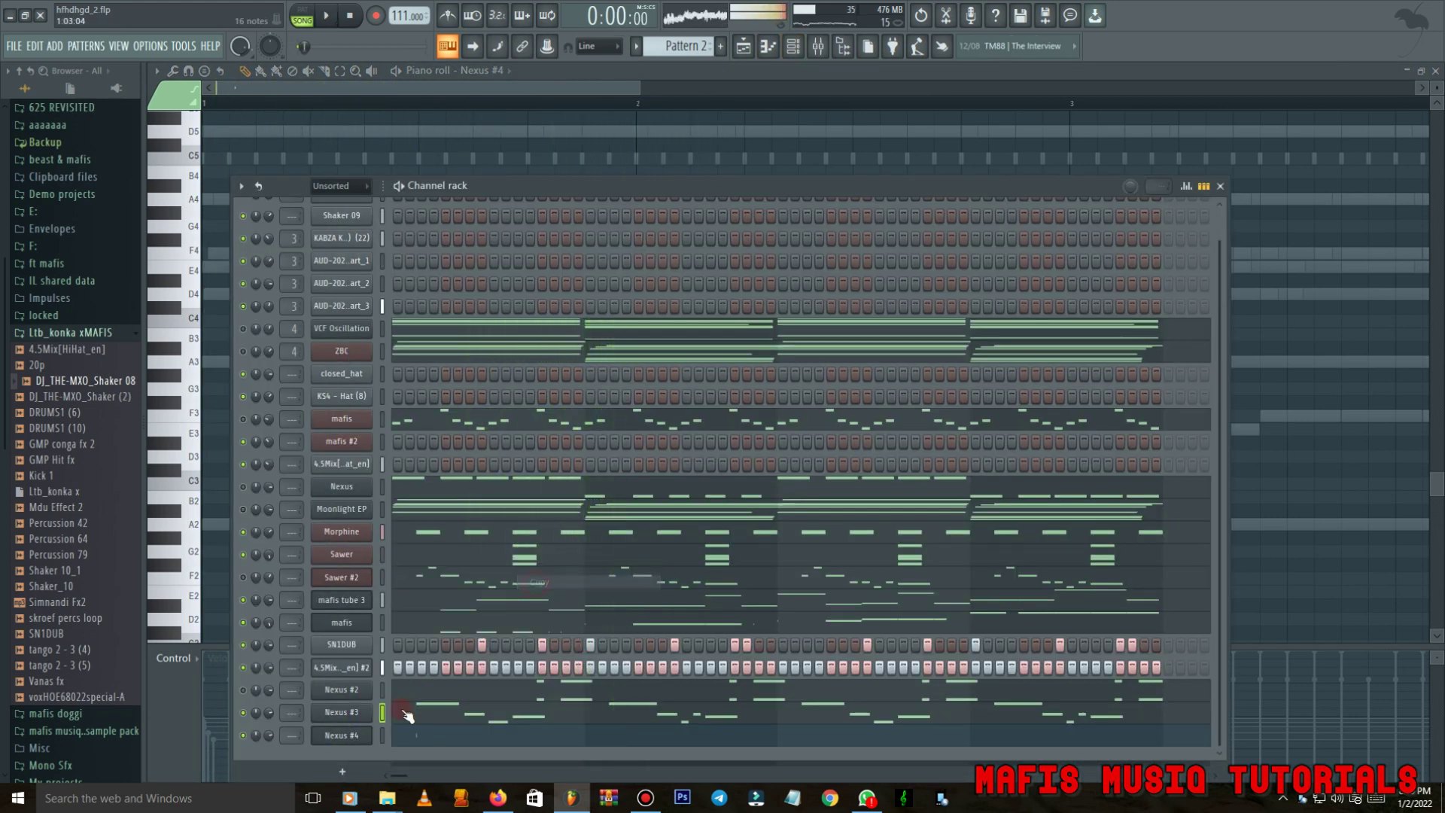
pyautogui.rightClick(363, 734)
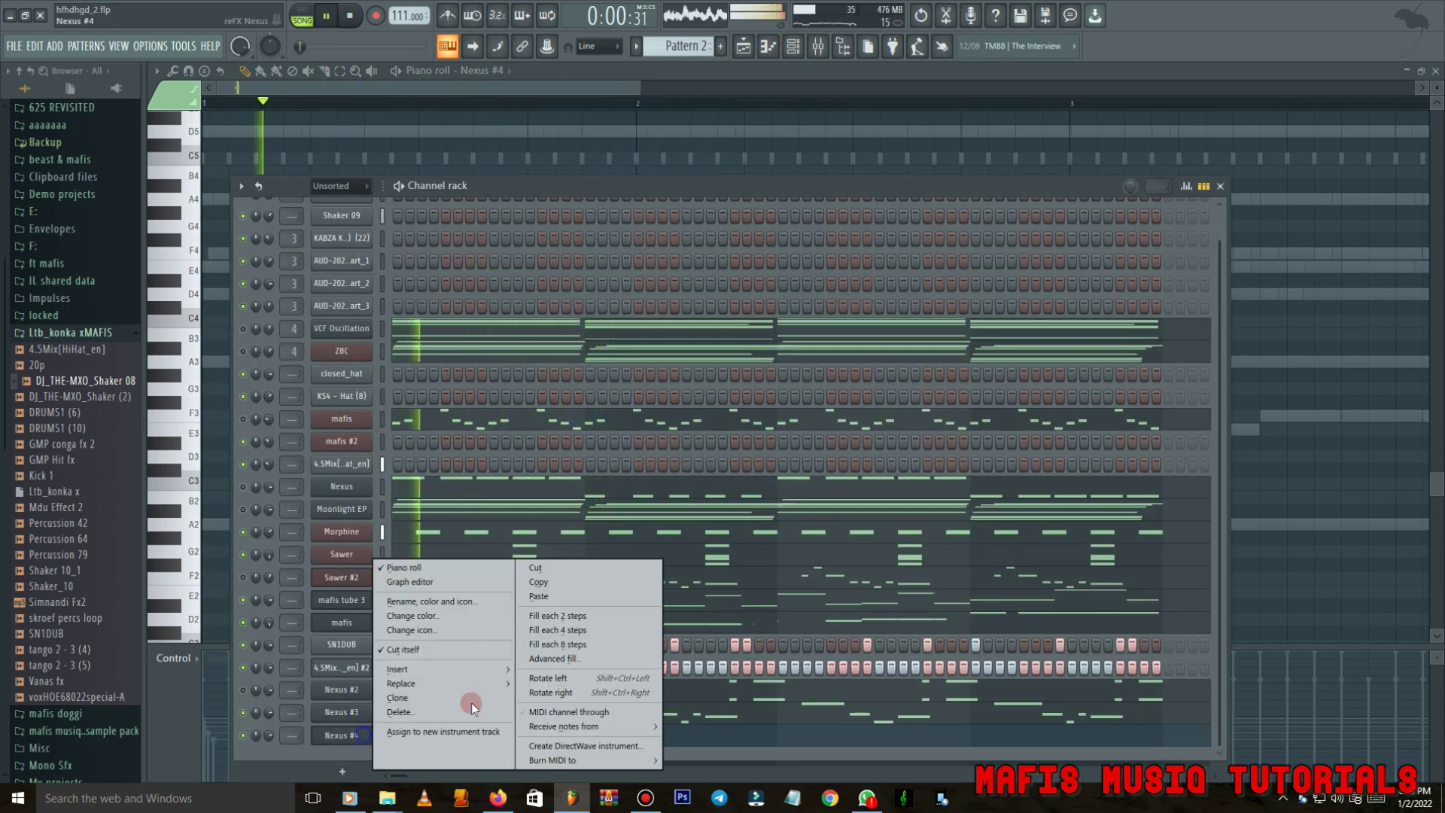
pyautogui.click(573, 602)
pyautogui.click(426, 732)
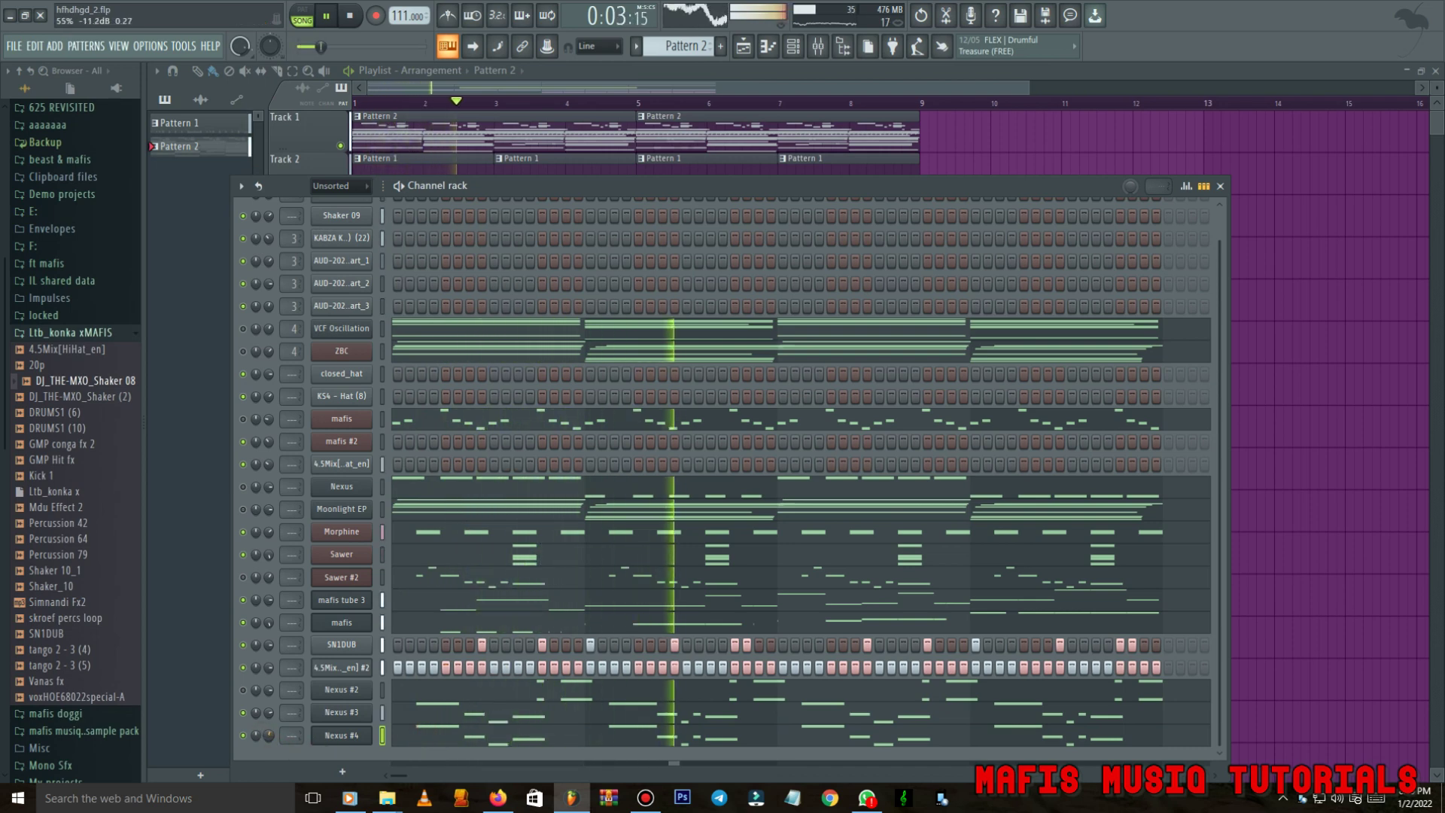
# Add a Sytrus channel with the Cube preset and show its miscellaneous channel settings.
pyautogui.click(346, 772)
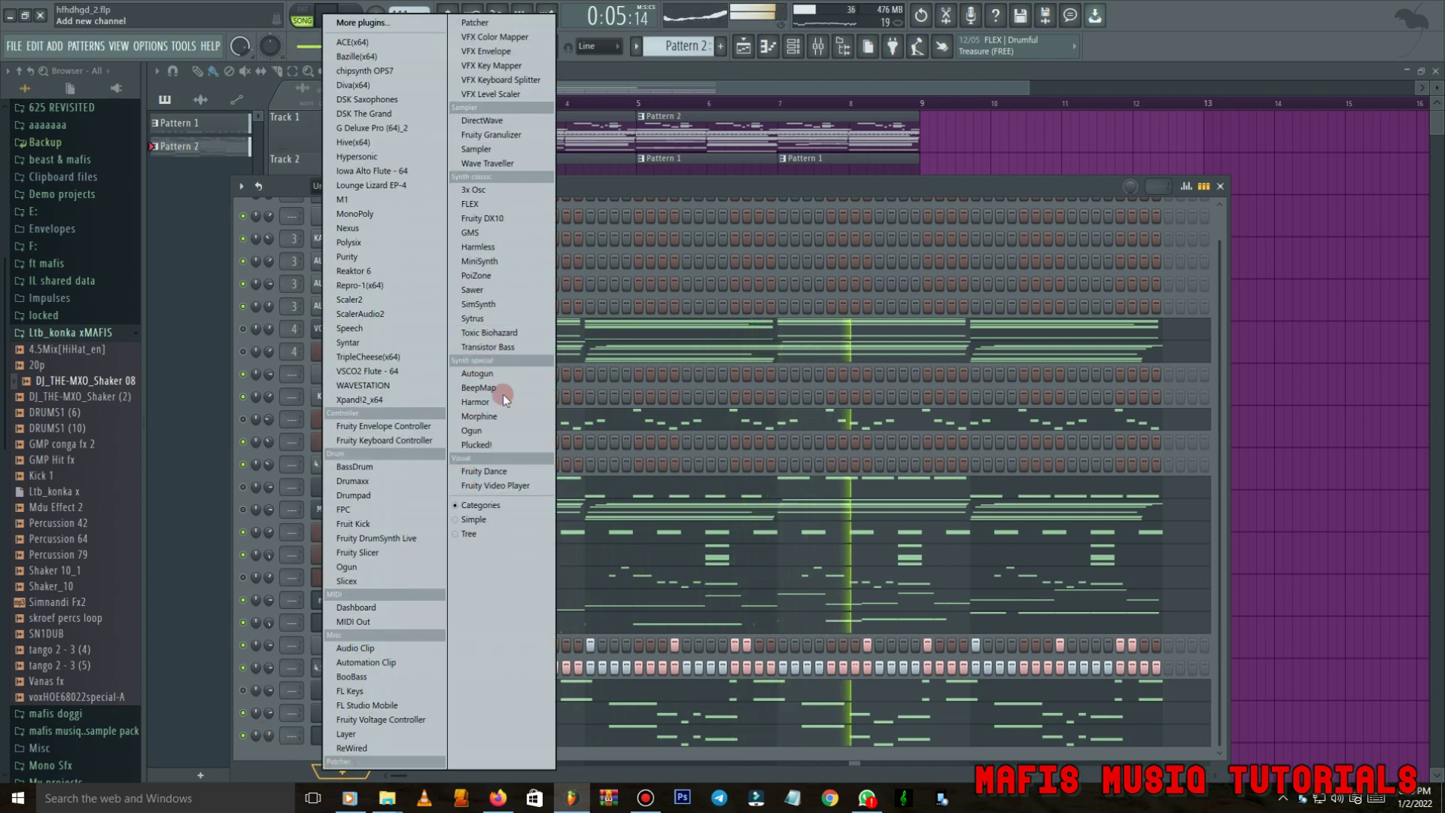
pyautogui.click(489, 320)
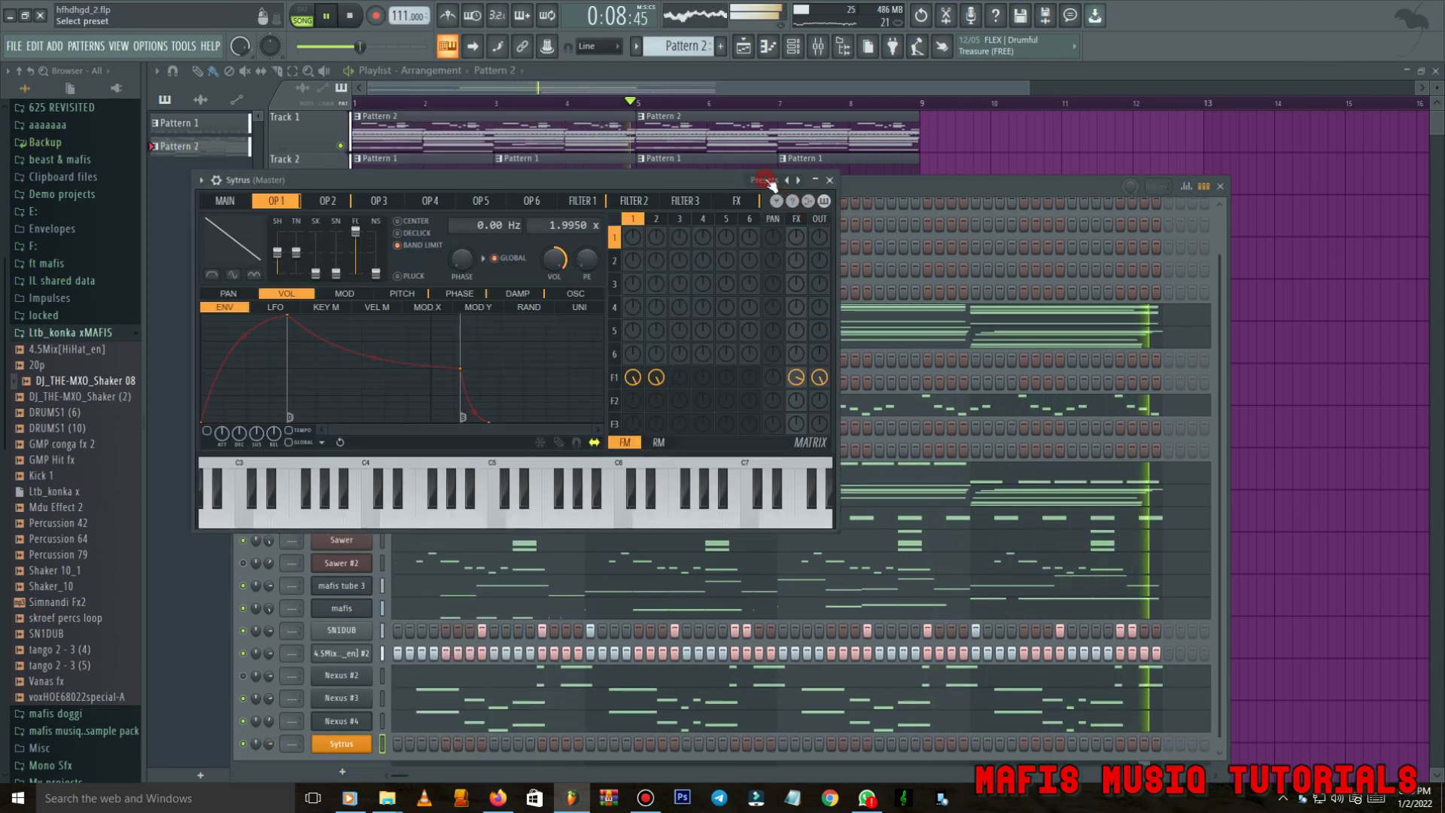
pyautogui.rightClick(319, 408)
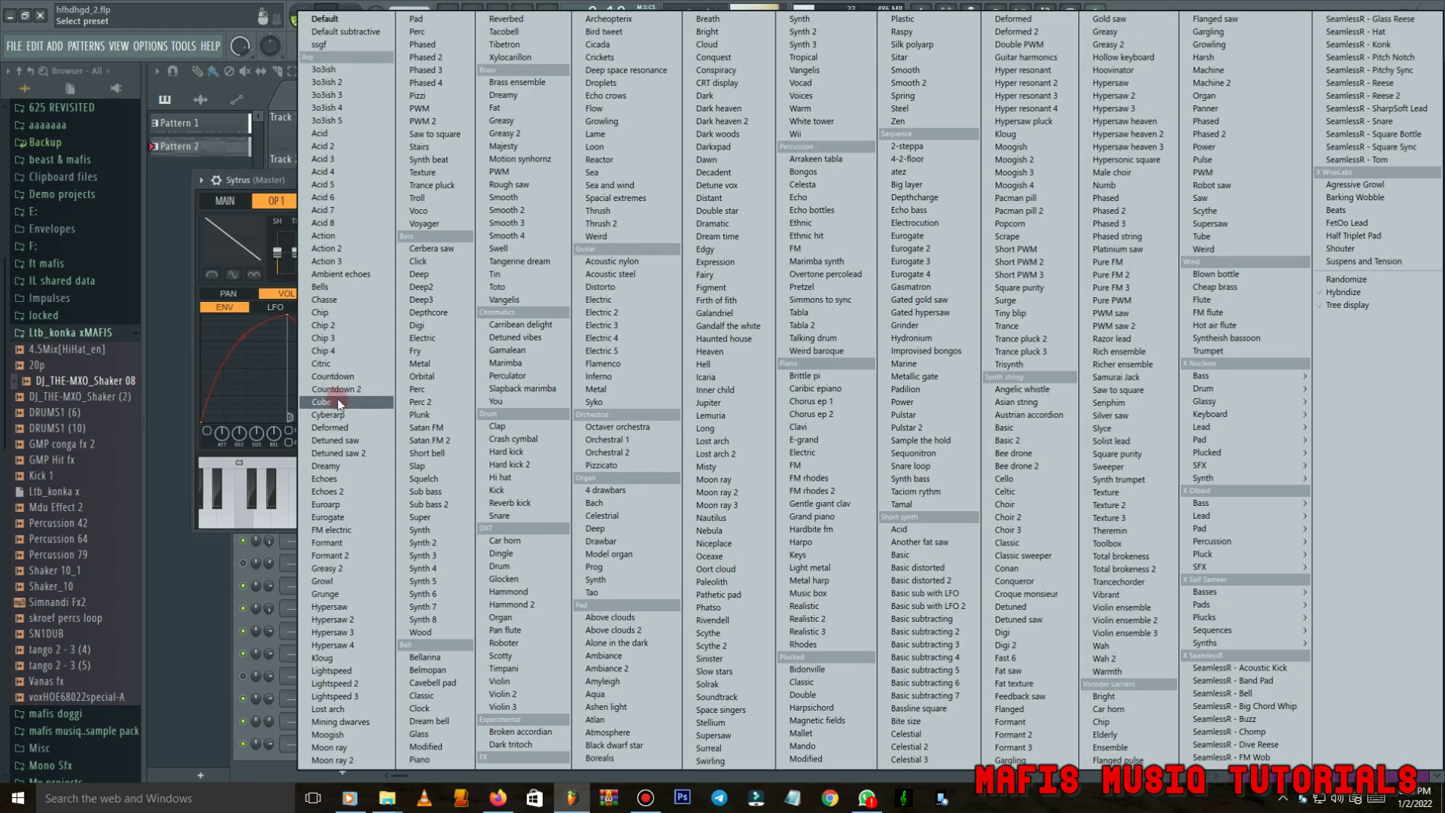
pyautogui.click(339, 404)
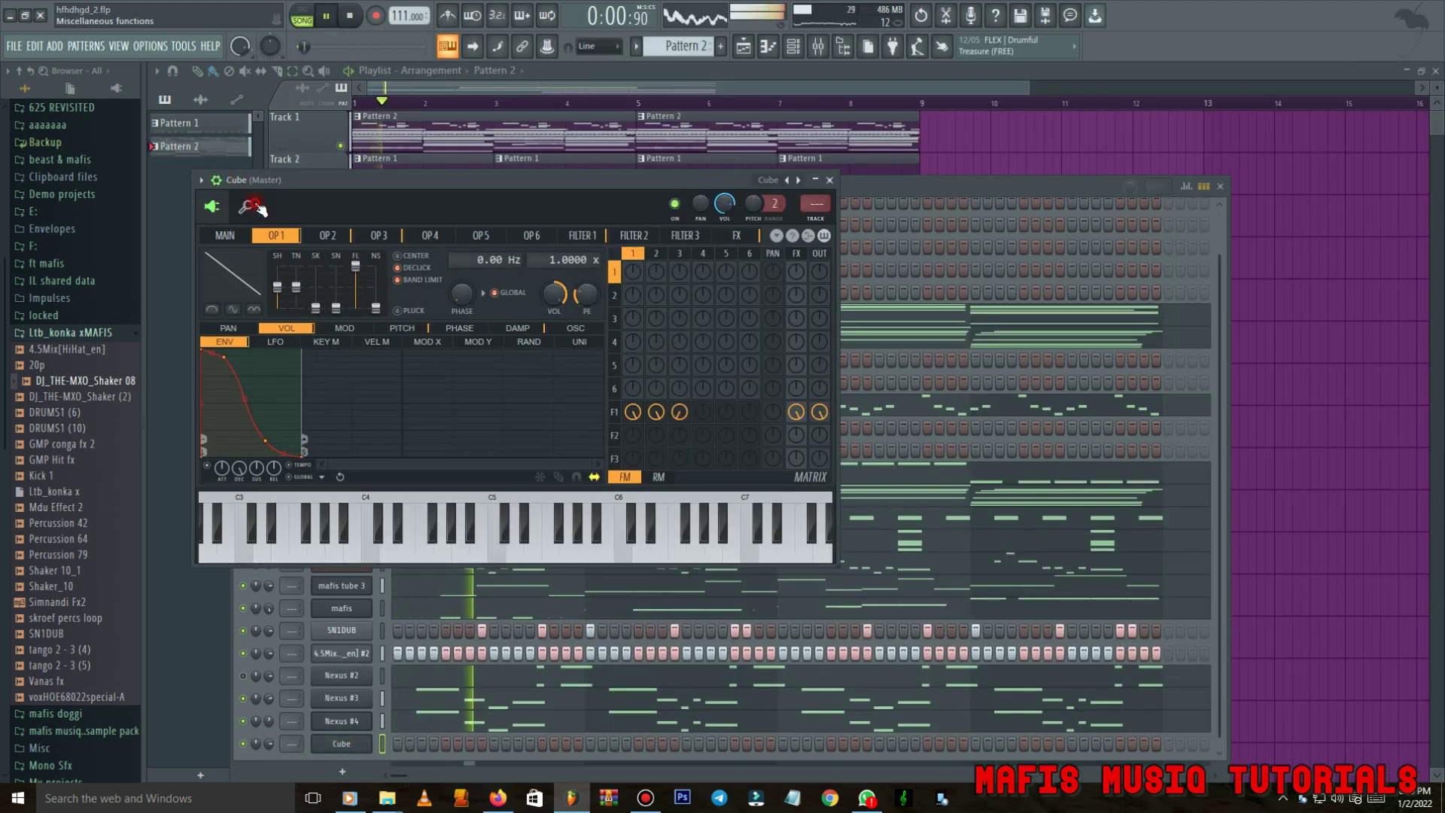
pyautogui.click(252, 207)
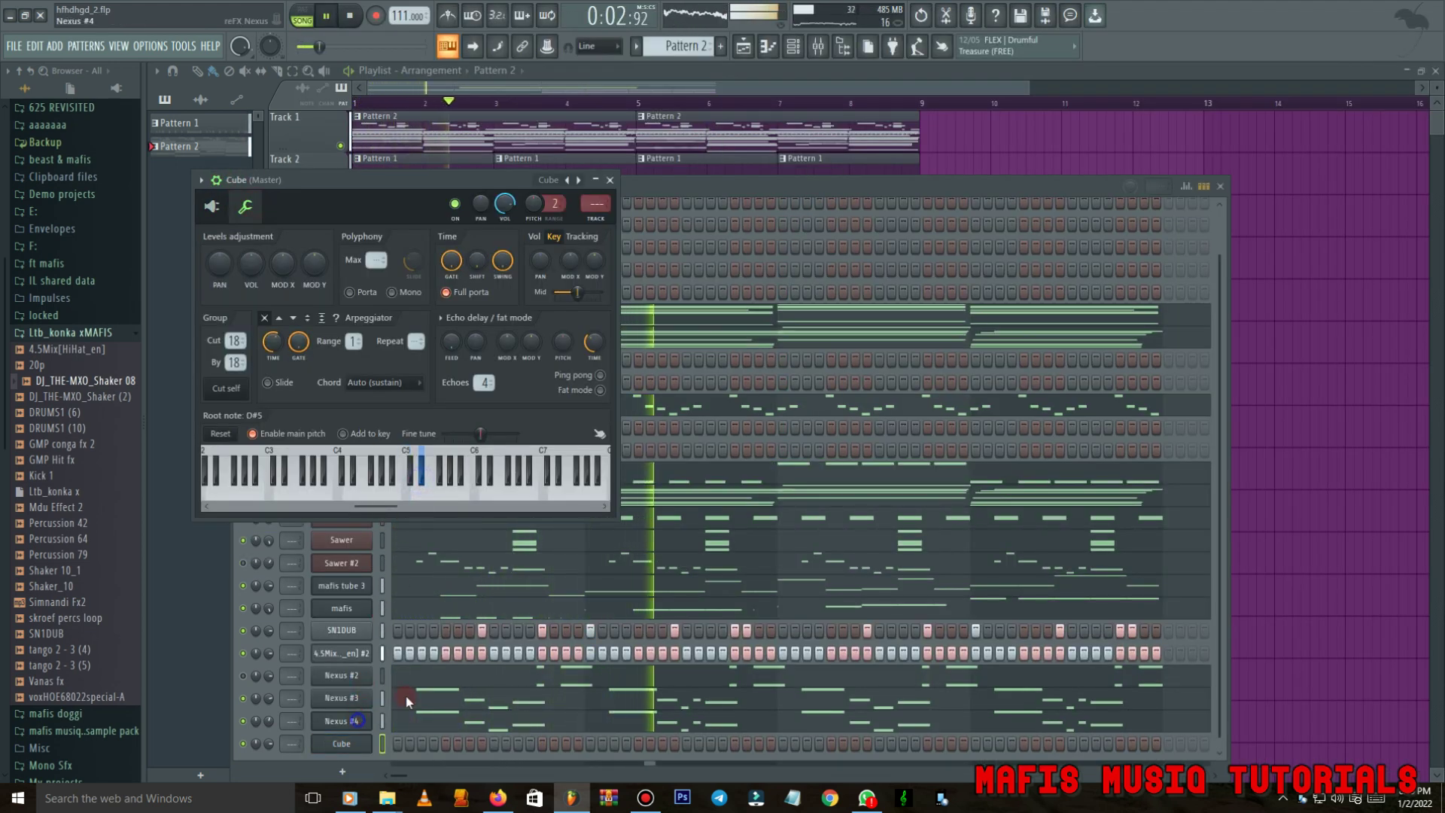
# Copy the Nexus #4 notes into the Cube channel and open the Cube piano roll on the pasted melody.
pyautogui.rightClick(357, 720)
pyautogui.click(534, 580)
pyautogui.rightClick(362, 742)
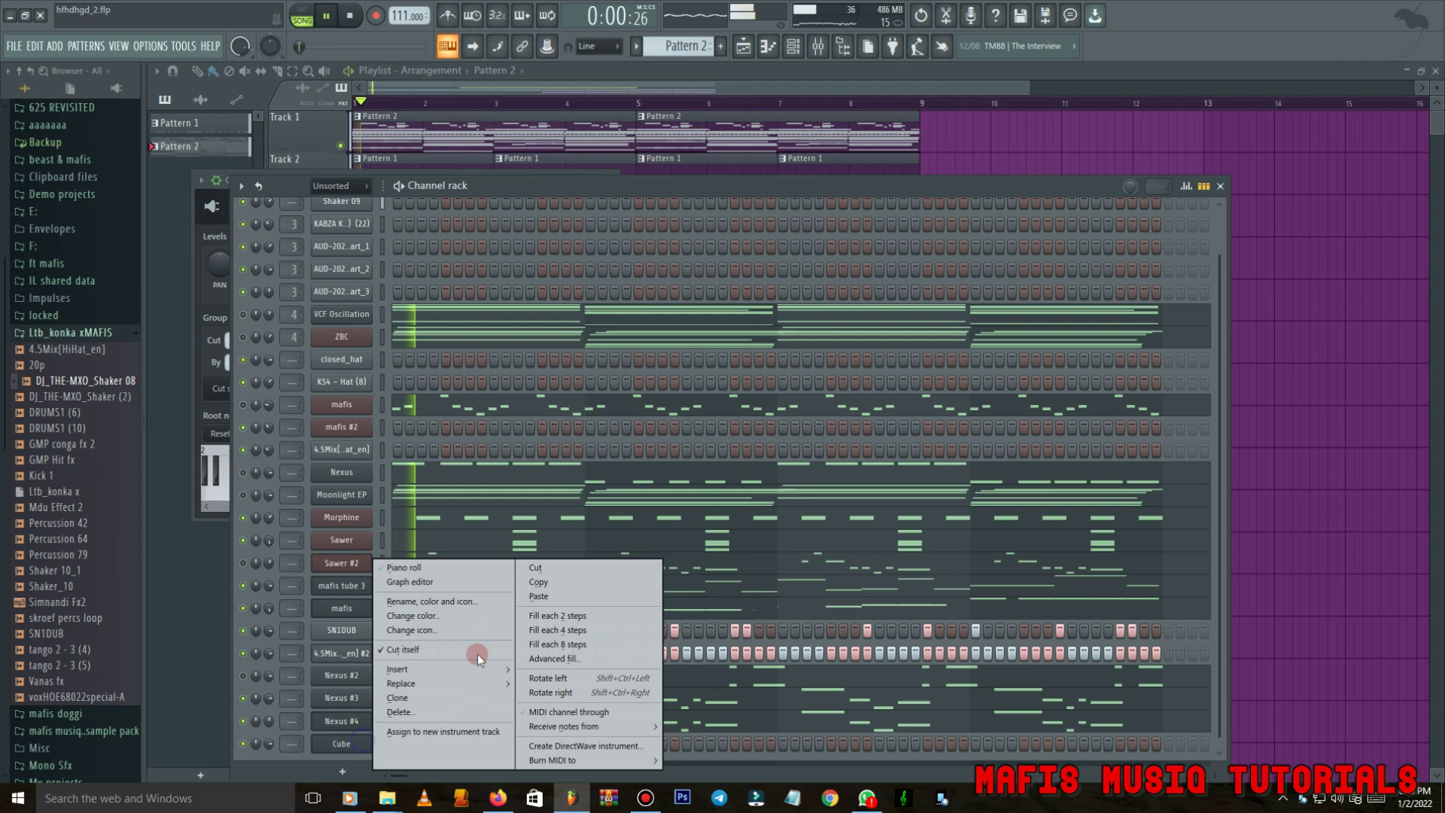
pyautogui.click(537, 598)
pyautogui.click(415, 741)
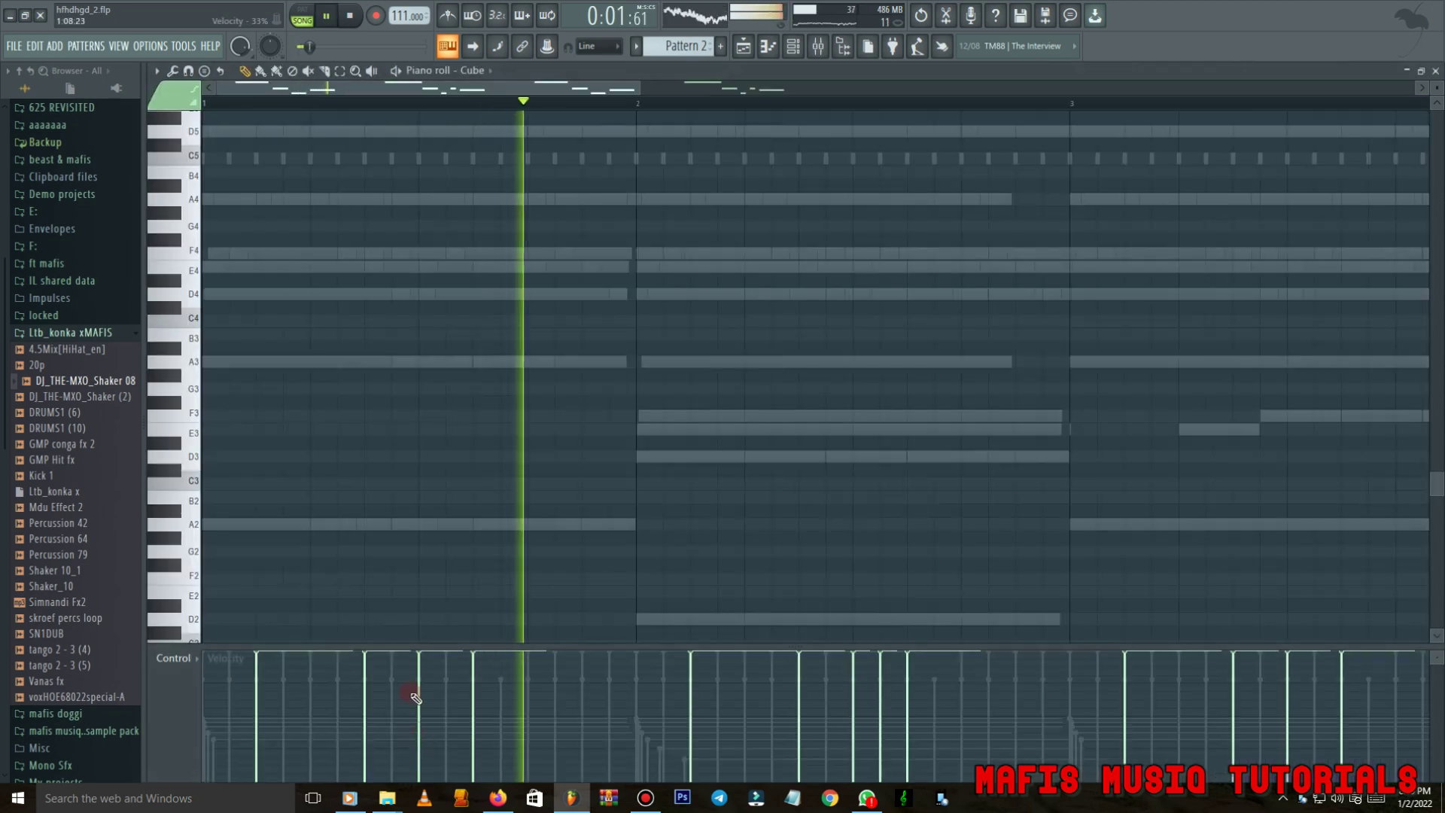
pyautogui.scroll(-3, 289, 471)
pyautogui.scroll(2, 284, 473)
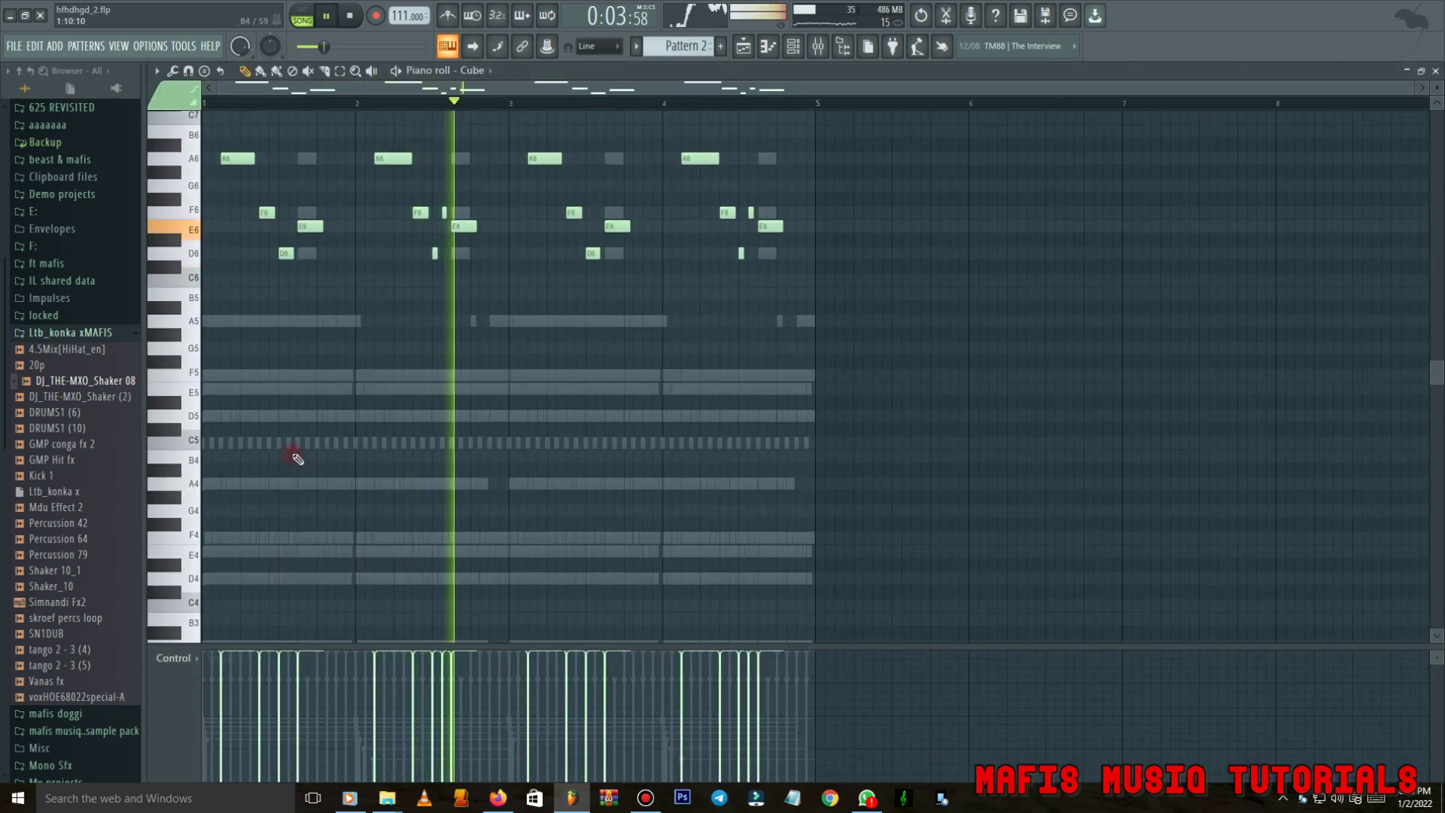
# Transpose the whole Cube melody down one octave and play it back.
pyautogui.hotkey('ctrl', 'Down')
pyautogui.press('space')
pyautogui.scroll(2, 224, 349)
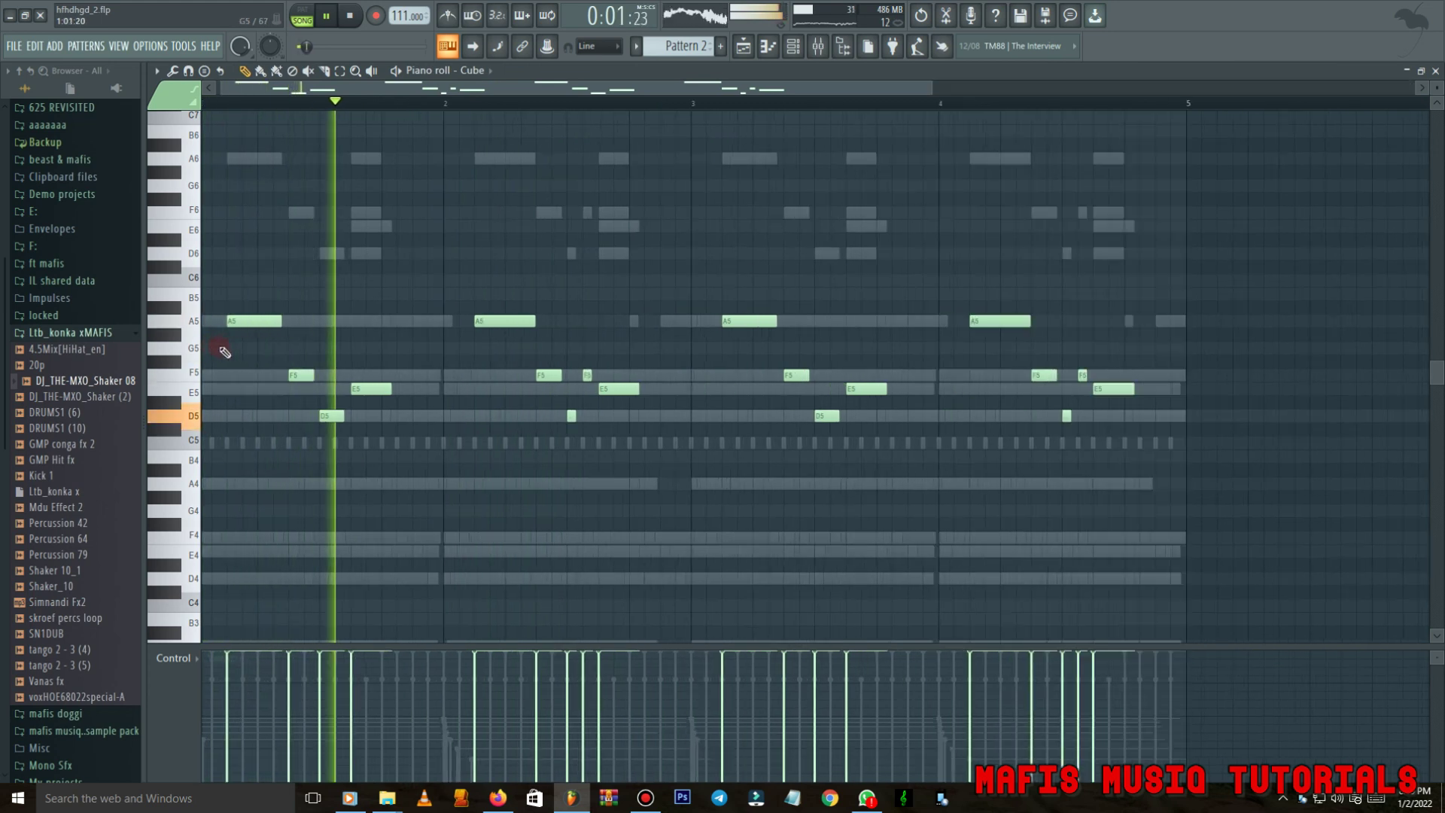
pyautogui.scroll(-2, 256, 369)
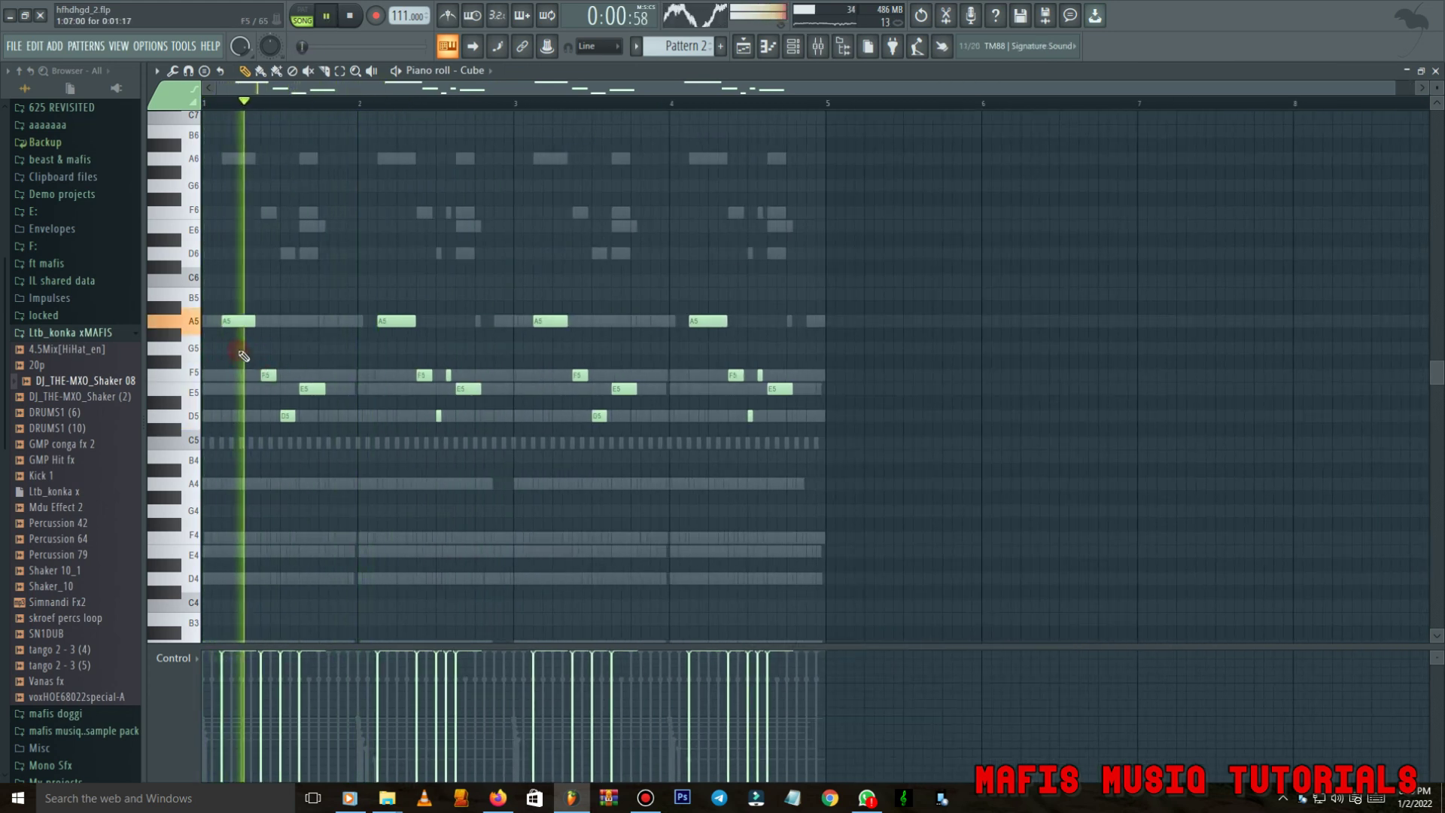
pyautogui.press('space')
# Move the first A5 note in bar 1 of the Cube melody down to D5 and delete the bar's other notes.
pyautogui.moveTo(230, 326); pyautogui.dragTo(232, 428)
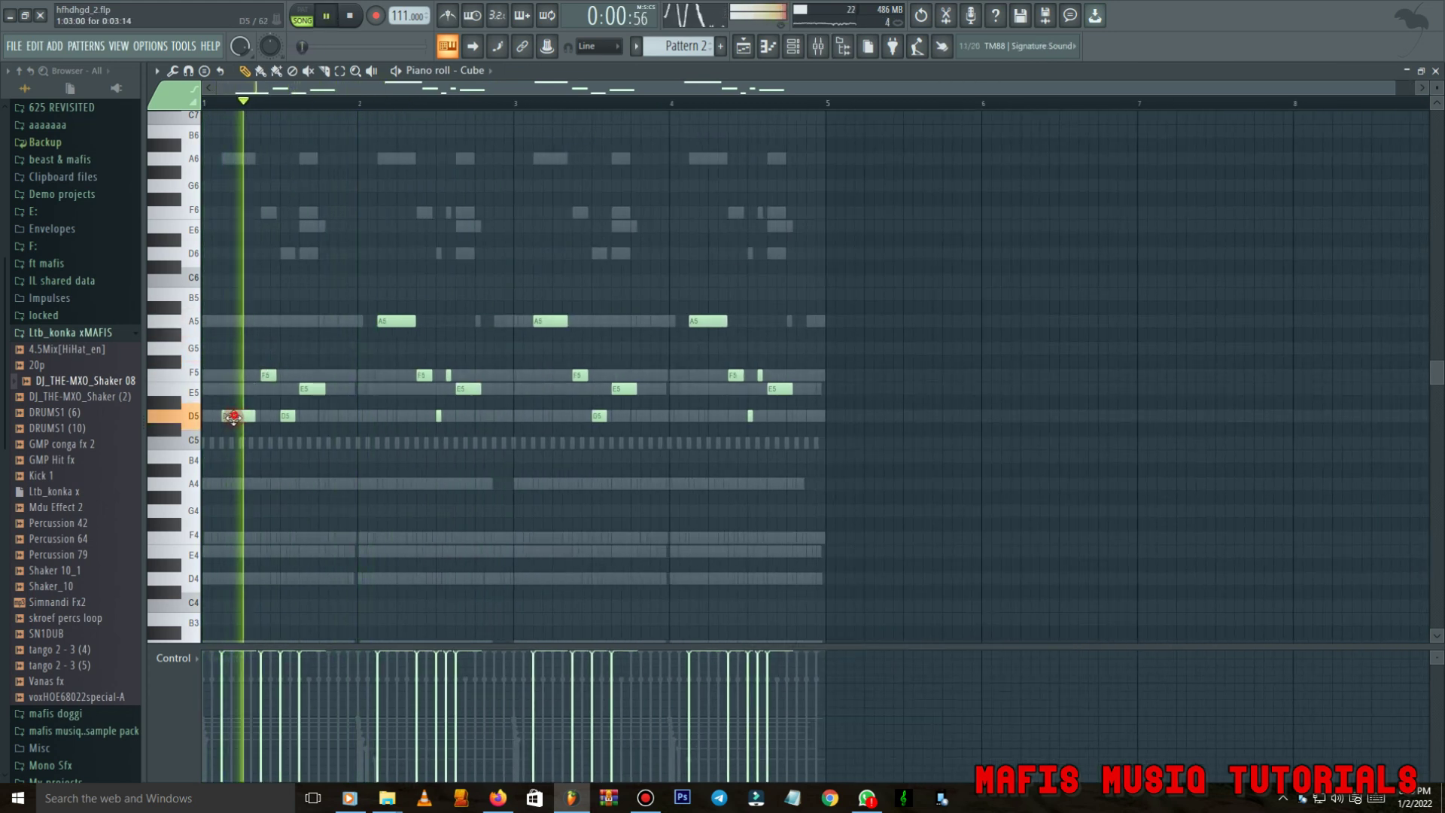
pyautogui.moveTo(237, 486); pyautogui.dragTo(238, 421)
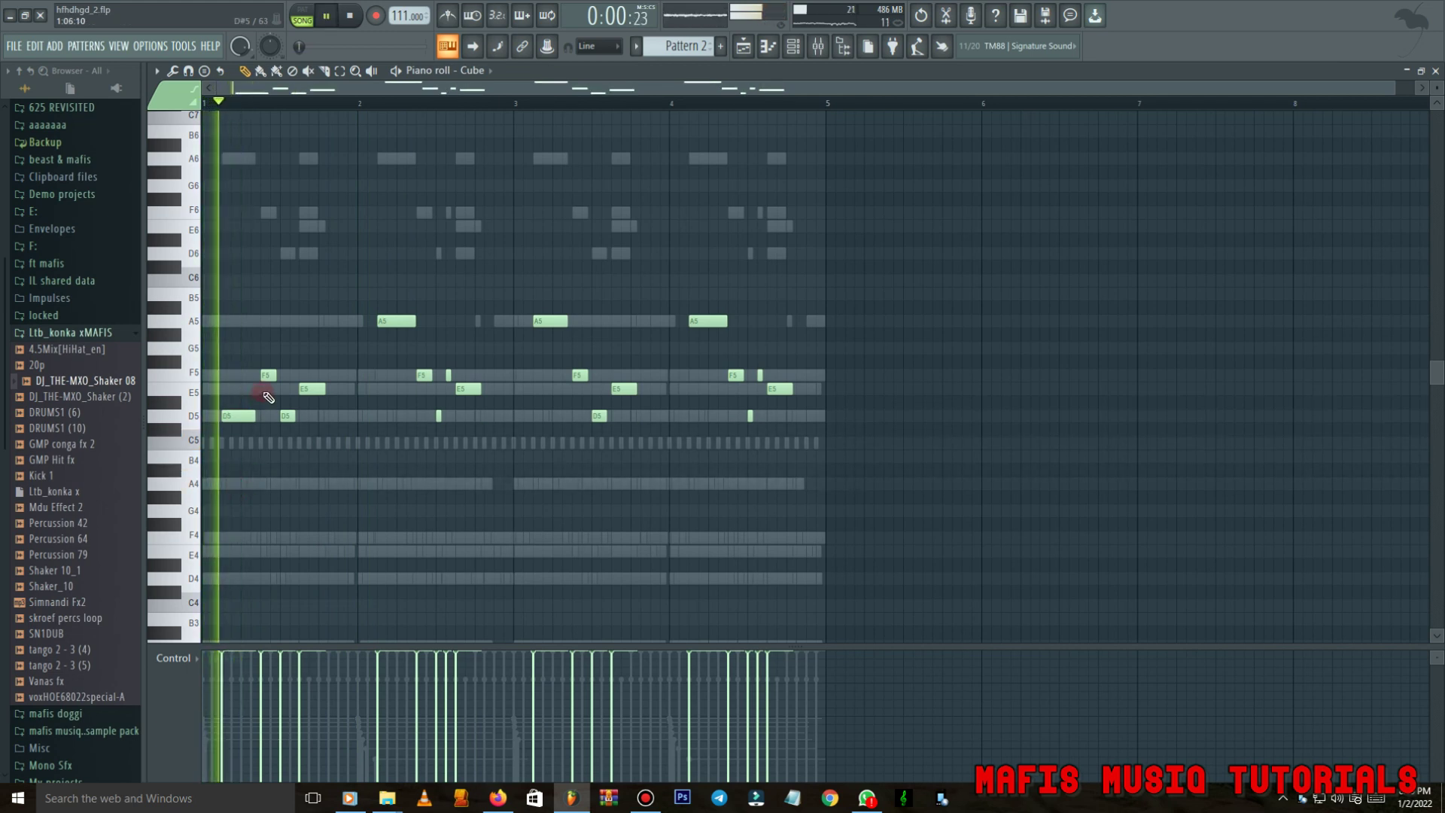
pyautogui.moveTo(262, 357); pyautogui.dragTo(358, 421)
pyautogui.press('Delete')
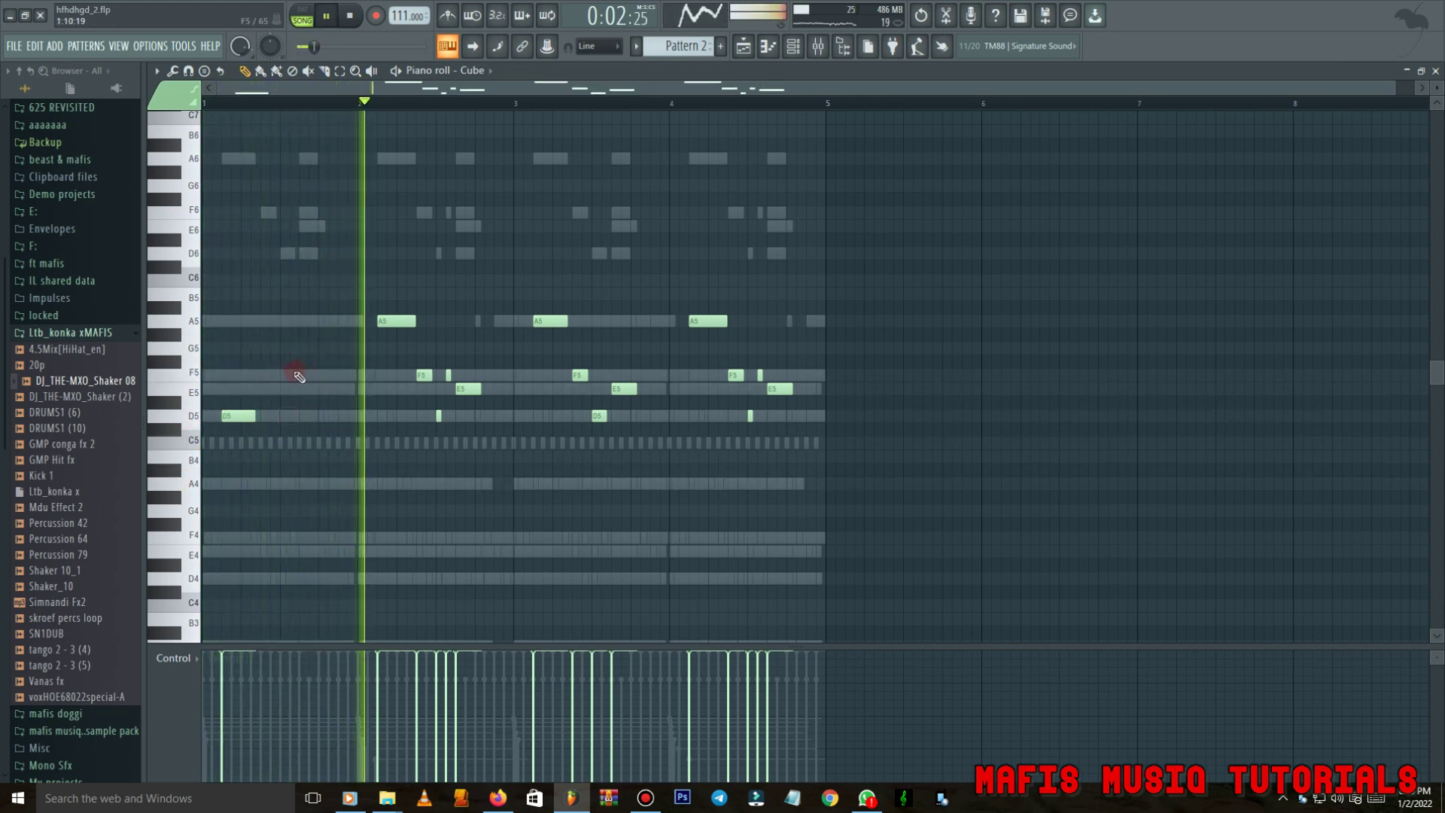
# Shorten the D5 note in bar 1 to about one and a half steps and add a matching D5 note at step 7.
pyautogui.scroll(3, 256, 417)
pyautogui.moveTo(191, 420); pyautogui.dragTo(300, 419)
pyautogui.click(367, 418)
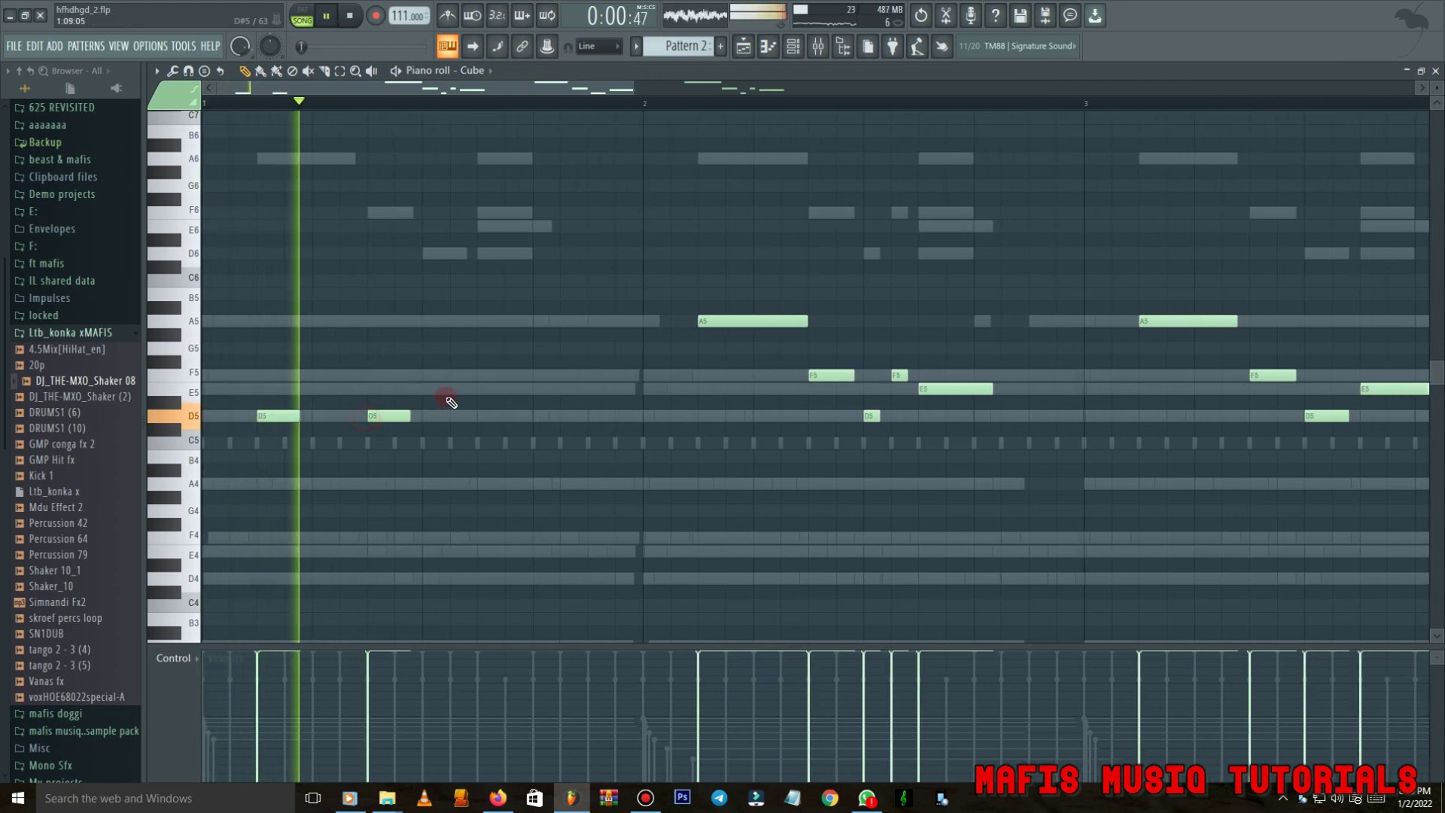
# Move the second D5 note in bar 1 of the Cube melody to F5, and add E5 at step 11 and D5 at step 15.
pyautogui.moveTo(399, 415); pyautogui.dragTo(371, 376)
pyautogui.click(481, 374)
pyautogui.moveTo(481, 379); pyautogui.dragTo(482, 390)
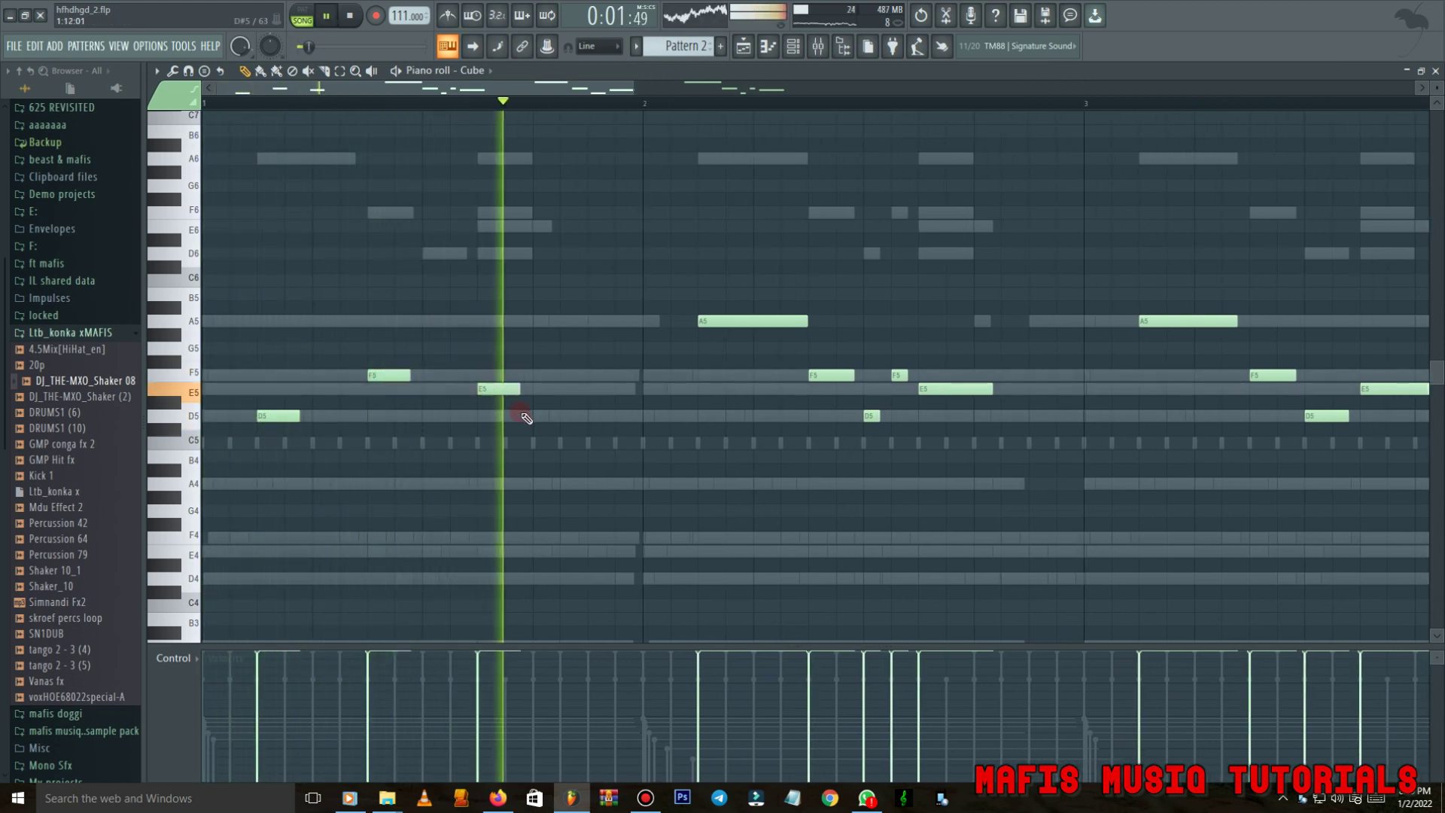
pyautogui.click(588, 417)
# Delete the Cube melody's old notes from bar 2 onward.
pyautogui.scroll(-1, 549, 320)
pyautogui.moveTo(543, 254); pyautogui.dragTo(1410, 494)
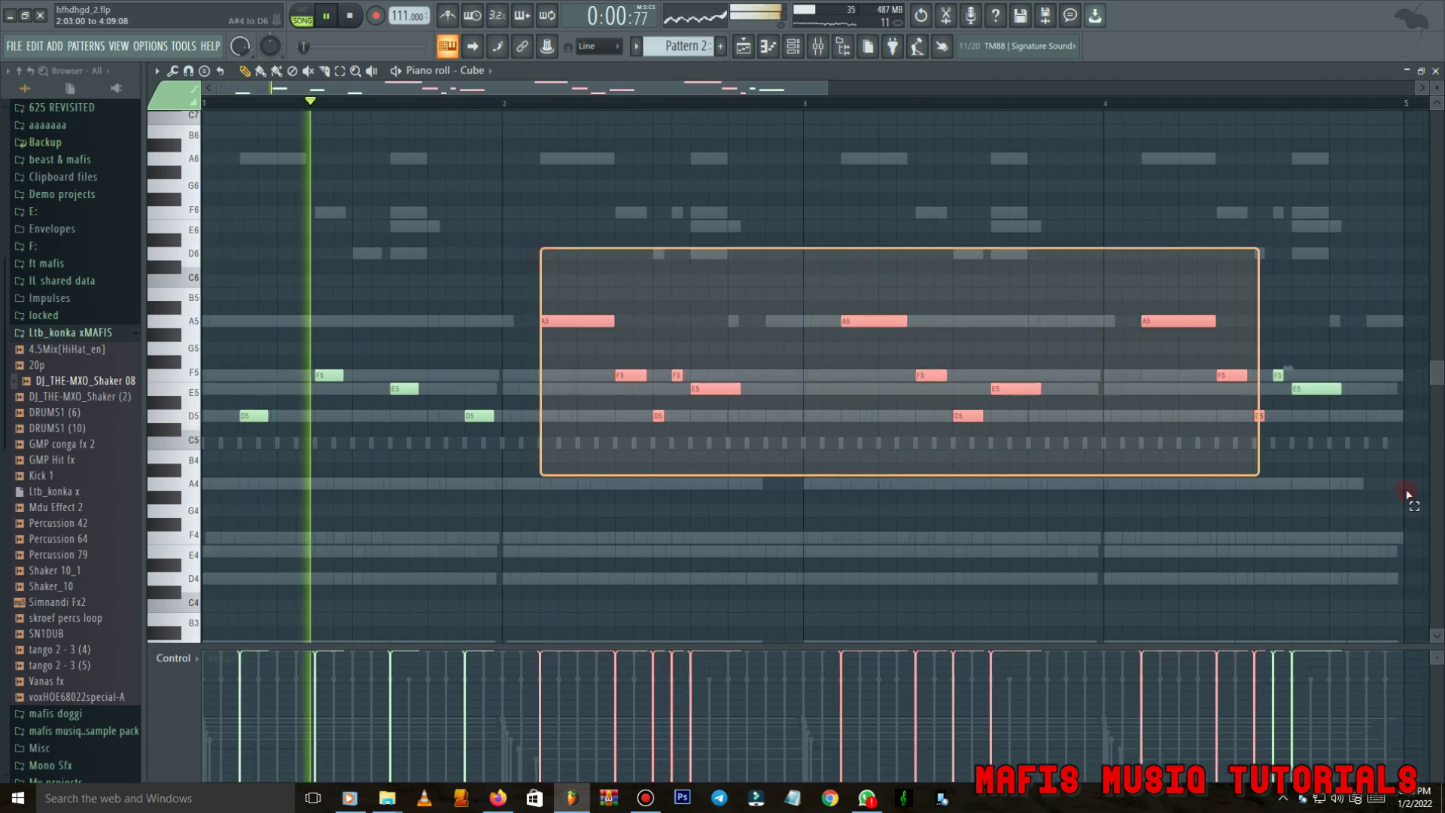
pyautogui.press('Delete')
pyautogui.press('space')
pyautogui.press('space')
# Duplicate the bar 1 Cube phrase three times so that it fills all four bars.
pyautogui.moveTo(499, 104); pyautogui.dragTo(204, 105)
pyautogui.scroll(-2, 407, 419)
pyautogui.hotkey('ctrl', 'b')
pyautogui.hotkey('ctrl', 'b')
pyautogui.hotkey('ctrl', 'b')
pyautogui.hotkey('ctrl', 'a')
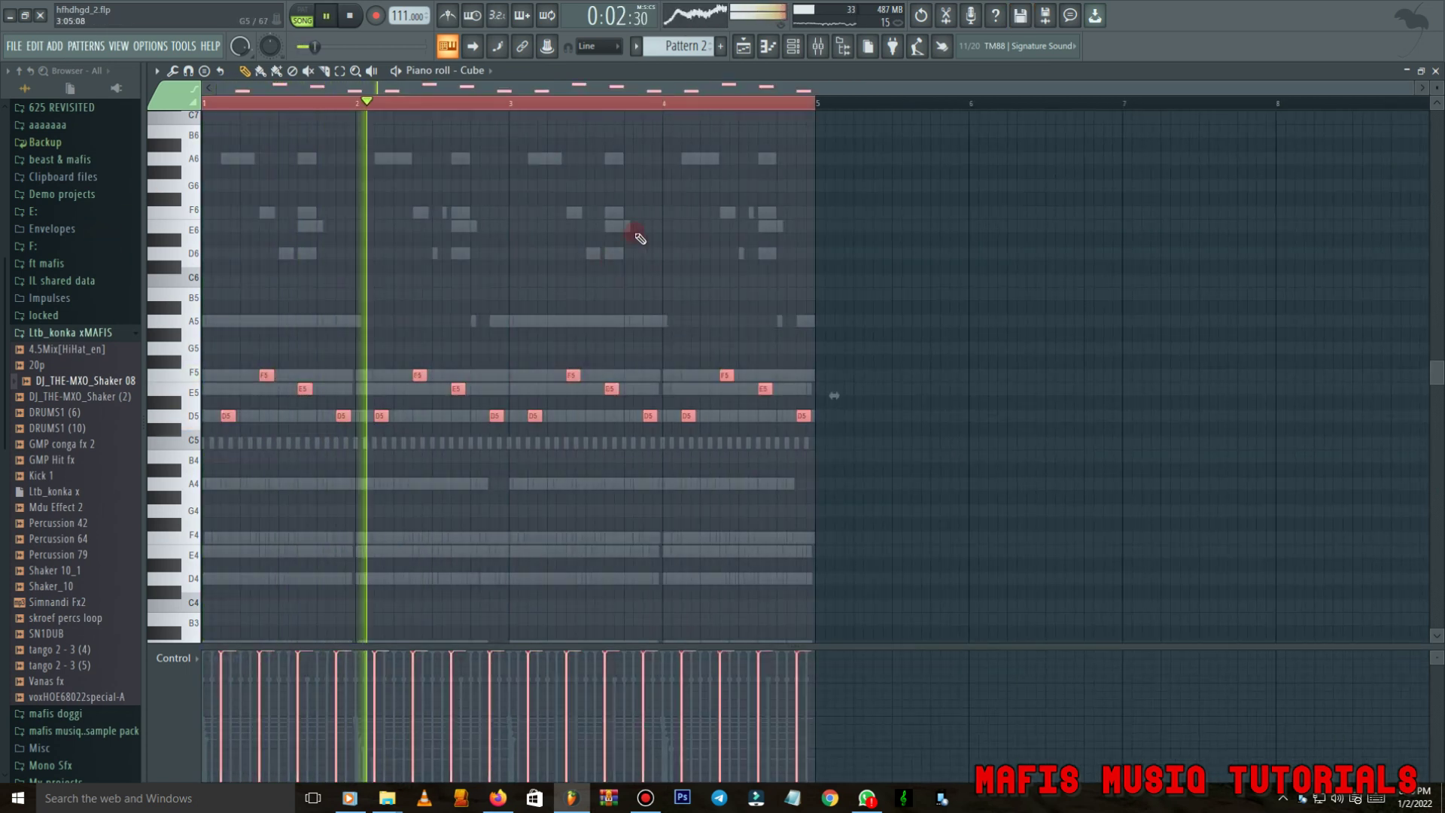
# Clone the Cube channel in the channel rack.
pyautogui.click(793, 46)
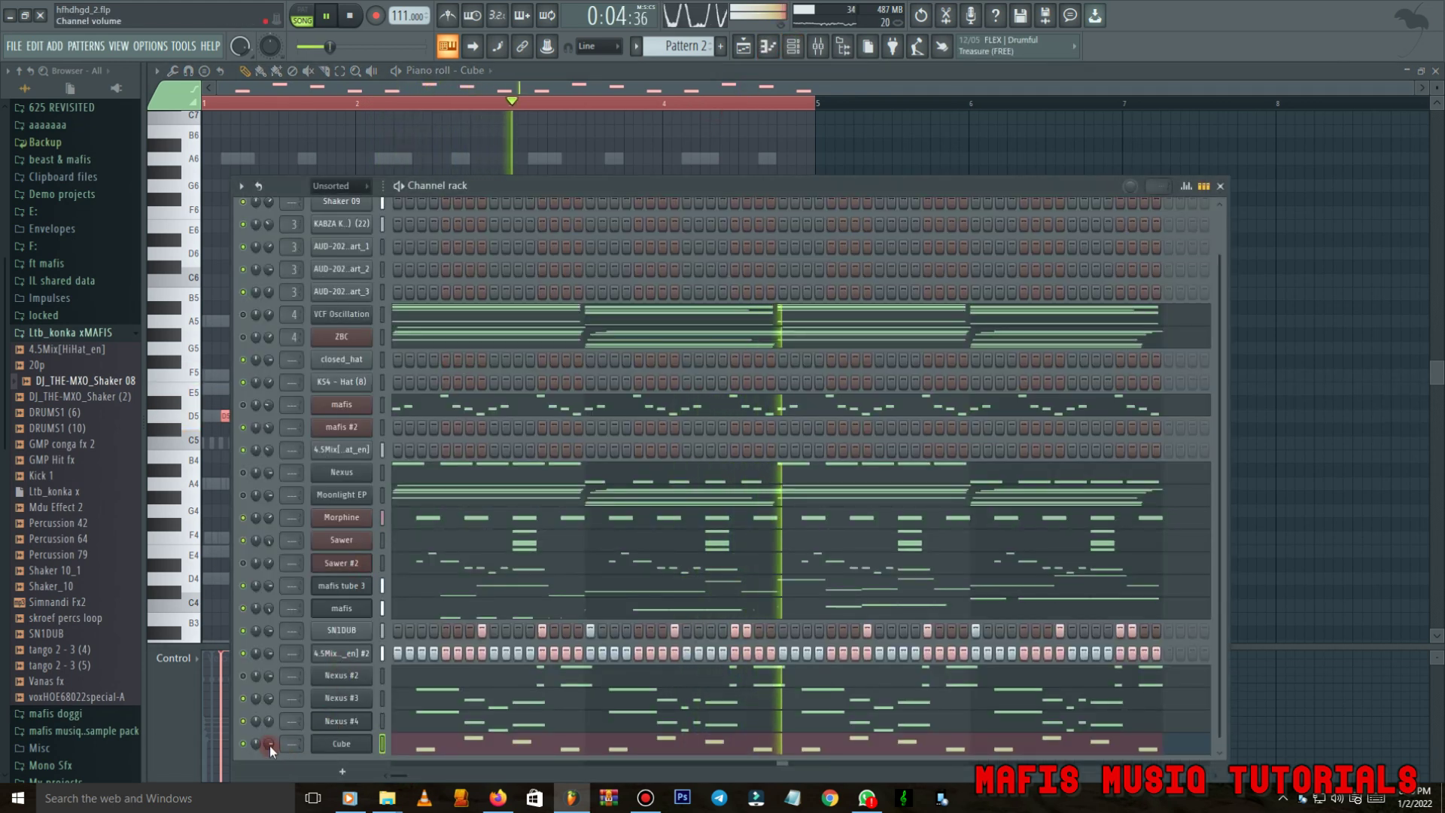
pyautogui.rightClick(344, 750)
pyautogui.click(399, 698)
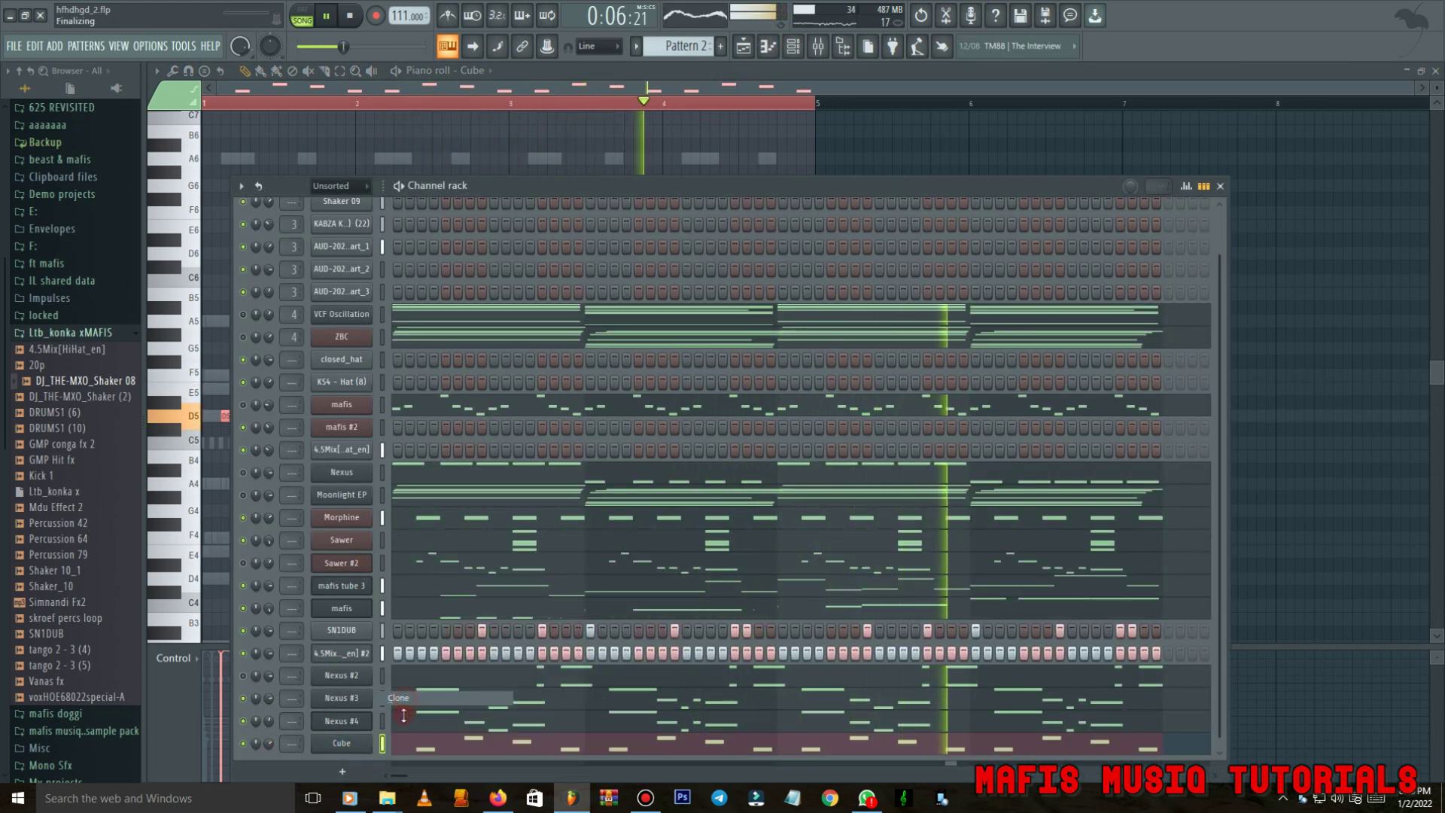
# Load the Celesta percussion preset into the cloned Cube channel.
pyautogui.click(785, 201)
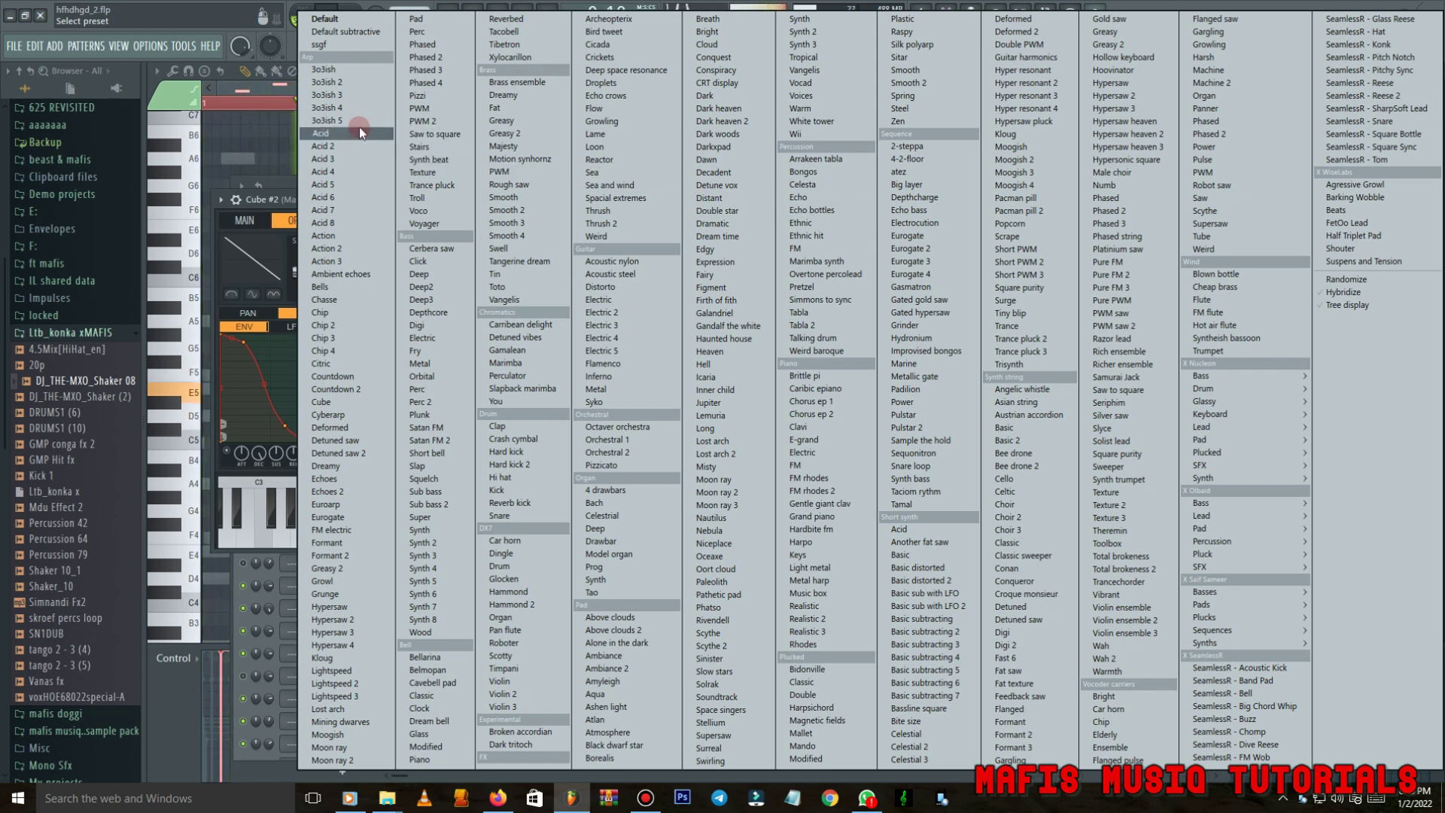
pyautogui.press('c')
pyautogui.press('c')
pyautogui.press('c')
pyautogui.press('c')
pyautogui.press('c')
pyautogui.press('c')
pyautogui.press('c')
pyautogui.press('c')
pyautogui.press('c')
pyautogui.press('c')
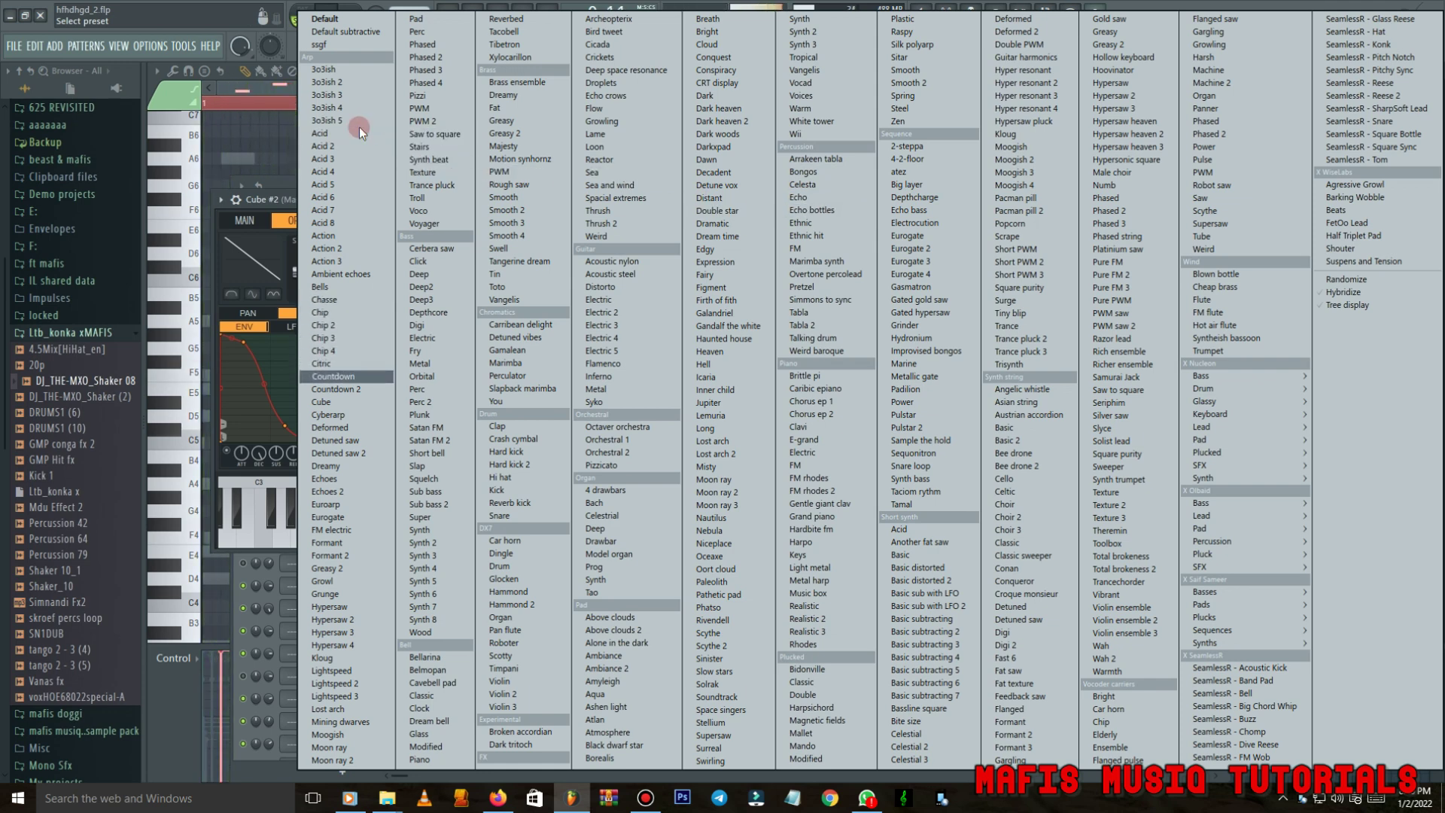
pyautogui.press('c')
pyautogui.press('c')
pyautogui.press('c')
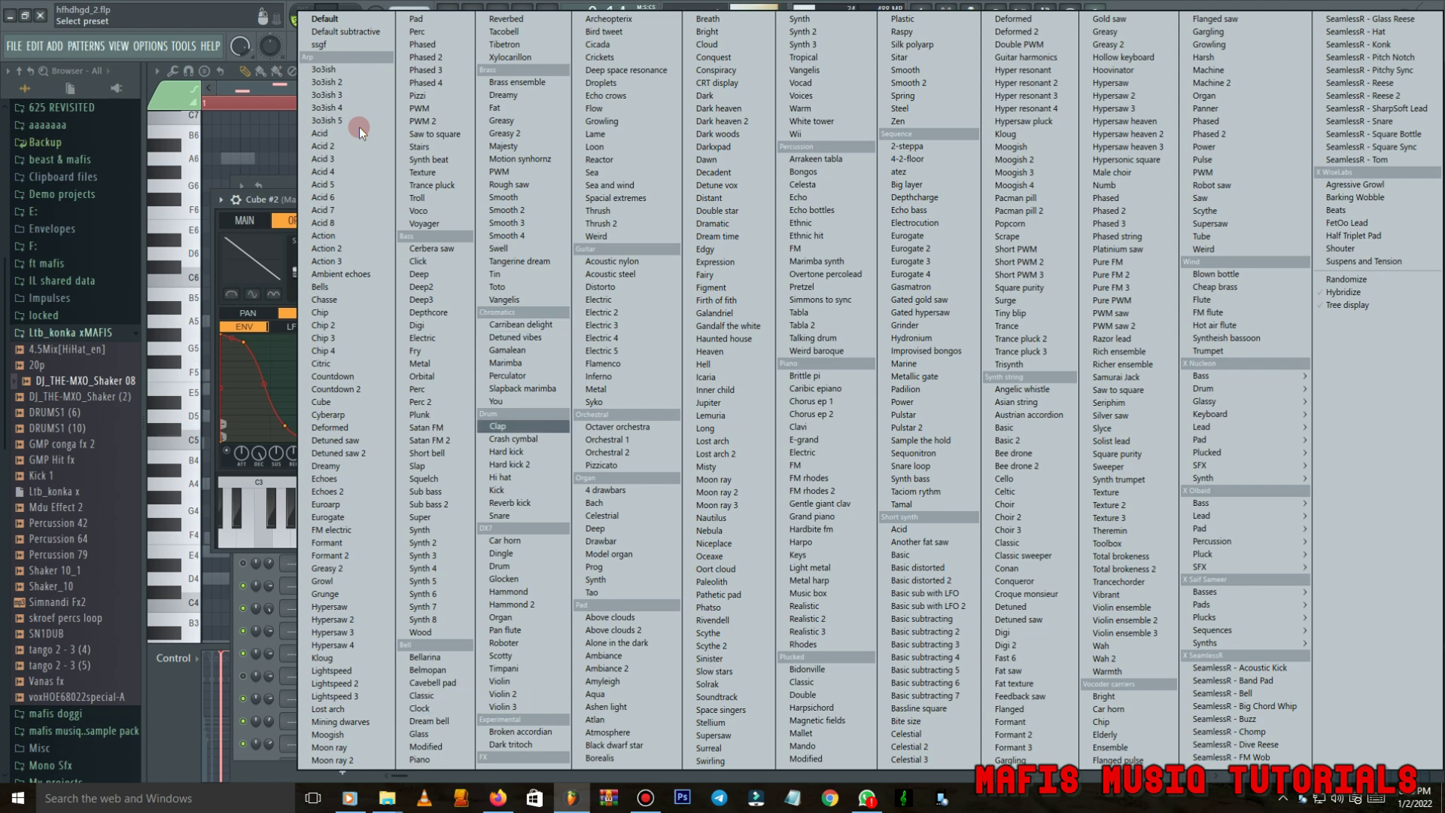
pyautogui.press('c')
pyautogui.press('c')
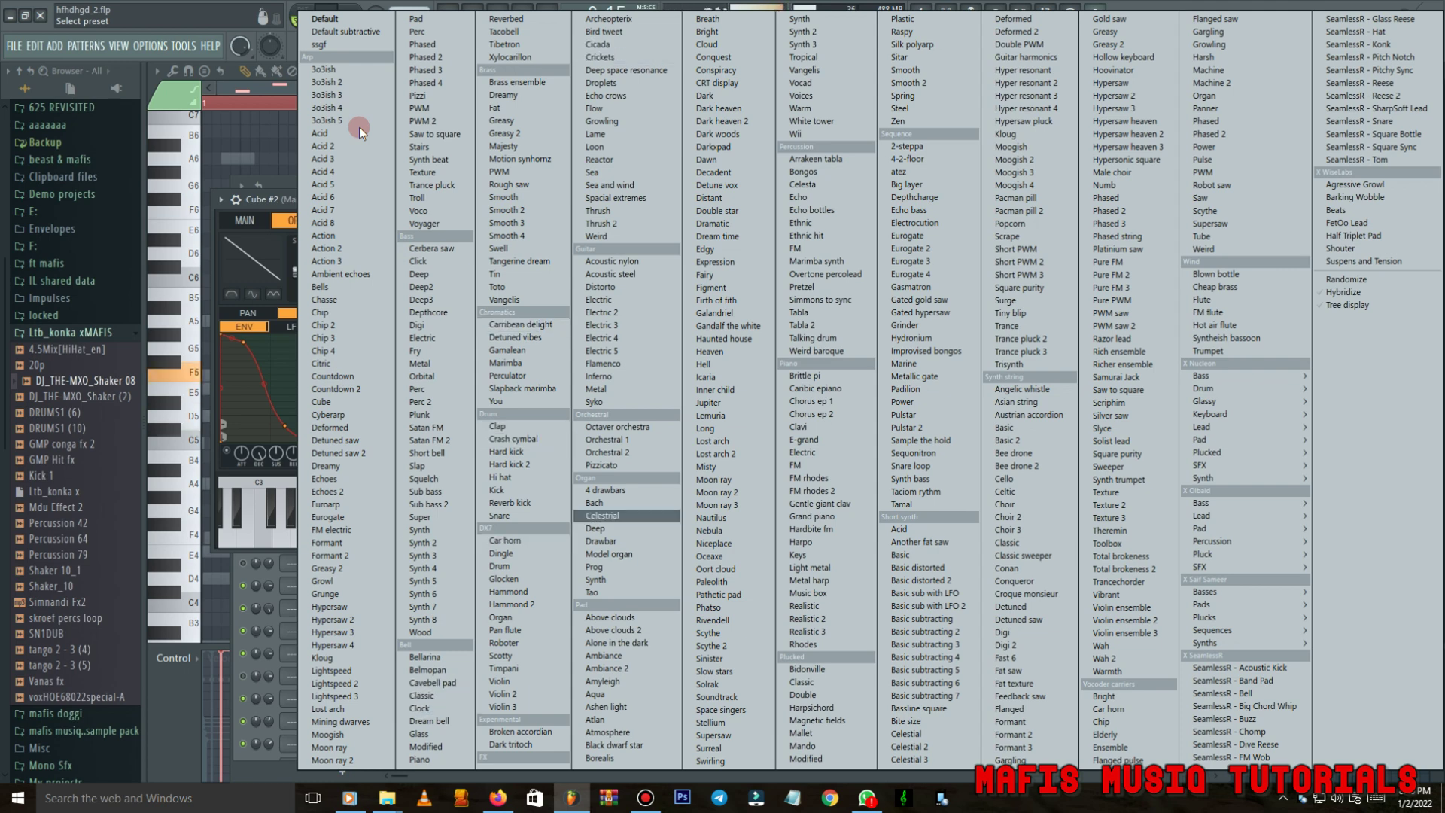
pyautogui.press('c')
pyautogui.press('c')
pyautogui.press('c')
pyautogui.press('c')
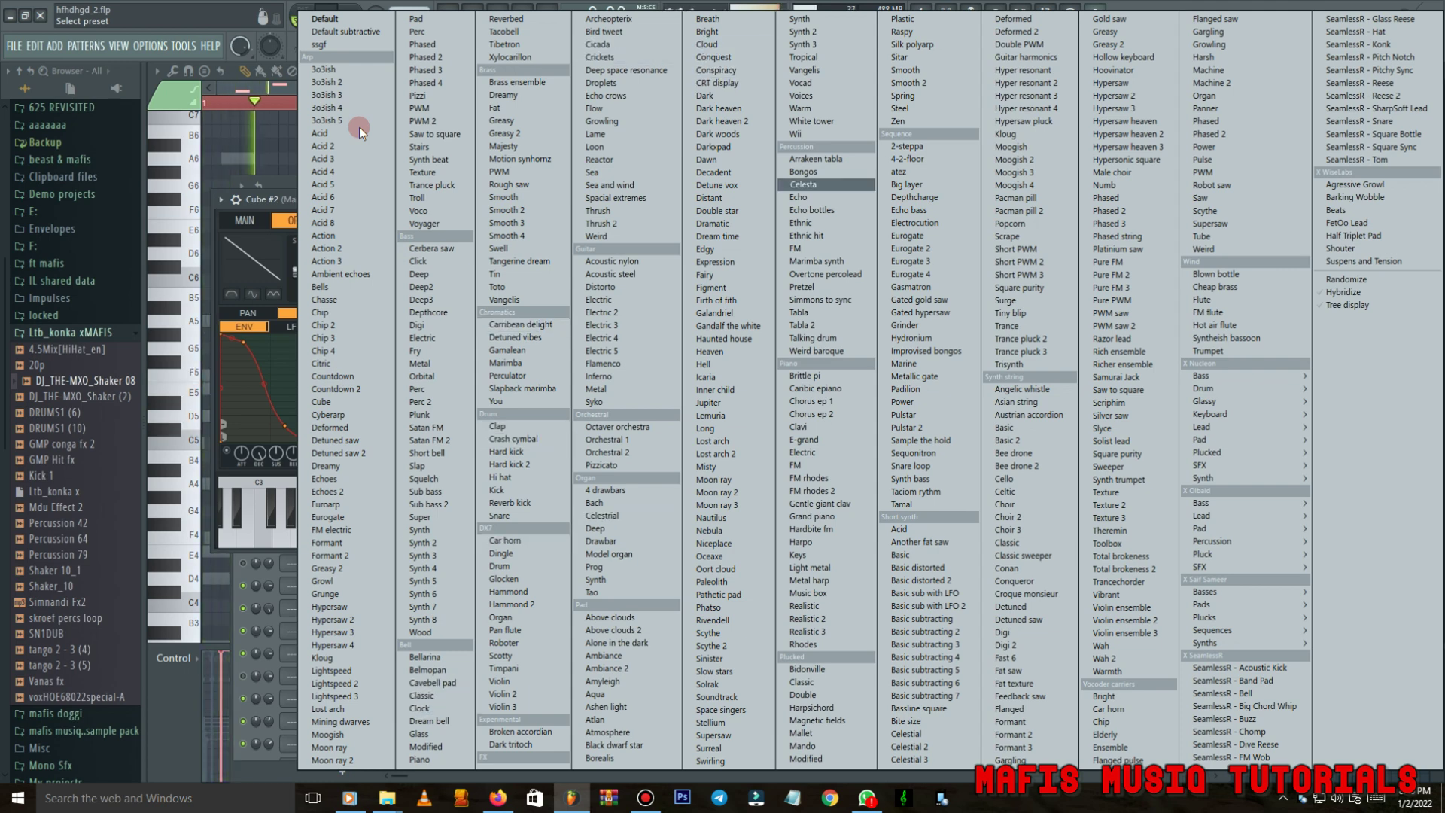
pyautogui.click(804, 185)
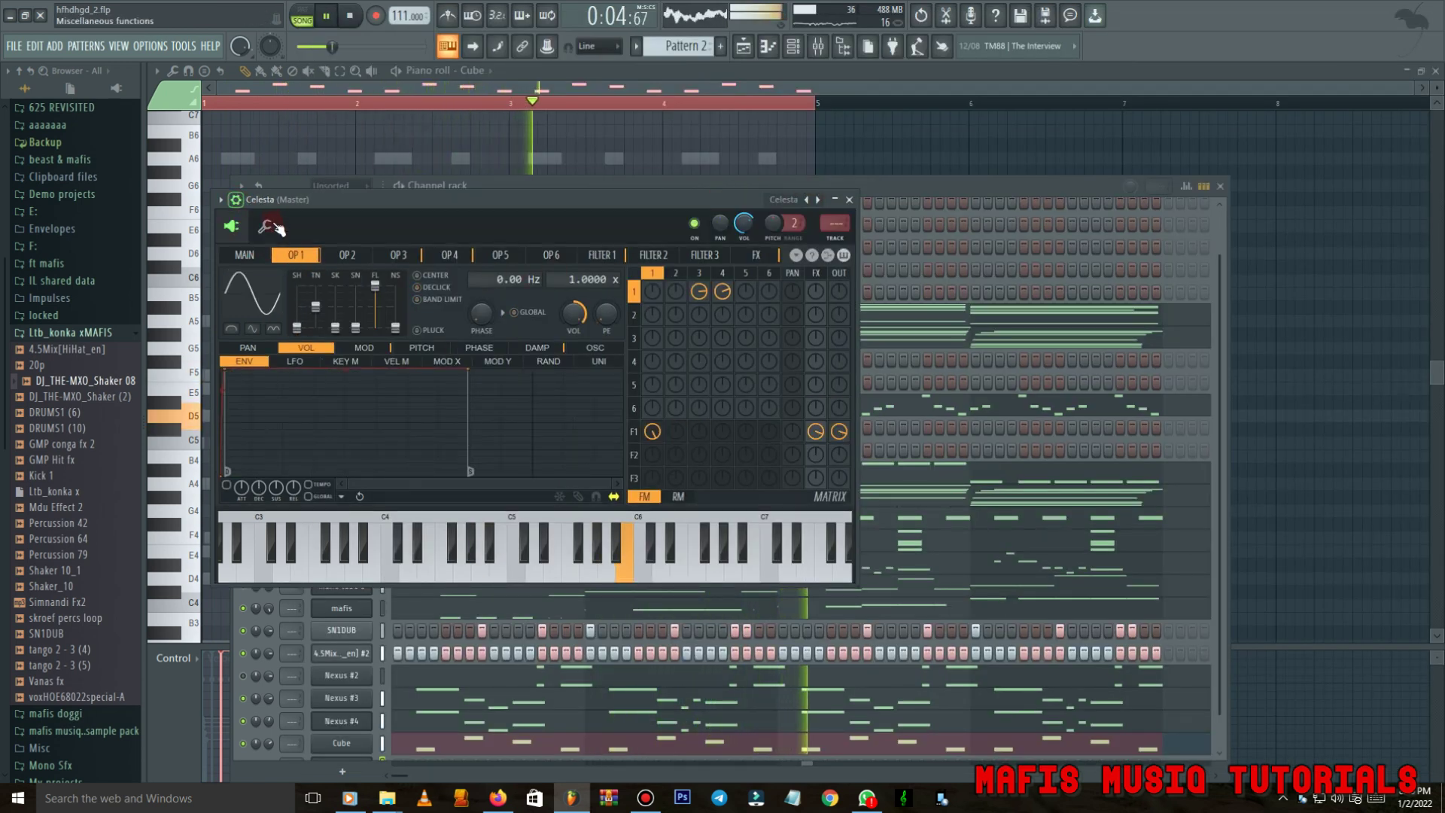
# Load the Celestial preset into the cloned Sytrus channel and close its plugin window.
pyautogui.click(236, 199)
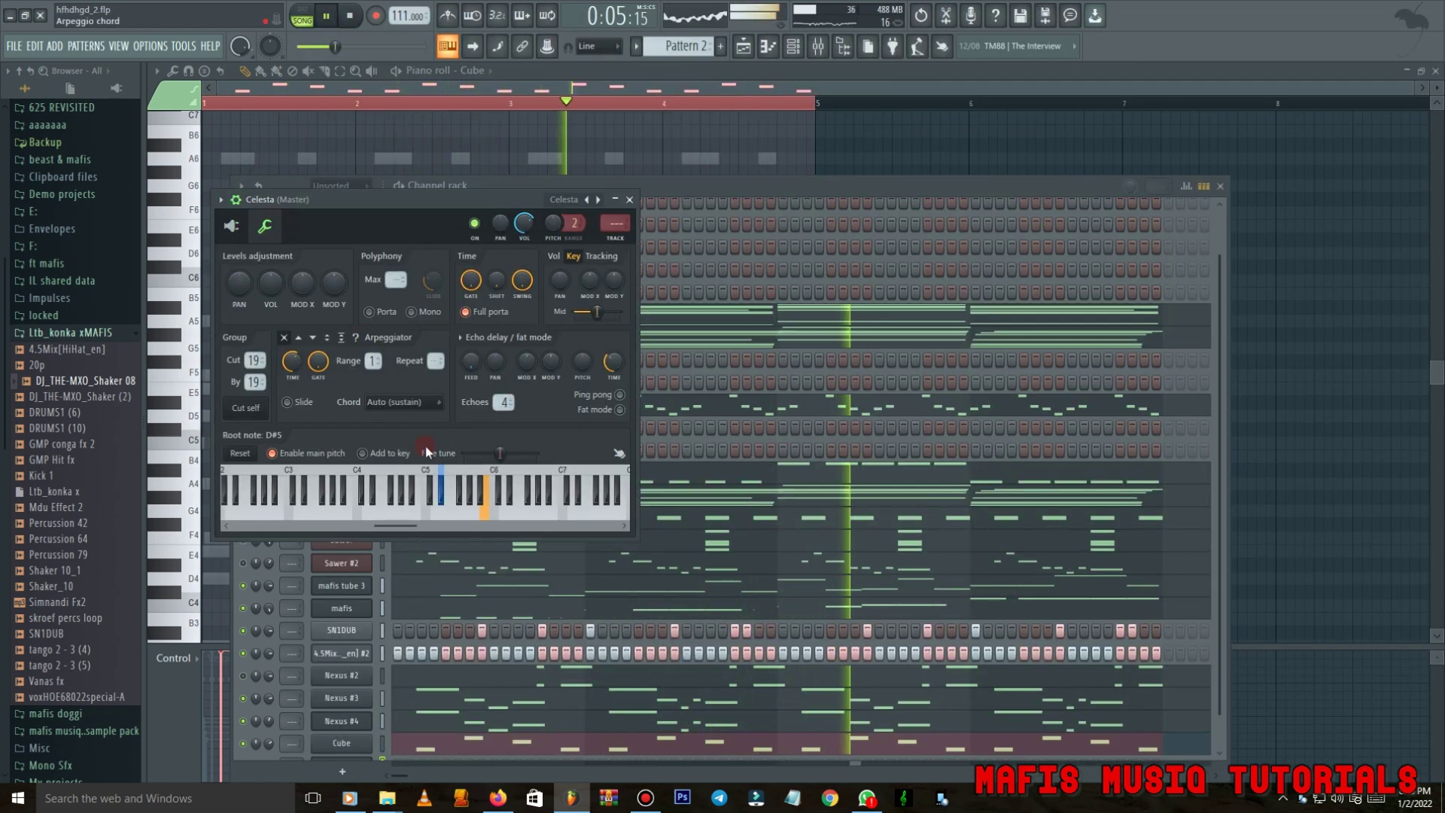
pyautogui.click(563, 200)
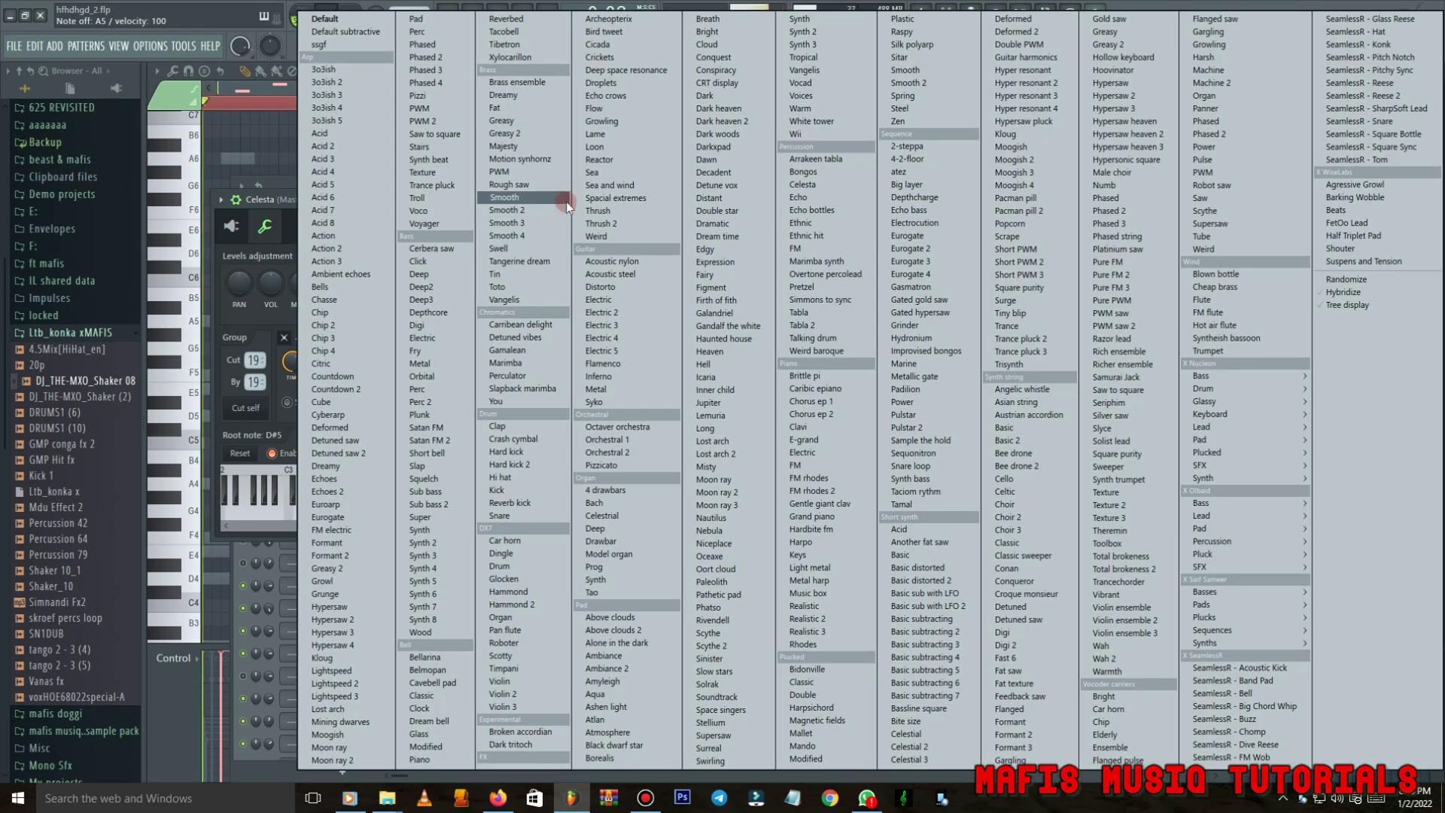
pyautogui.press('c')
pyautogui.press('Down')
pyautogui.press('Down')
pyautogui.press('Down')
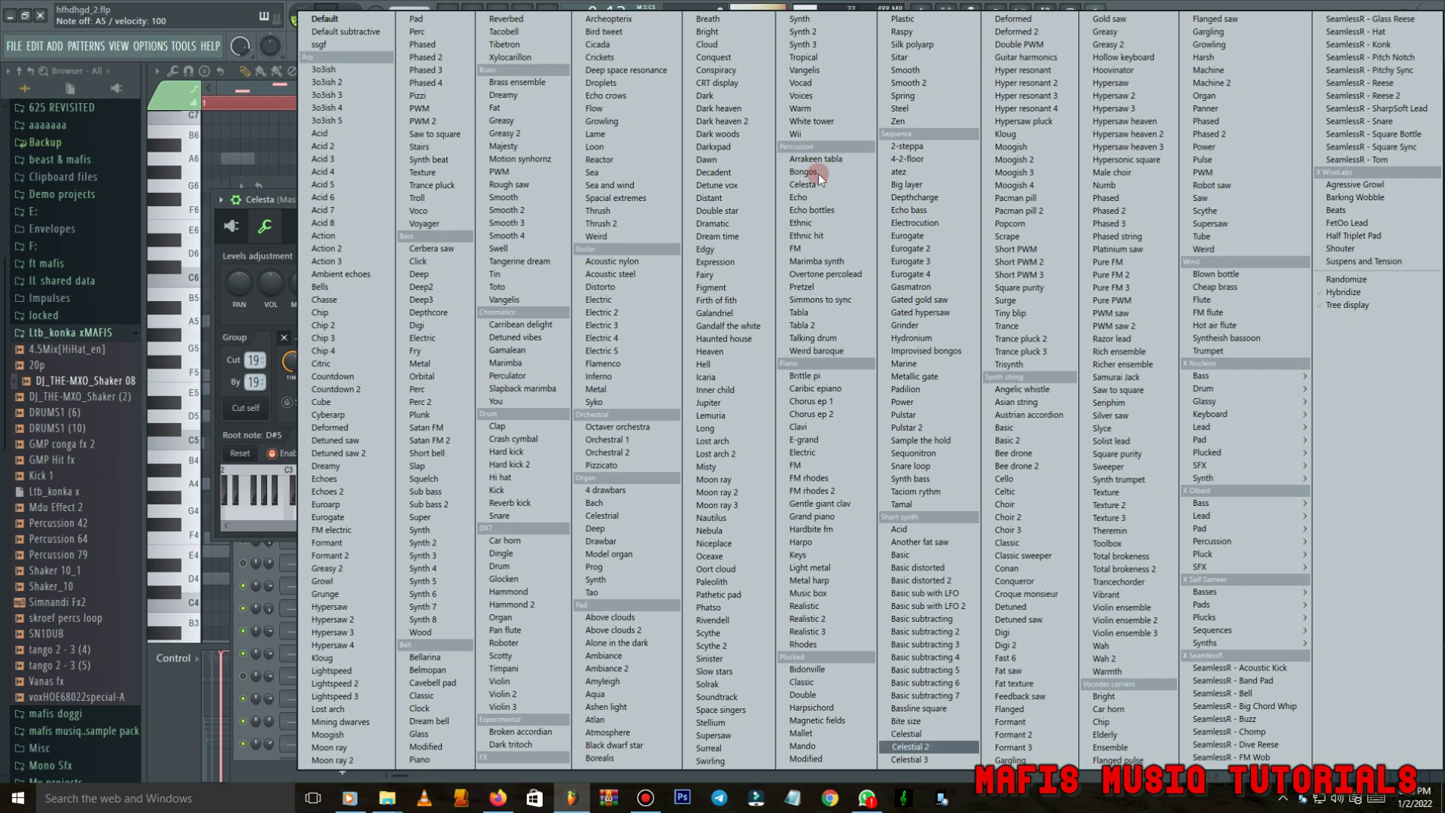
pyautogui.click(932, 736)
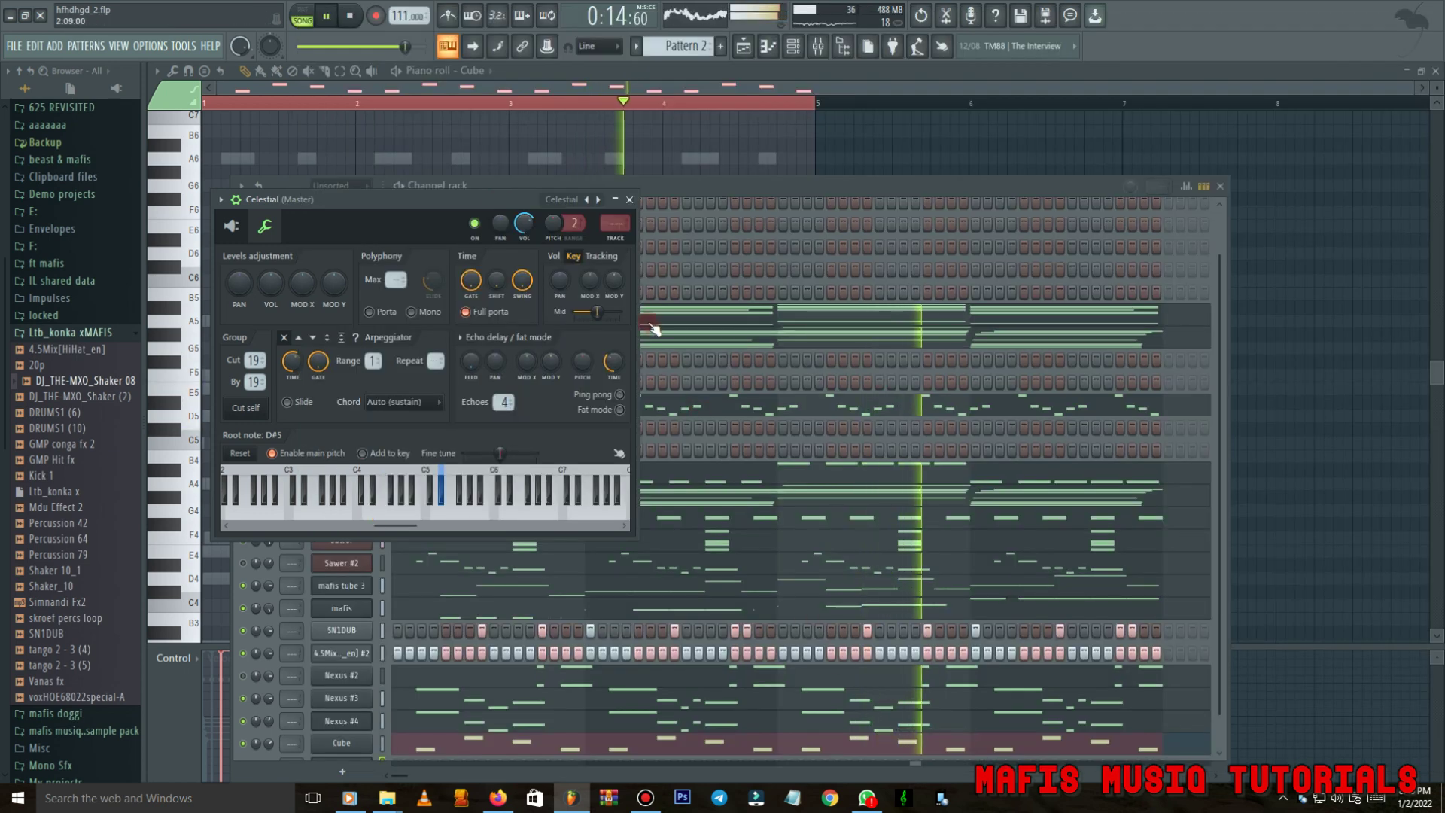
pyautogui.click(630, 199)
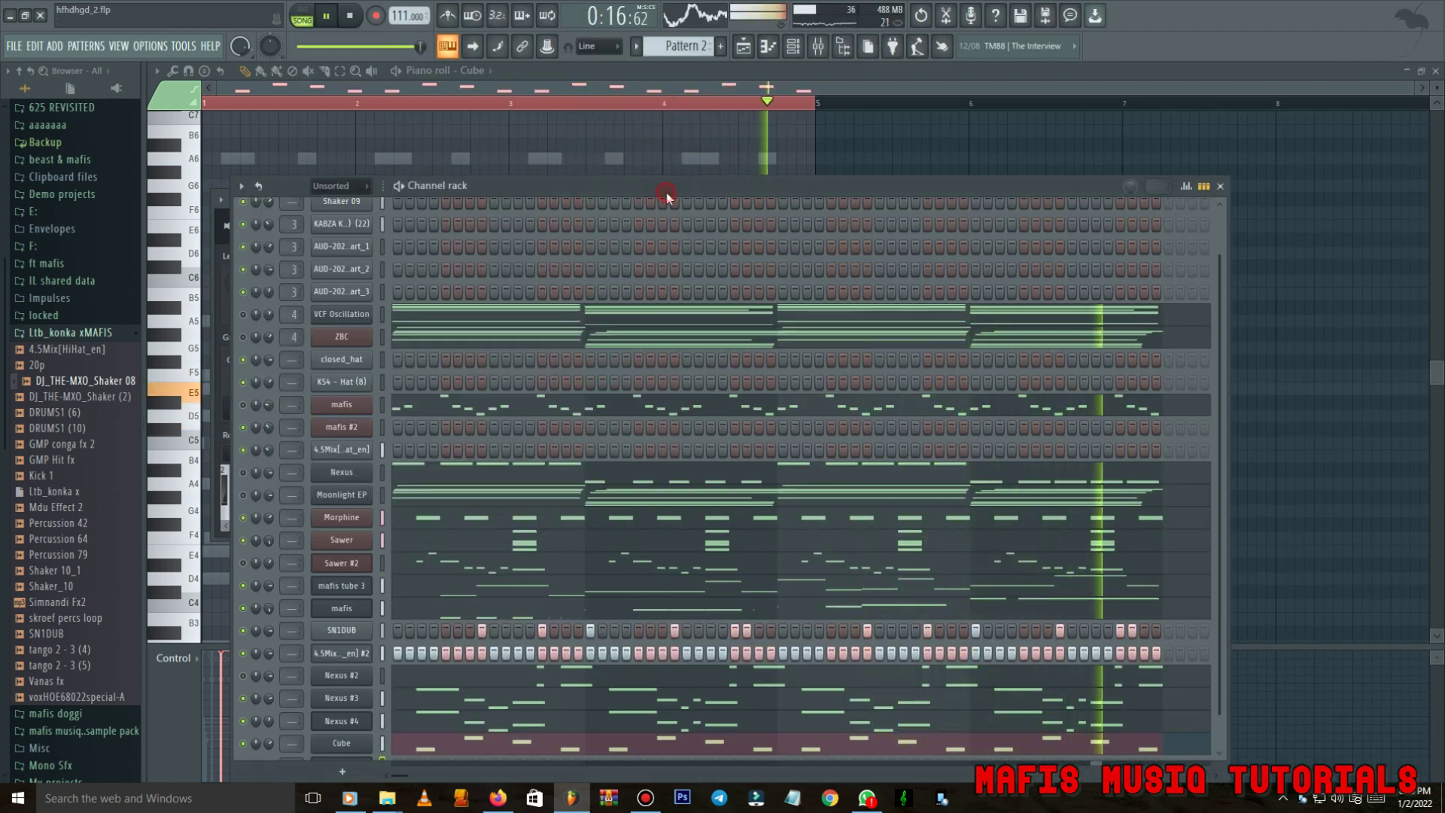
# Copy the Cube channel's notes and paste them into the Celestial channel.
pyautogui.scroll(-1, 358, 700)
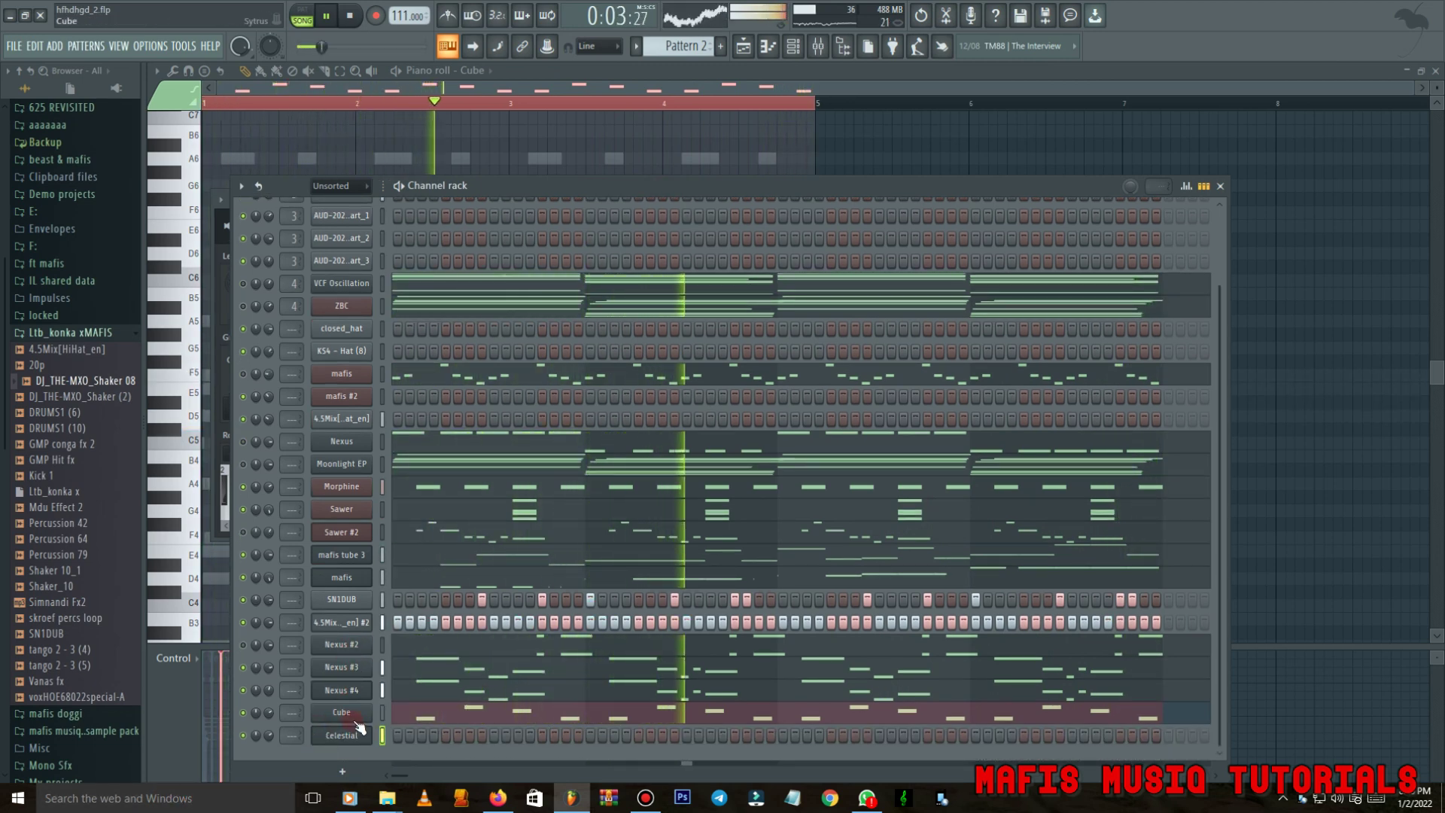
pyautogui.rightClick(363, 733)
pyautogui.click(539, 589)
pyautogui.rightClick(370, 741)
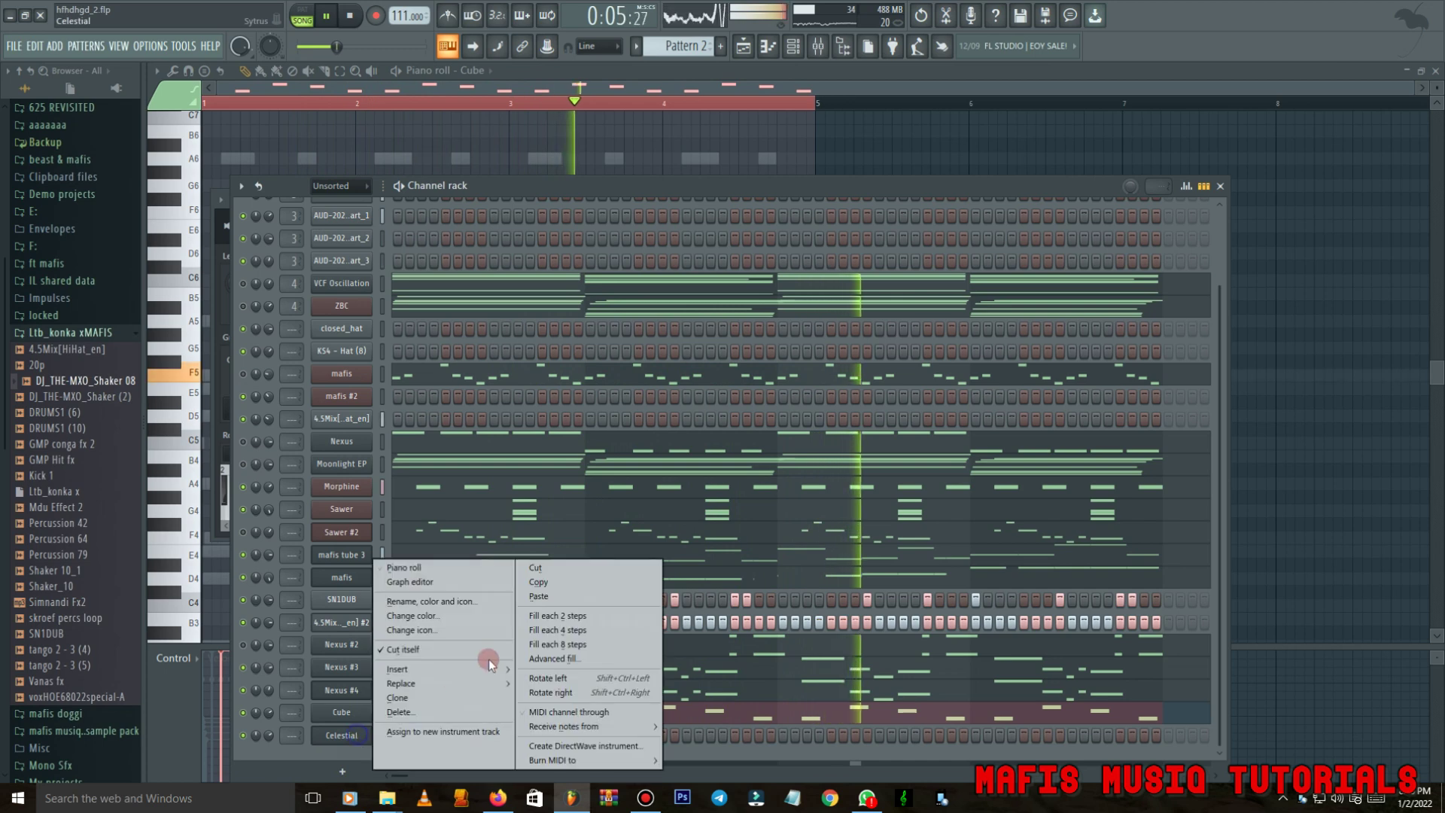
pyautogui.click(544, 599)
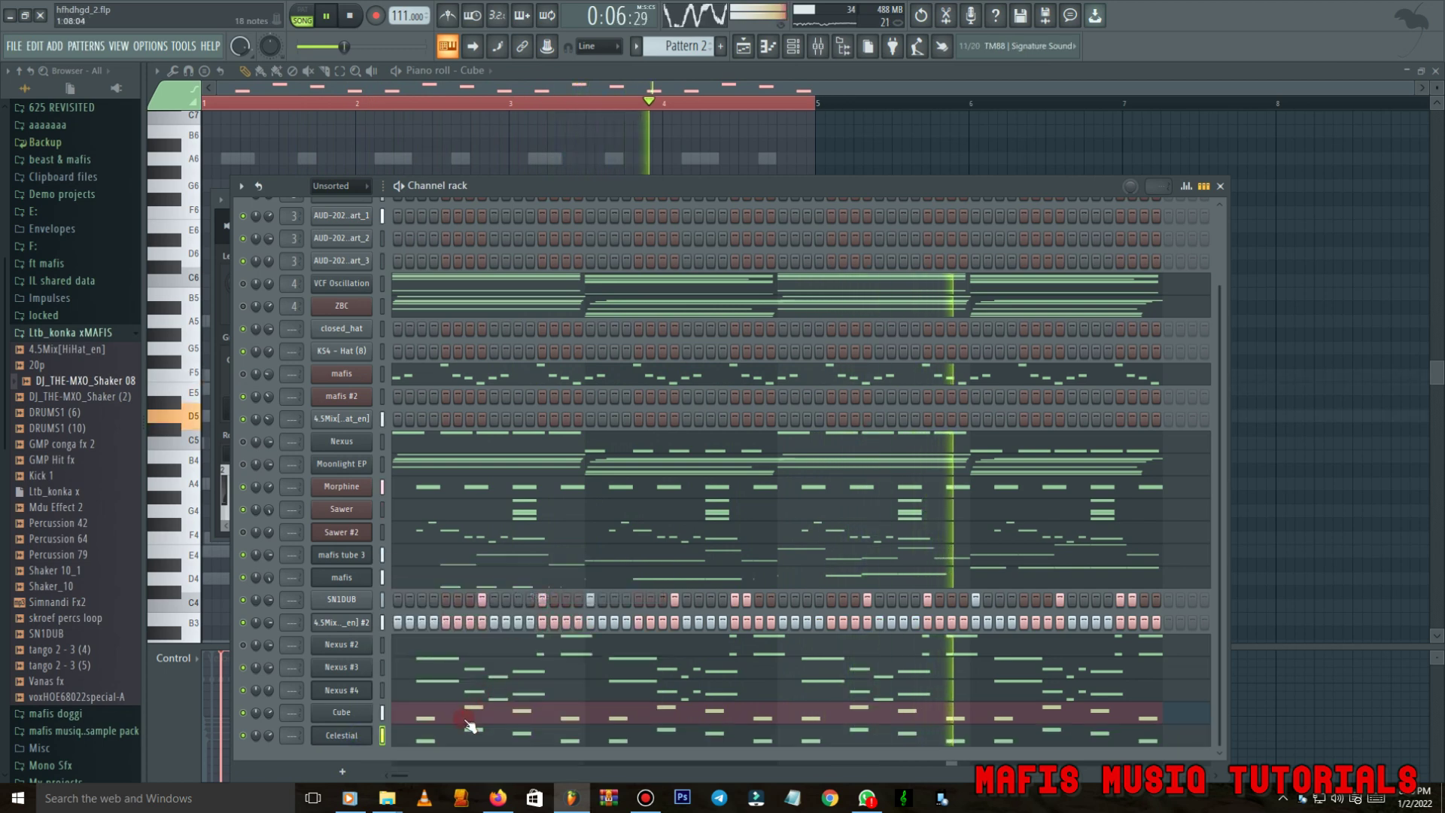
# Switch the Celestial channel to the Celestial 3 preset and open its melody in the piano roll.
pyautogui.click(354, 735)
pyautogui.click(598, 201)
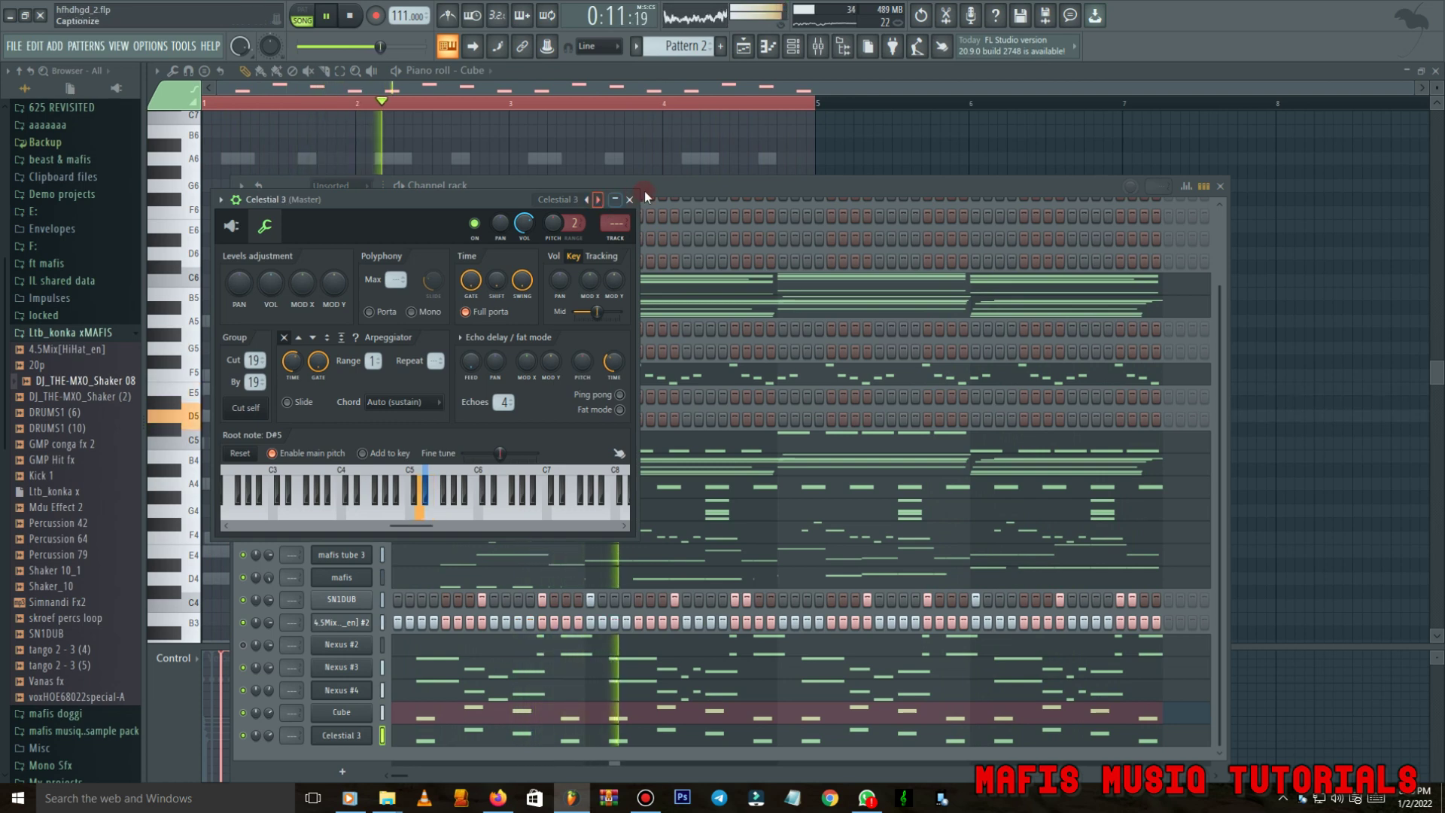
pyautogui.click(630, 200)
pyautogui.click(419, 732)
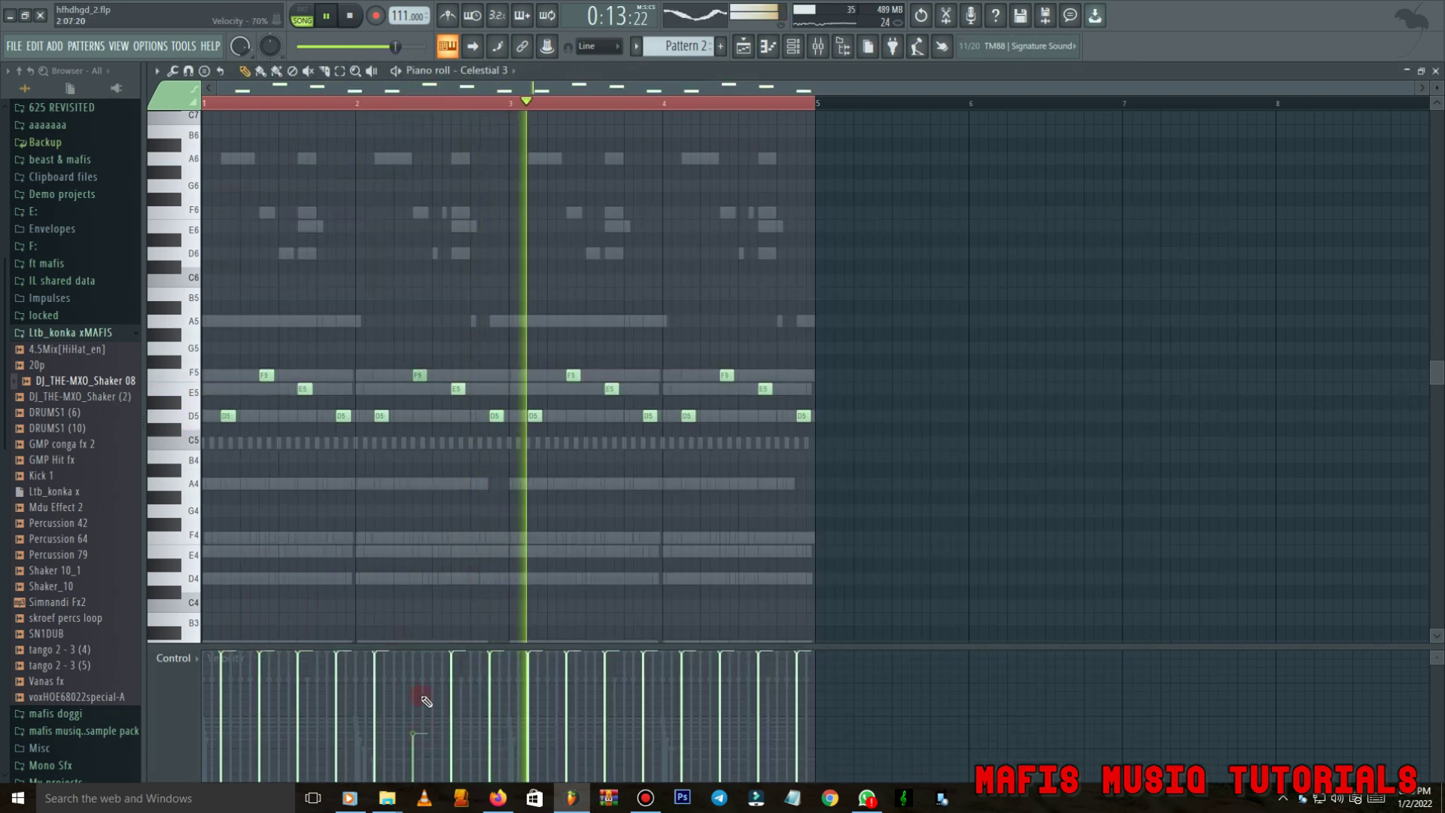
pyautogui.moveTo(421, 696); pyautogui.dragTo(414, 651)
# Try an A5 note at the start of bar 1 of the Celestial 3 melody and play it back.
pyautogui.press('space')
pyautogui.scroll(1, 138, 329)
pyautogui.scroll(3, 204, 329)
pyautogui.click(232, 320)
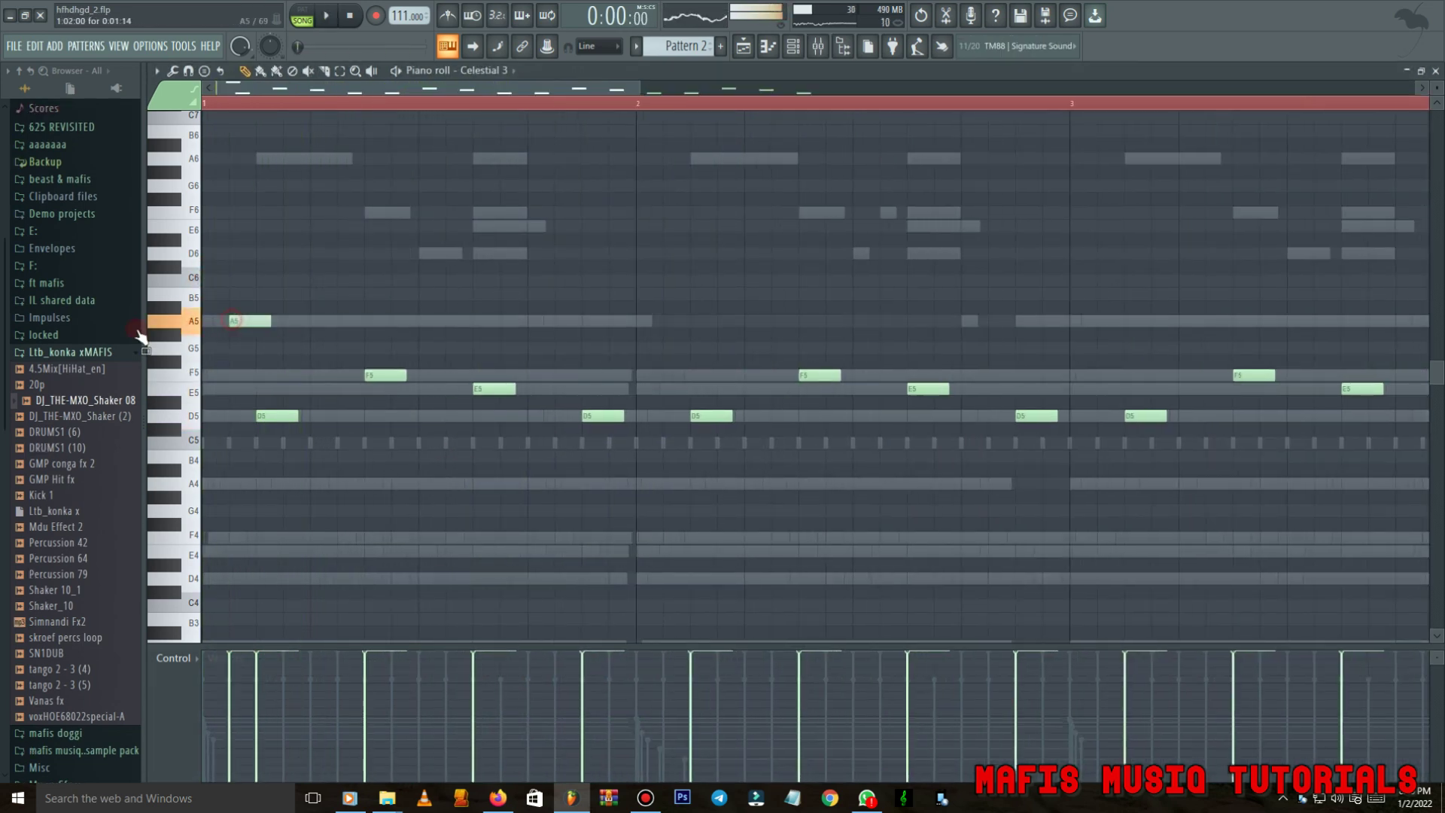
pyautogui.moveTo(234, 321); pyautogui.dragTo(207, 320)
pyautogui.press('space')
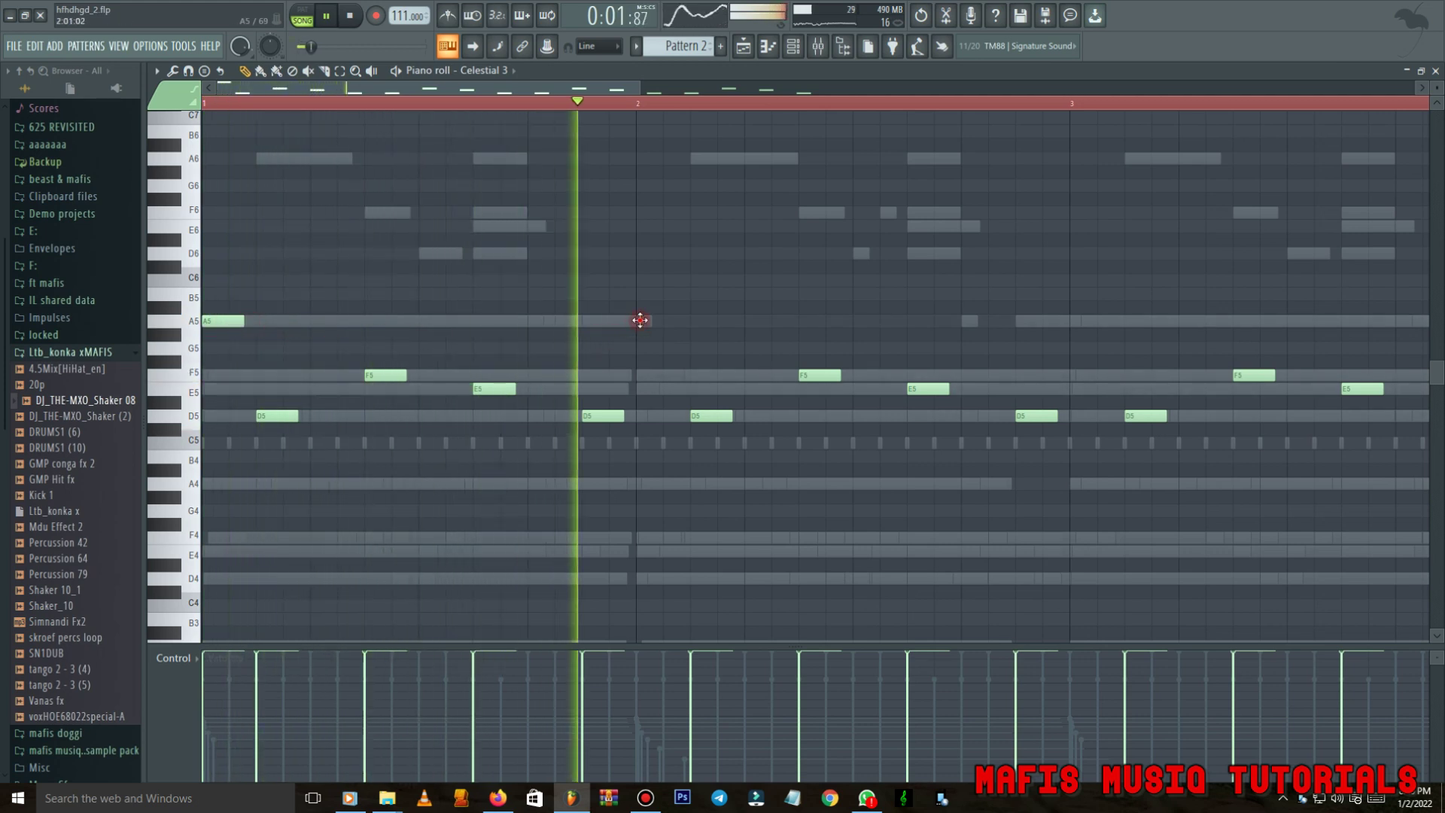
pyautogui.scroll(-3, 719, 182)
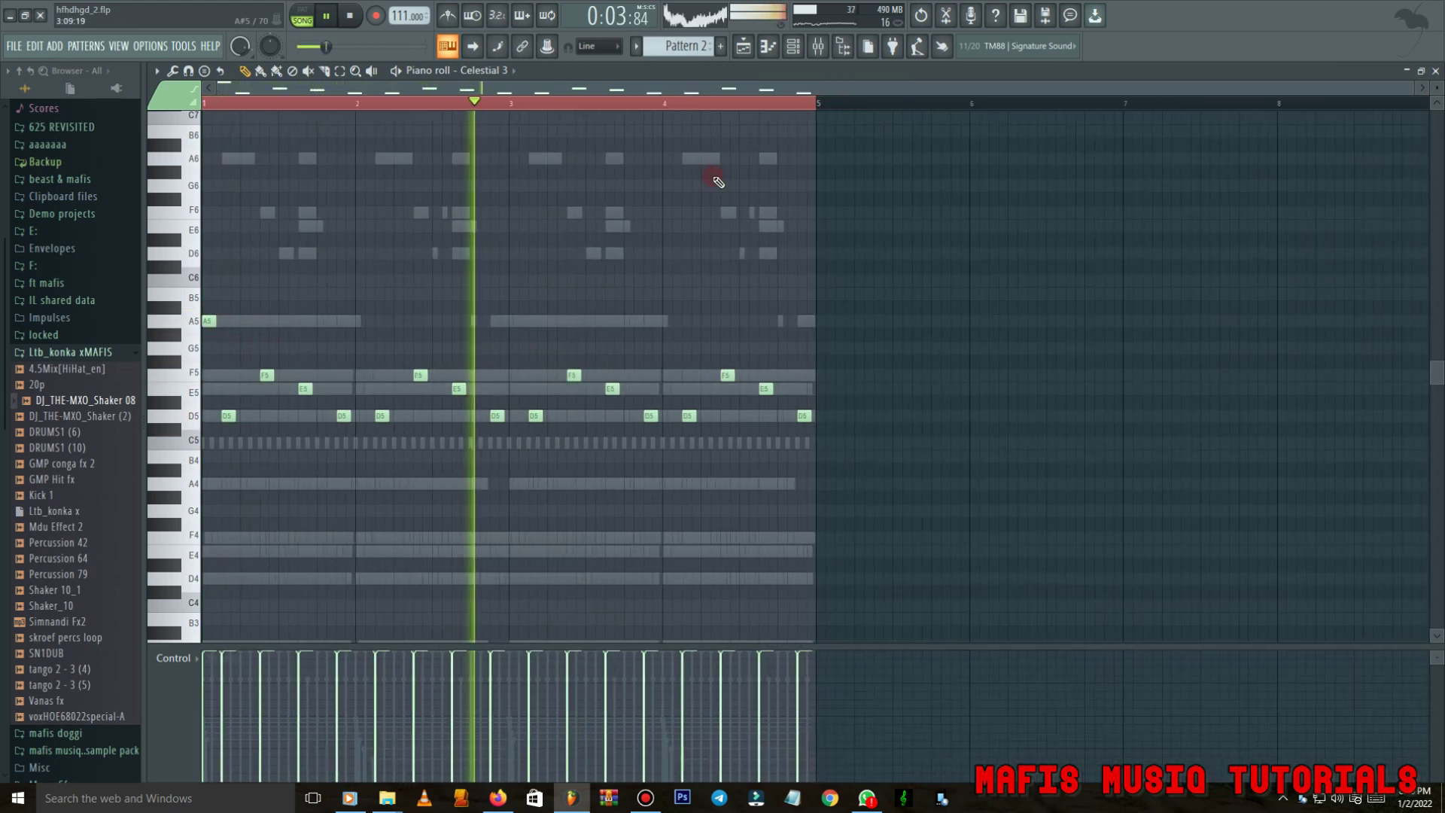
pyautogui.press('space')
pyautogui.rightClick(213, 322)
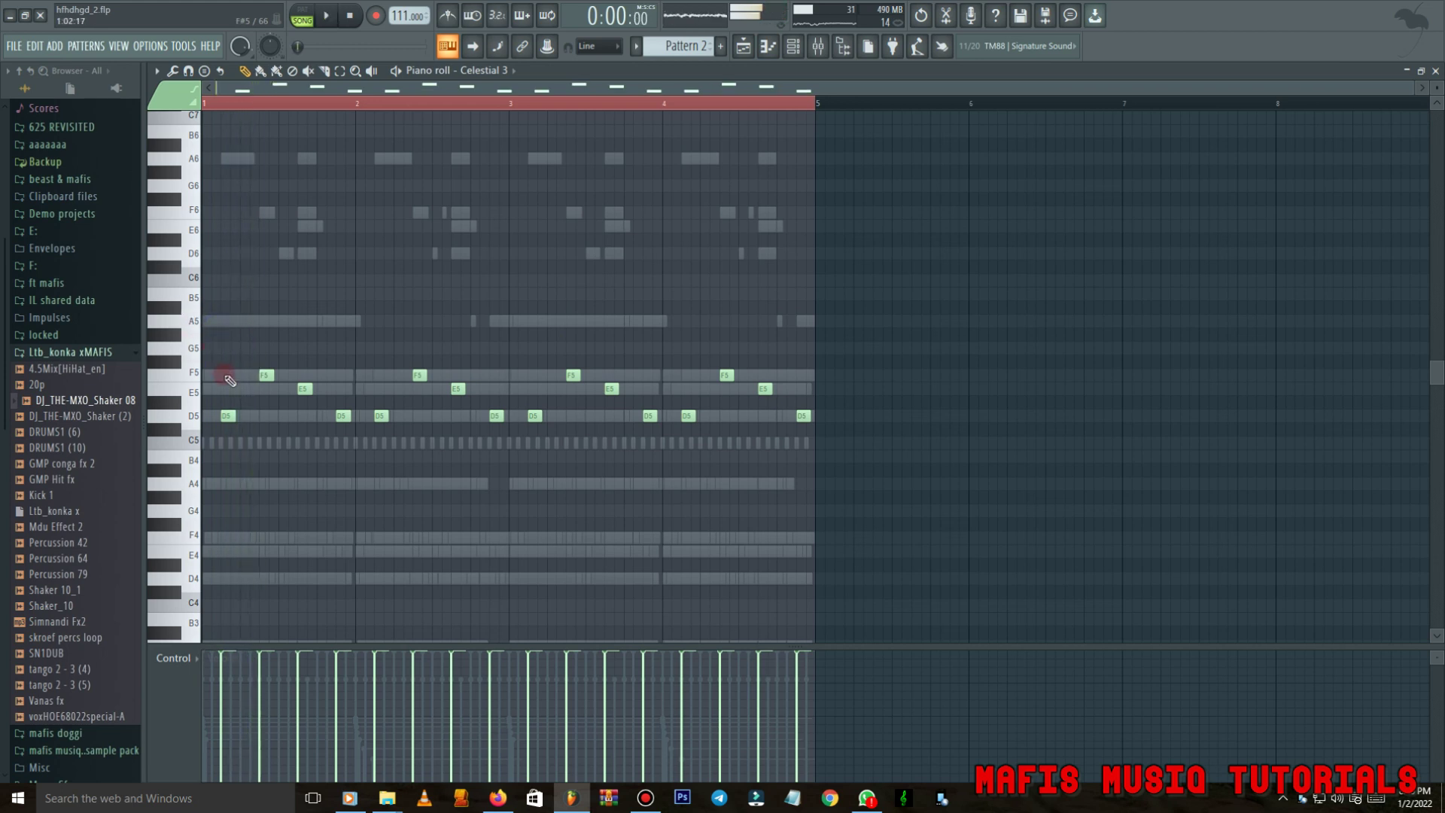
# Try an A4 note at the start of bar 1 of the Celestial 3 melody and play it back.
pyautogui.press('space')
pyautogui.scroll(1, 210, 489)
pyautogui.scroll(-1, 210, 489)
pyautogui.press('space')
pyautogui.click(207, 486)
pyautogui.press('space')
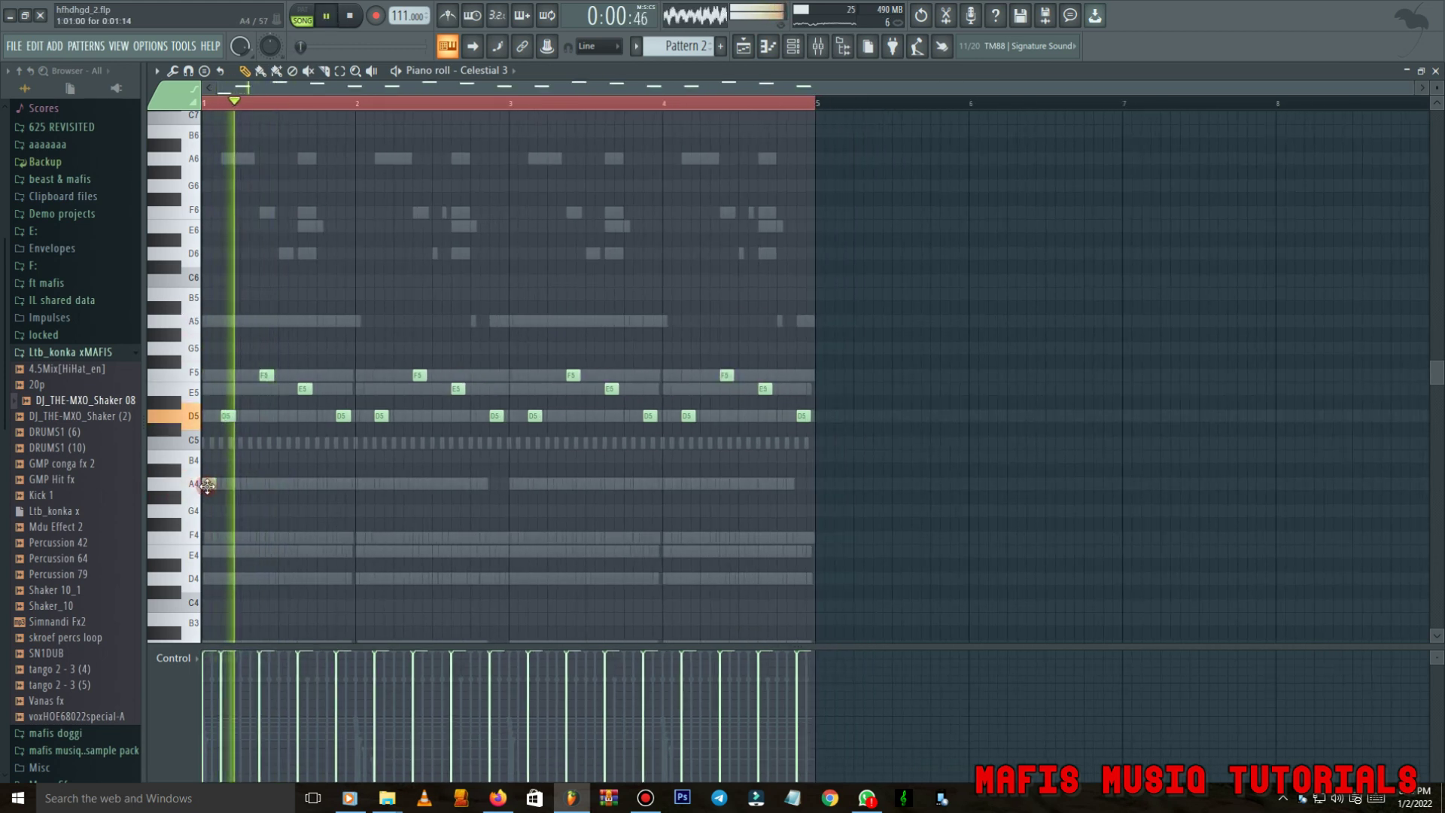
# Open the playlist and split Pattern 2 into separate patterns by channel.
pyautogui.click(794, 51)
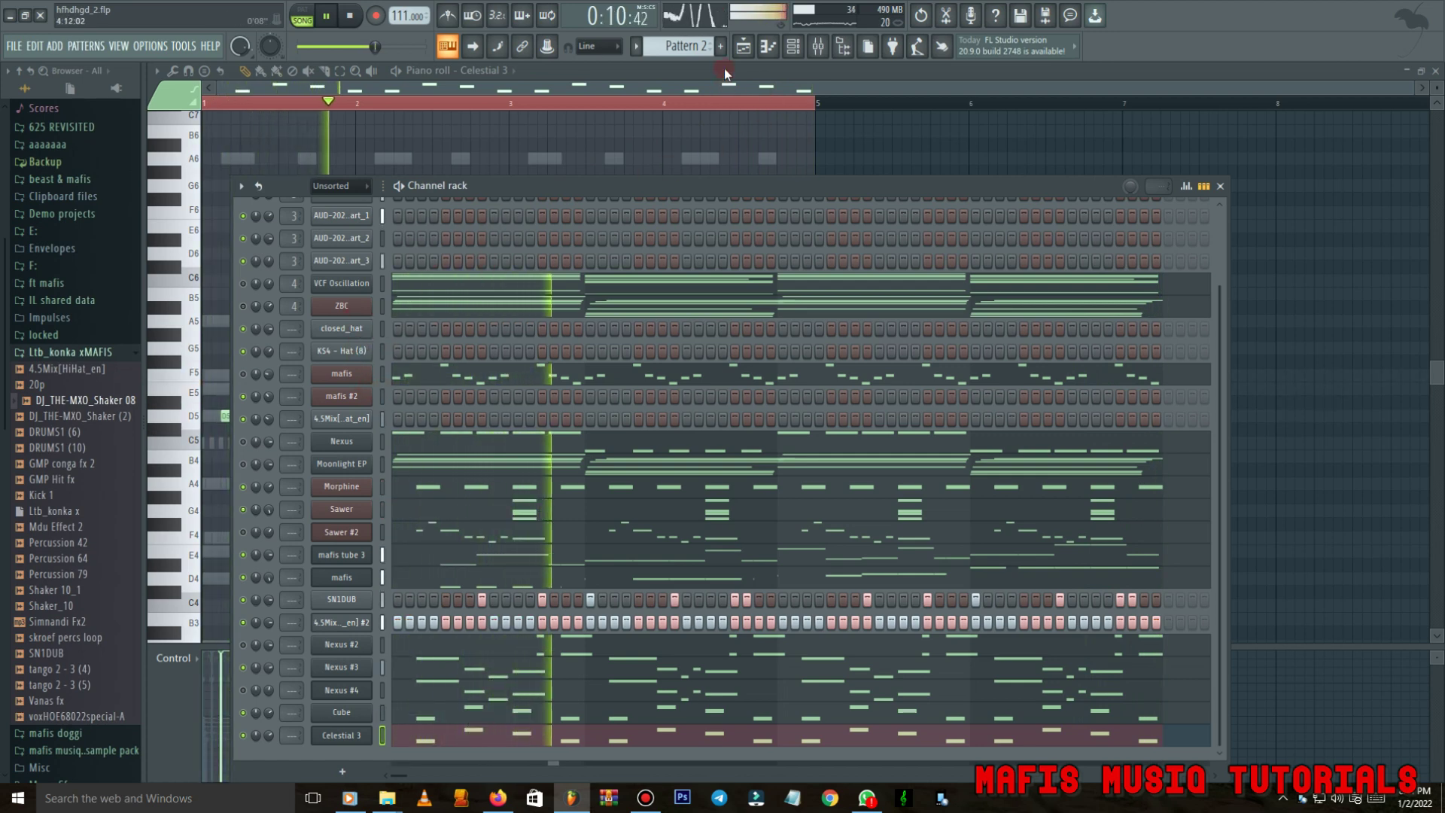
pyautogui.press('F5')
pyautogui.scroll(-2, 452, 139)
pyautogui.press('space')
pyautogui.press('space')
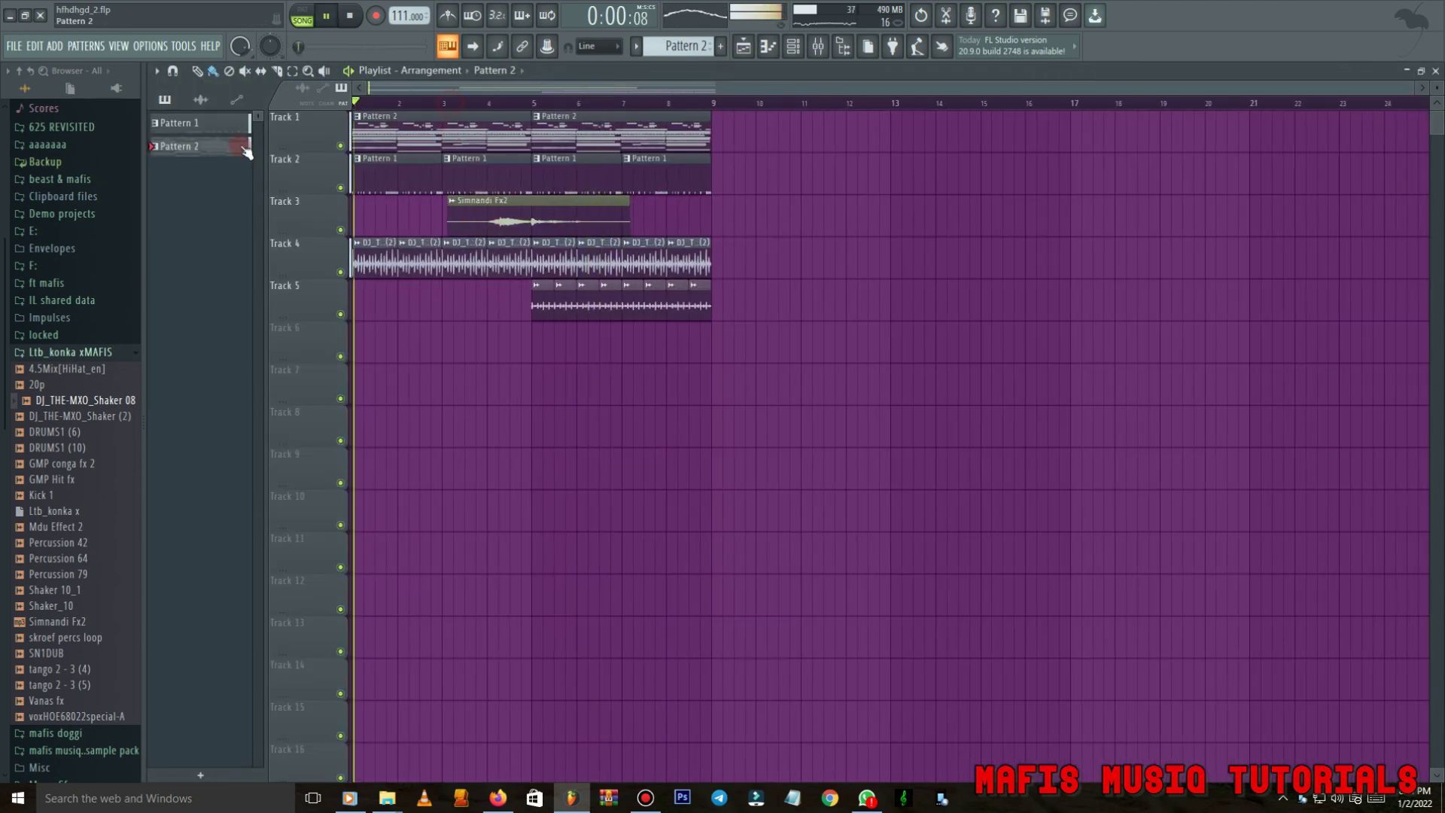
pyautogui.rightClick(201, 149)
pyautogui.click(281, 392)
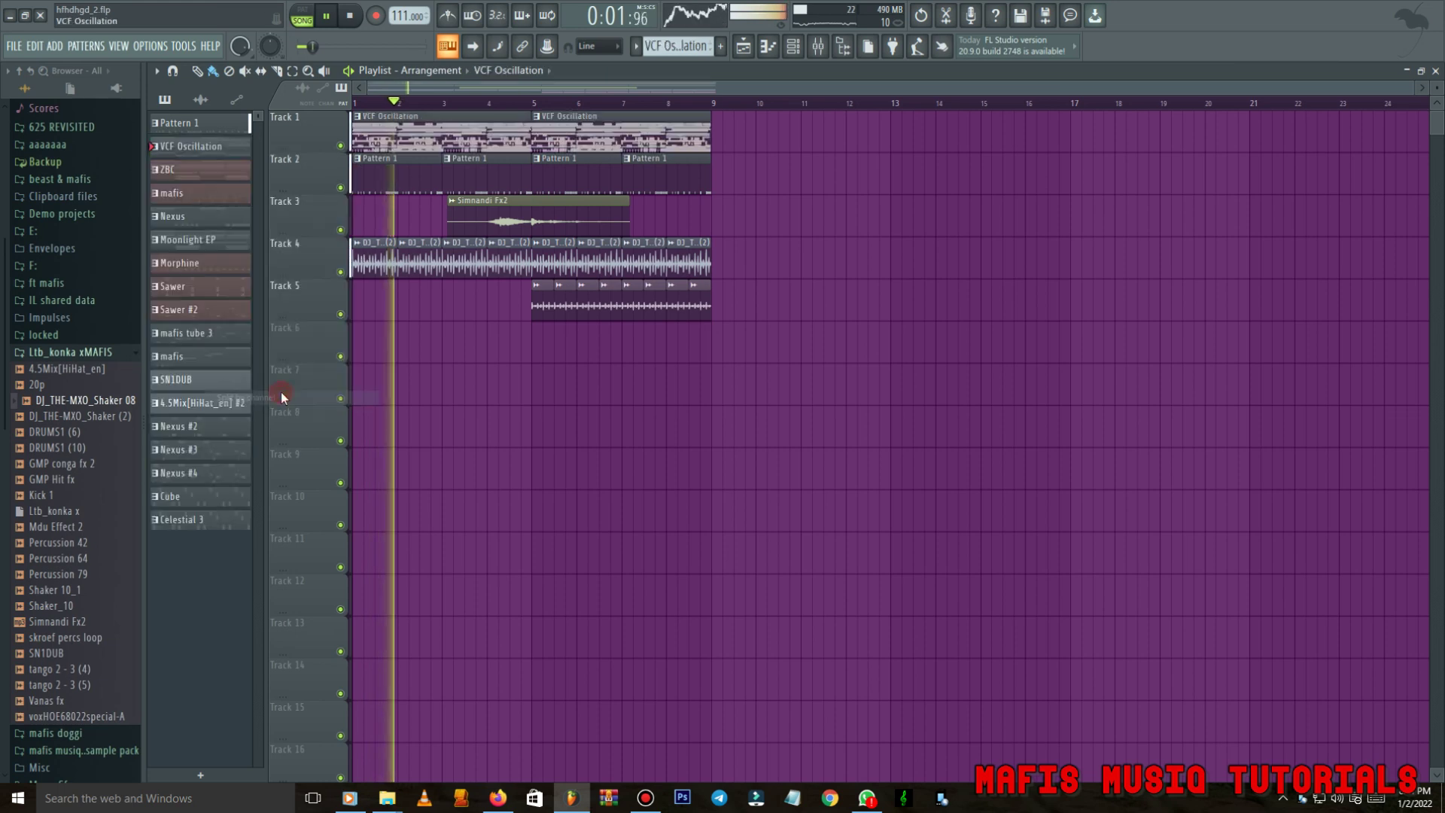
# Delete both existing clips from Track 1 and place the VCF Oscillation pattern there at bars 1 and 5.
pyautogui.press('space')
pyautogui.rightClick(557, 134)
pyautogui.rightClick(422, 134)
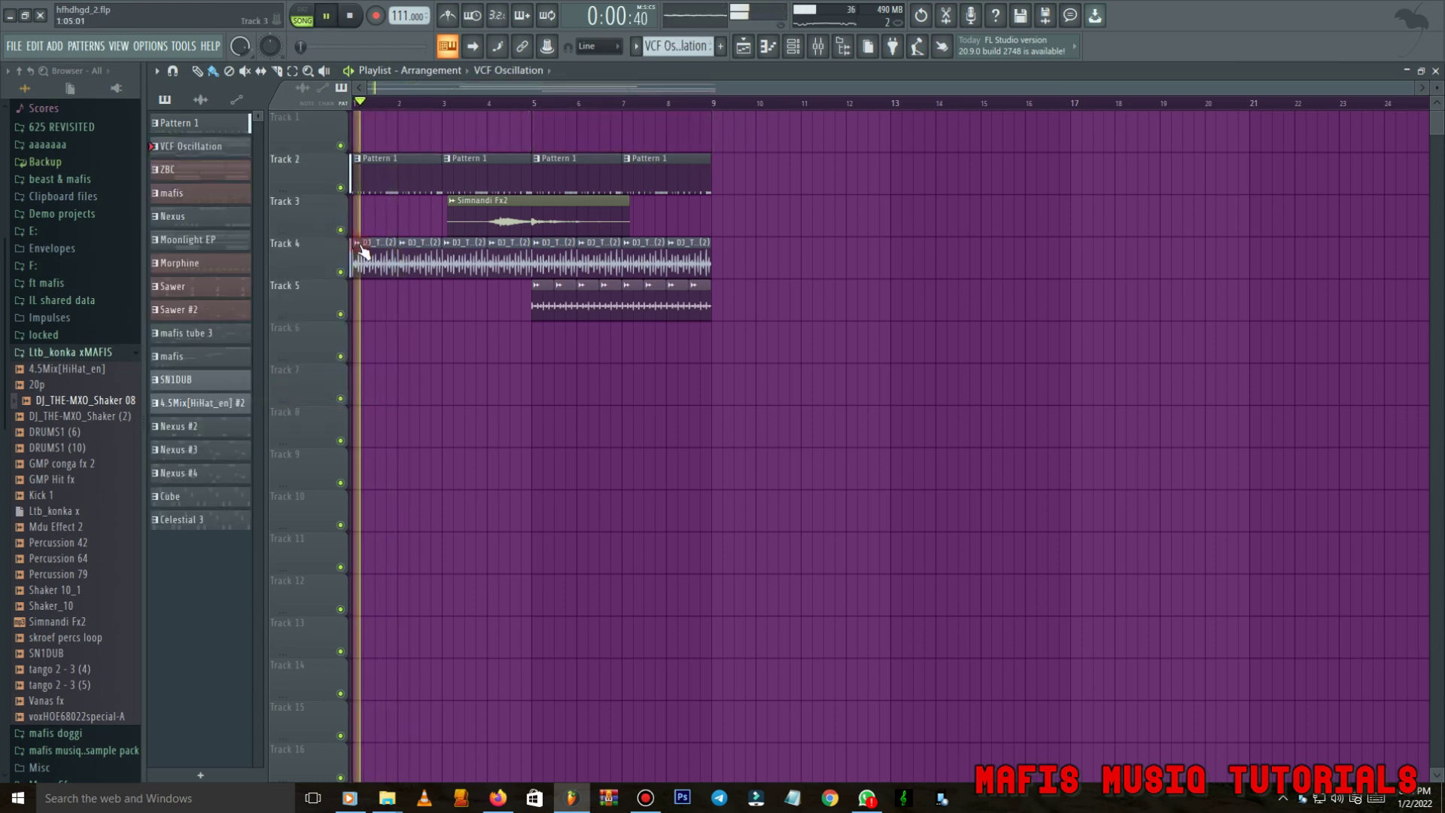
pyautogui.moveTo(203, 146); pyautogui.dragTo(397, 133)
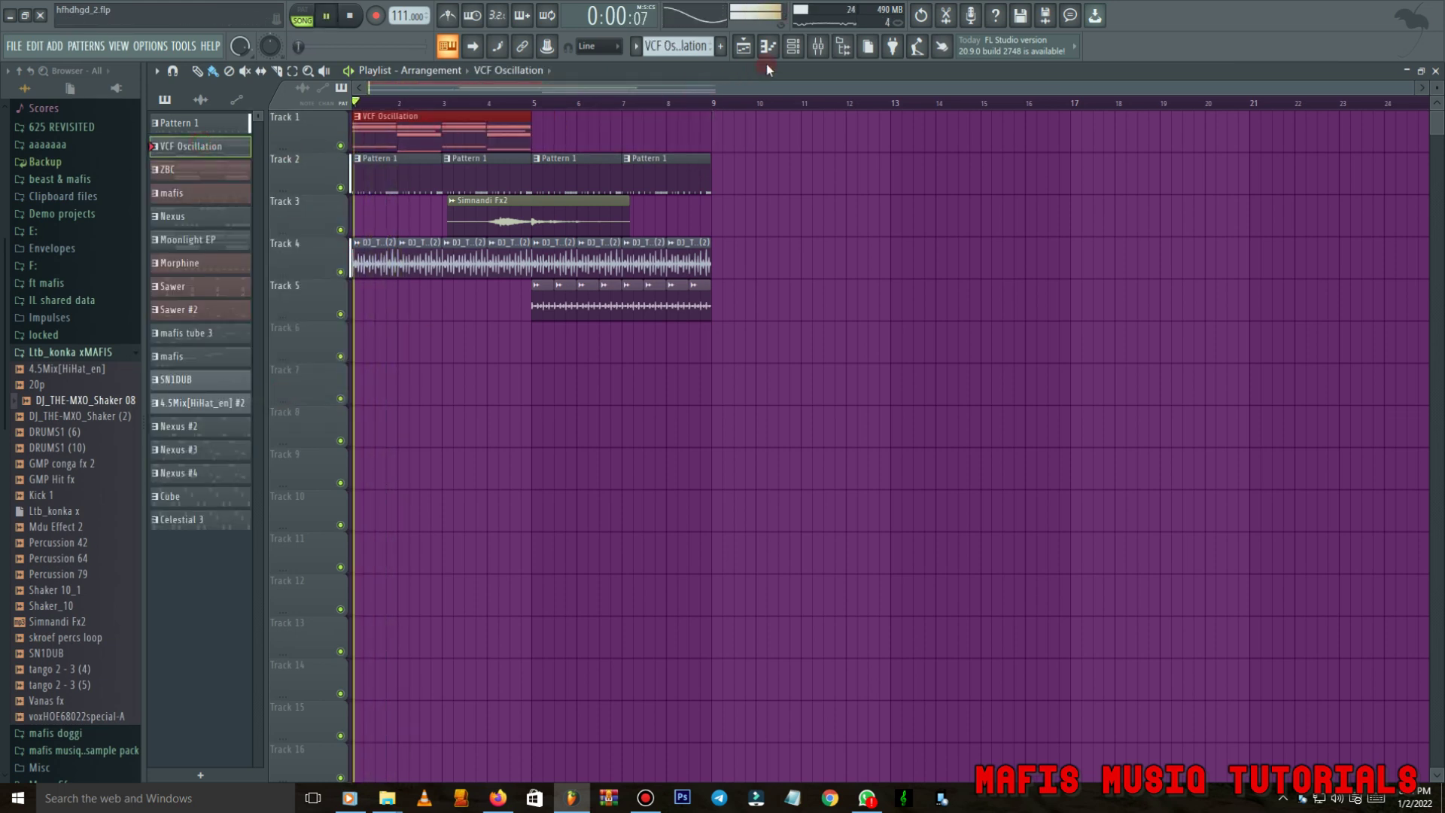
pyautogui.click(799, 50)
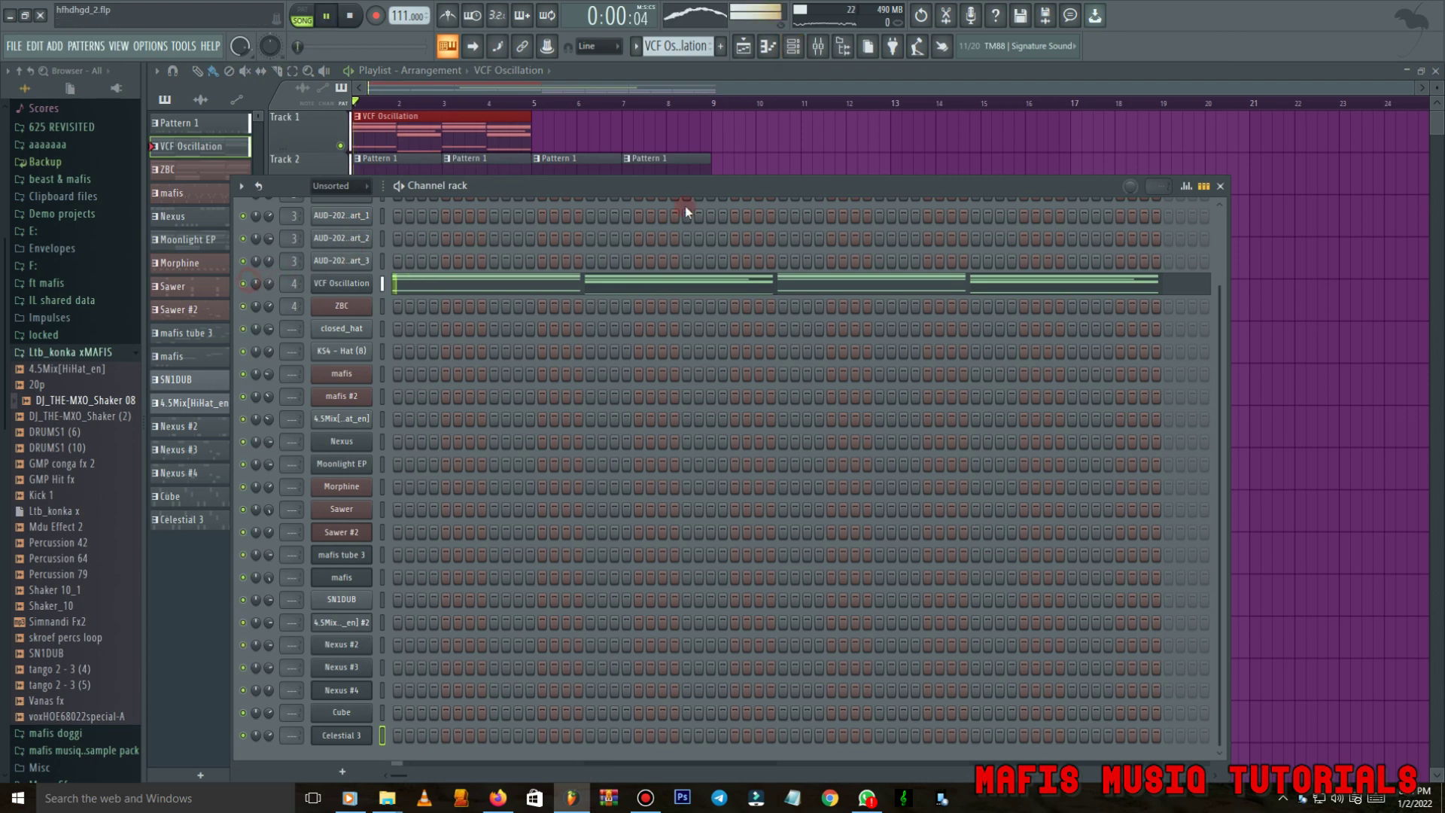
pyautogui.press('F6')
pyautogui.hotkey('ctrl', 'b')
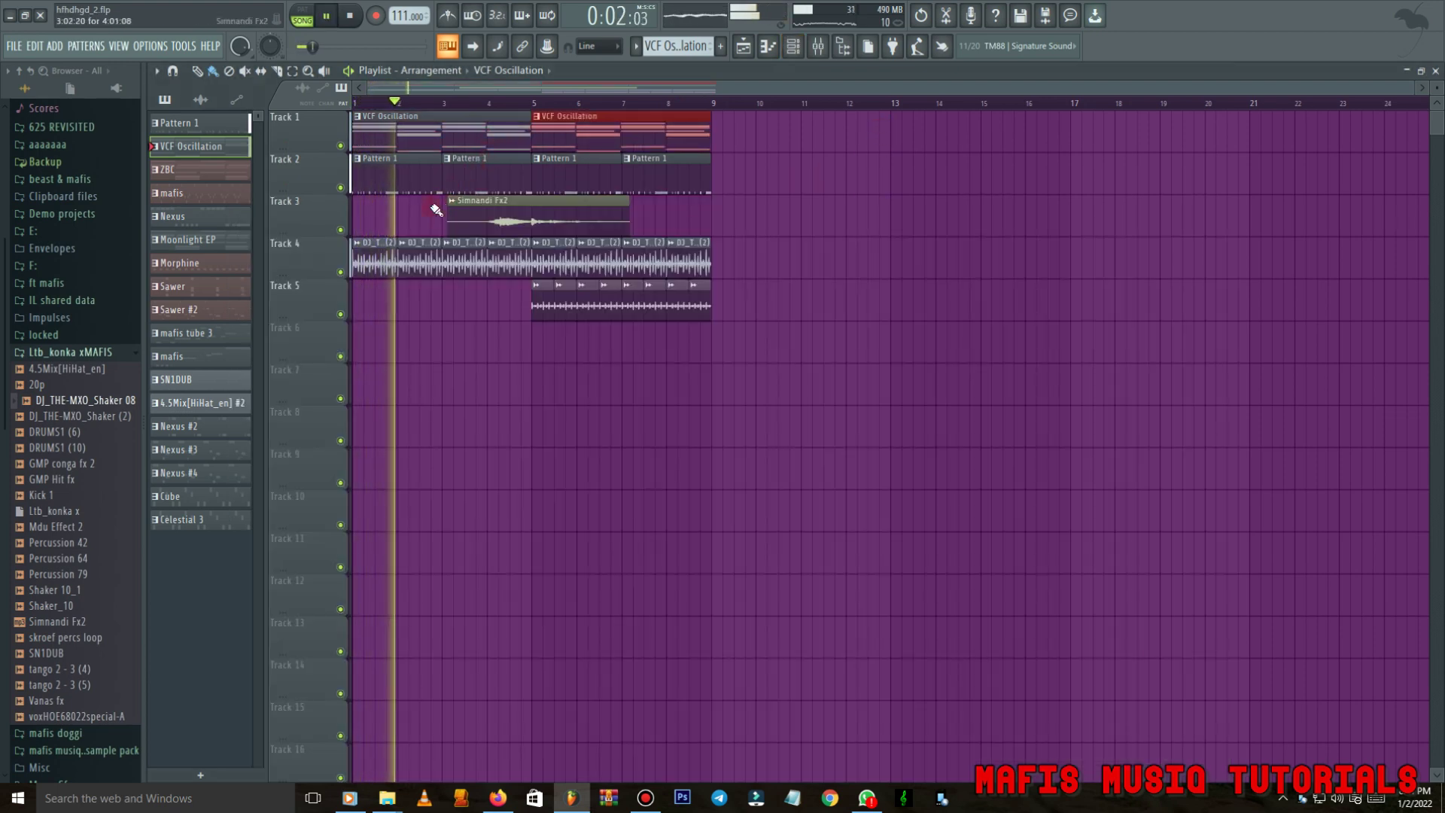
# Place the ZBC pattern on Track 6 at bar 5 and duplicate it to bar 9.
pyautogui.click(521, 102)
pyautogui.click(191, 173)
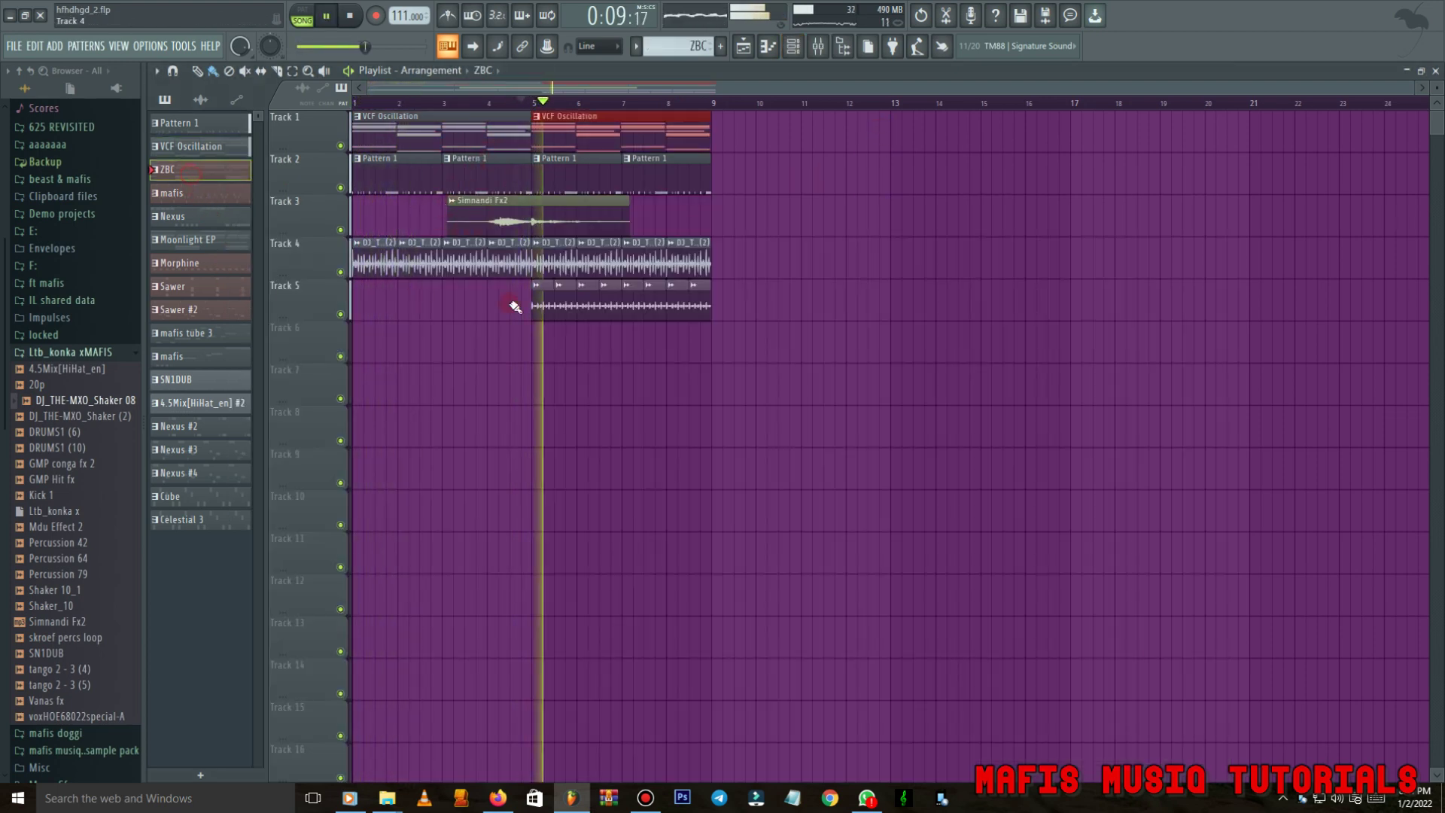
pyautogui.click(535, 346)
pyautogui.hotkey('ctrl', 'b')
# Duplicate the bar 5 to 8 clips on Tracks 1, 2, 4 and 5 into bars 9 to 12.
pyautogui.moveTo(539, 313); pyautogui.dragTo(711, 320)
pyautogui.hotkey('ctrl', 'b')
pyautogui.moveTo(546, 192); pyautogui.dragTo(711, 113)
pyautogui.hotkey('ctrl', 'b')
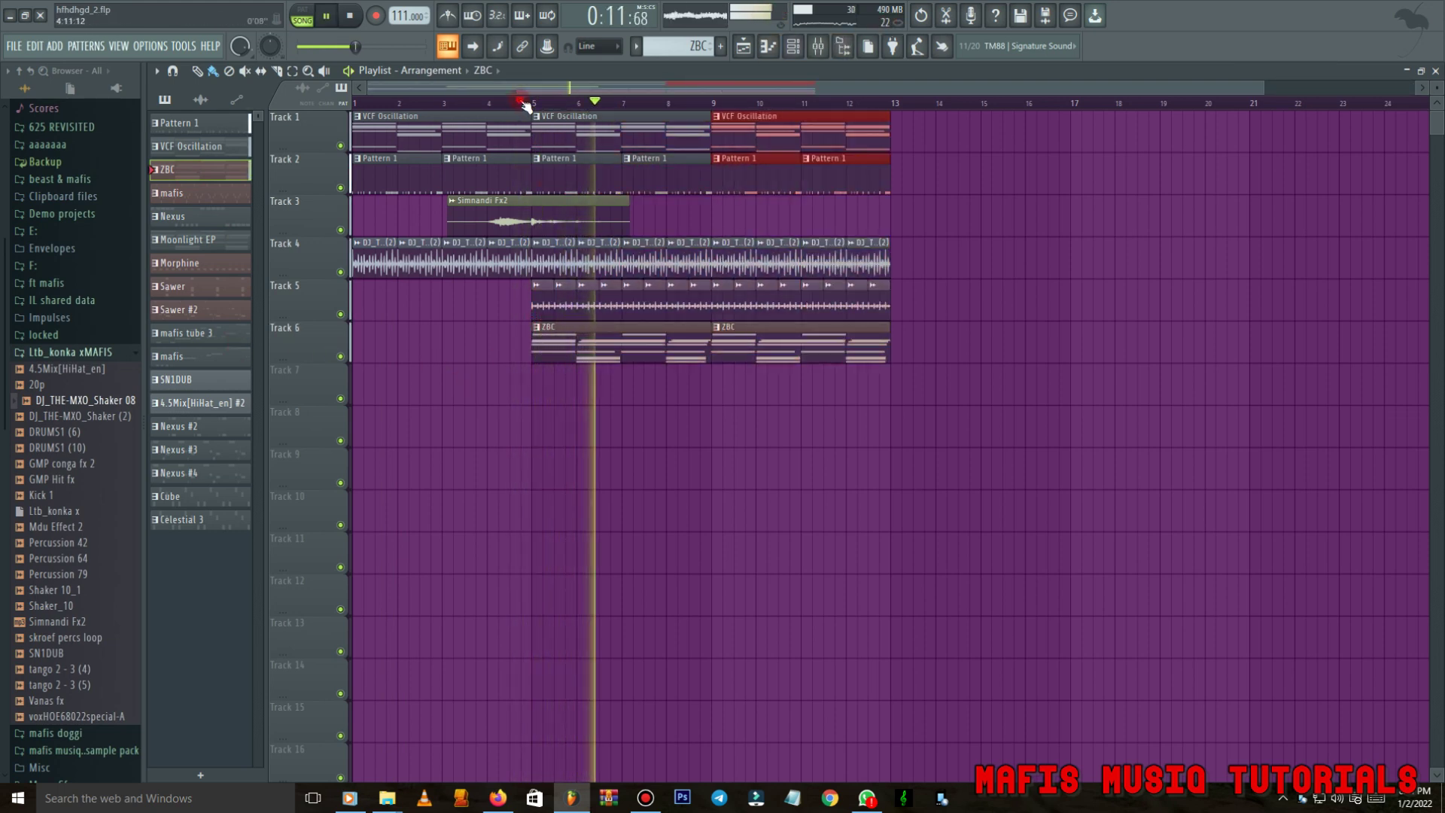
# Place the mafis pattern on Track 7 at bar 5 and duplicate it to bar 9.
pyautogui.click(524, 103)
pyautogui.click(202, 194)
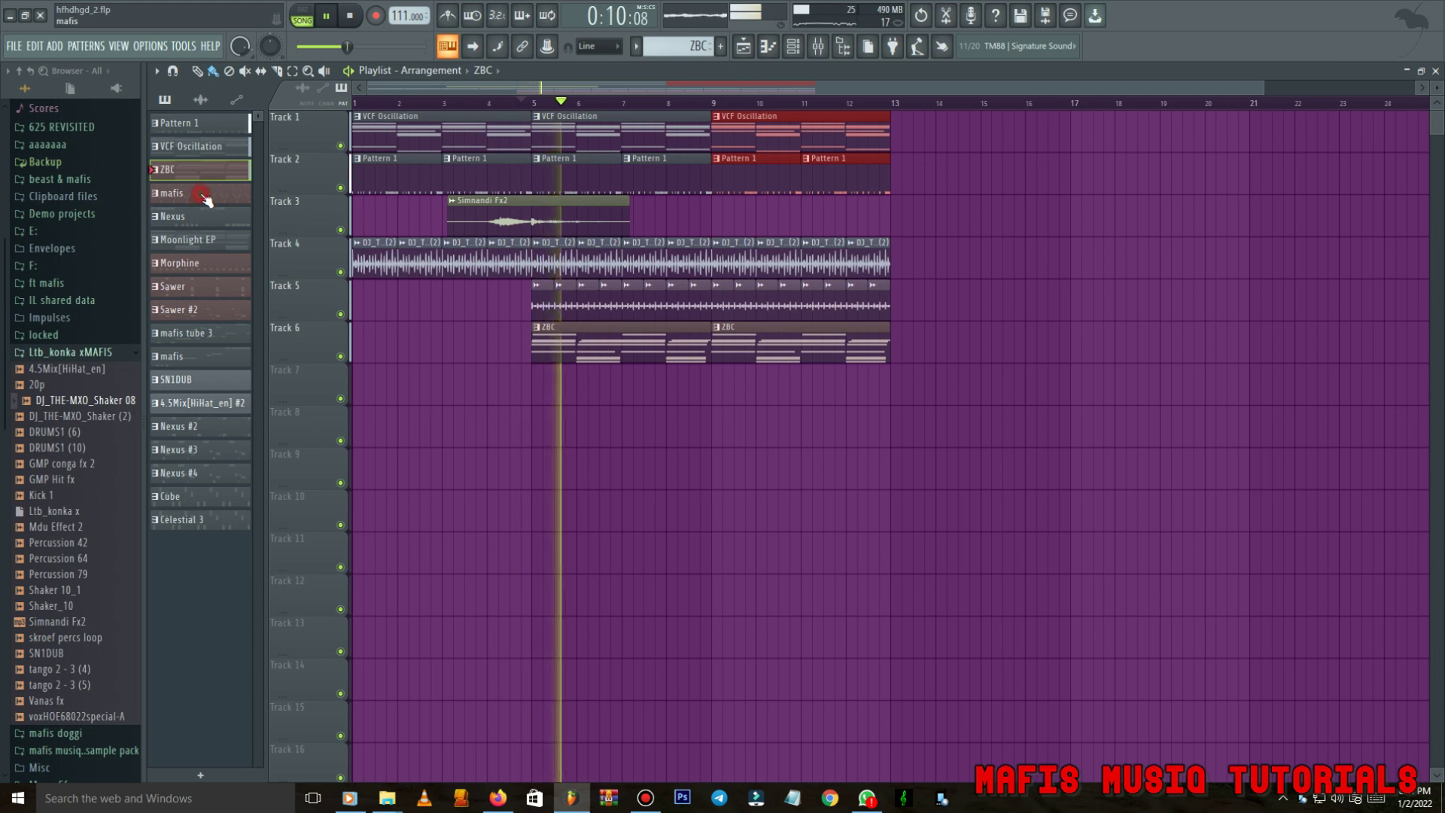
pyautogui.click(536, 376)
pyautogui.hotkey('ctrl', 'b')
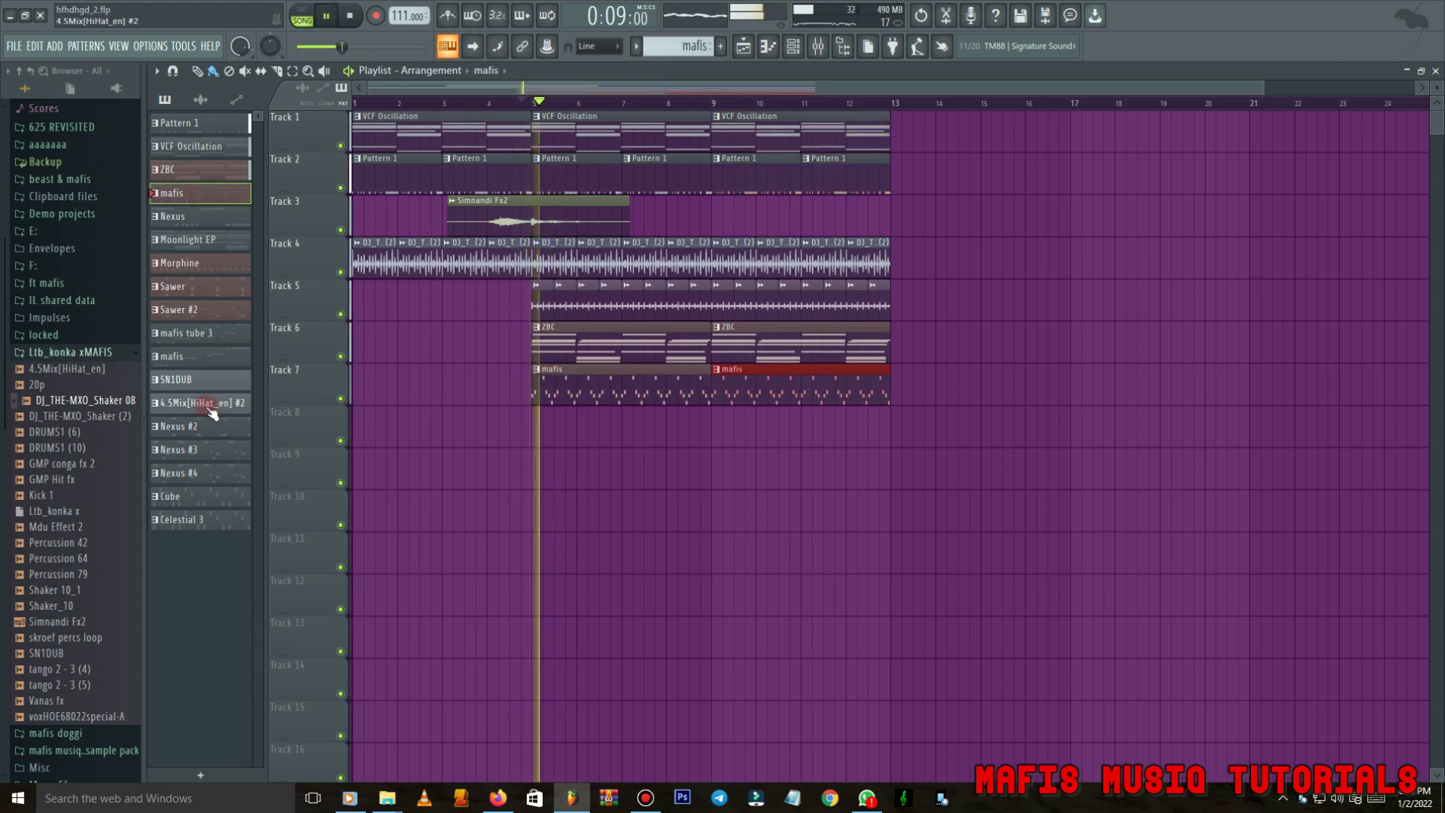
# Place the Moonlight EP pattern on Track 8 from bar 5 and extend the Track 4 to 8 clips by duplication through bar 20.
pyautogui.click(188, 239)
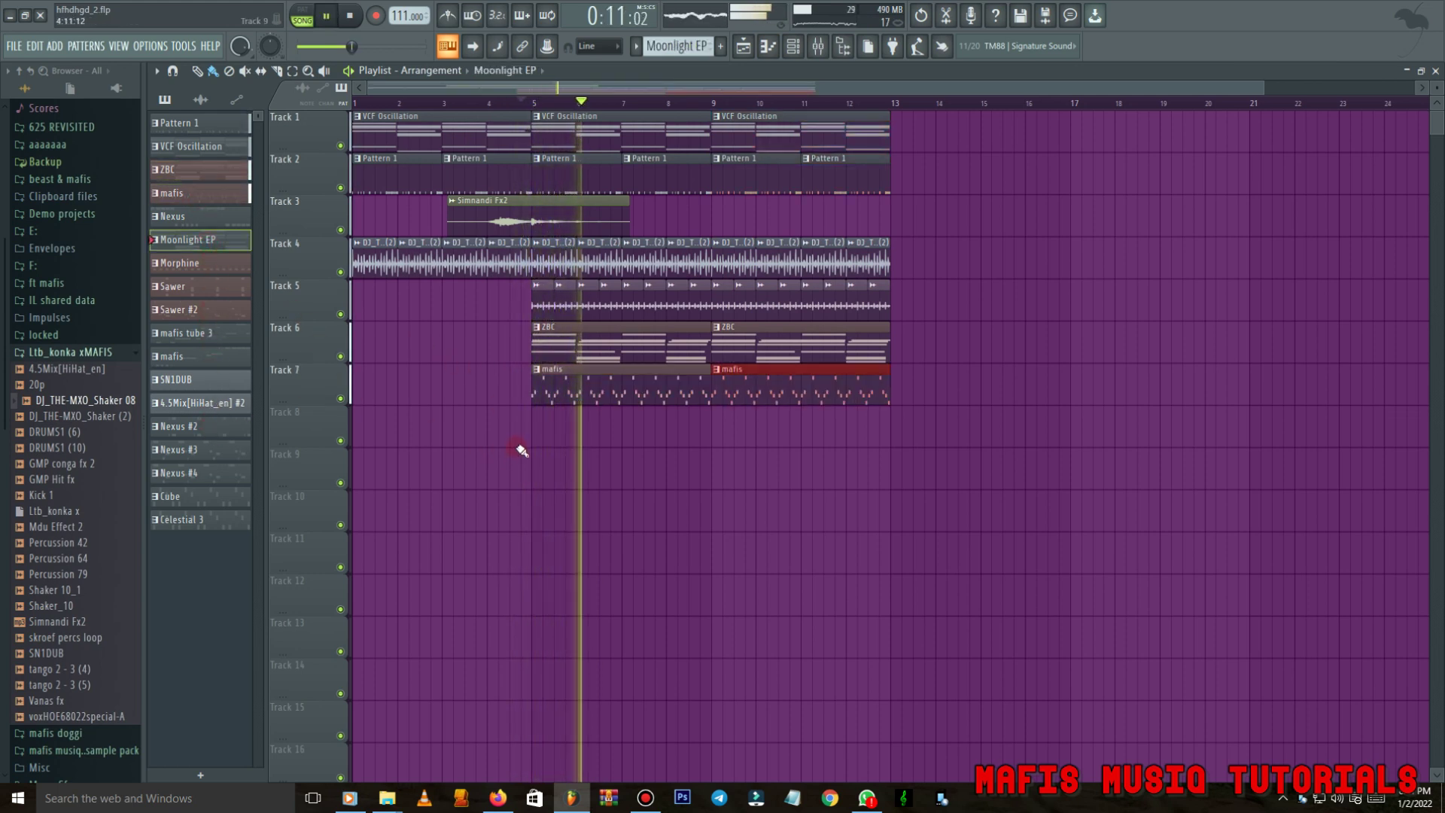
pyautogui.click(536, 421)
pyautogui.hotkey('ctrl', 'b')
pyautogui.moveTo(555, 408); pyautogui.dragTo(913, 267)
pyautogui.hotkey('ctrl', 'b')
# Delete the Moonlight EP clip at bar 5 and copy the Simnandi Fx2 clip to bar 11 on Track 3.
pyautogui.moveTo(588, 182); pyautogui.dragTo(1126, 109)
pyautogui.scroll(-2, 679, 261)
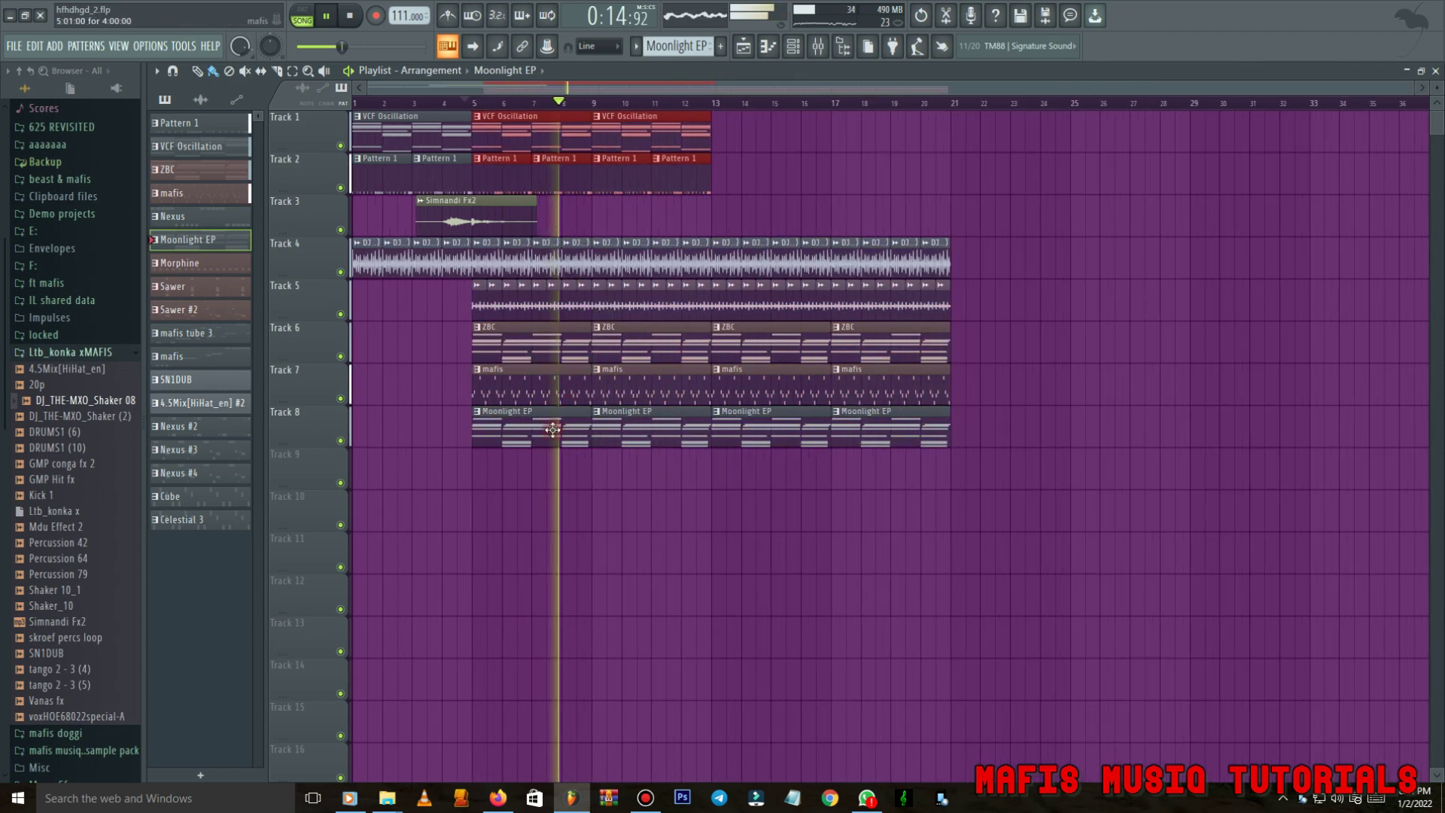
pyautogui.rightClick(549, 428)
pyautogui.moveTo(483, 220)
pyautogui.mouseDown()
pyautogui.moveTo(761, 204)
pyautogui.moveTo(720, 205)
pyautogui.mouseUp()
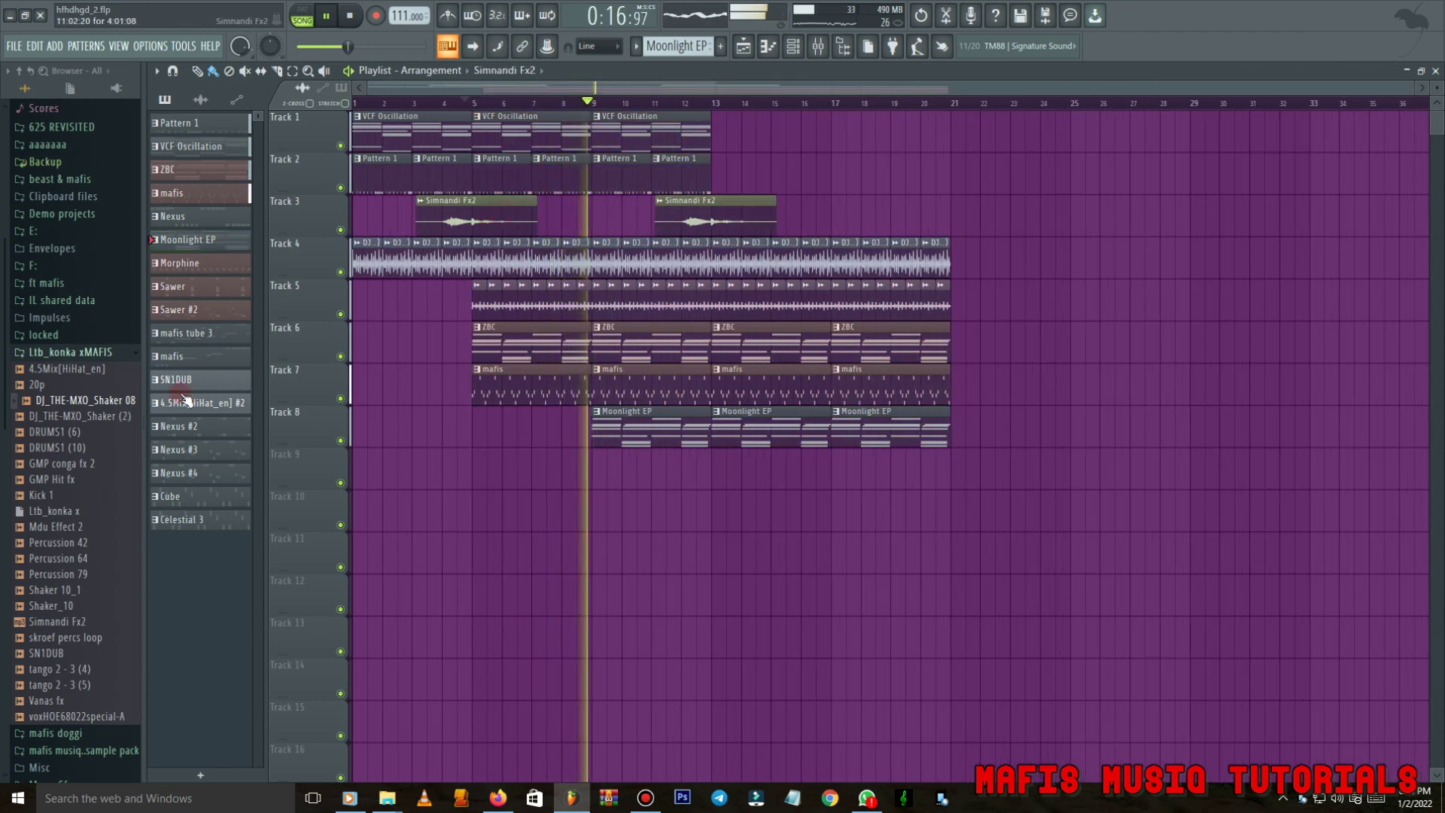
# Add the Ice Crash sample from the 27 folder to Track 9 at bar 9 and set its volume to 52%.
pyautogui.click(70, 352)
pyautogui.click(50, 174)
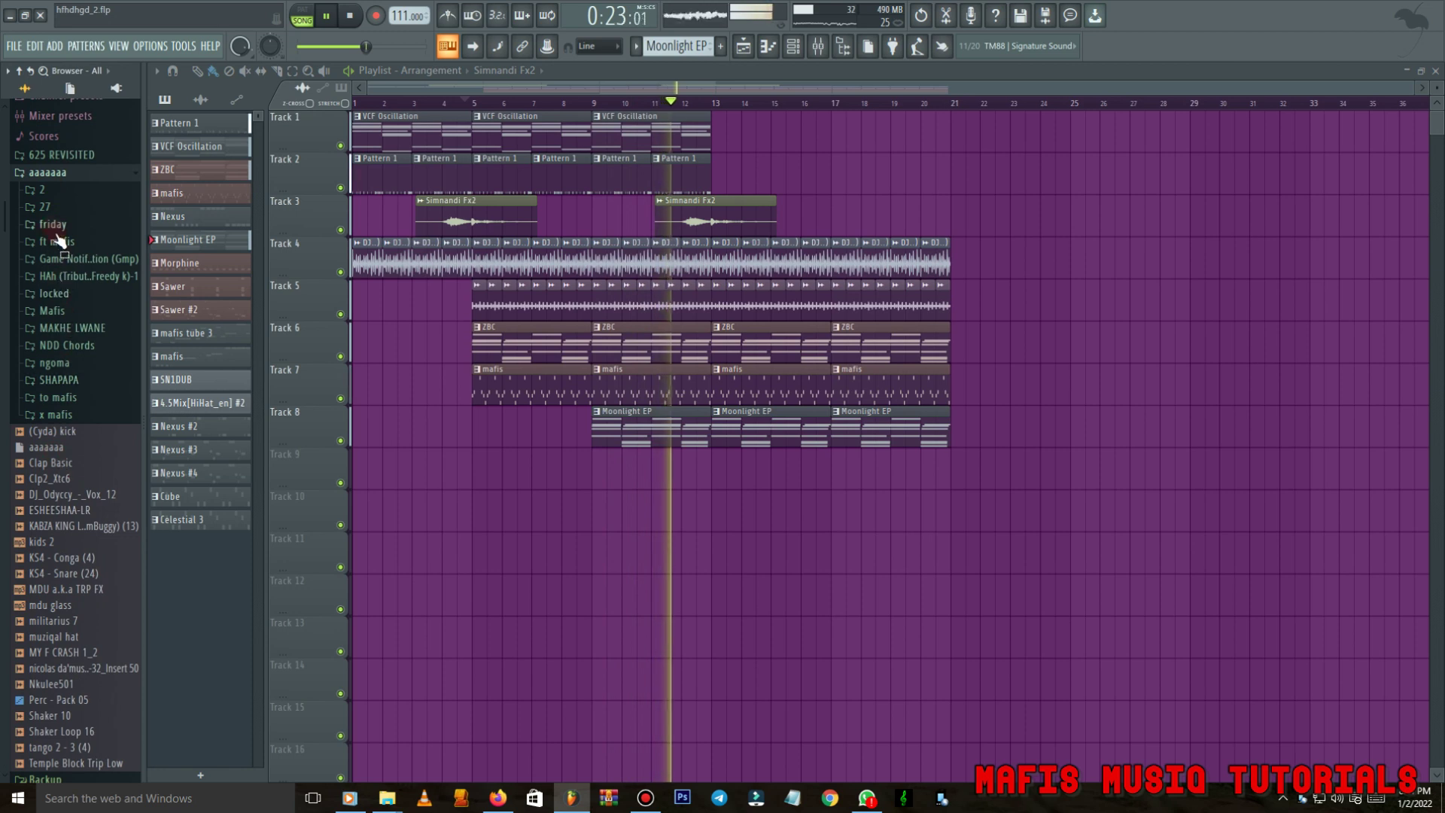
pyautogui.click(46, 207)
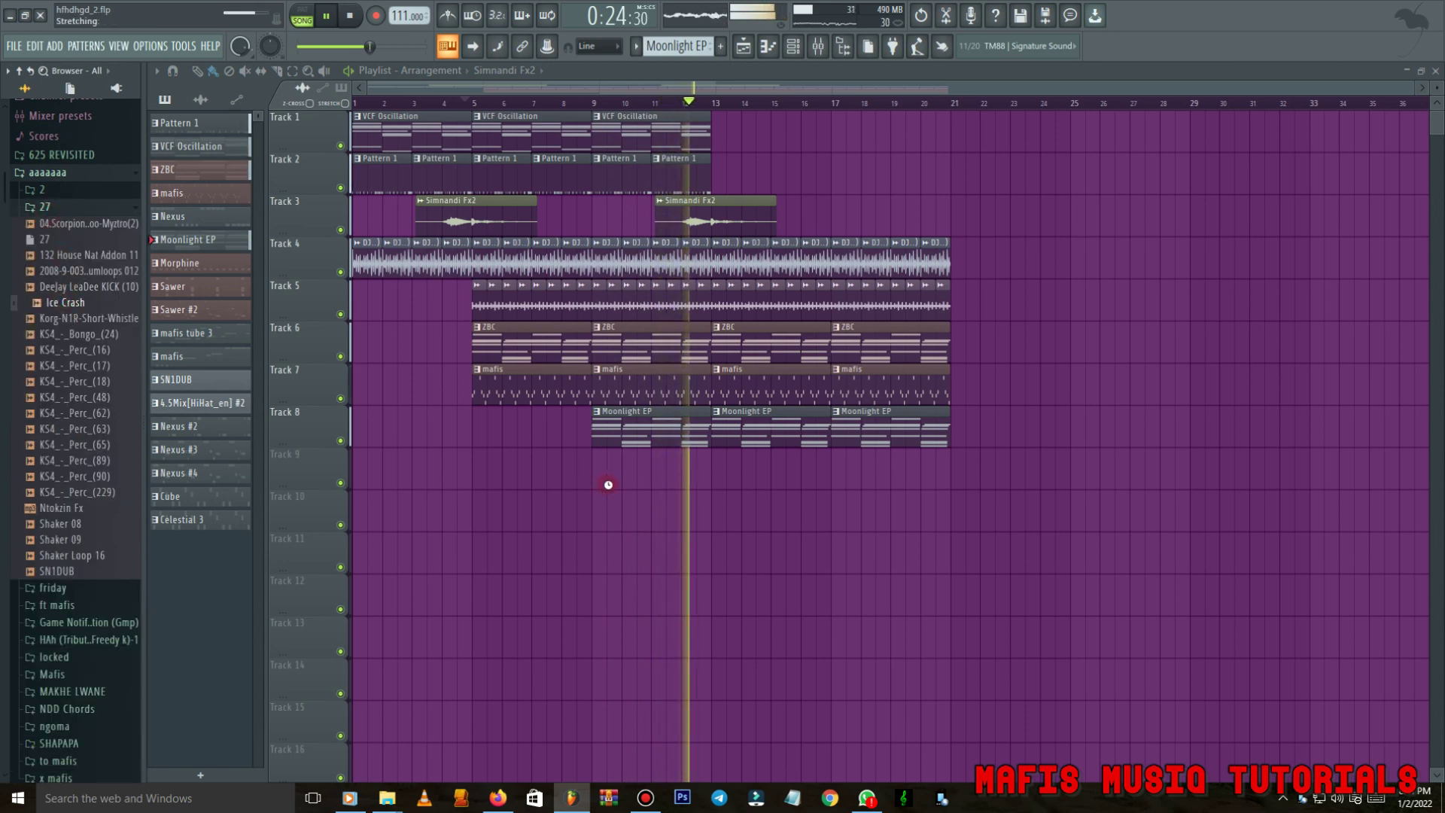
pyautogui.moveTo(732, 481); pyautogui.dragTo(742, 477)
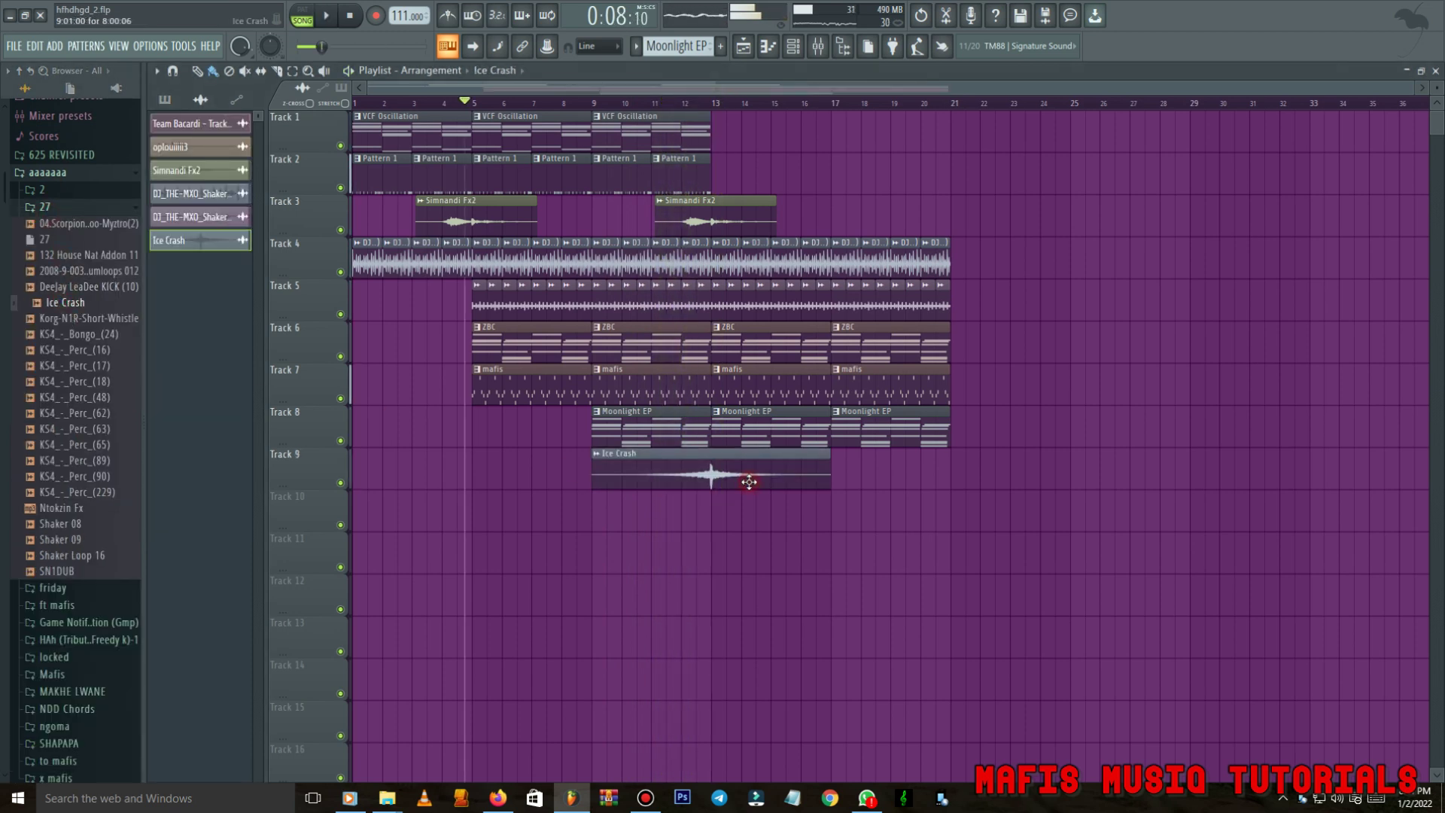
pyautogui.doubleClick(710, 478)
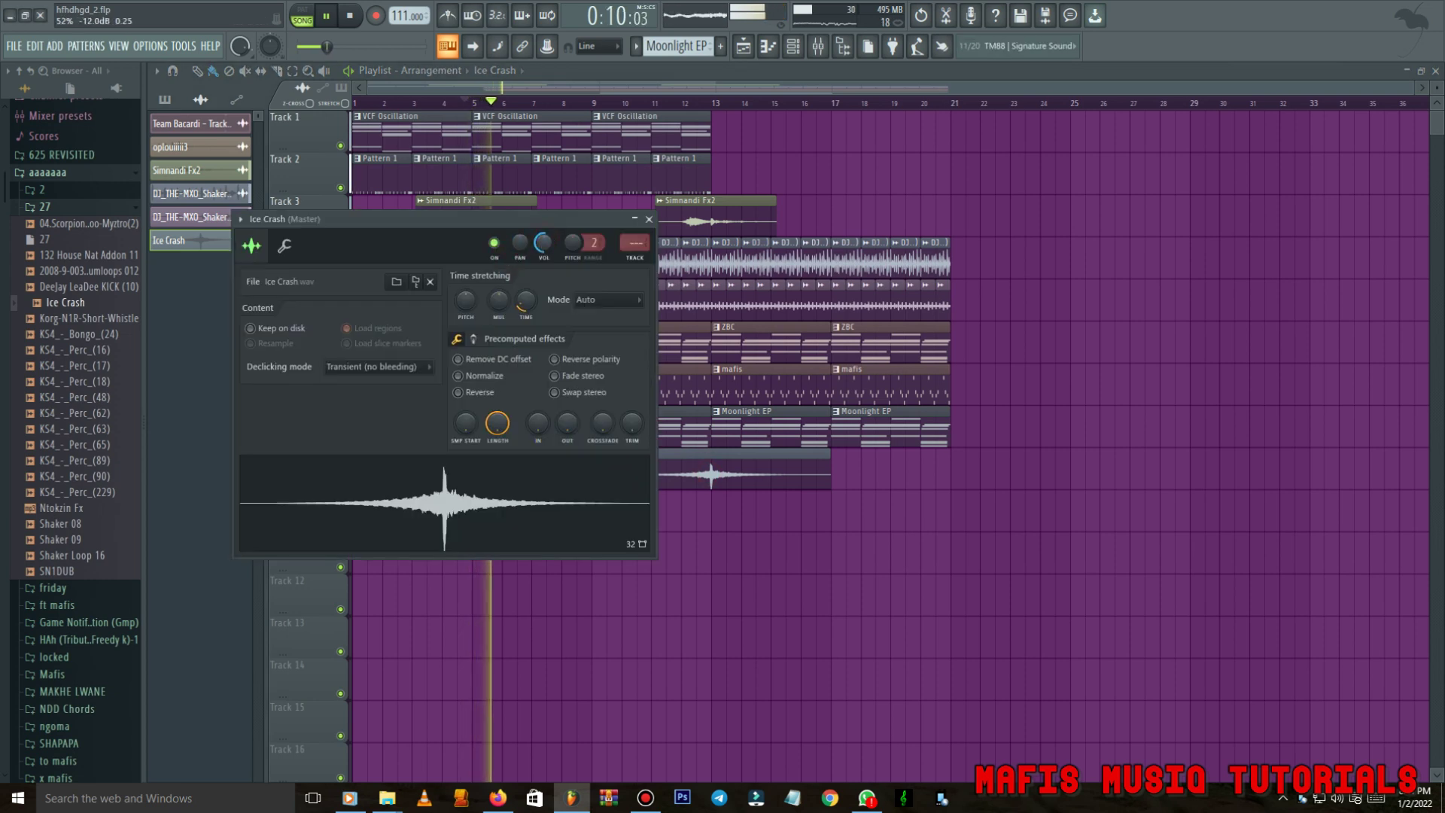
# Duplicate the bar 9 to 12 clips on Tracks 1 and 2 through bar 20 and play the arrangement from about bar 12.
pyautogui.rightClick(728, 169)
pyautogui.moveTo(614, 172); pyautogui.dragTo(726, 110)
pyautogui.hotkey('ctrl', 'b')
pyautogui.hotkey('ctrl', 'b')
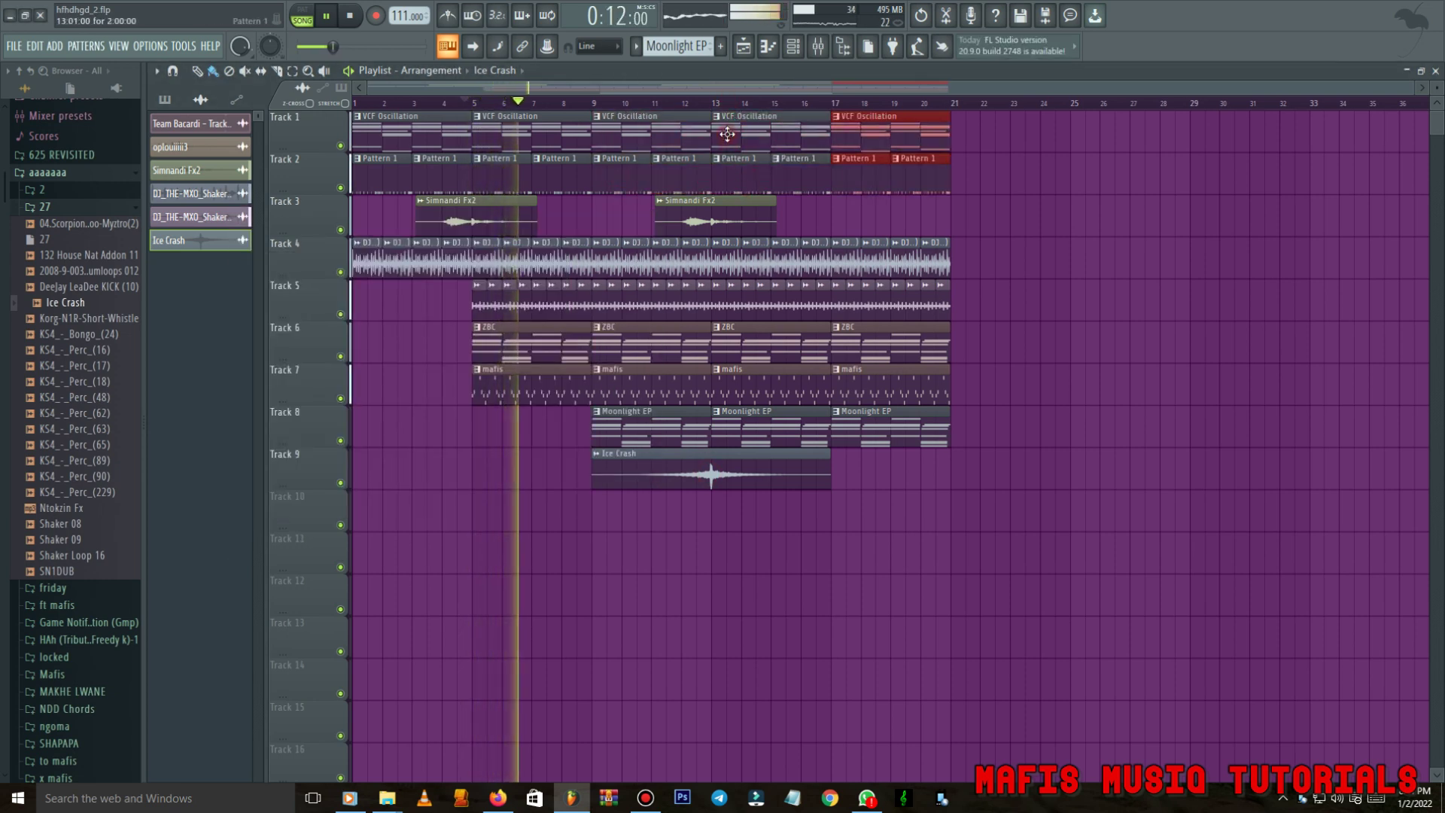
pyautogui.press('space')
pyautogui.click(702, 104)
pyautogui.press('space')
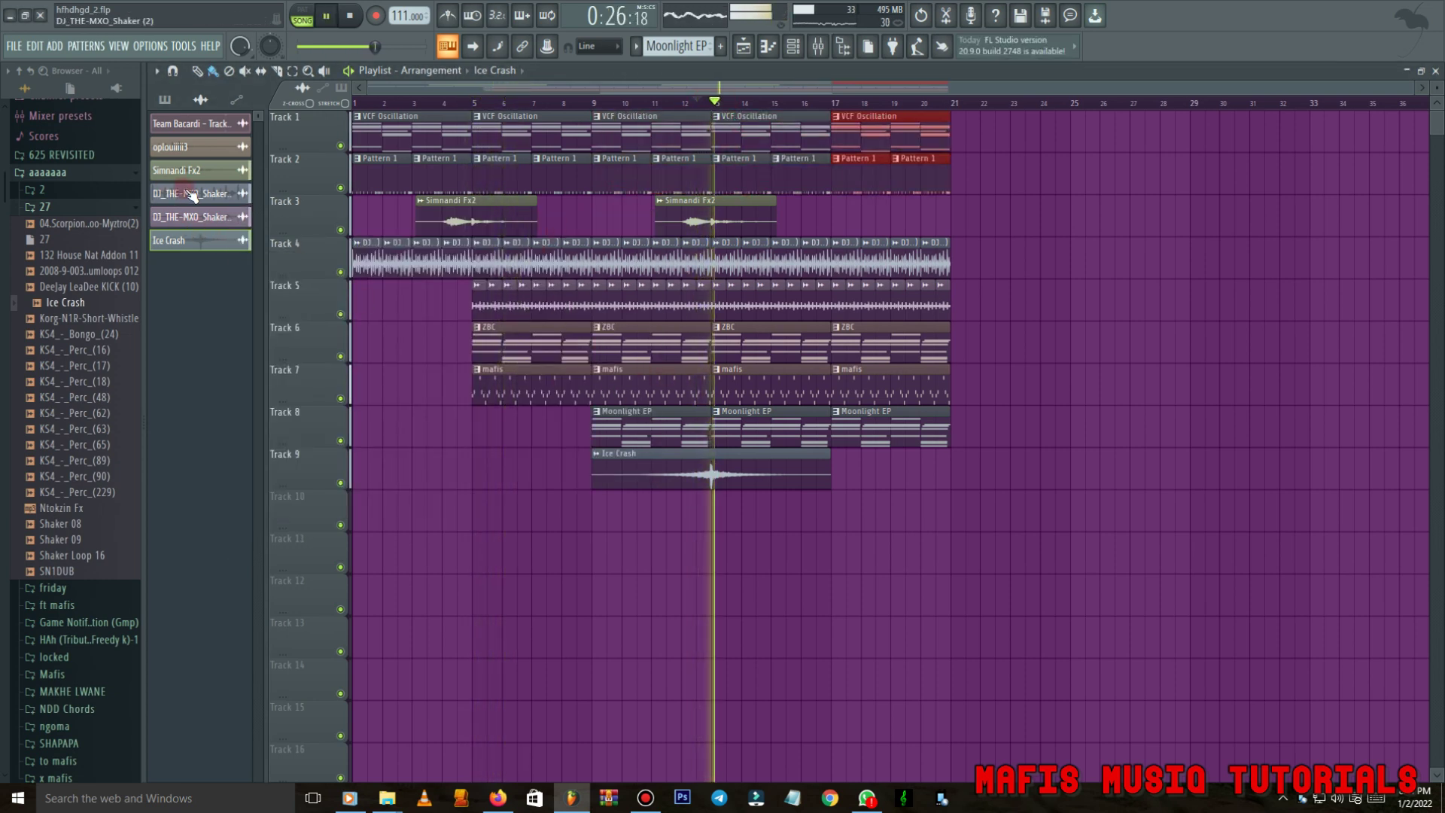
# Place the Morphine pattern on Track 10 at bar 13 and duplicate it to bar 17.
pyautogui.click(165, 100)
pyautogui.click(217, 267)
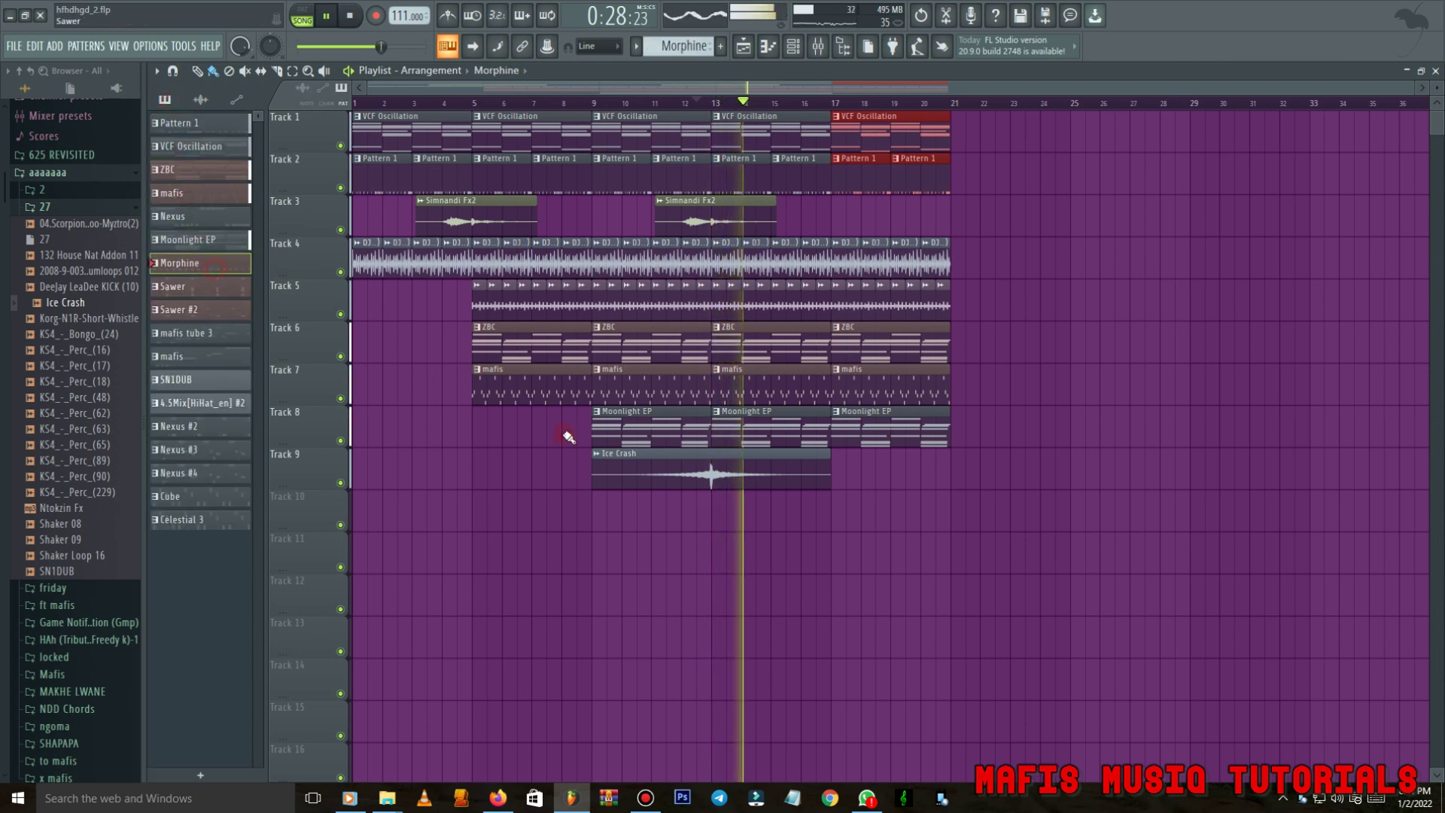
pyautogui.click(714, 506)
pyautogui.hotkey('ctrl', 'b')
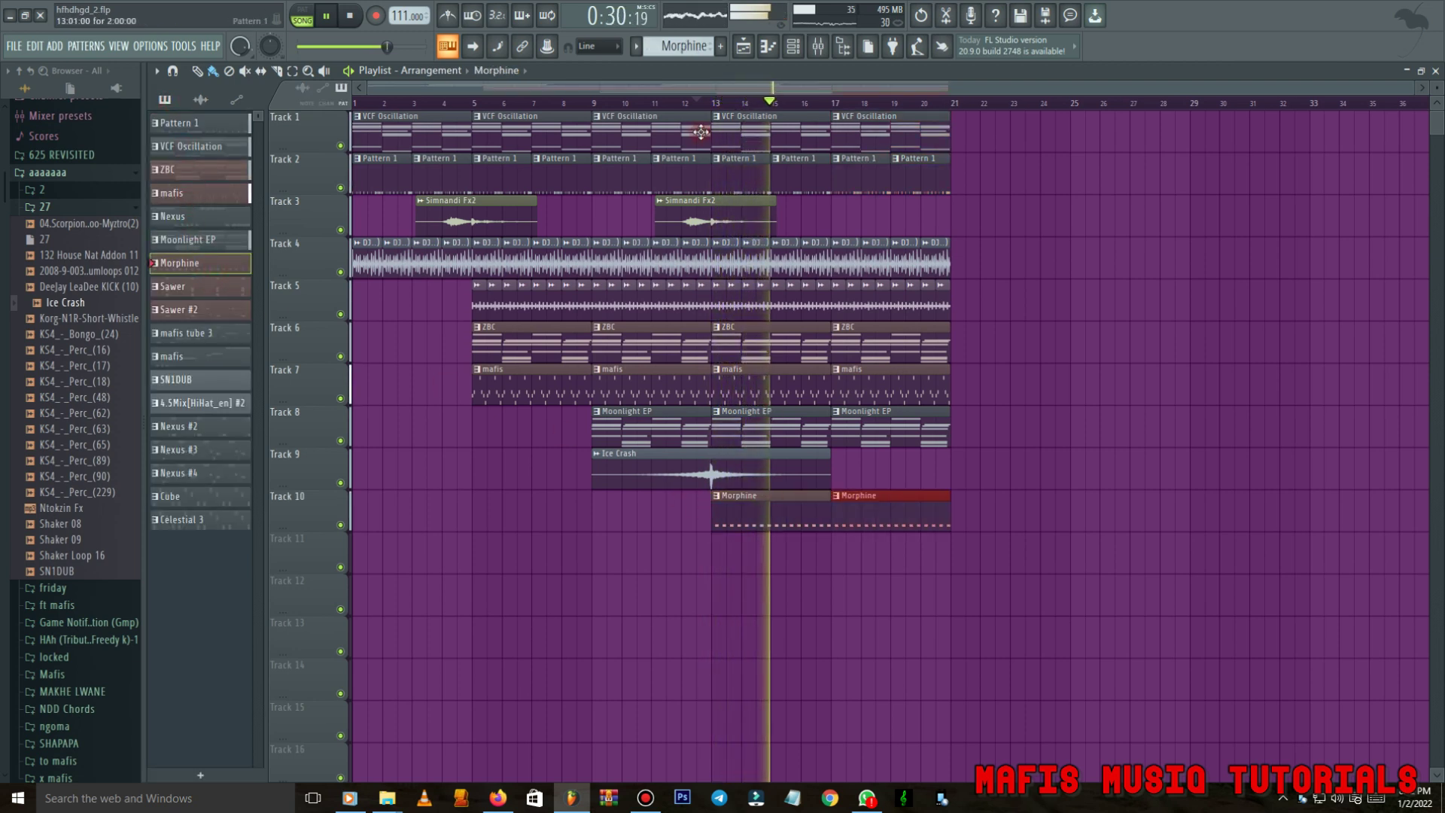
# Replay from about bar 12, place the Sawer pattern on Track 11 at bar 13 and duplicate it to bar 17.
pyautogui.click(698, 102)
pyautogui.click(218, 289)
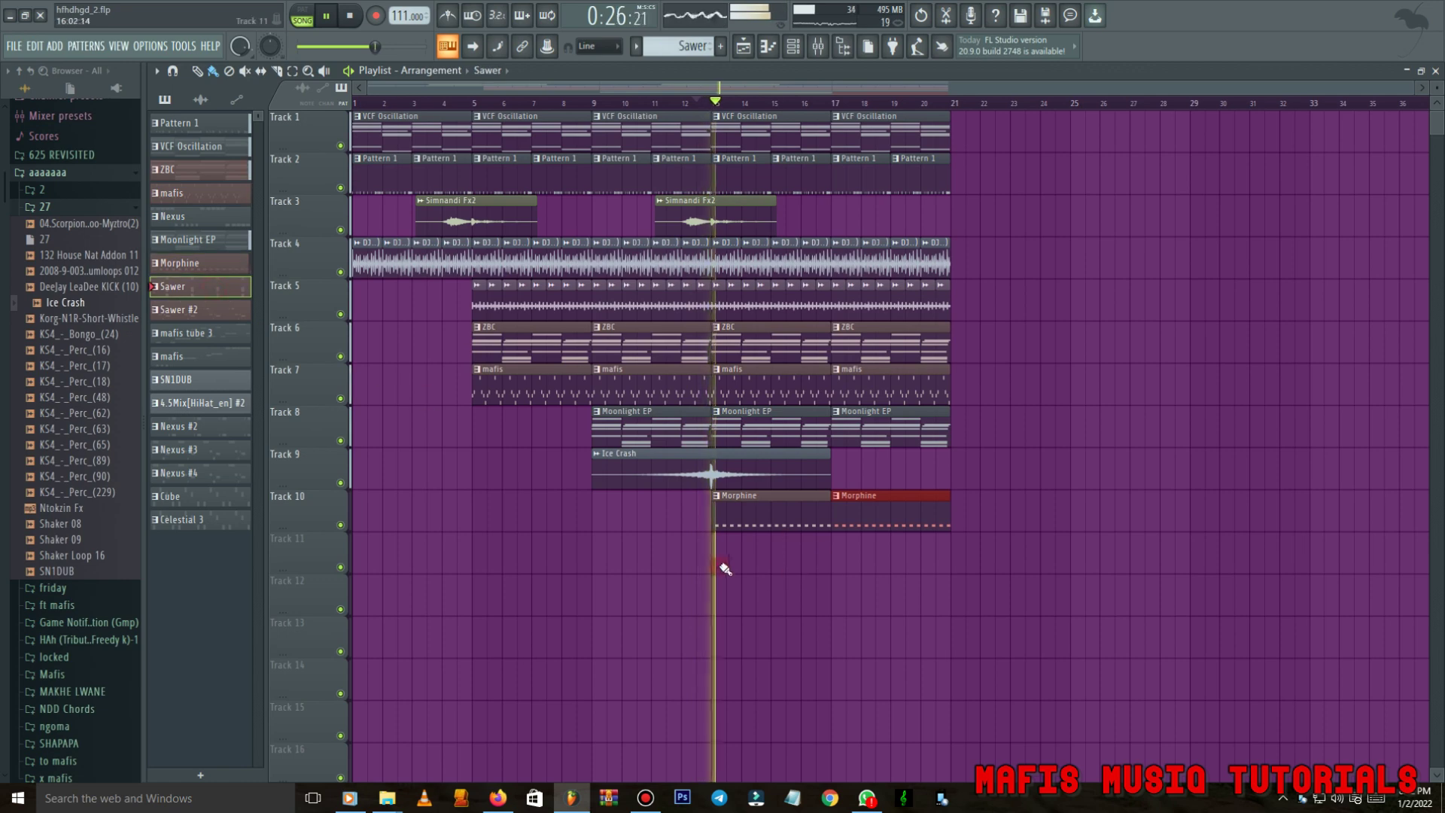
pyautogui.click(713, 565)
pyautogui.hotkey('ctrl', 'b')
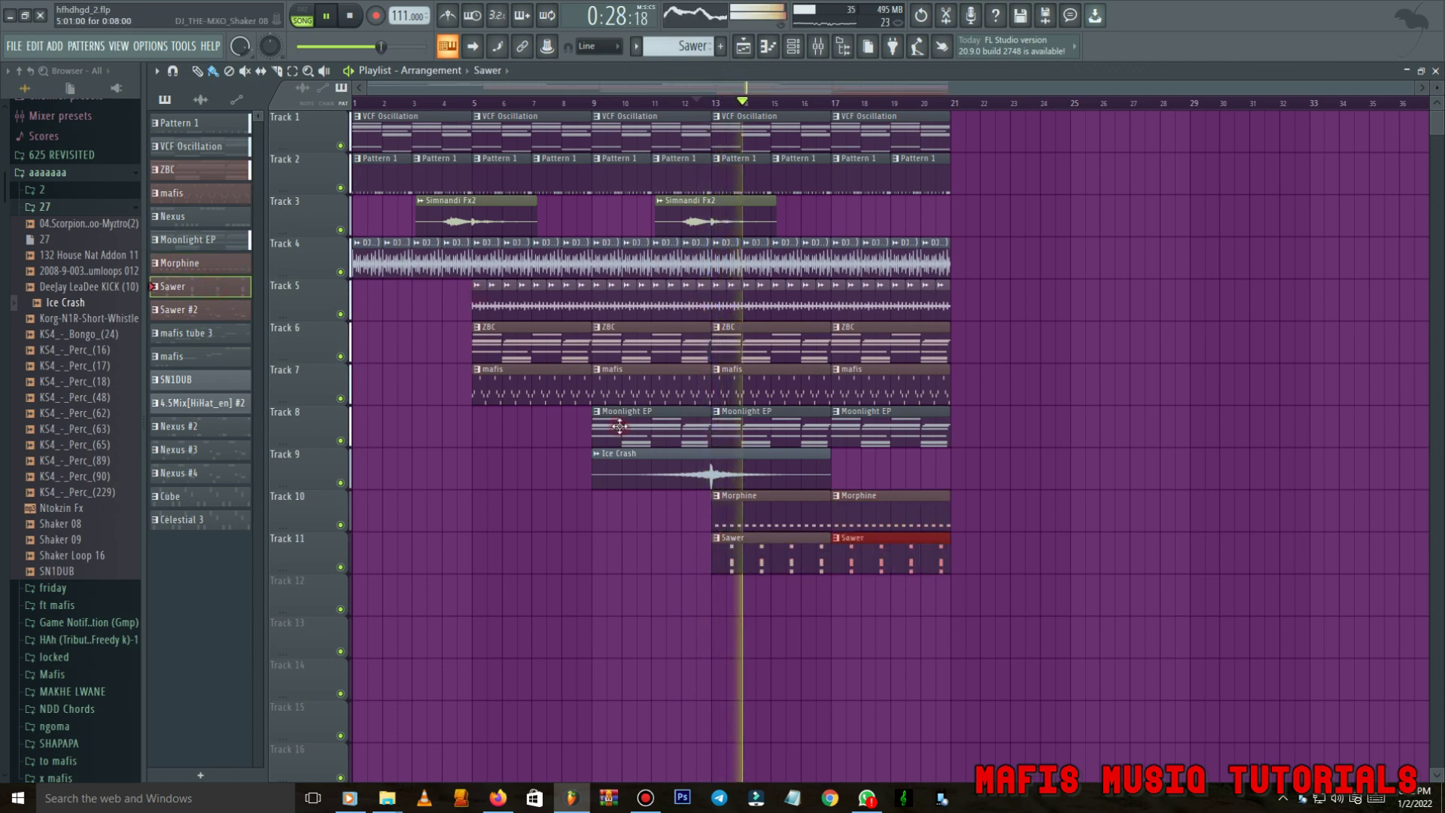
# View the Sawer pattern's notes and load the Korg-N1R-Short-Whistle sample in a new channel before returning to the playlist.
pyautogui.doubleClick(755, 549)
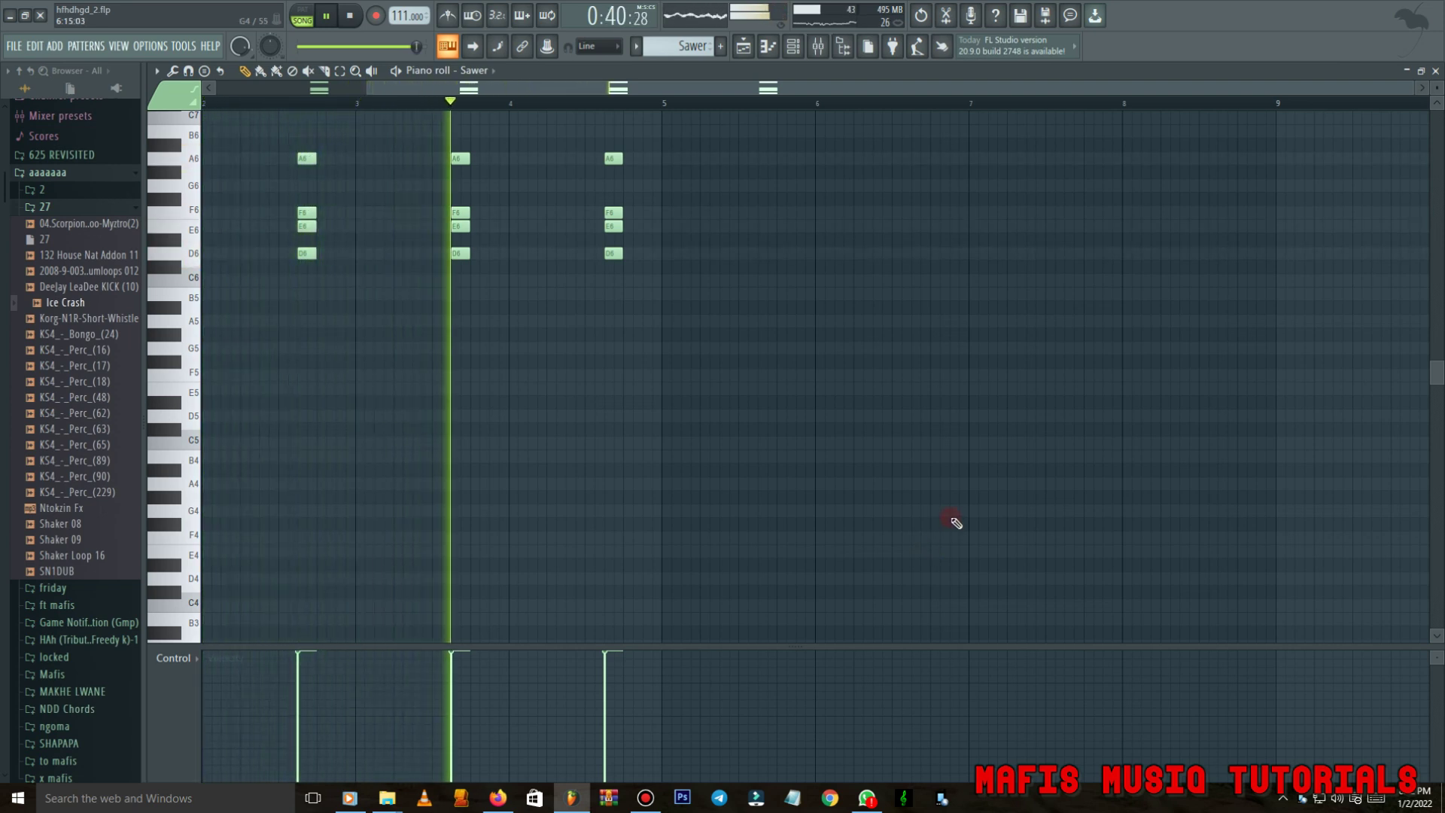
pyautogui.click(71, 461)
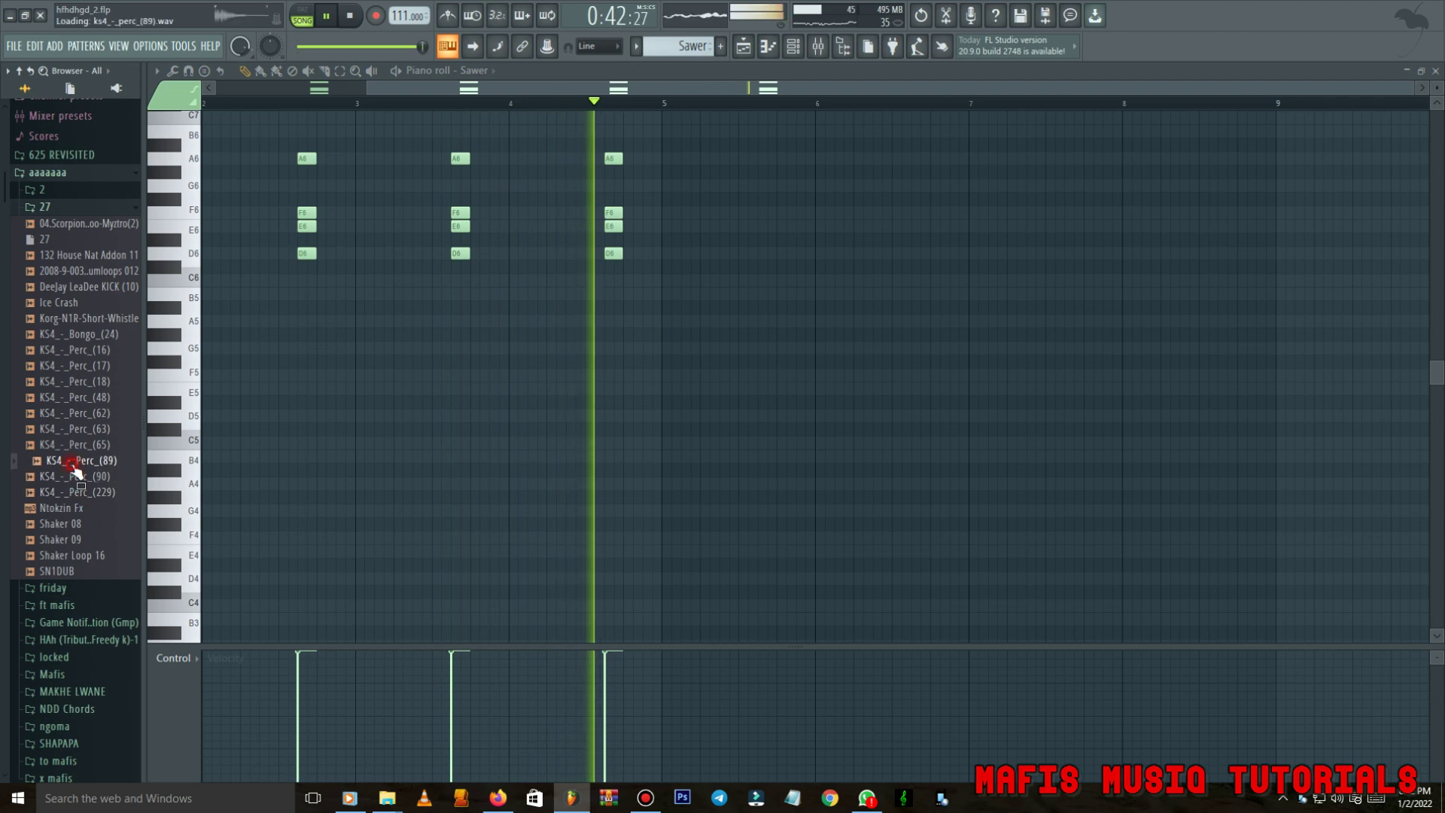
pyautogui.rightClick(96, 319)
pyautogui.click(143, 332)
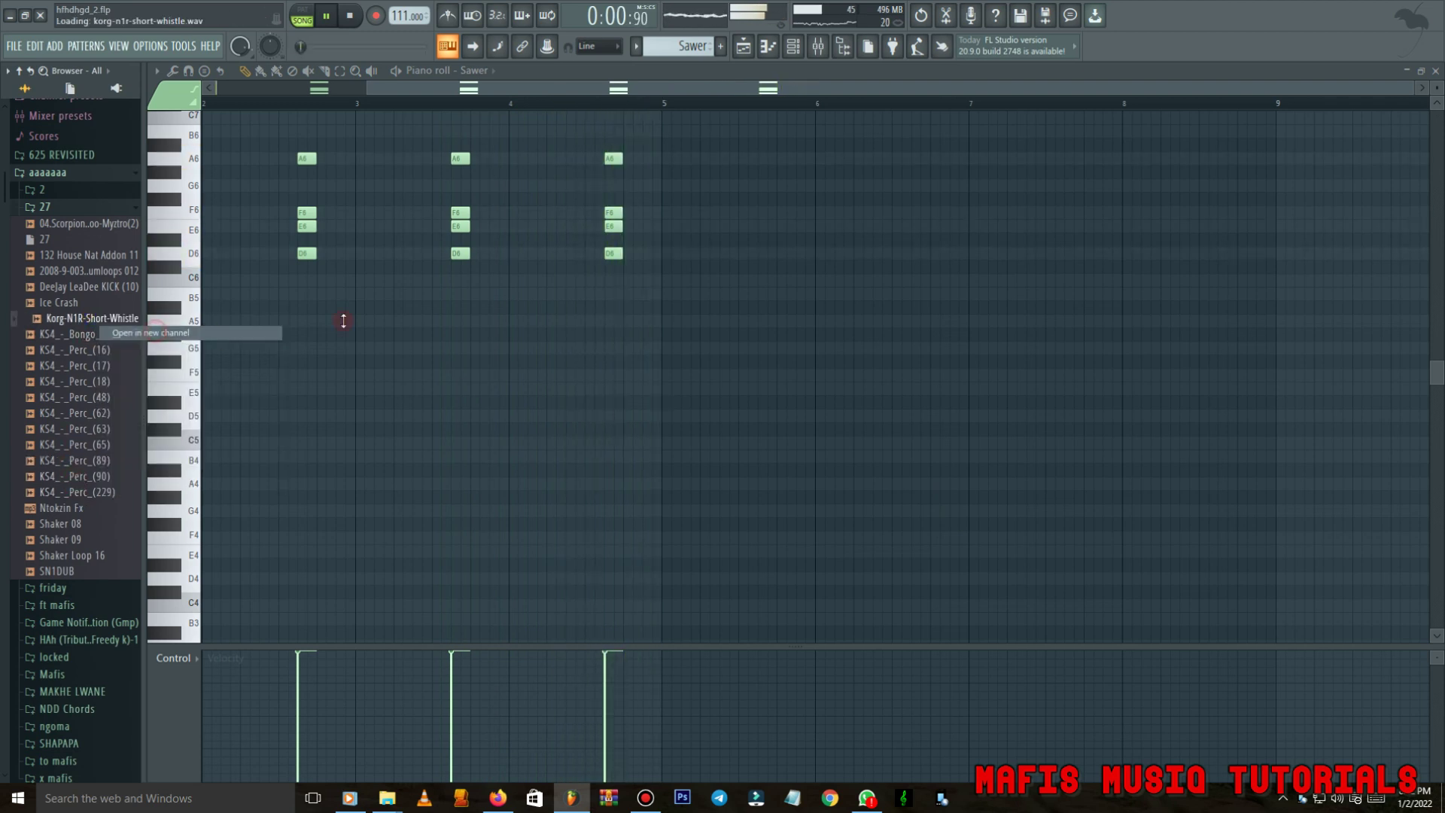
pyautogui.press('space')
pyautogui.click(743, 46)
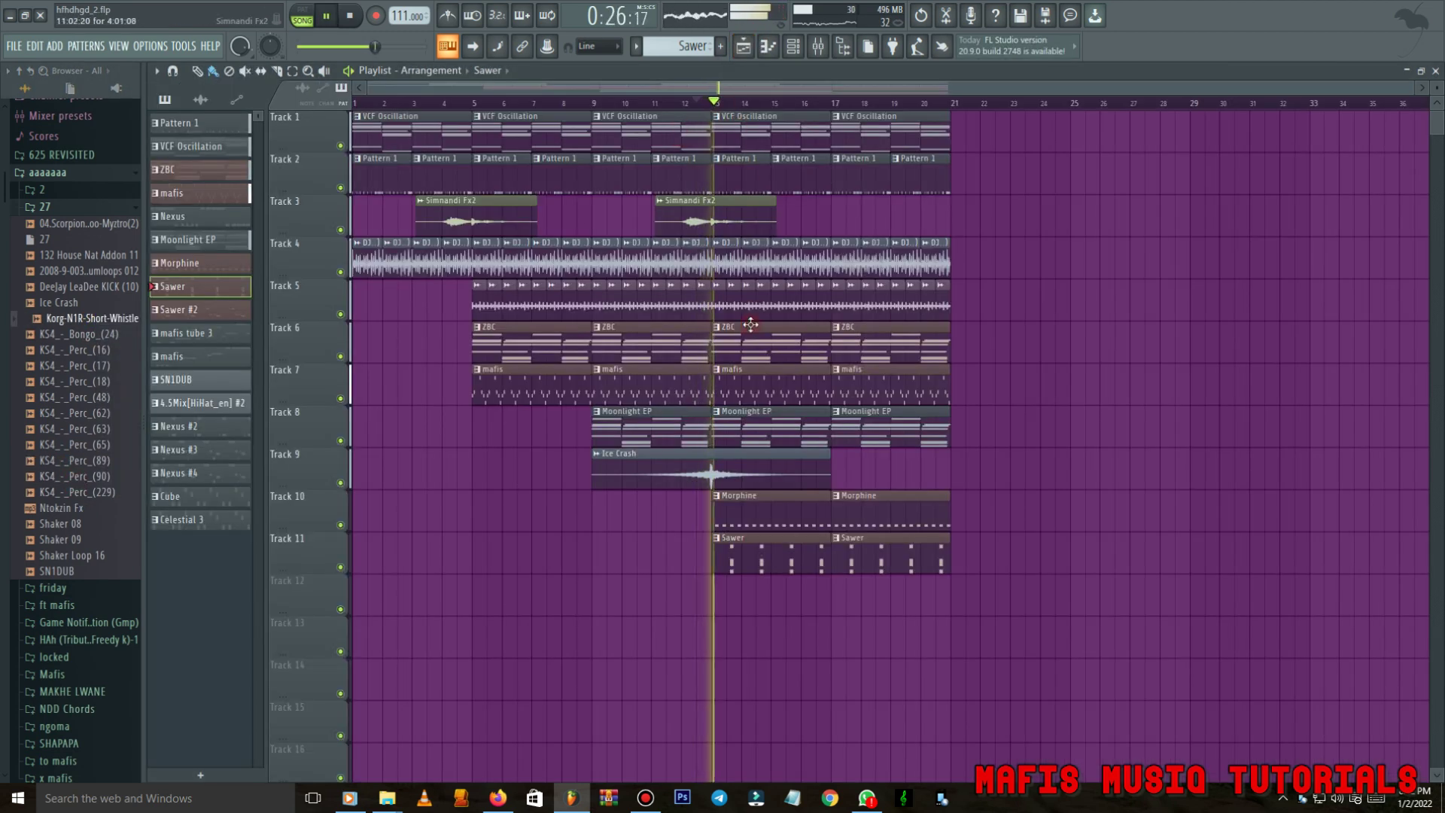
# Place the Nexus pattern on Track 12 at bar 21 and duplicate it to bar 25.
pyautogui.scroll(-3, 751, 324)
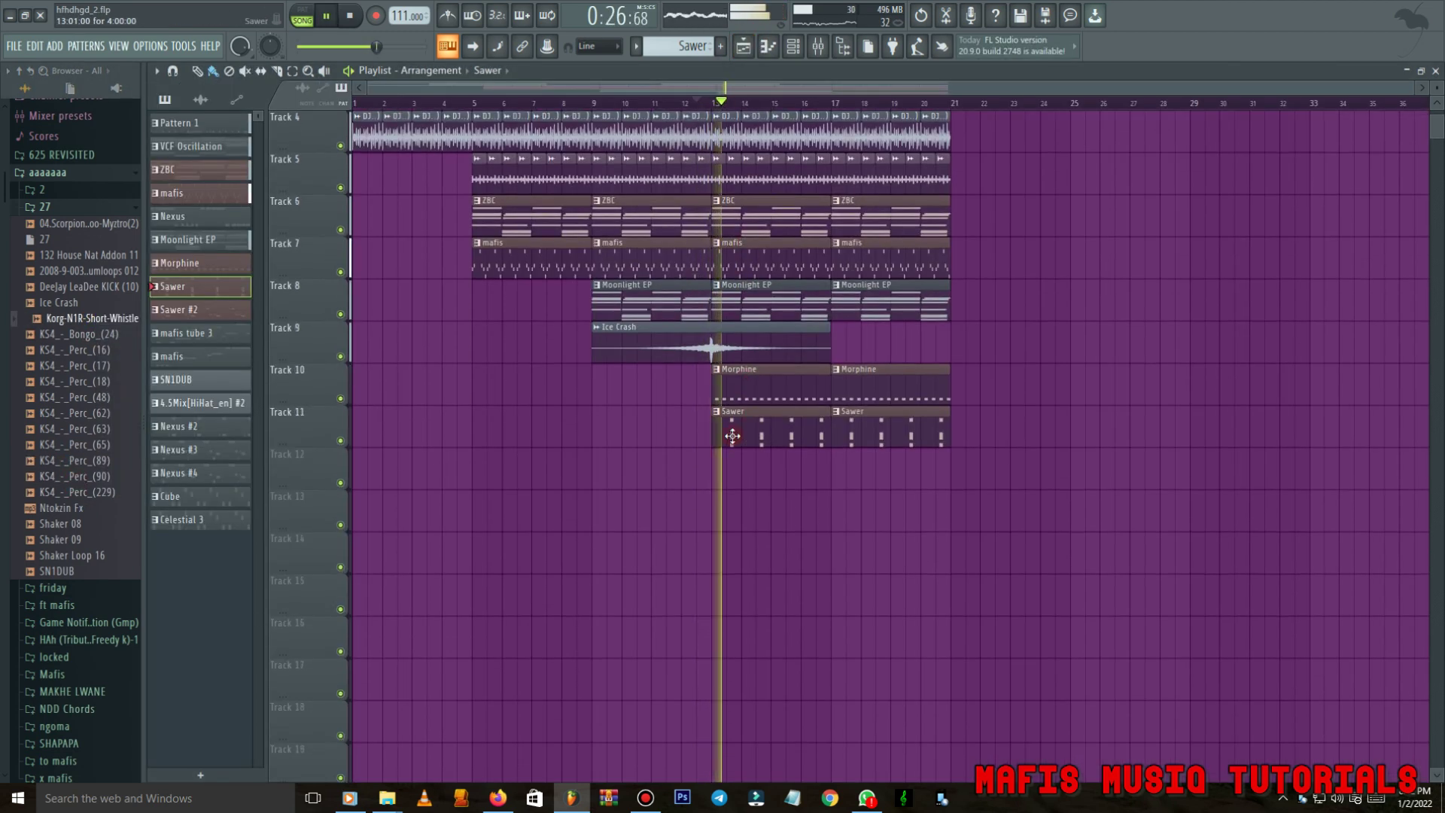
pyautogui.click(211, 220)
pyautogui.click(952, 469)
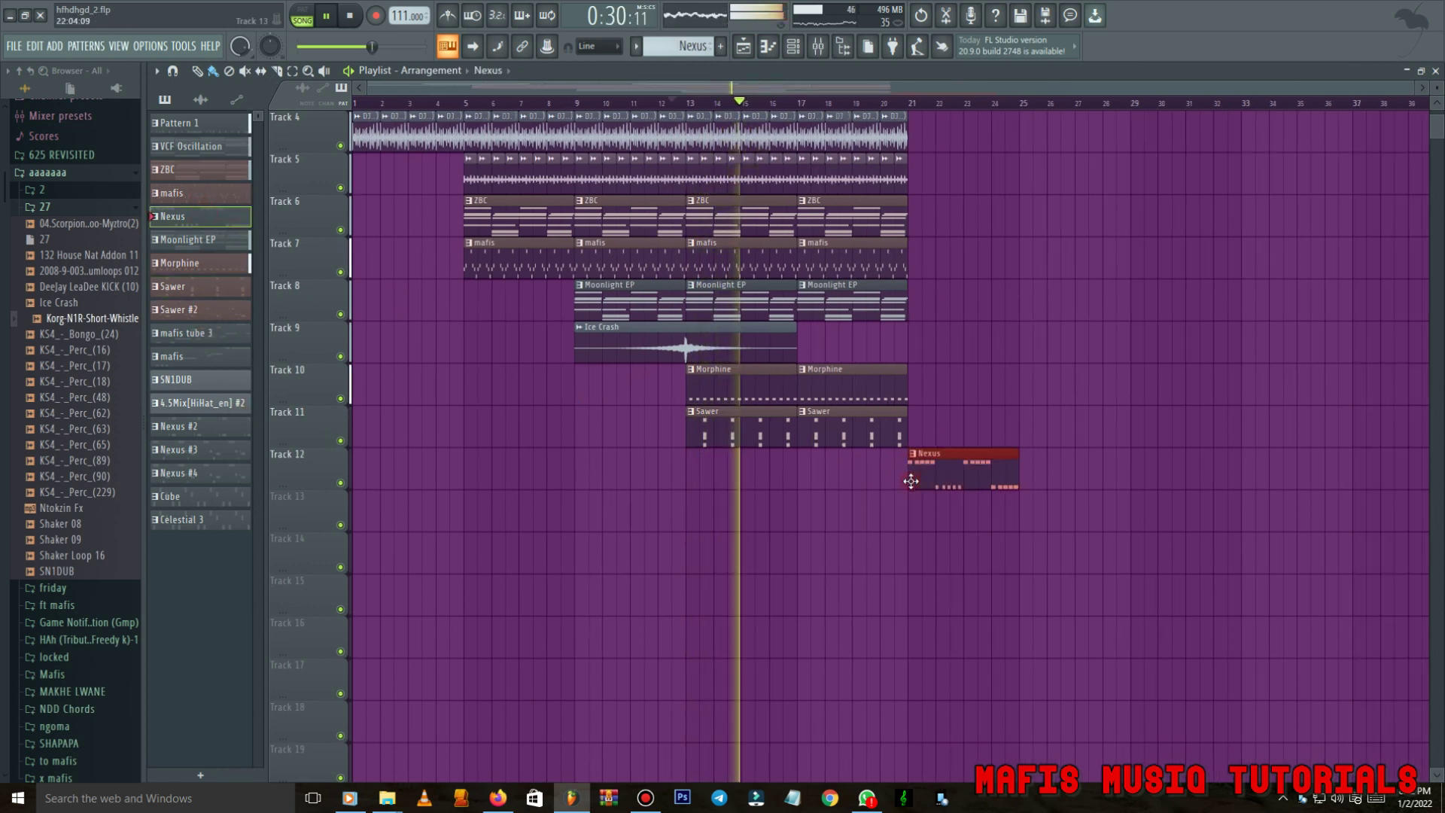
pyautogui.scroll(1, 745, 406)
pyautogui.hotkey('ctrl', 'b')
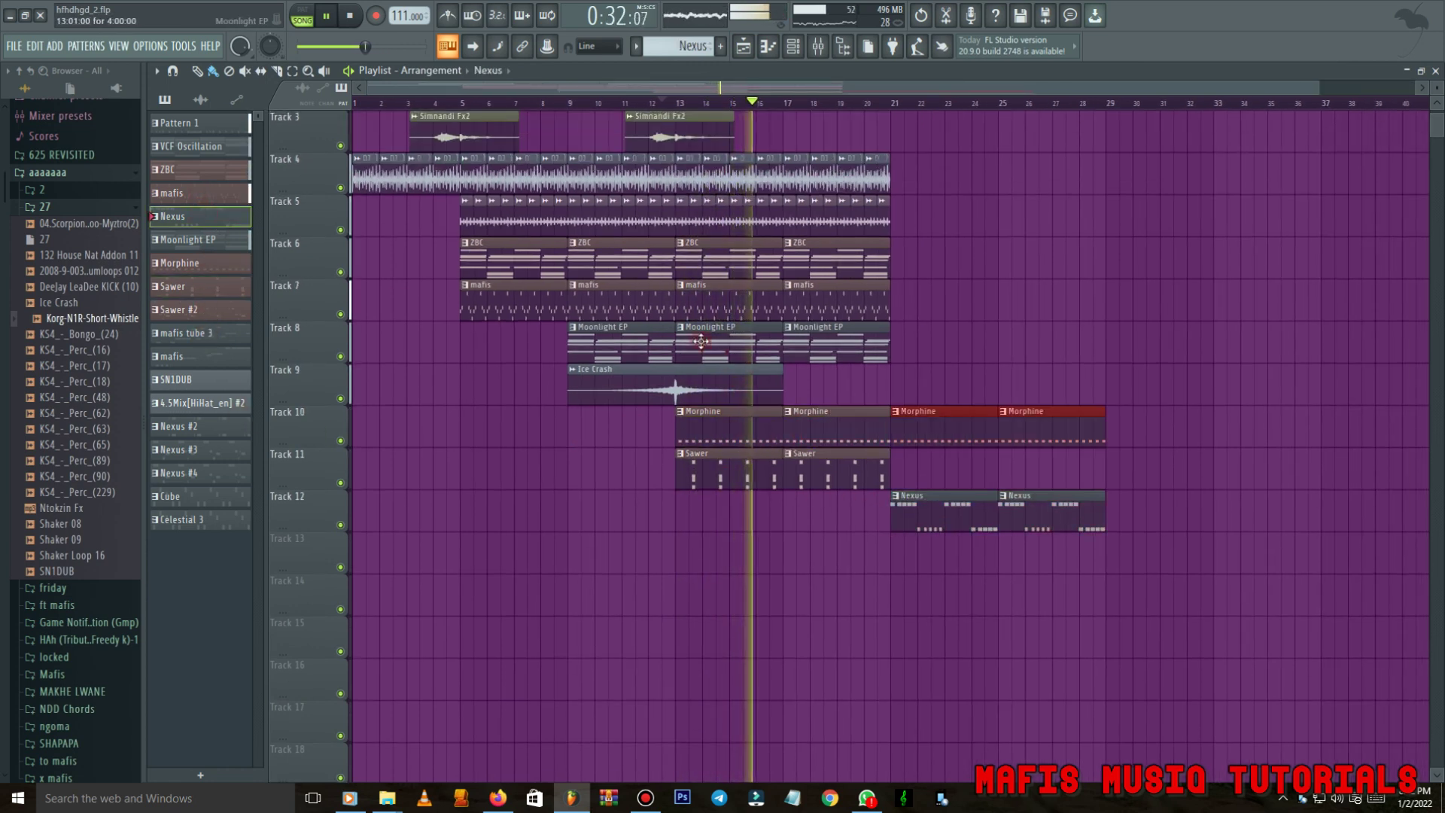
# Duplicate the bar 13 to 20 clips on Tracks 1, 2, 4, 5, 10 and 11 into bars 21 to 28.
pyautogui.moveTo(1007, 476); pyautogui.dragTo(693, 466)
pyautogui.hotkey('ctrl', 'b')
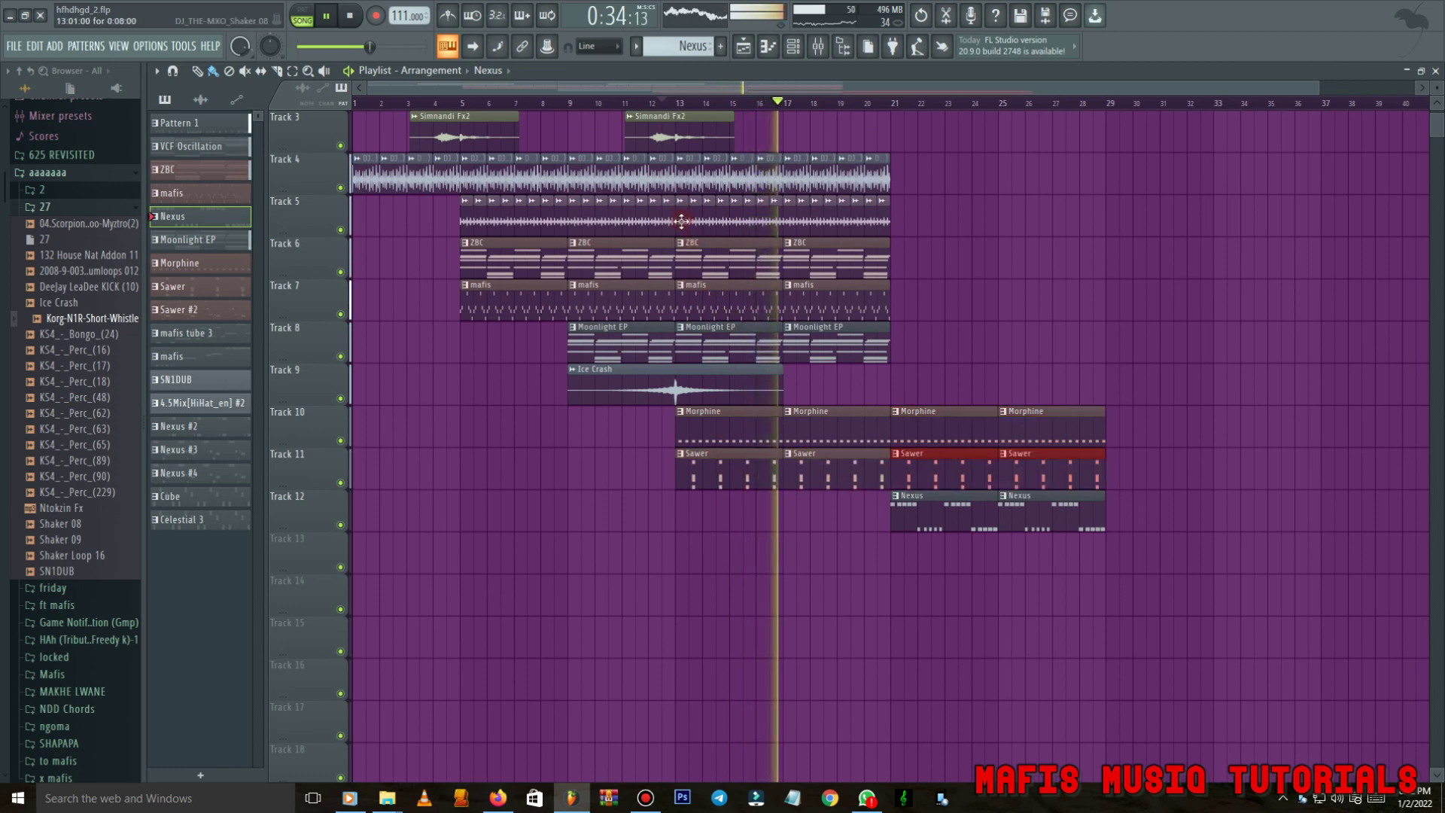
pyautogui.moveTo(681, 221); pyautogui.dragTo(890, 155)
pyautogui.hotkey('ctrl', 'b')
pyautogui.scroll(2, 766, 242)
pyautogui.moveTo(700, 168); pyautogui.dragTo(994, 81)
pyautogui.hotkey('ctrl', 'b')
# Copy the Simnandi Fx2 clip to bar 19 and the Ice Crash clip to bar 17, and preview the Ntokzin Fx sample.
pyautogui.keyDown('shift'); pyautogui.moveTo(713, 220); pyautogui.dragTo(932, 220); pyautogui.keyUp('shift')
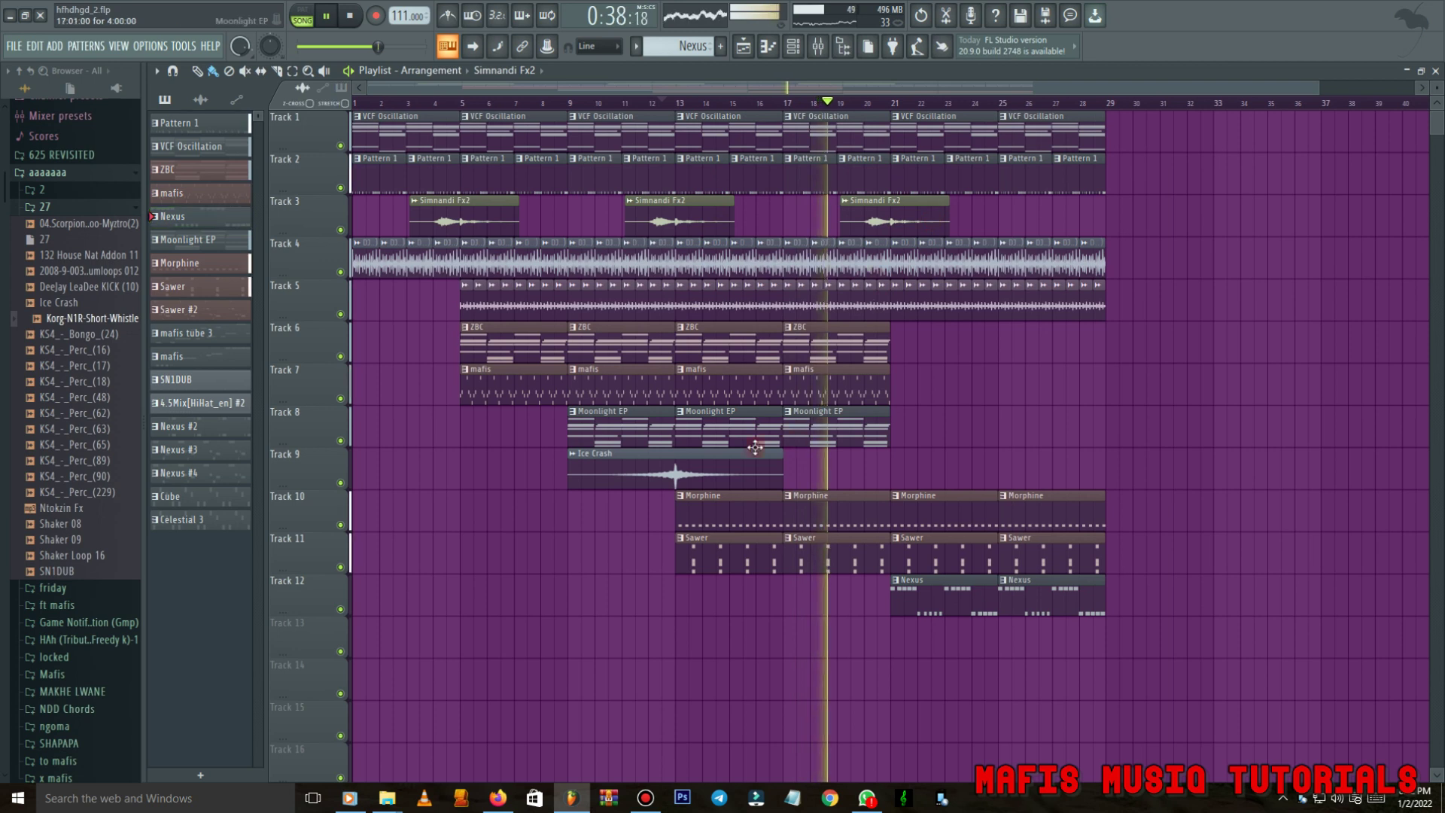
pyautogui.moveTo(755, 448); pyautogui.dragTo(945, 463)
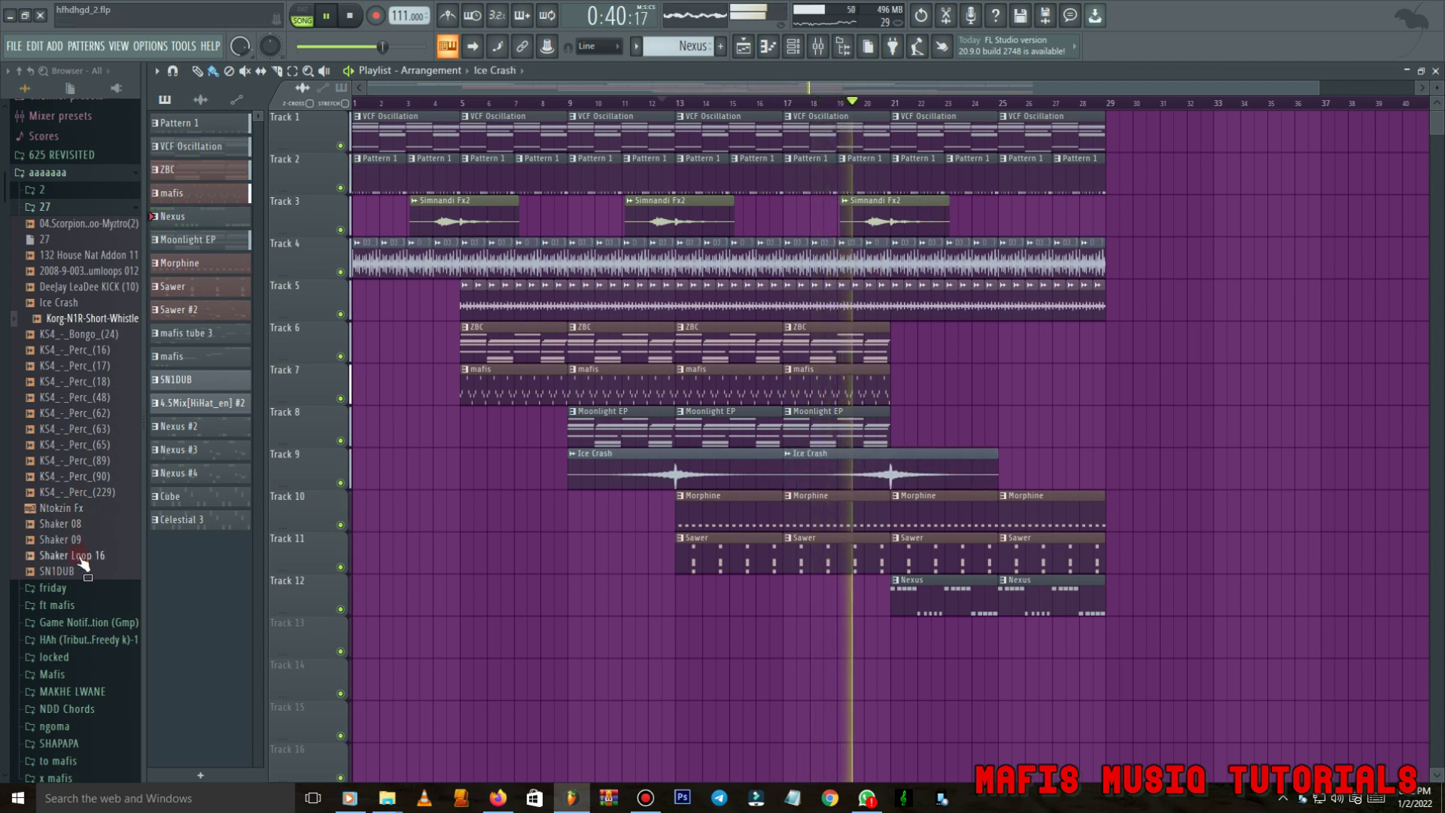
pyautogui.click(84, 514)
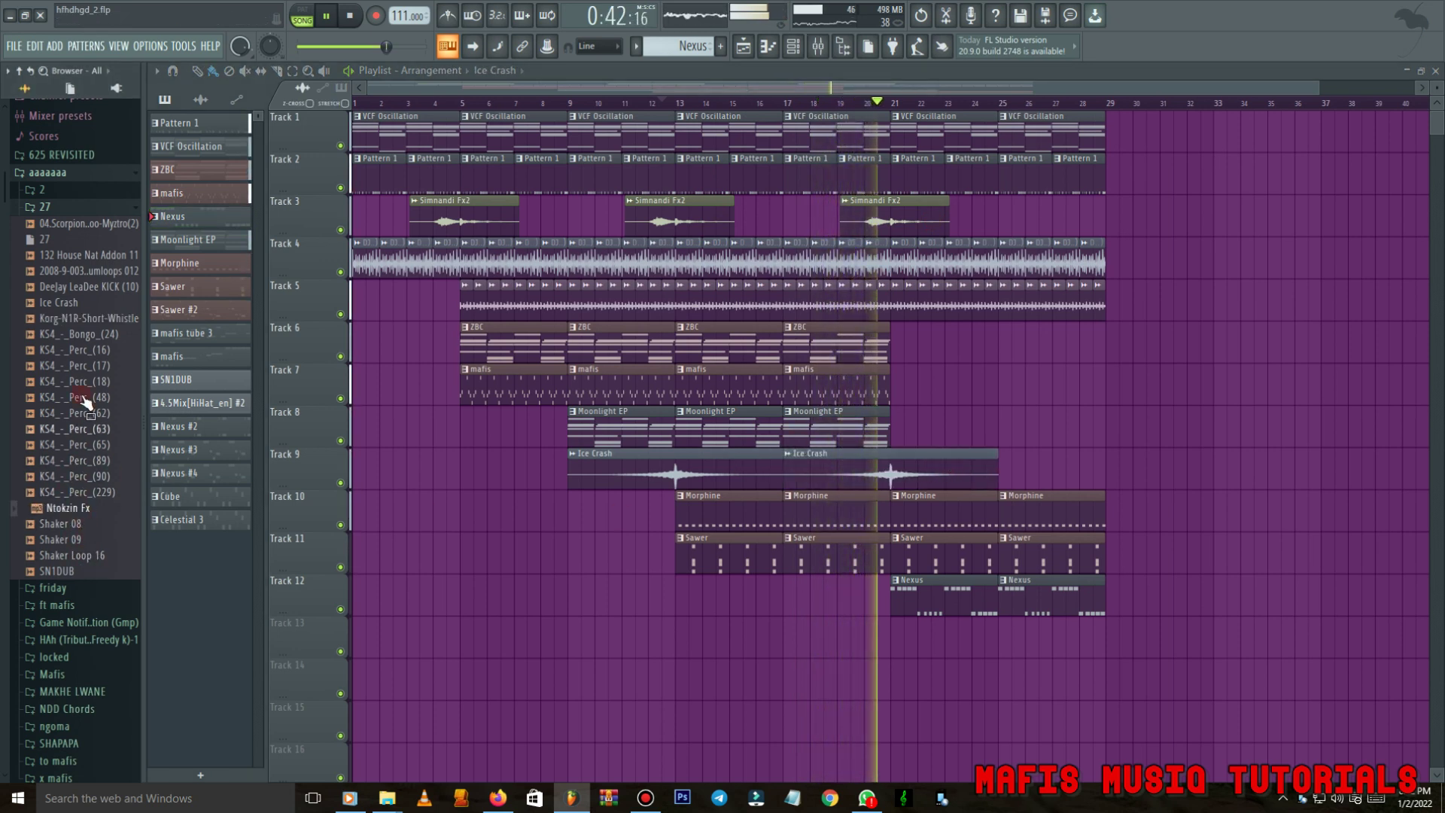
# Place the second mafis pattern, listed below mafis tube 3, on Track 13 at bars 29 and 33.
pyautogui.scroll(-2, 910, 552)
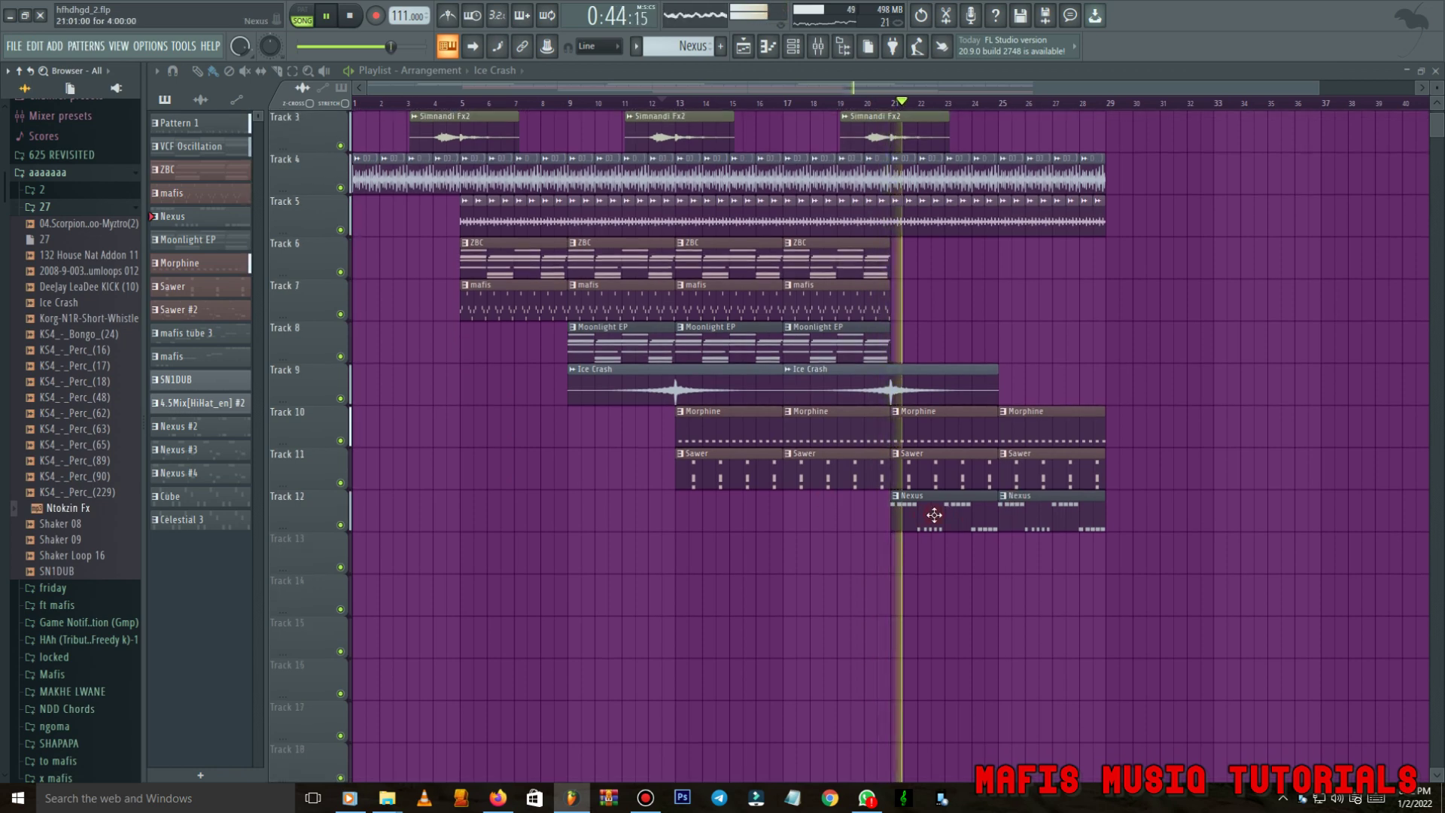
pyautogui.scroll(-1, 937, 529)
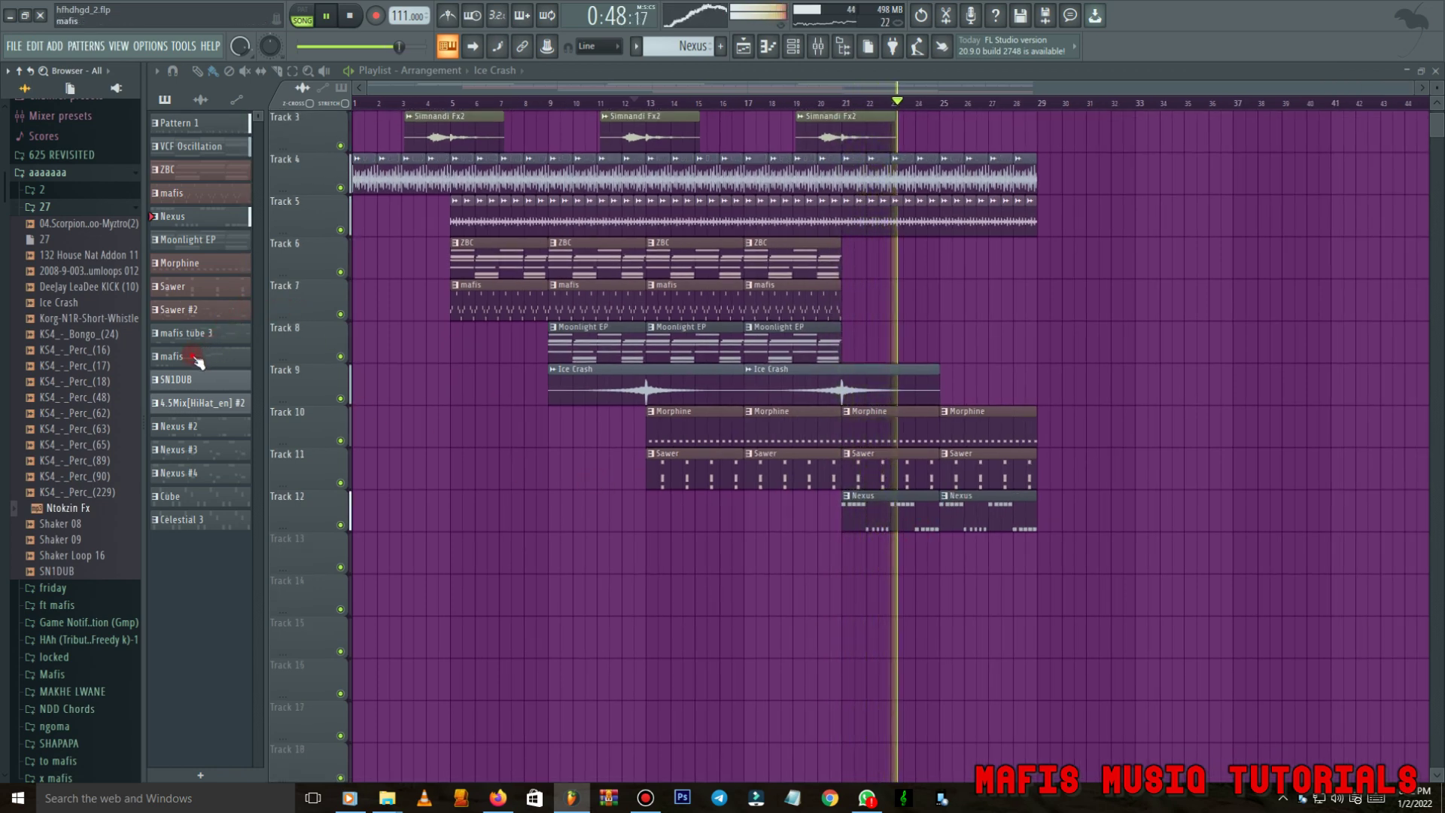
pyautogui.moveTo(1037, 557); pyautogui.dragTo(1174, 555)
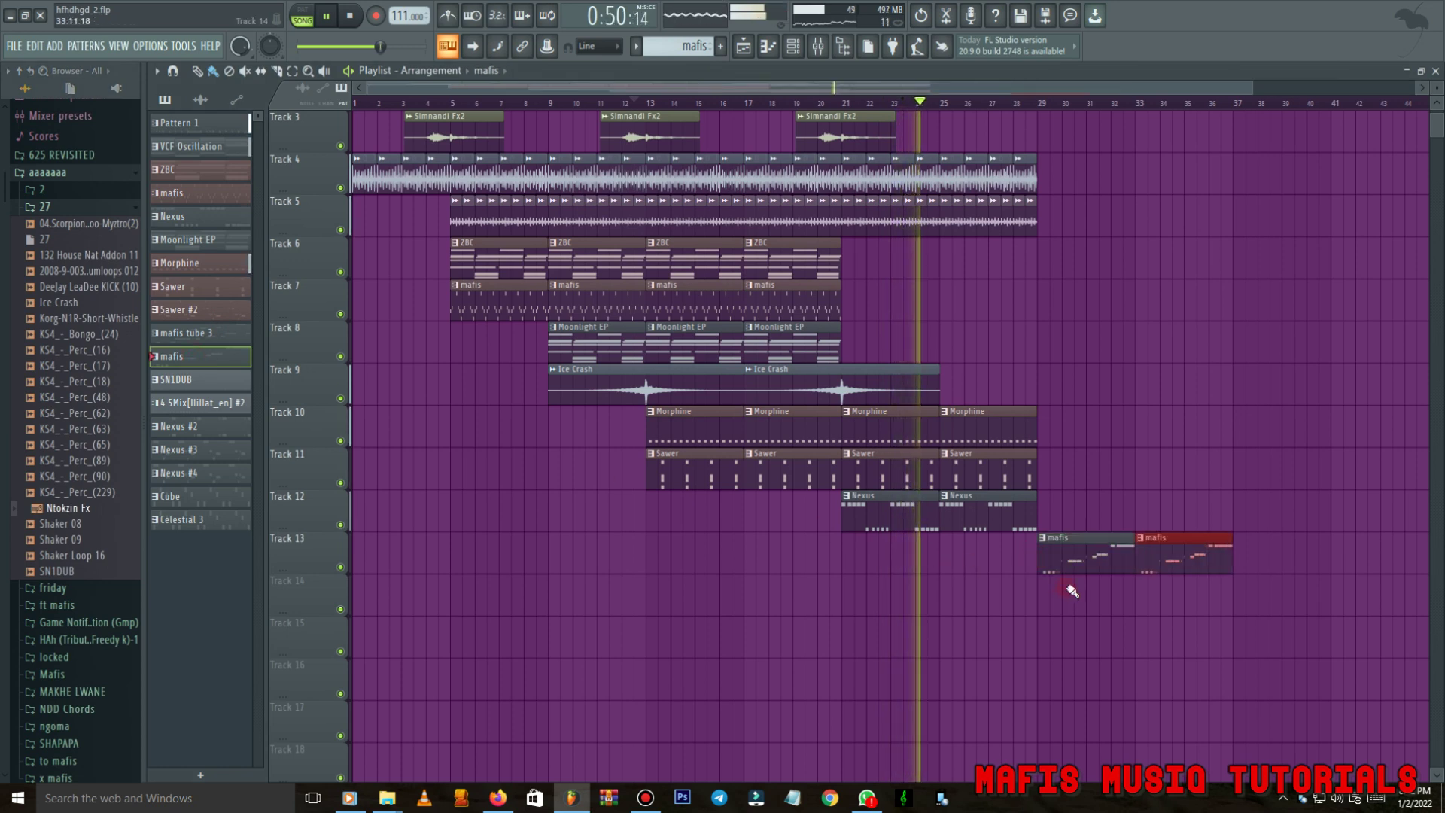
# Duplicate the bar 21 to 28 Morphine and Sawer clips on Tracks 10 and 11 into bars 29 to 36.
pyautogui.scroll(-1, 817, 522)
pyautogui.moveTo(783, 476); pyautogui.dragTo(920, 431)
pyautogui.hotkey('ctrl', 'b')
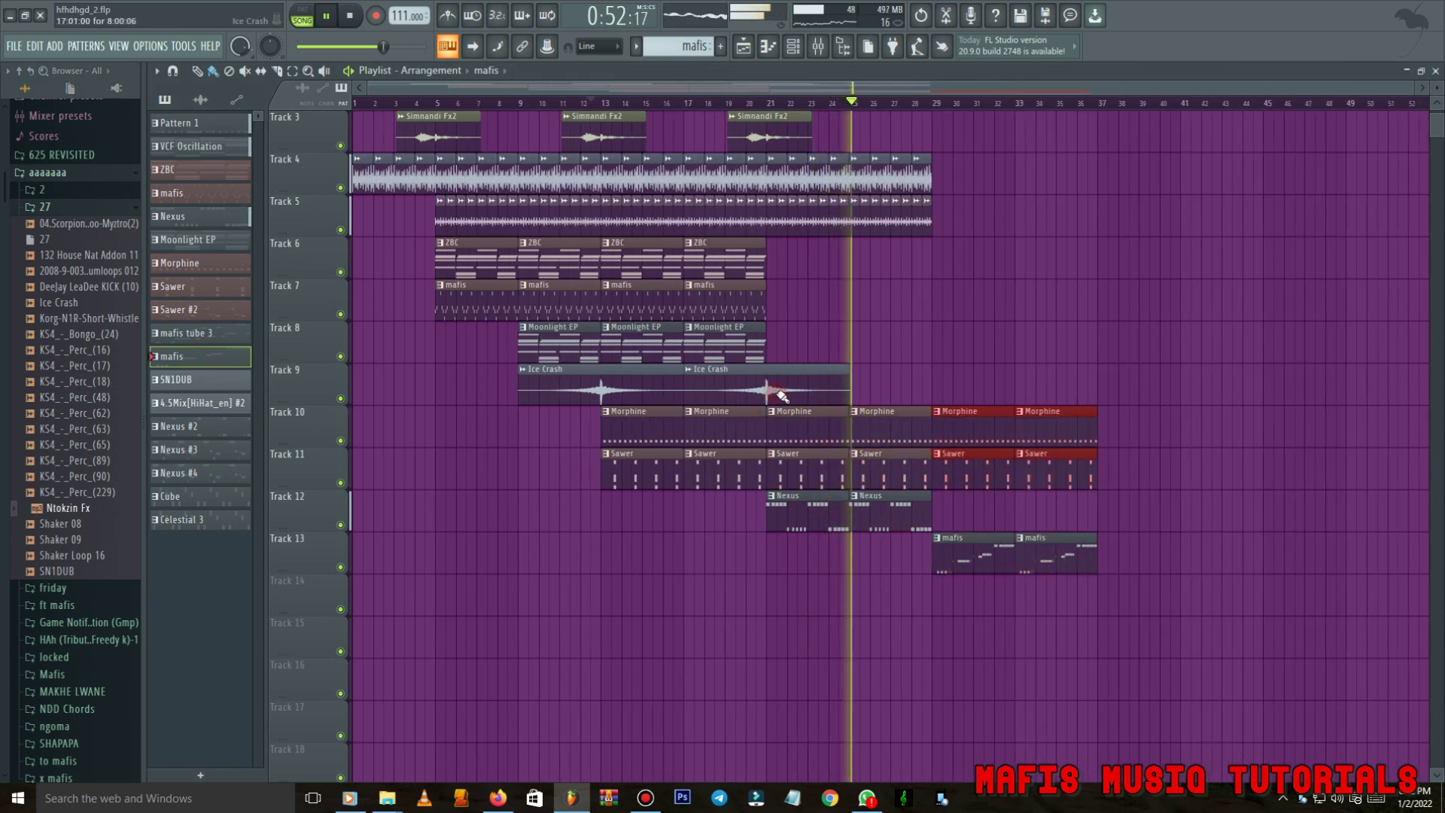
# Copy the Ice Crash clip to bar 25 on Track 9 and the Simnandi Fx2 clip to bar 27 on Track 3.
pyautogui.scroll(2, 775, 395)
pyautogui.moveTo(773, 466); pyautogui.dragTo(930, 452)
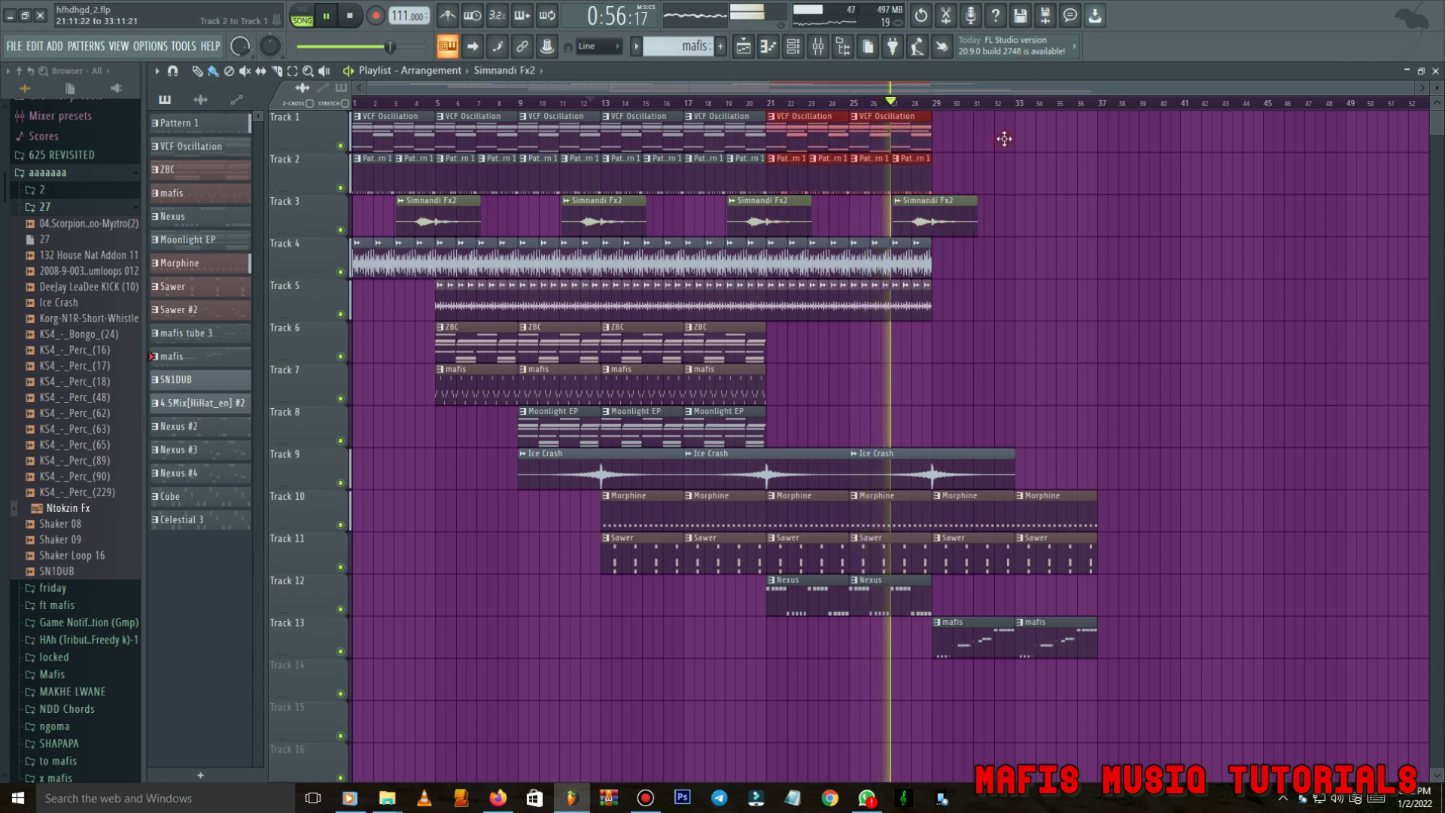
# Restart playback and fill Track 14 with the 4.5Mix[HiHat_en] #2 pattern from bar 28 through bar 36.
pyautogui.scroll(-5, 1005, 139)
pyautogui.press('space')
pyautogui.press('space')
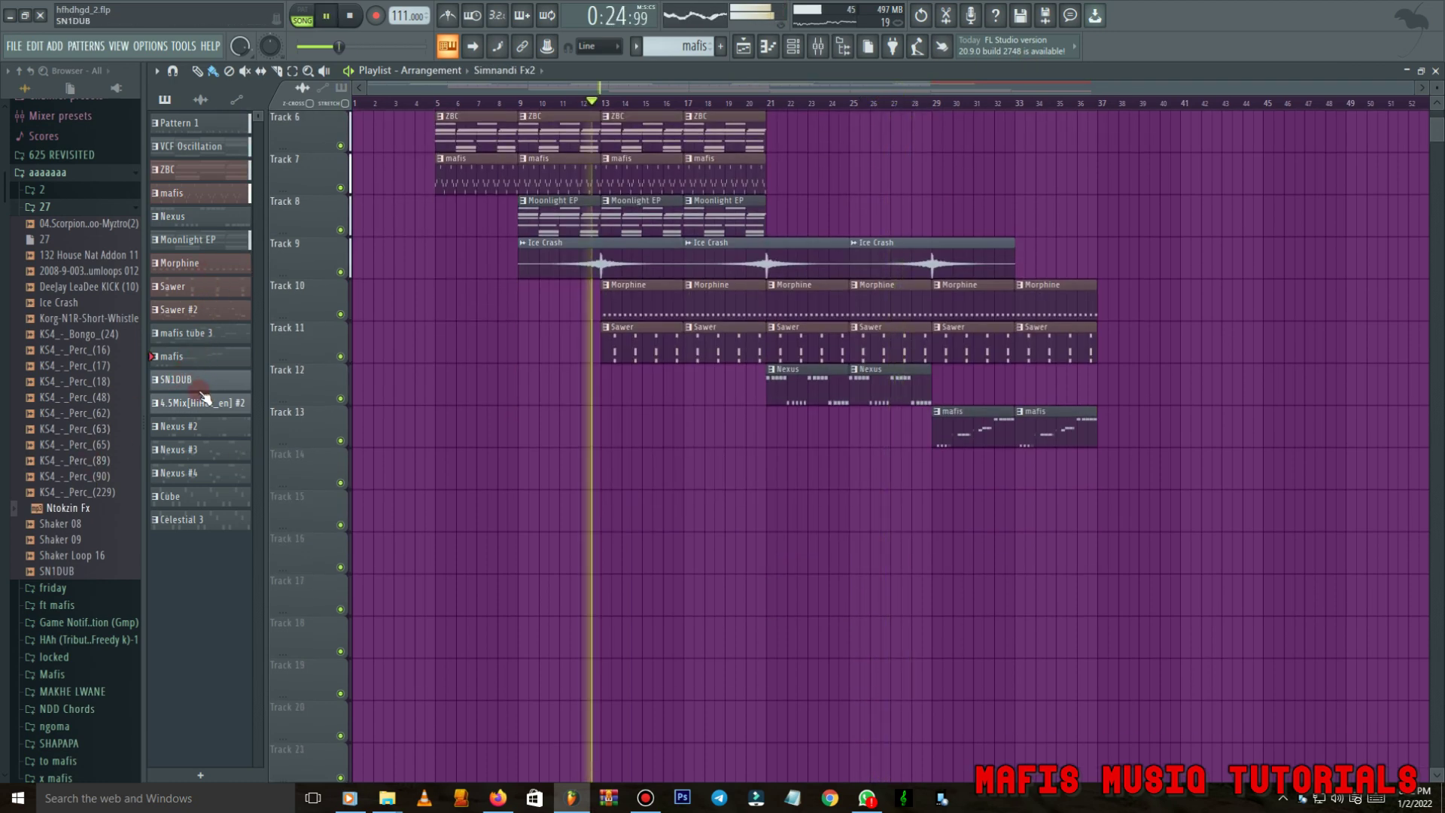
pyautogui.click(198, 404)
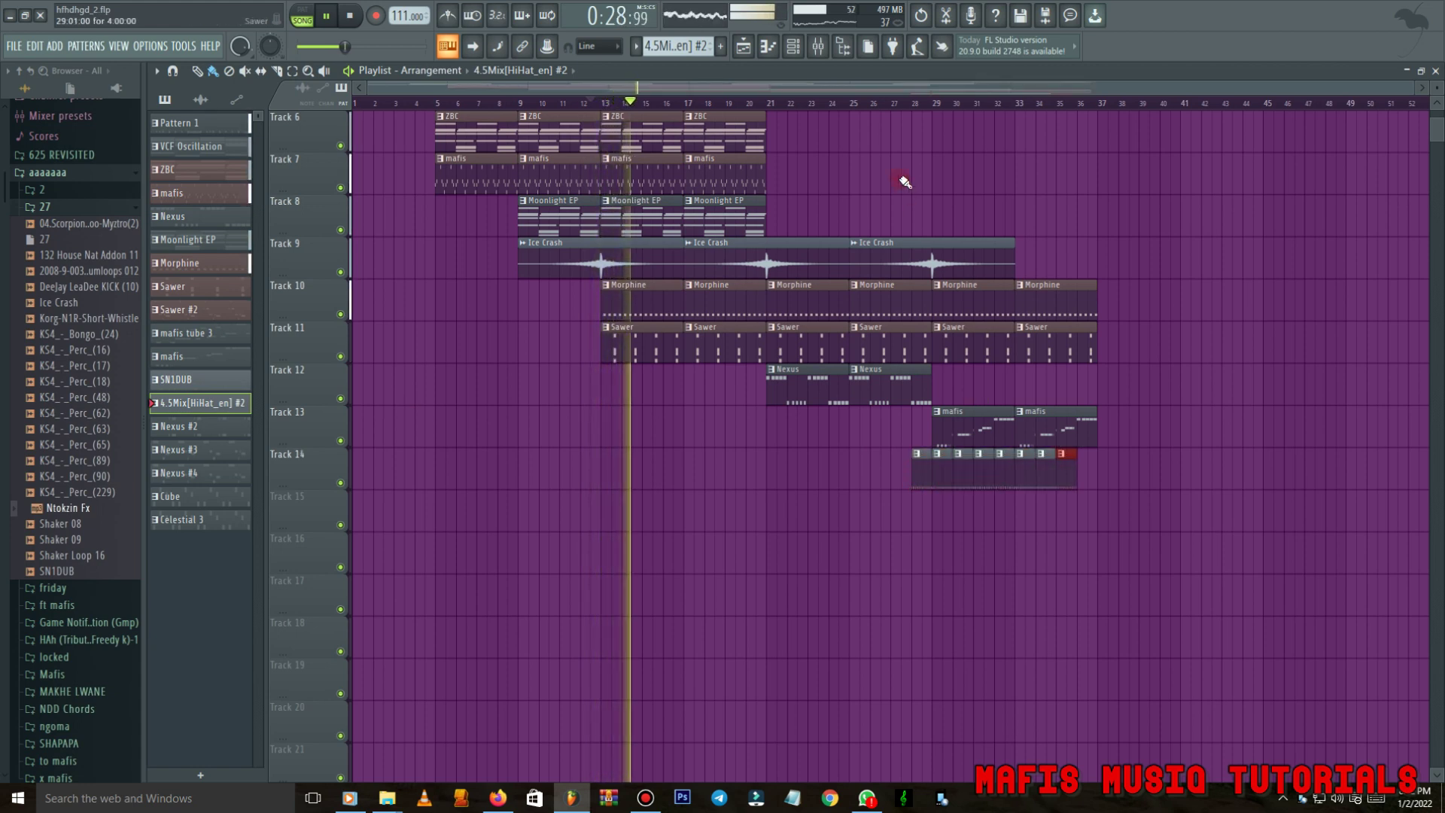
pyautogui.hotkey('ctrl', 'b')
# Play the arrangement from about bar 28 and place the Nexus #2 pattern on Track 15 at bars 29 and 33.
pyautogui.click(904, 102)
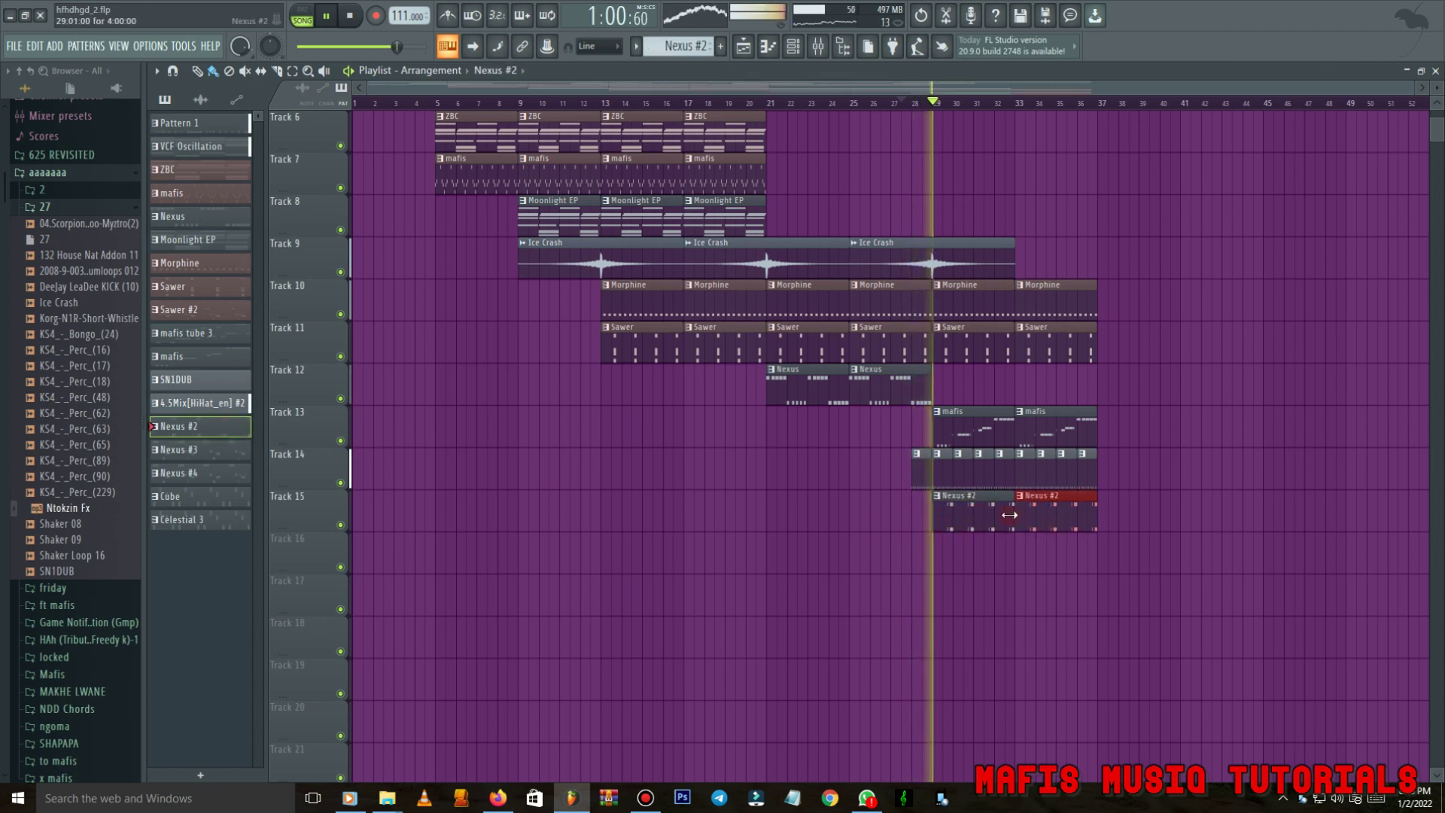
pyautogui.scroll(4, 962, 516)
pyautogui.scroll(-4, 934, 515)
pyautogui.scroll(2, 965, 486)
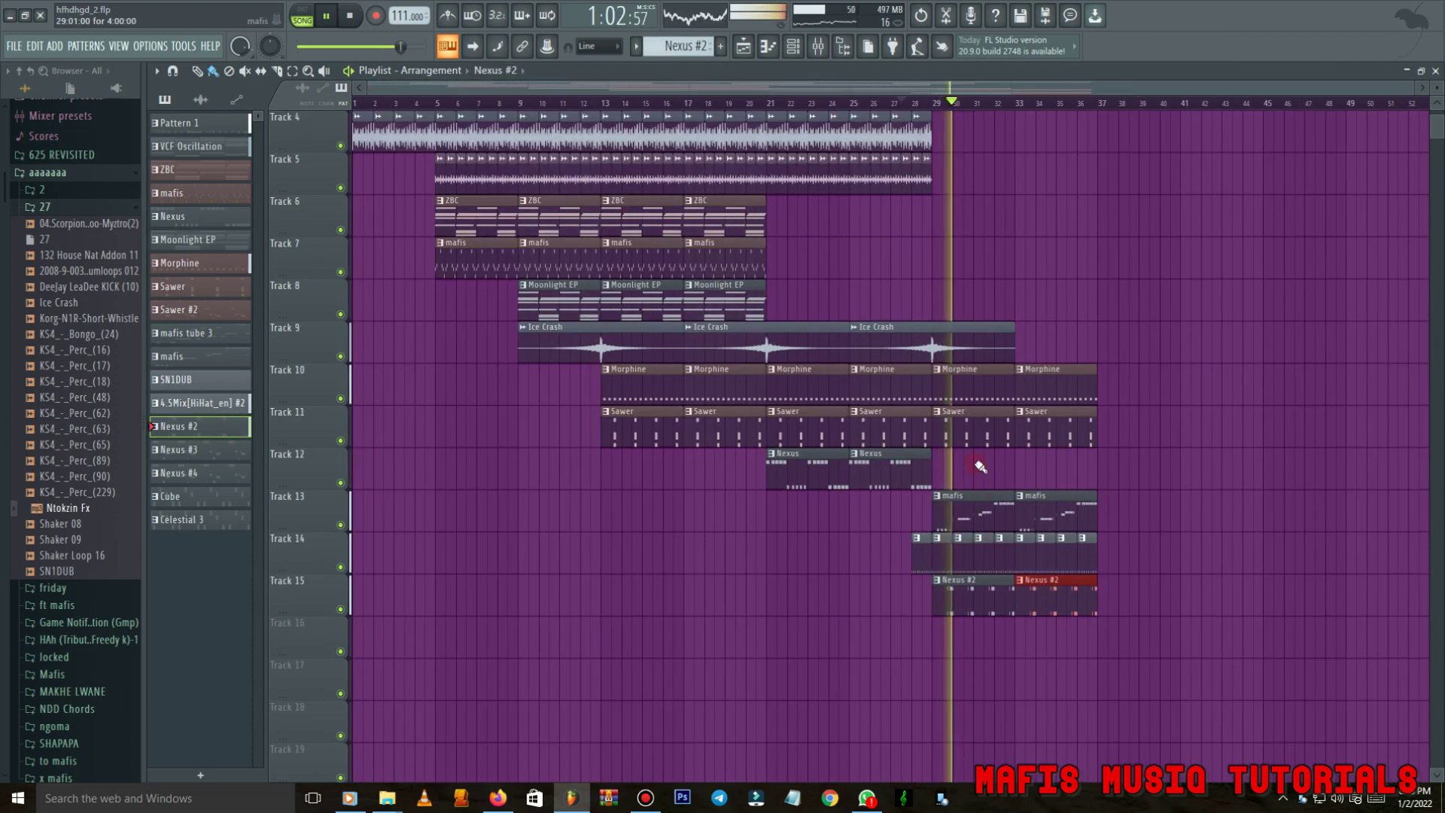
# Duplicate the audio clips on Tracks 4 and 5 into bars 29 to 36, filling the gap at bar 29 on Track 5.
pyautogui.scroll(3, 971, 438)
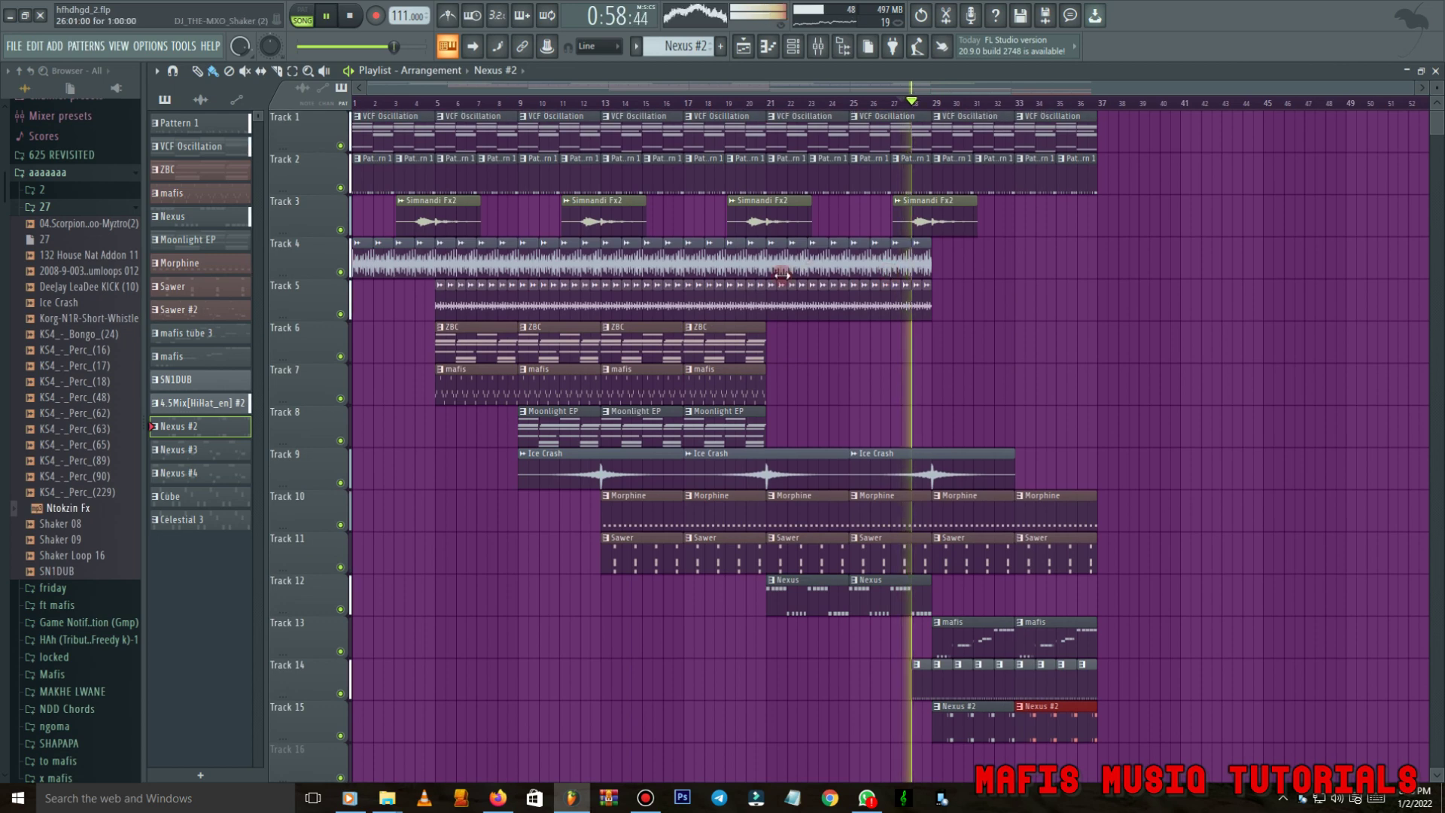
pyautogui.moveTo(779, 271); pyautogui.dragTo(990, 310)
pyautogui.hotkey('ctrl', 'b')
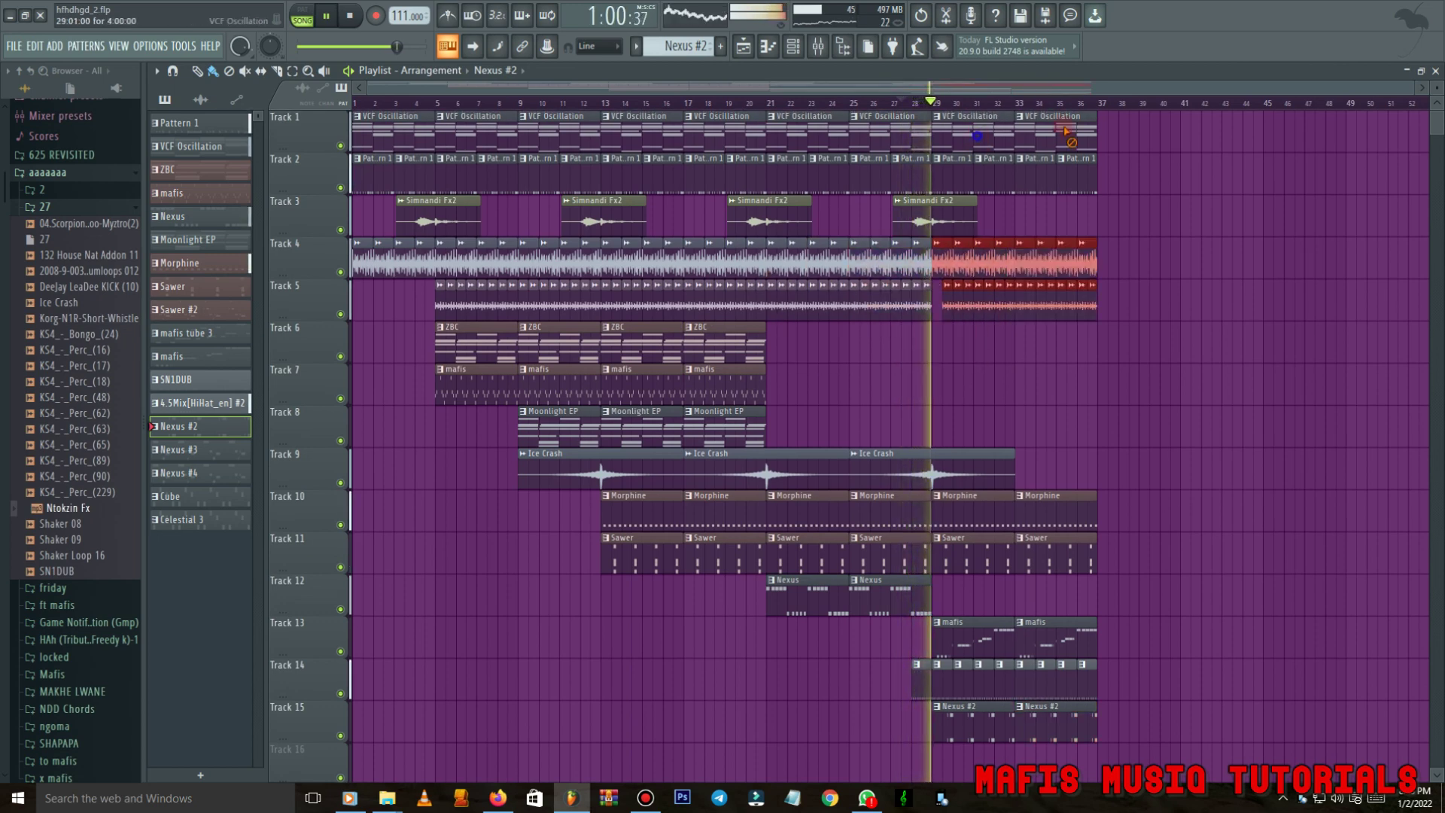
pyautogui.scroll(3, 935, 343)
pyautogui.keyDown('ctrl'); pyautogui.click(920, 306); pyautogui.keyUp('ctrl')
pyautogui.hotkey('ctrl', 'b')
pyautogui.scroll(-3, 926, 339)
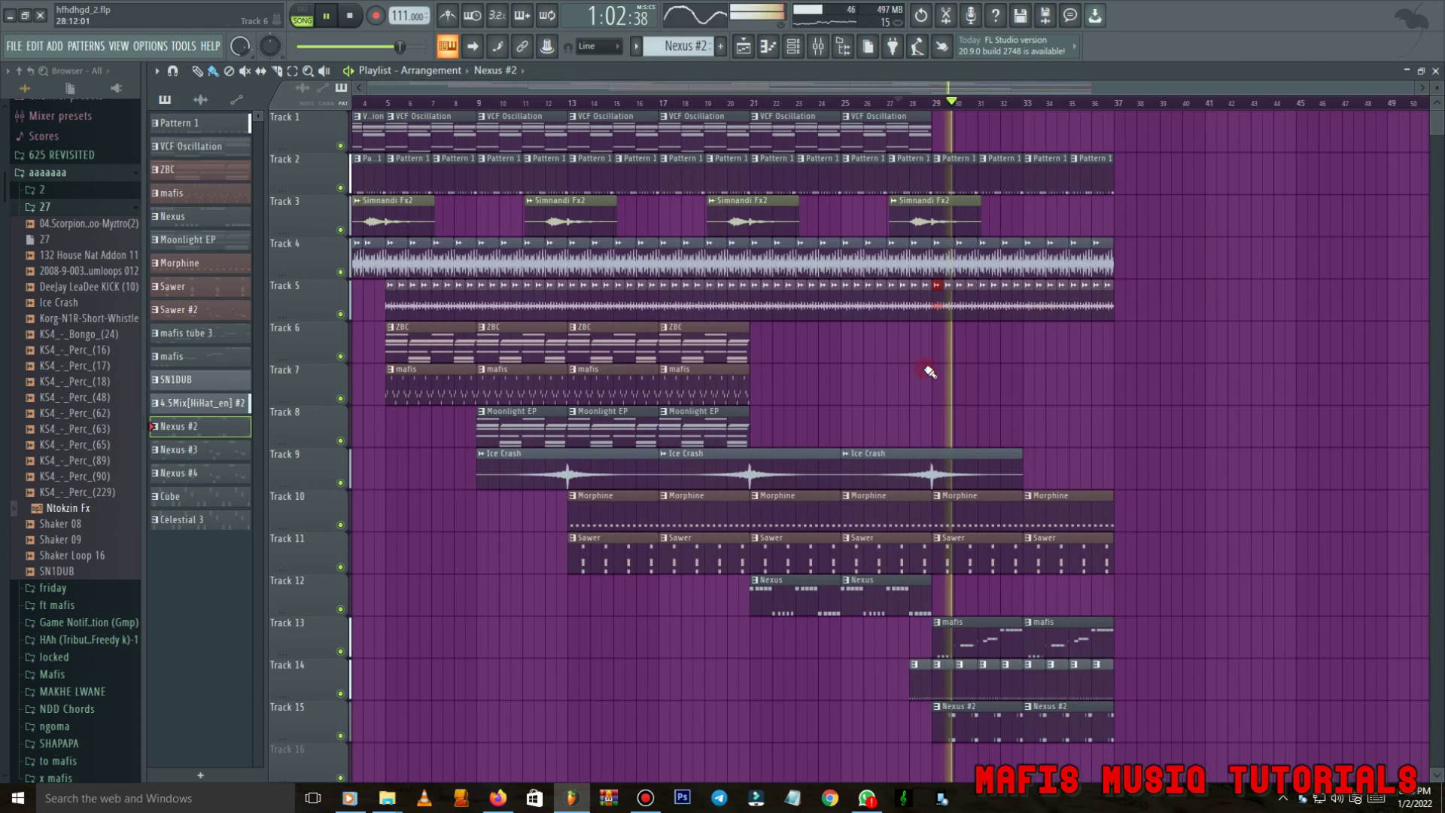
# Place the Nexus #3 pattern on Track 16 at bars 29 and 33.
pyautogui.scroll(-4, 803, 441)
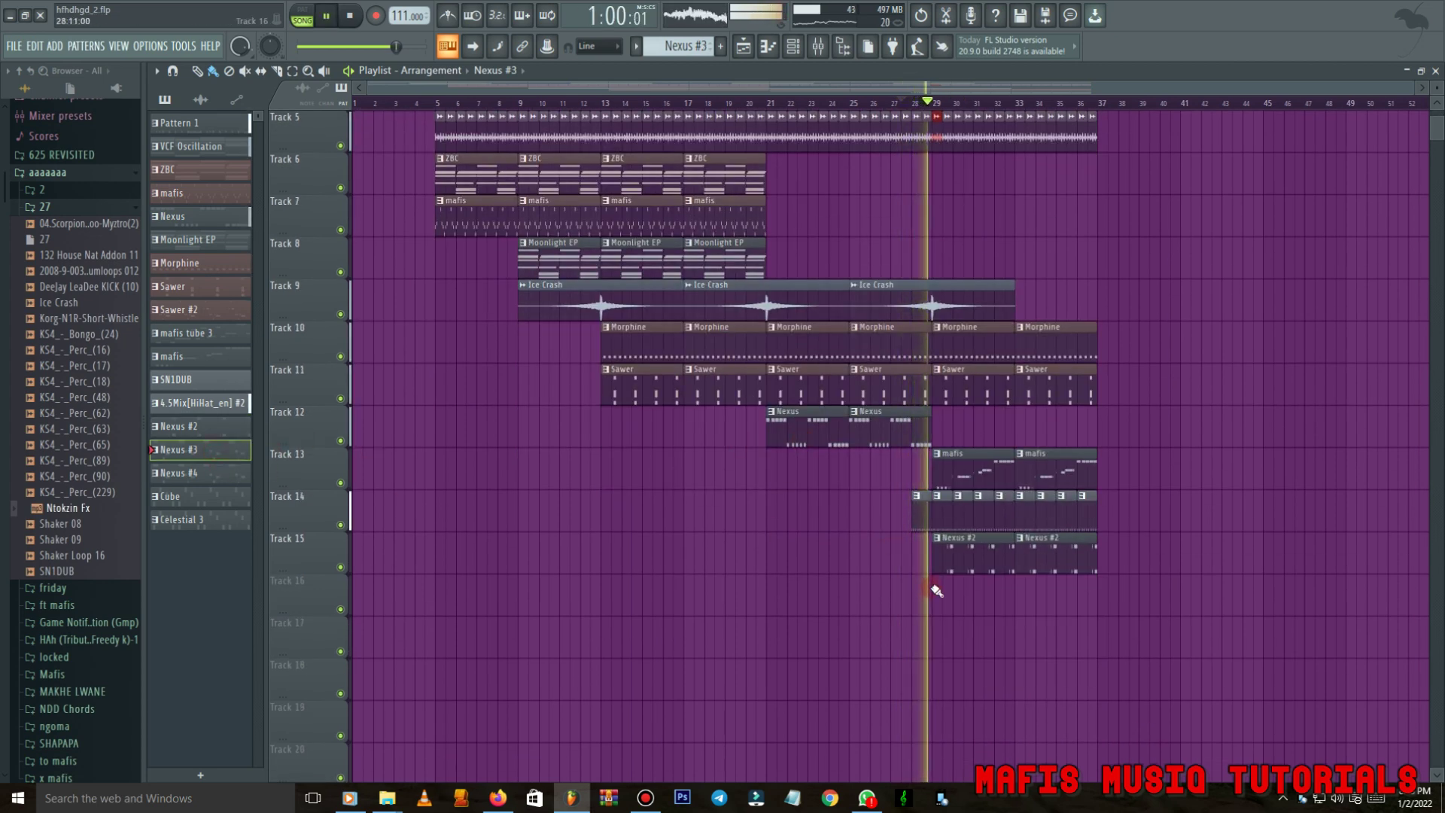
pyautogui.scroll(-2, 971, 572)
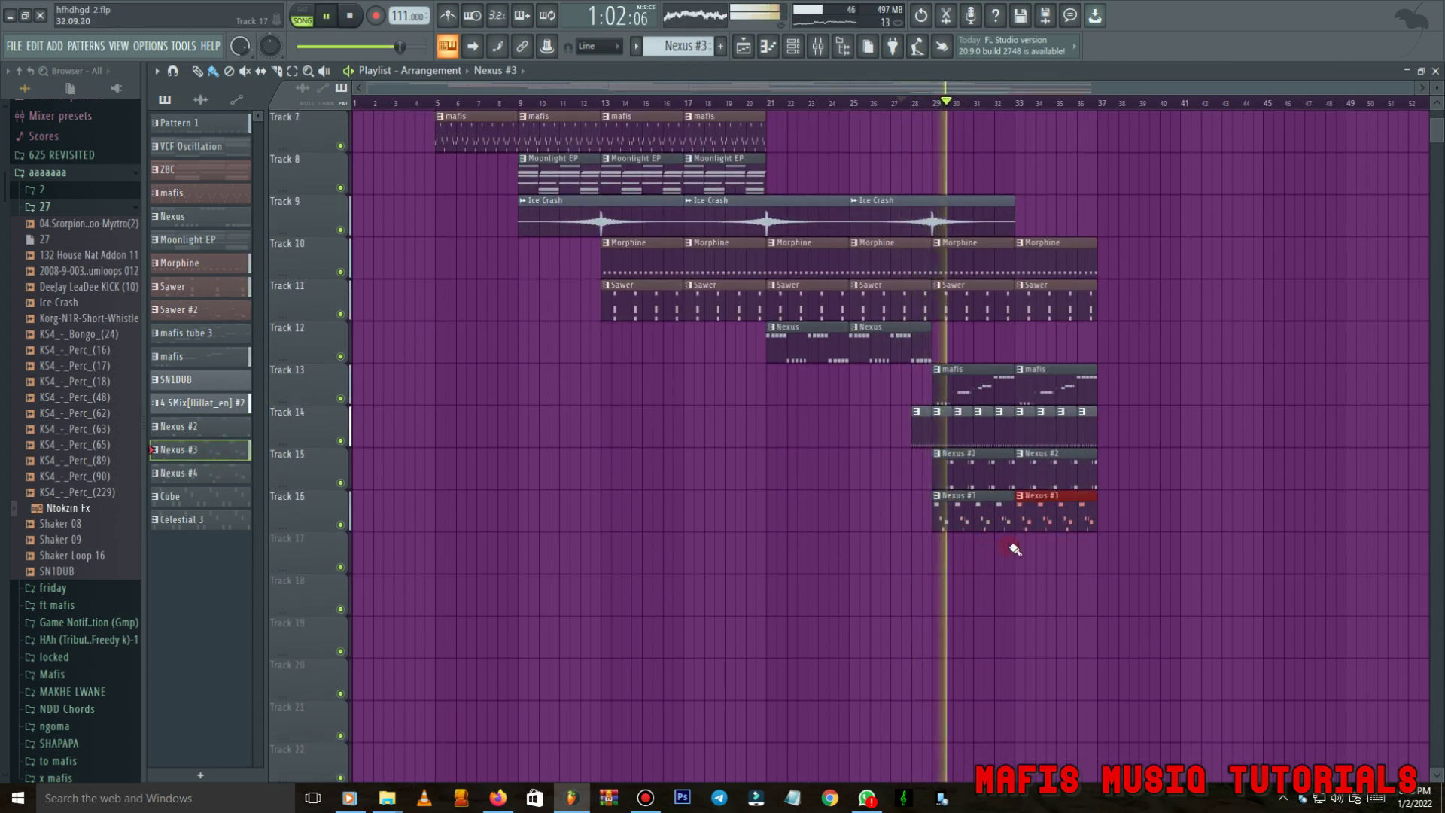
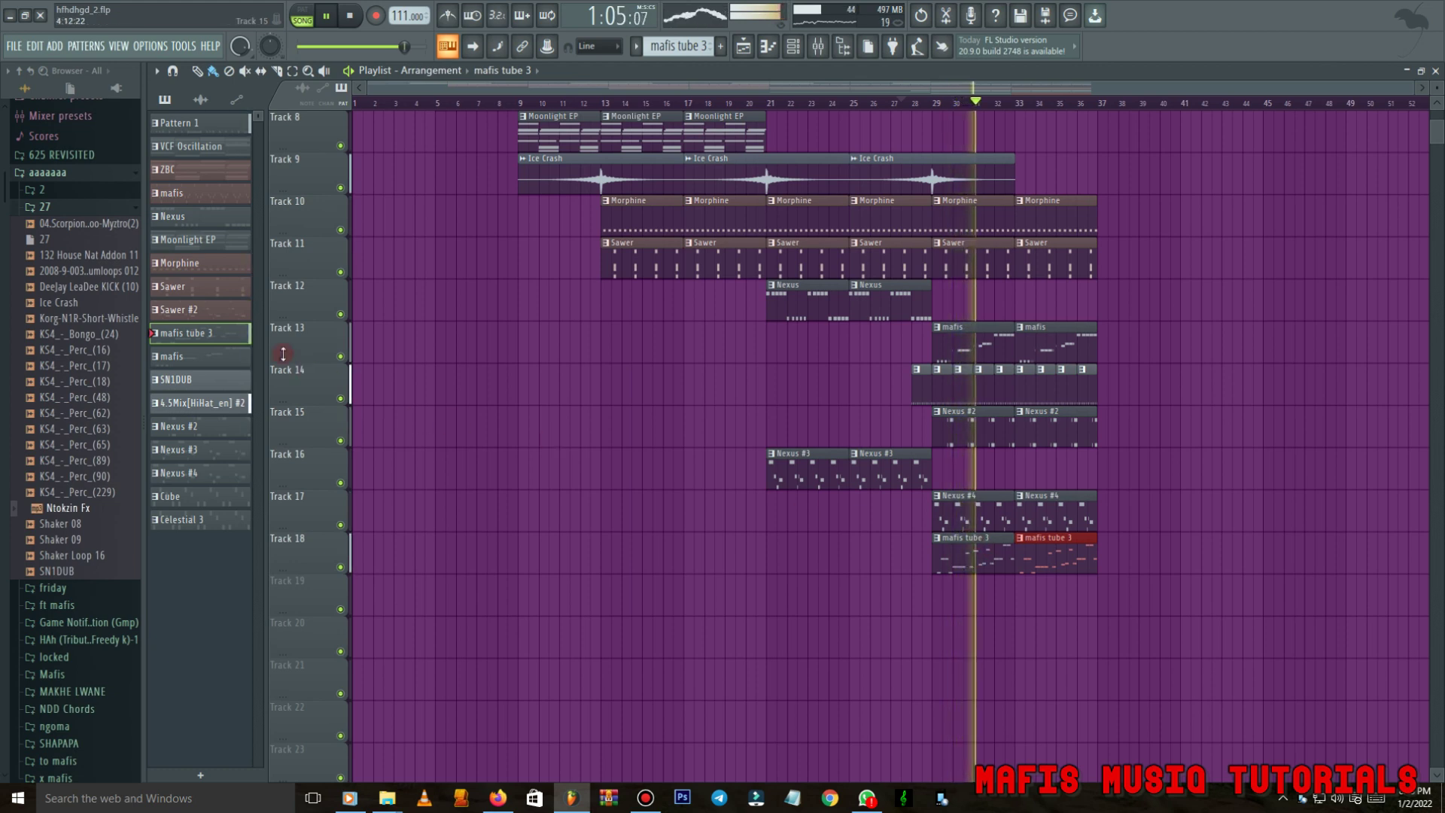
# Place Sawer #2 on Track 19 at bar 37 and duplicate the melody and hi-hat clips on Tracks 13 to 18 into bars 37 to 44.
pyautogui.click(1097, 596)
pyautogui.moveTo(955, 558); pyautogui.dragTo(1082, 377)
pyautogui.hotkey('ctrl', 'b')
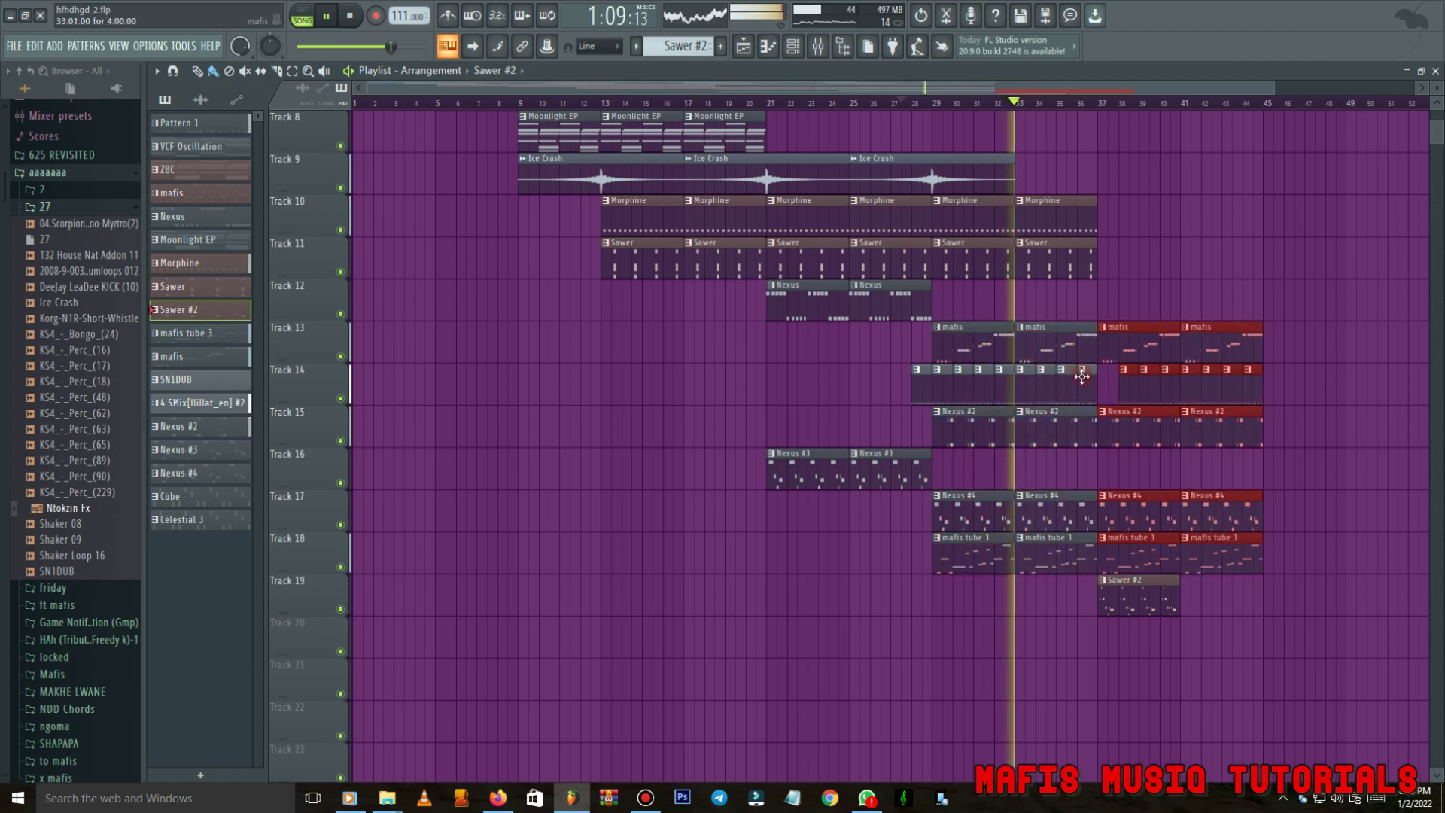
pyautogui.keyDown('ctrl'); pyautogui.click(1090, 389); pyautogui.keyUp('ctrl')
pyautogui.hotkey('ctrl', 'b')
# Duplicate the Morphine and Sawer clips into bars 37 to 44 and copy Ice Crash to bar 33 on Track 9.
pyautogui.scroll(3, 1071, 416)
pyautogui.moveTo(962, 407); pyautogui.dragTo(1045, 333)
pyautogui.hotkey('ctrl', 'b')
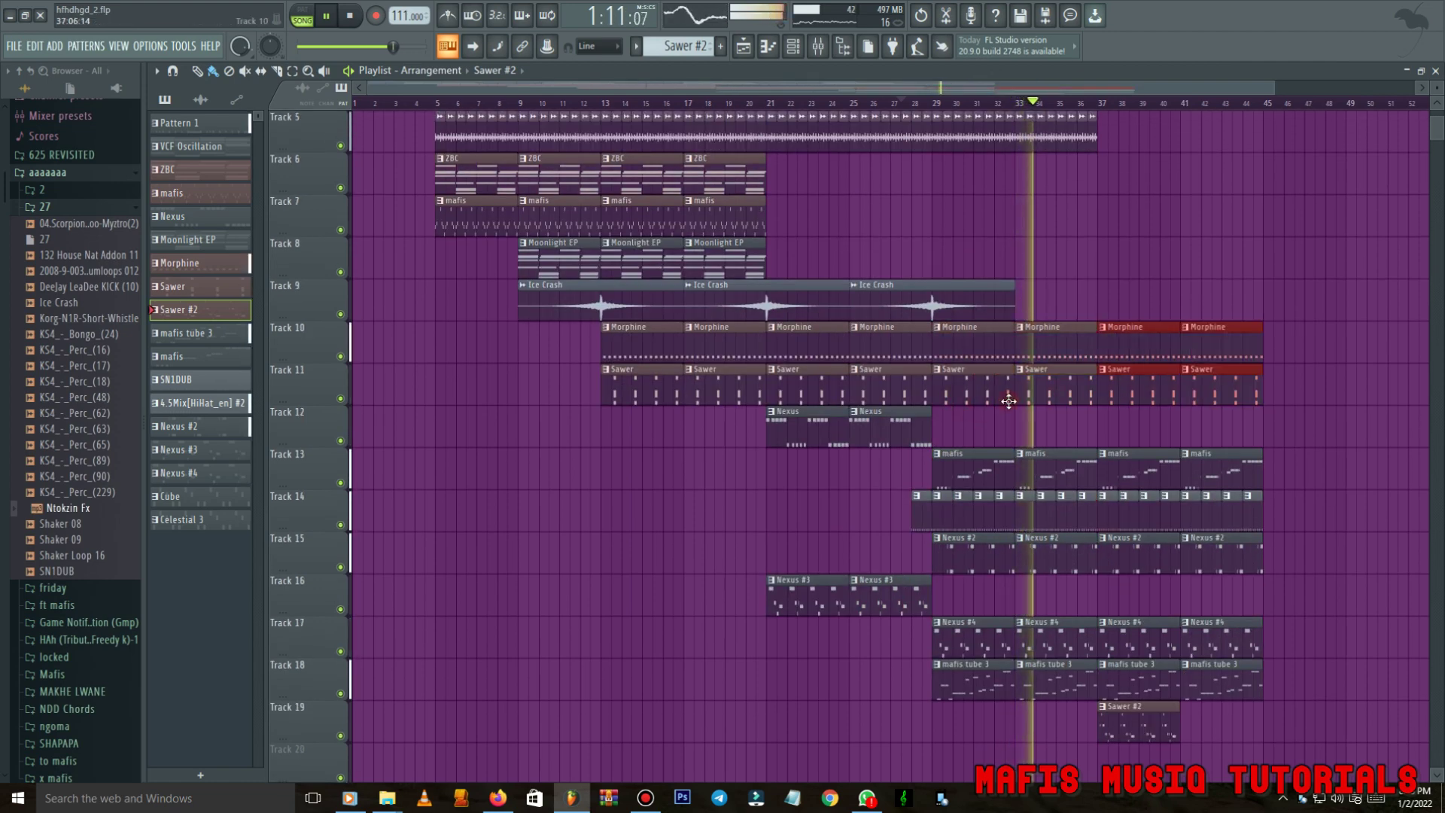
pyautogui.scroll(4, 979, 429)
pyautogui.moveTo(940, 464); pyautogui.dragTo(1132, 459)
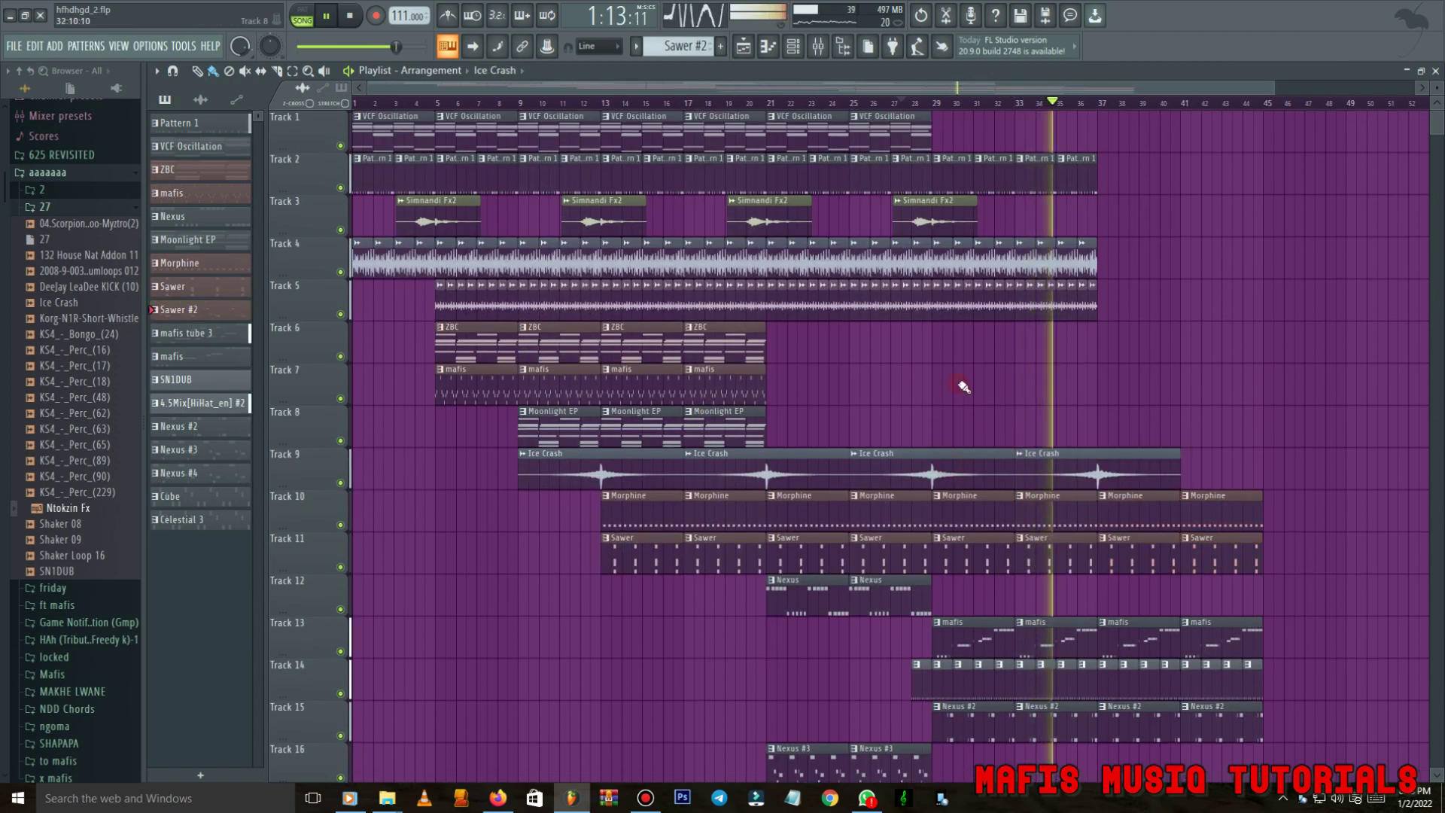
# Copy the clips on Tracks 2, 4 and 5 into bars 37 to 44 and the Simnandi Fx2 clip to bar 35 on Track 3.
pyautogui.moveTo(950, 287); pyautogui.dragTo(1101, 162)
pyautogui.hotkey('ctrl', 'b')
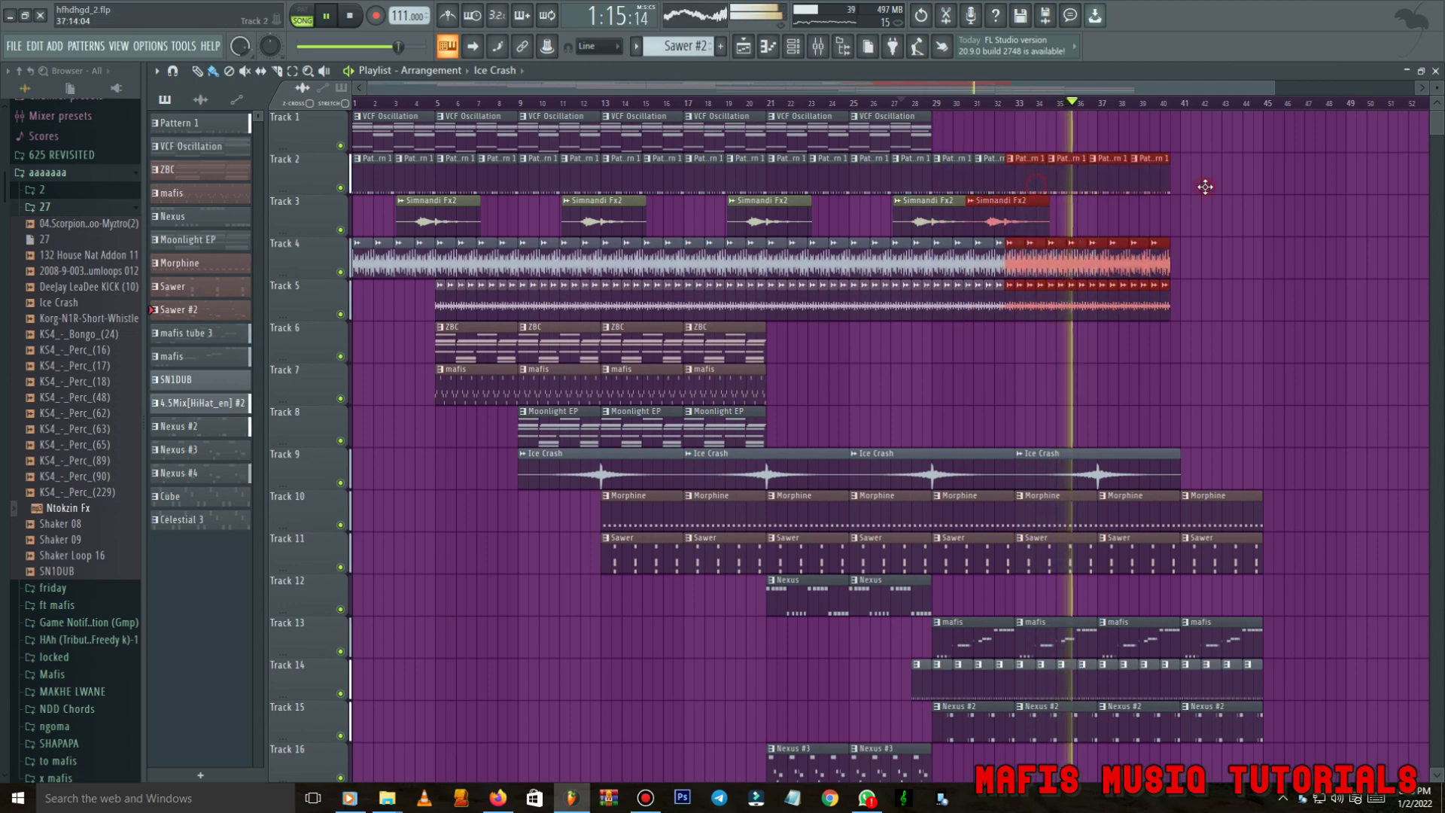
pyautogui.scroll(-2, 384, 437)
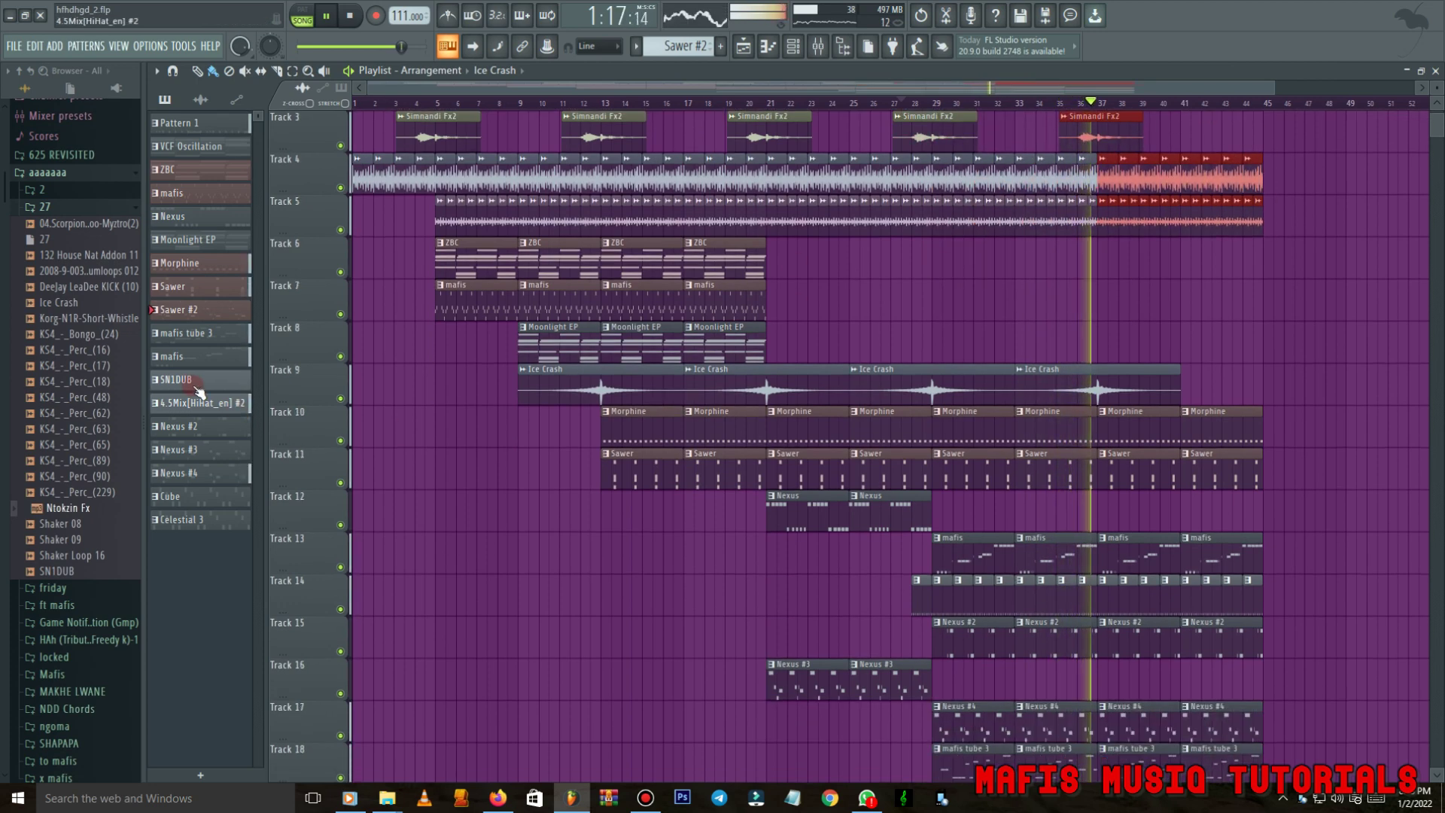
# Place the SN1DUB pattern on Track 20 at bars 37 and 41, and copy Sawer #2 to bar 41 on Track 19.
pyautogui.scroll(-5, 1027, 555)
pyautogui.moveTo(1103, 632); pyautogui.dragTo(1235, 631)
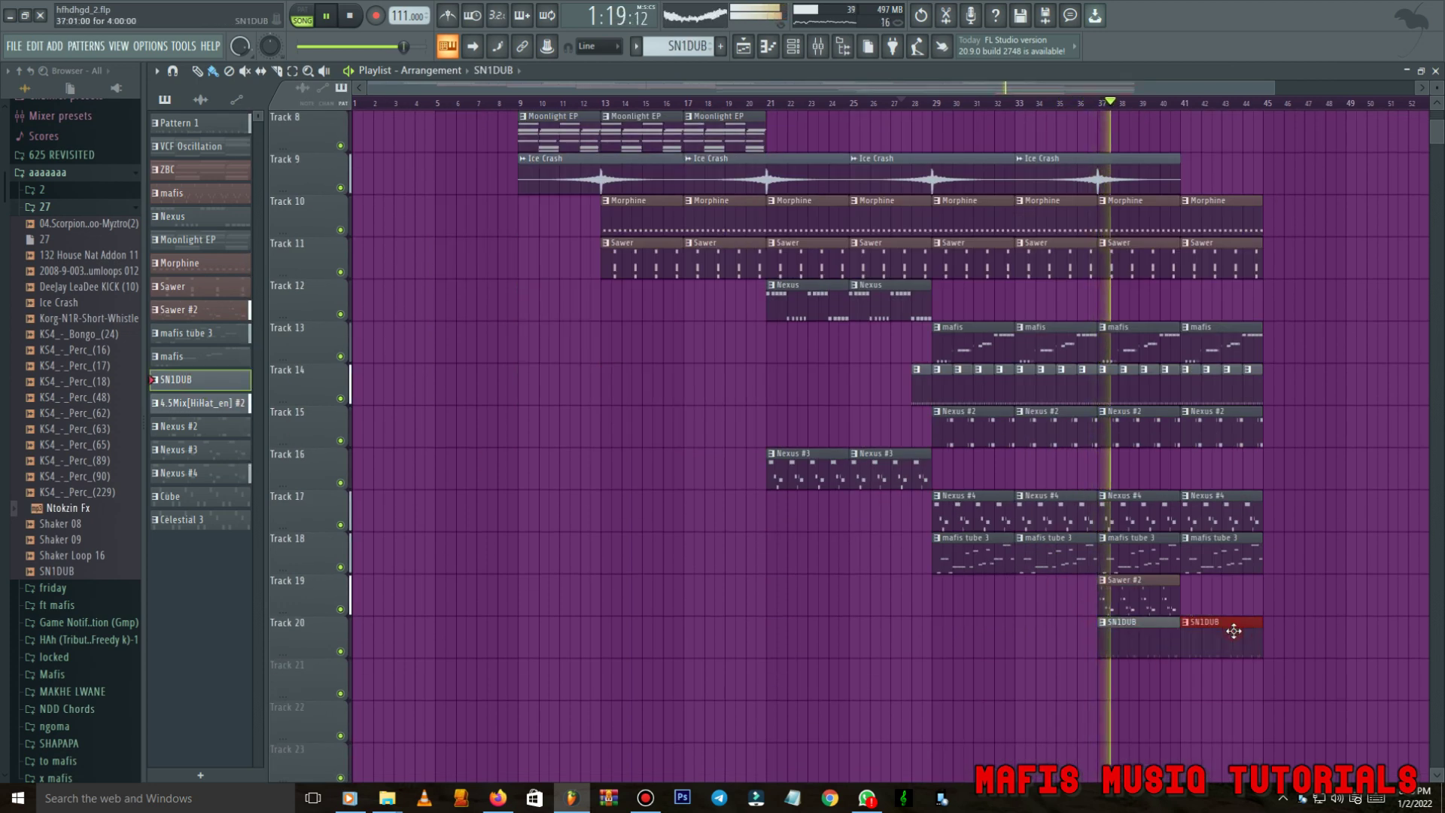
pyautogui.moveTo(1157, 597); pyautogui.dragTo(1240, 598)
# Replay from bar 37, delete the Nexus #4 clips at bars 37 and 41, and re-copy mafis tube 3 to bar 41 on Track 18.
pyautogui.scroll(3, 1298, 600)
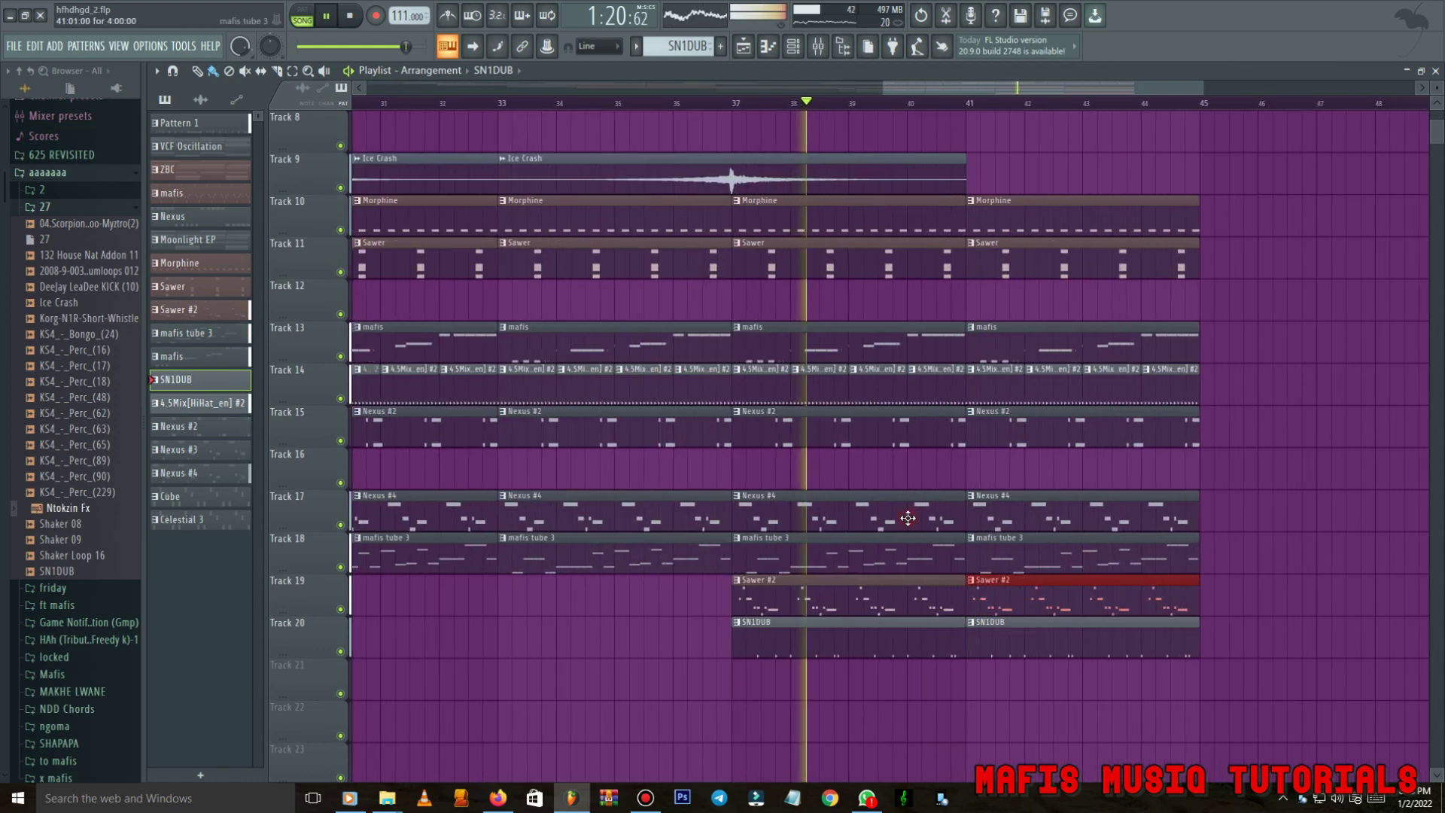
pyautogui.click(716, 103)
pyautogui.rightClick(795, 517)
pyautogui.rightClick(984, 549)
pyautogui.rightClick(973, 508)
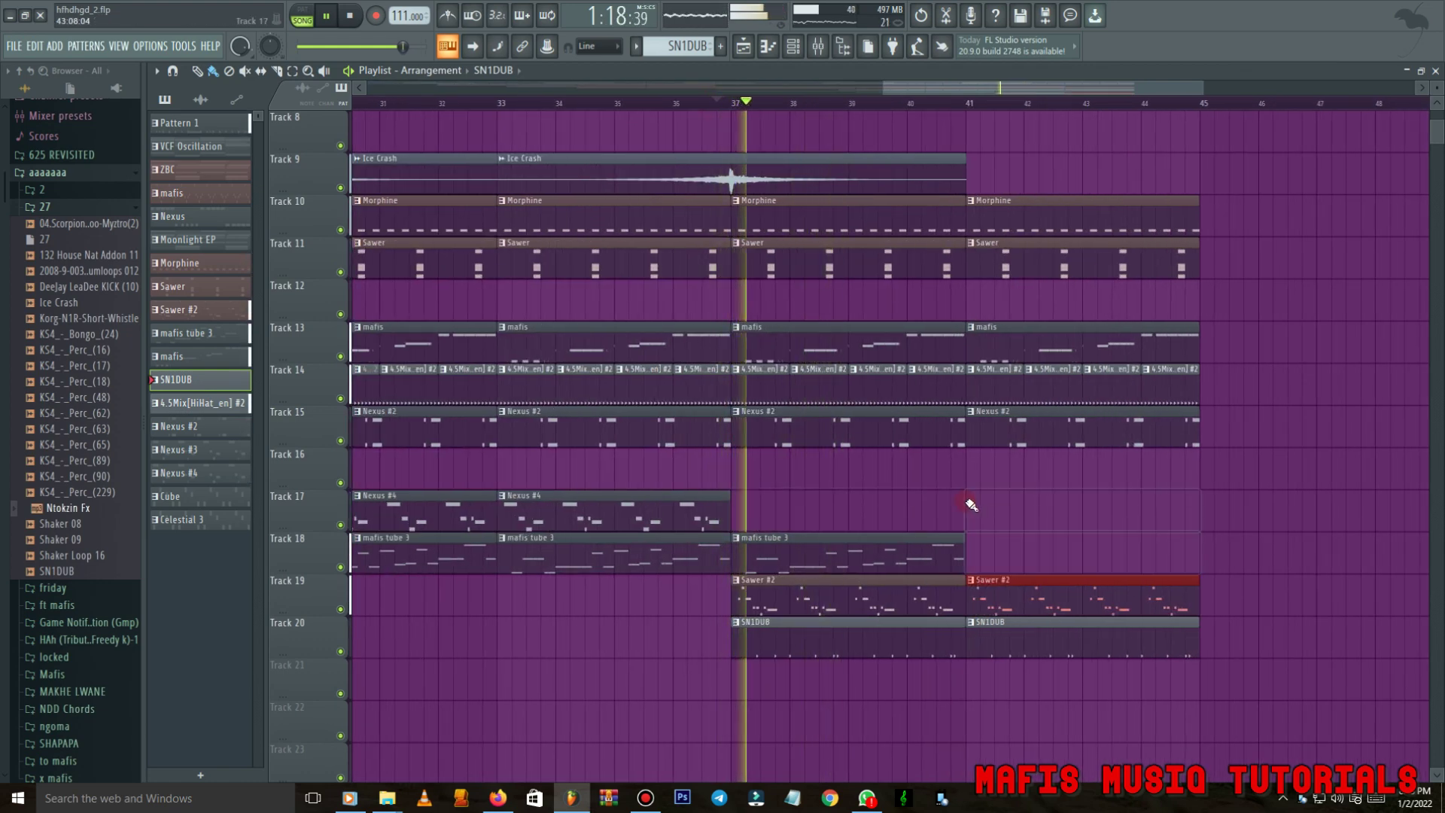
pyautogui.keyDown('shift'); pyautogui.moveTo(937, 551); pyautogui.dragTo(1171, 551); pyautogui.keyUp('shift')
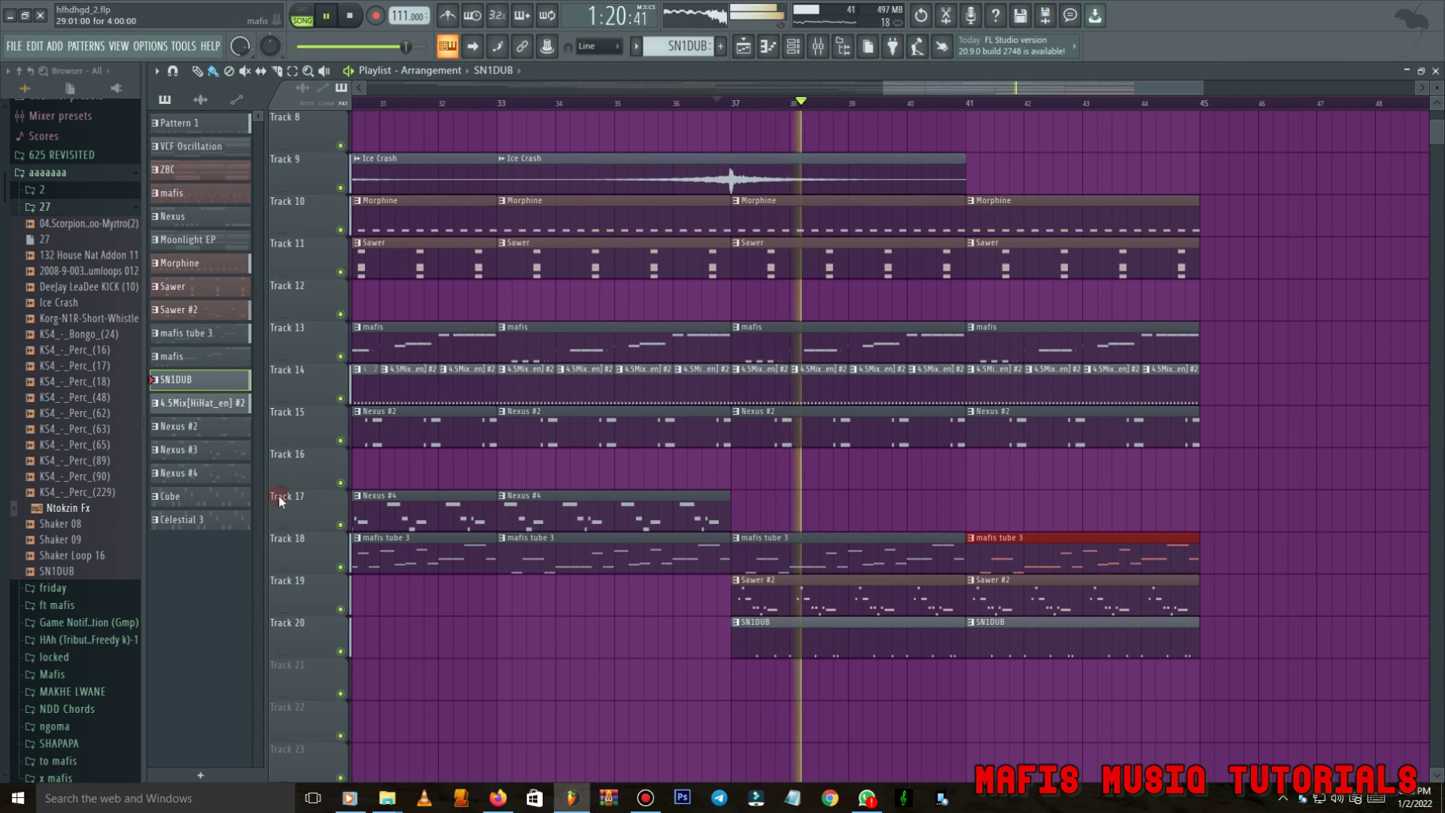
# Place the Cube pattern on Track 21 at bars 37 and 41, and check its notes in the piano roll.
pyautogui.click(205, 513)
pyautogui.scroll(-3, 755, 535)
pyautogui.press('space')
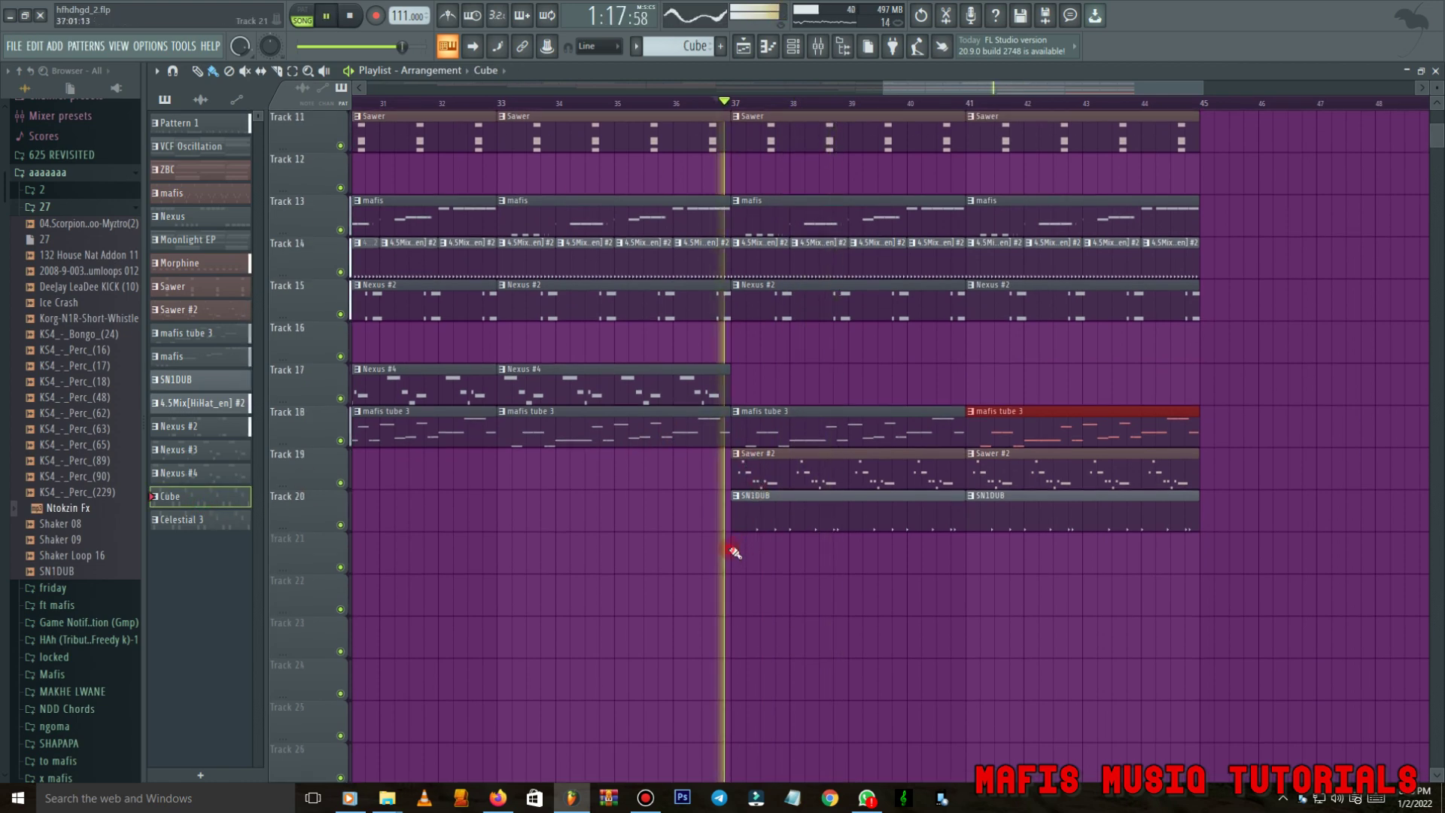
pyautogui.click(731, 550)
pyautogui.scroll(-4, 742, 555)
pyautogui.click(1091, 566)
pyautogui.scroll(3, 1096, 569)
pyautogui.doubleClick(976, 561)
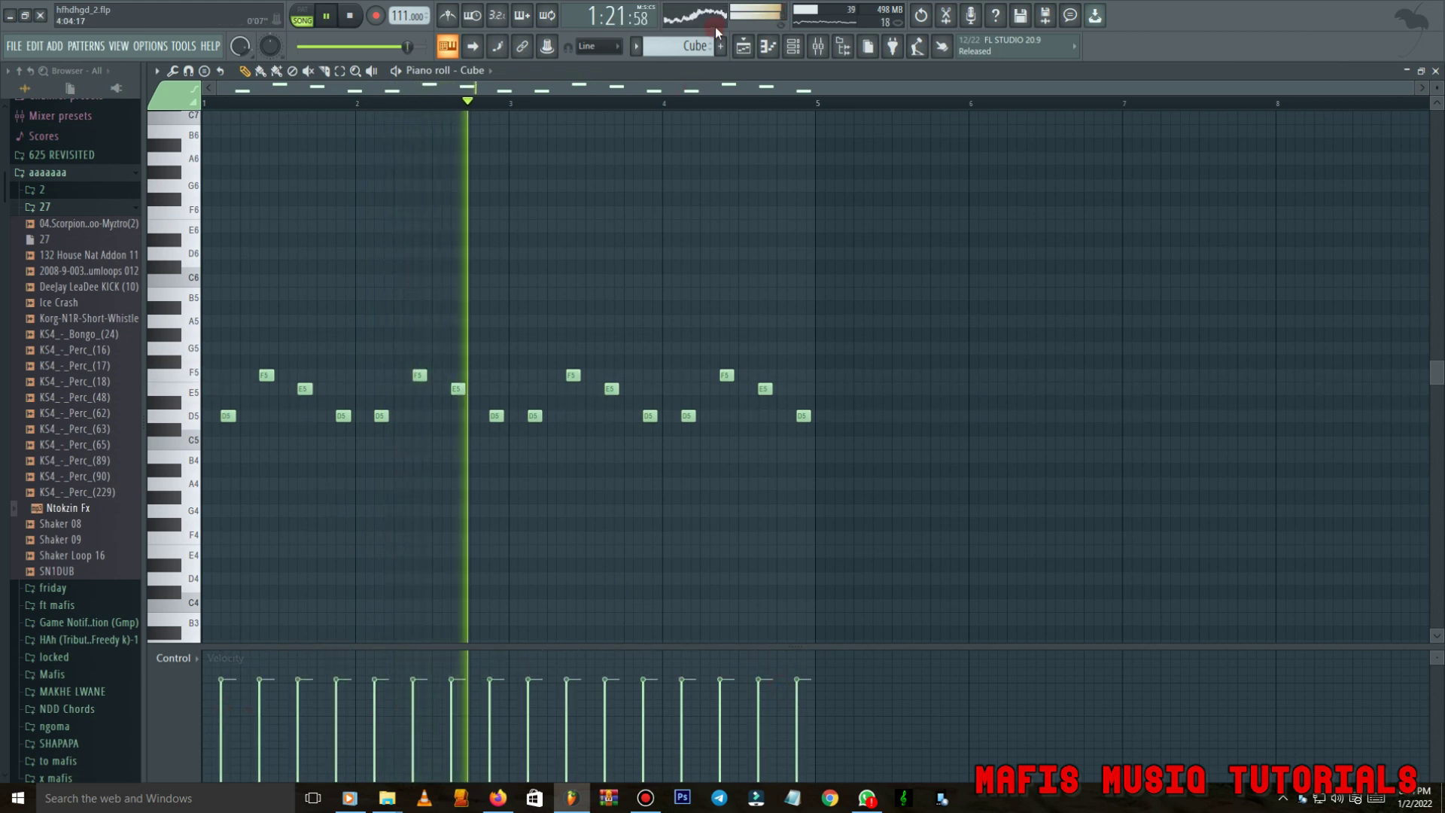
pyautogui.click(743, 46)
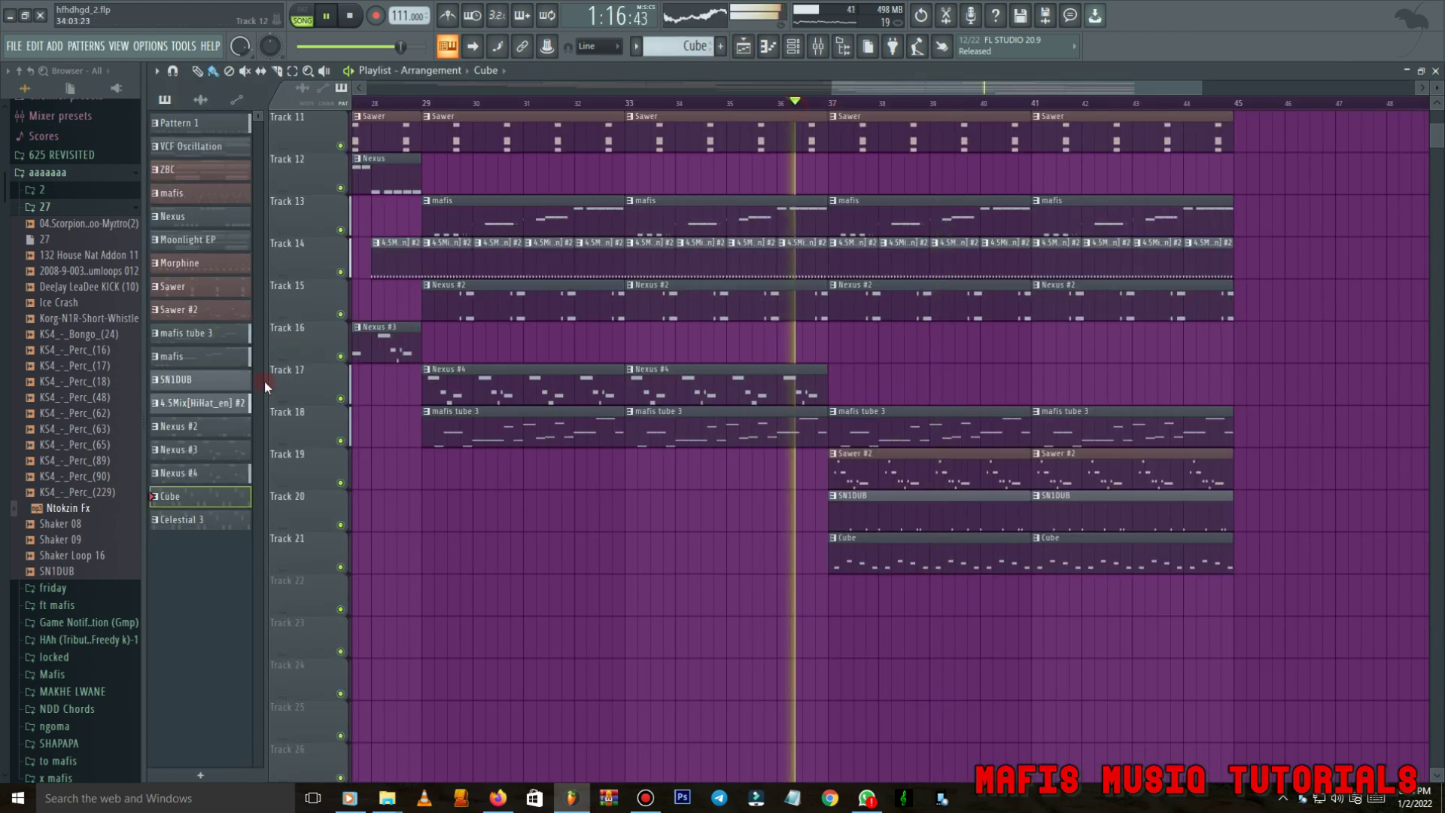
# Place the Celestial 3 pattern on Track 22 at bars 37 and 41.
pyautogui.click(181, 520)
pyautogui.click(836, 595)
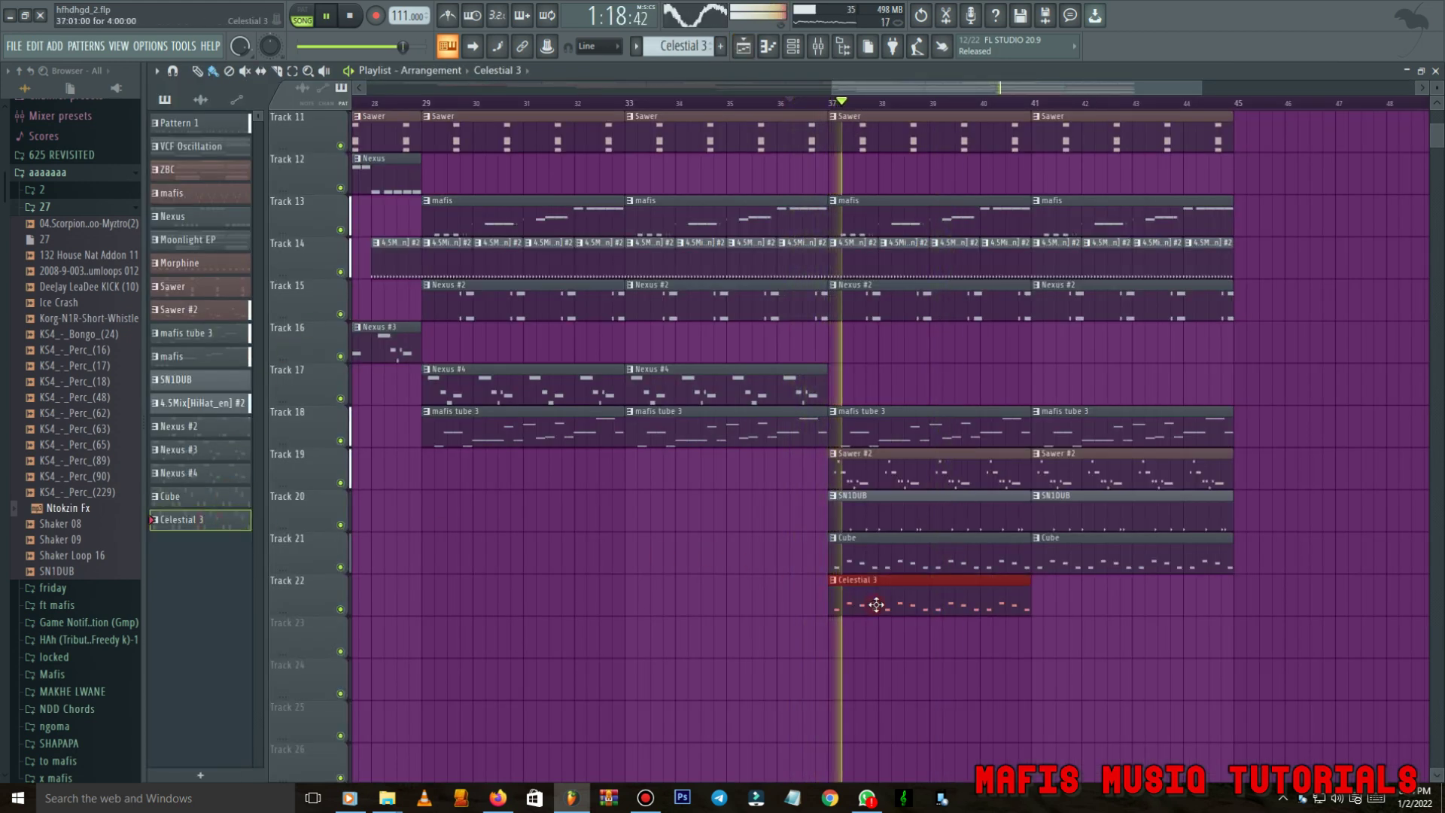
pyautogui.hotkey('ctrl', 'b')
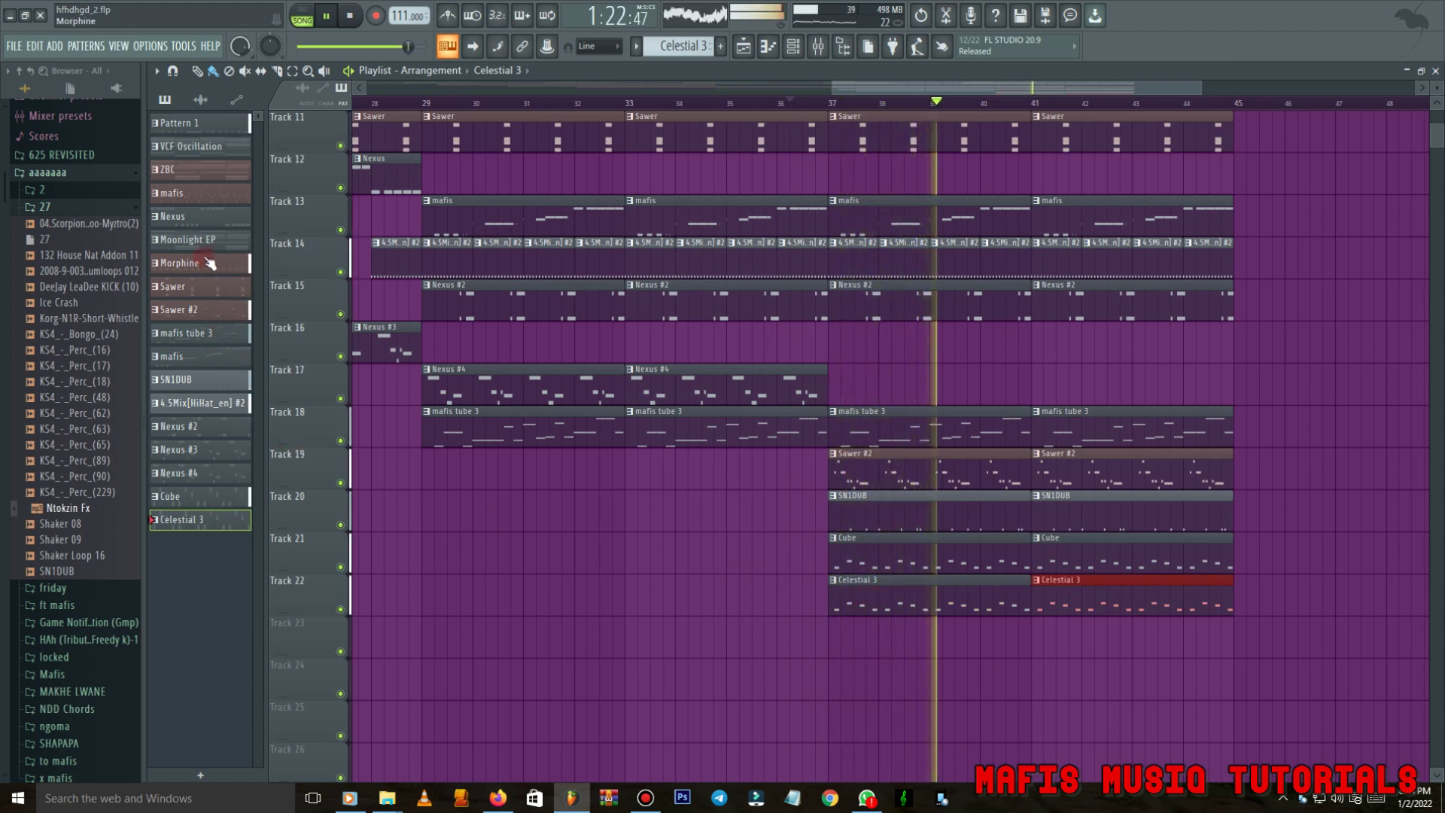
# Create a new empty pattern, place it on Track 23 at bar 37, and look over its channels in the channel rack.
pyautogui.click(720, 46)
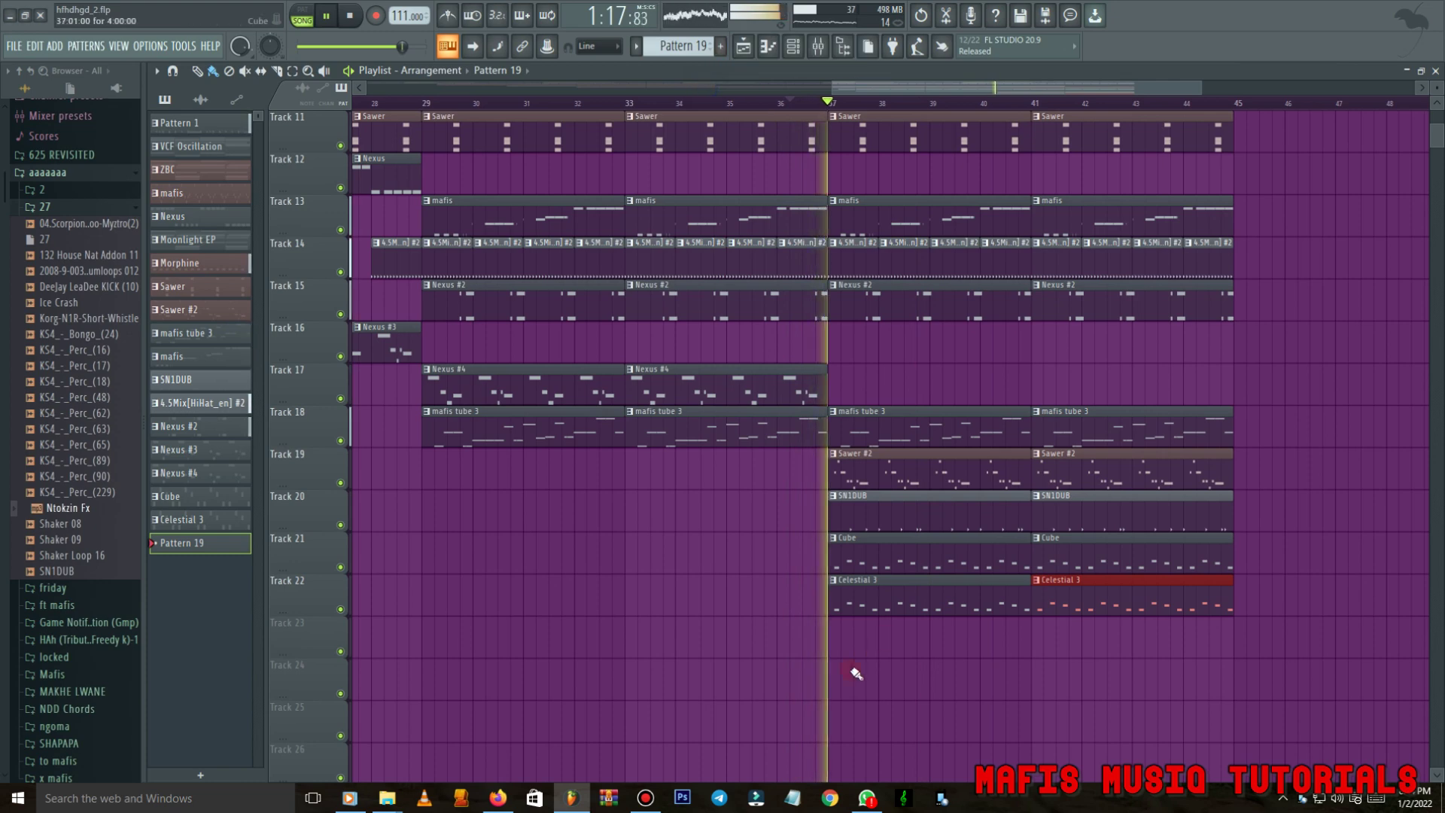
pyautogui.click(835, 638)
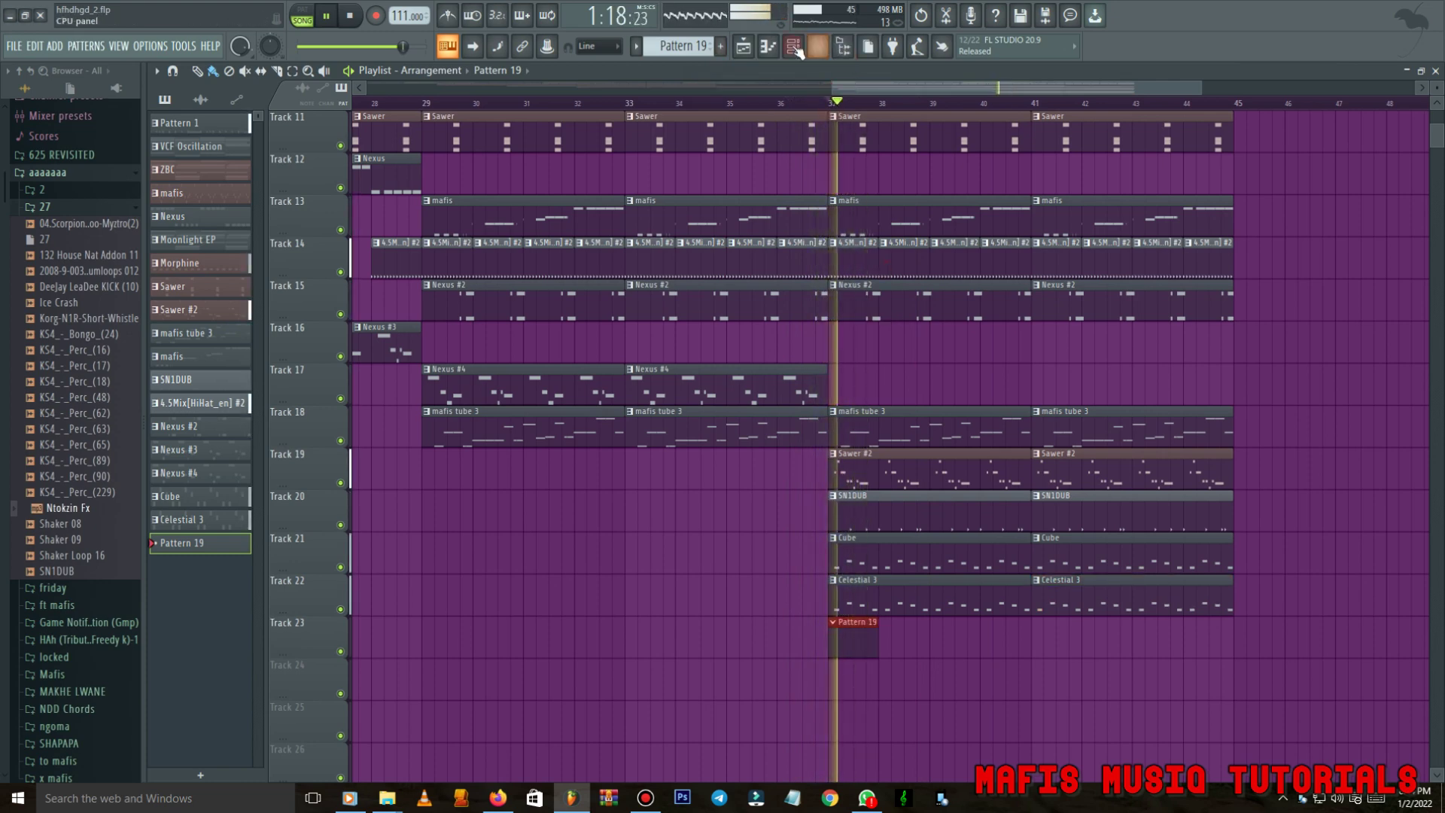
pyautogui.click(795, 47)
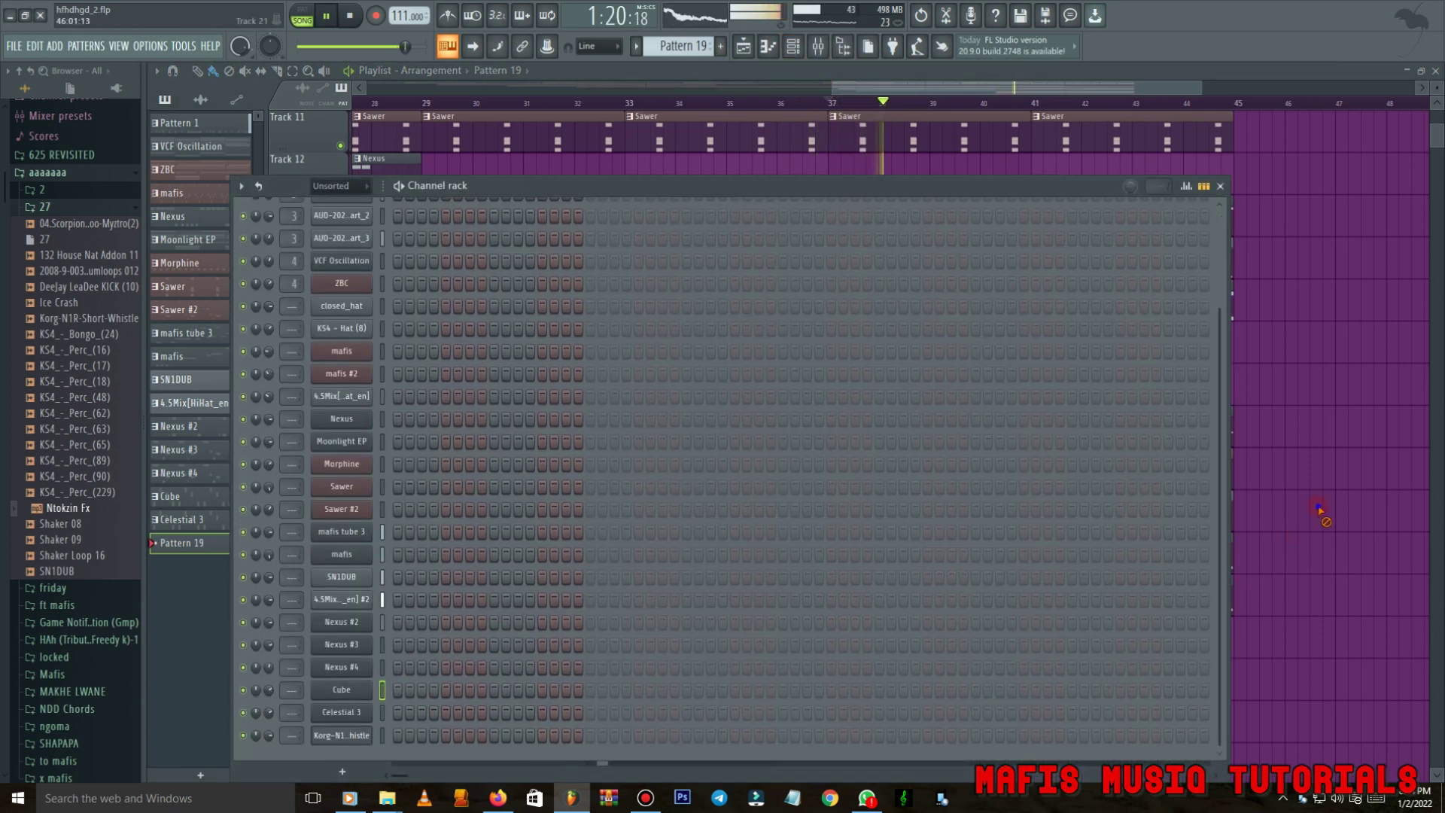
pyautogui.rightClick(1319, 509)
pyautogui.press('space')
pyautogui.press('space')
pyautogui.press('space')
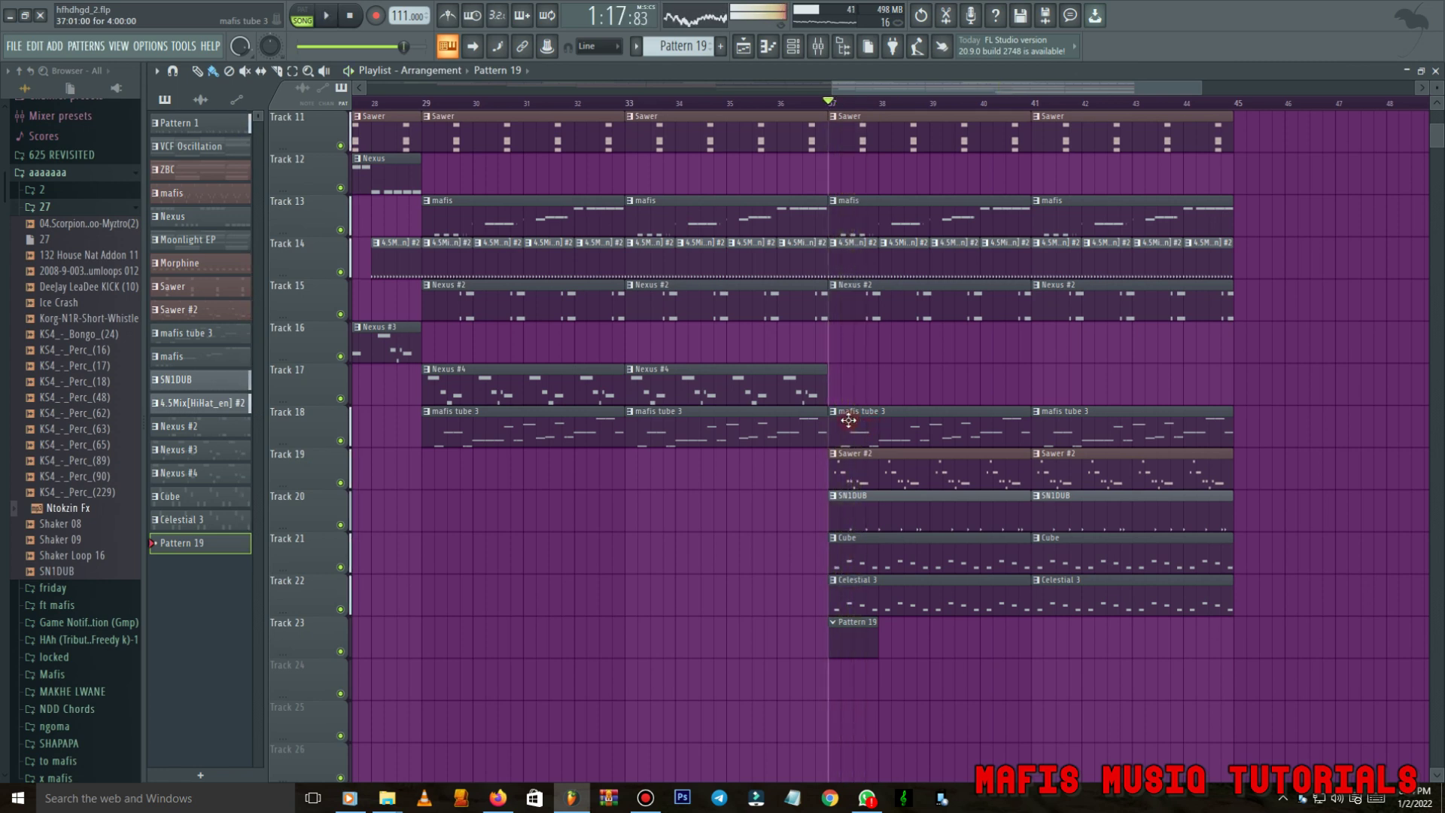
# Make the mafis tube 3 clip at bar 37 on Track 18 unique and review its notes in the piano roll.
pyautogui.click(834, 414)
pyautogui.click(866, 506)
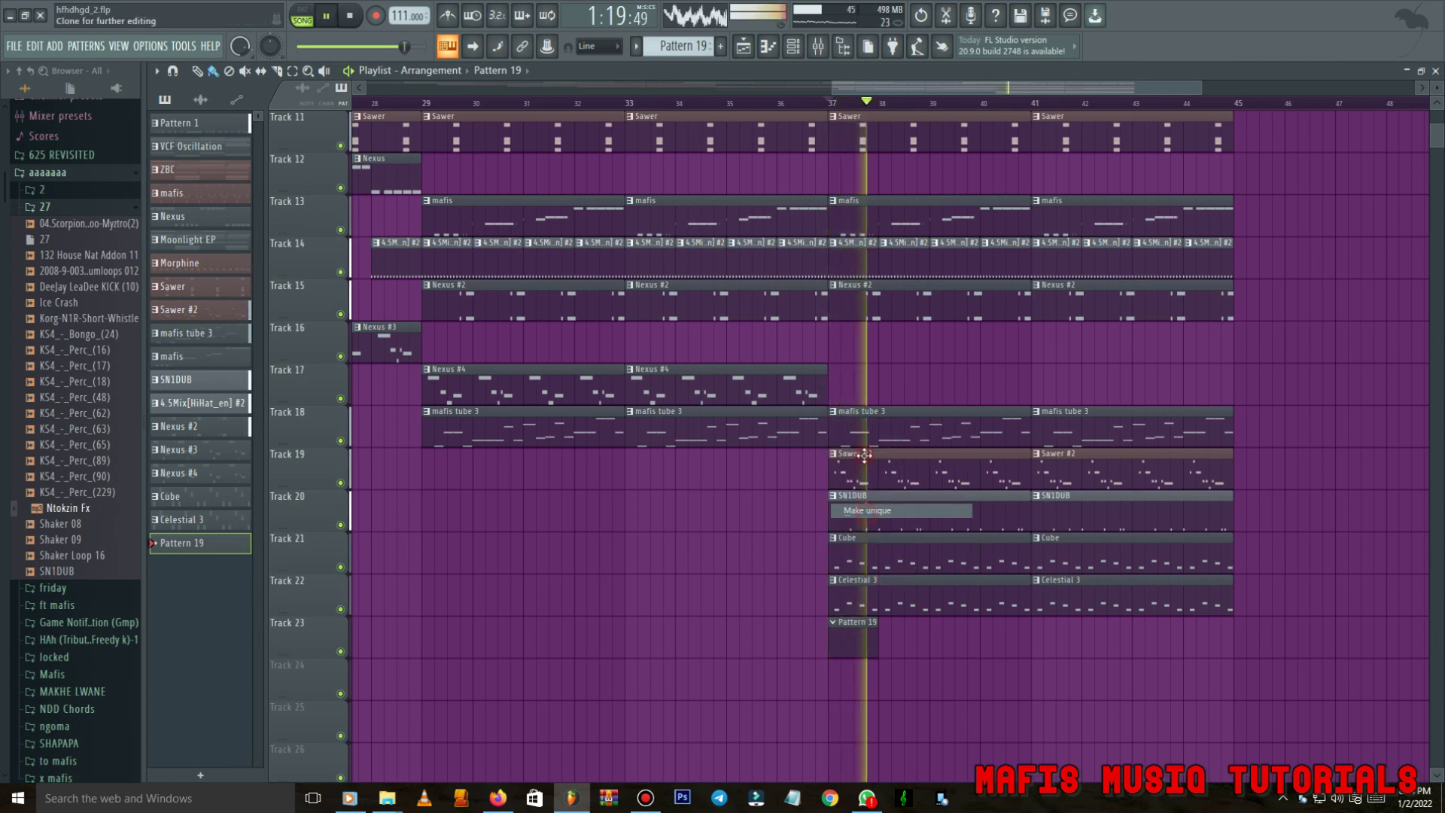
pyautogui.doubleClick(866, 432)
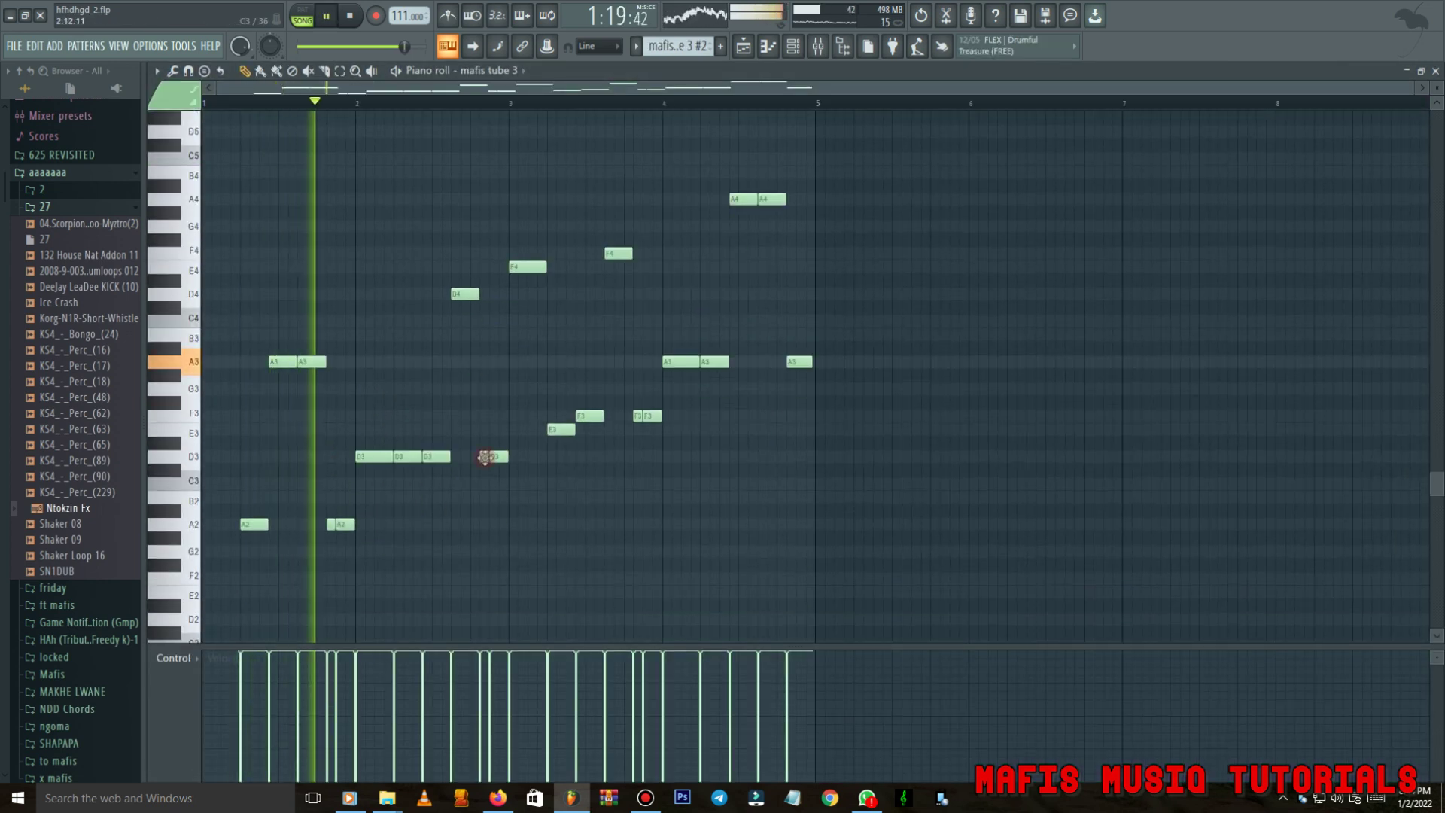
pyautogui.click(489, 70)
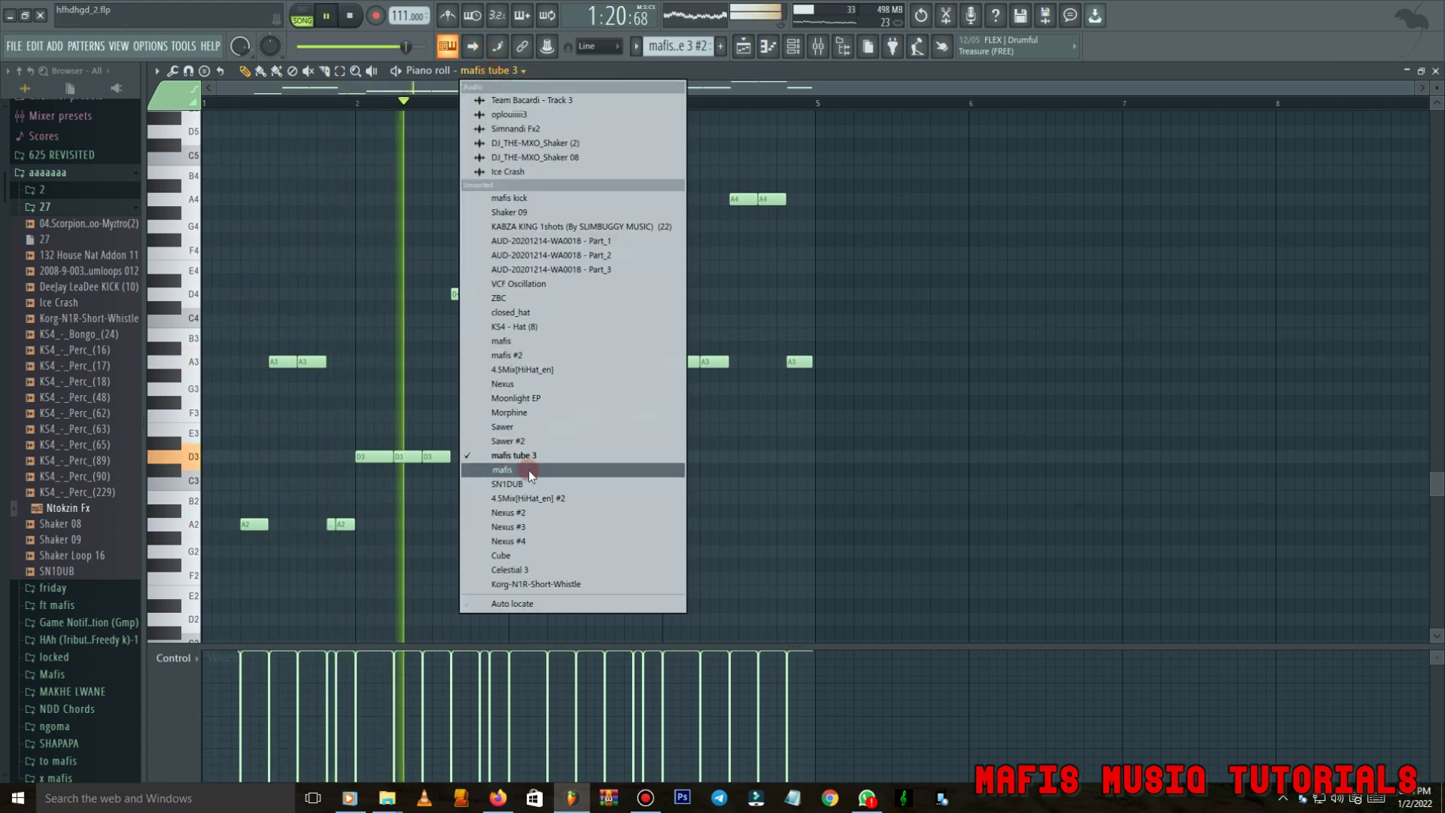
pyautogui.click(732, 225)
pyautogui.click(743, 47)
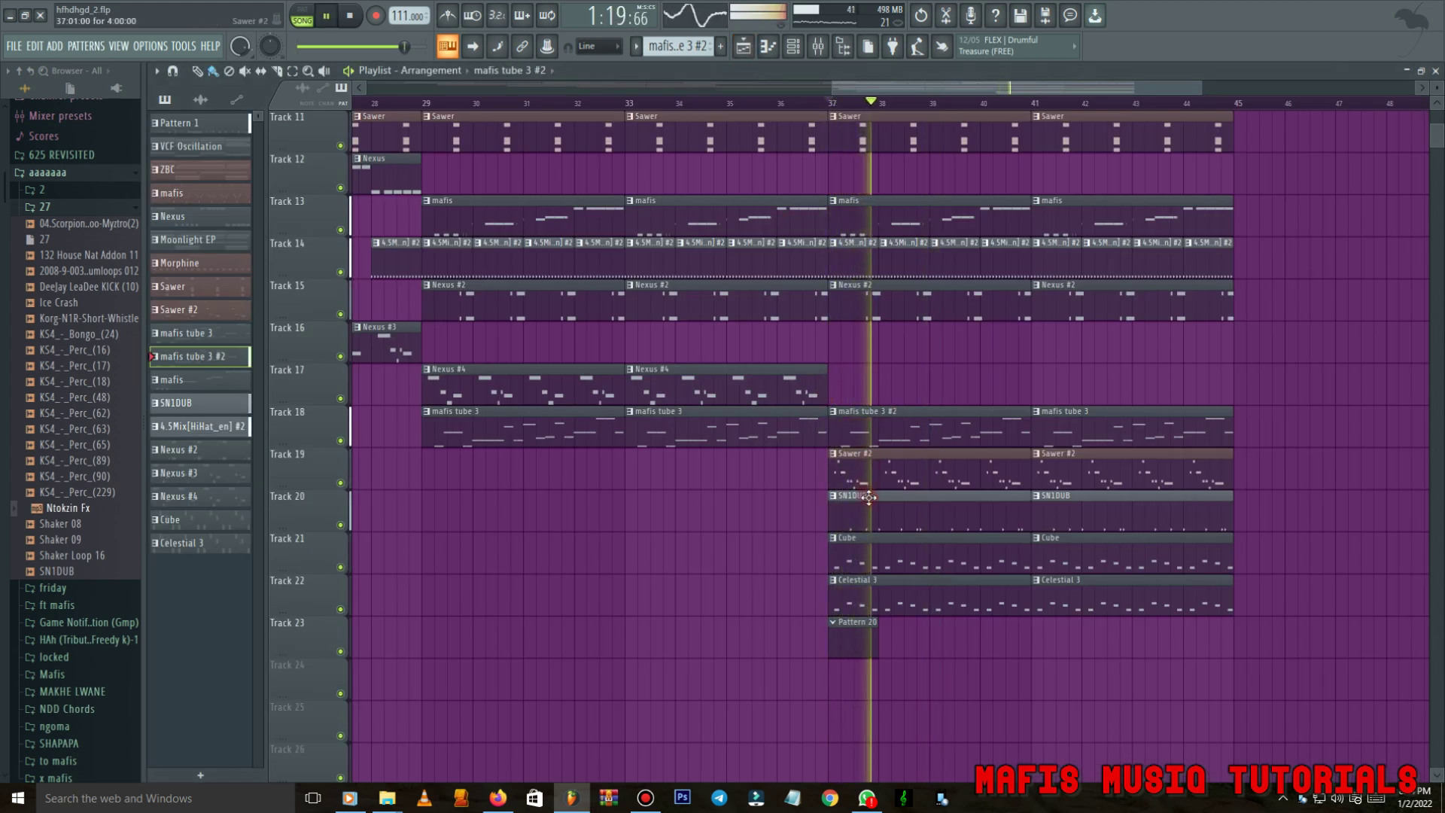
# Make the mafis clip at bar 37 on Track 13 unique and open it in the piano roll.
pyautogui.scroll(1, 875, 351)
pyautogui.click(834, 244)
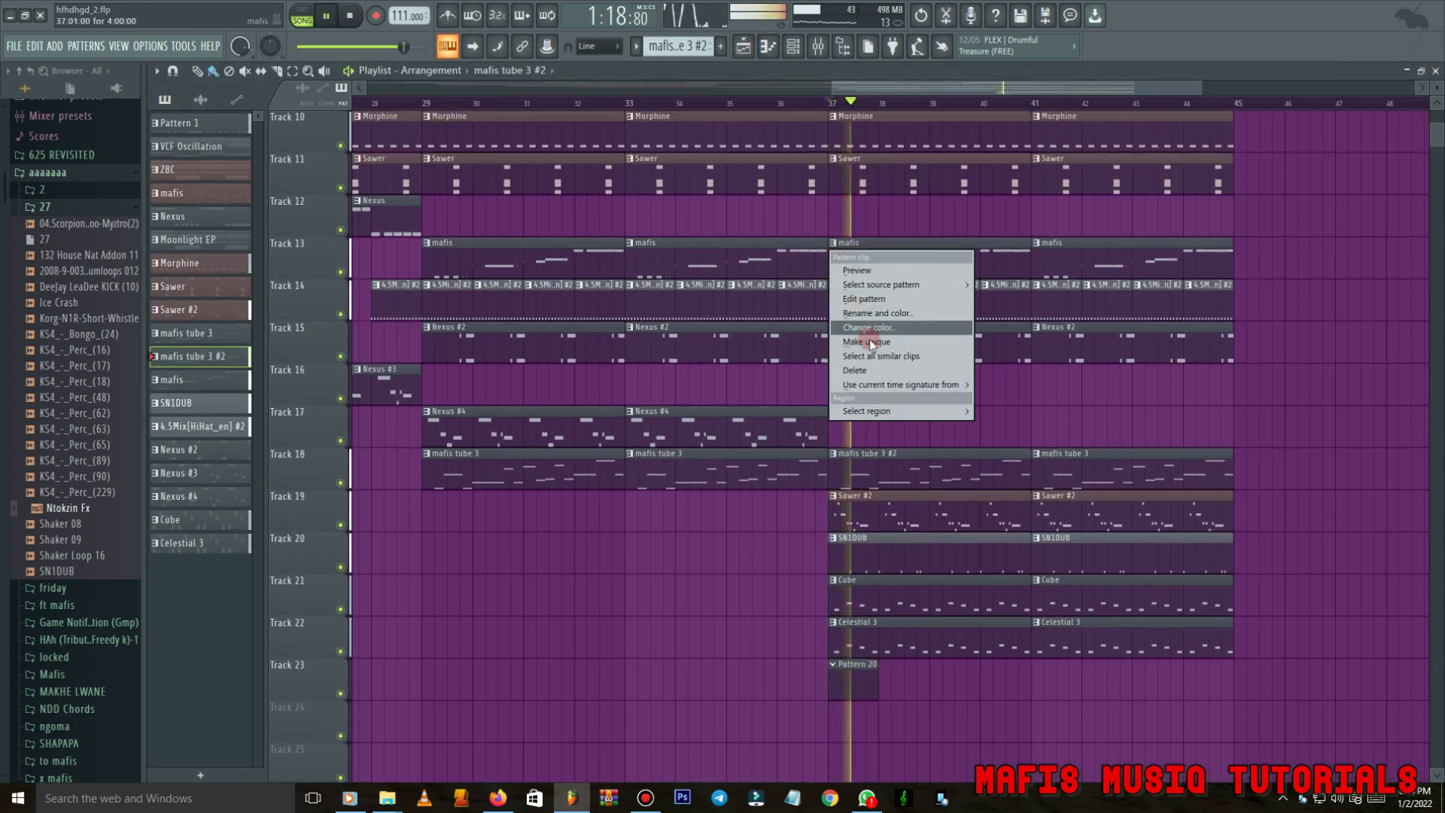
pyautogui.click(865, 342)
pyautogui.doubleClick(862, 255)
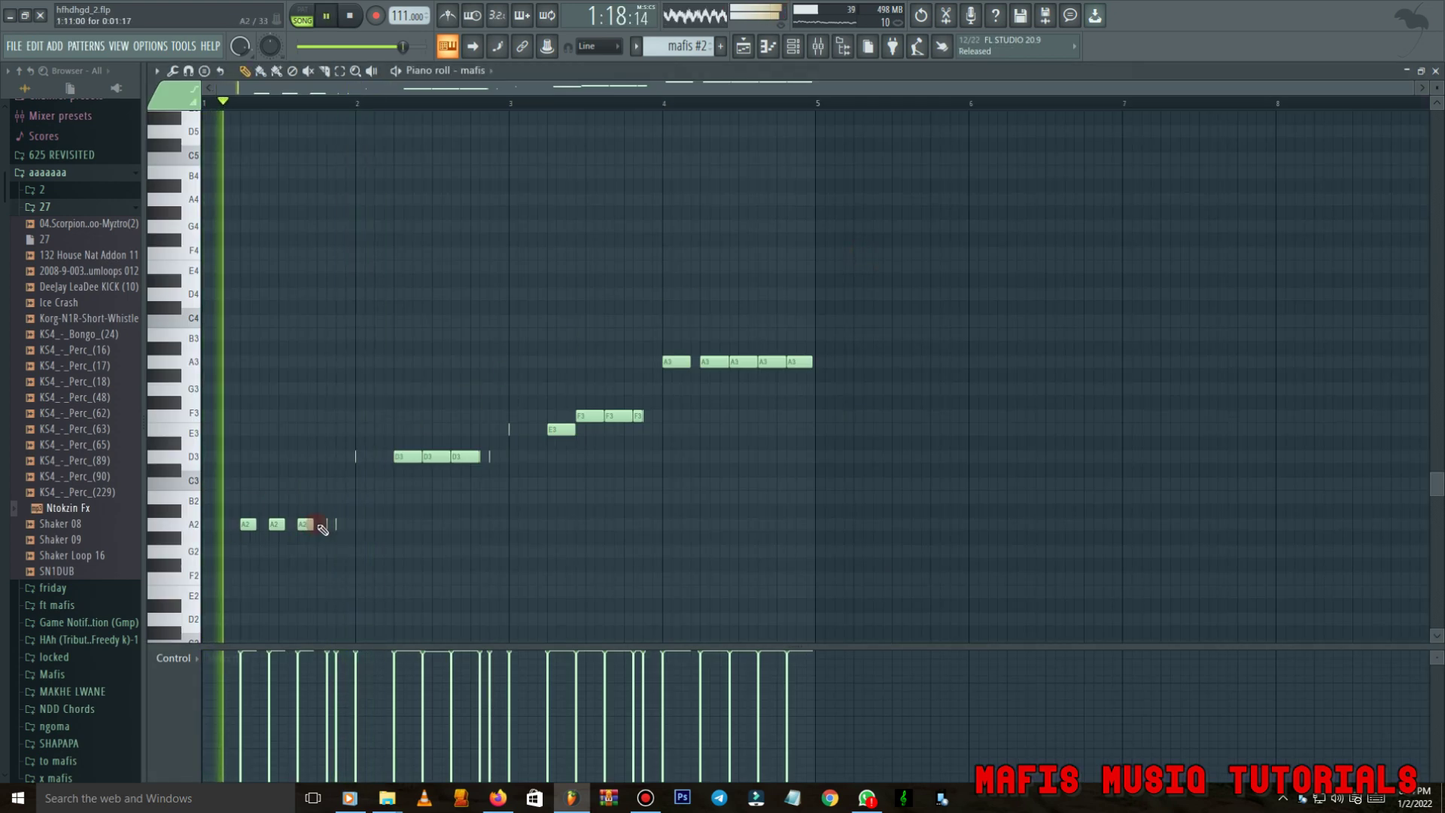
# Shorten the first A2 note and add very short A2, D3, E3 and F3 notes in bars 1 to 3 of the unique mafis pattern.
pyautogui.keyDown('ctrl'); pyautogui.scroll(4, 329, 525); pyautogui.keyUp('ctrl')
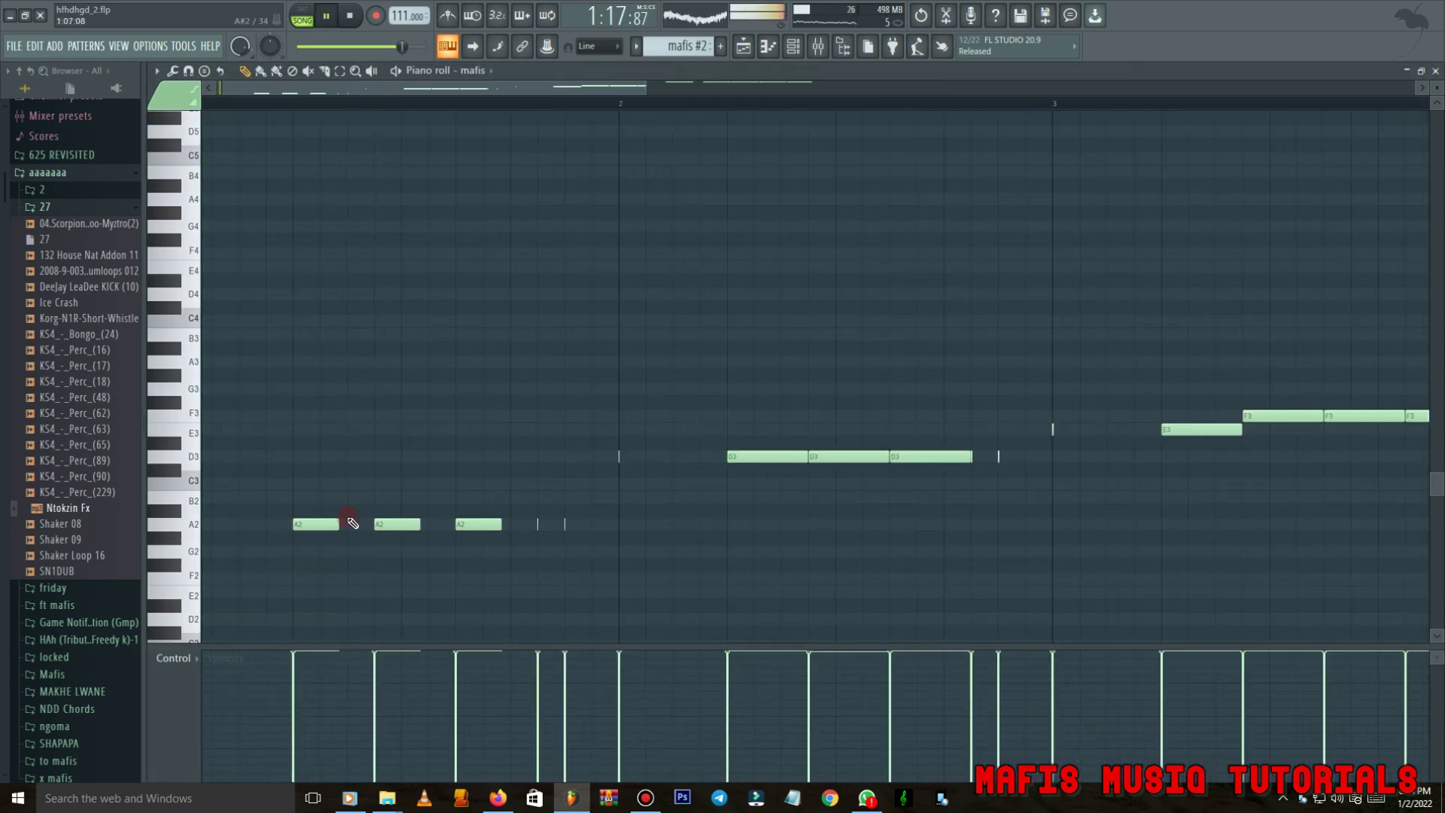
pyautogui.click(321, 497)
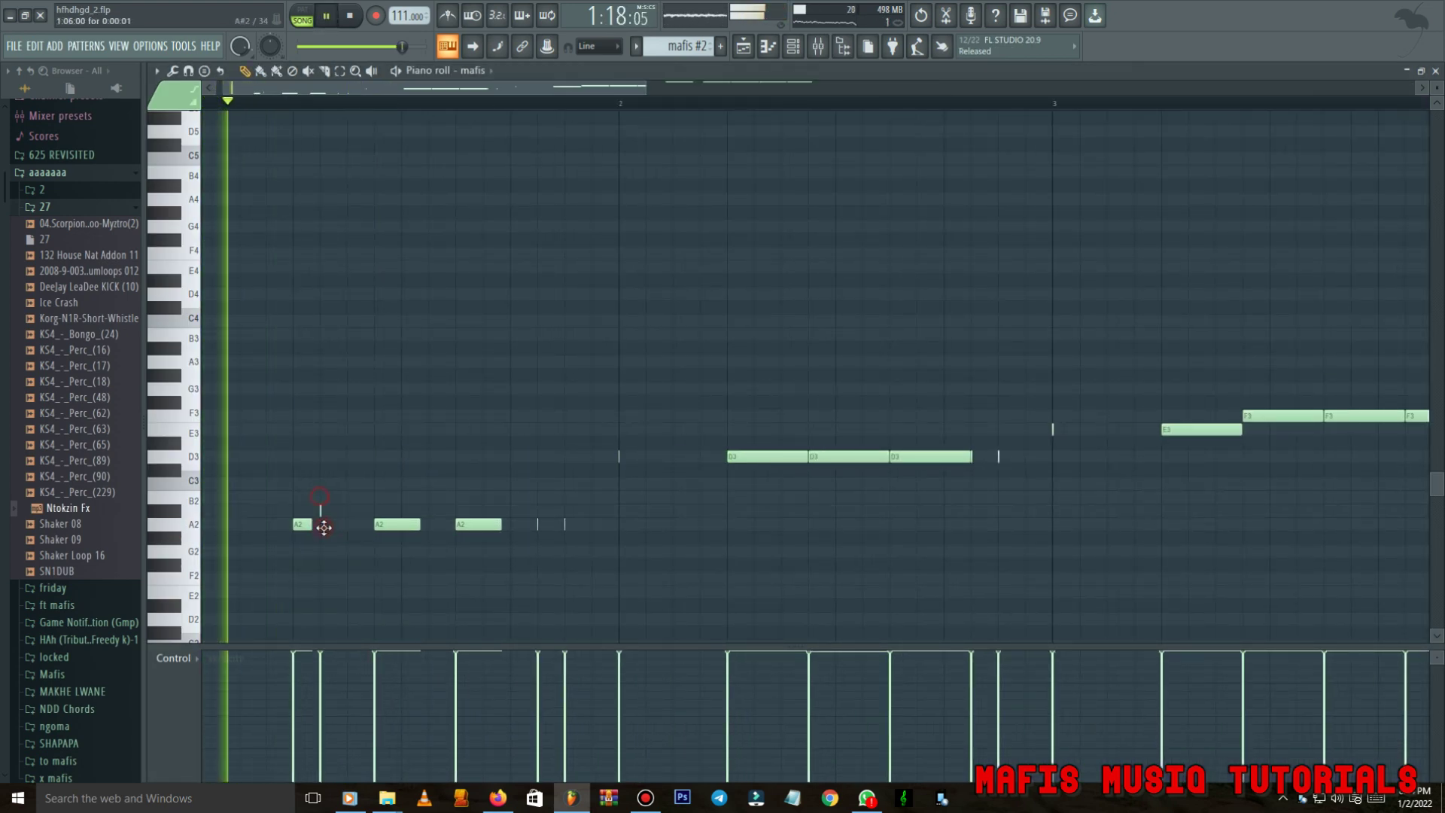
pyautogui.keyDown('ctrl'); pyautogui.scroll(-3, 377, 525); pyautogui.keyUp('ctrl')
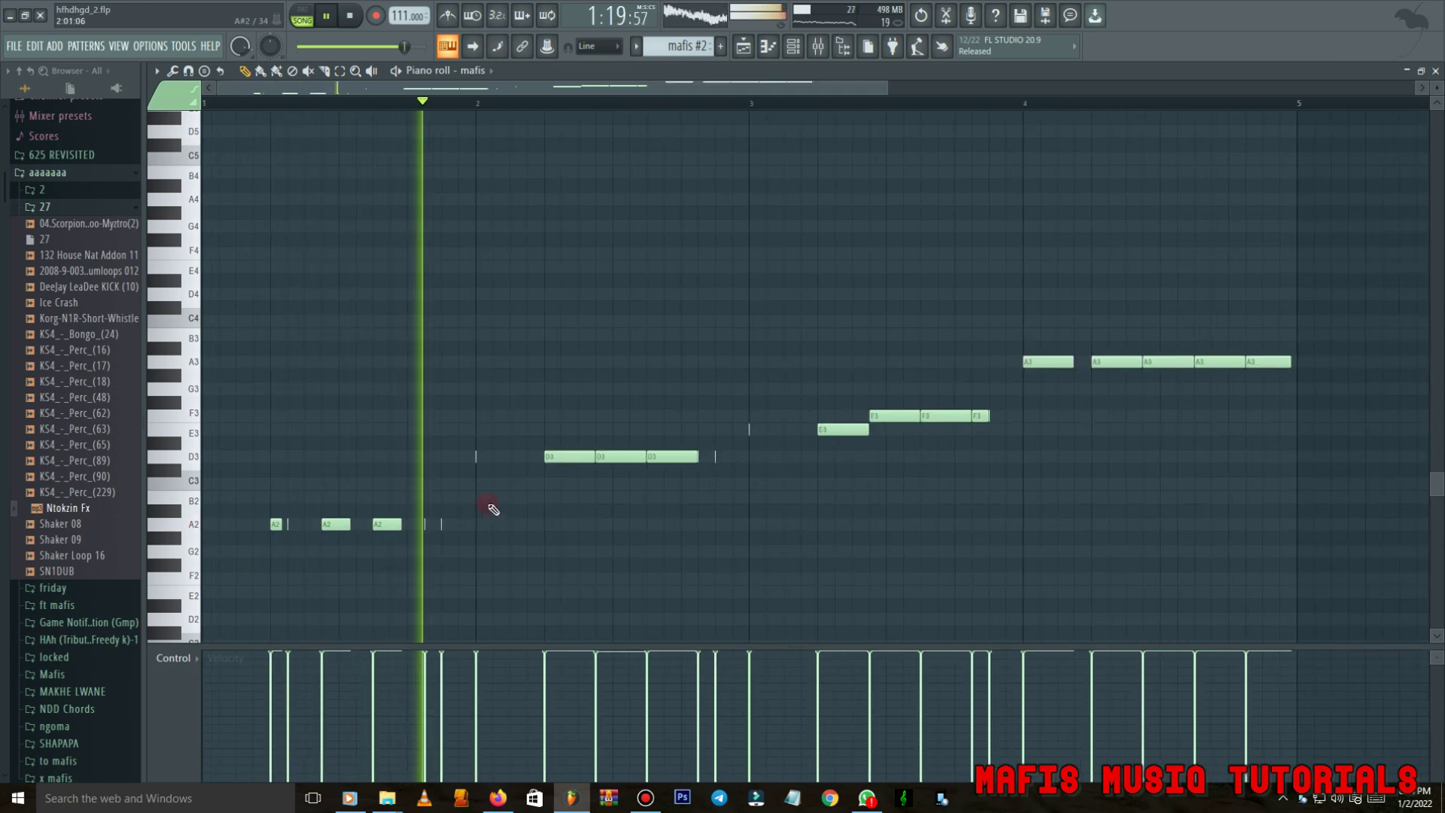
pyautogui.click(492, 456)
pyautogui.click(773, 429)
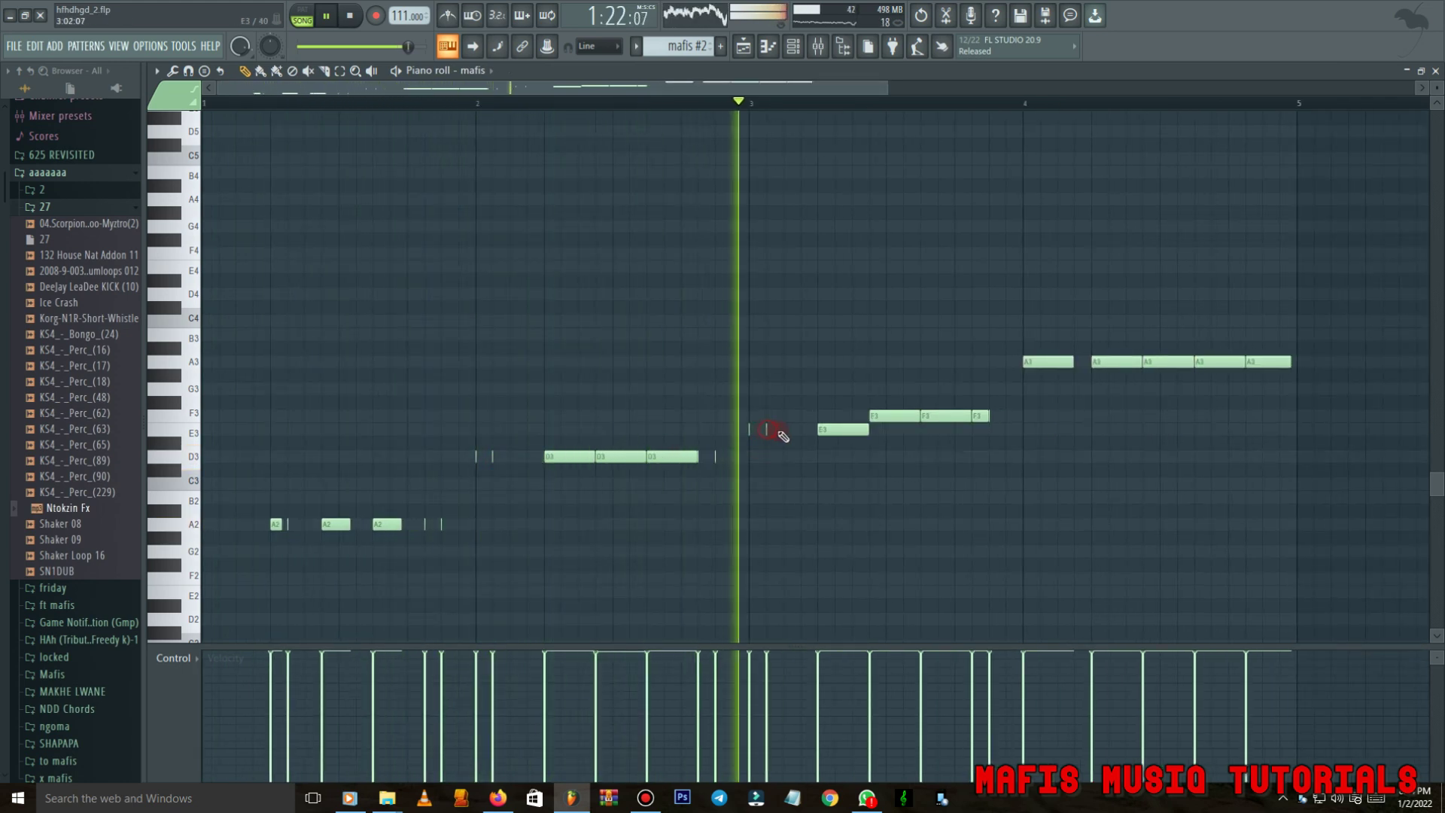
pyautogui.keyDown('ctrl'); pyautogui.scroll(-2, 818, 440); pyautogui.keyUp('ctrl')
pyautogui.keyDown('ctrl'); pyautogui.scroll(3, 655, 430); pyautogui.keyUp('ctrl')
pyautogui.click(687, 415)
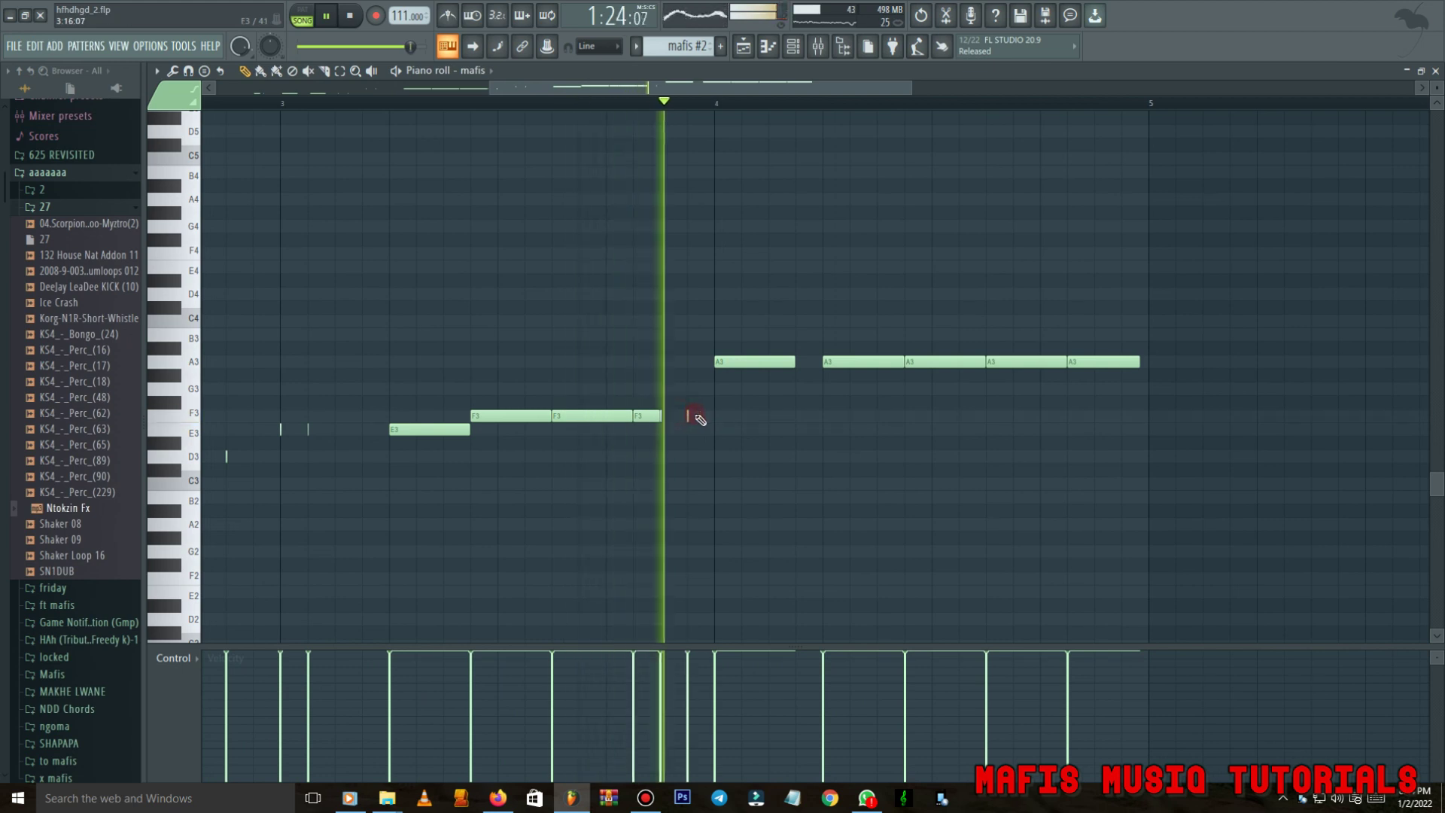
# Thin out bar 4 of the unique mafis pattern: delete the last two long A3 notes and add very short A3 notes.
pyautogui.press('space')
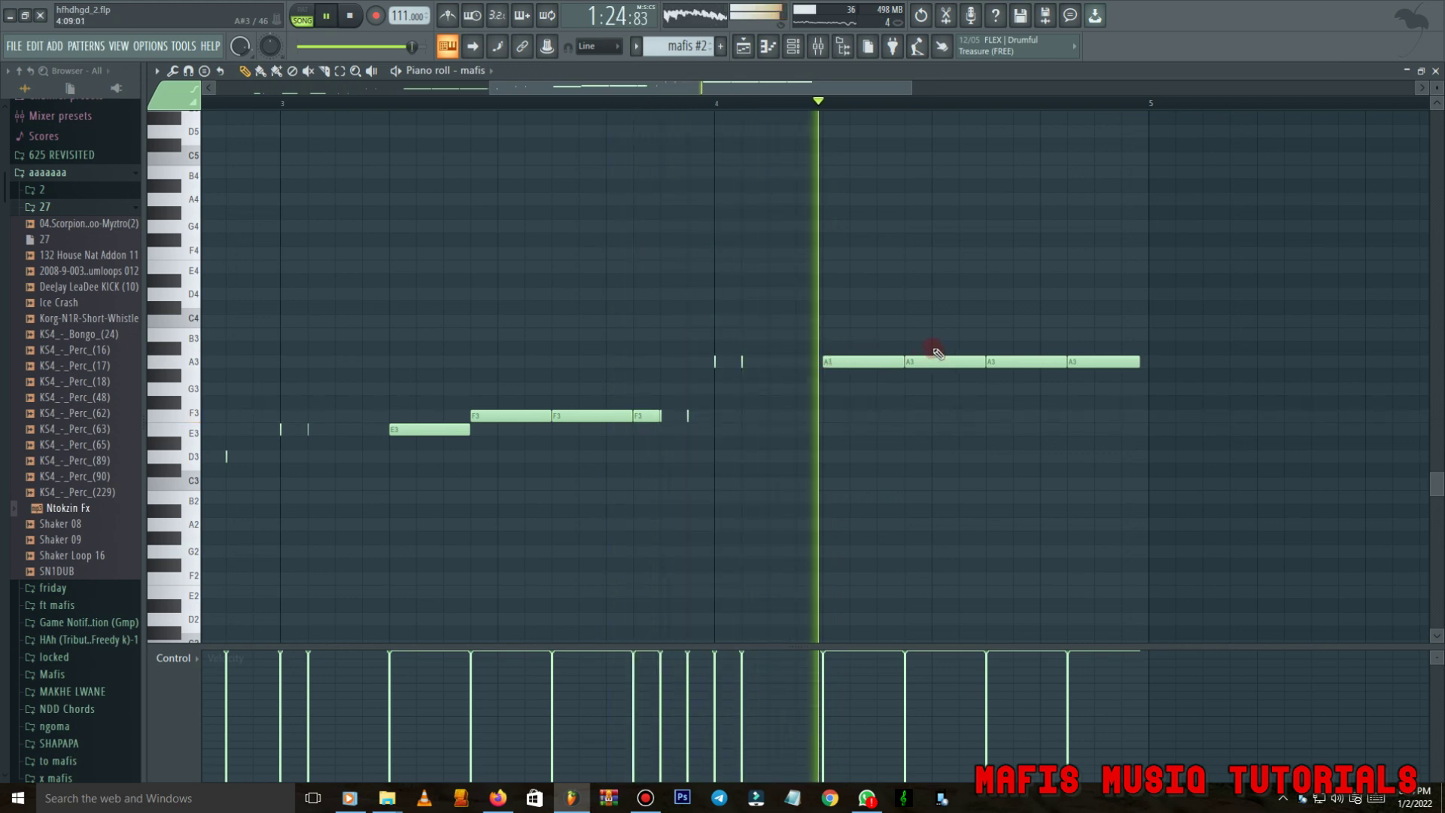
pyautogui.keyDown('ctrl'); pyautogui.moveTo(935, 343); pyautogui.dragTo(950, 388); pyautogui.keyUp('ctrl')
pyautogui.rightClick(1001, 364)
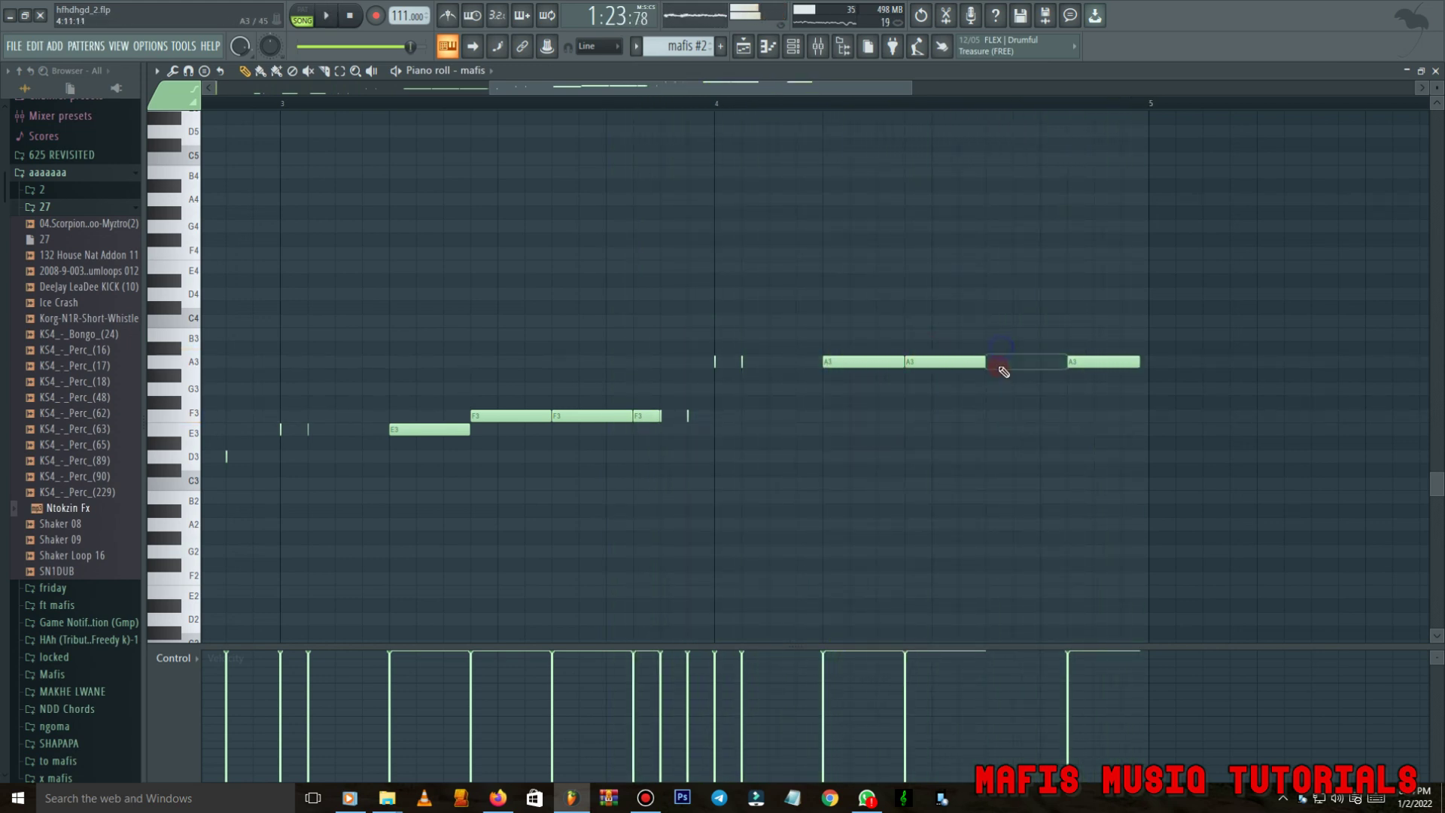
pyautogui.rightClick(1085, 363)
pyautogui.scroll(-3, 1074, 361)
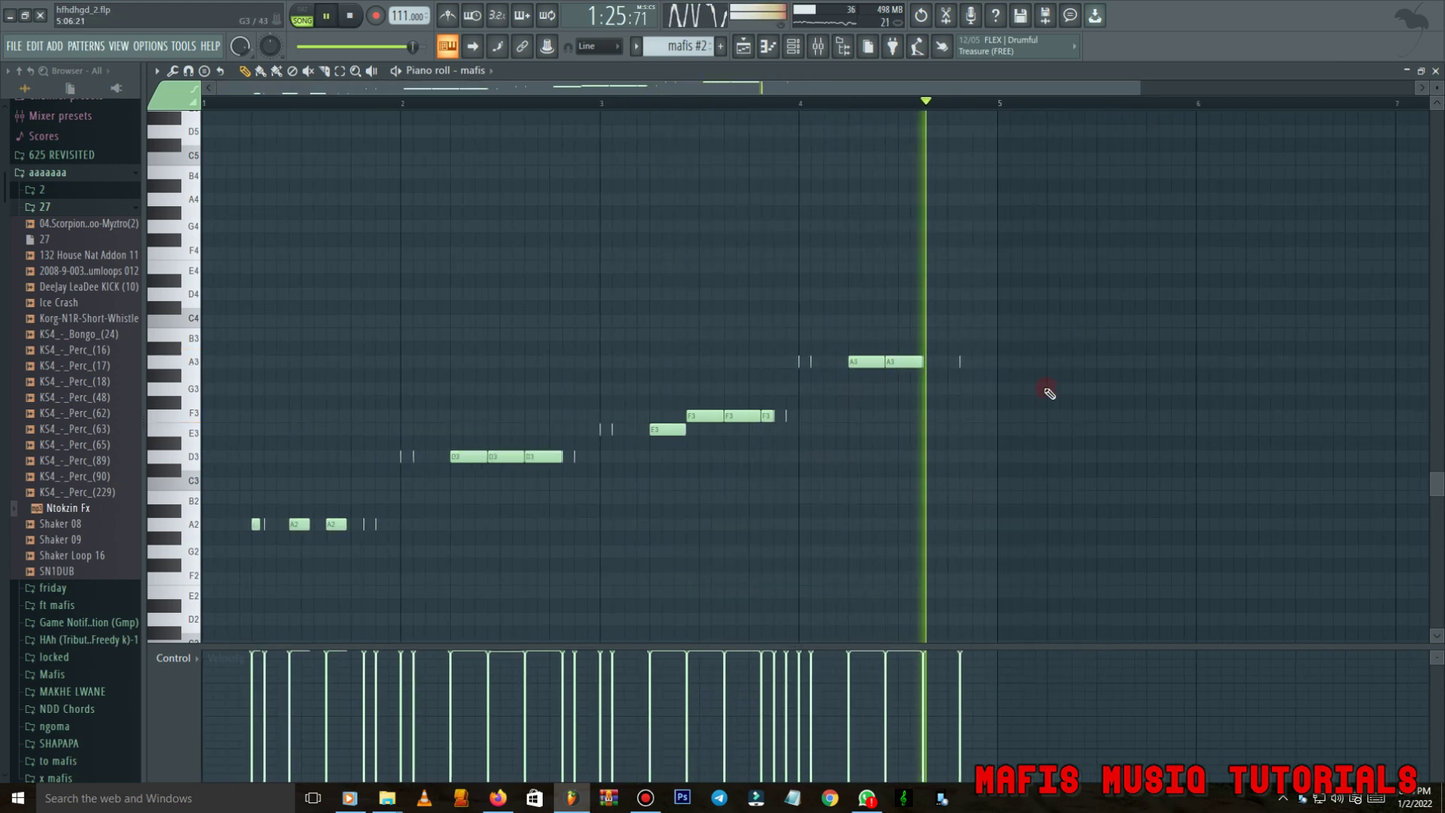
pyautogui.scroll(-1, 811, 239)
# Replace the mafis tube 3 and mafis clips at bar 41 on Tracks 18 and 13 with duplicates of their unique bar 37 versions.
pyautogui.press('F6')
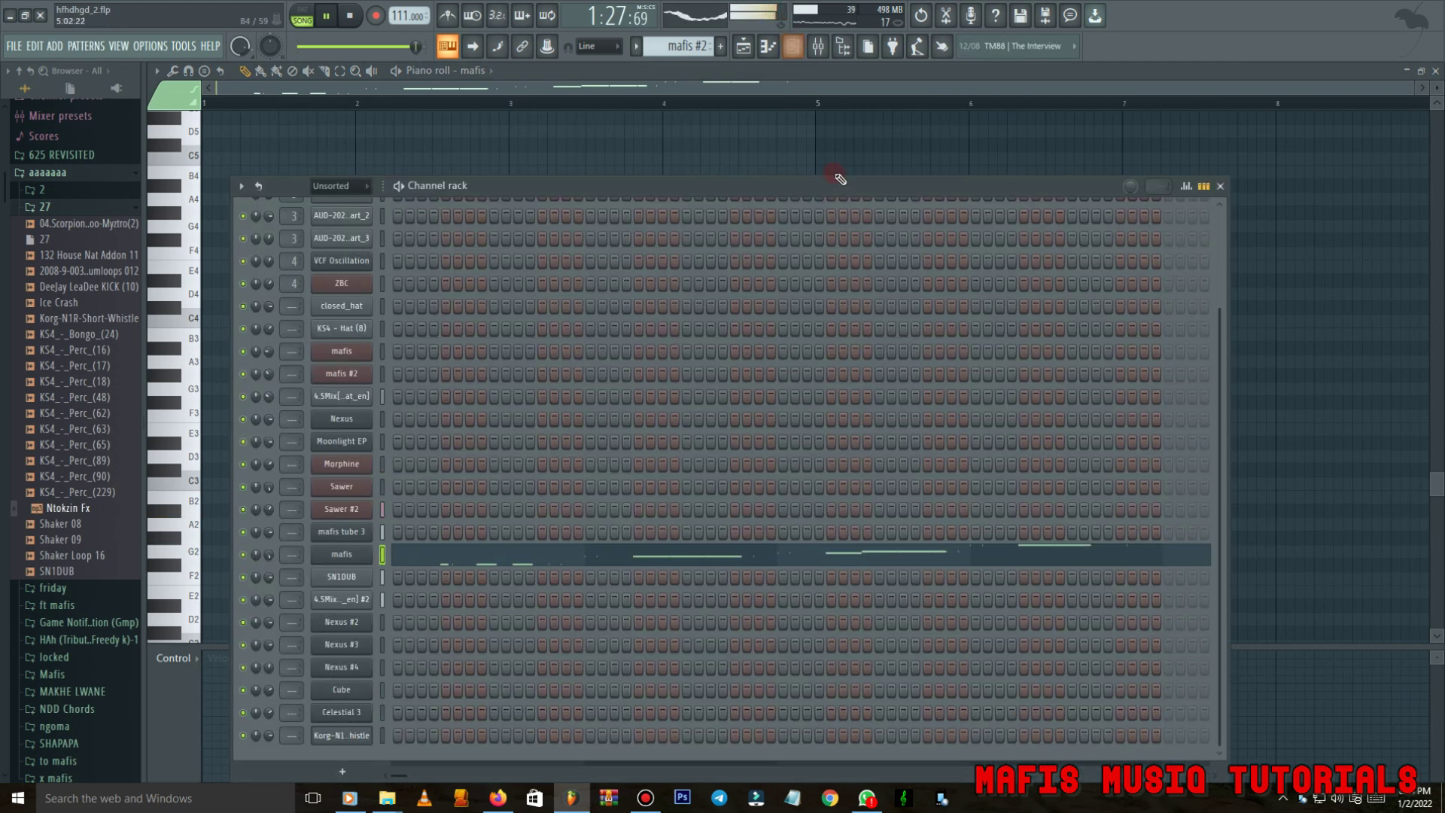
pyautogui.click(744, 47)
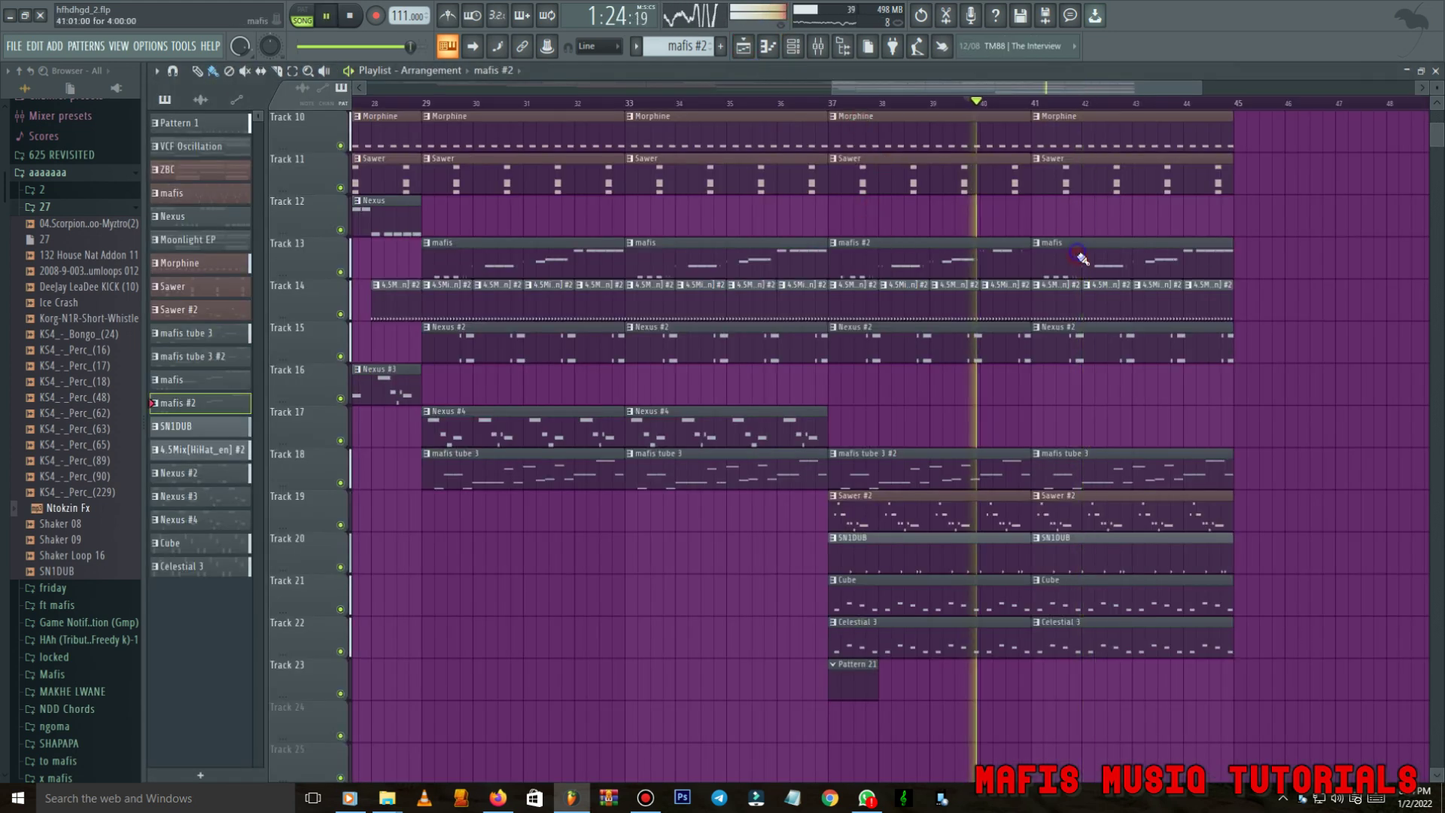
pyautogui.rightClick(1065, 472)
pyautogui.keyDown('ctrl'); pyautogui.click(968, 471); pyautogui.keyUp('ctrl')
pyautogui.hotkey('ctrl', 'b')
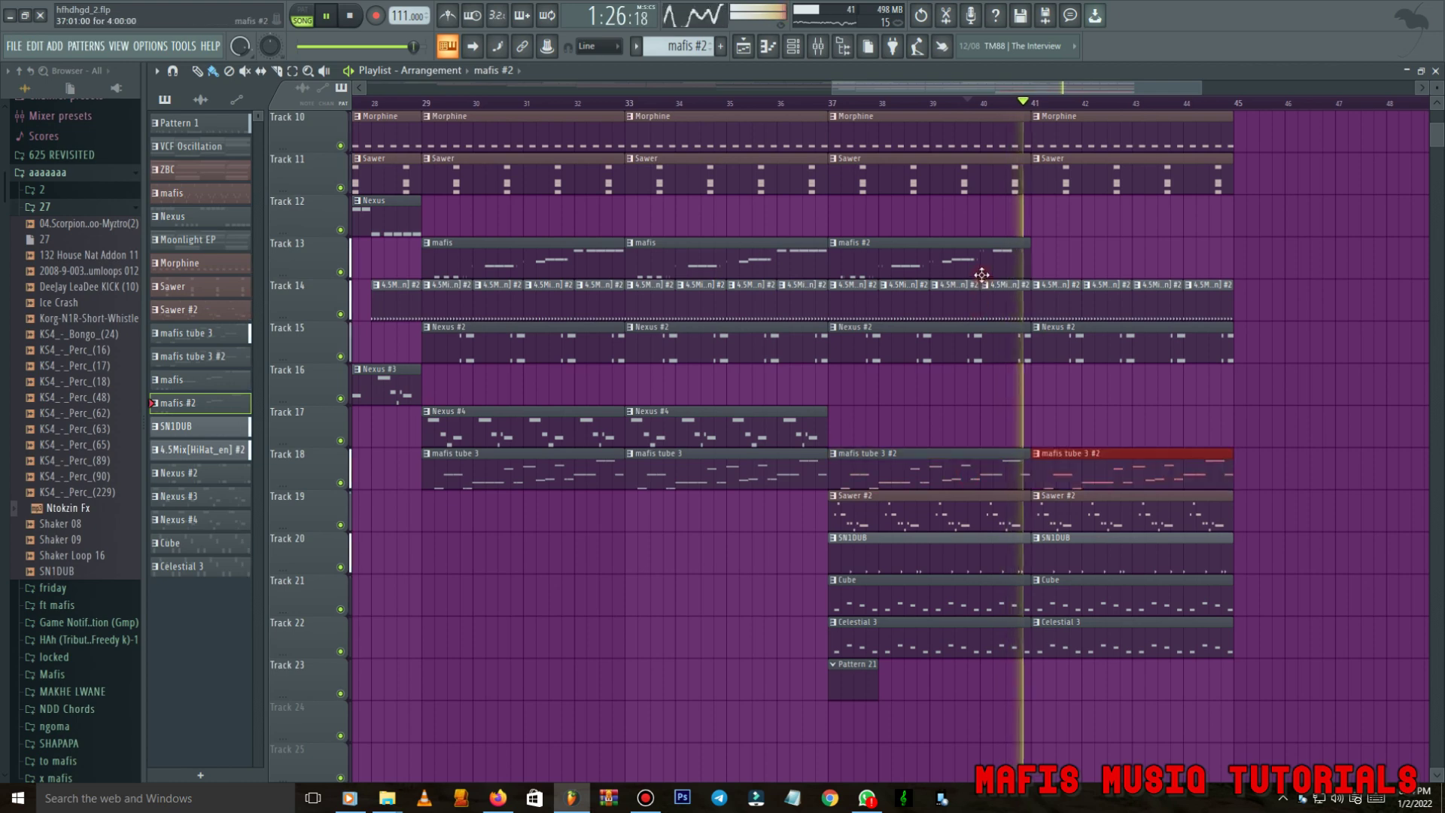
pyautogui.keyDown('ctrl'); pyautogui.click(979, 268); pyautogui.keyUp('ctrl')
pyautogui.hotkey('ctrl', 'b')
# Select Pattern 21 and review the envelope and sample settings of the Korg-N1R-Short-Whistle channel while playing from just before bar 37.
pyautogui.scroll(-2, 934, 308)
pyautogui.press('space')
pyautogui.press('space')
pyautogui.click(815, 102)
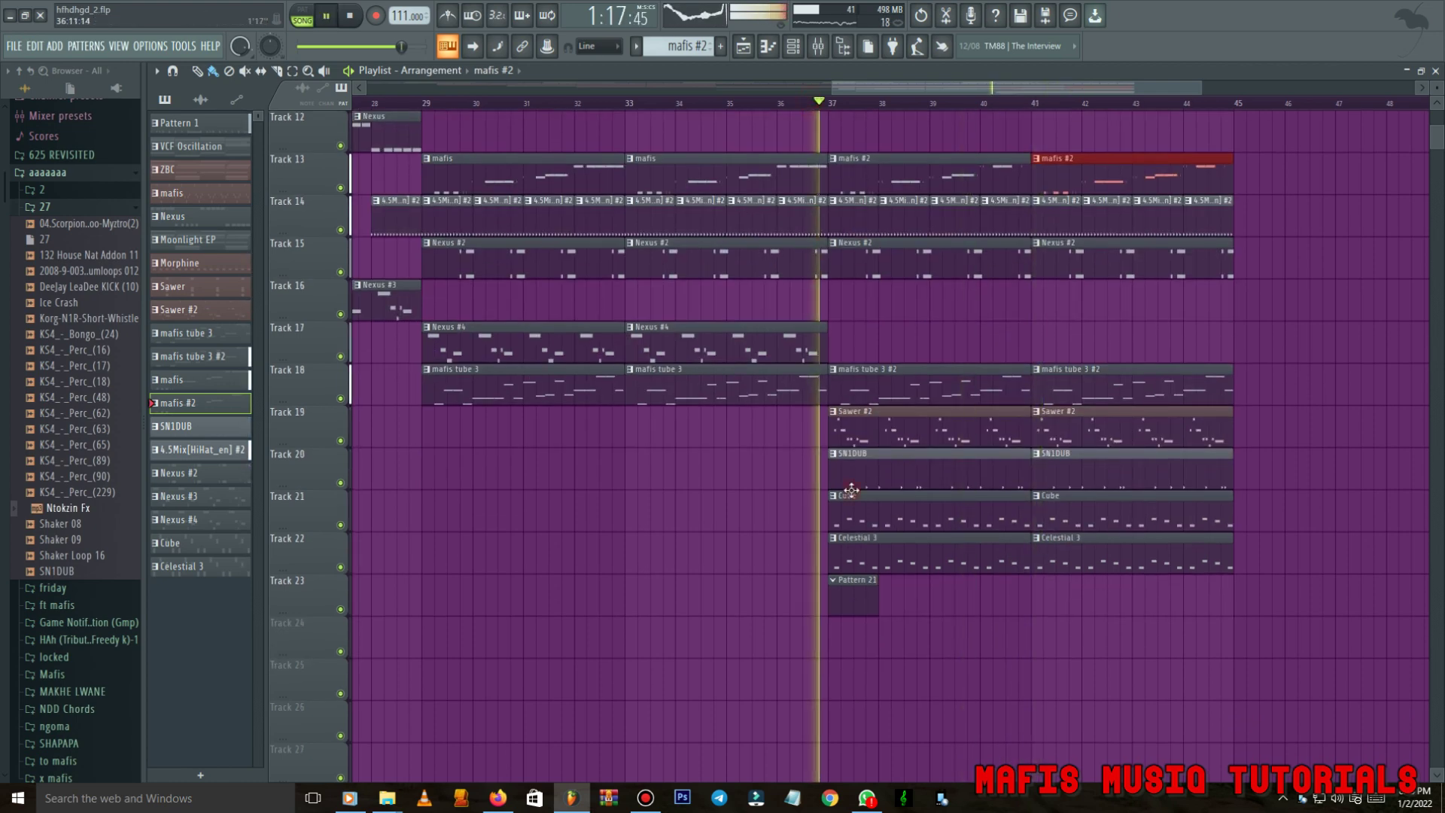
pyautogui.click(839, 590)
pyautogui.click(794, 47)
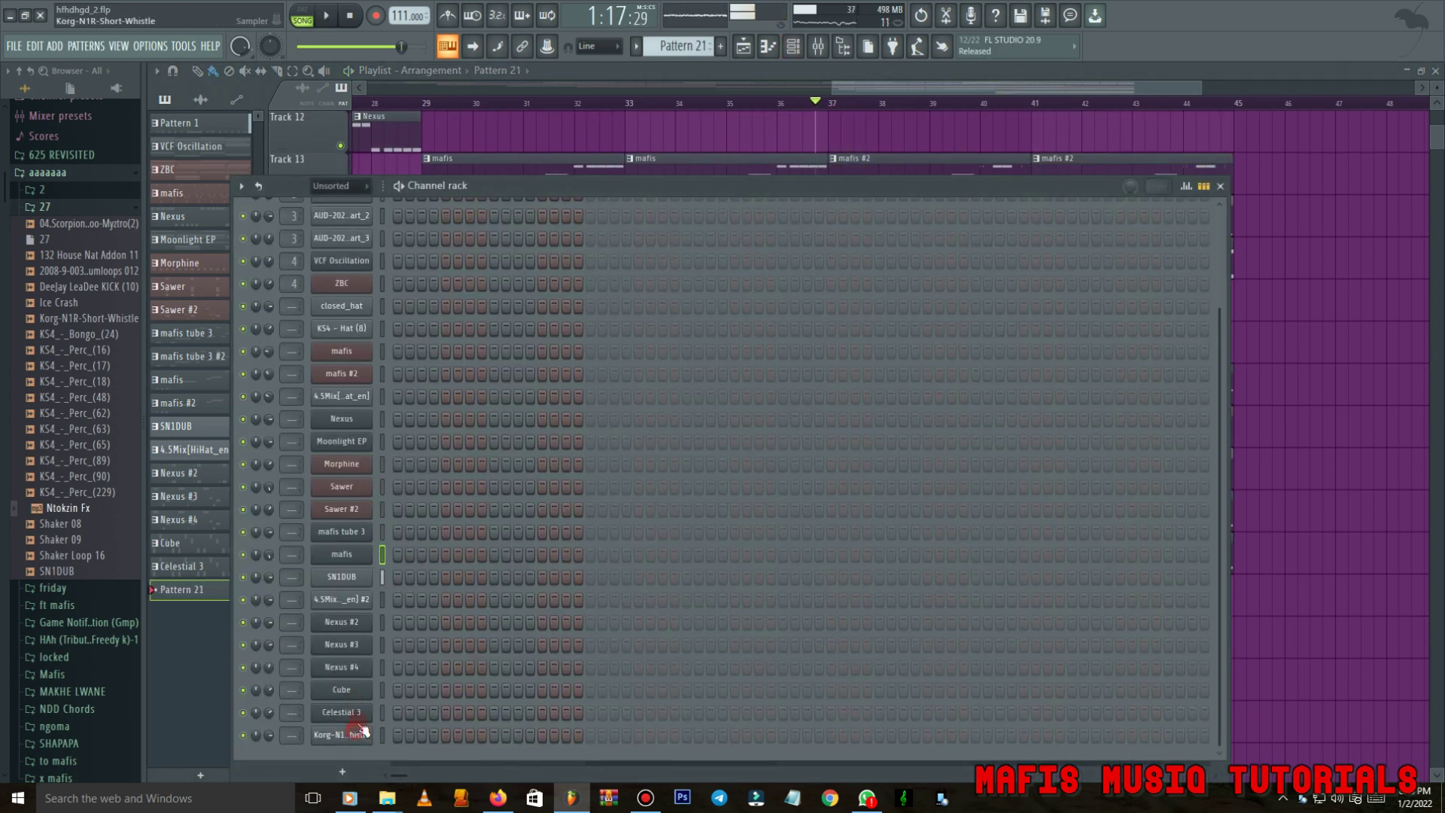
pyautogui.click(364, 730)
pyautogui.press('space')
pyautogui.click(305, 268)
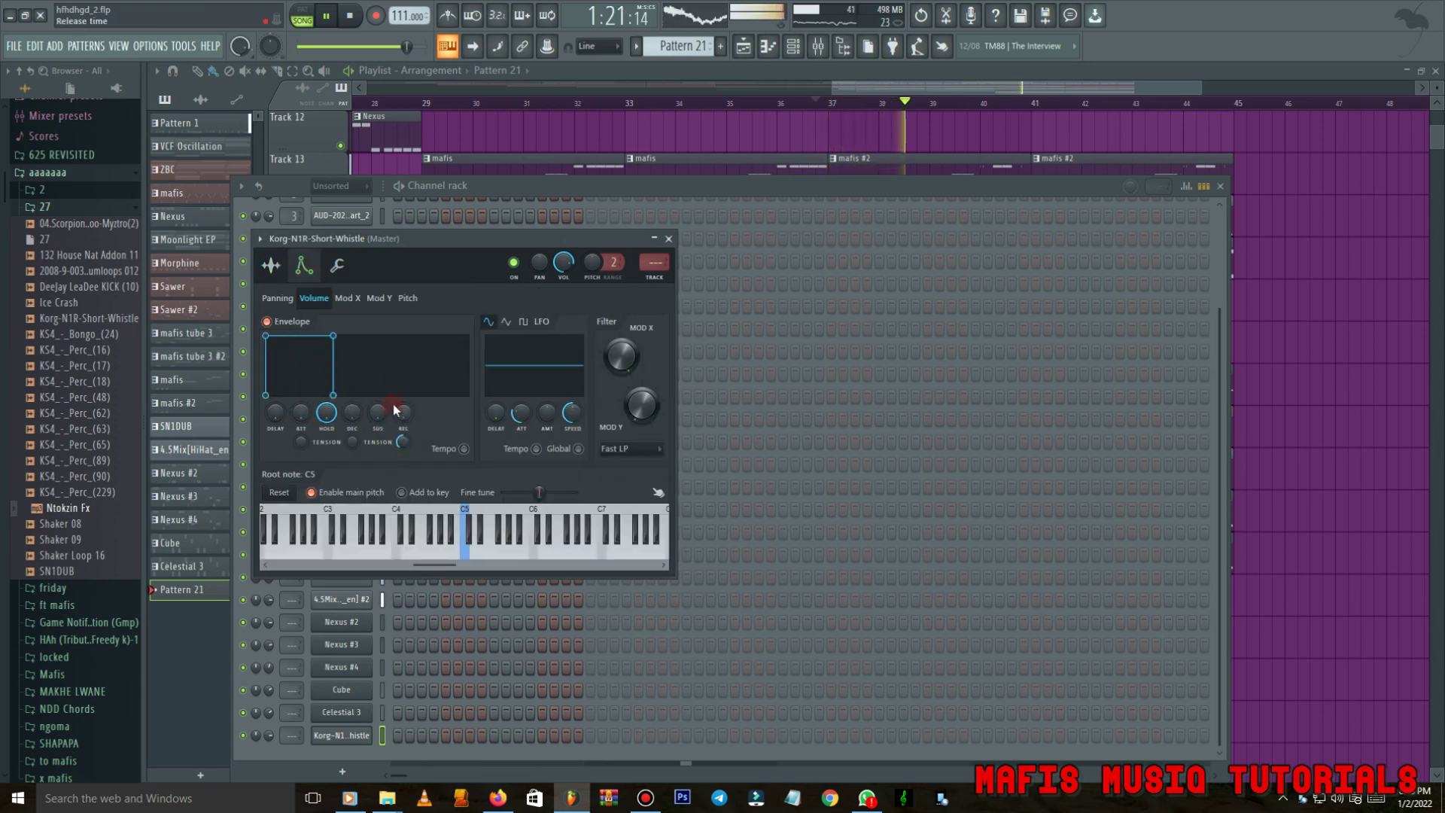
pyautogui.click(273, 271)
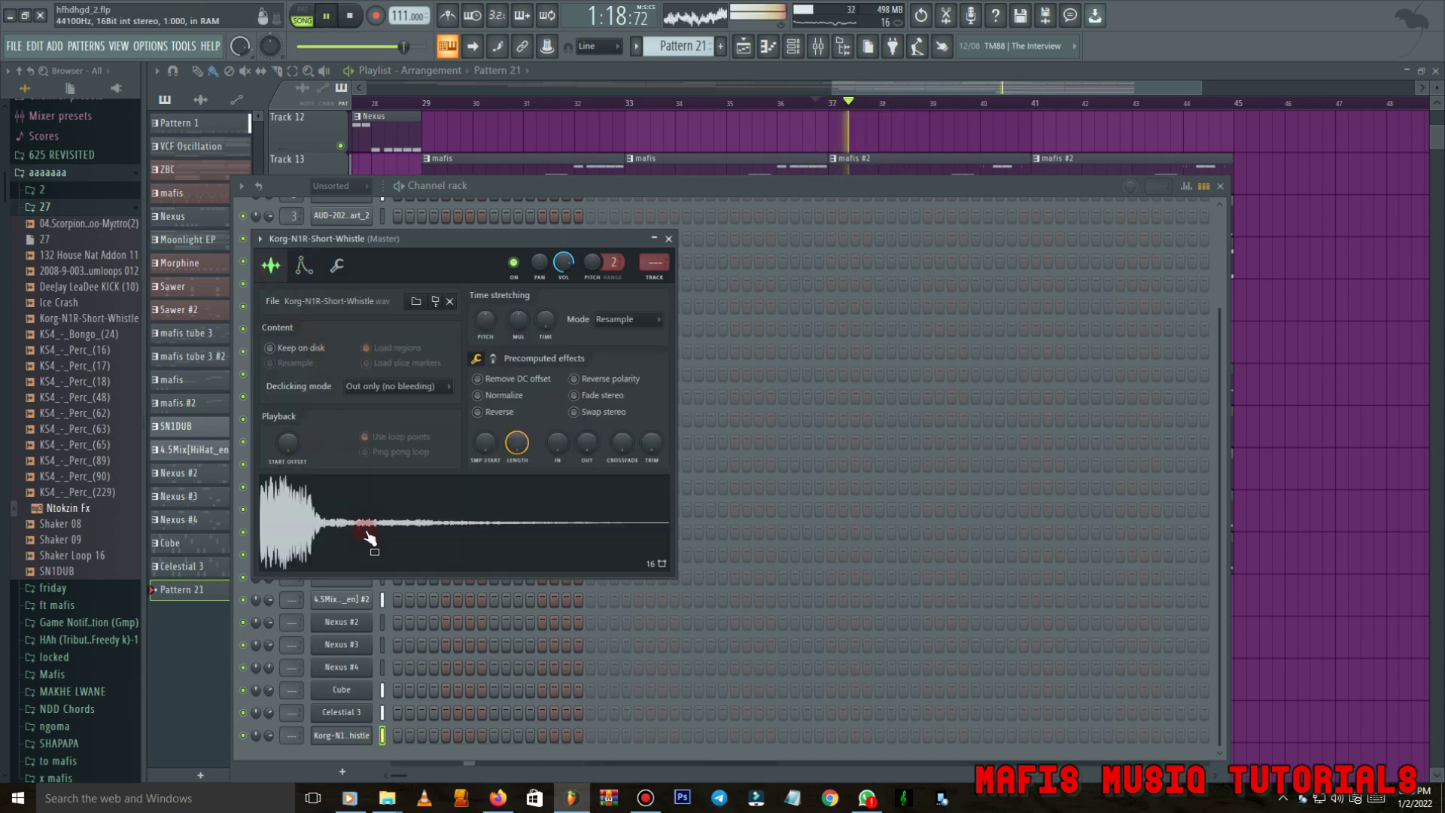
# Open the Korg-N1R-Short-Whistle channel in the piano roll and place two short E4 notes in the first half of bar 1.
pyautogui.click(369, 743)
pyautogui.rightClick(369, 742)
pyautogui.click(399, 569)
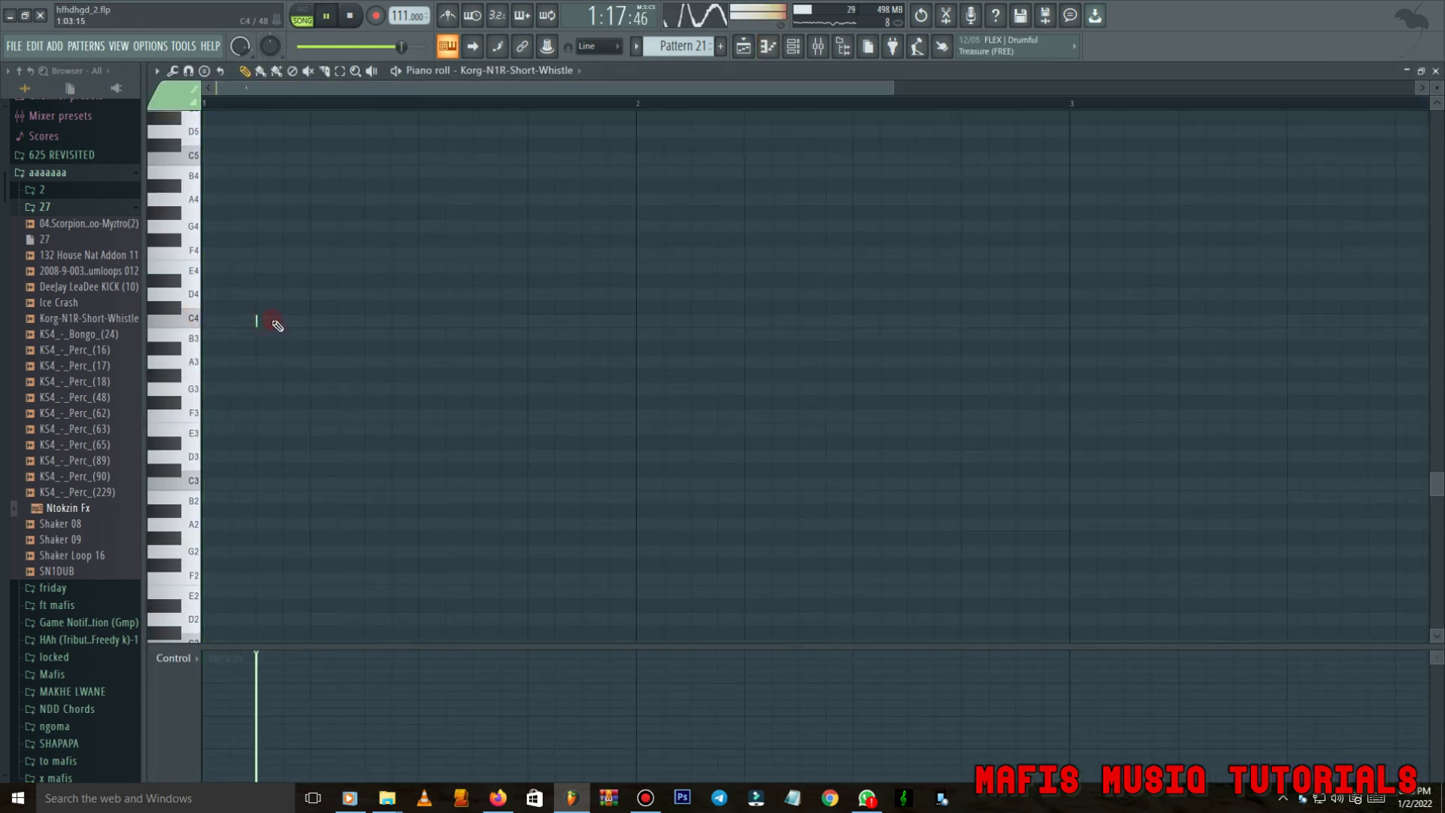
pyautogui.press('space')
pyautogui.keyDown('ctrl'); pyautogui.moveTo(252, 304); pyautogui.dragTo(314, 280); pyautogui.keyUp('ctrl')
pyautogui.press('space')
pyautogui.press('space')
pyautogui.rightClick(316, 331)
pyautogui.click(315, 335)
pyautogui.rightClick(315, 337)
pyautogui.press('space')
pyautogui.hotkey('ctrl', 'a')
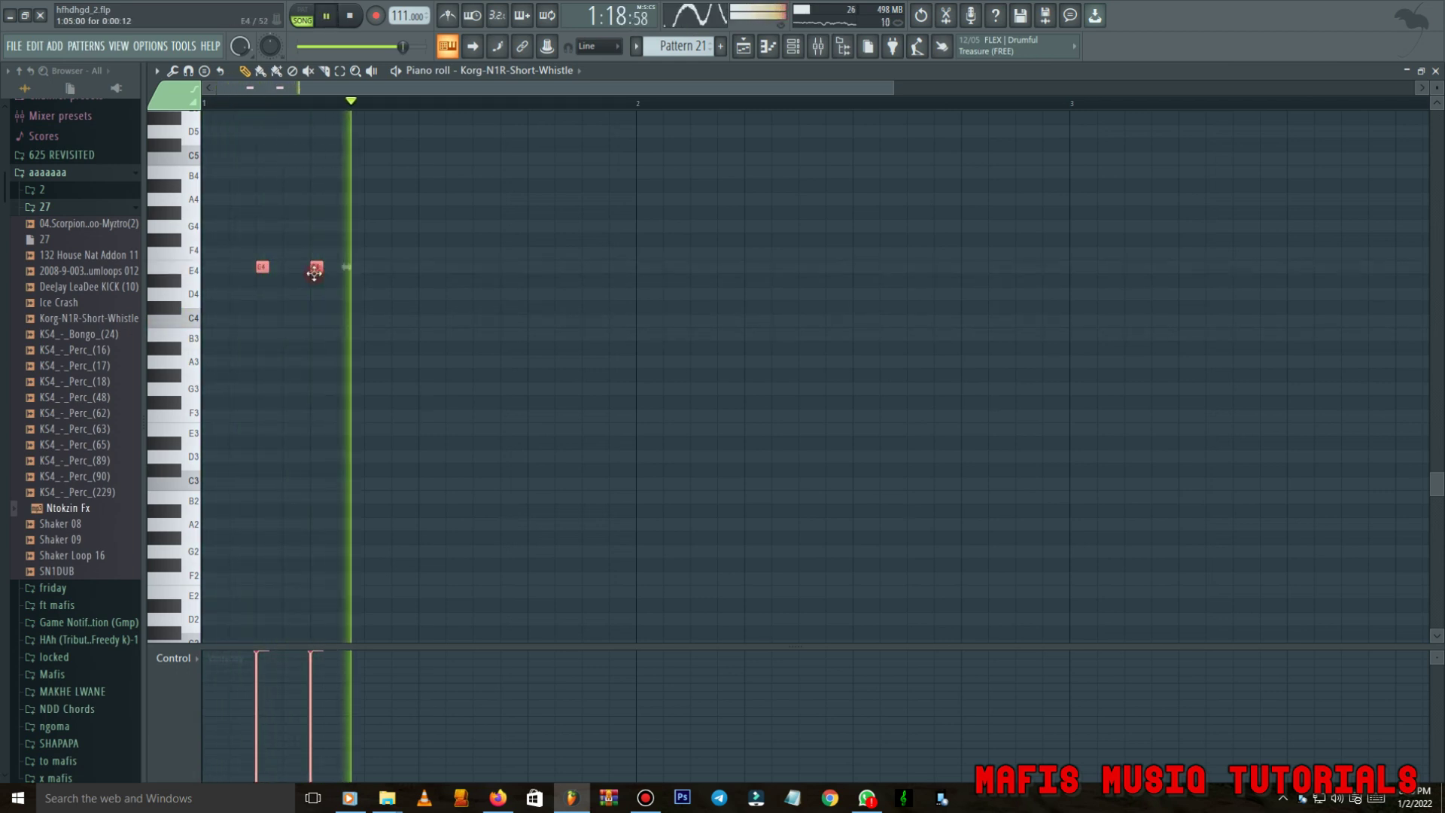
# Add a longer A3 note after the two E4 notes and duplicate the three-note phrase into the second half of bar 1.
pyautogui.click(377, 358)
pyautogui.moveTo(380, 361); pyautogui.dragTo(407, 365)
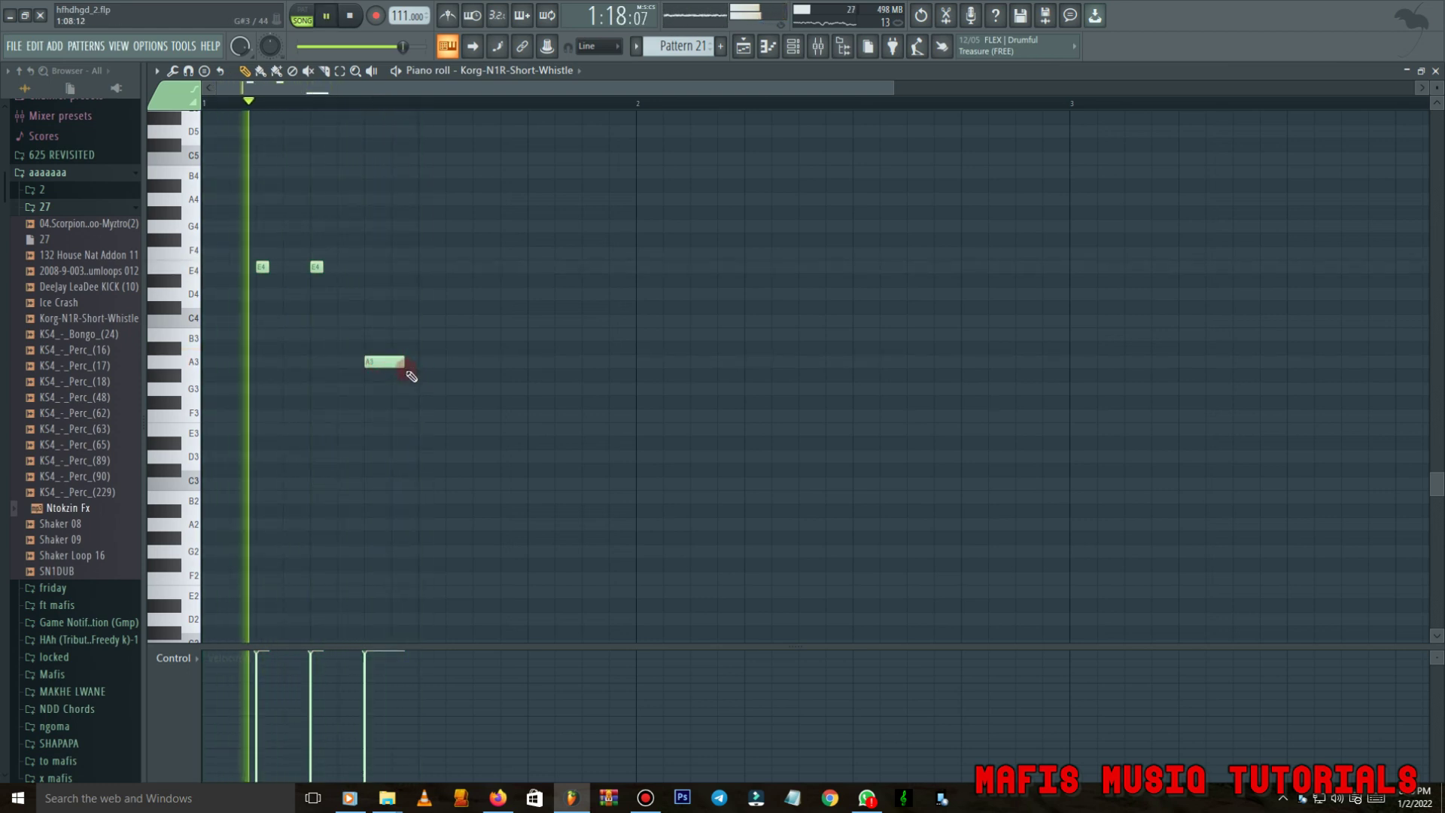
pyautogui.scroll(-2, 407, 372)
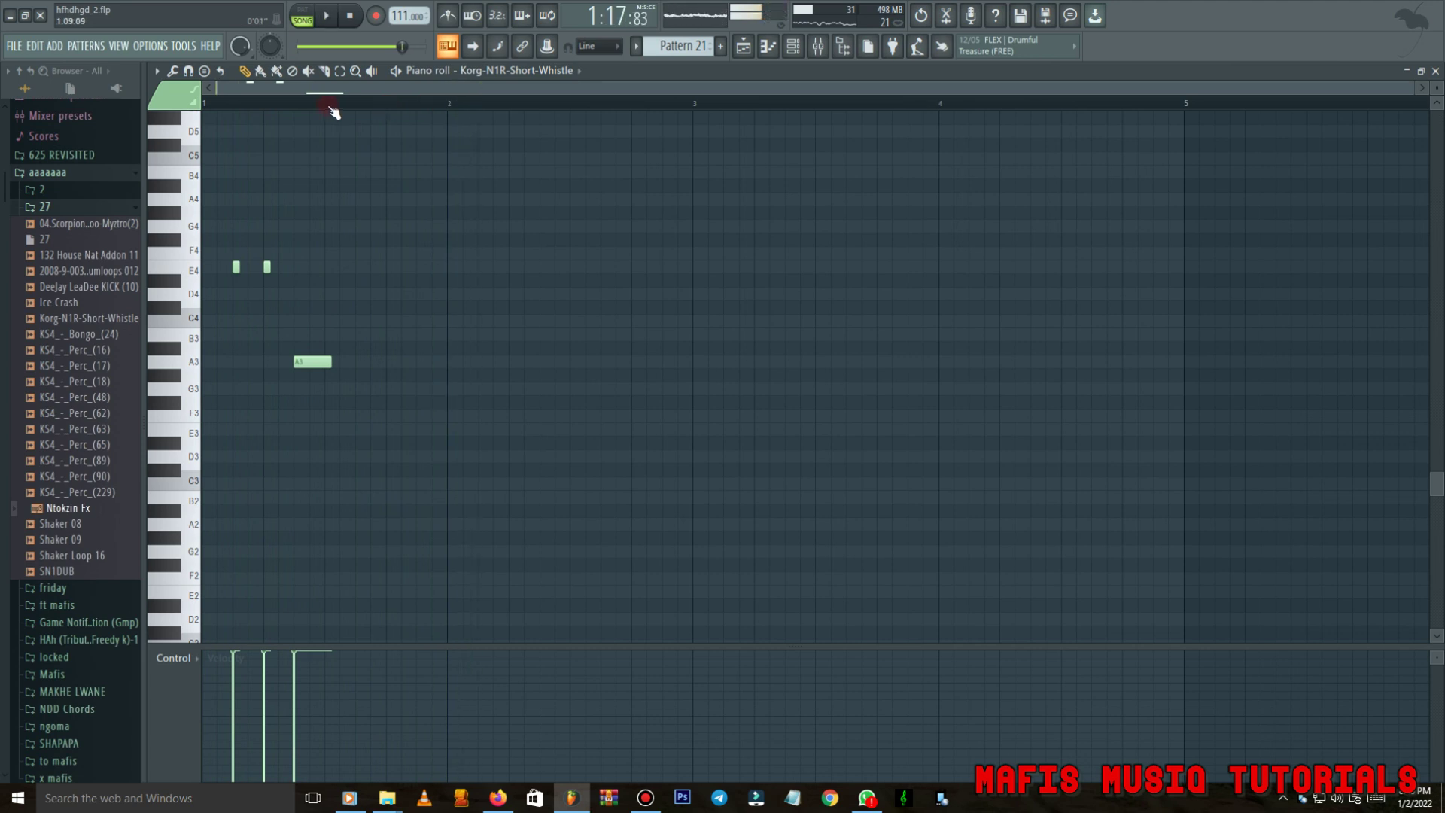
pyautogui.moveTo(332, 103); pyautogui.dragTo(203, 104)
pyautogui.hotkey('ctrl', 'b')
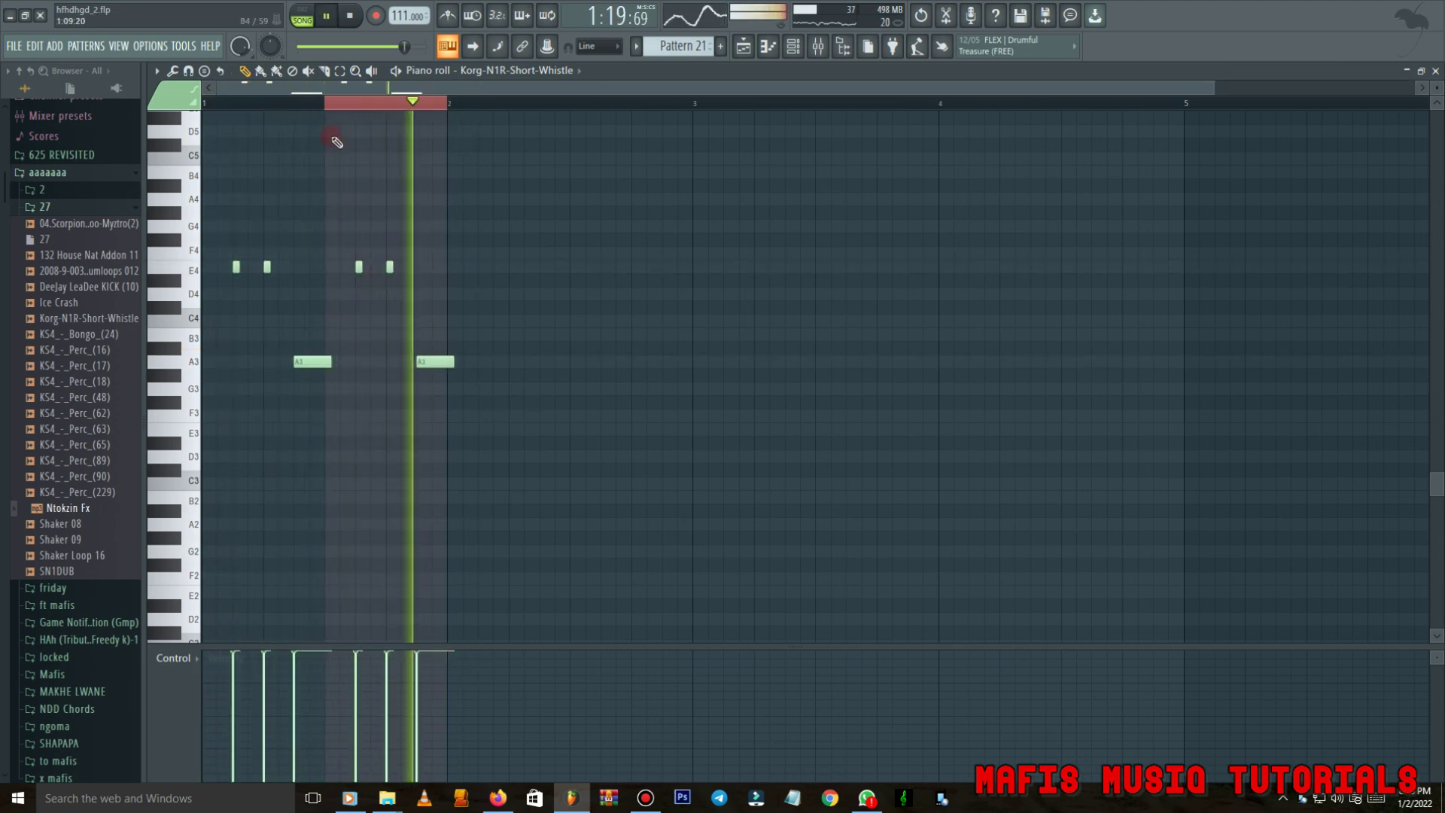
# Repeat the whistle phrase until it fills four bars and trim the last A3 note to end at bar 5.
pyautogui.hotkey('ctrl', 'a')
pyautogui.hotkey('ctrl', 'b')
pyautogui.hotkey('ctrl', 'b')
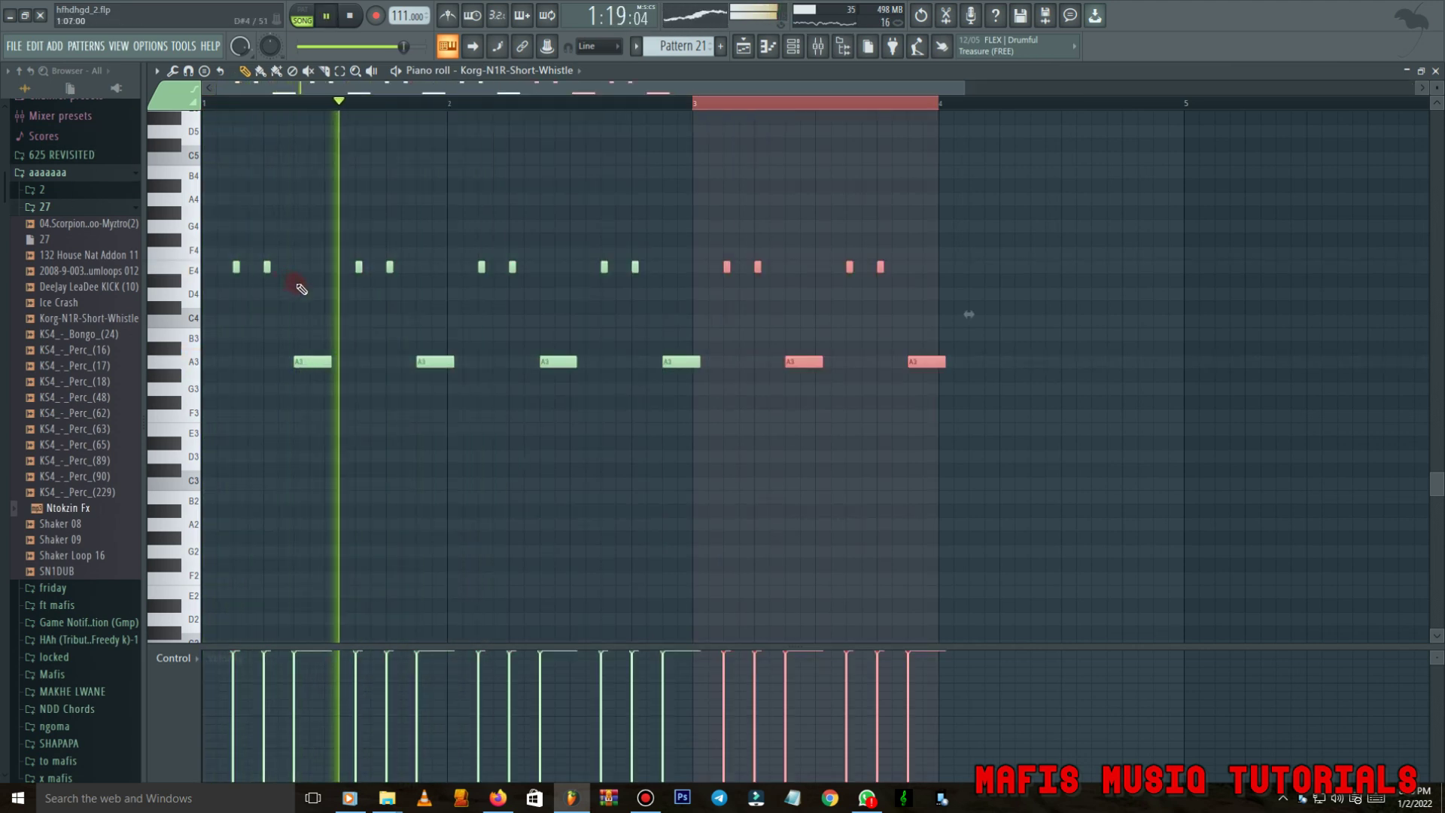
pyautogui.hotkey('ctrl', 'b')
pyautogui.hotkey('ctrl', 'a')
pyautogui.moveTo(1171, 328); pyautogui.dragTo(1182, 362)
# Lengthen all the A3 whistle notes except the last one and lower the note velocities to about 79%.
pyautogui.moveTo(284, 347); pyautogui.dragTo(1266, 440)
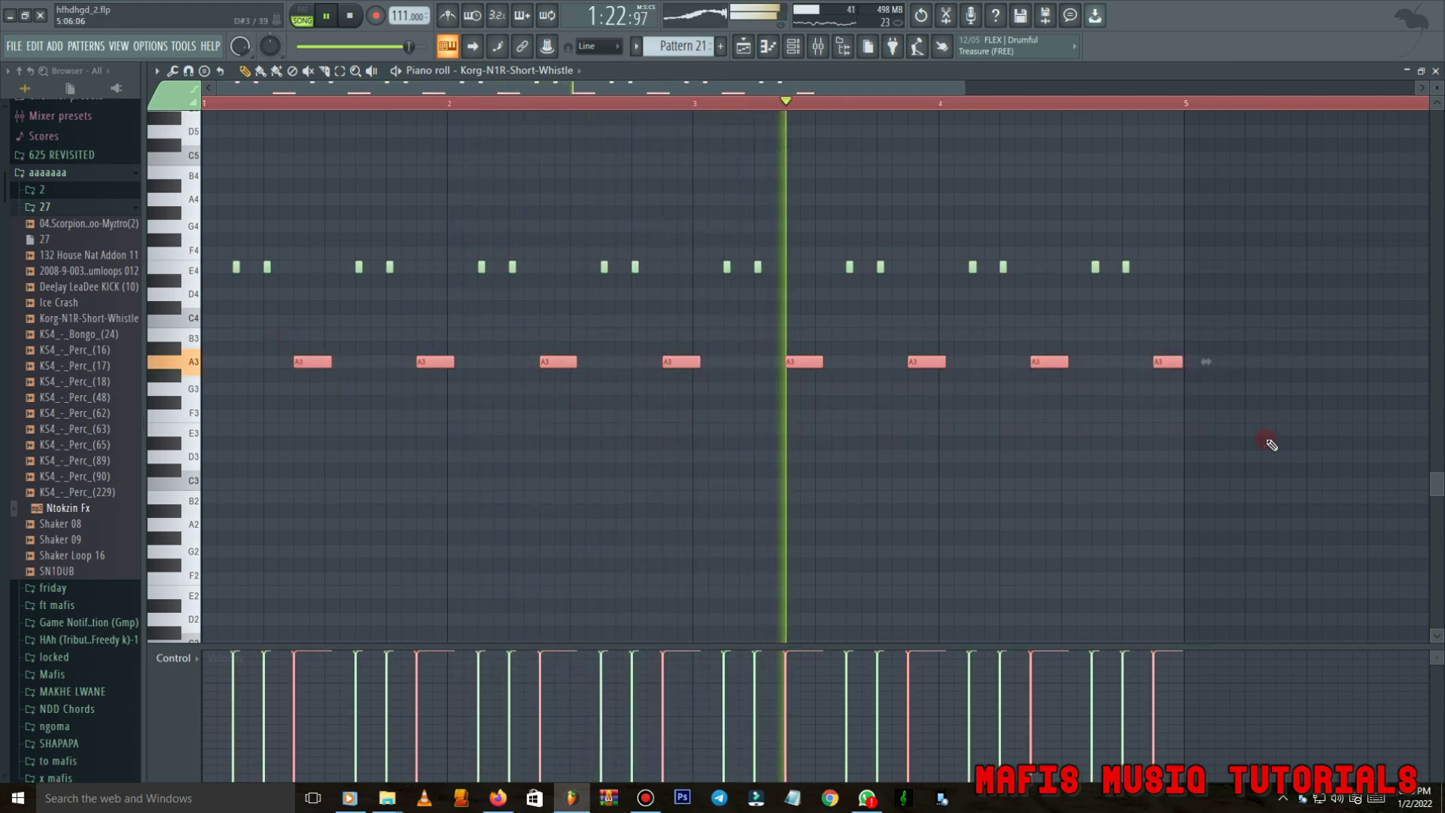
pyautogui.hotkey('ctrl', 'l')
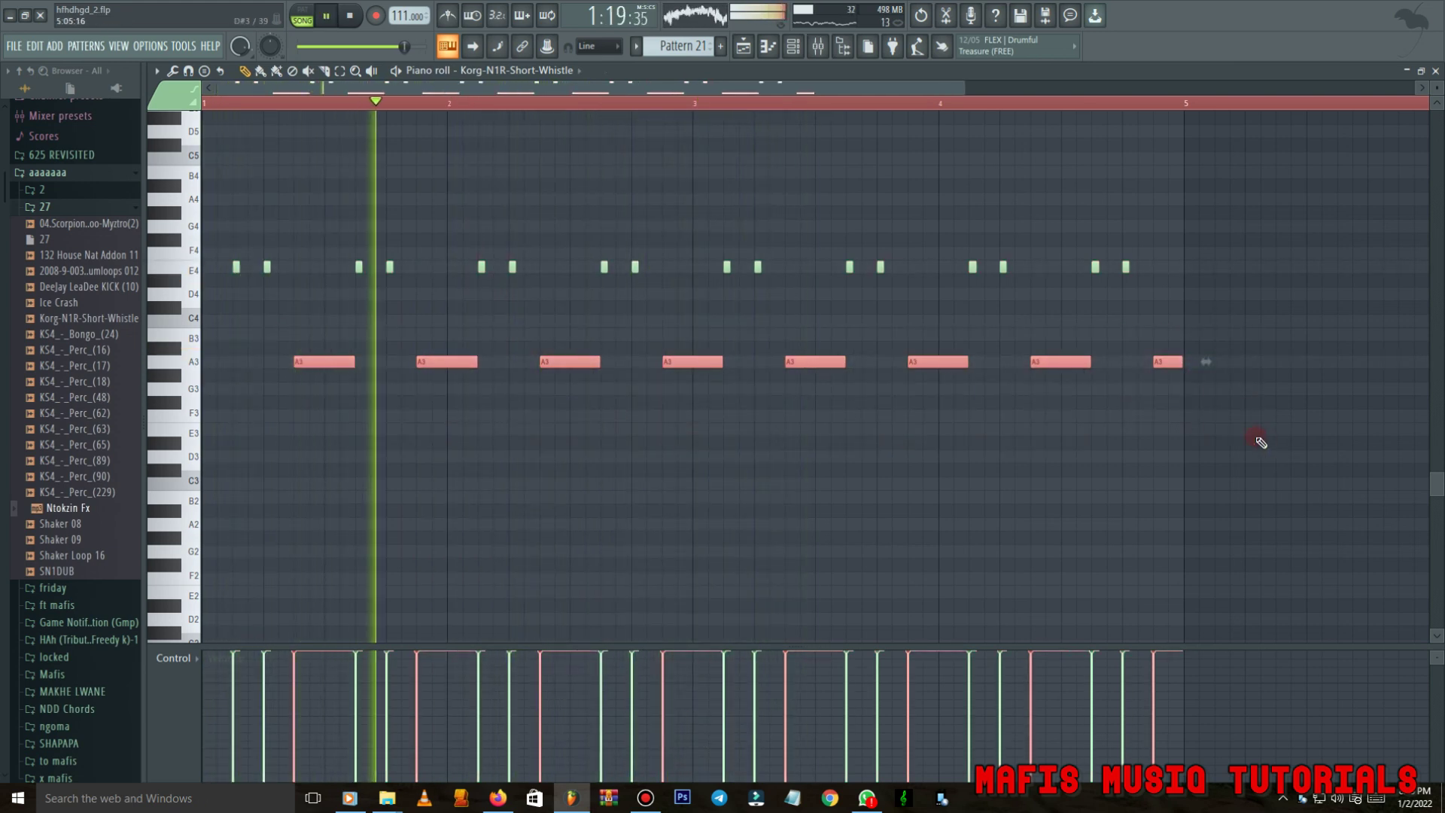
pyautogui.click(775, 419)
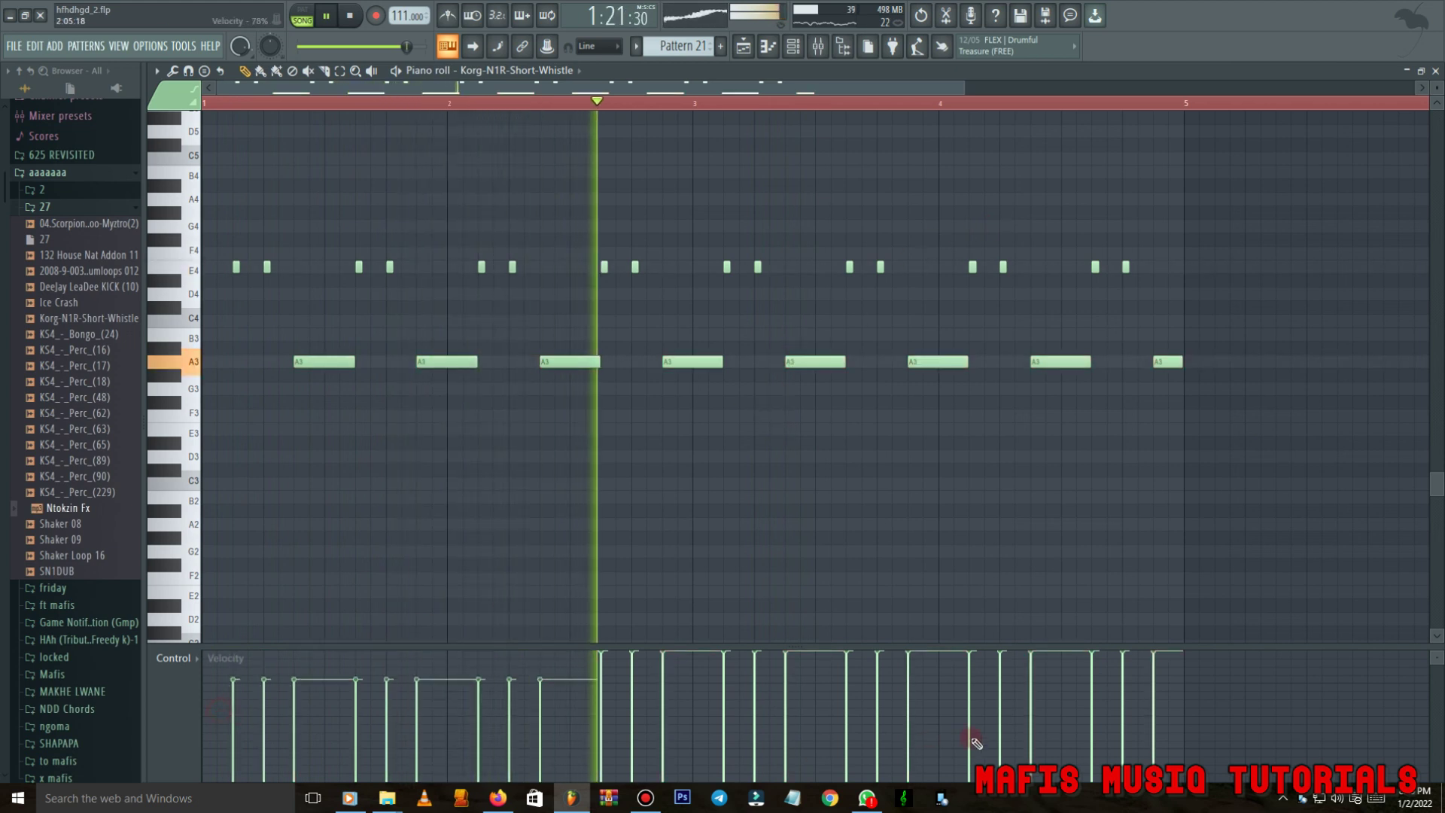
# Raise the time-stretching pitch of the Korg-N1R-Short-Whistle sample slightly in its channel settings.
pyautogui.click(791, 50)
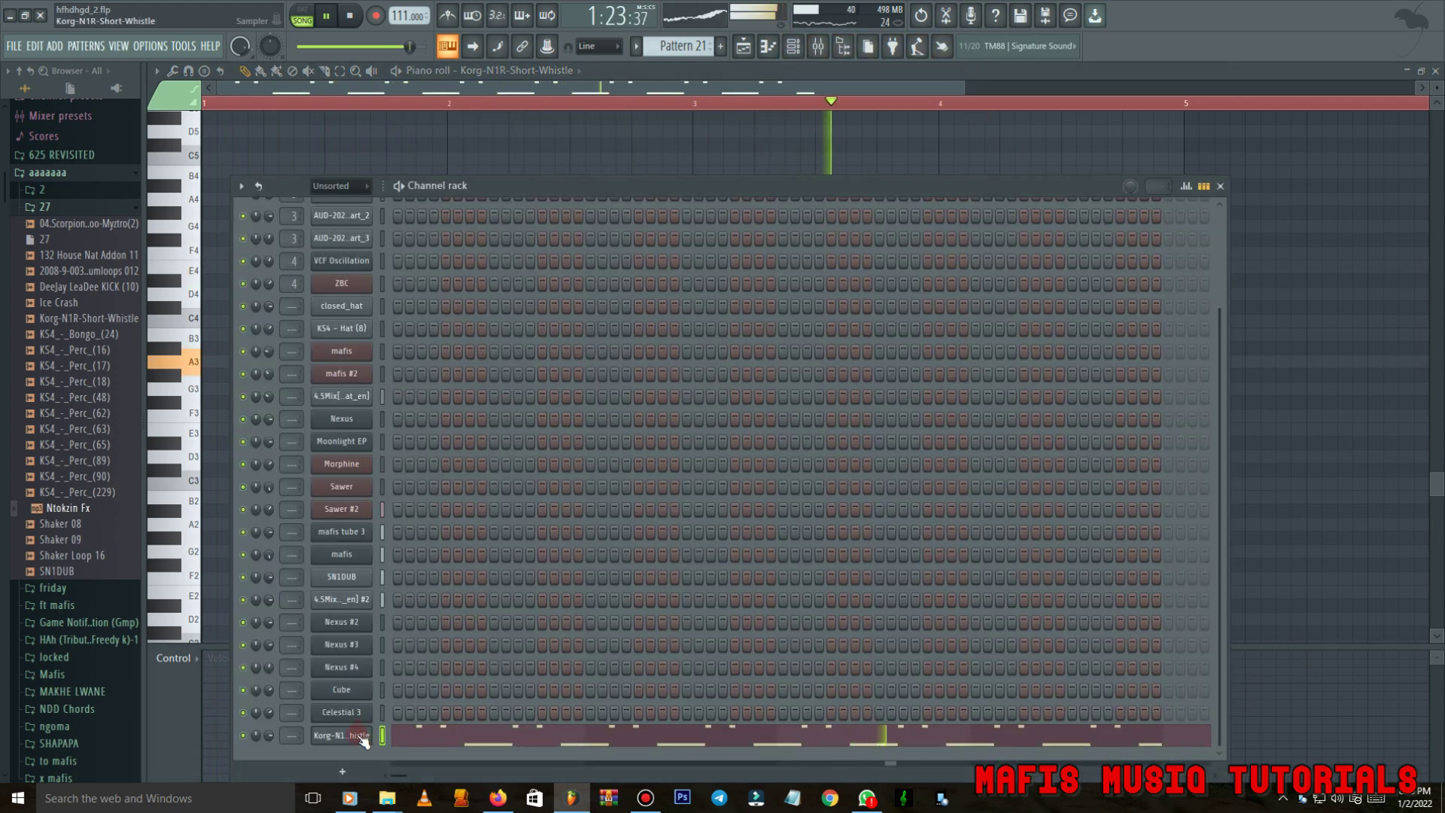
pyautogui.click(358, 735)
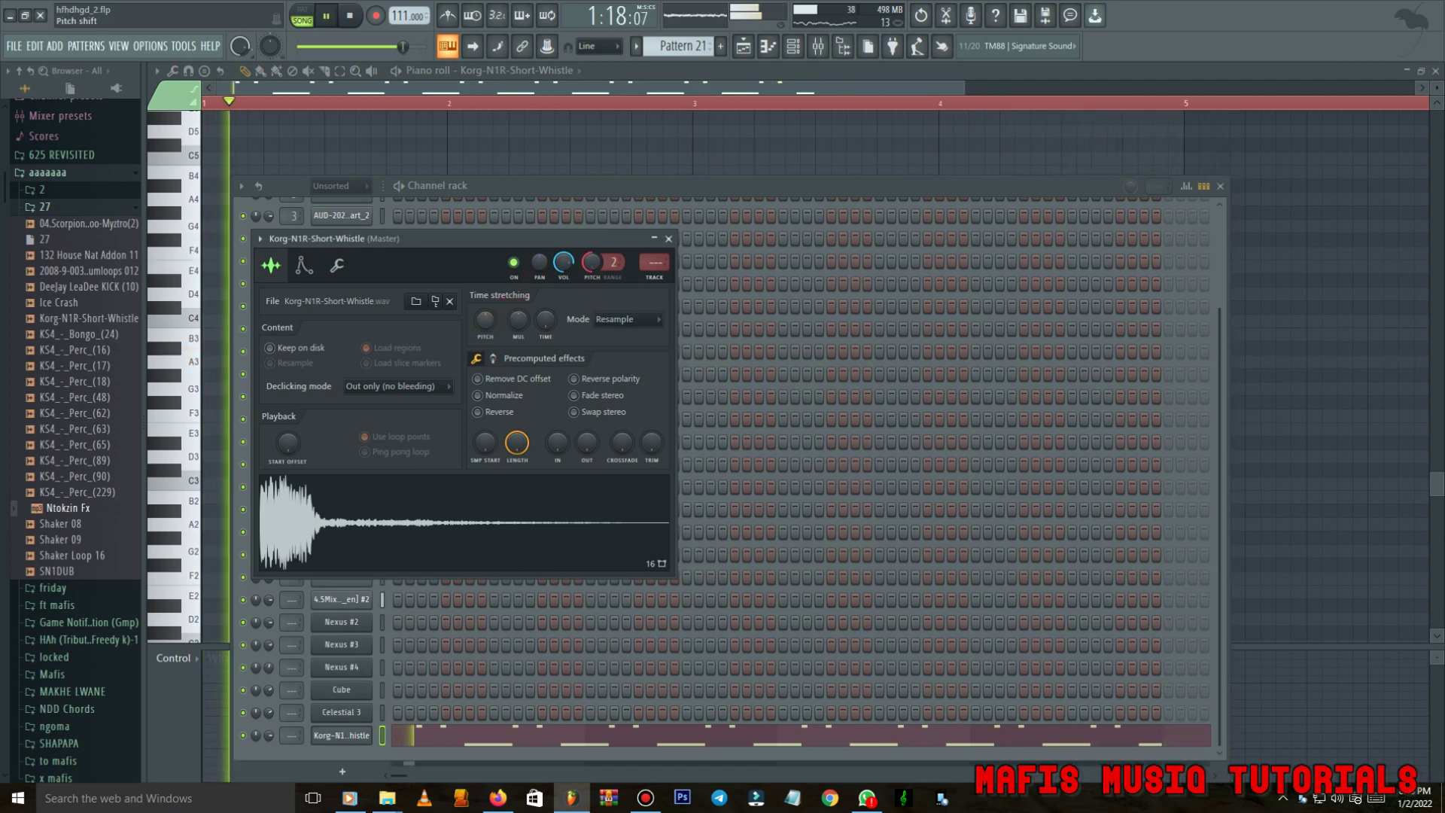
pyautogui.moveTo(485, 320); pyautogui.dragTo(485, 305)
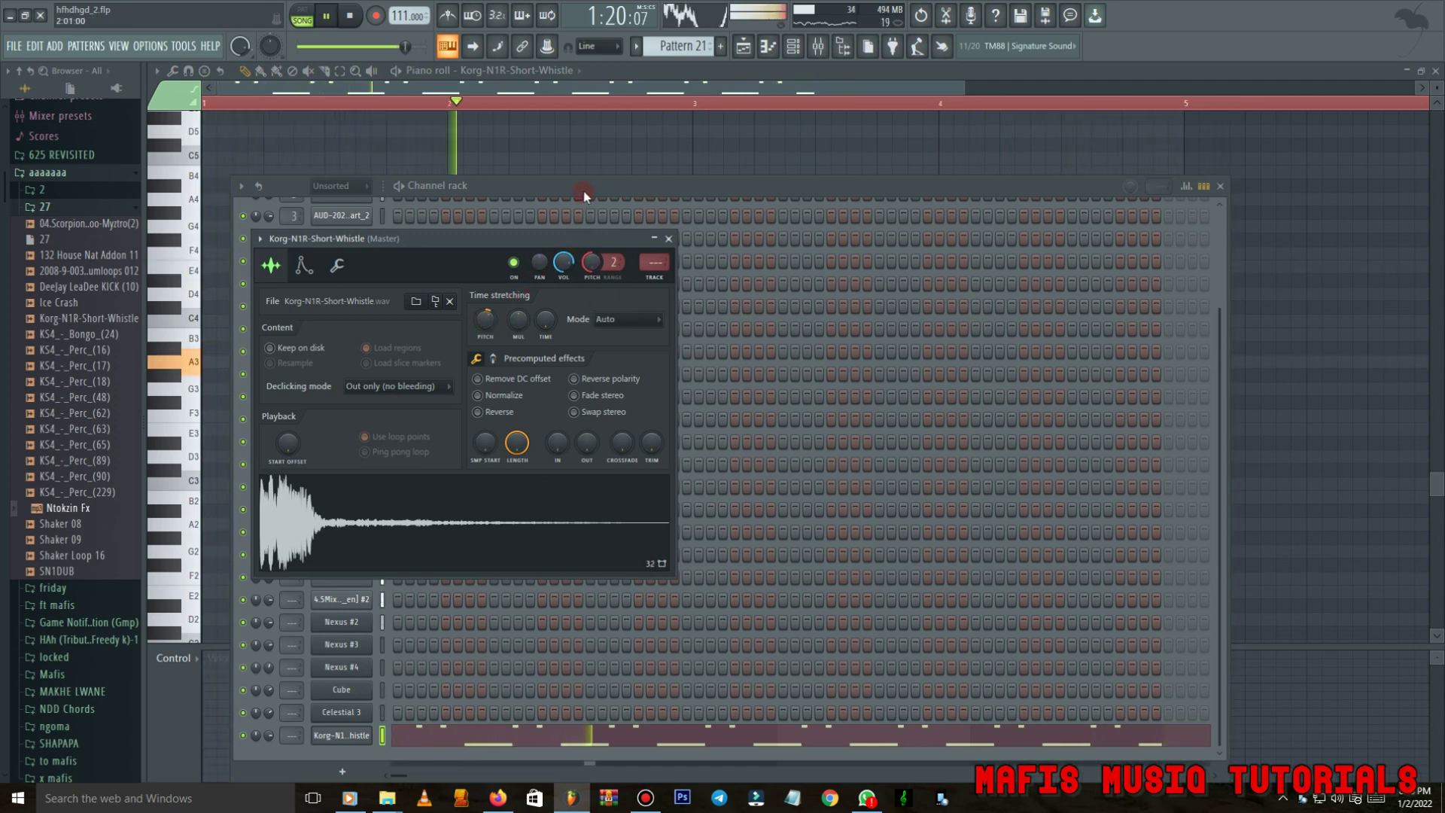
pyautogui.press('Escape')
pyautogui.press('Escape')
# Duplicate the Pattern 21 clip on Track 23 of the playlist so it also fills bars 41 to 44.
pyautogui.click(742, 49)
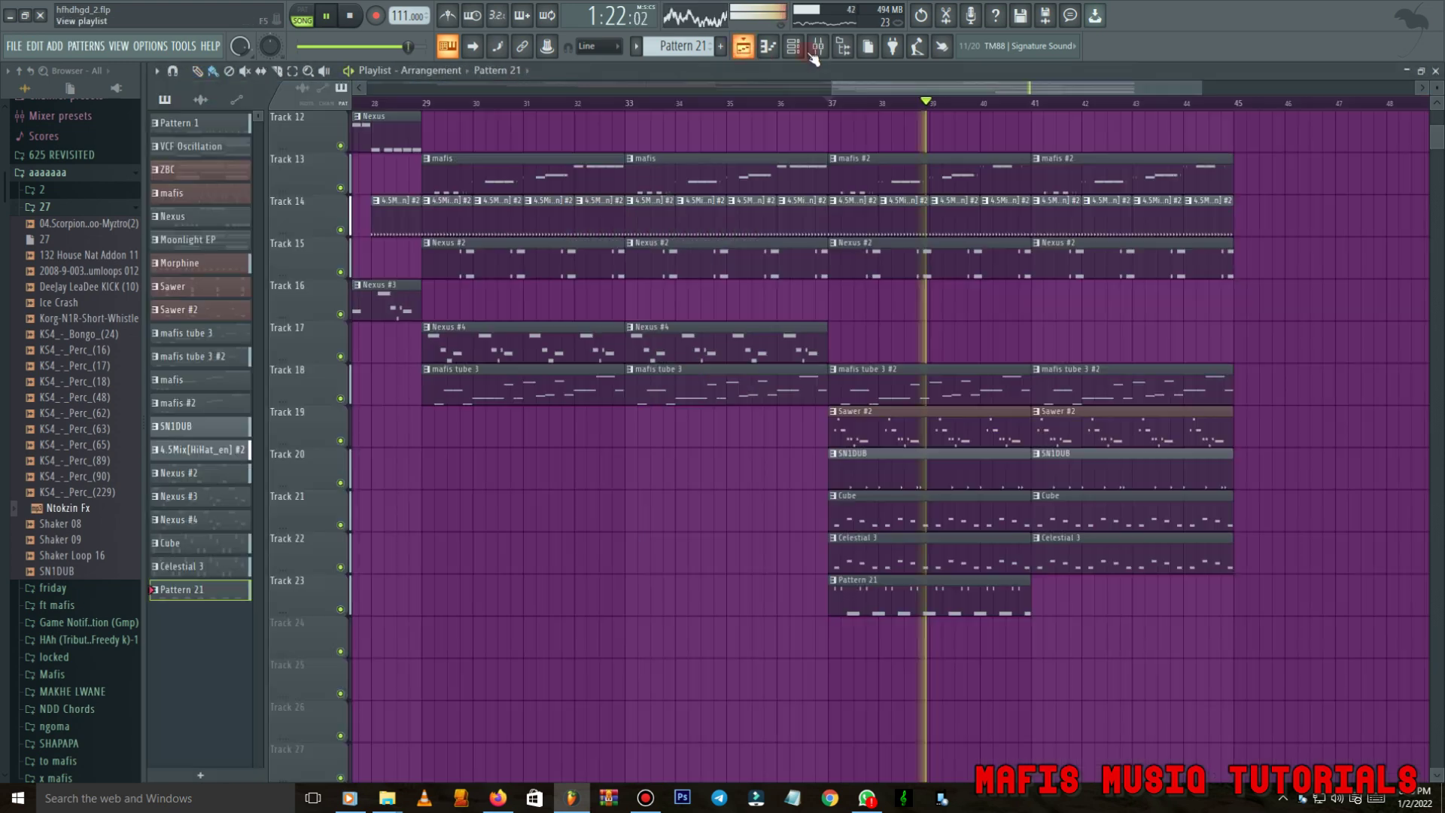
pyautogui.keyDown('ctrl'); pyautogui.click(928, 581); pyautogui.keyUp('ctrl')
pyautogui.hotkey('ctrl', 'b')
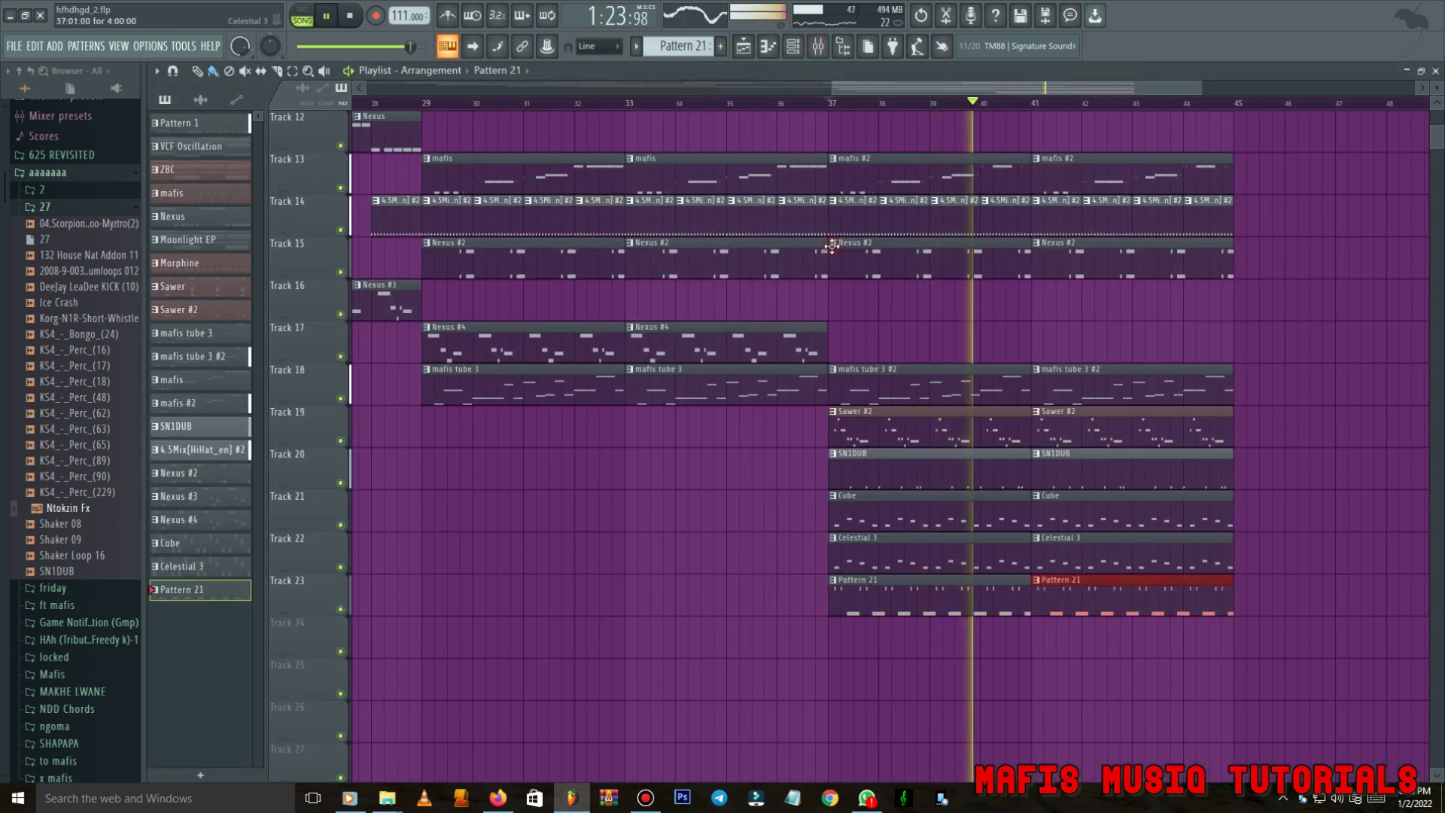
# Place the Shaker 09 sample on Track 24 at bar 37 and repeat it through bar 44.
pyautogui.click(817, 104)
pyautogui.moveTo(56, 537); pyautogui.dragTo(114, 549)
pyautogui.press('space')
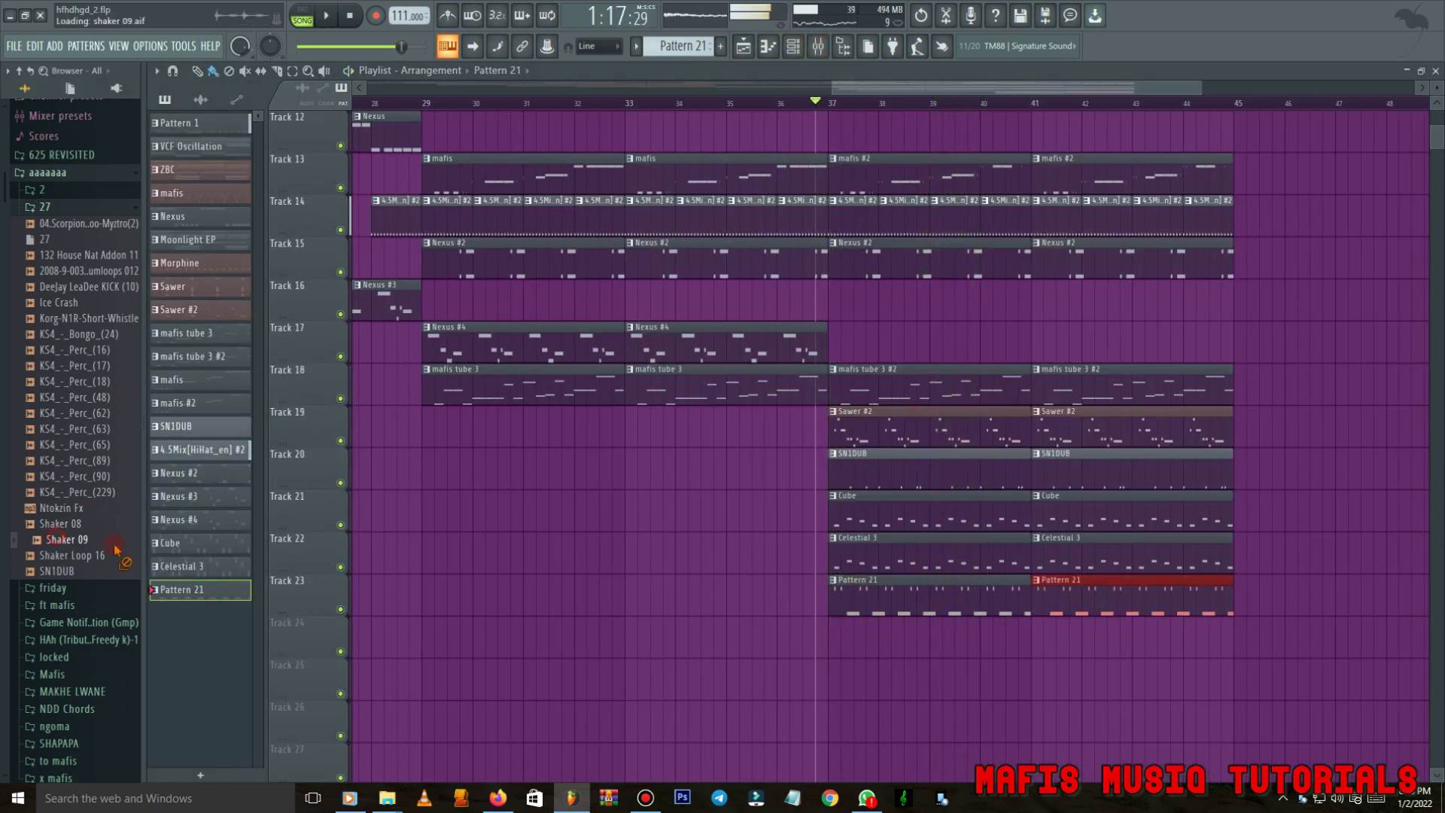
pyautogui.moveTo(815, 648); pyautogui.dragTo(819, 648)
pyautogui.press('space')
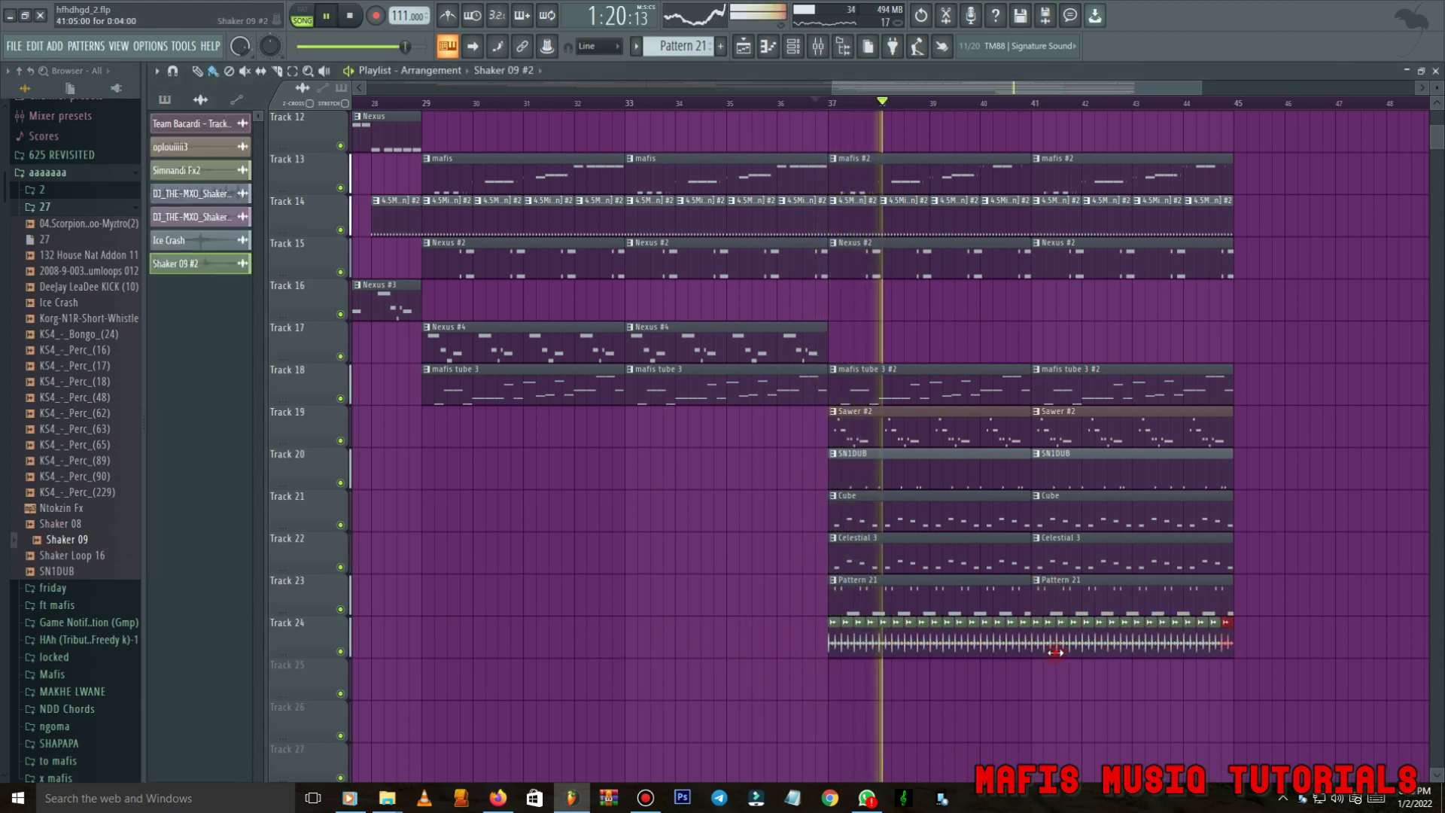
pyautogui.doubleClick(1061, 647)
pyautogui.click(688, 259)
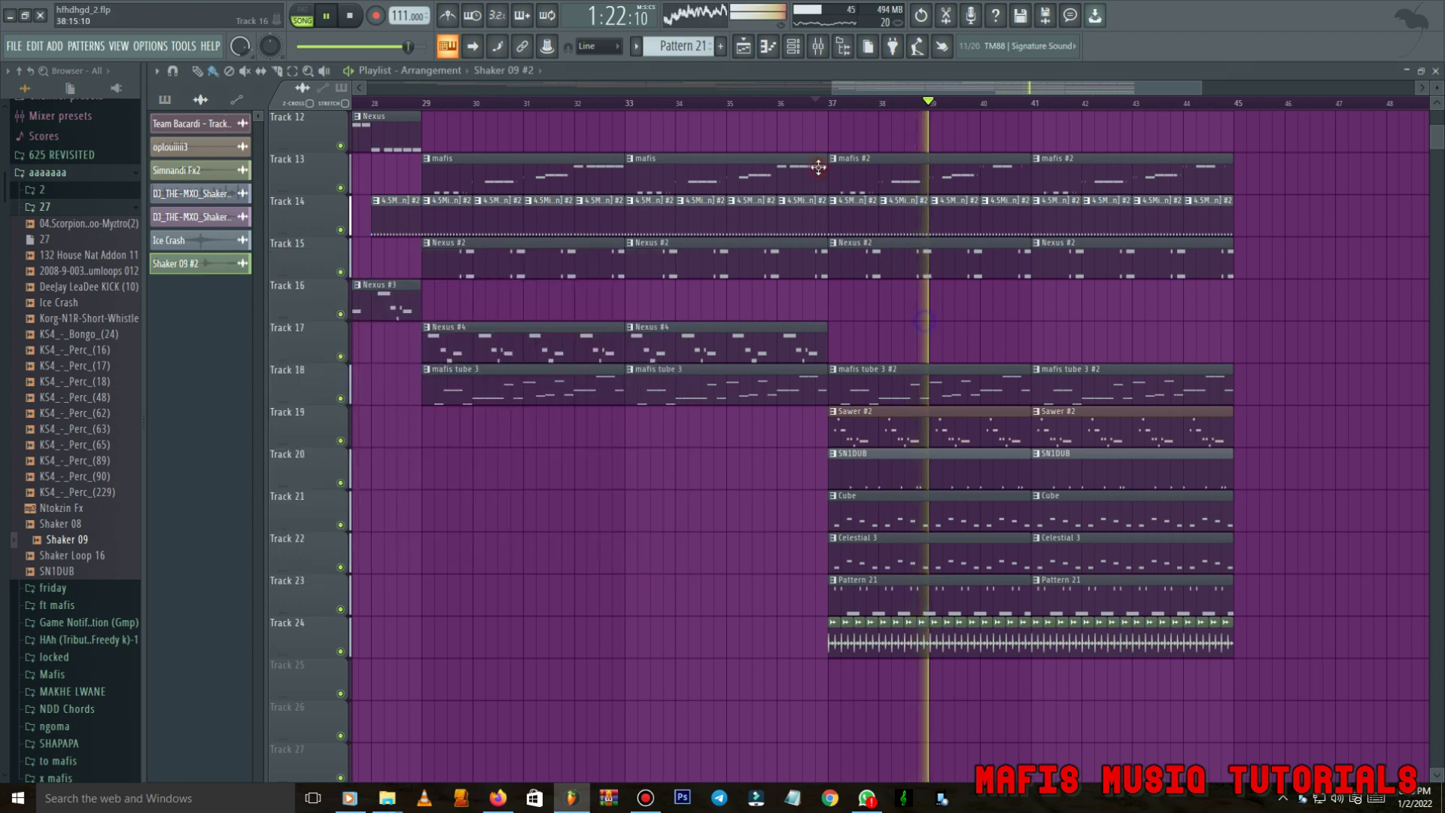
# Play the arrangement from the beginning and check the recording window in Bandicam.
pyautogui.scroll(-3, 839, 348)
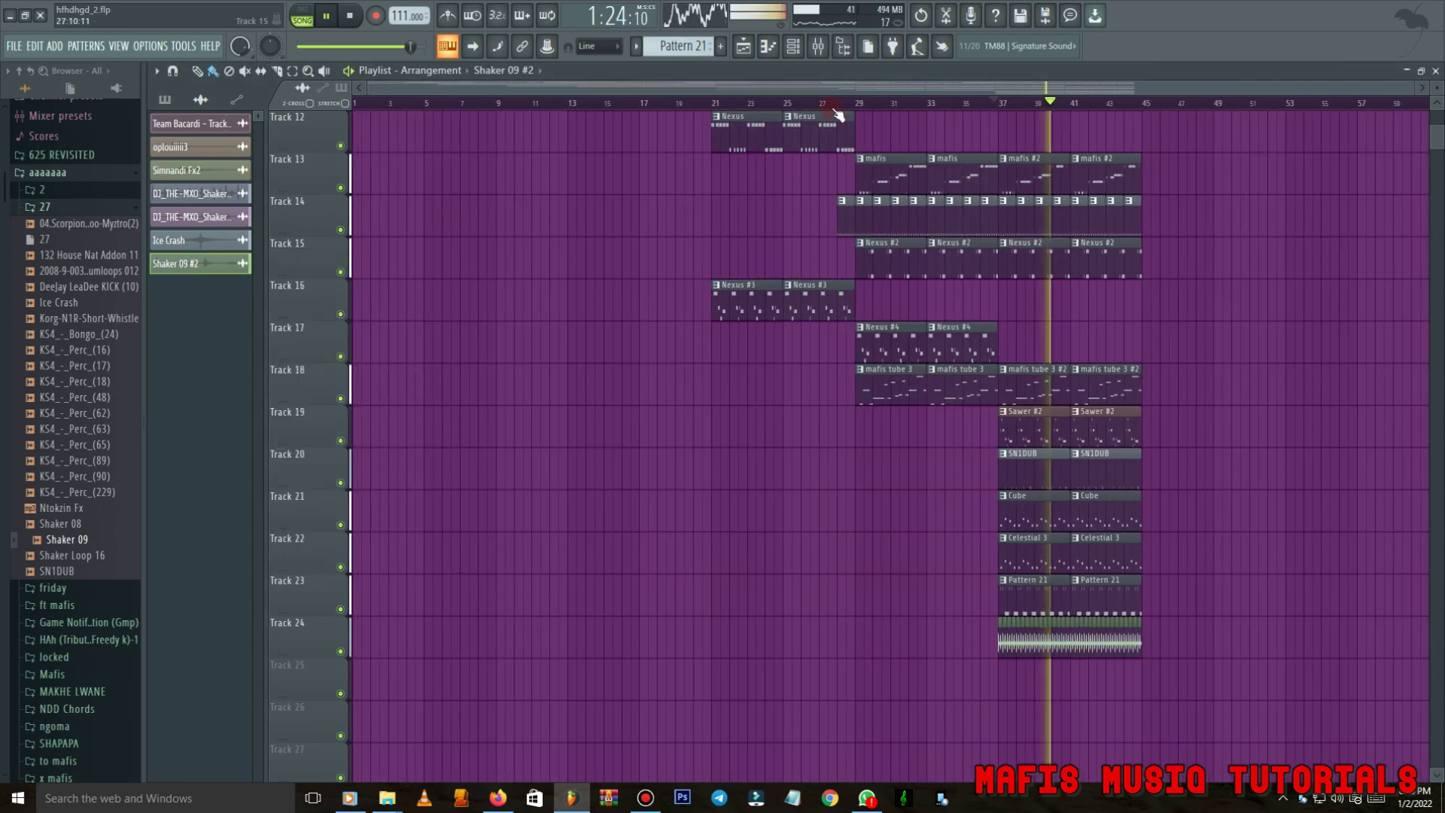
pyautogui.moveTo(789, 103); pyautogui.dragTo(1, 248)
pyautogui.click(660, 801)
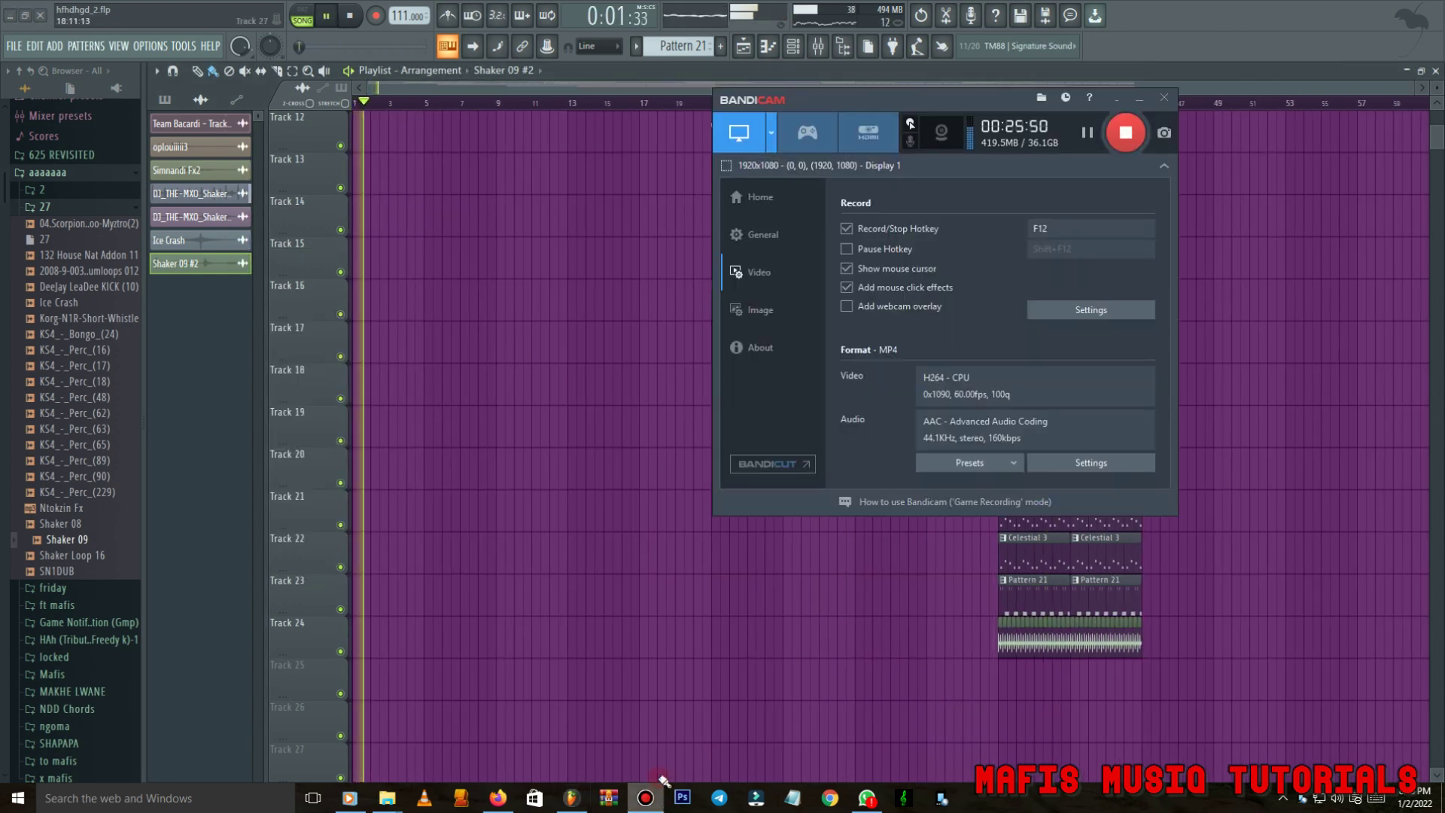
pyautogui.click(783, 639)
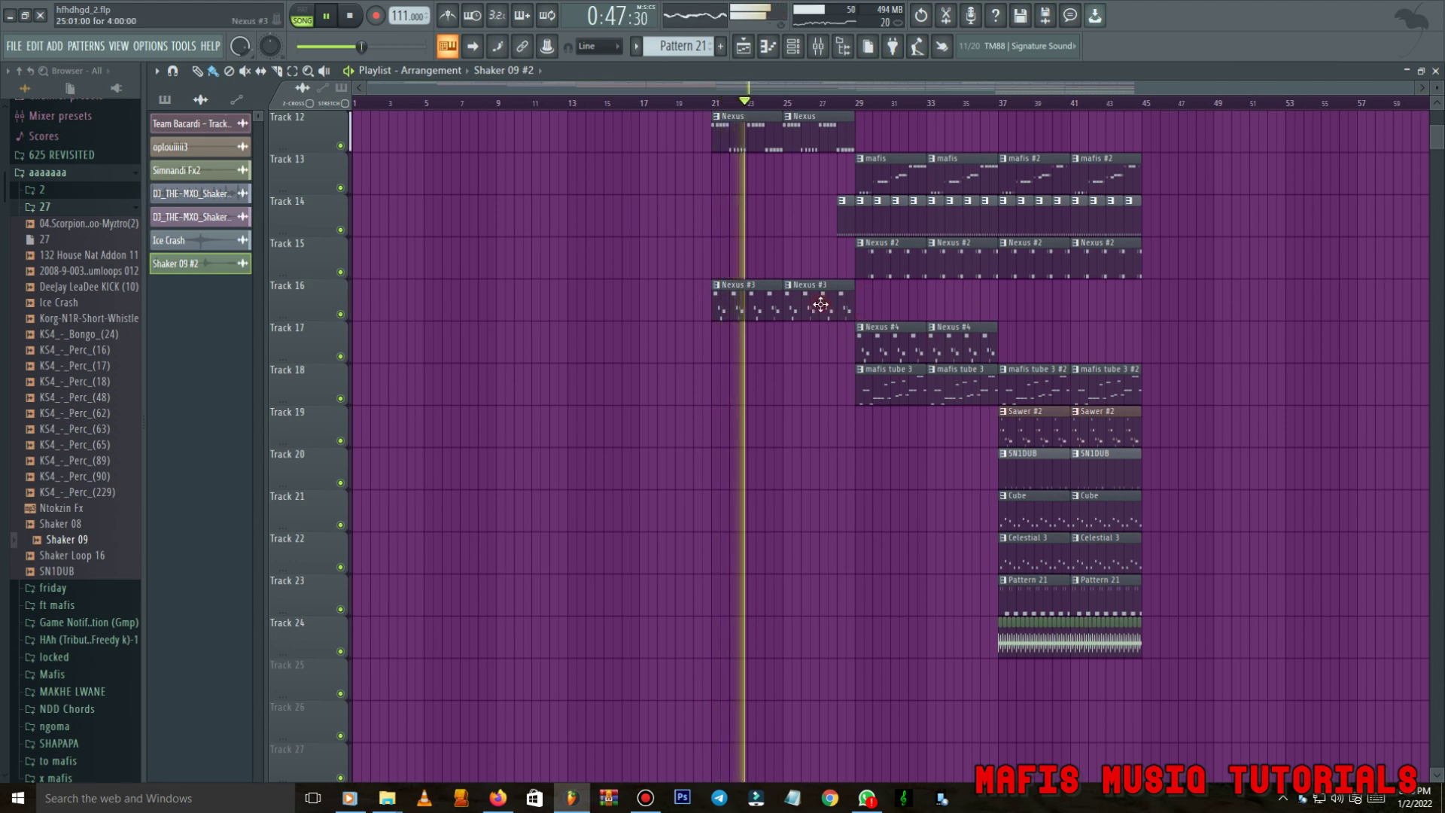
# Copy the Nexus #3 clip on Track 16 to bars 37 and 41.
pyautogui.moveTo(820, 305); pyautogui.dragTo(1038, 305)
pyautogui.click(1086, 304)
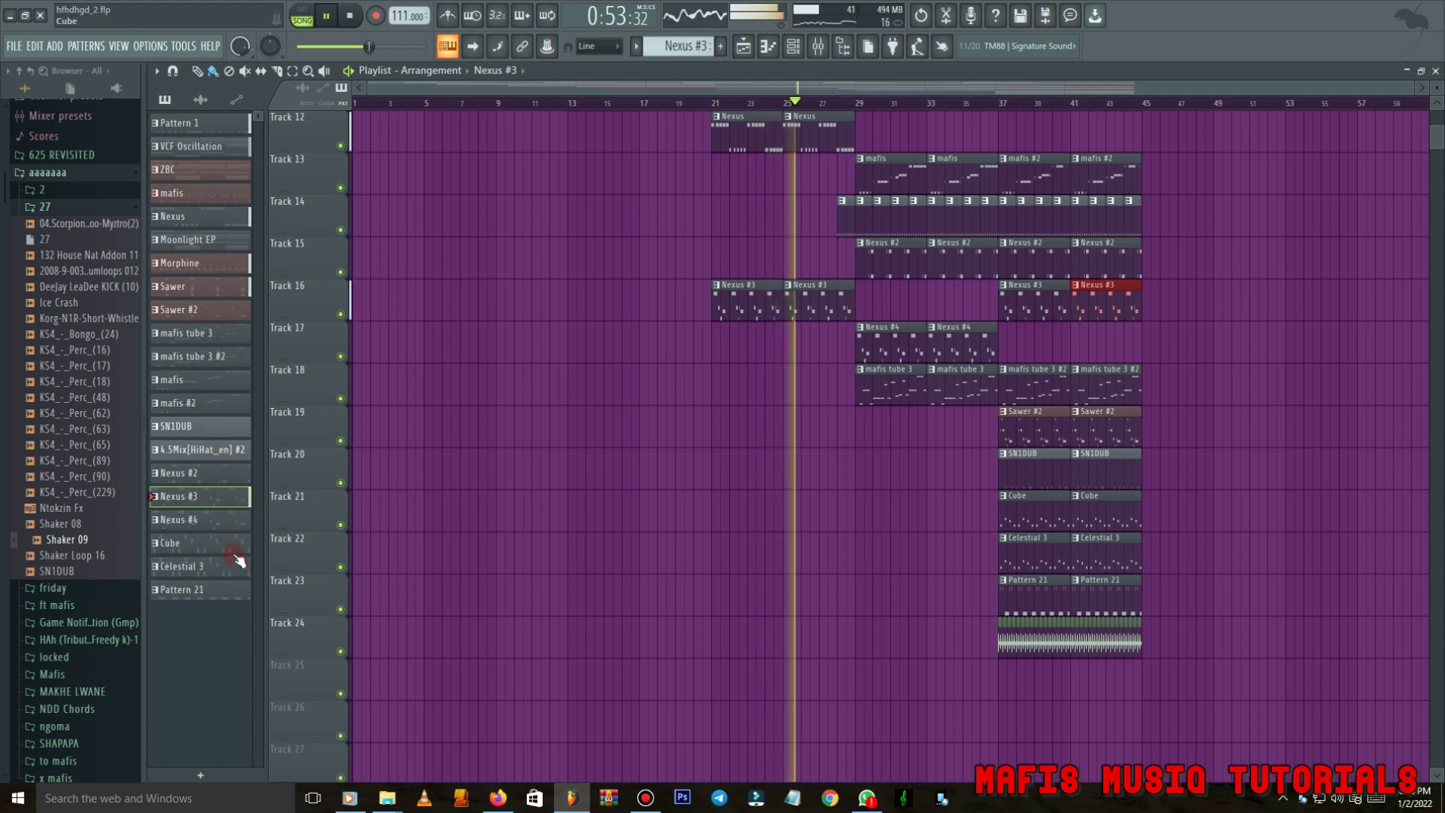
# Place two Cube clips covering bars 29 to 36 and move them up from Track 26 to Track 21.
pyautogui.click(197, 545)
pyautogui.scroll(-3, 774, 555)
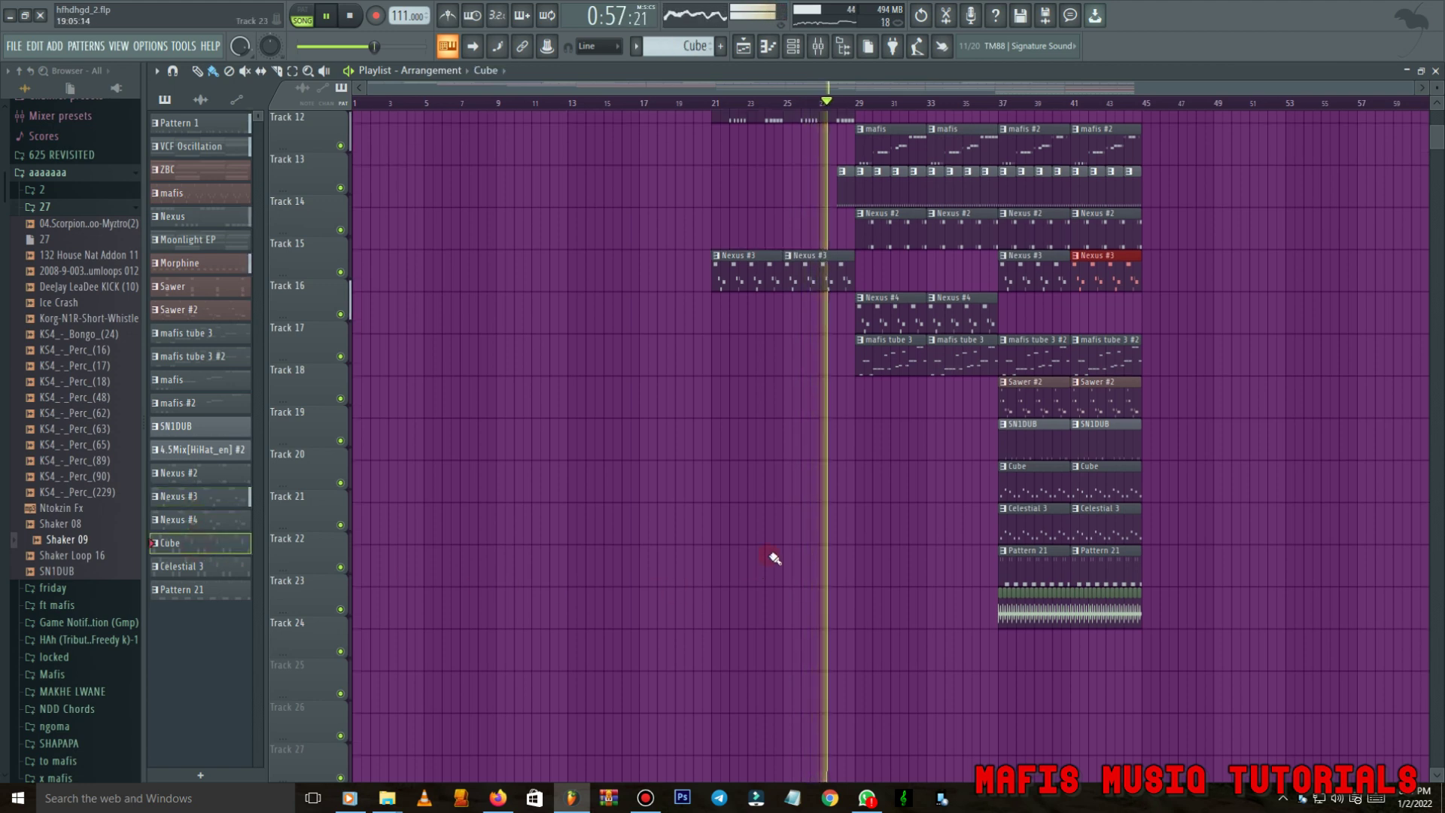
pyautogui.hotkey('ctrl', 'b')
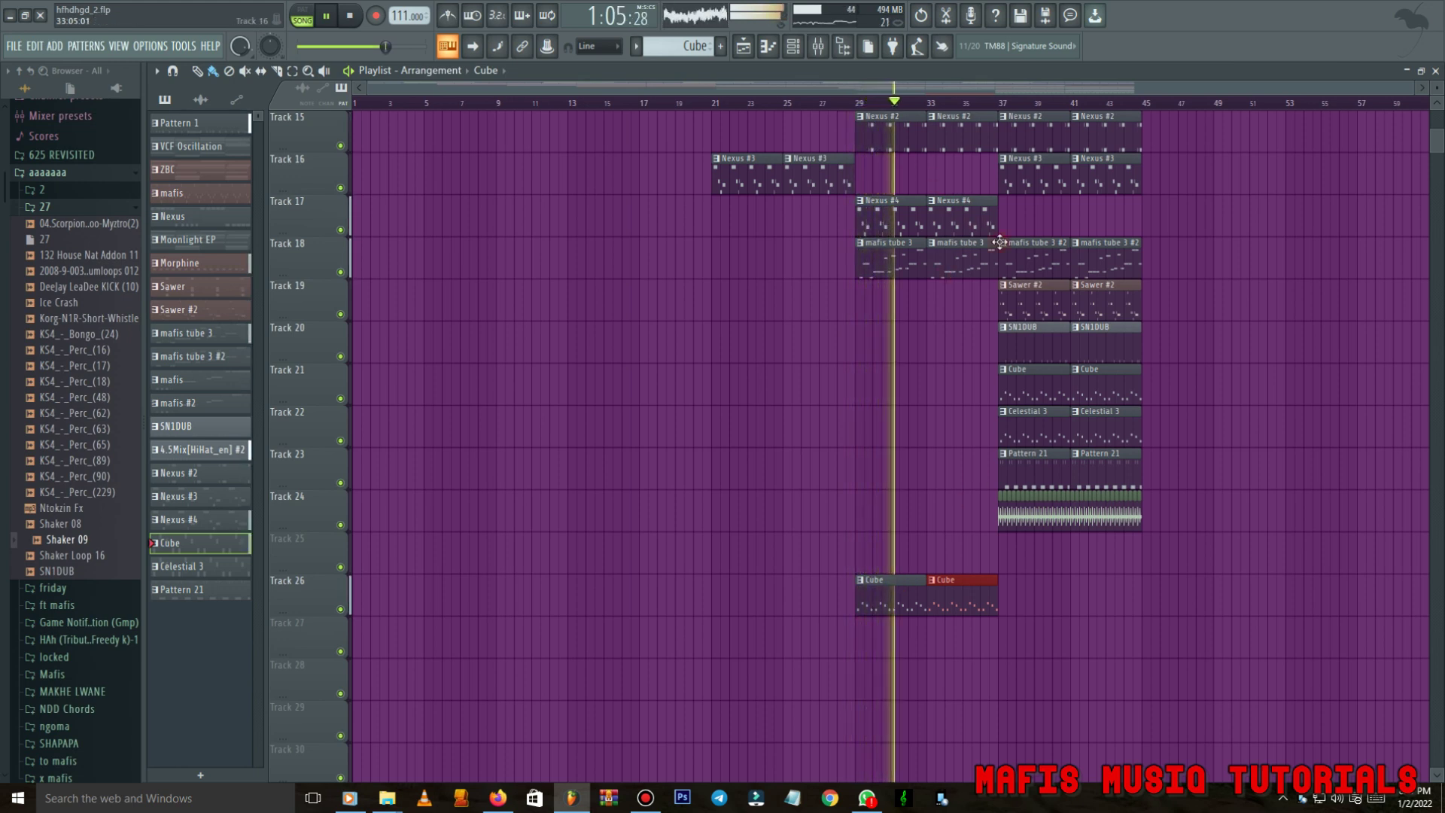
pyautogui.scroll(3, 902, 580)
pyautogui.scroll(-6, 971, 482)
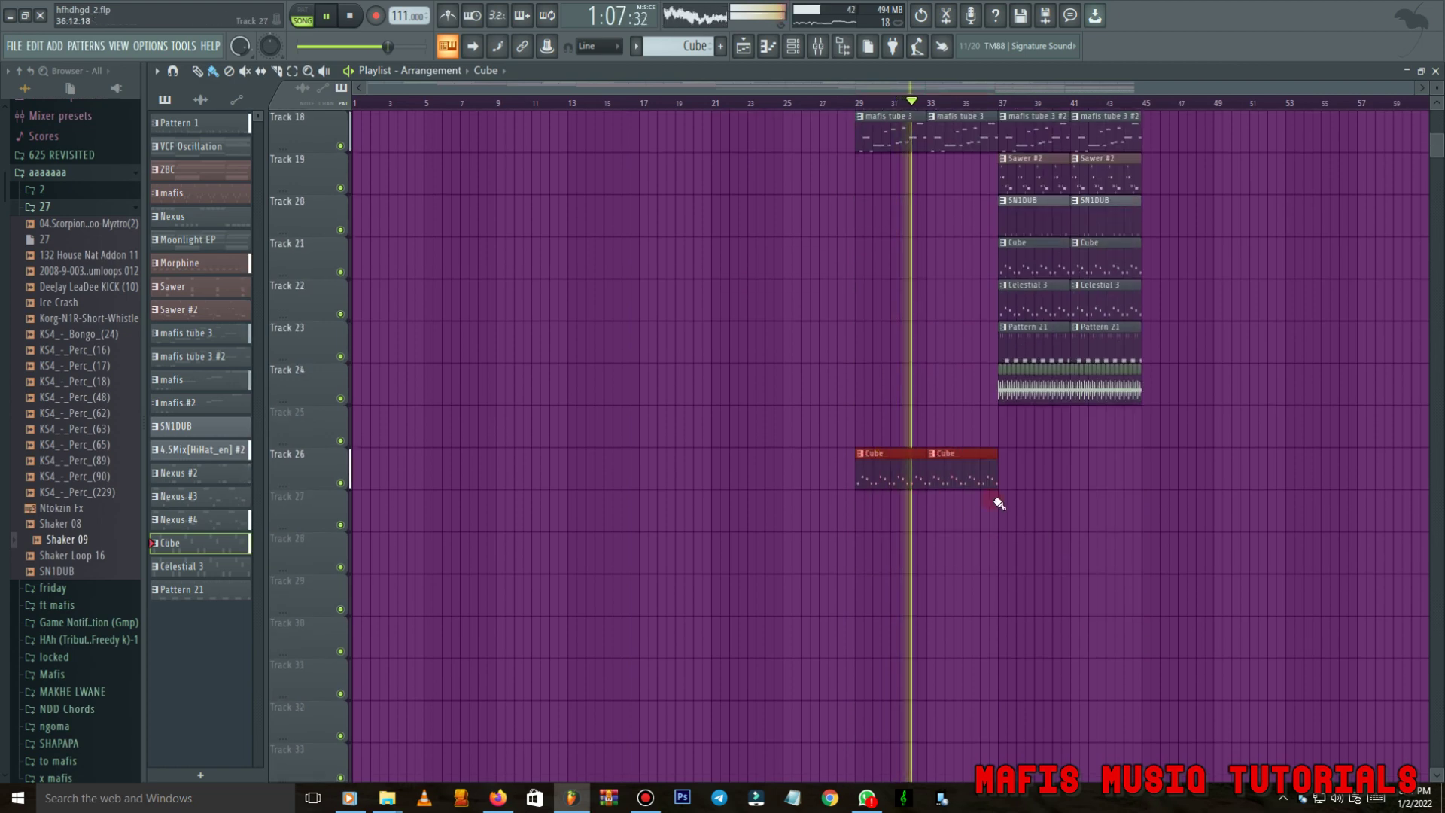
pyautogui.hotkey('shift', 'Up')
pyautogui.hotkey('shift', 'Up')
pyautogui.hotkey('shift', 'Up')
pyautogui.hotkey('shift', 'Up')
pyautogui.hotkey('shift', 'Up')
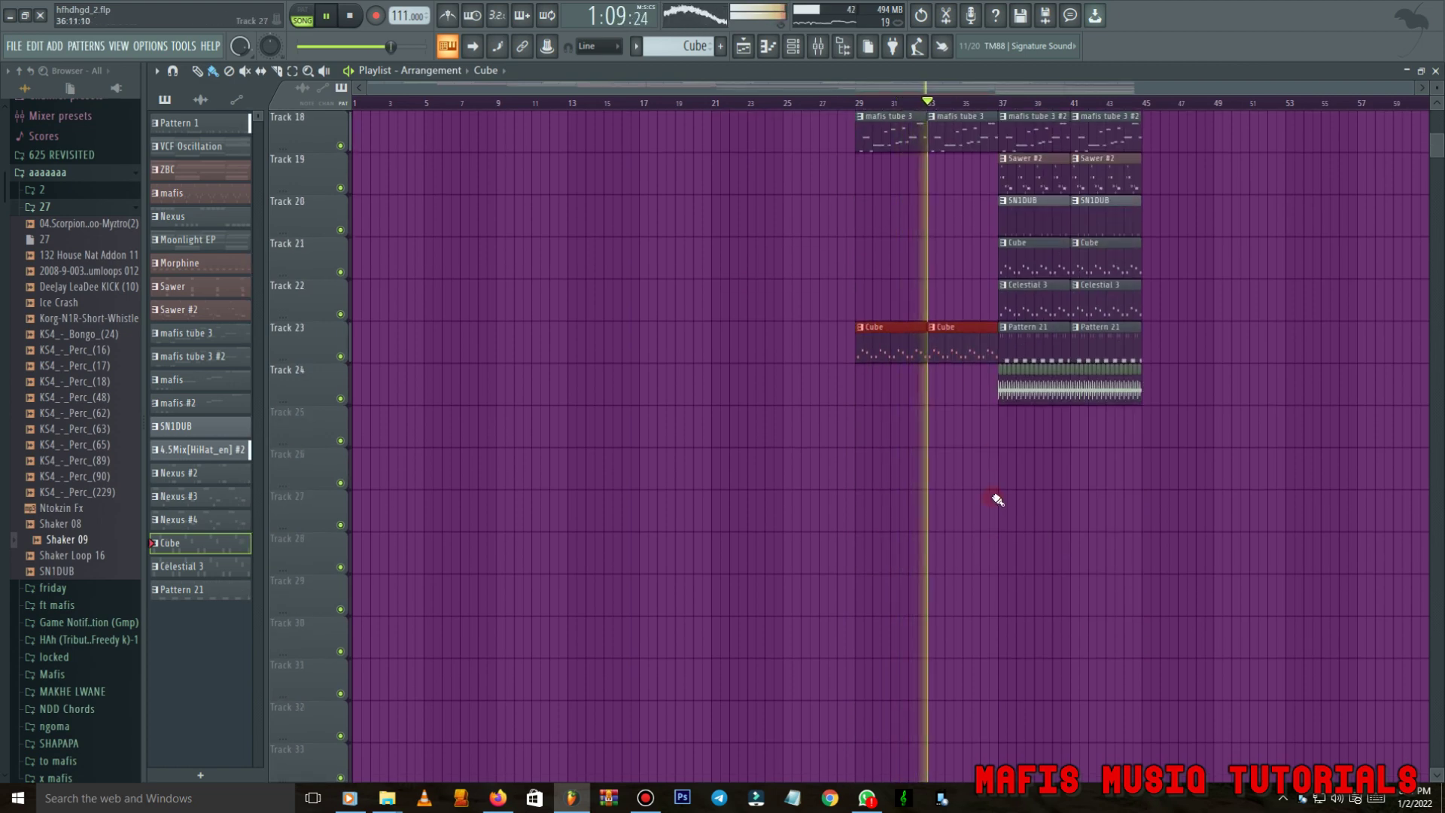
# Look over the tracks of the full arrangement during playback and switch to Bandicam's recording window.
pyautogui.scroll(7, 992, 463)
pyautogui.scroll(7, 992, 462)
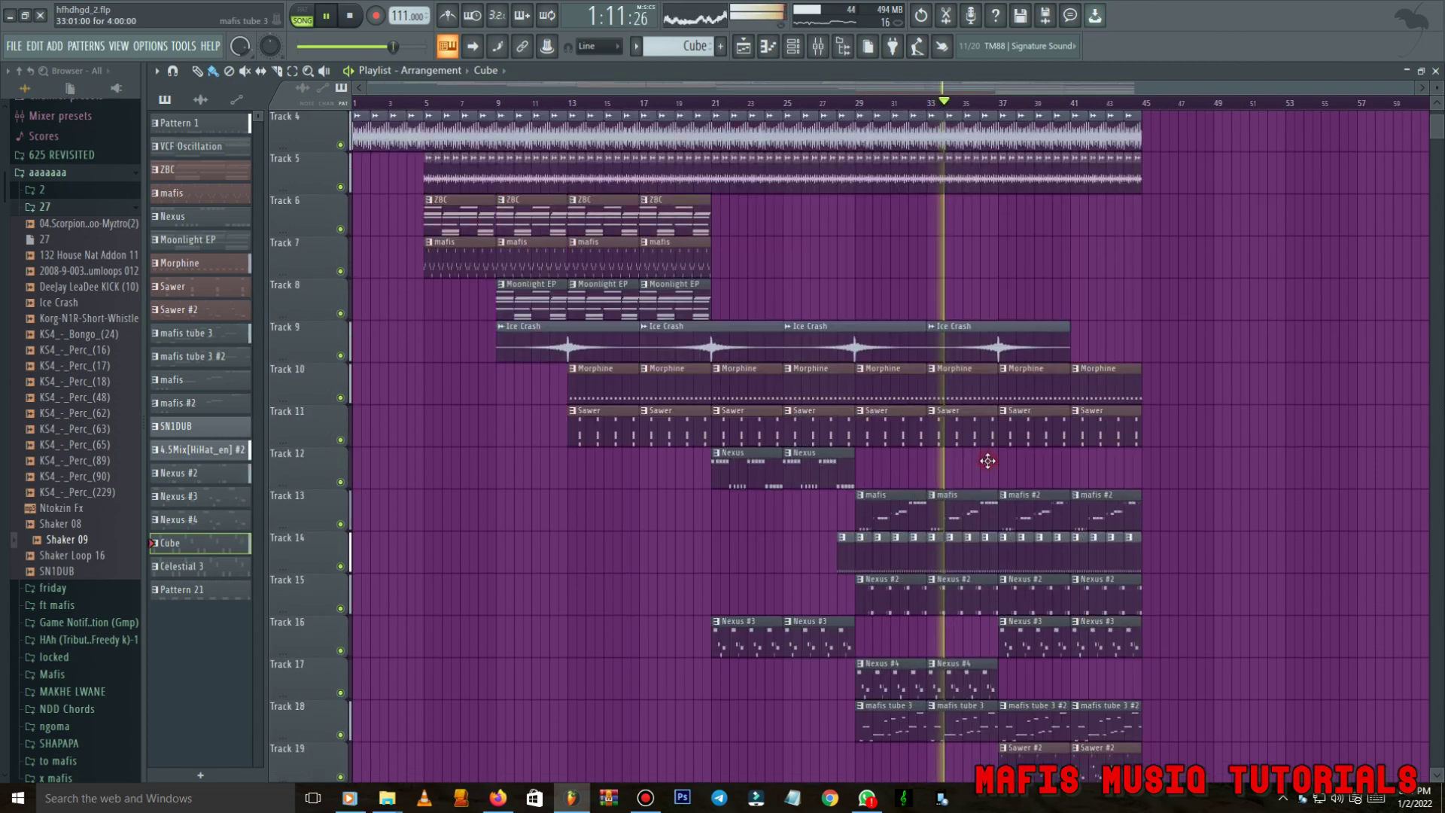
pyautogui.scroll(-1, 990, 460)
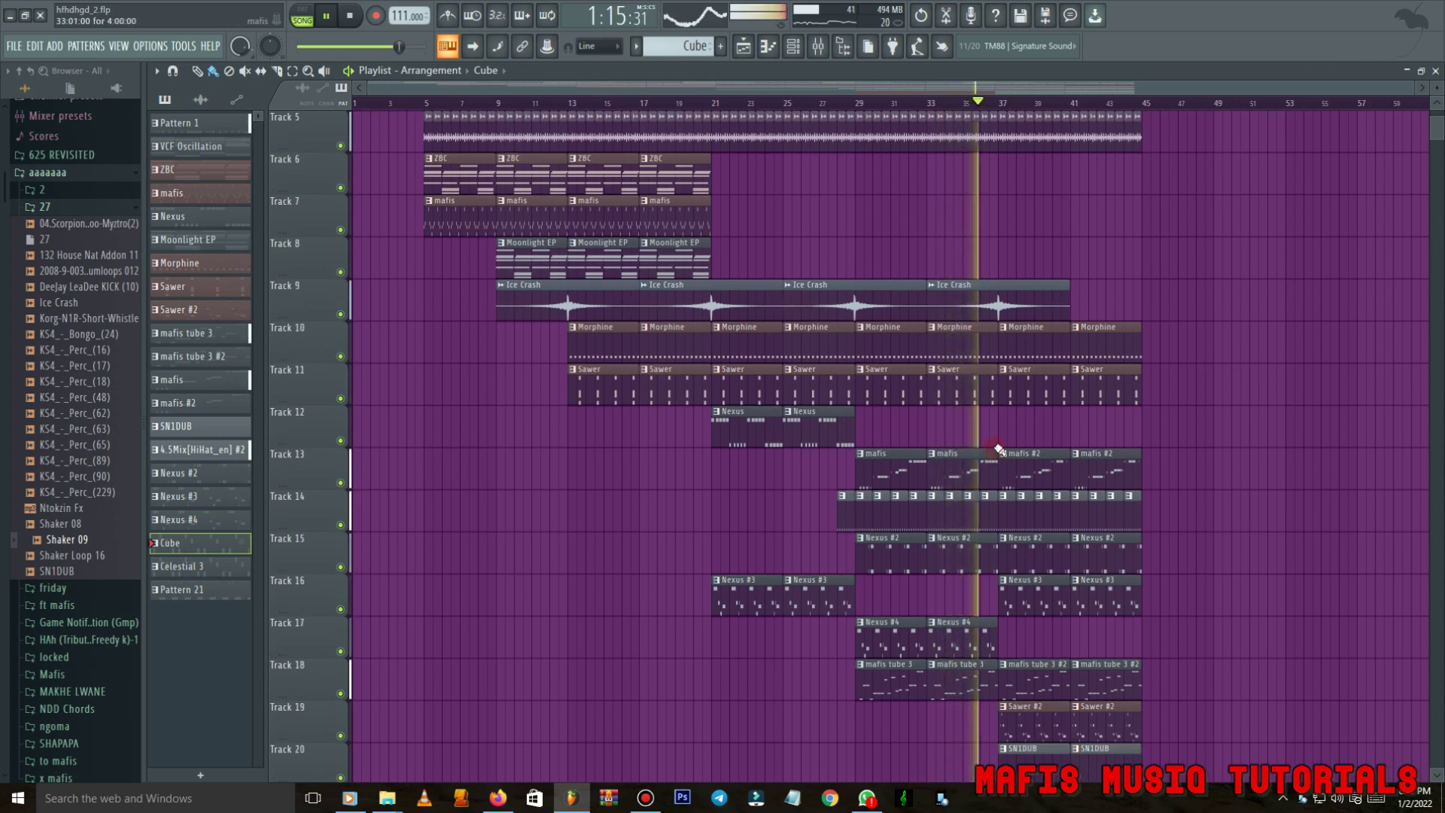
pyautogui.scroll(-10, 999, 450)
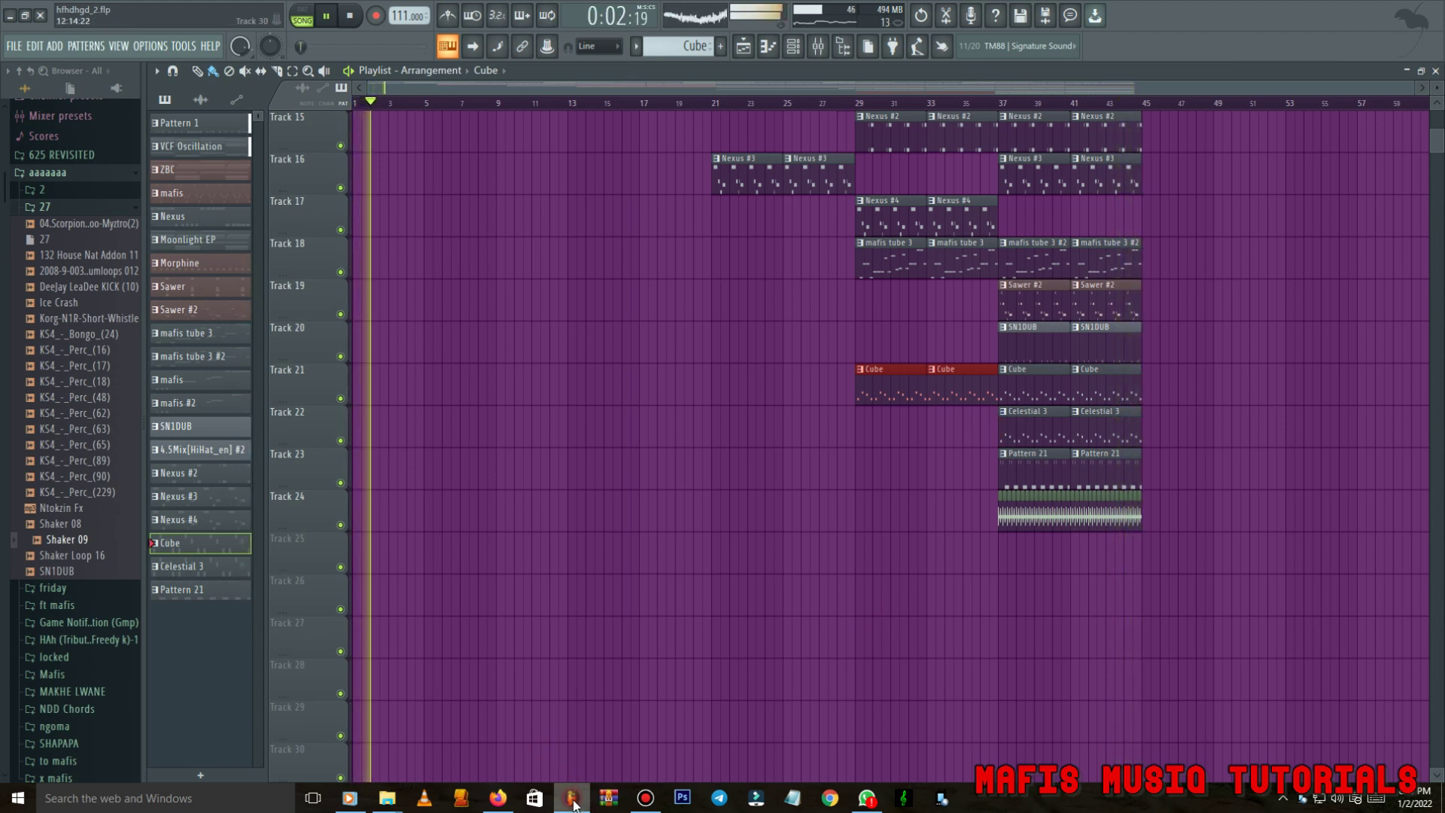
pyautogui.click(645, 800)
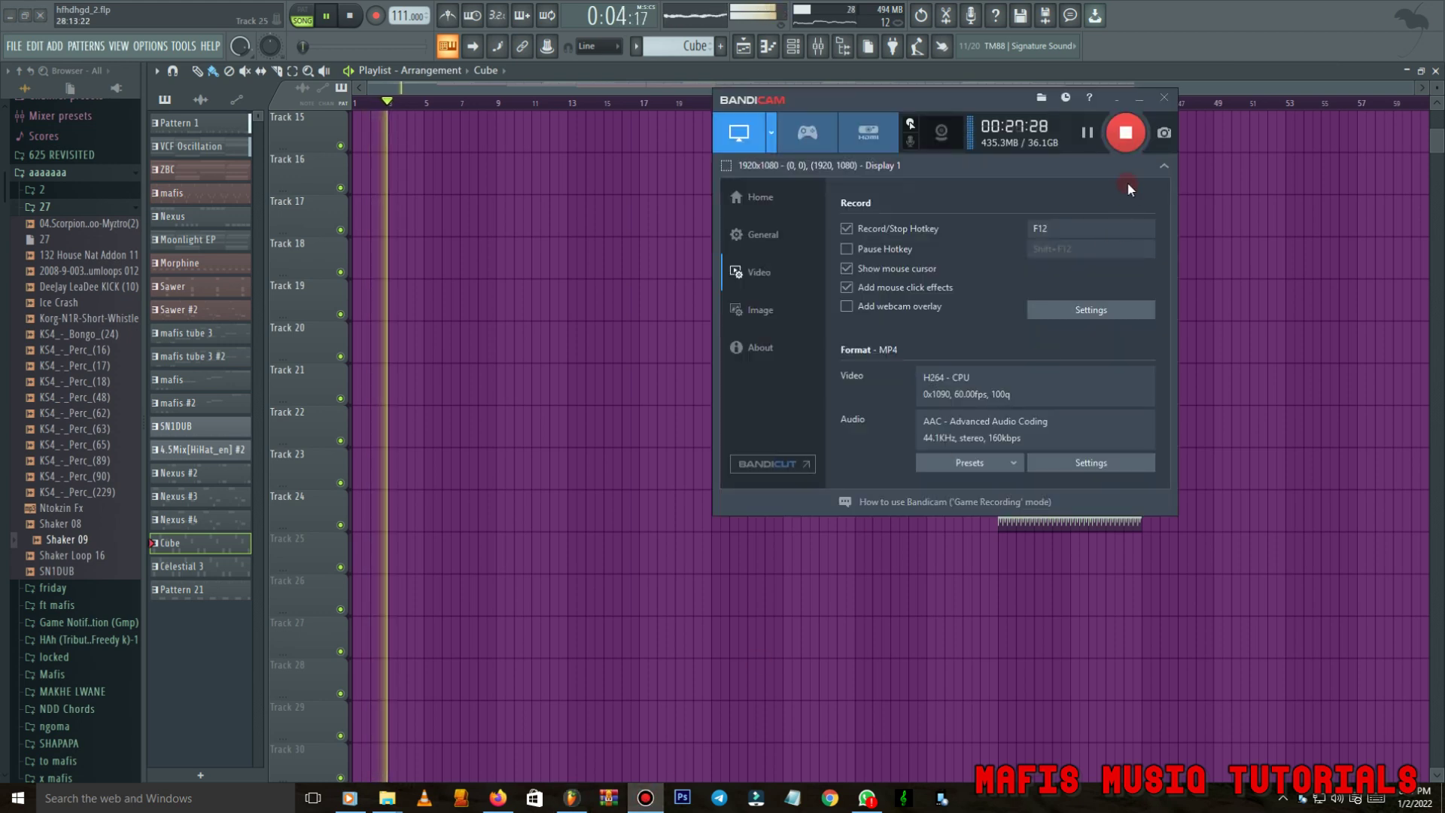